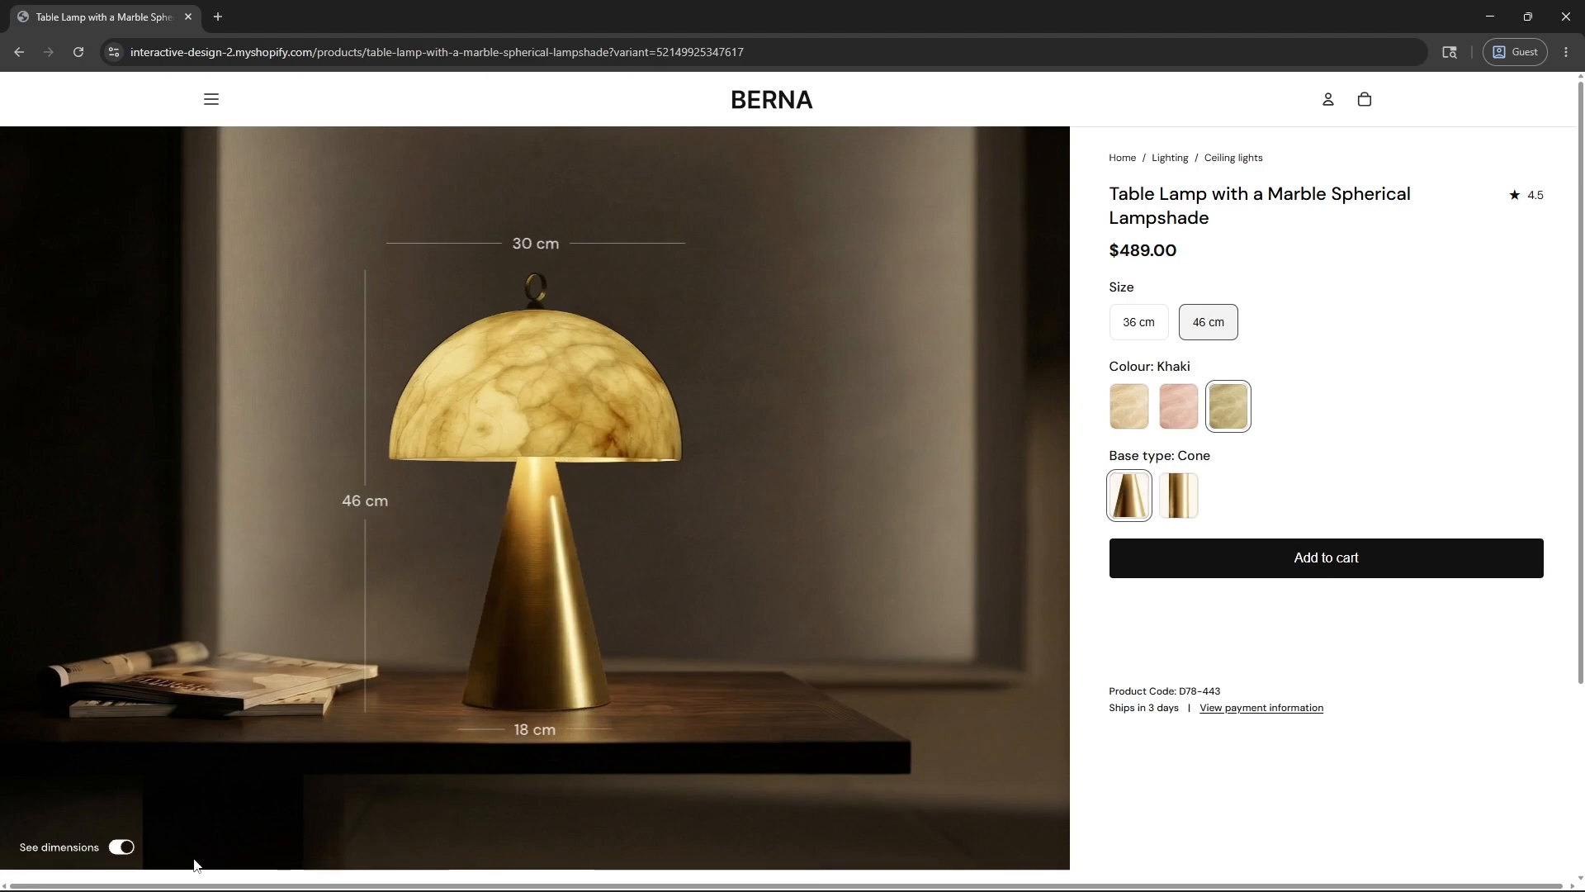
Step: Try out the lamp configurator by toggling the dimensions view and choosing the cylinder base and the pink and khaki colours
left_click(122, 848)
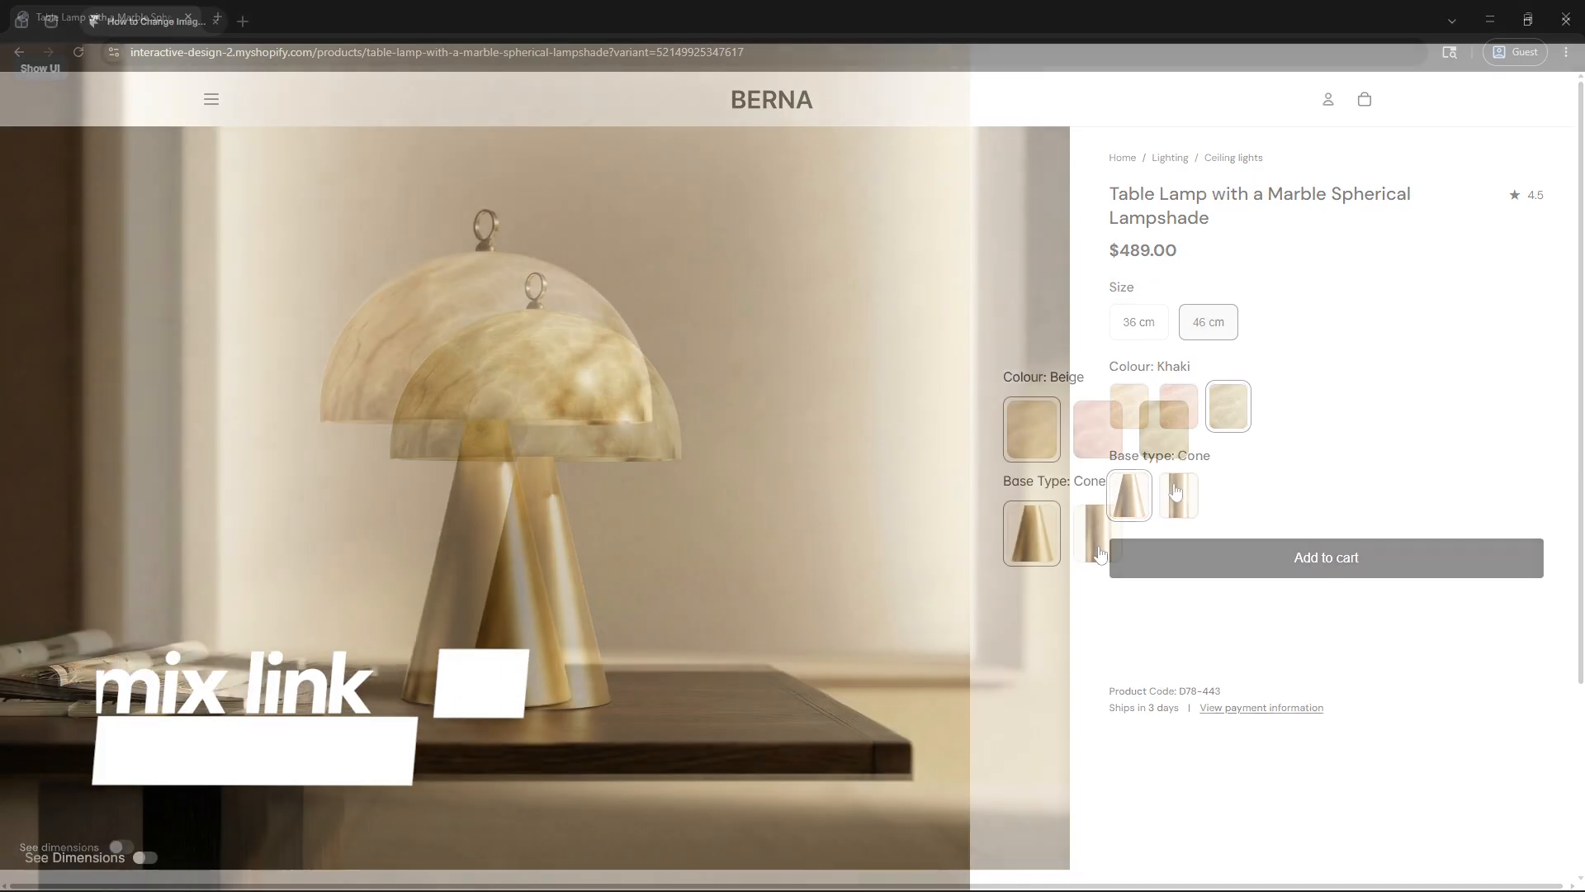
left_click(1100, 553)
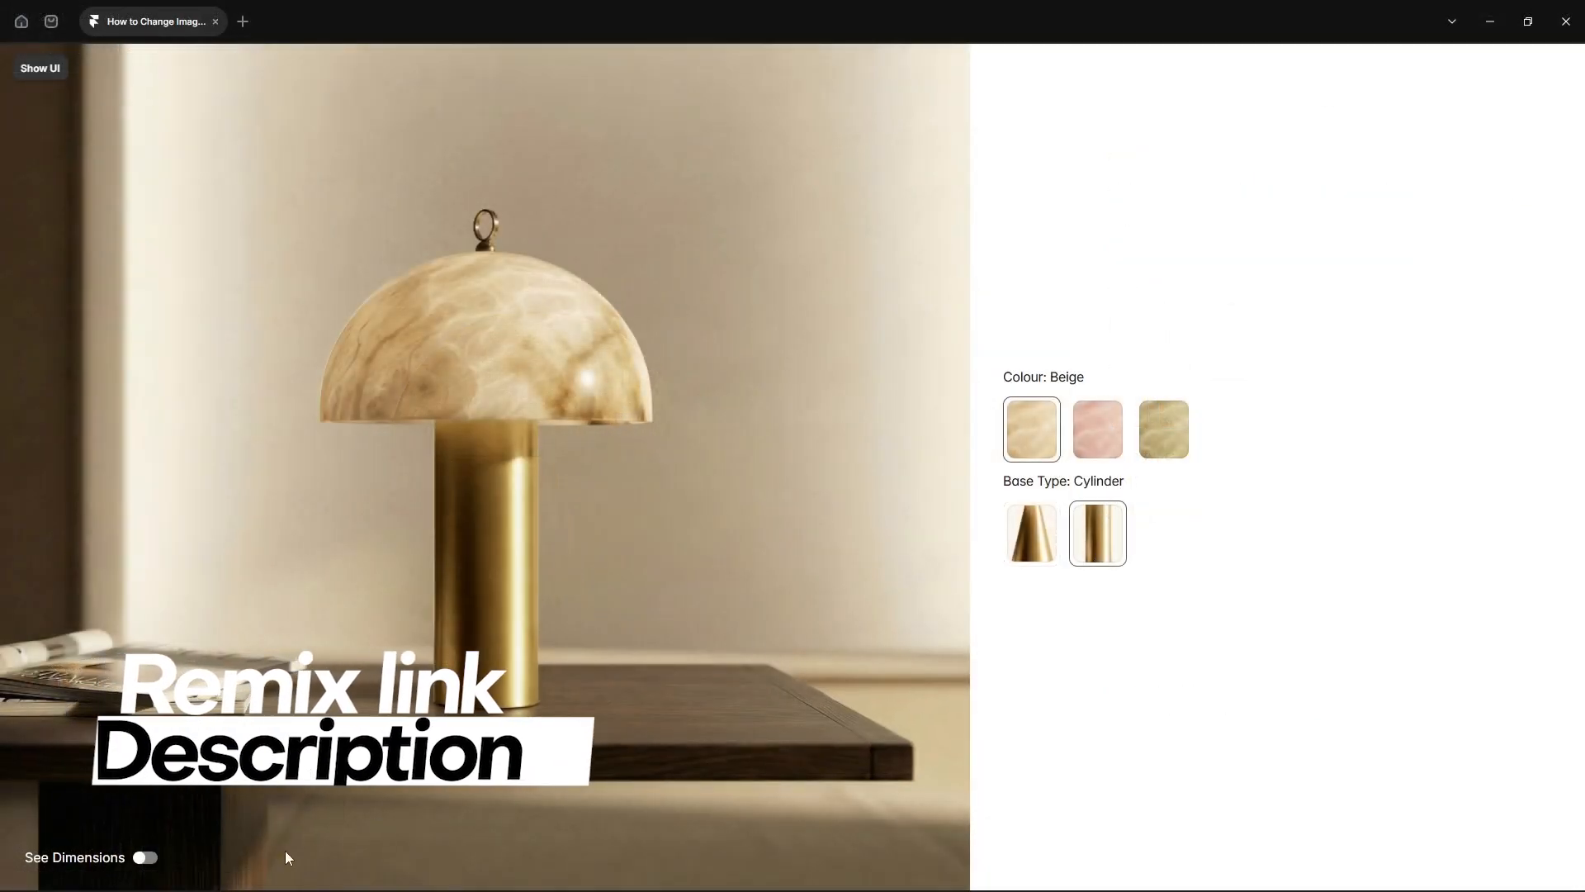
left_click(149, 857)
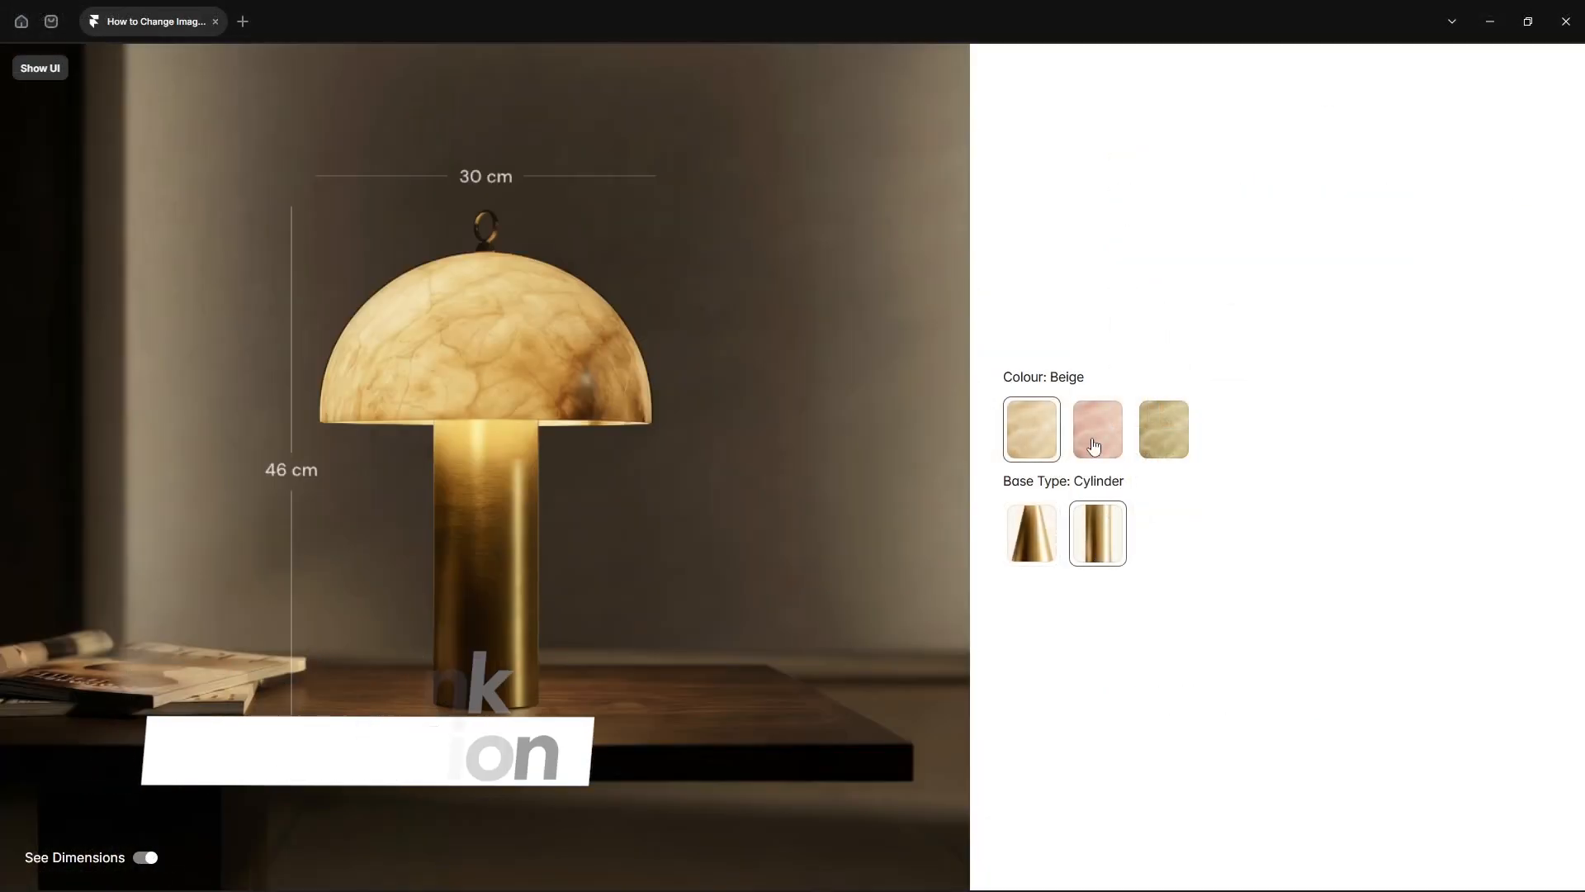
left_click(1094, 445)
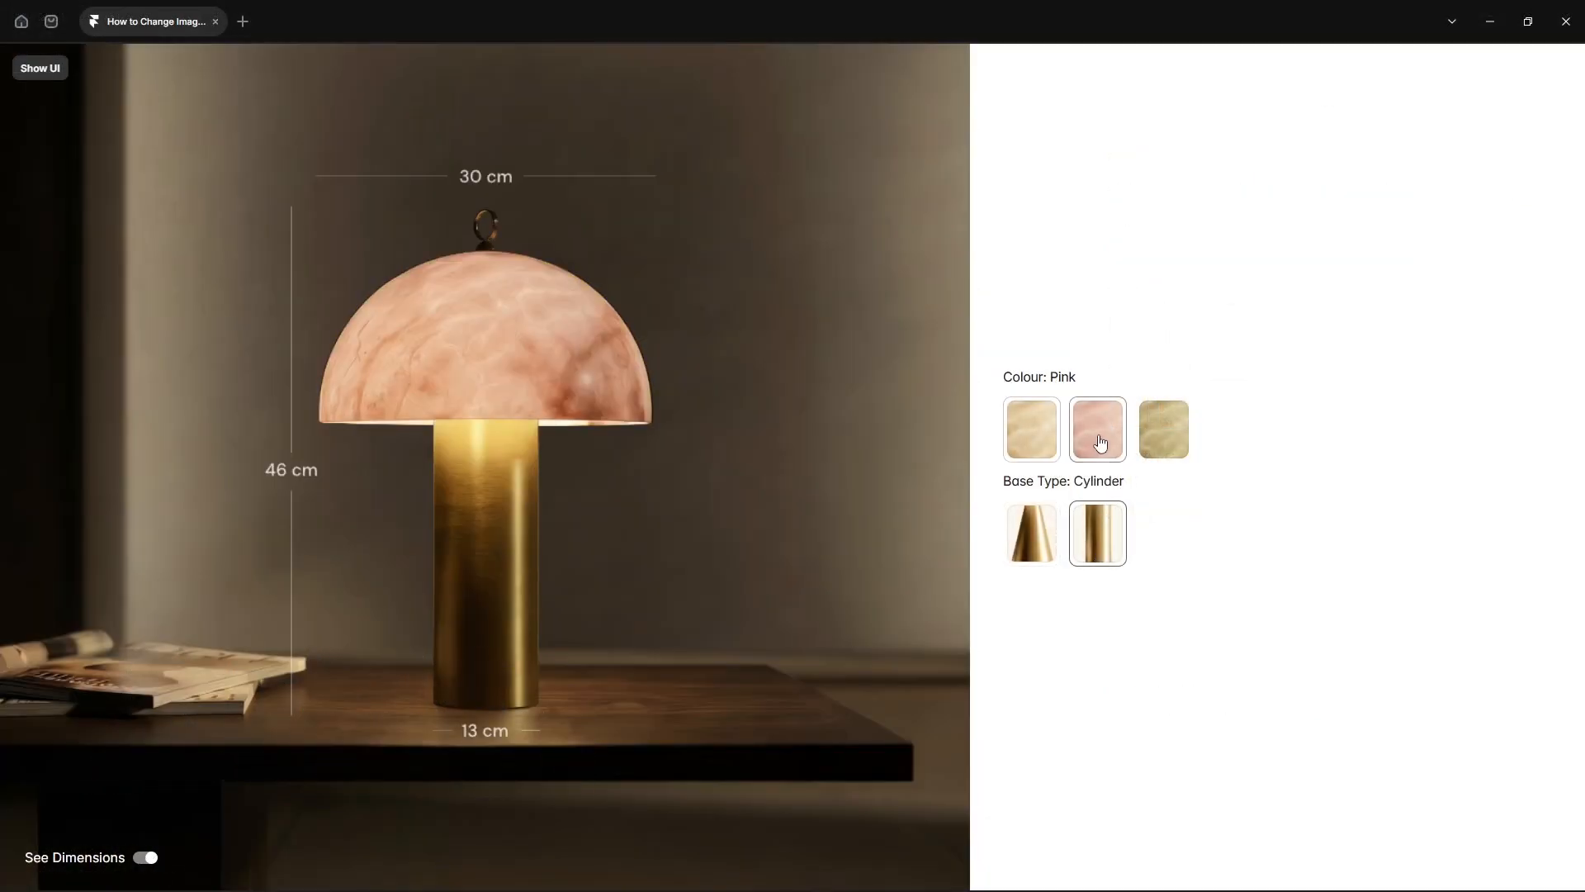
left_click(1158, 435)
left_click(147, 859)
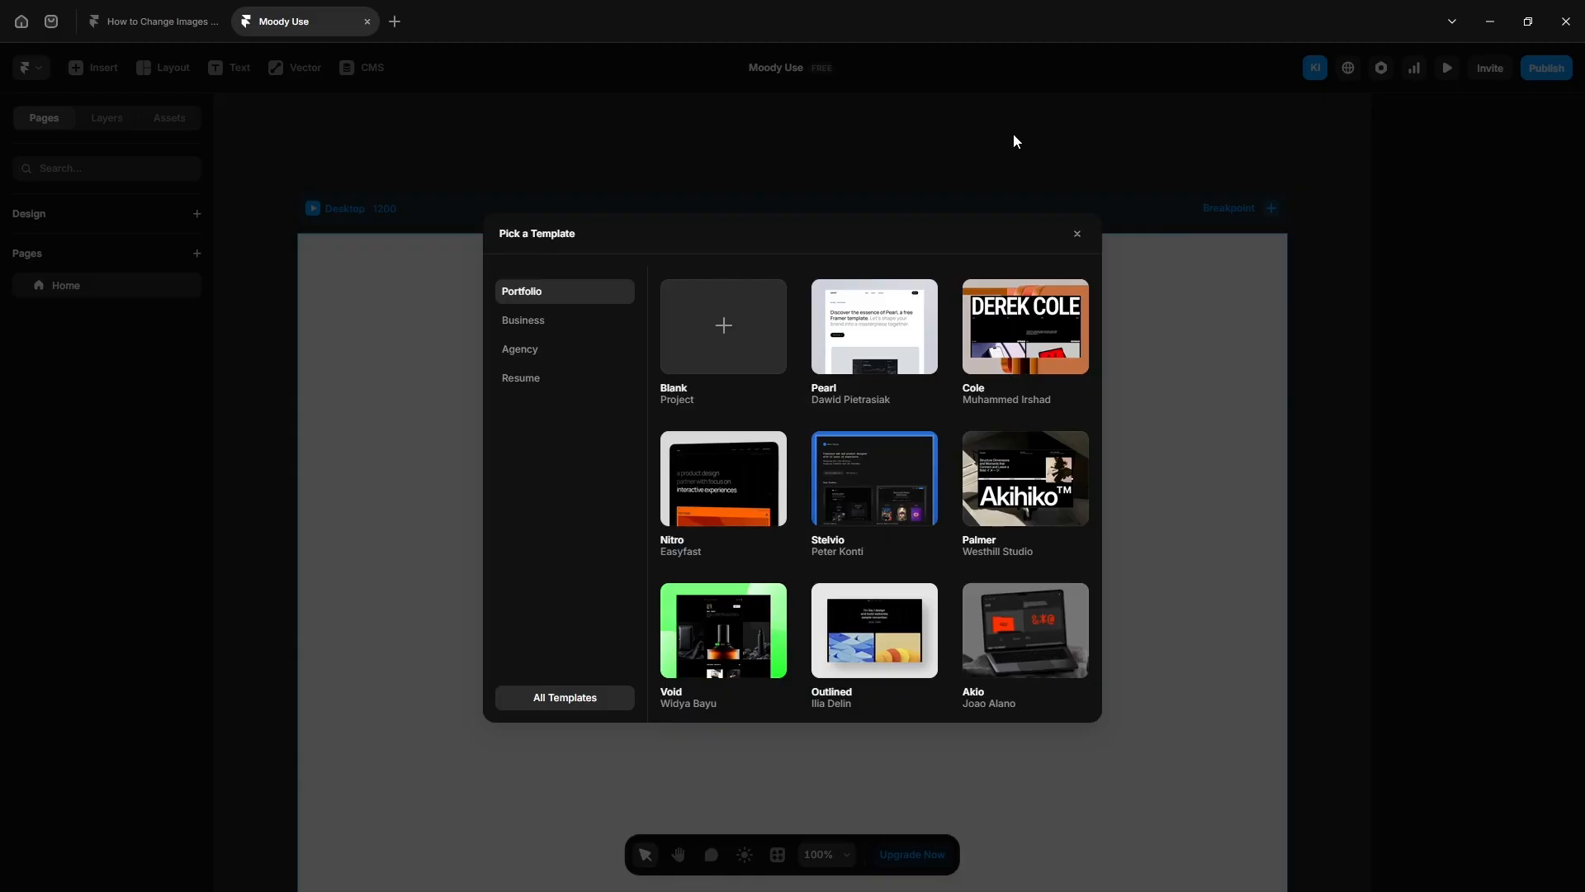
Step: Dismiss the template picker and add a vertical stack layout to the Desktop breakpoint
left_click(1072, 232)
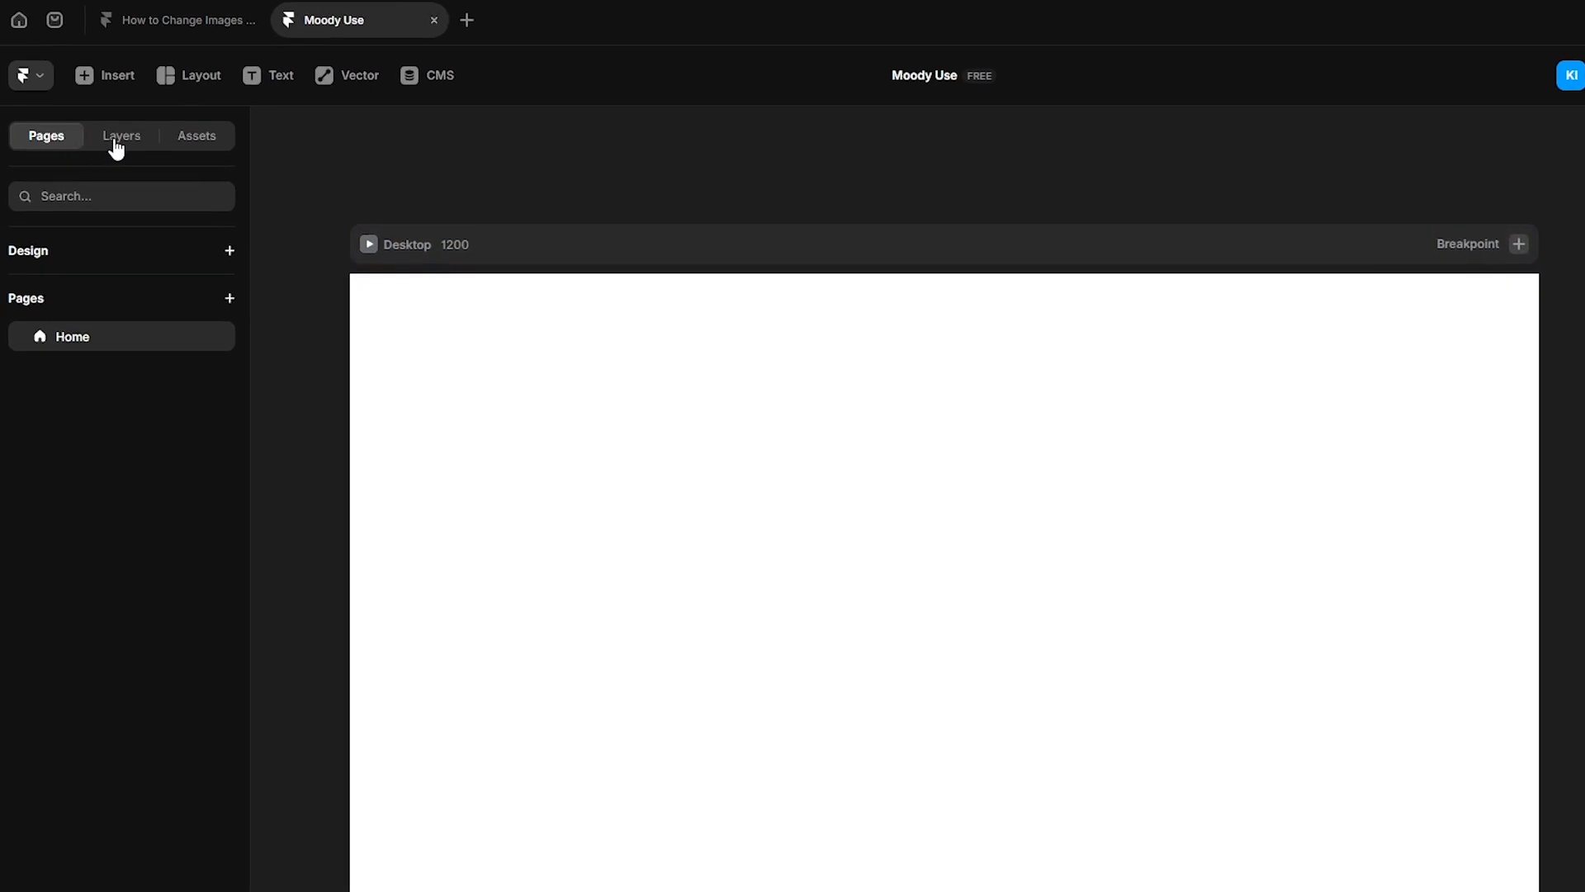
left_click(110, 124)
left_click(102, 297)
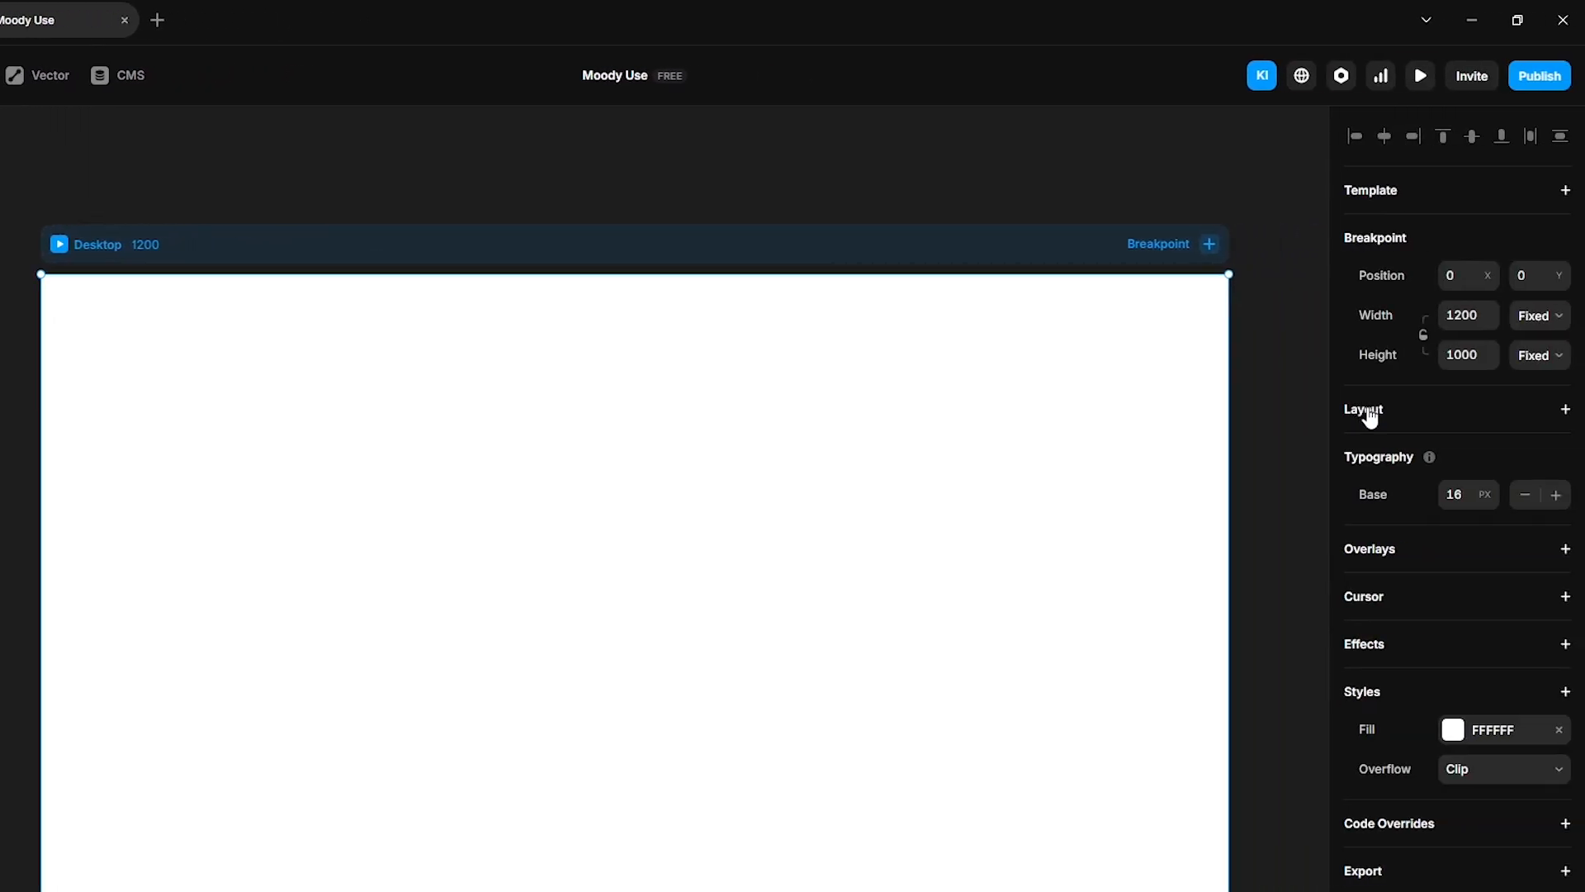
left_click(1369, 417)
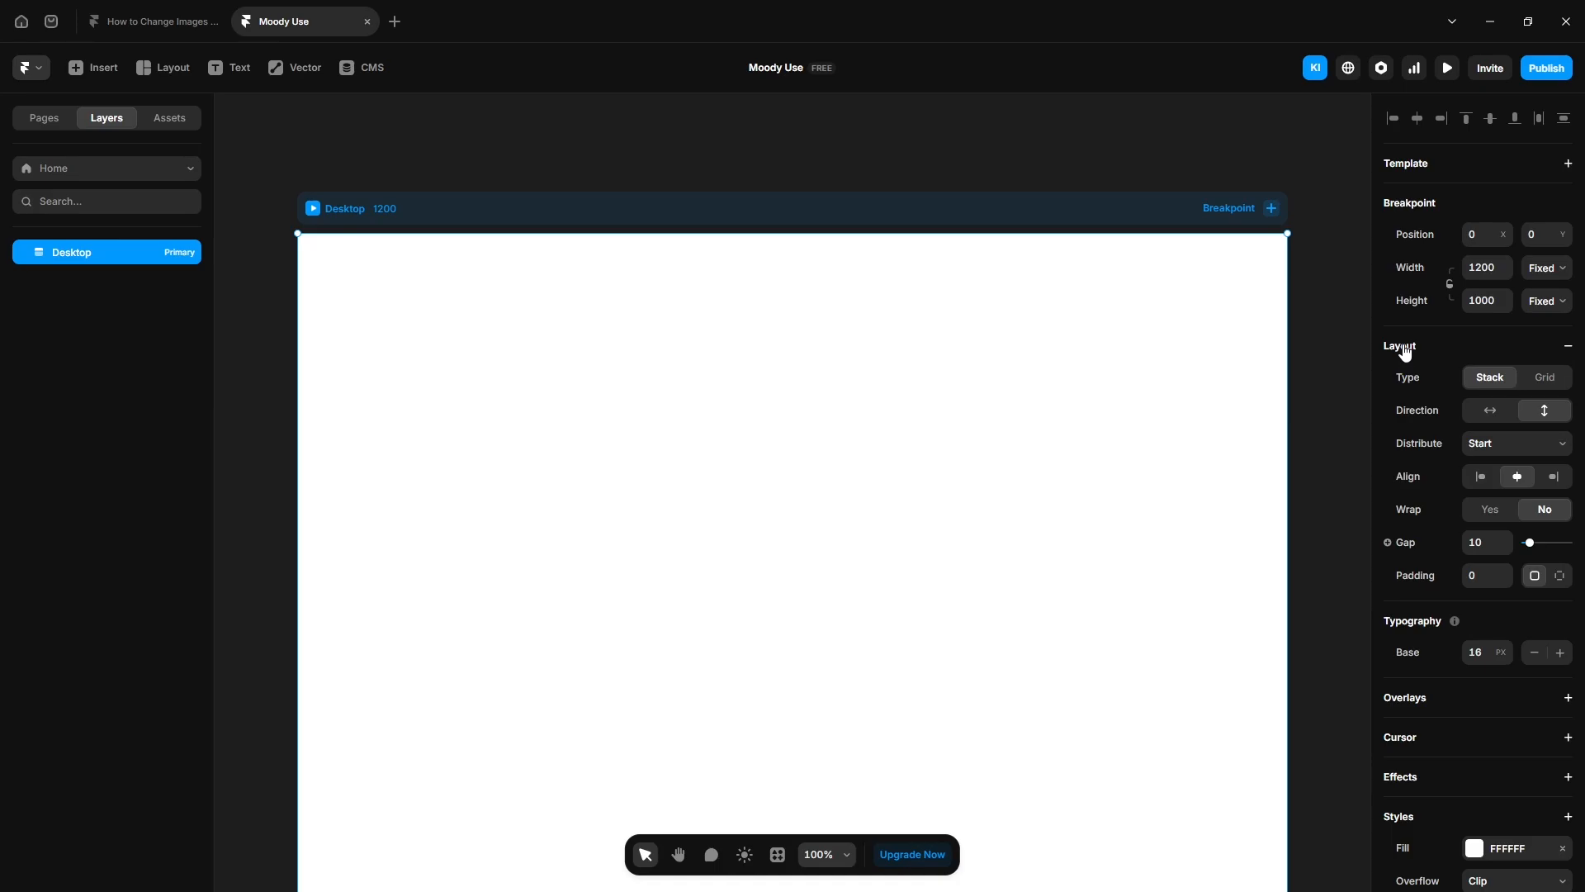
Step: Draw a frame on the Desktop page with Fill width and 100vh viewport height, and give it a stack layout
key("f")
left_click_drag(473, 290, 968, 634)
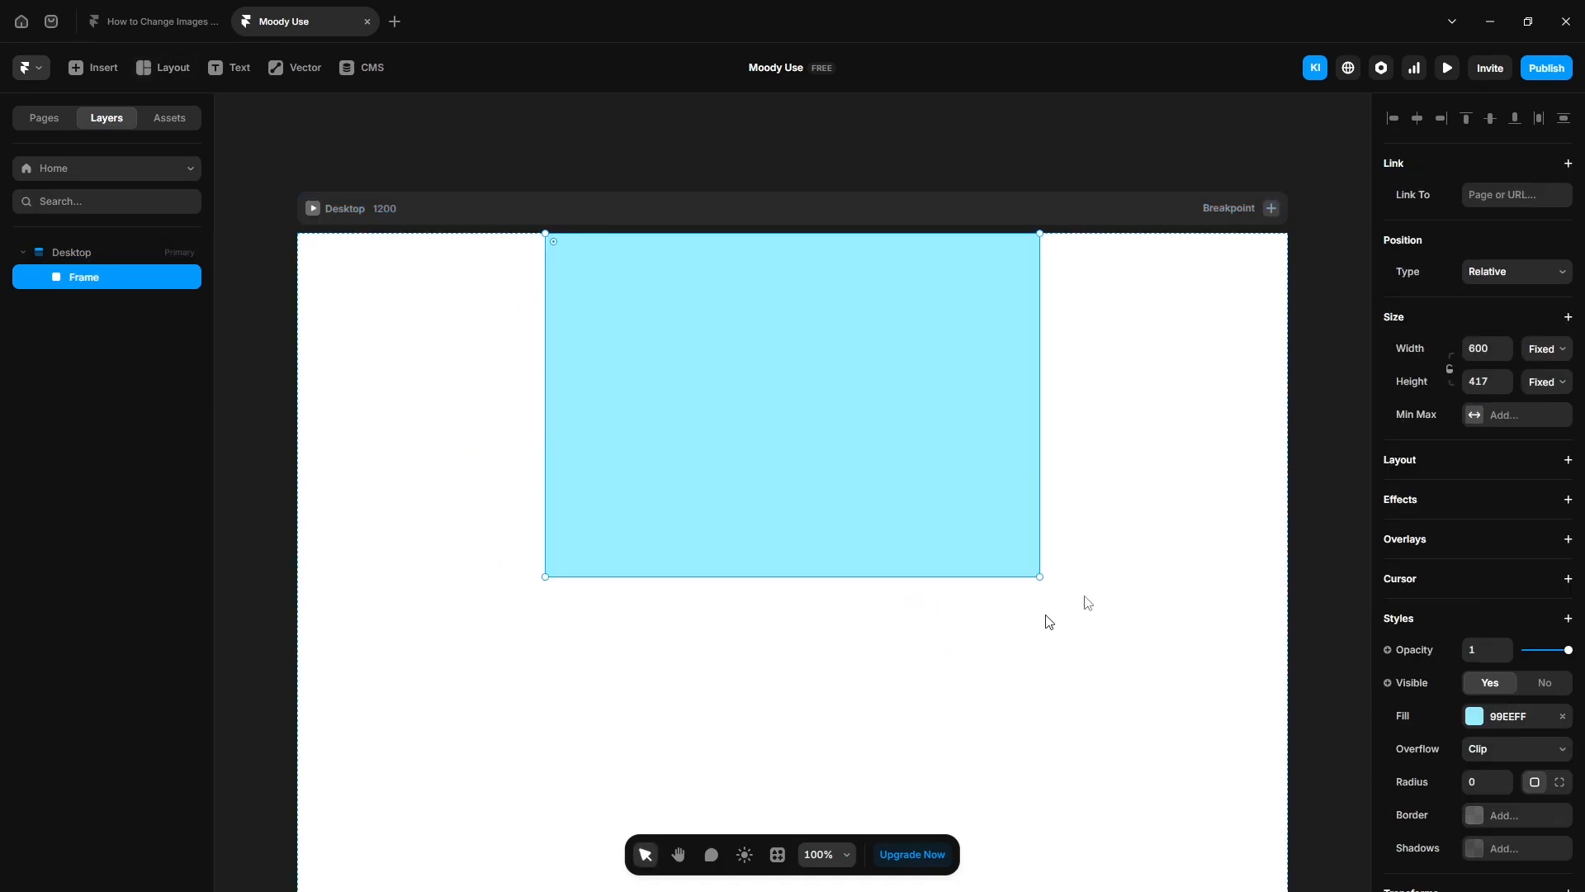
left_click(1554, 338)
left_click(1539, 420)
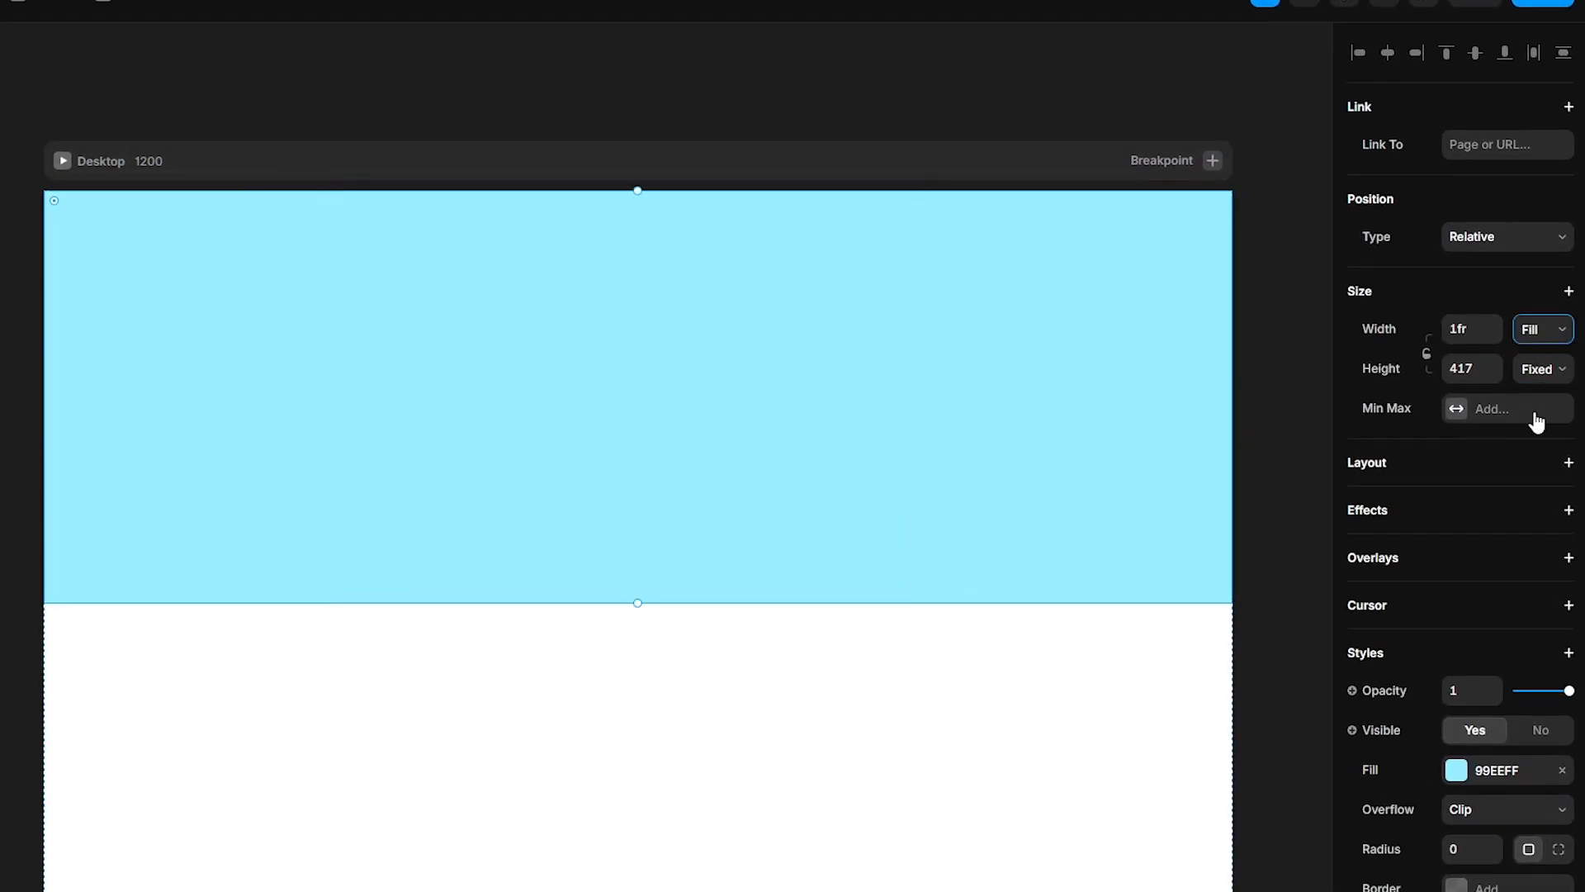
left_click(1538, 383)
left_click(1536, 494)
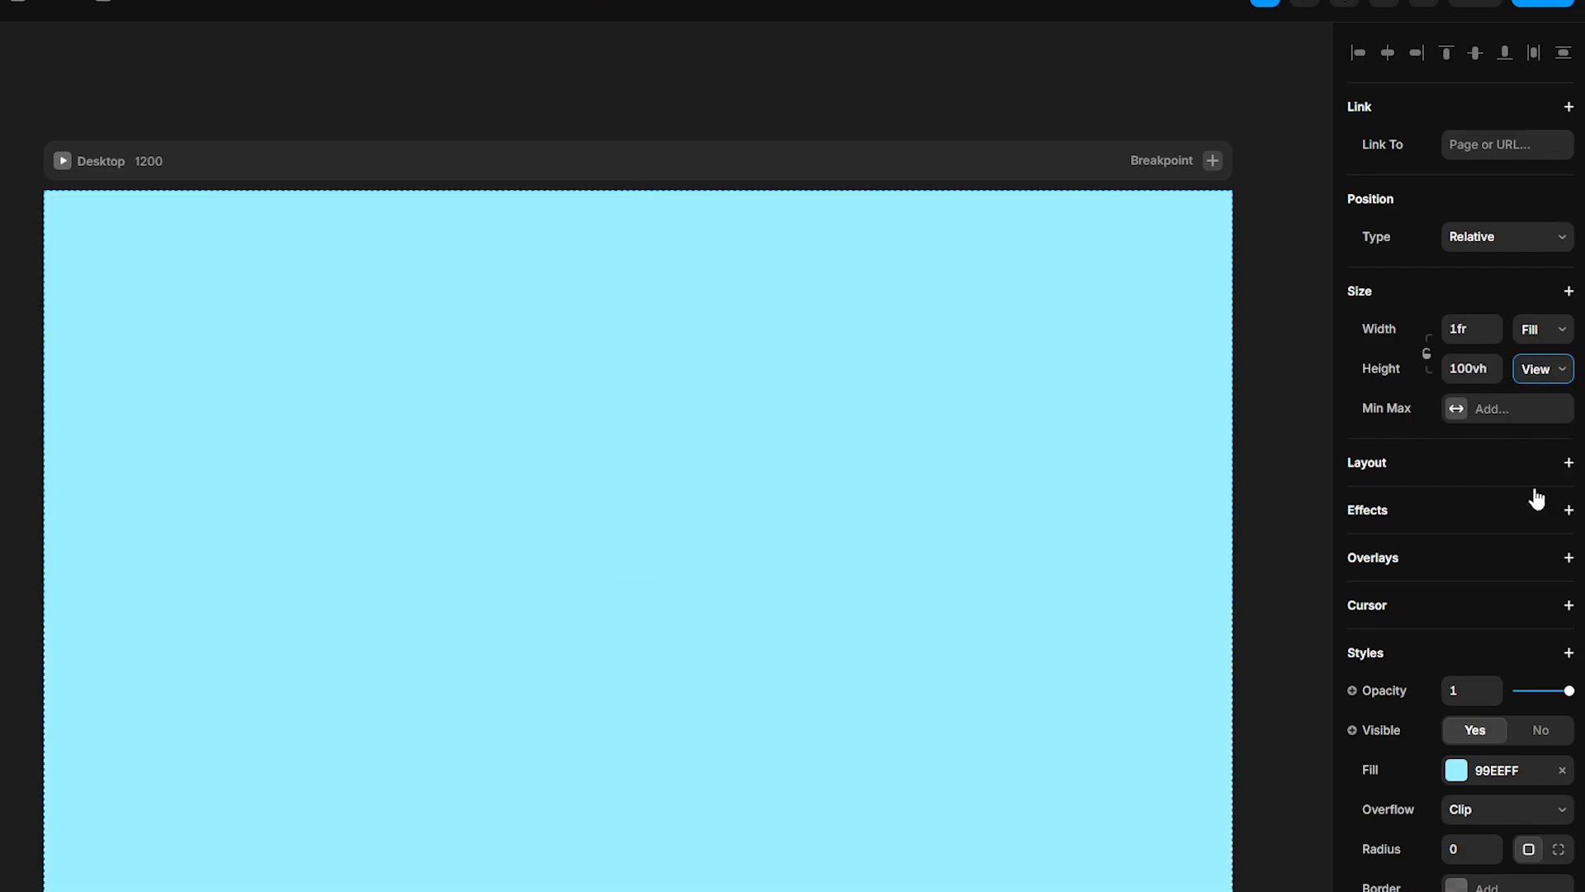
left_click(1393, 467)
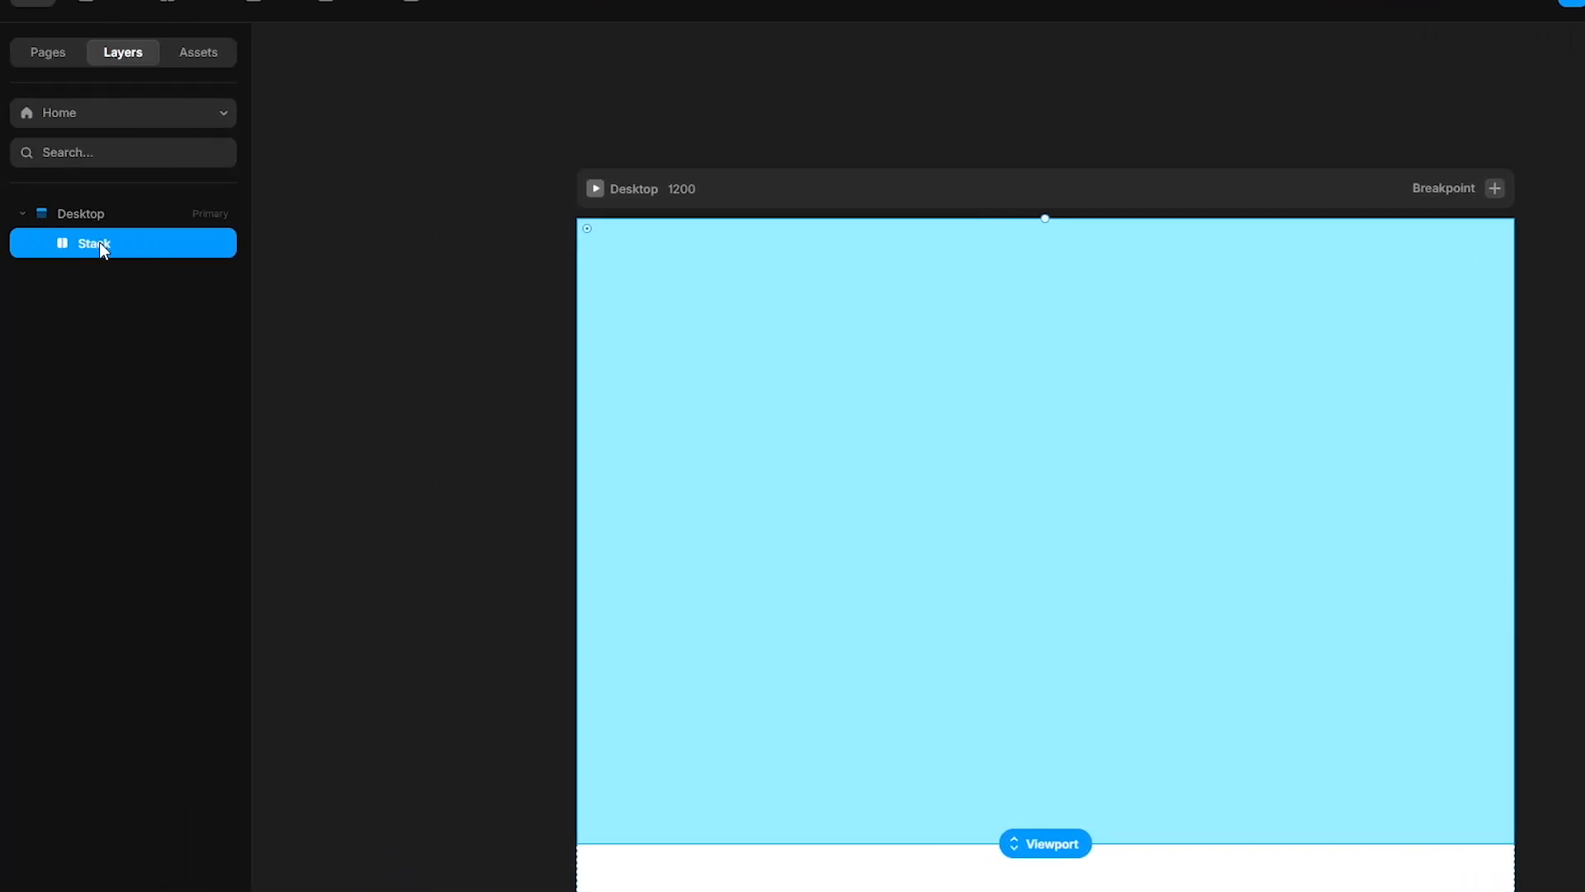
Step: Create a component named Slider from the full-height stack
right_click(99, 241)
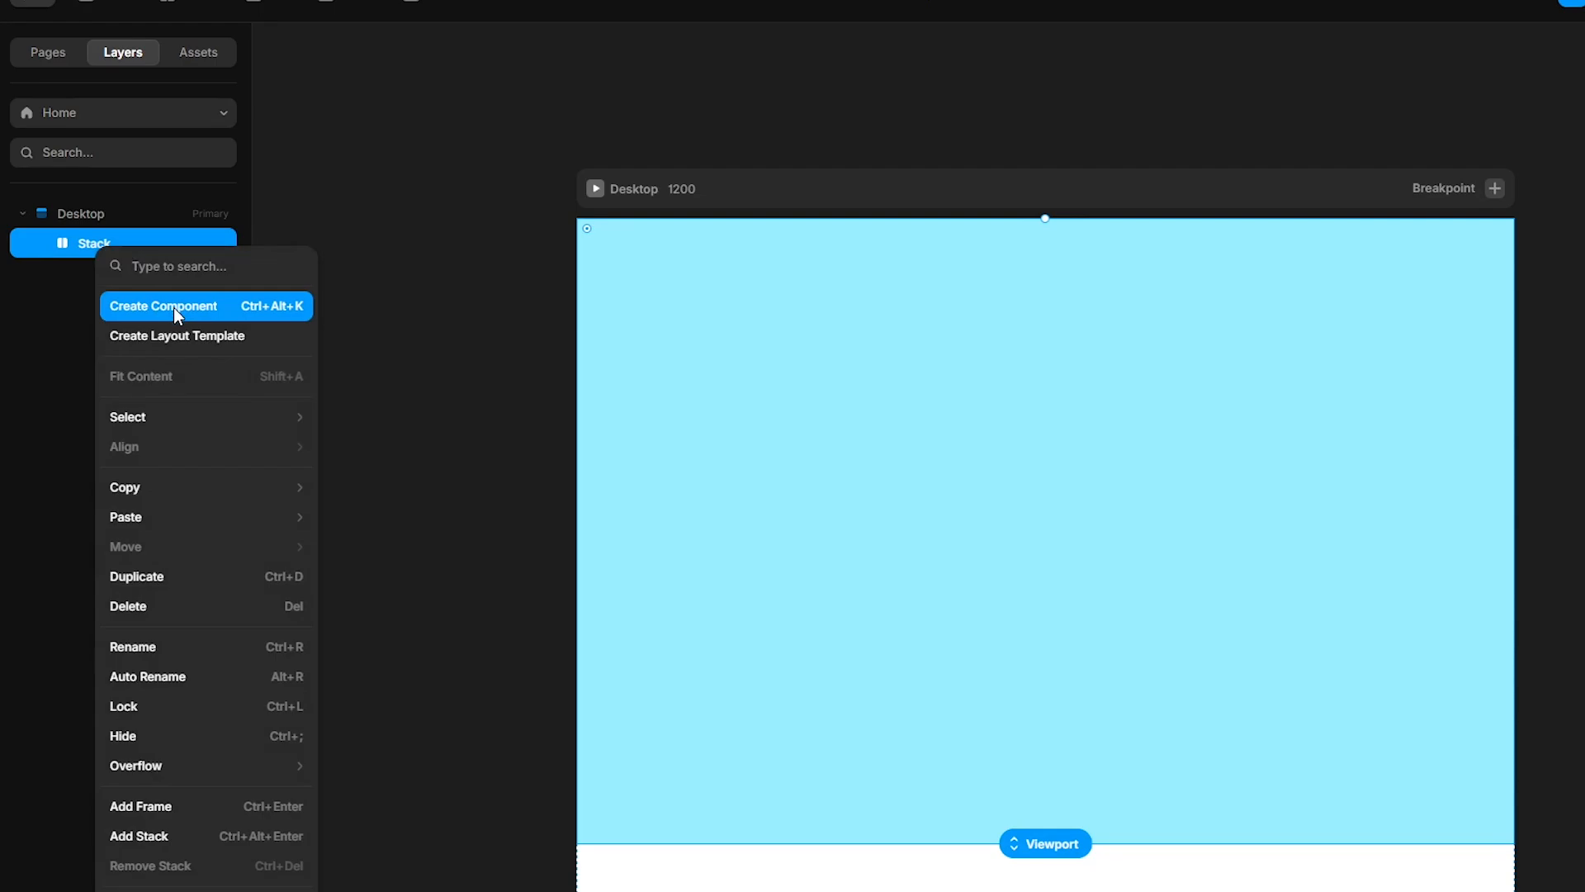
left_click(175, 309)
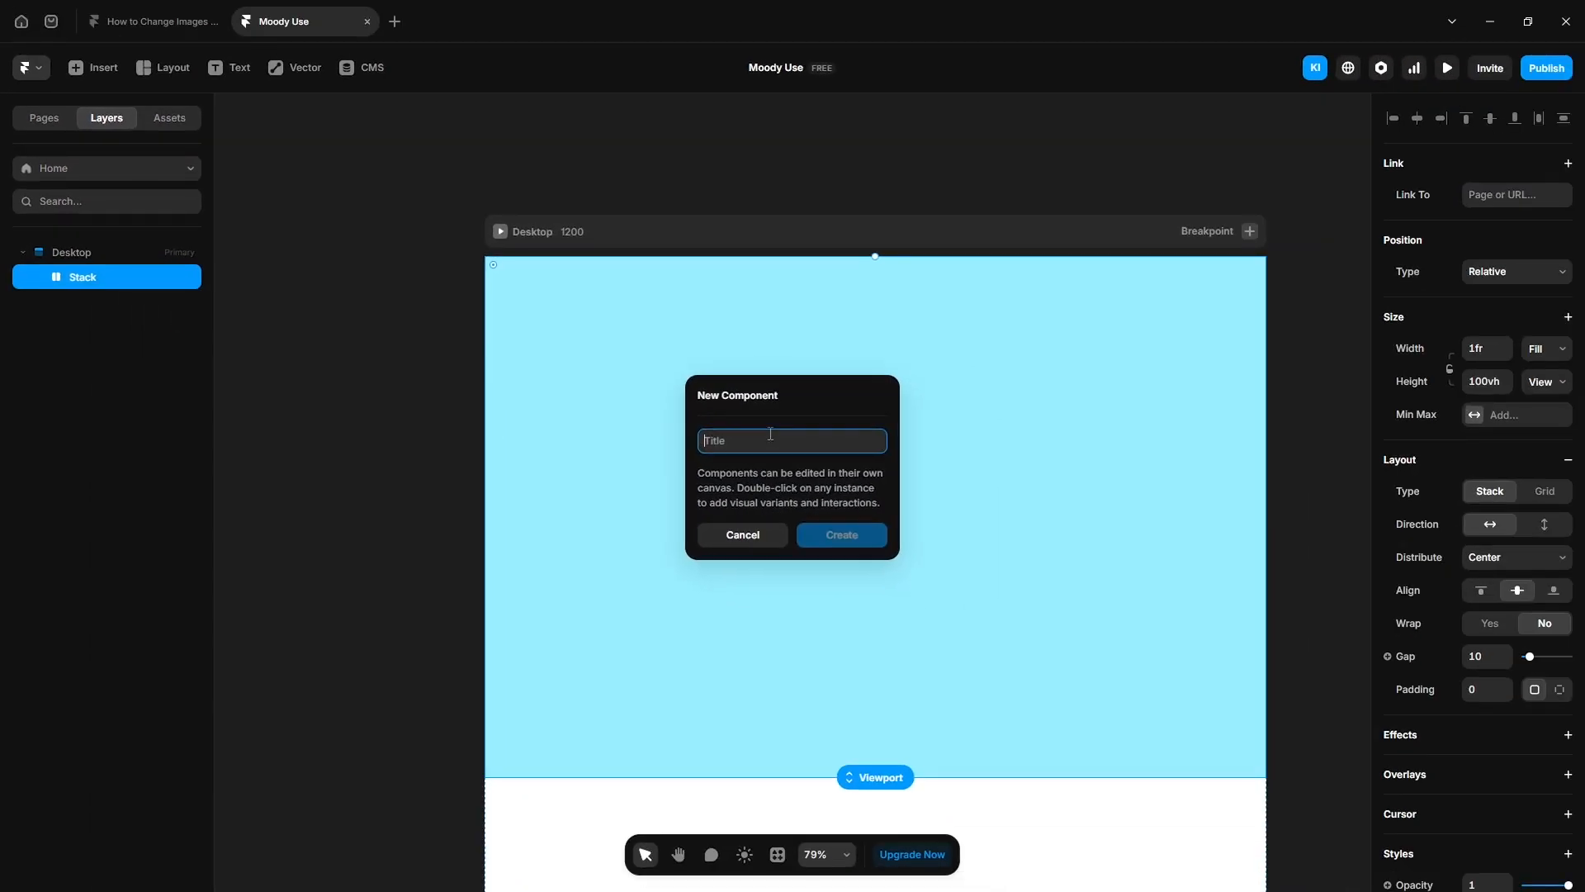
type("Slider")
key("Return")
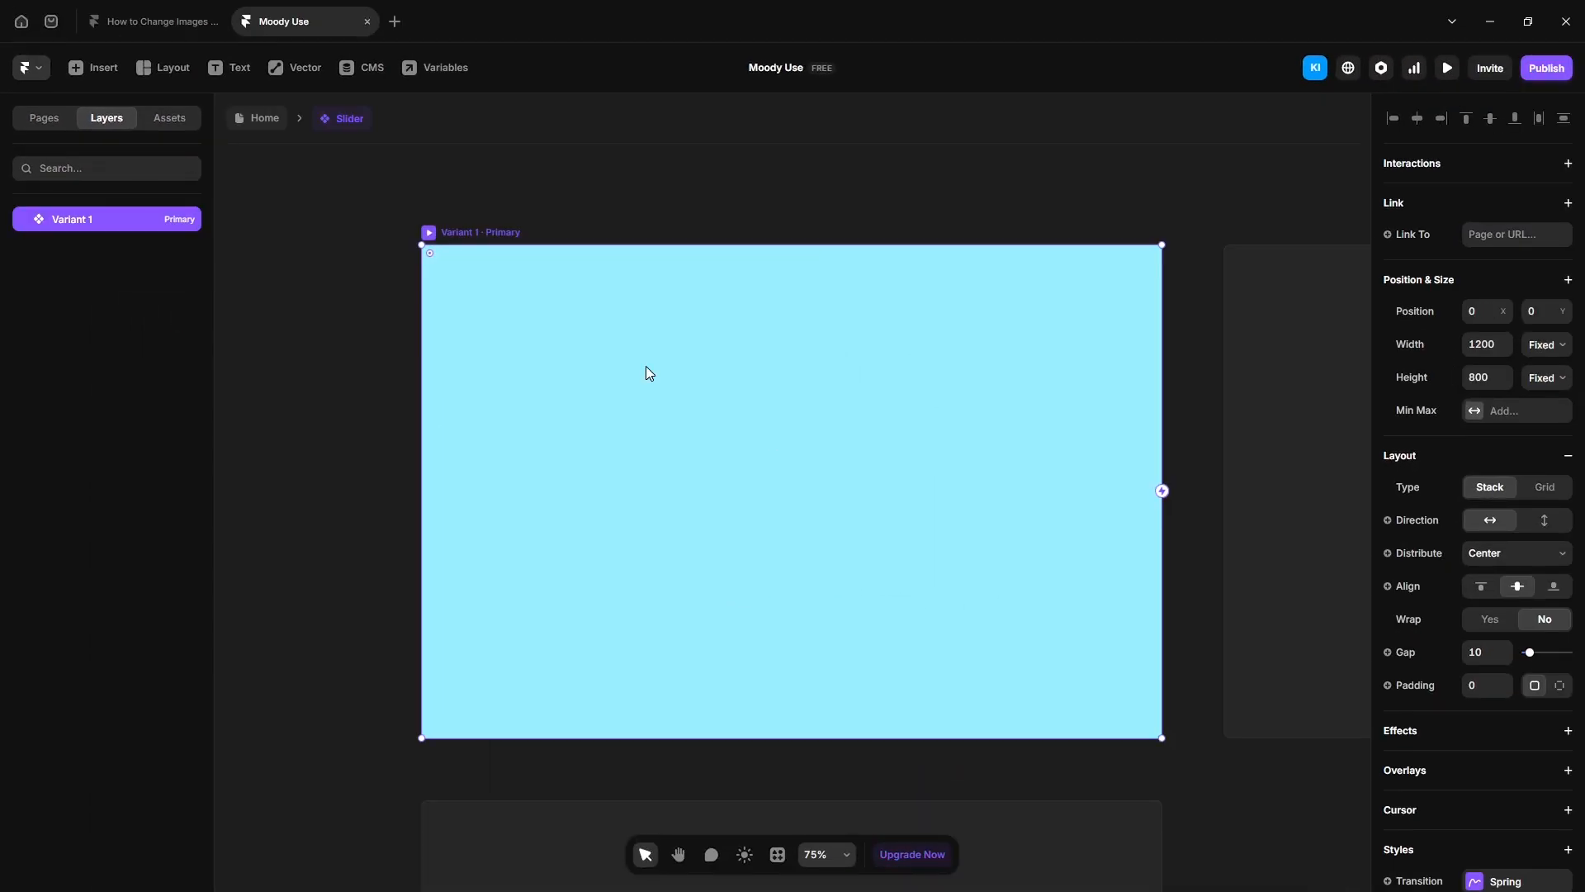
Step: Draw a frame about 438 high inside Variant 1, set its width to Fill and add a stack layout
key("f")
left_click_drag(630, 354, 955, 627)
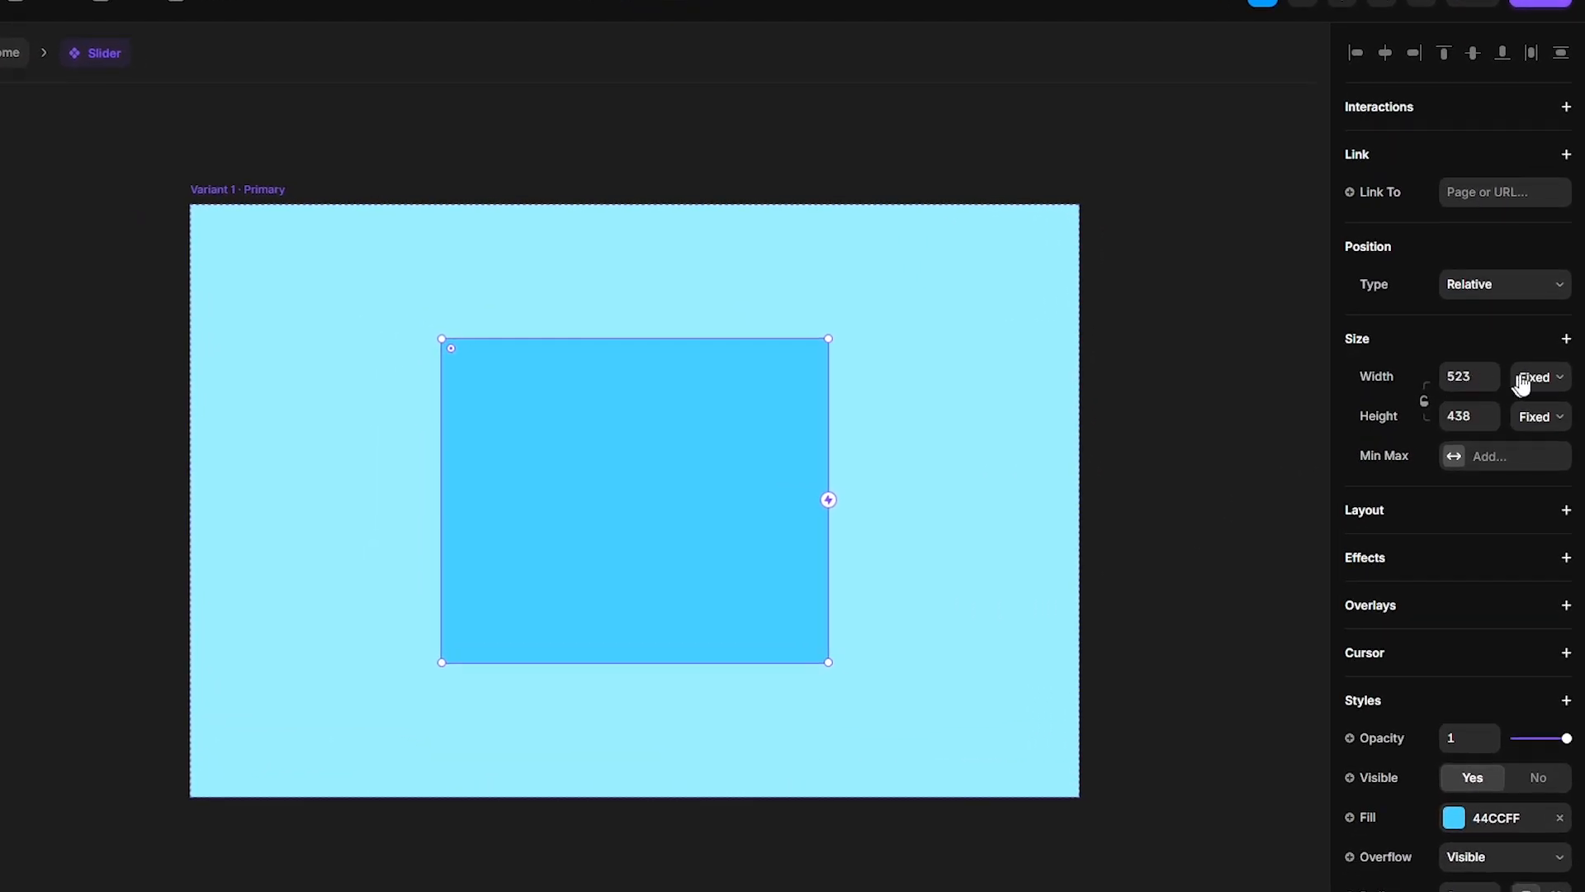
left_click(1539, 386)
left_click(1550, 452)
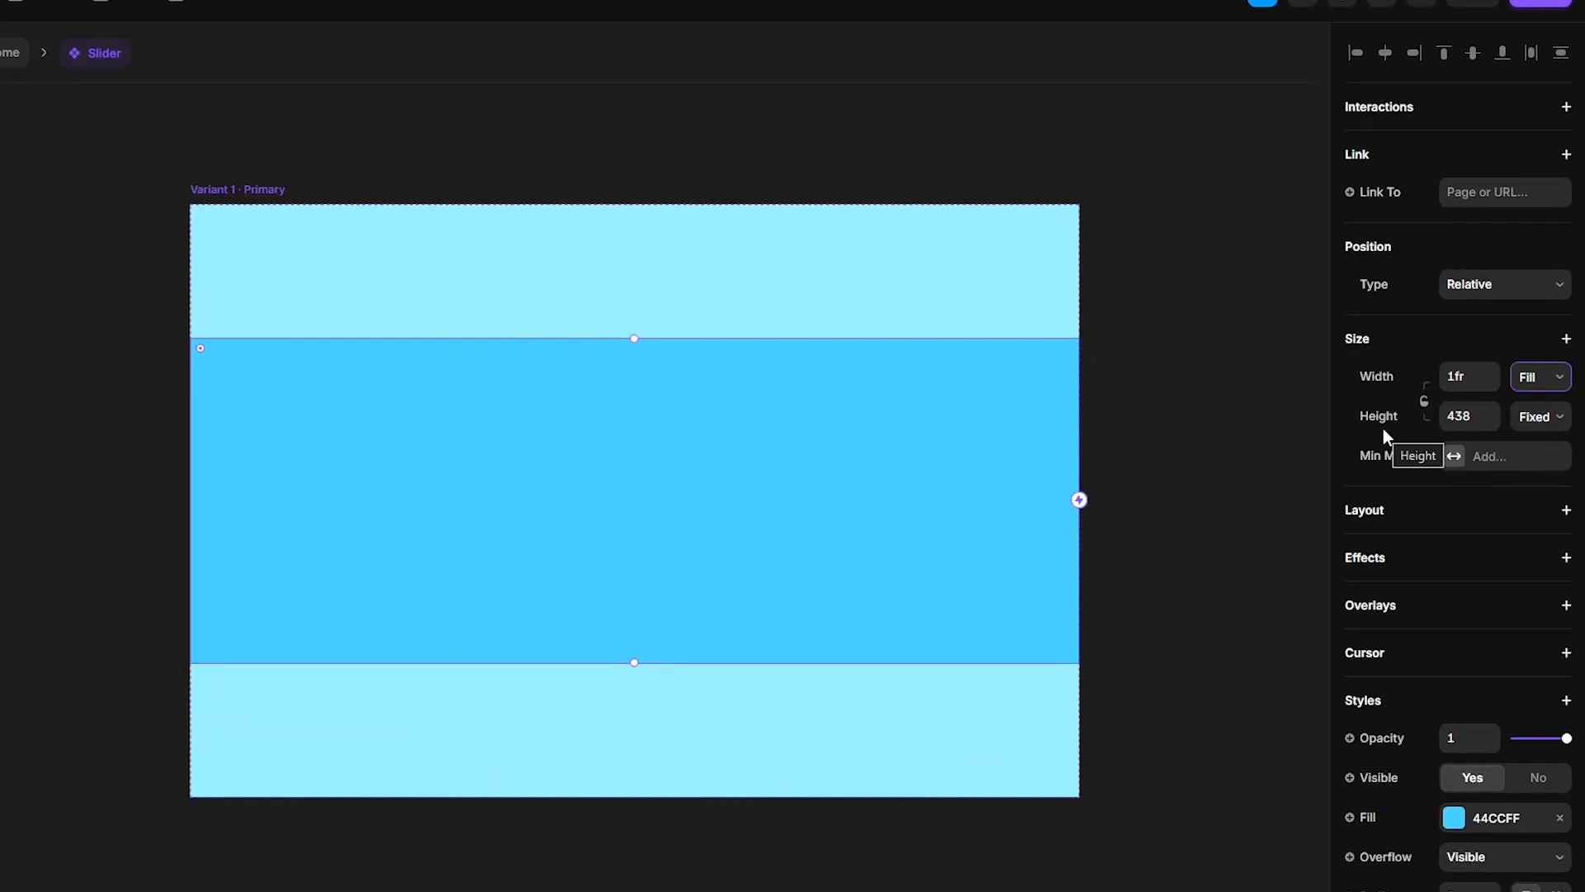
left_click(1379, 518)
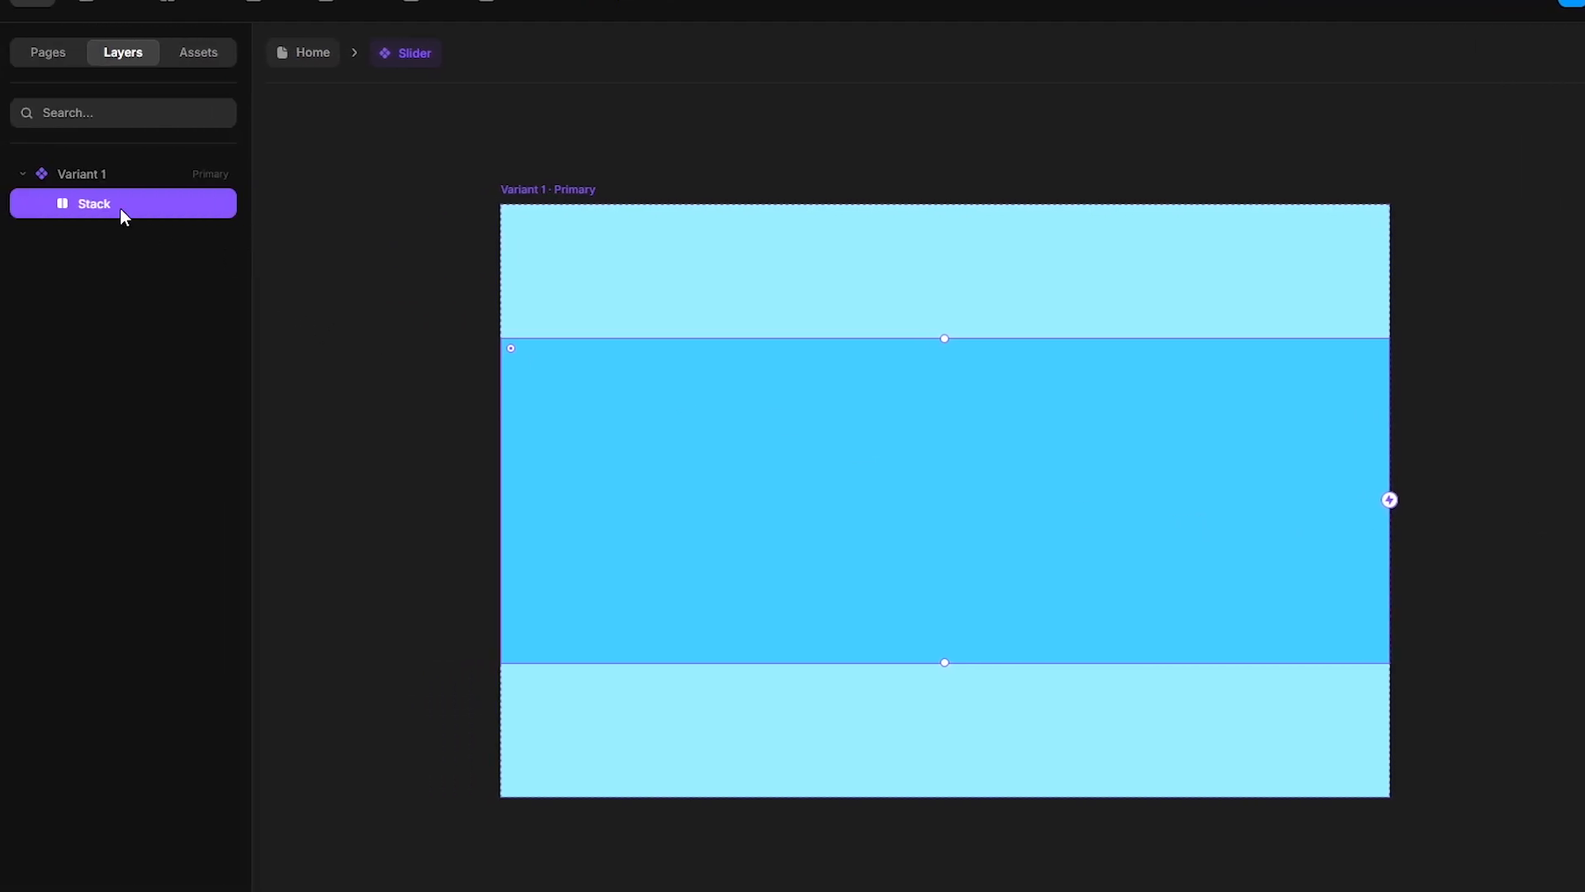
Step: Rename the new stack inside Variant 1 as "Image and text"
double_click(121, 206)
type("Image and text")
key("Return")
Step: Draw a frame about 275 high inside the Image and text stack, with a stack layout and Fill width
key("f")
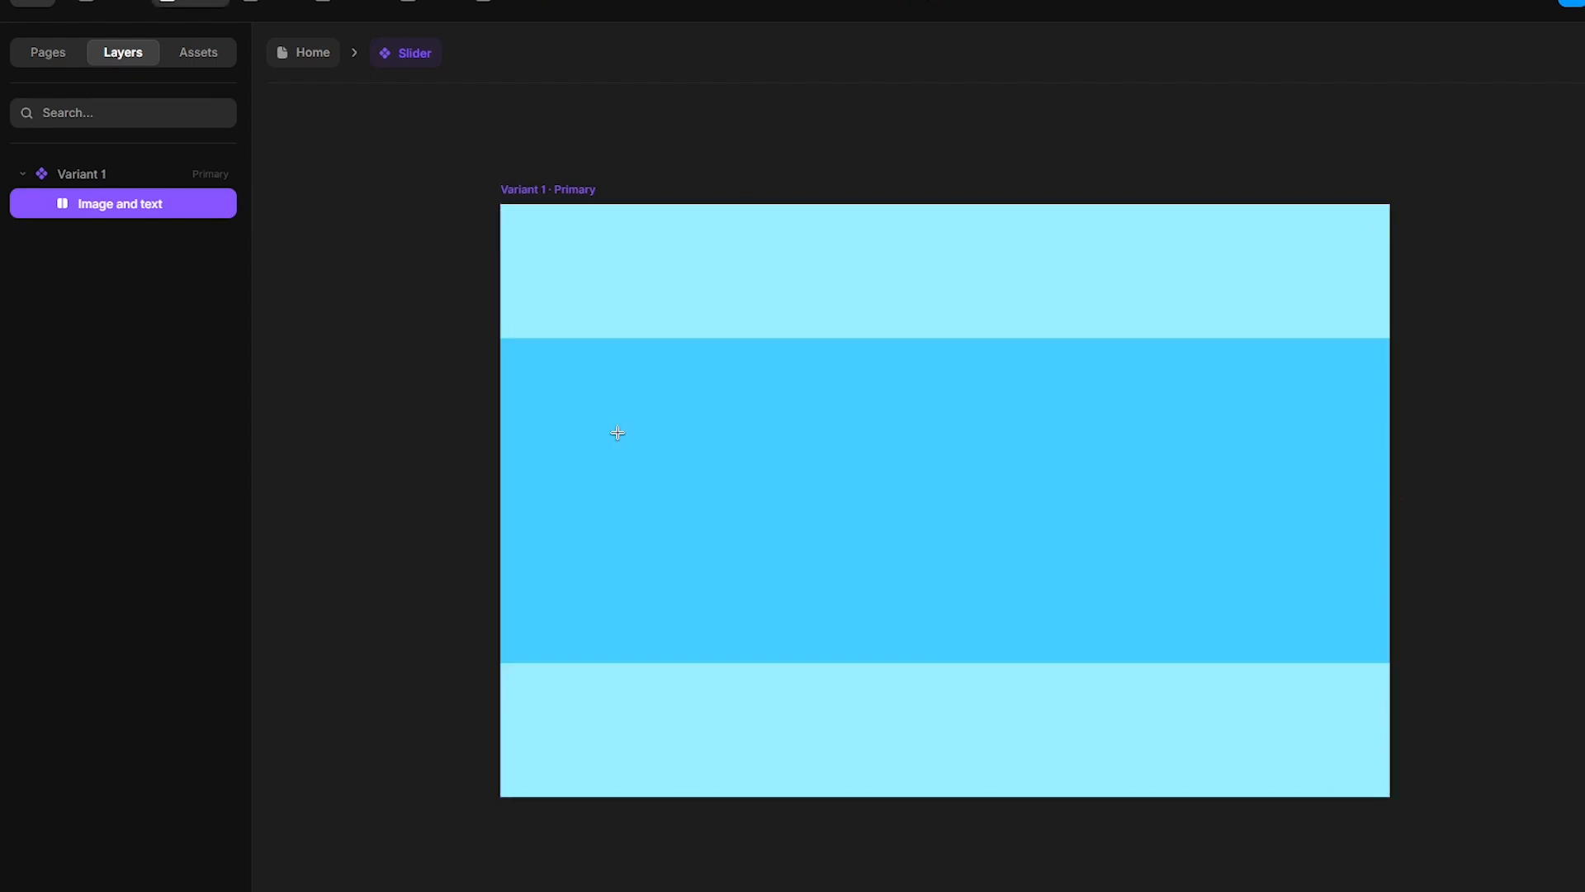
left_click_drag(608, 393, 836, 600)
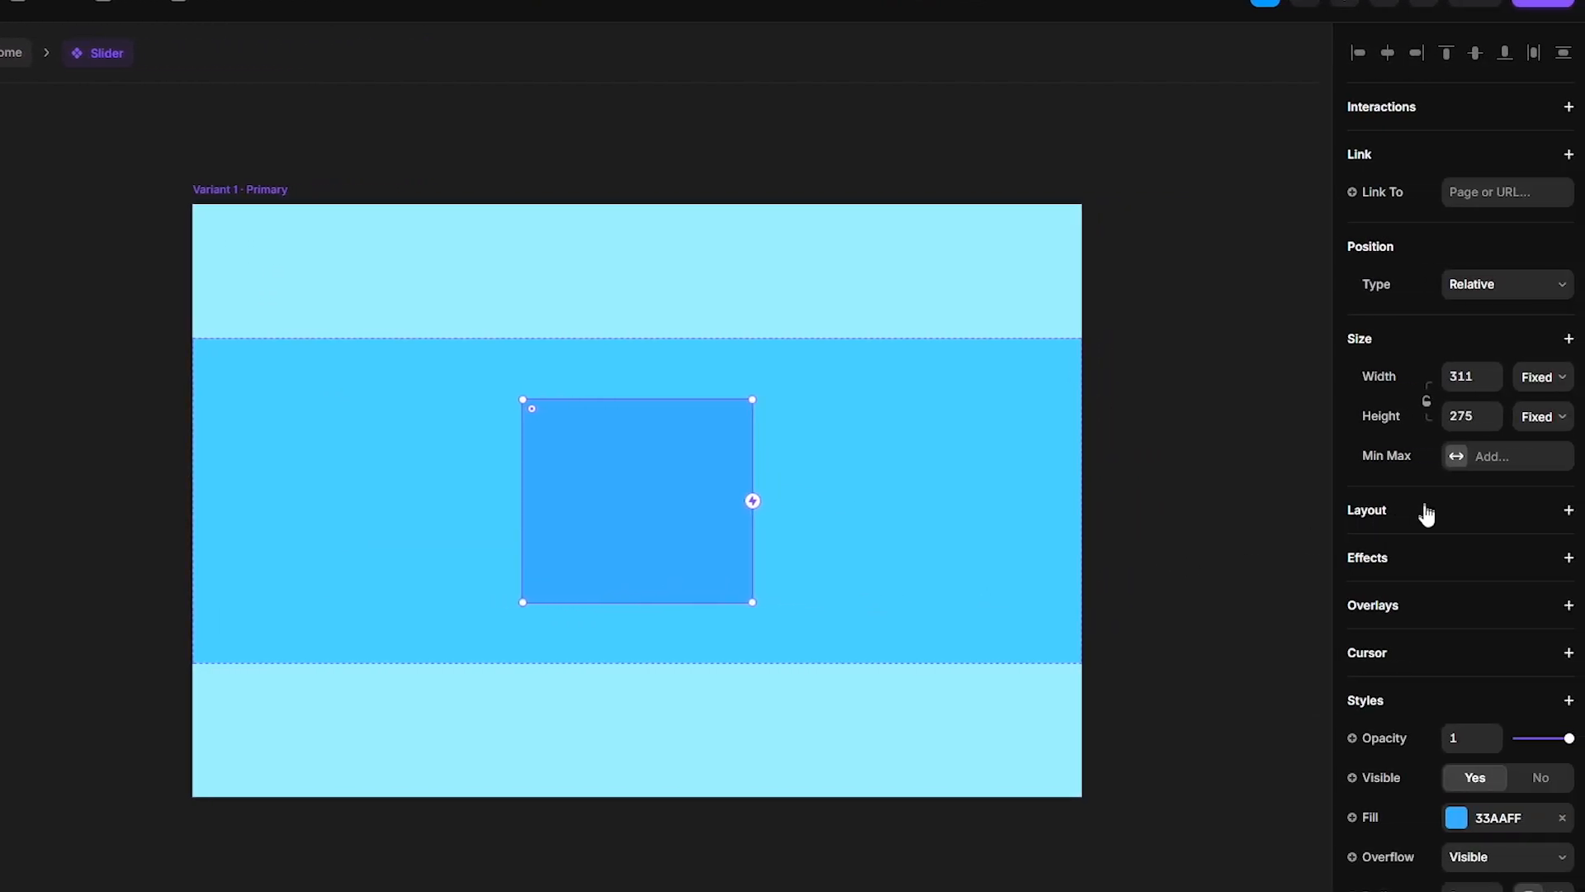
left_click(1426, 513)
left_click(1542, 377)
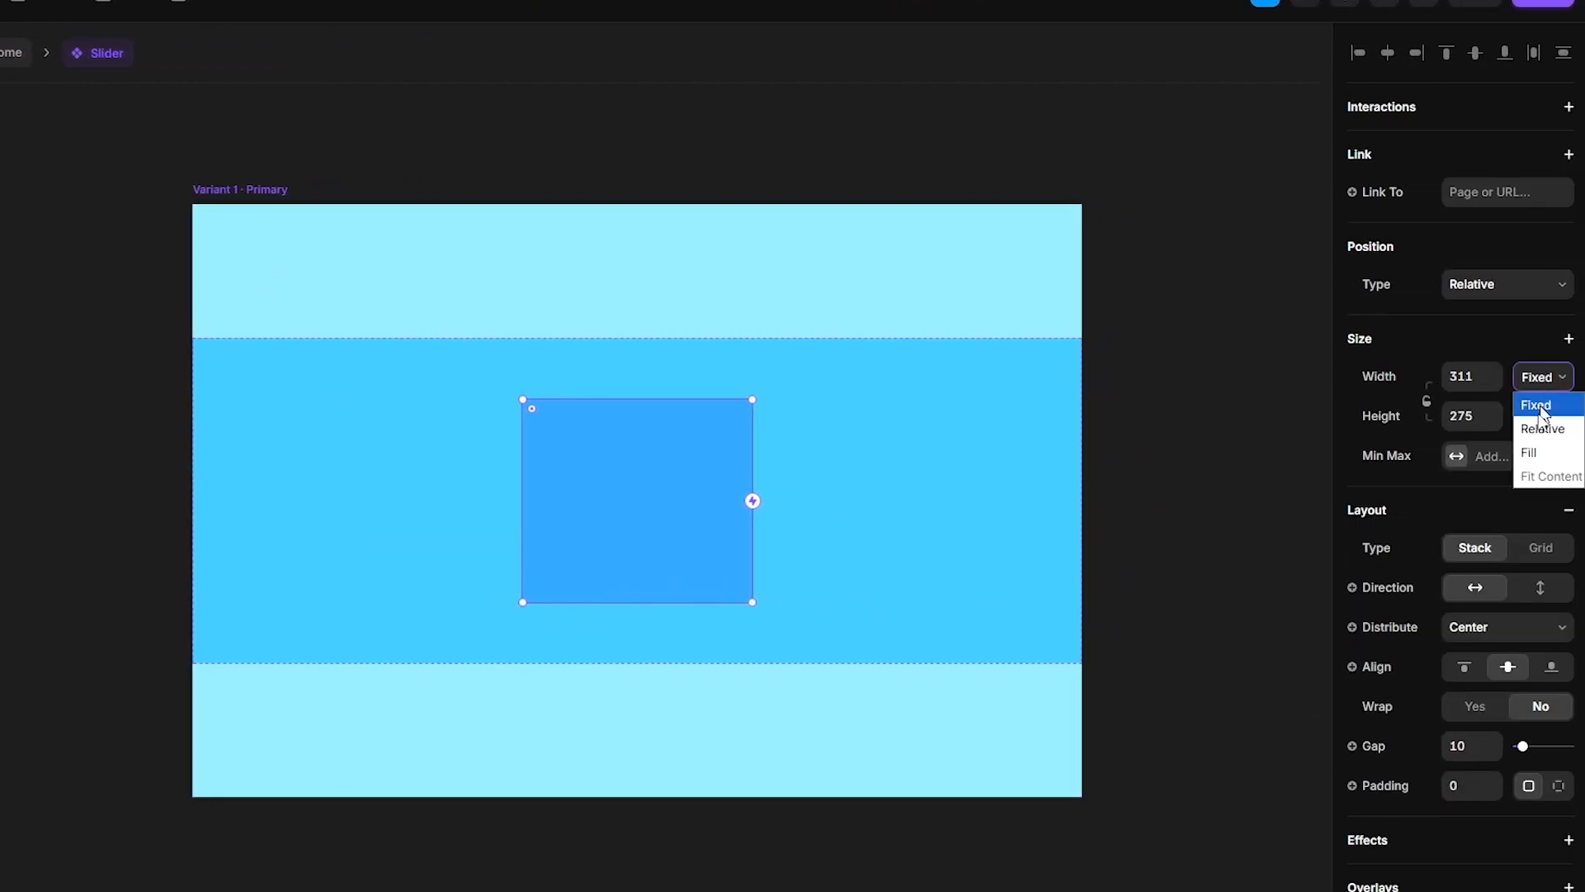
left_click(1537, 454)
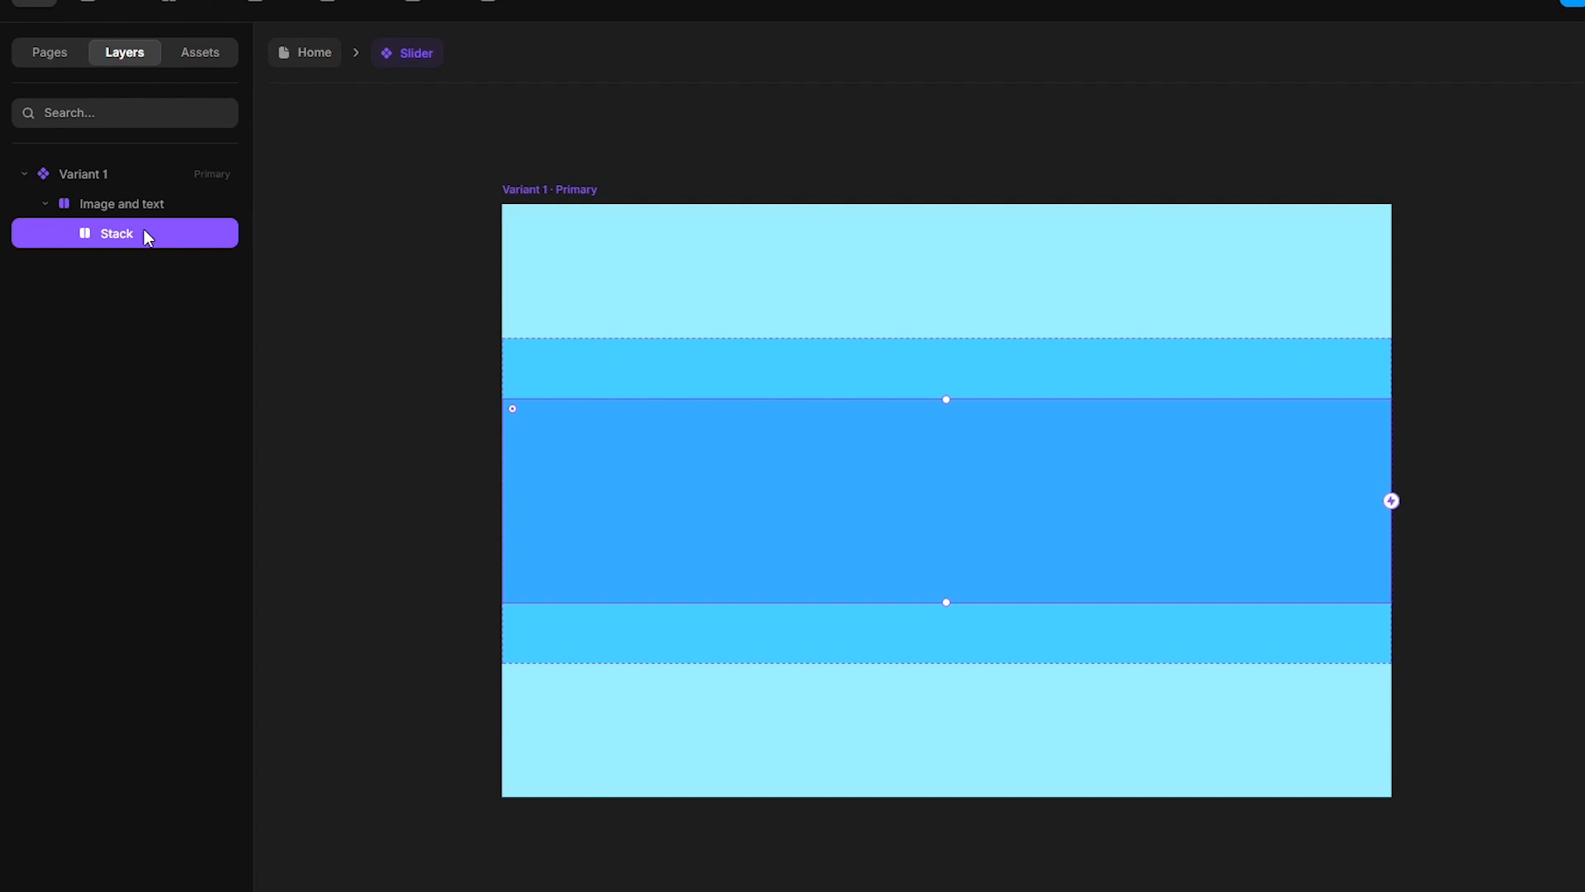
Step: Rename the innermost stack as "Image" and set its height to 100vh of the viewport
double_click(145, 238)
type("Image")
key("Return")
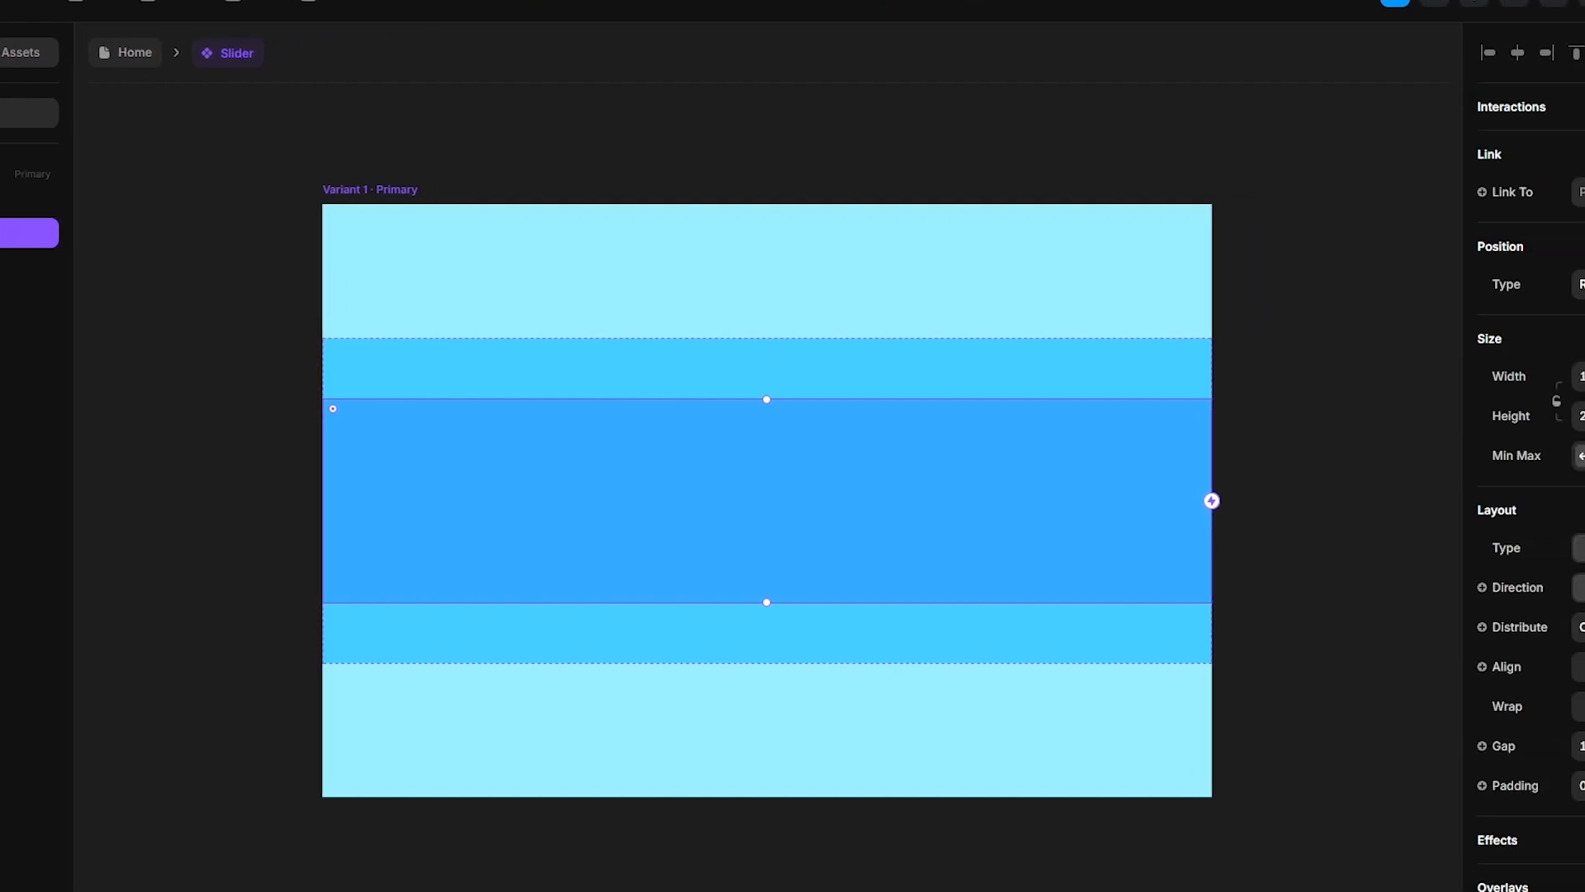
left_click(1542, 416)
left_click(1540, 541)
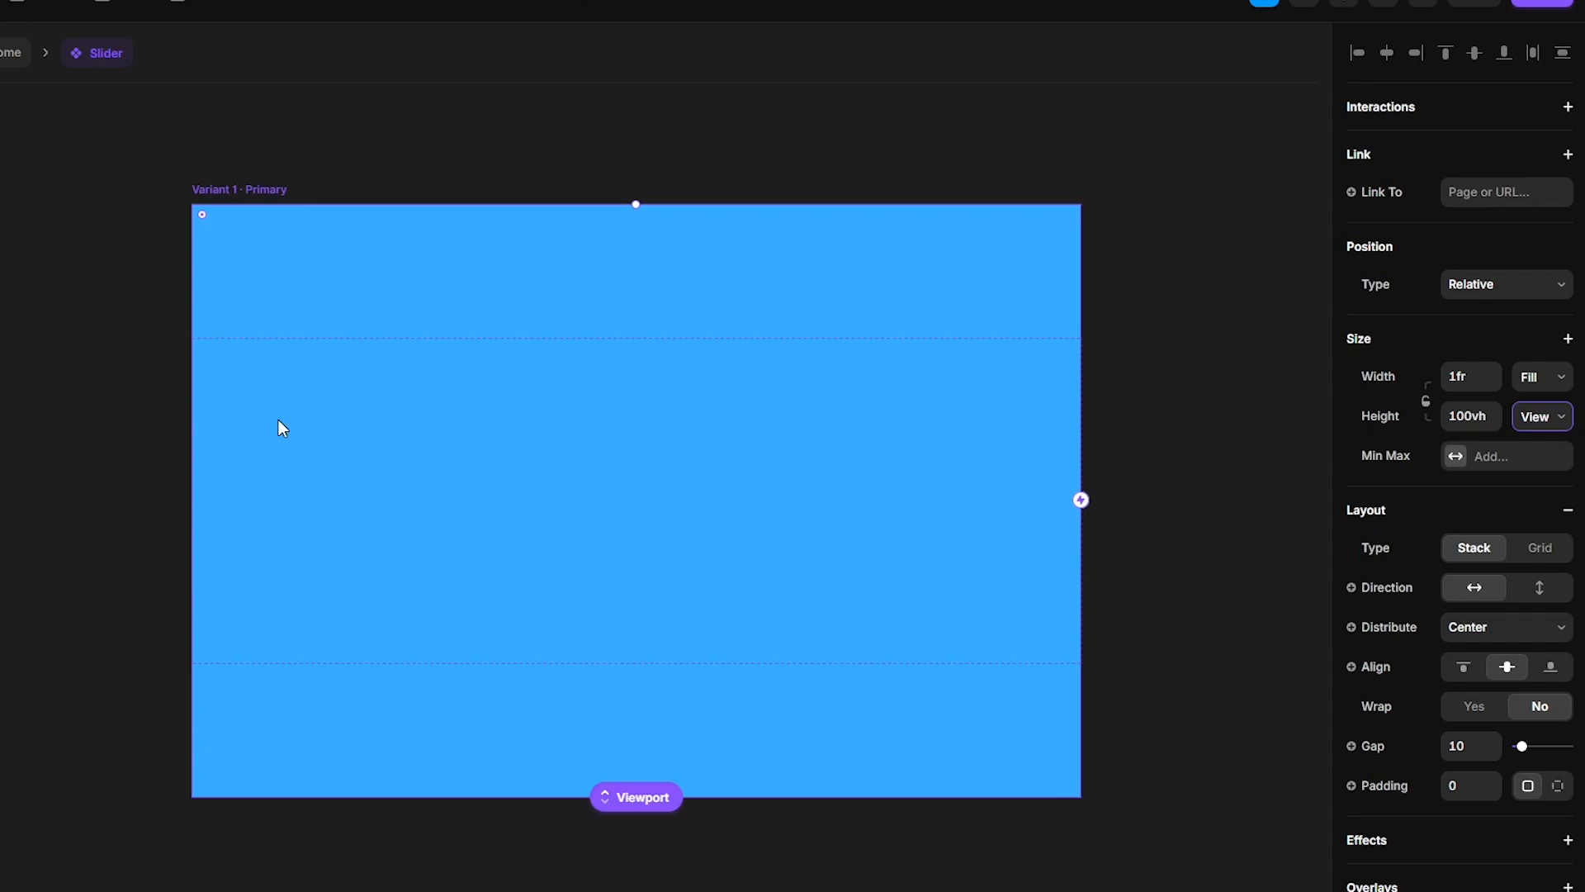
Step: Draw a frame inside the Image stack and set its width and height to 100% relative
key("f")
left_click_drag(326, 293, 824, 629)
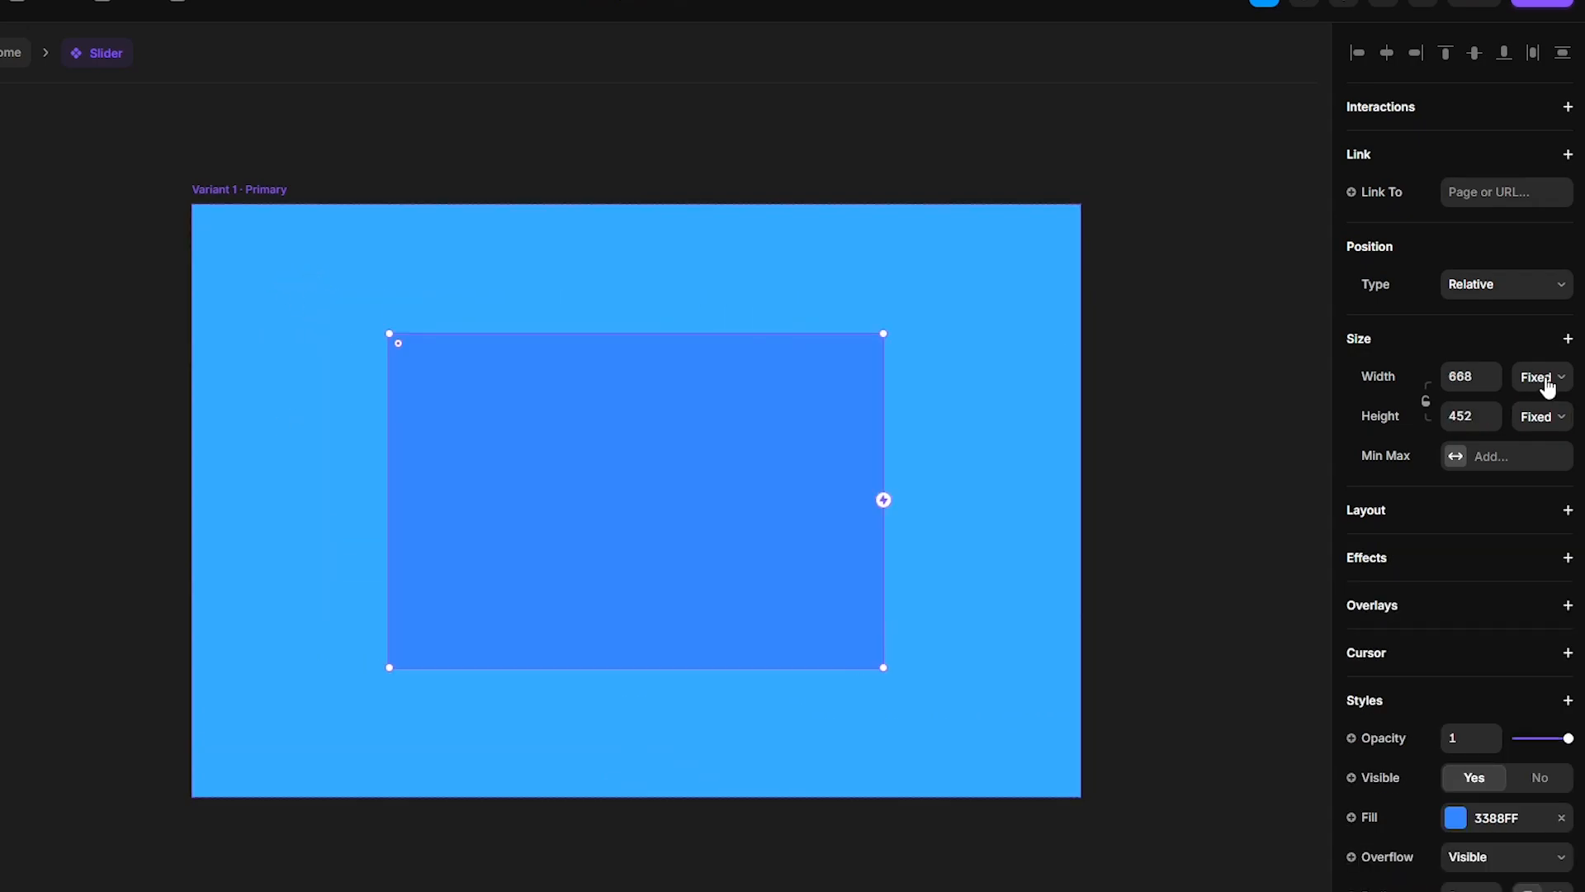
left_click(1546, 387)
left_click(1542, 427)
left_click(1457, 386)
type("100")
key("Tab")
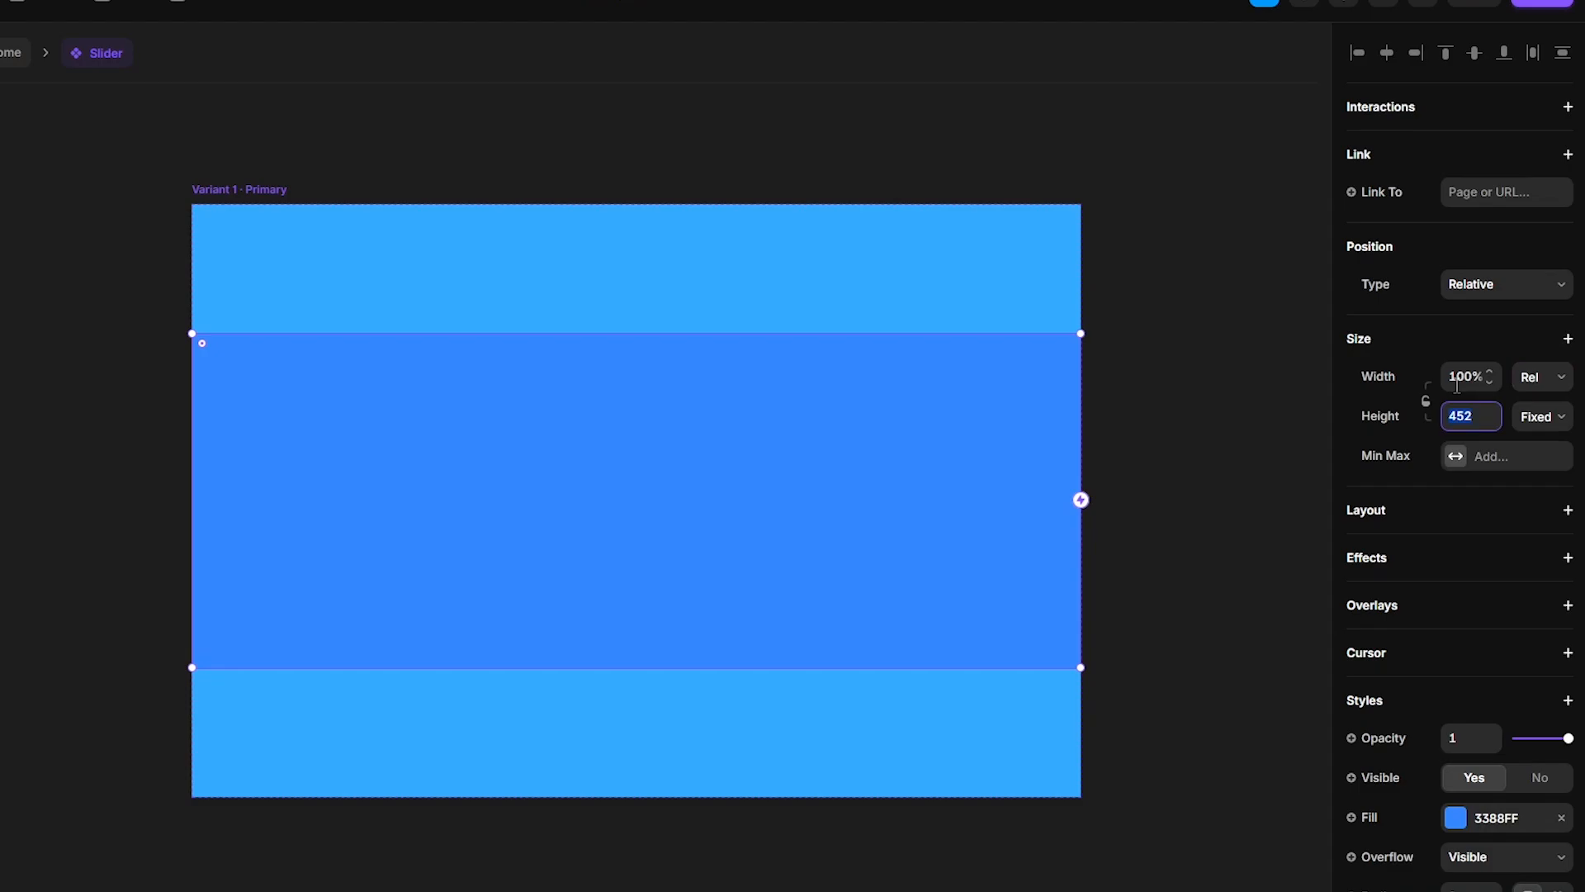
type("100%")
key("Return")
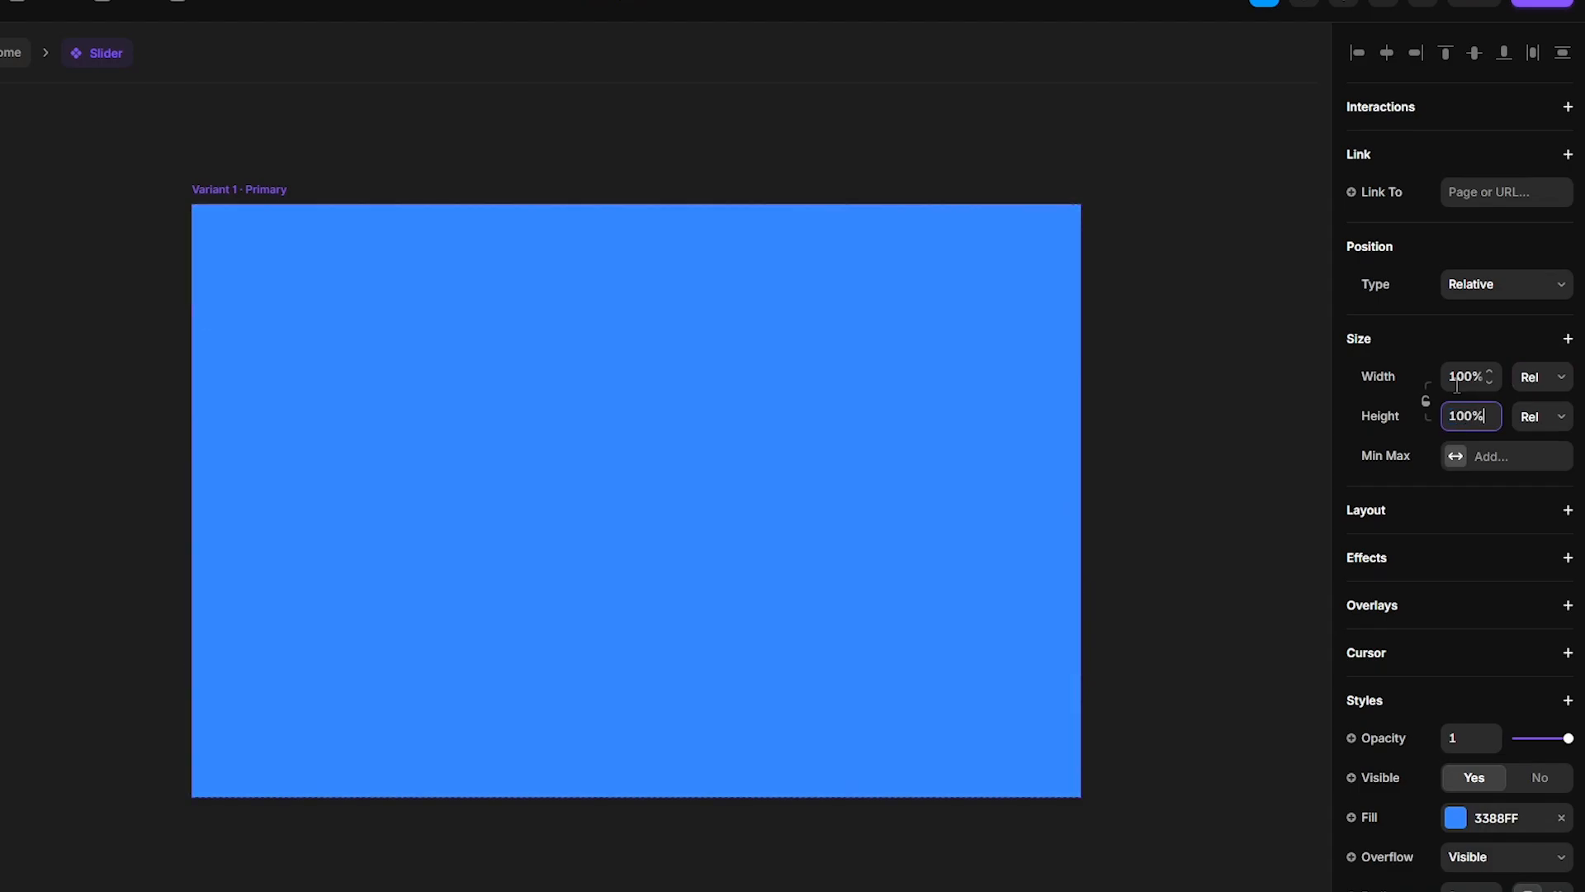
Step: Change the inner frame's fill to an image, using the photo of the beige lamp with the cone base
left_click(1500, 755)
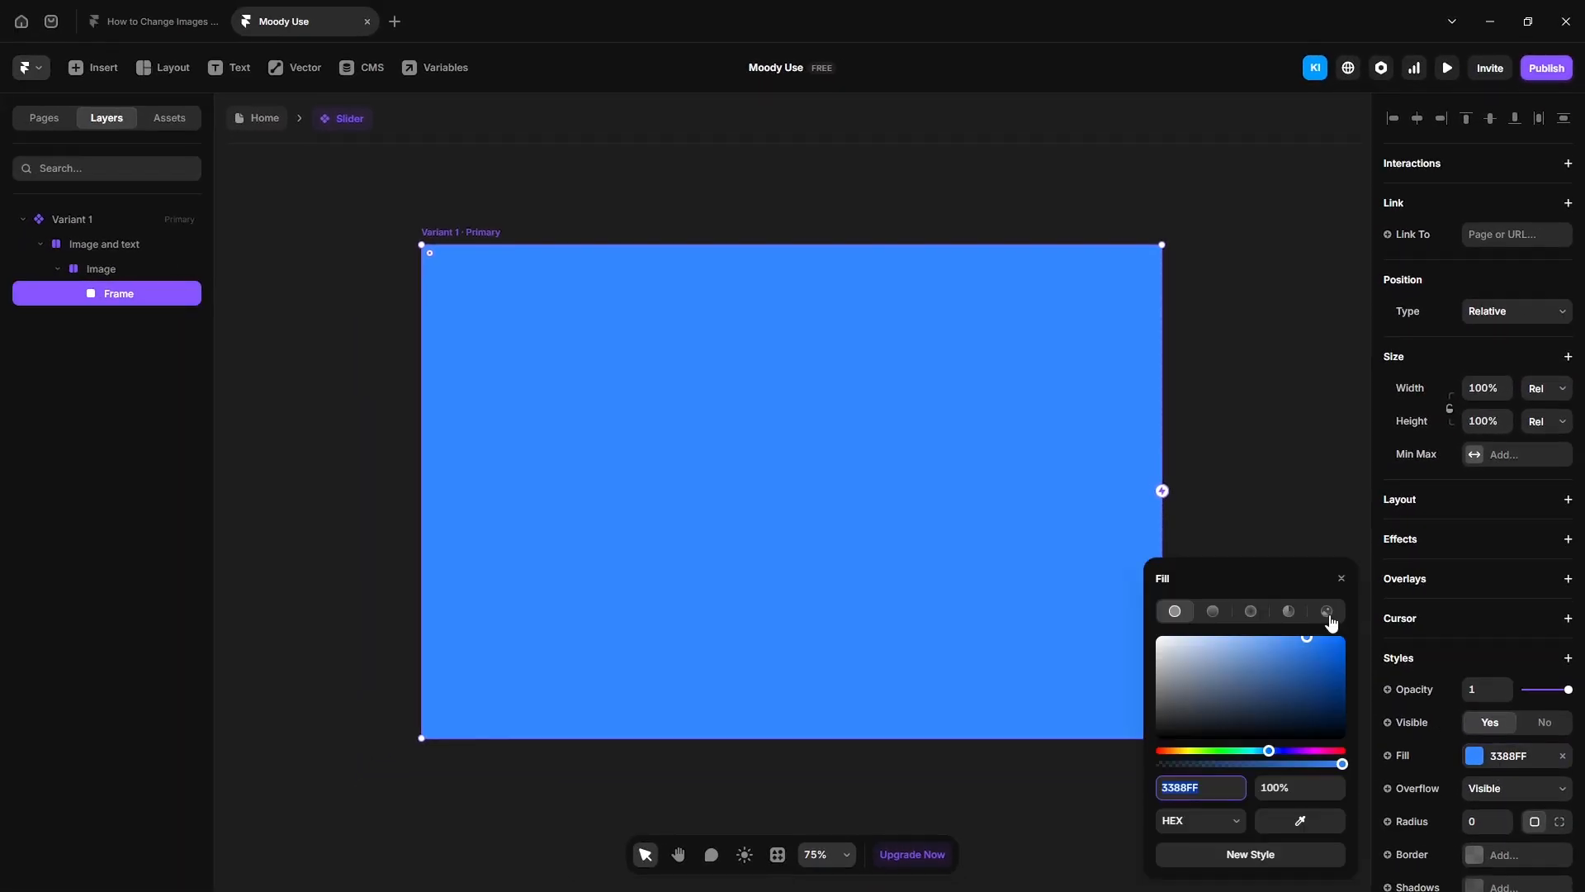
left_click(1328, 610)
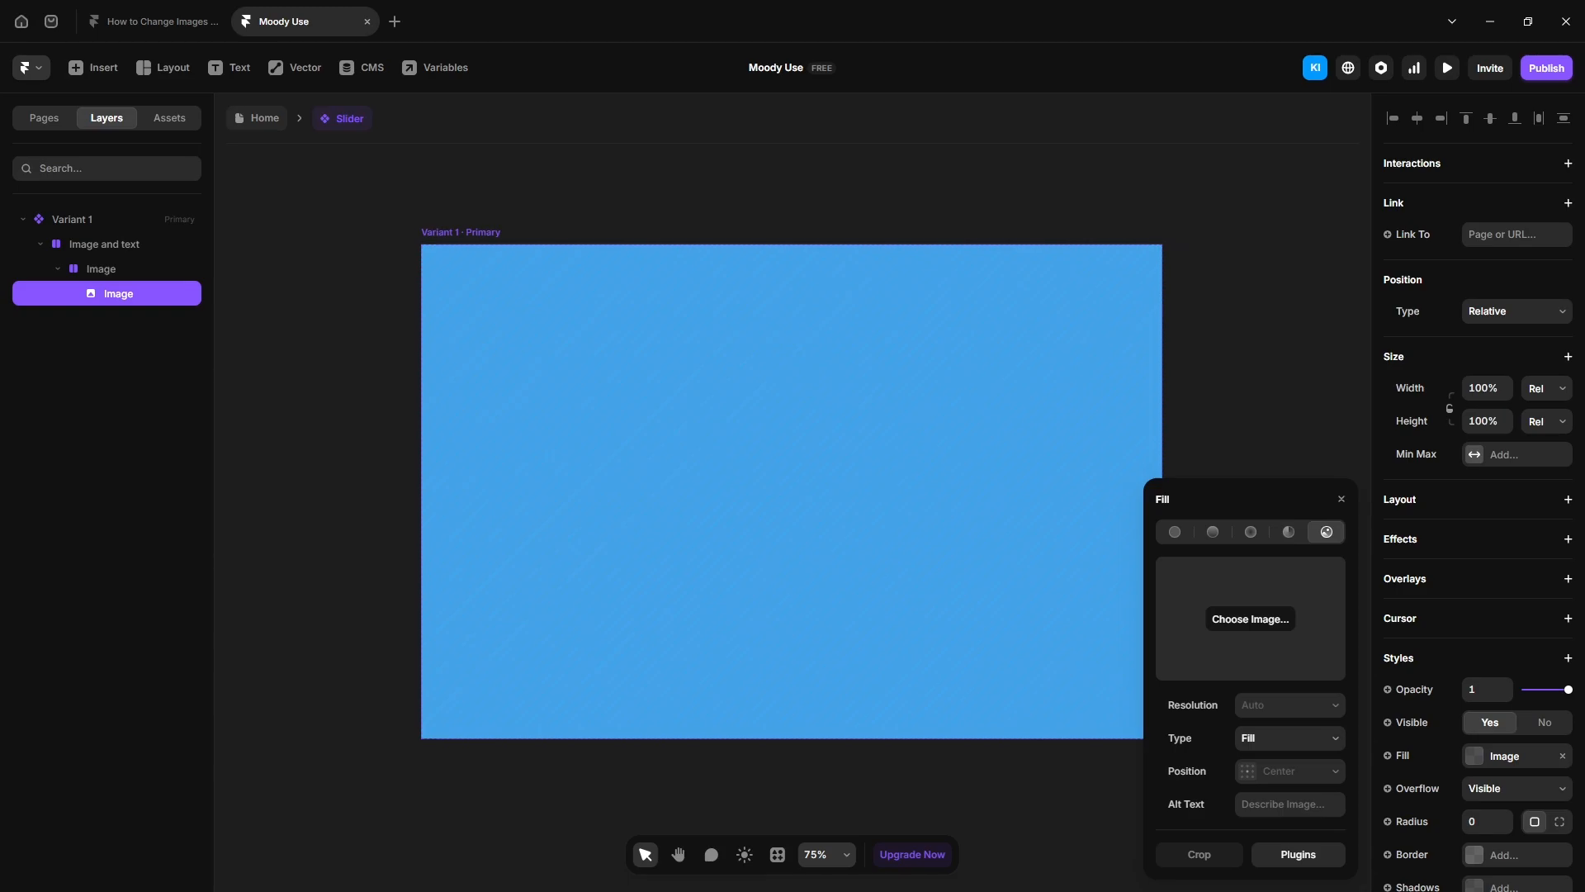
left_click_drag(1584, 619, 1330, 656)
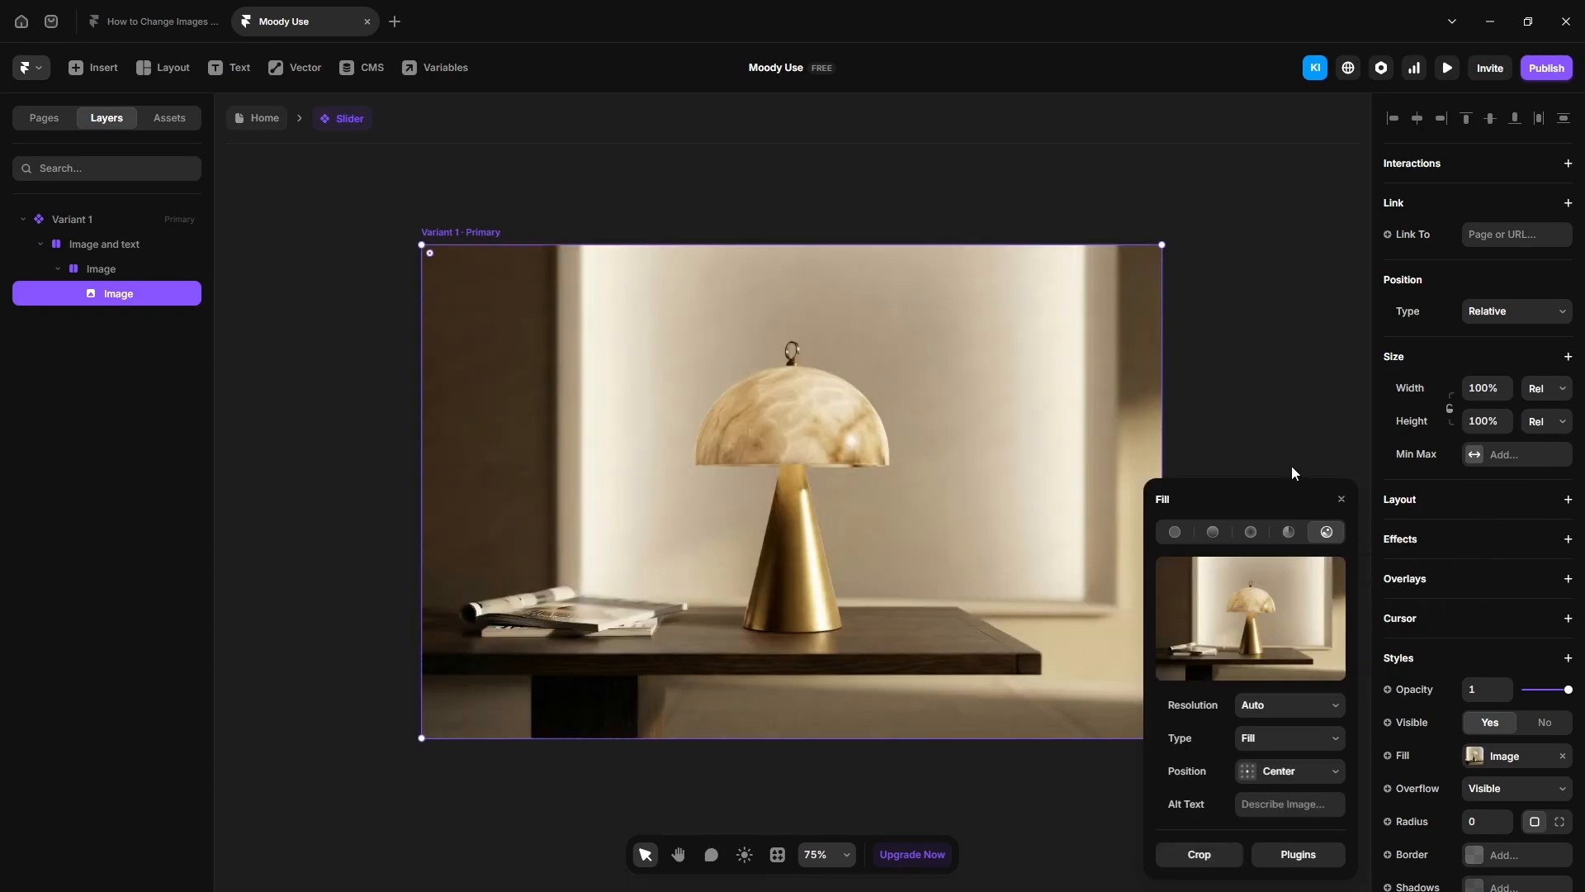
Step: Duplicate the Image stack and delete the picture inside the copy
left_click(126, 269)
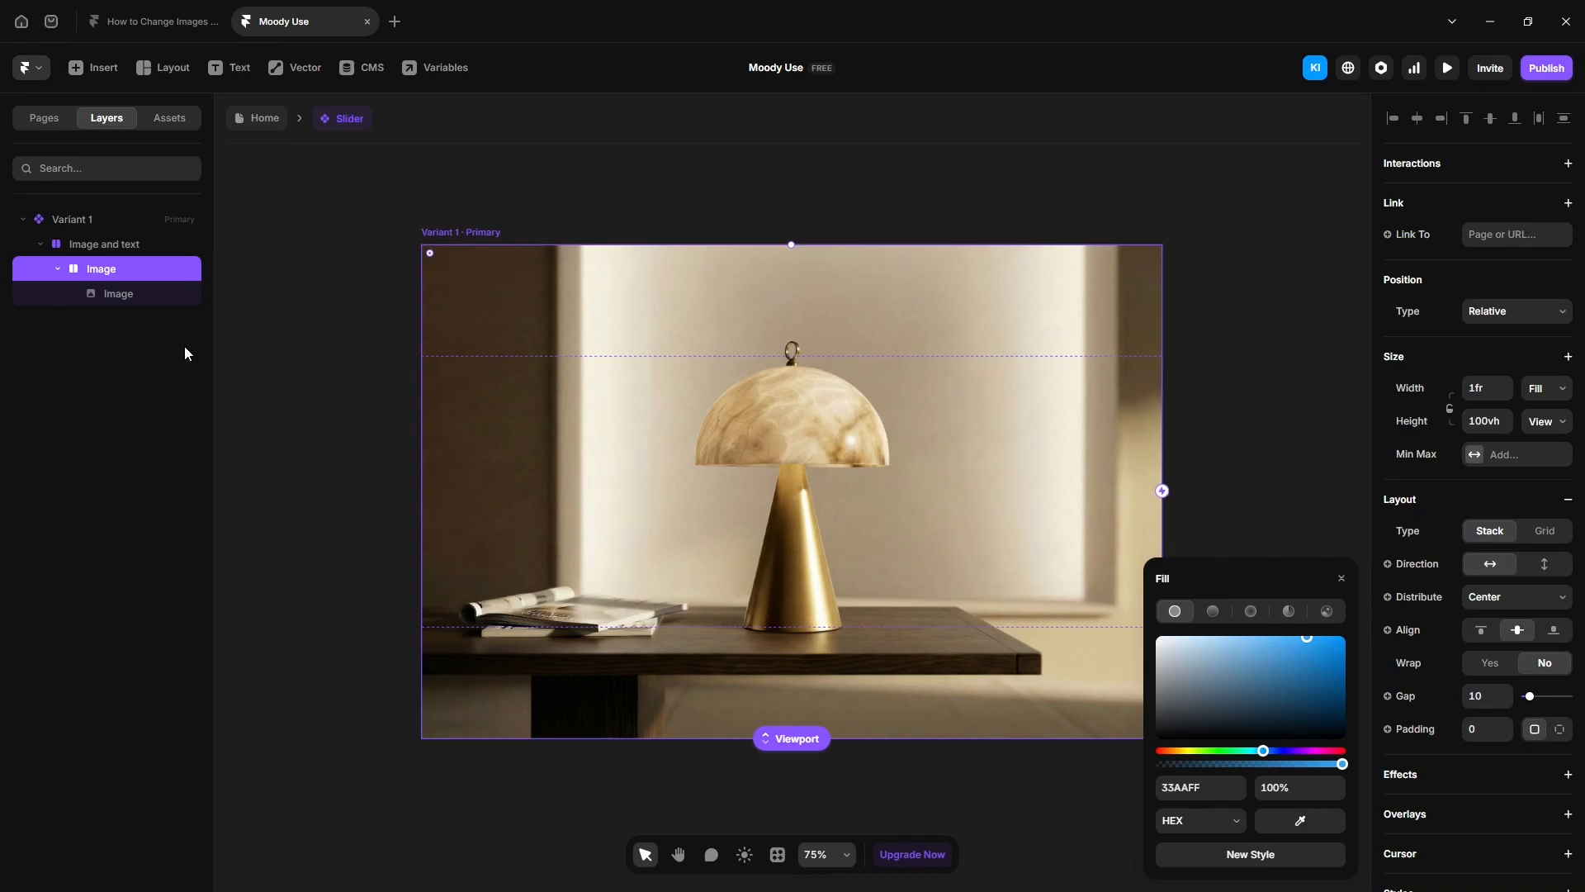
key("ctrl+d")
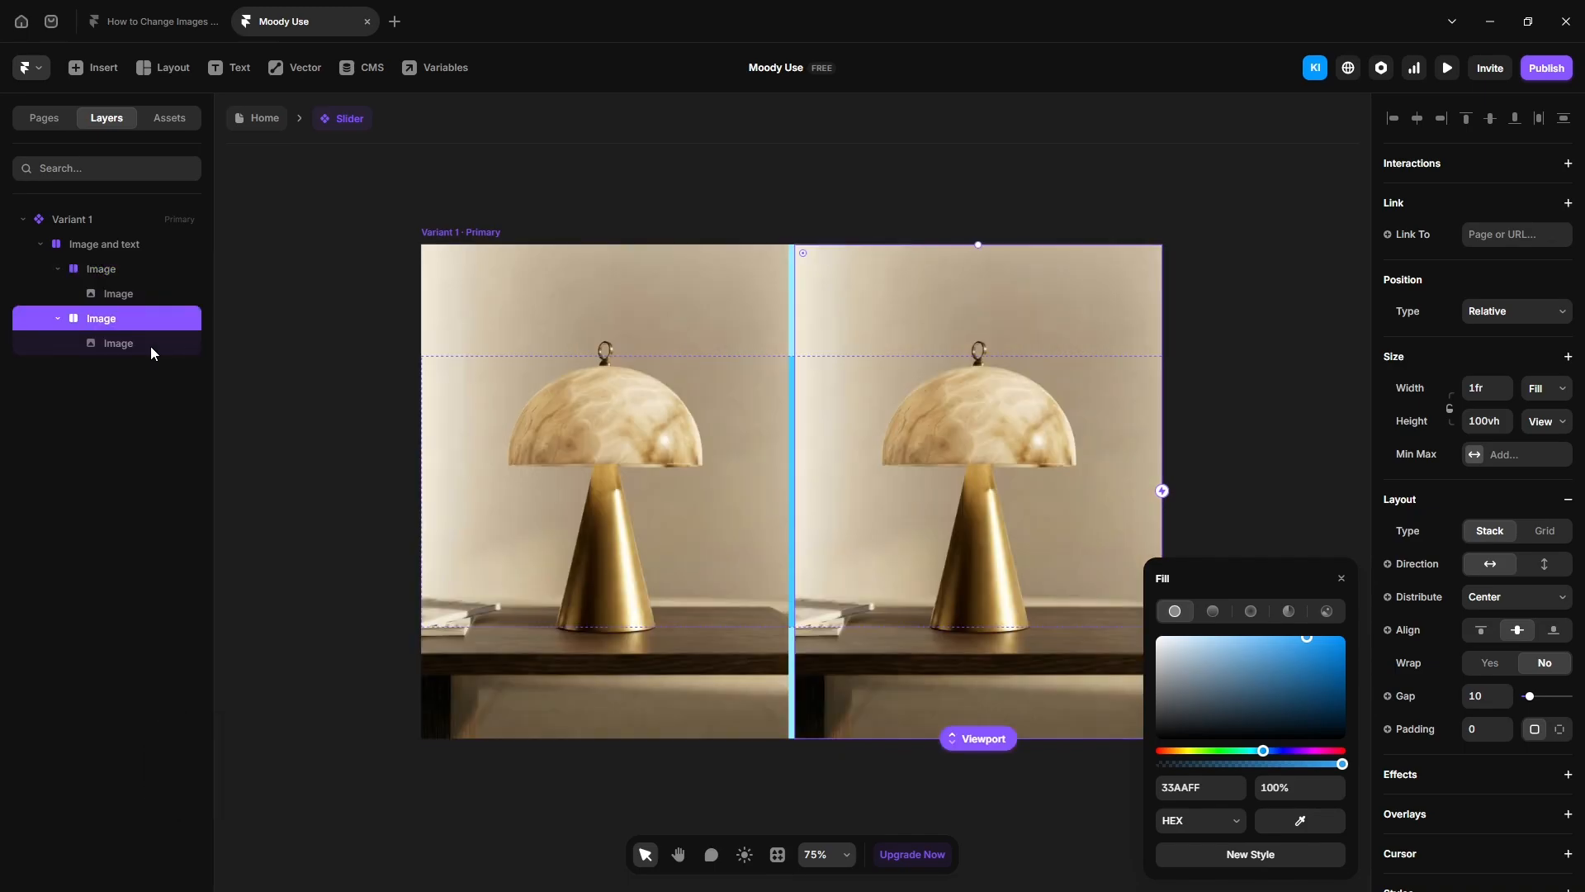
left_click(150, 345)
key("Delete")
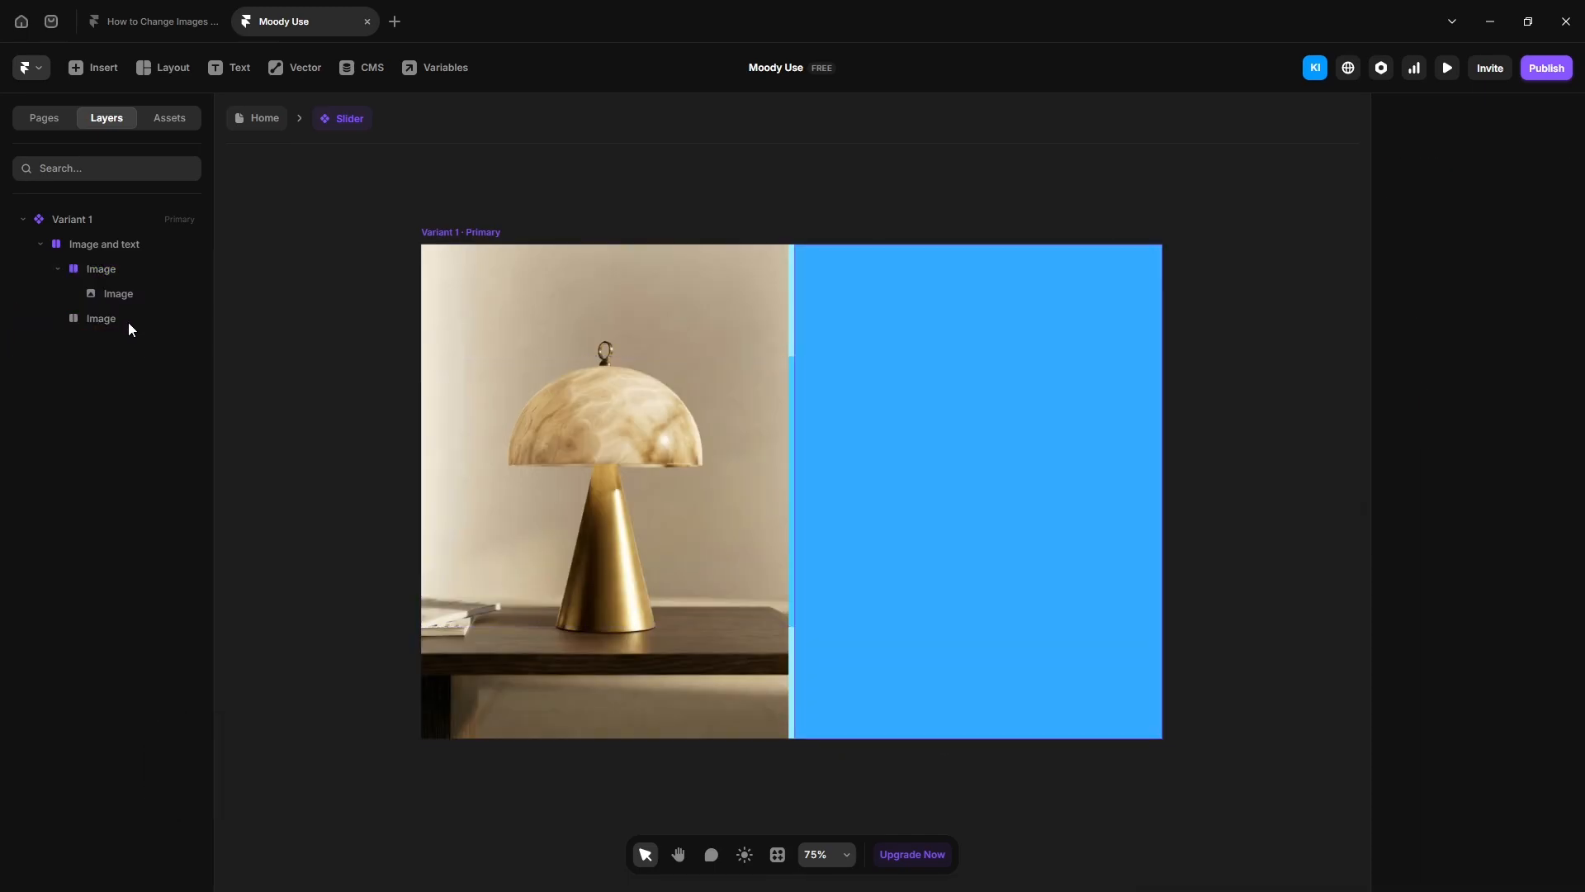
Step: Rename the emptied duplicate stack as "Text content"
double_click(128, 324)
type("Text content")
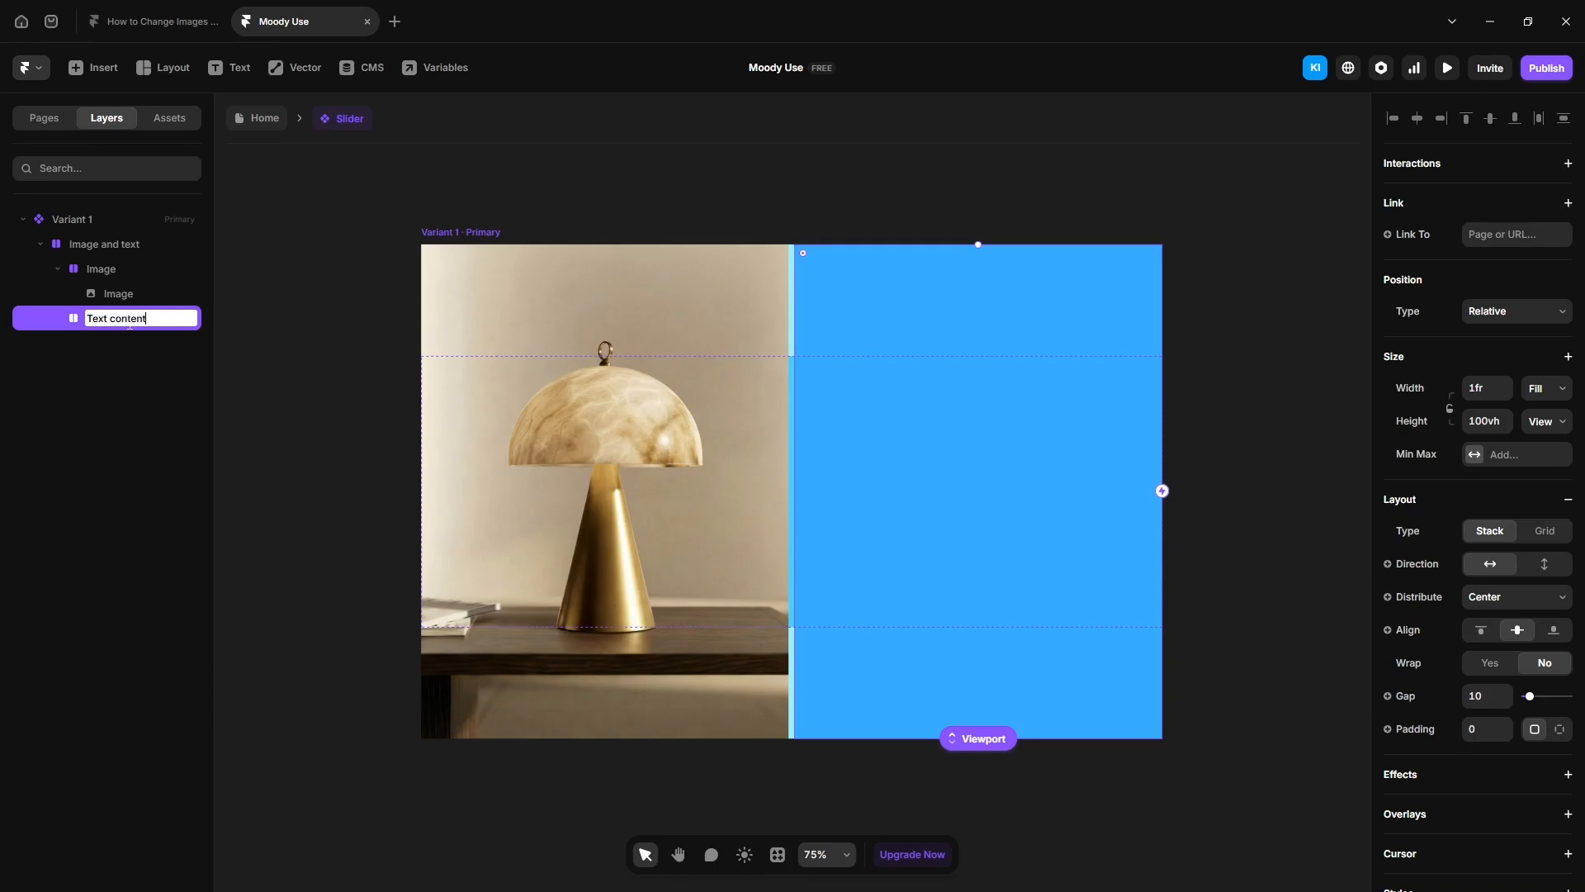
key("Return")
Step: Set the Text content stack's width to 0.6fr and remove its blue fill
left_click(1486, 388)
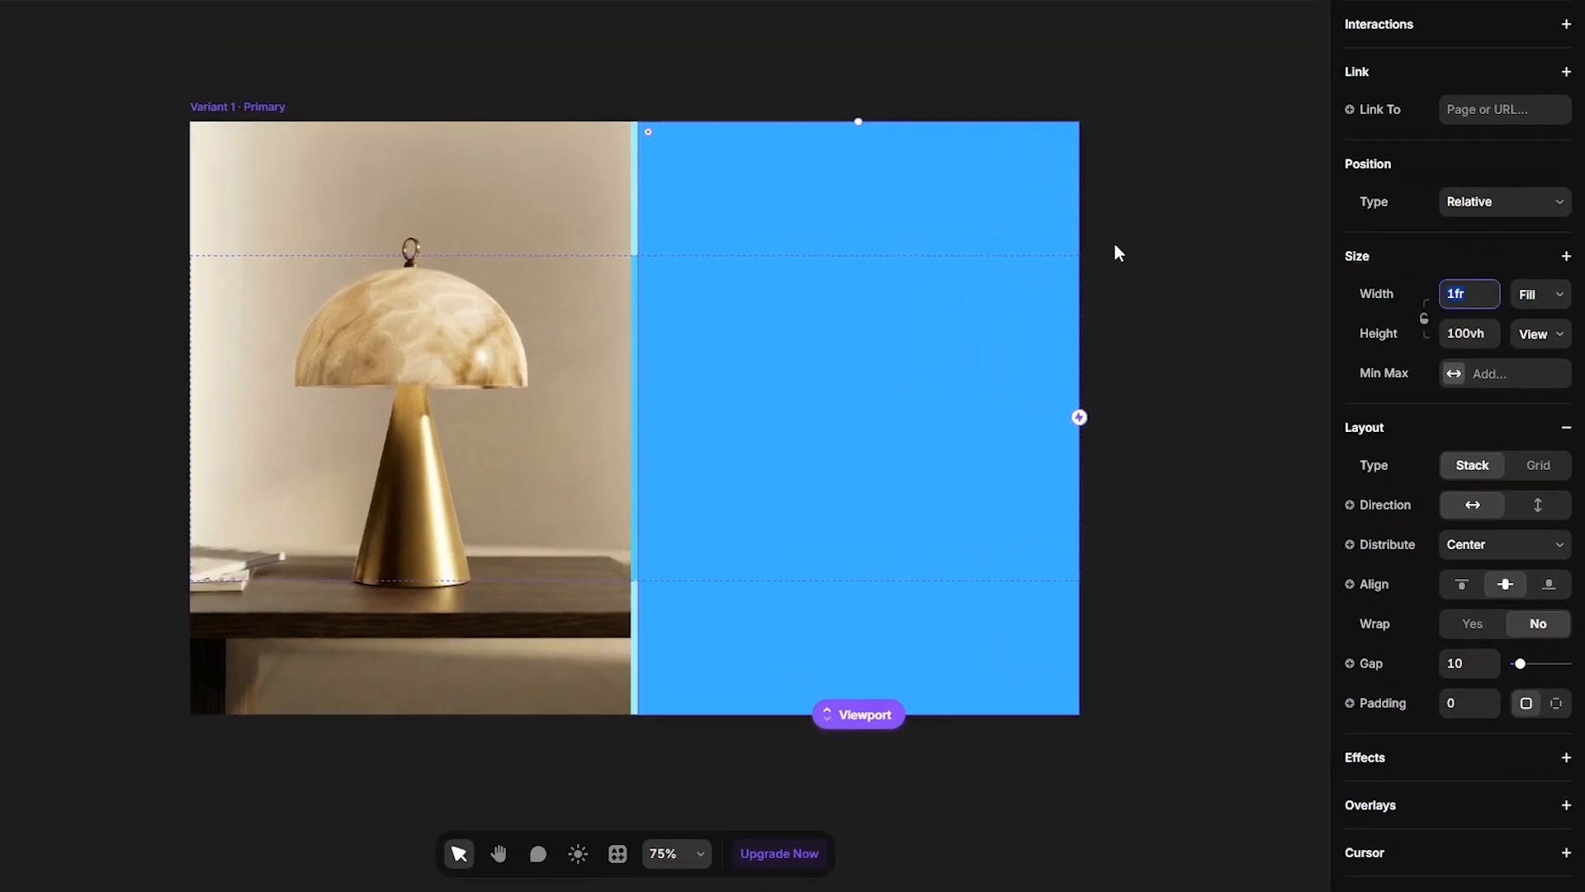
type(".6")
key("Return")
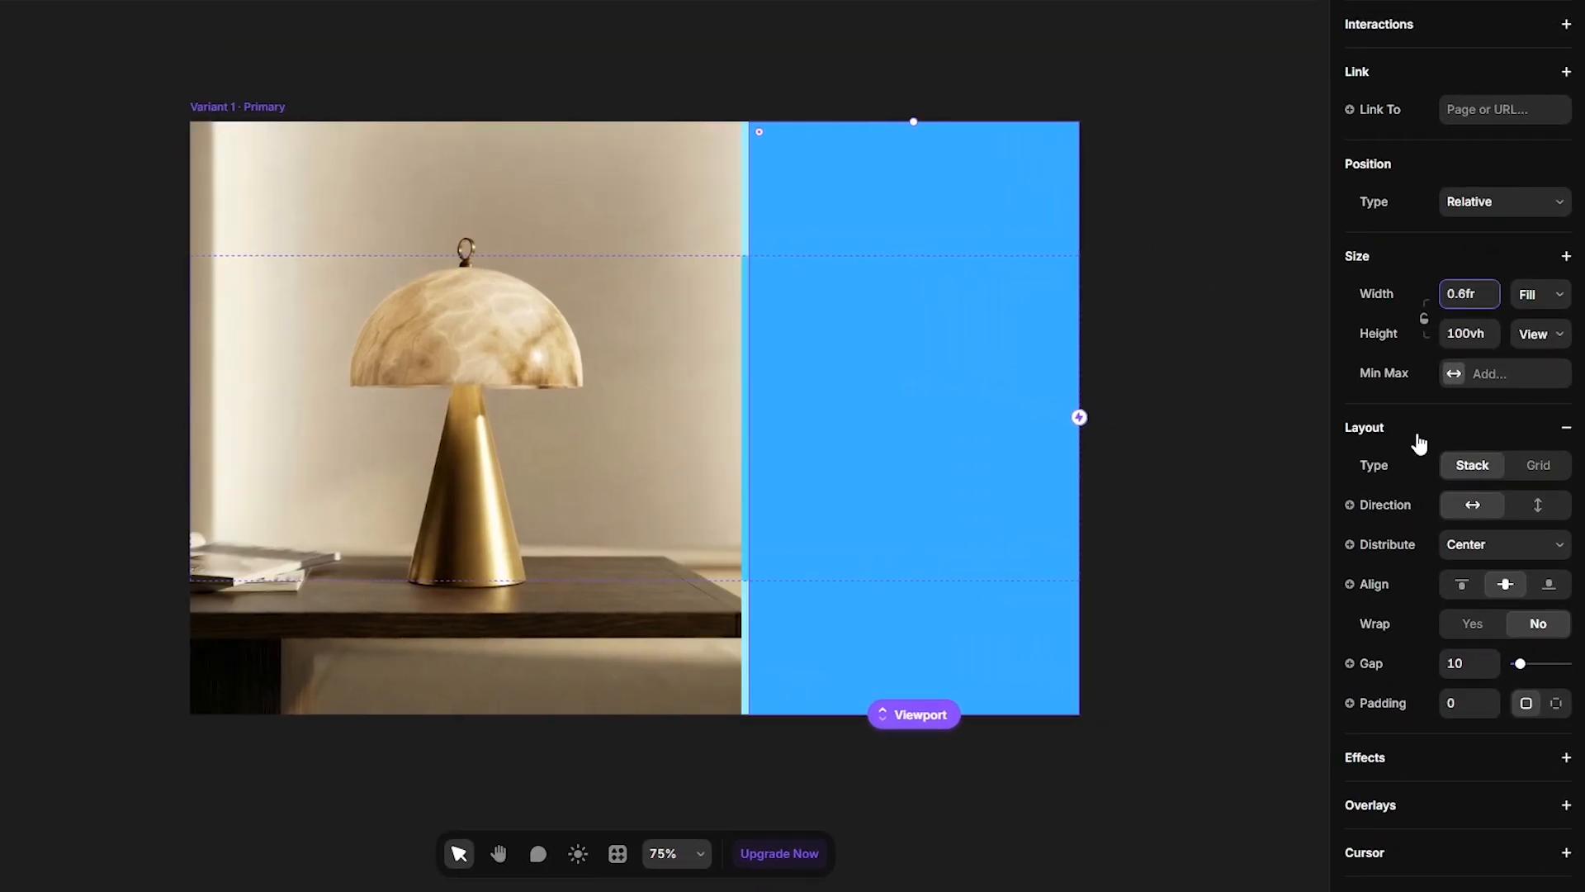
scroll(1417, 438, "down", 6)
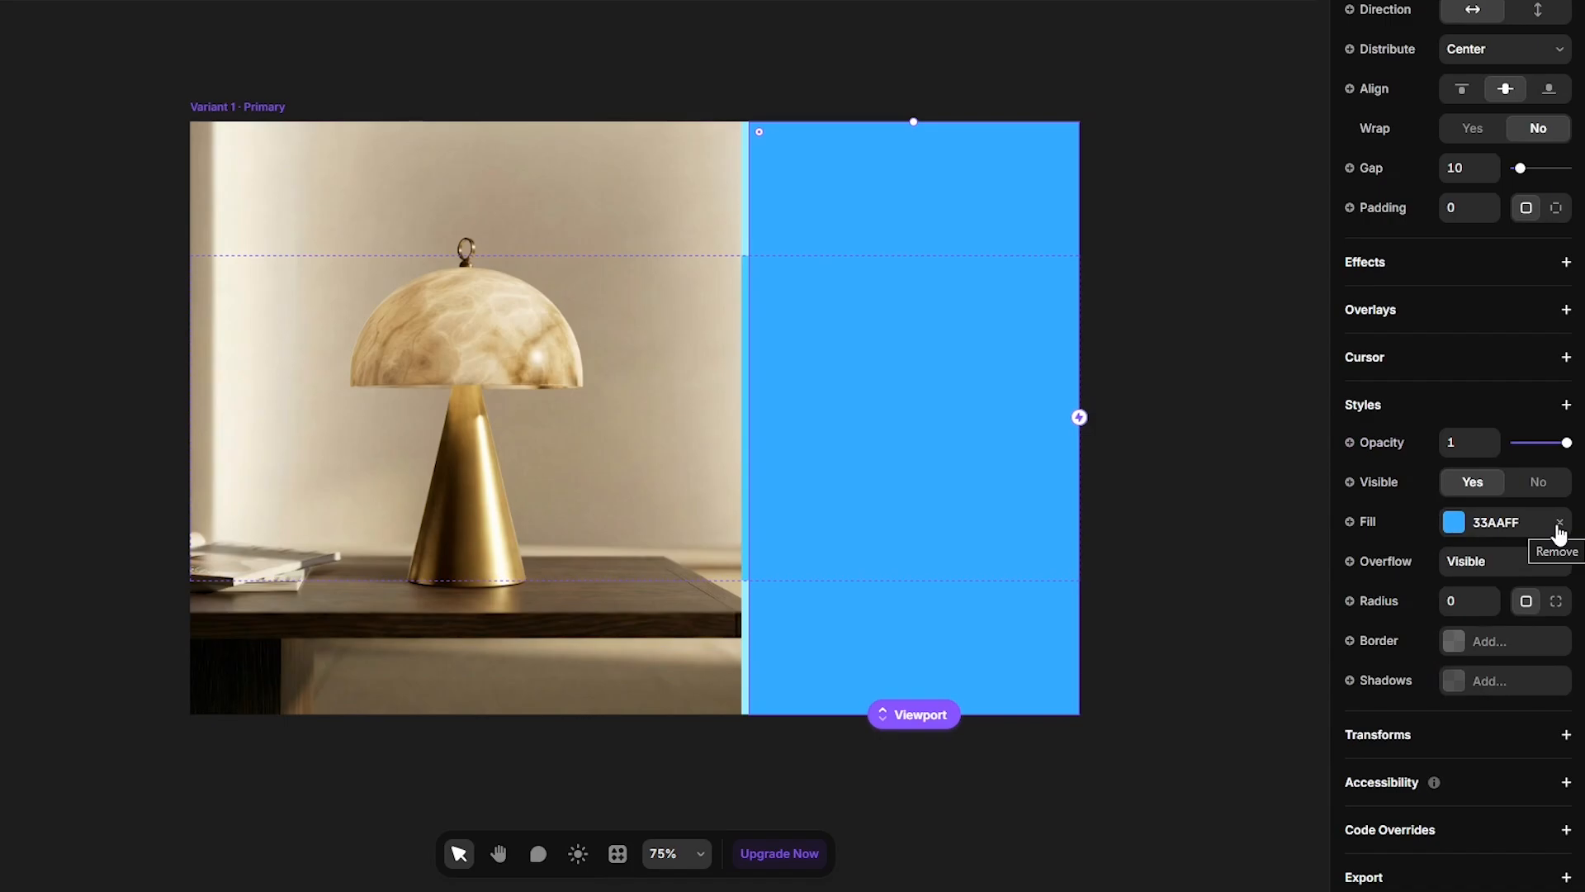
left_click(1559, 523)
Step: Remove the blue fills from the Image stack and its parent Image and text stack
left_click(96, 271)
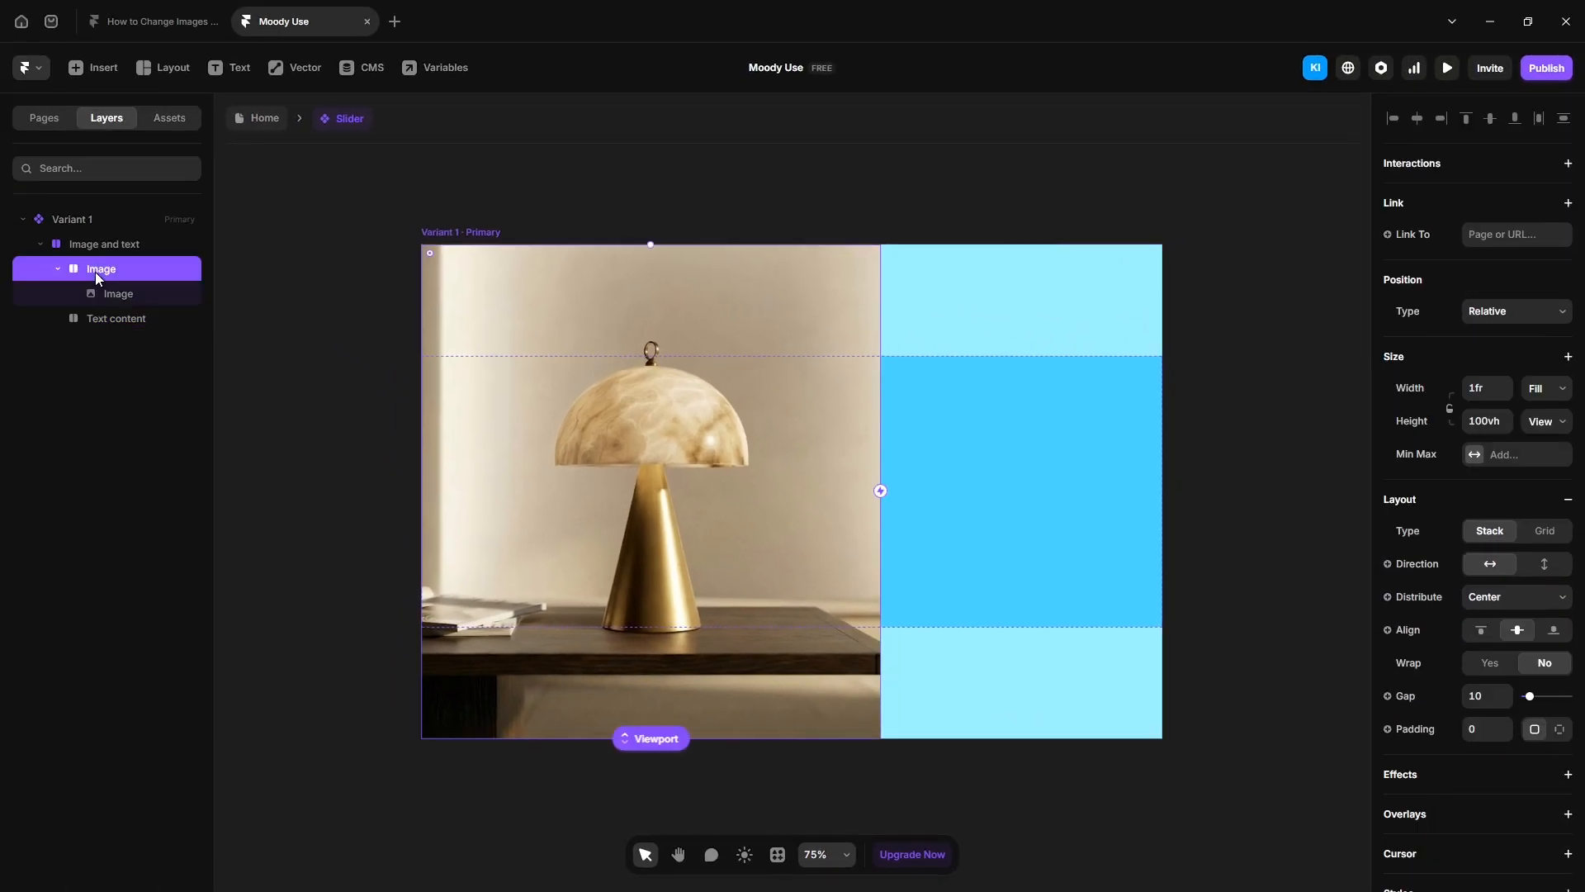
scroll(1437, 602, "down", 5)
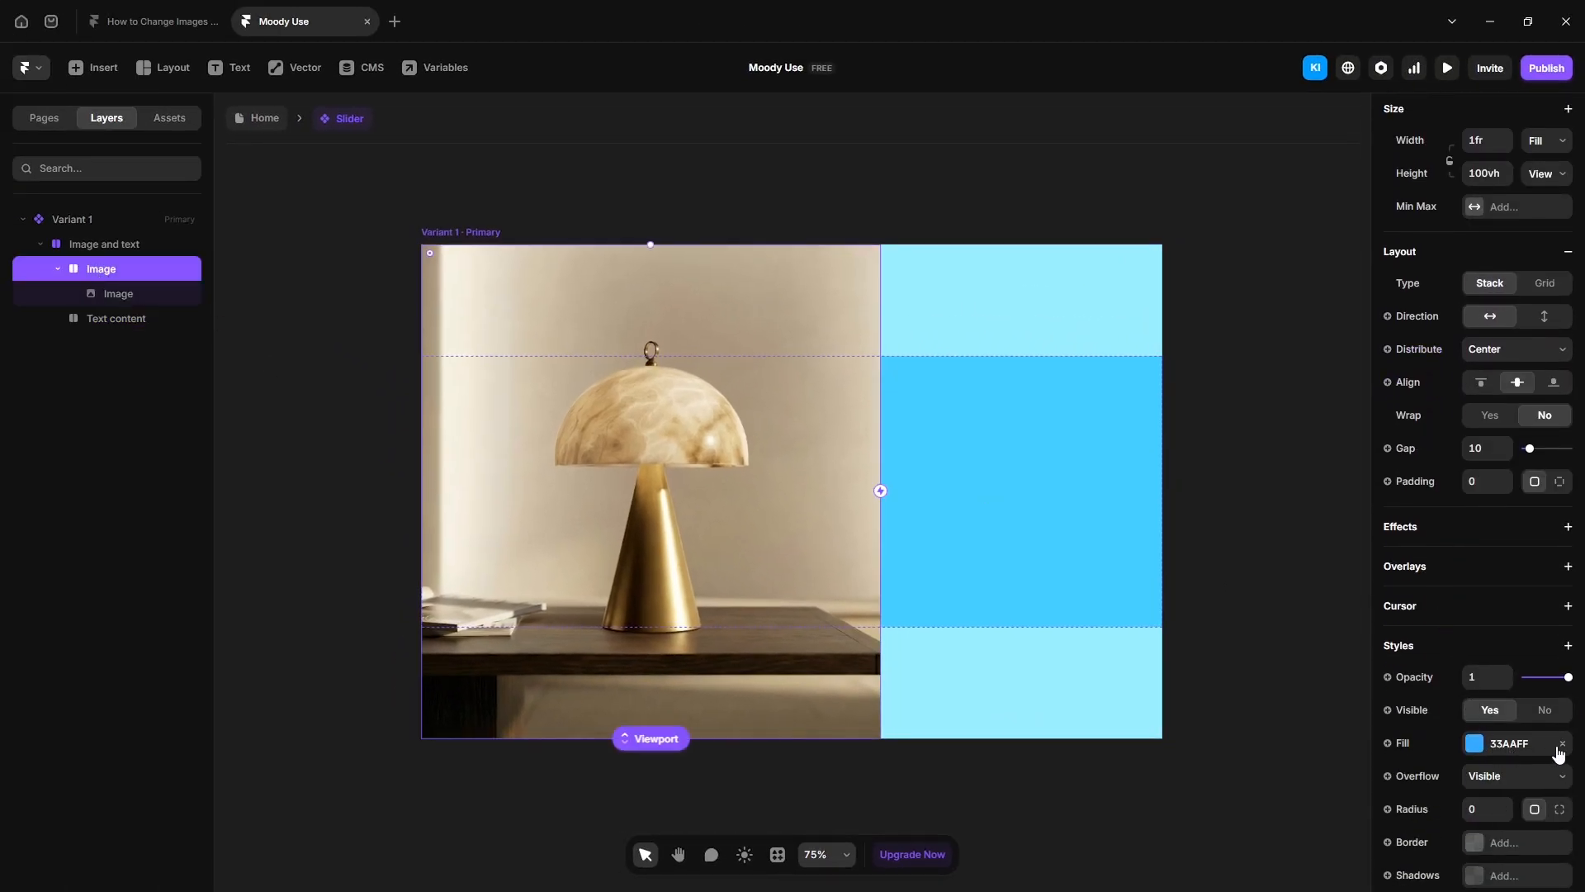
left_click(423, 351)
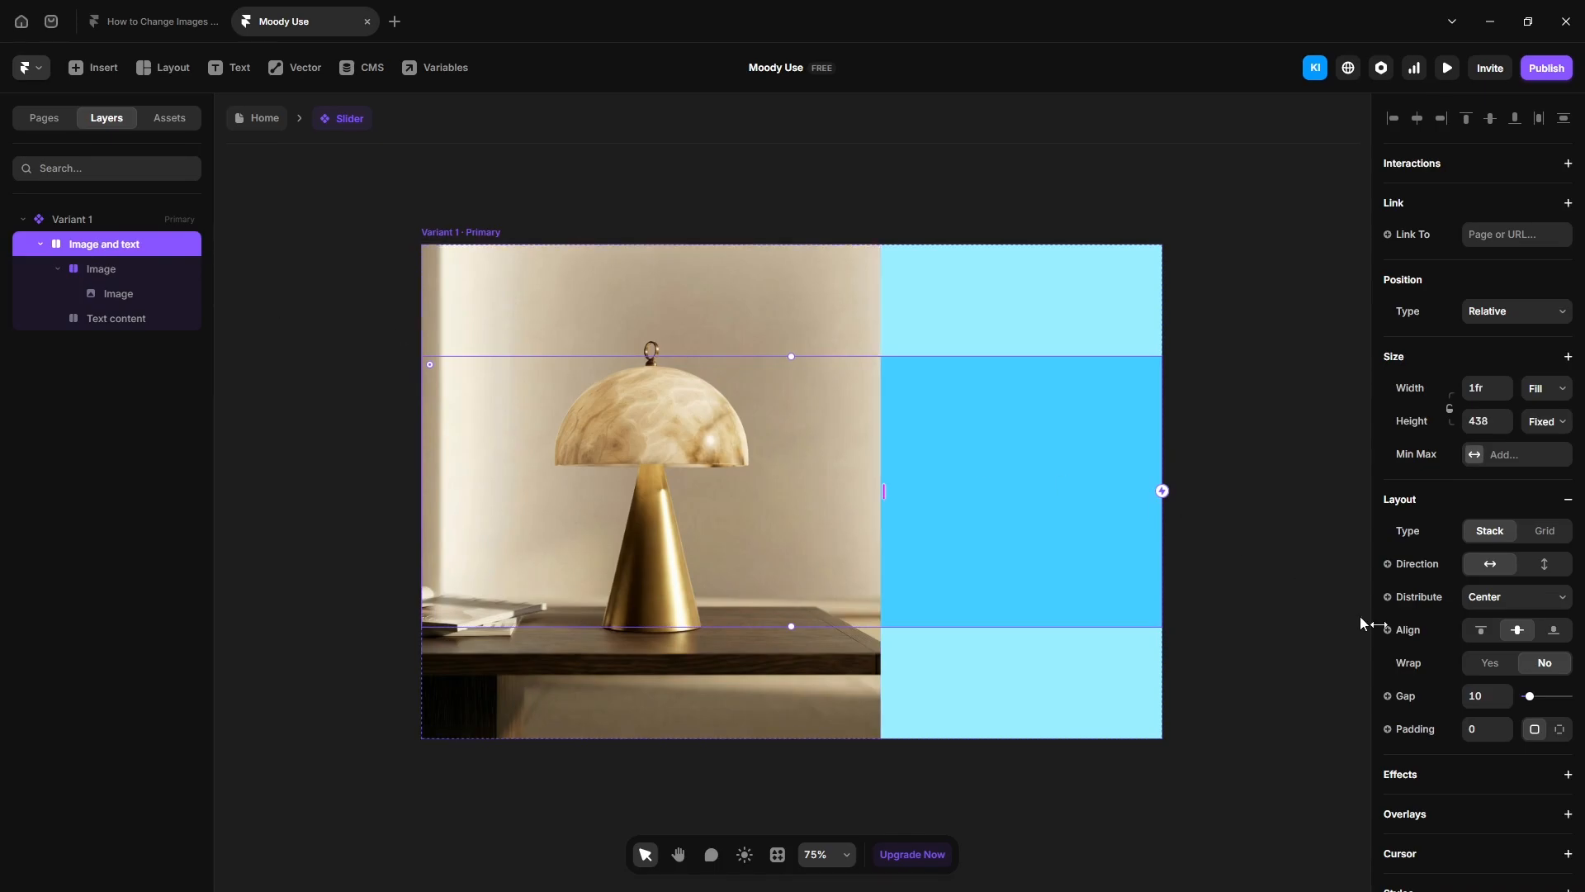
scroll(1472, 647, "down", 5)
left_click(1563, 745)
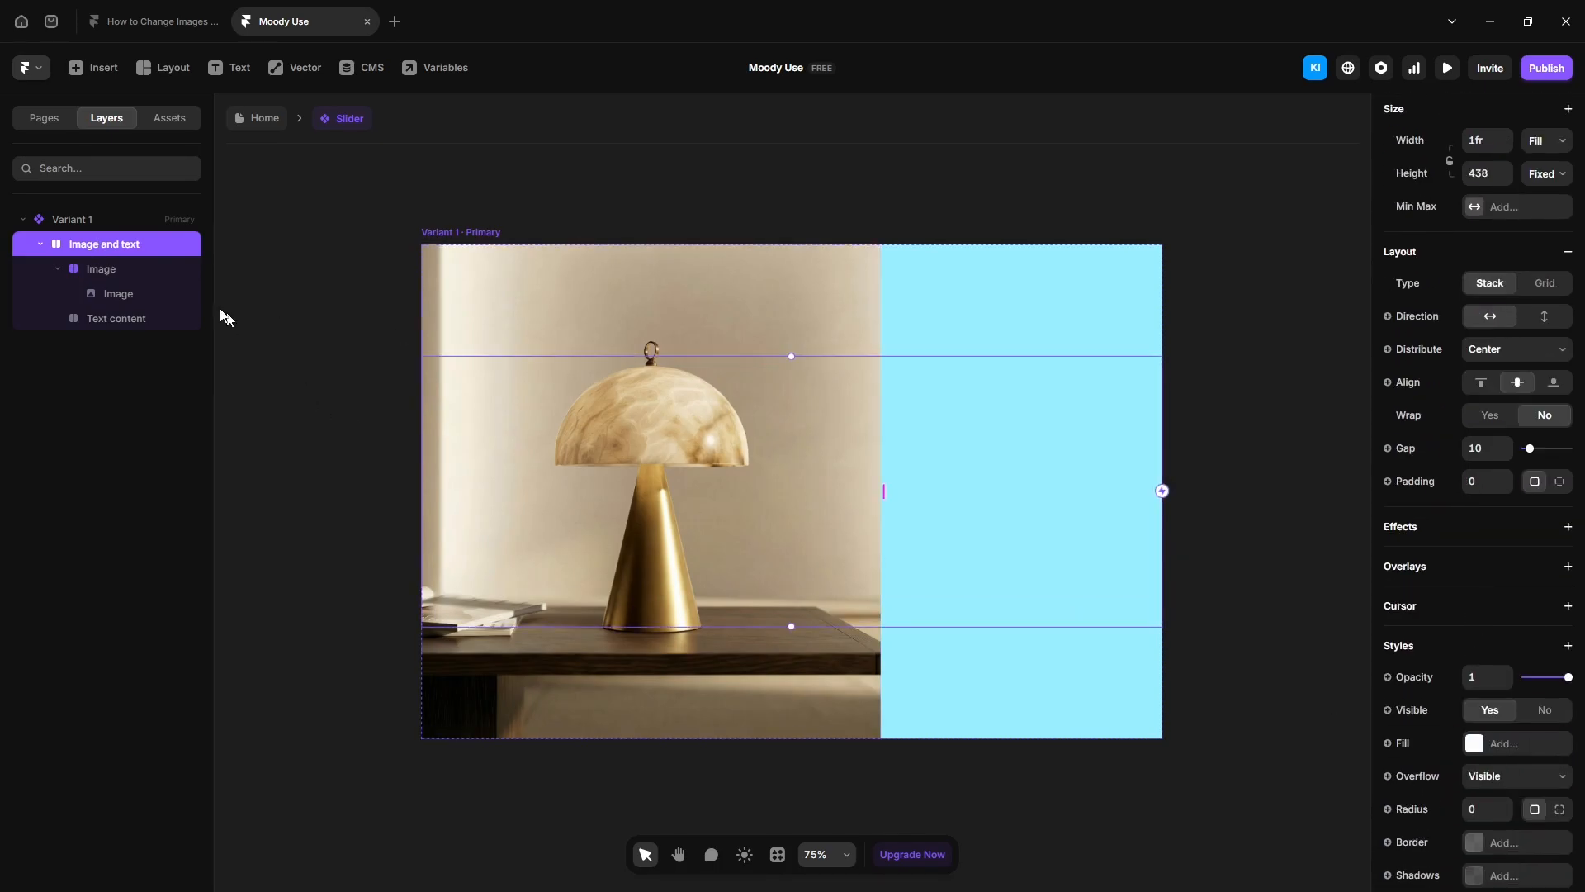
Step: Change the fill of Variant 1 to white, FFFFFF
left_click(119, 221)
scroll(1482, 652, "down", 3)
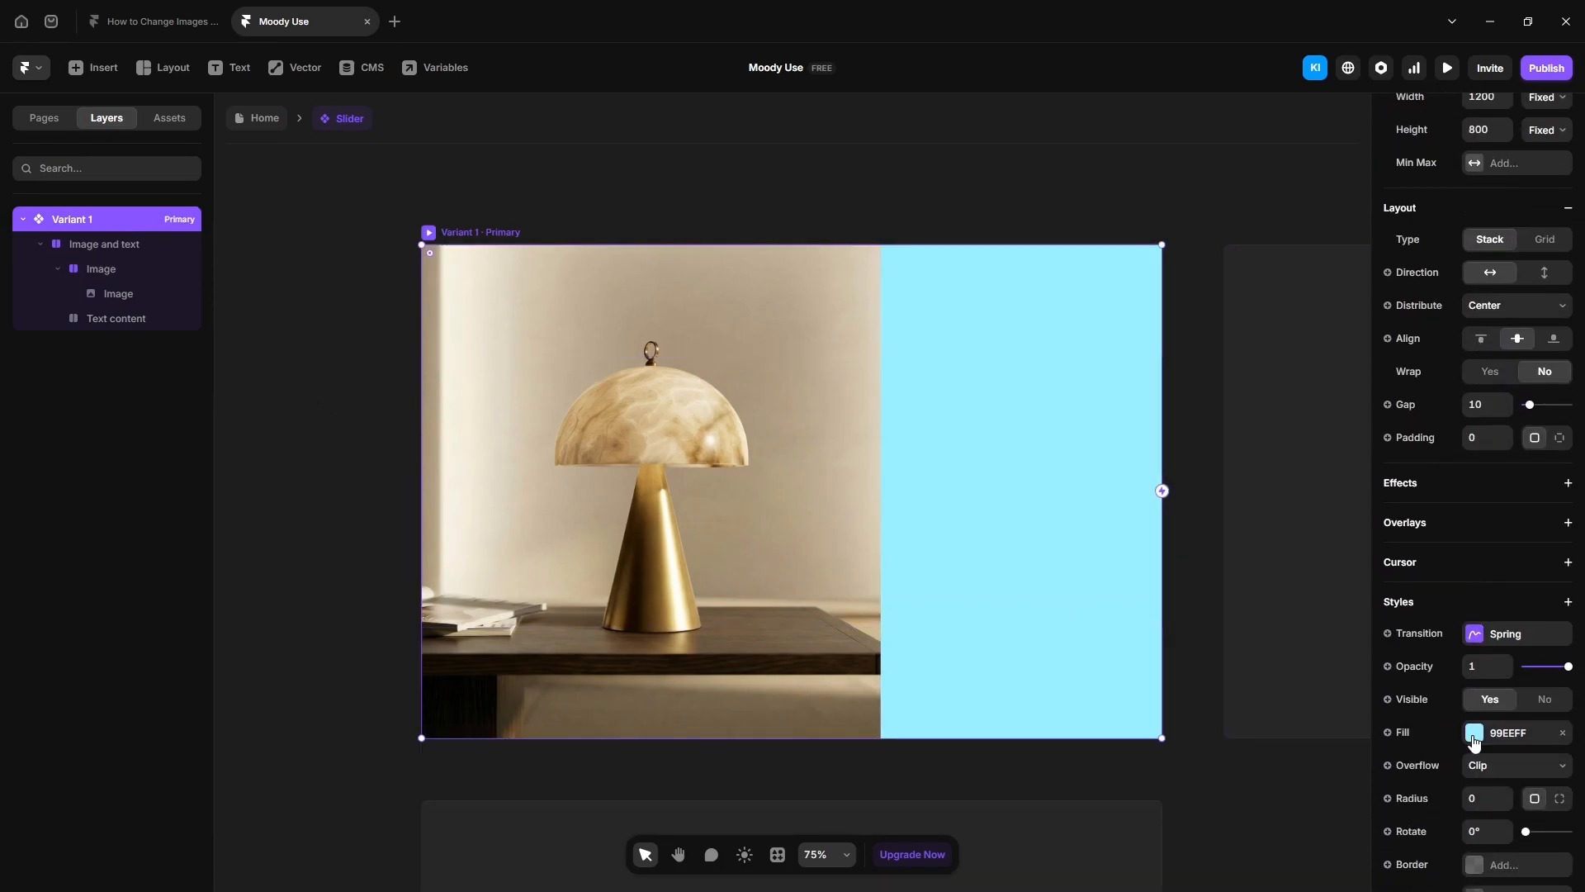
left_click(1475, 732)
left_click_drag(1210, 679, 1157, 636)
left_click(312, 362)
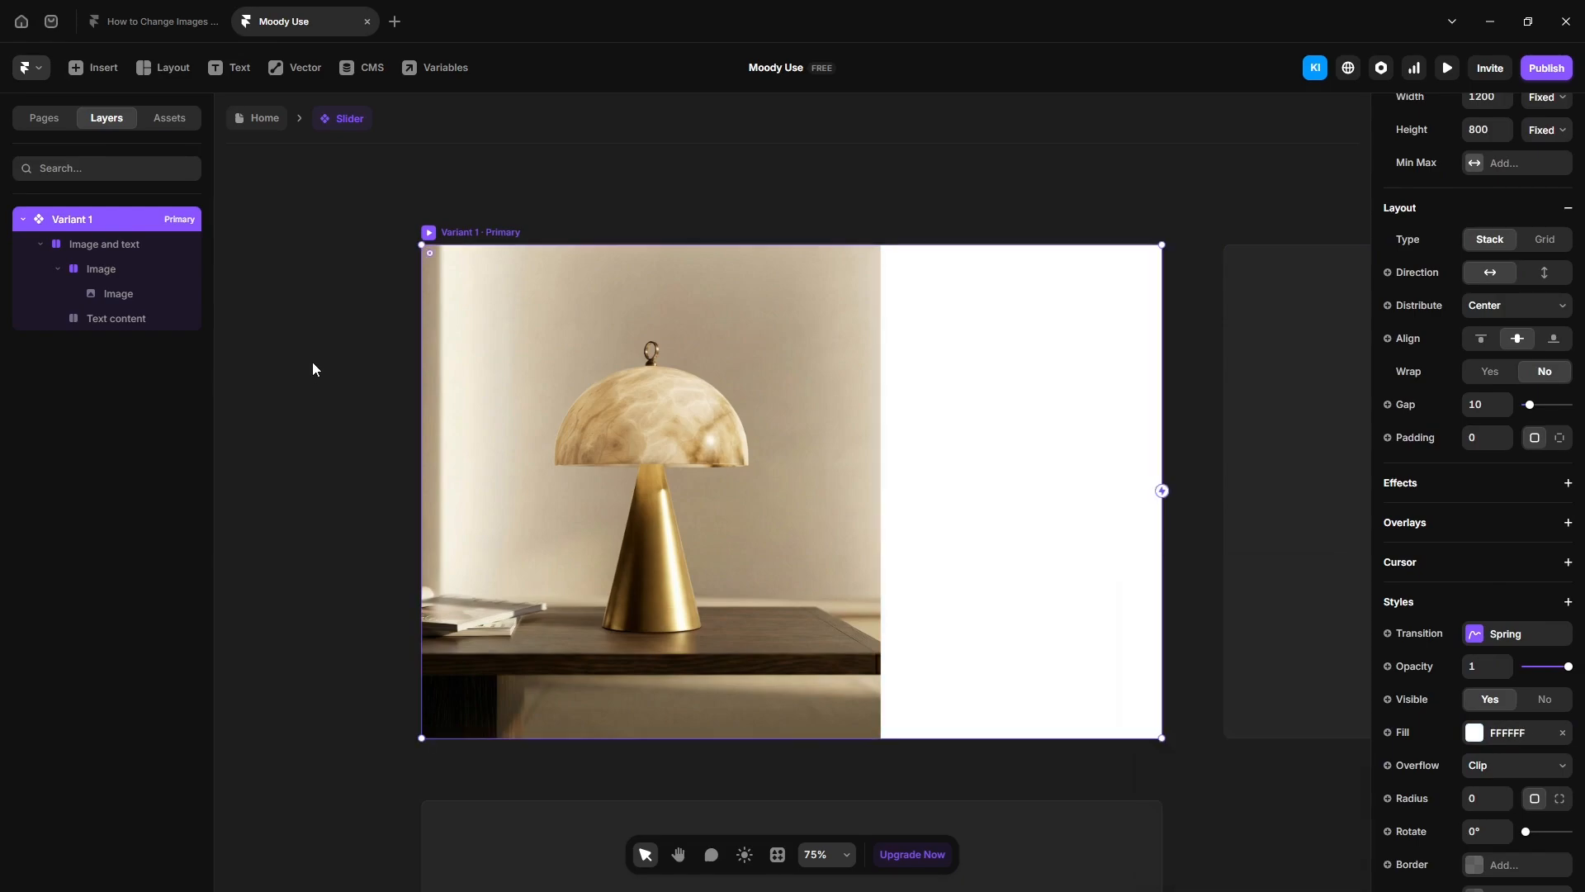
Step: Set the Image and text stack's height to Fit Content and its gap to 0
left_click(122, 245)
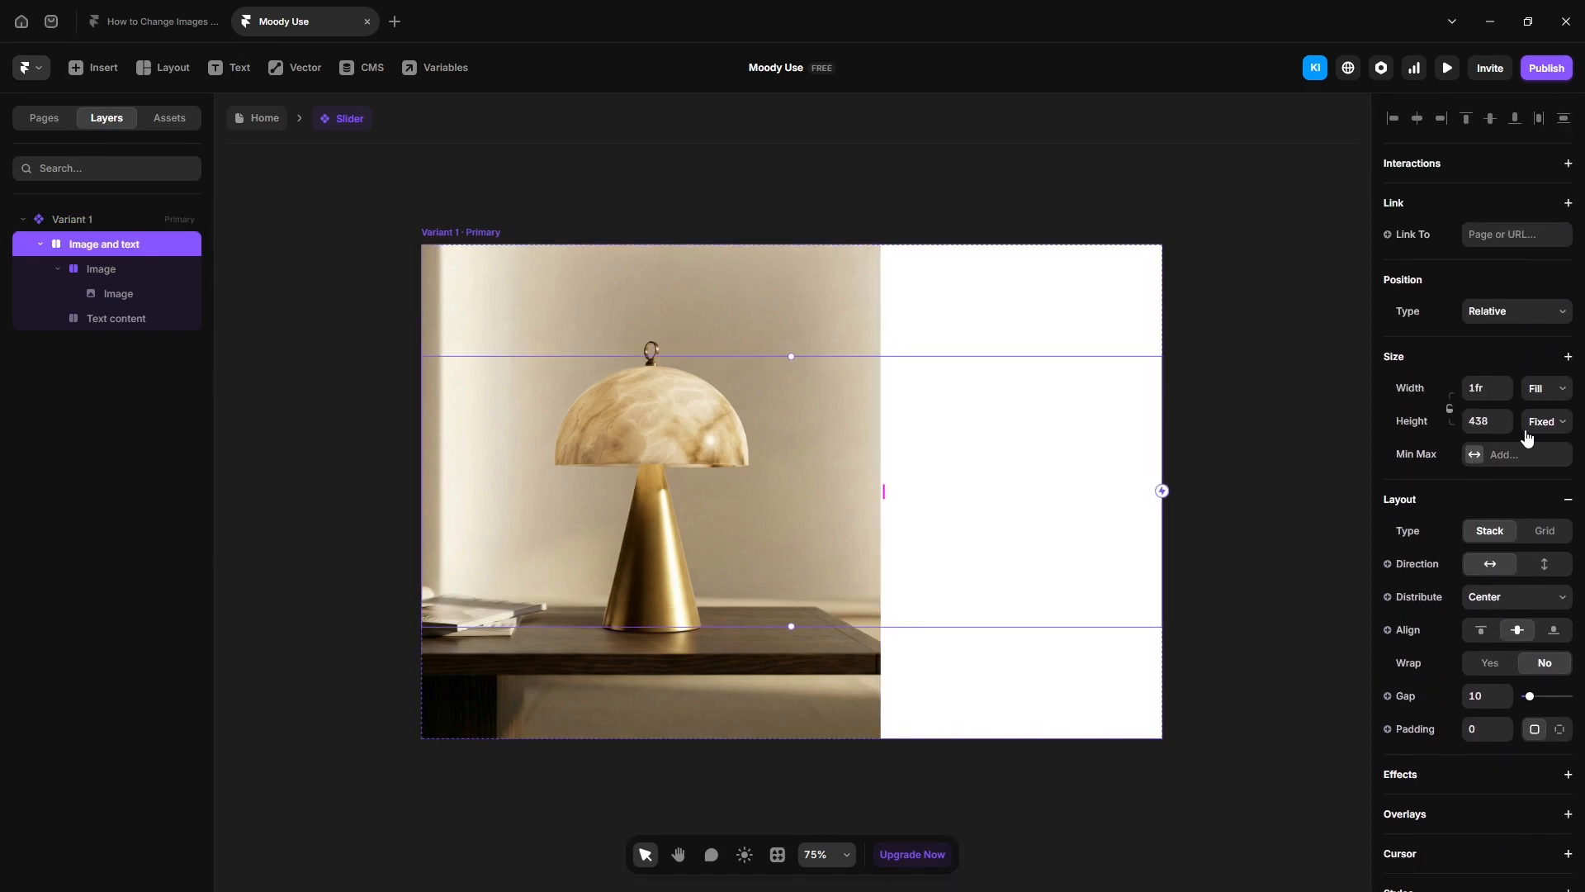
left_click(1527, 428)
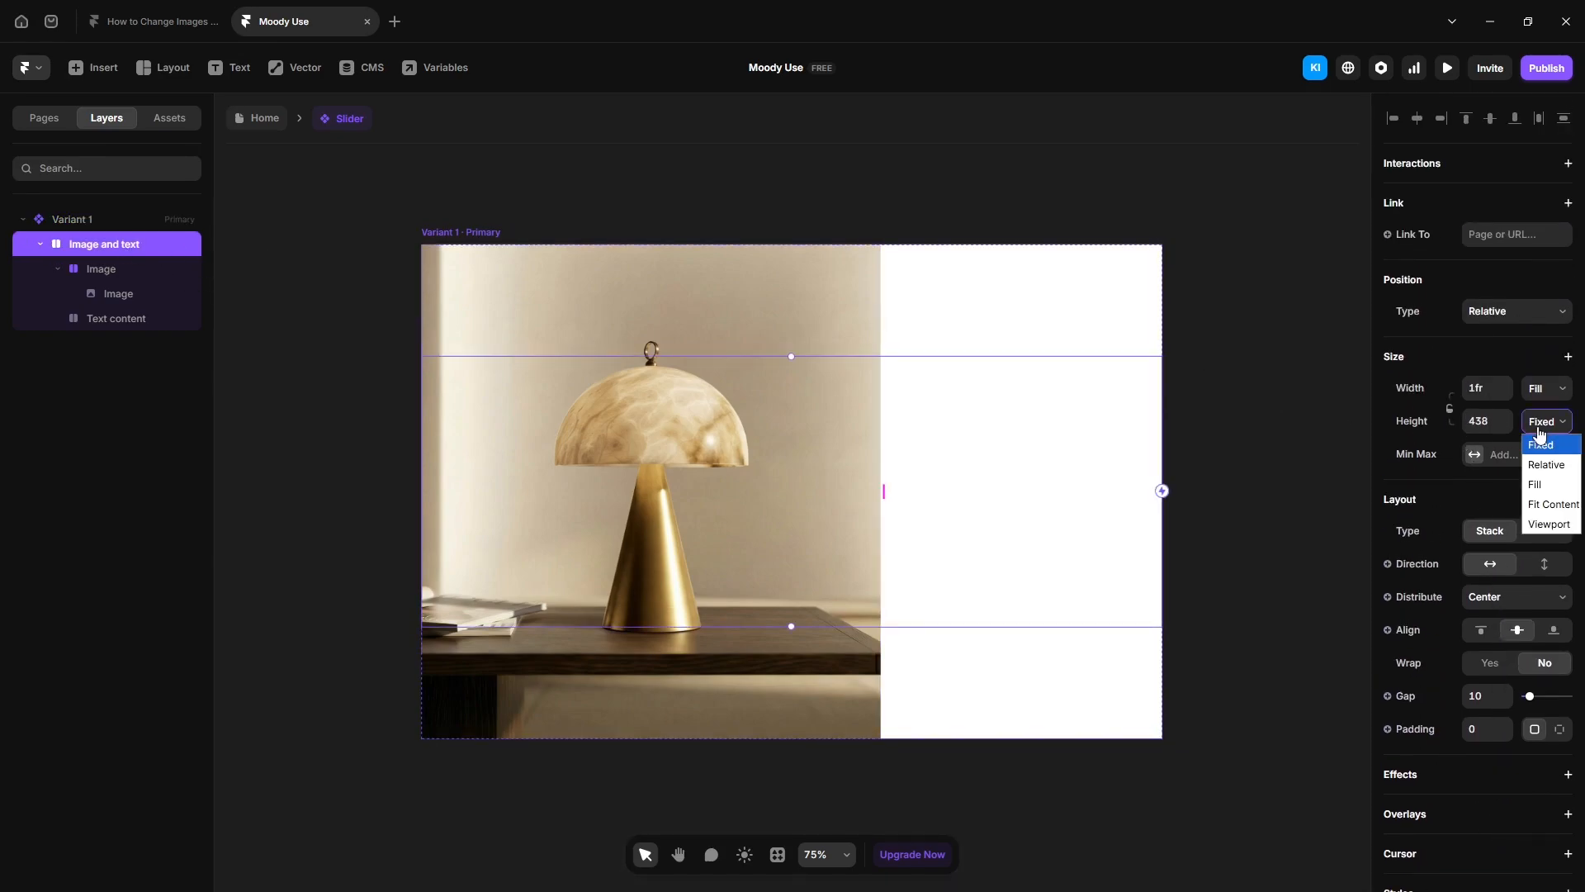
left_click(1538, 505)
left_click(1485, 696)
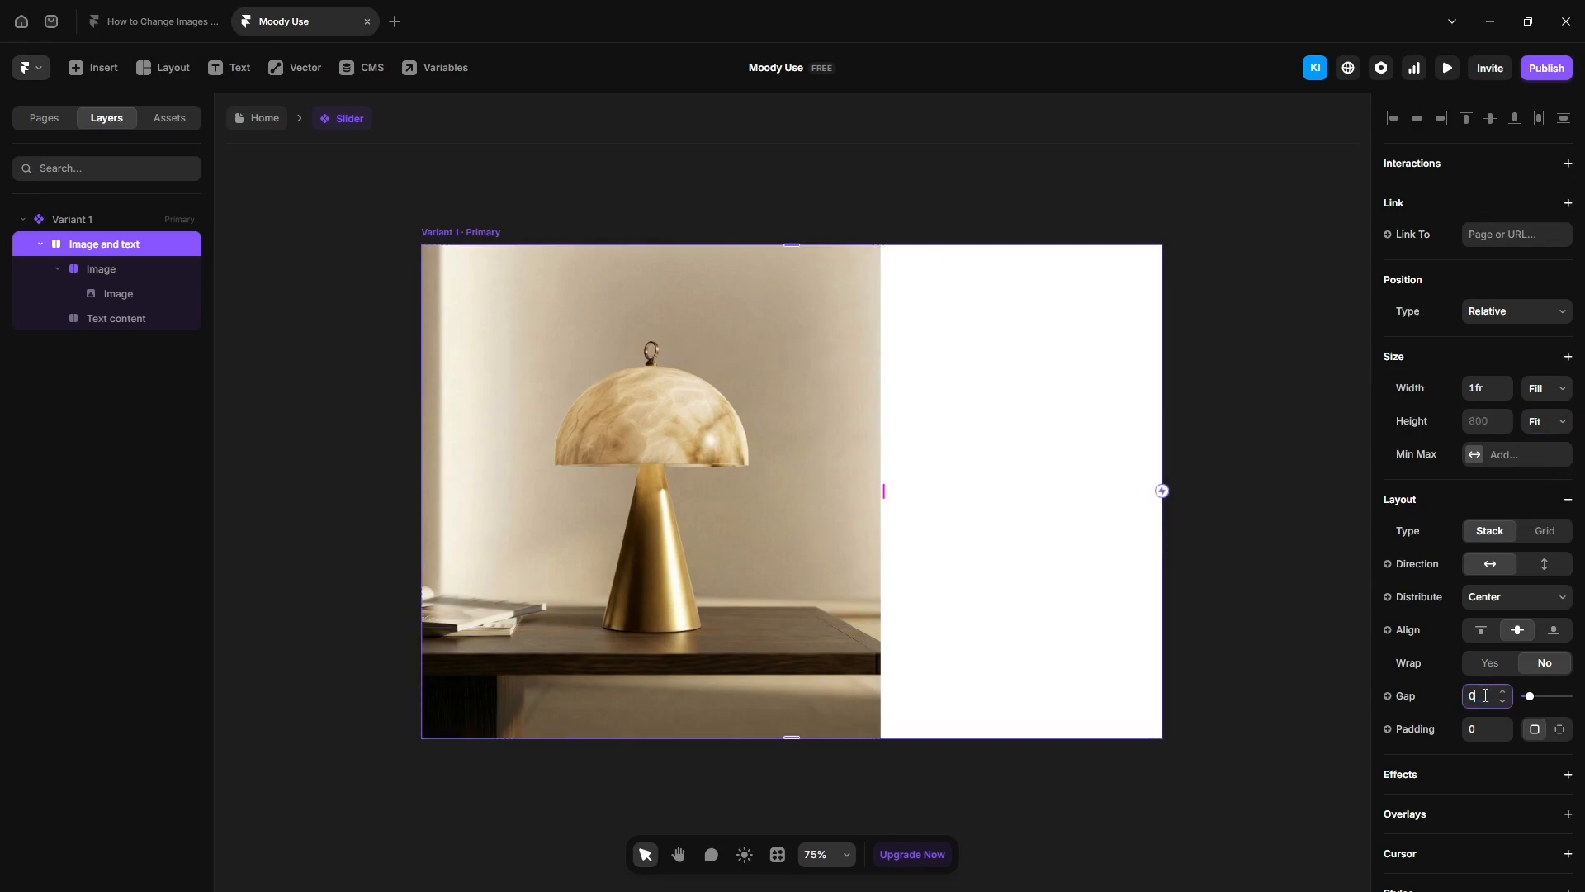
type("0")
Step: Add a text layer reading "Colour: Beige" inside the Text content stack
left_click(143, 320)
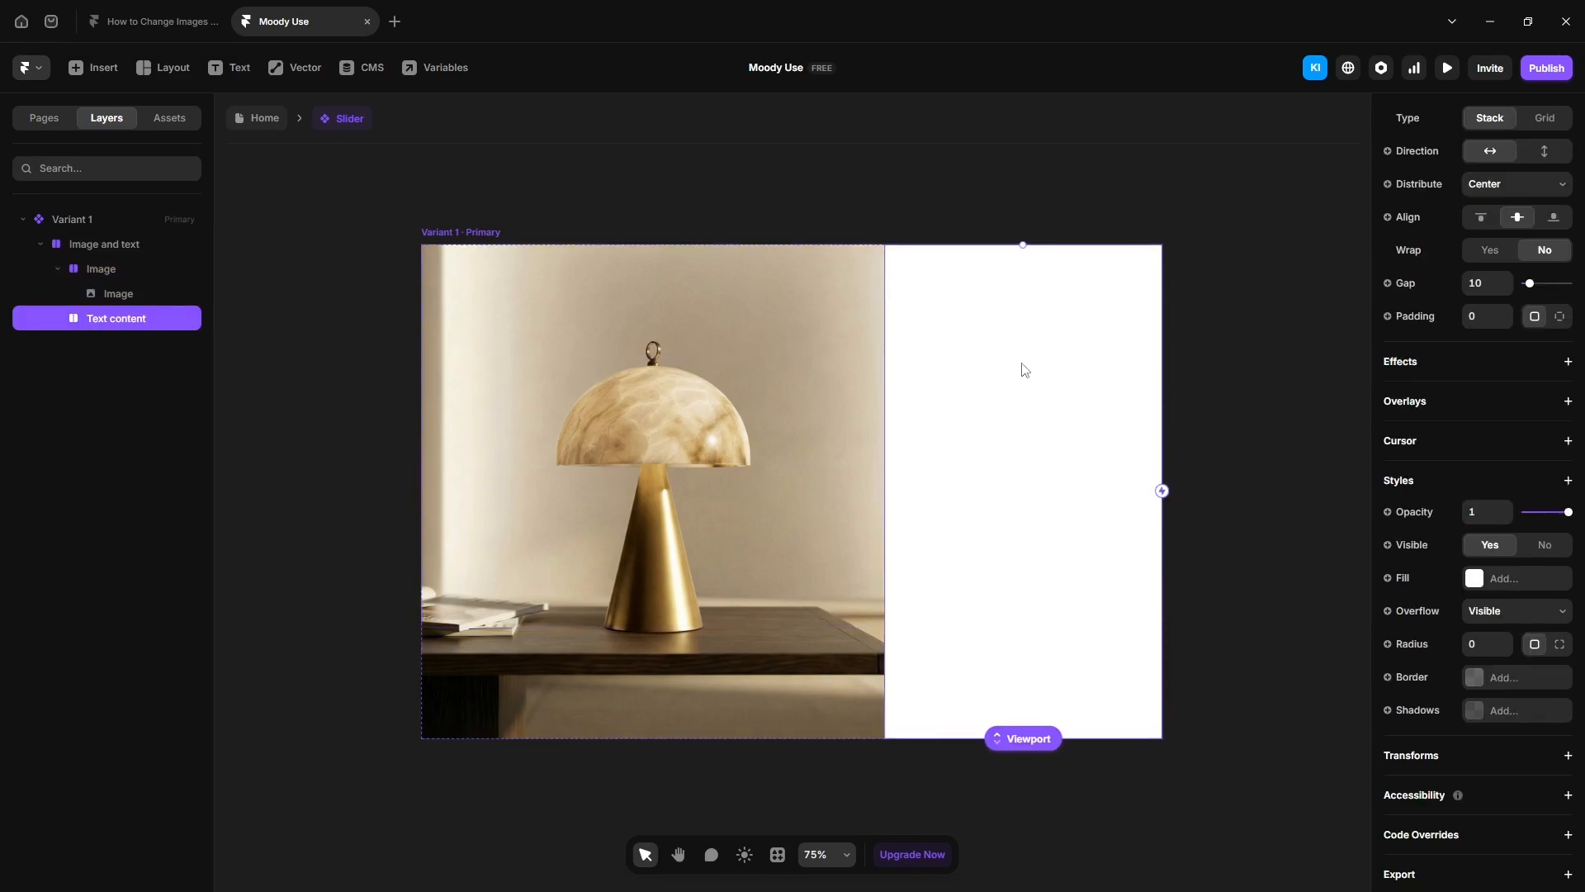
key("t")
left_click(1039, 438)
type("Colour")
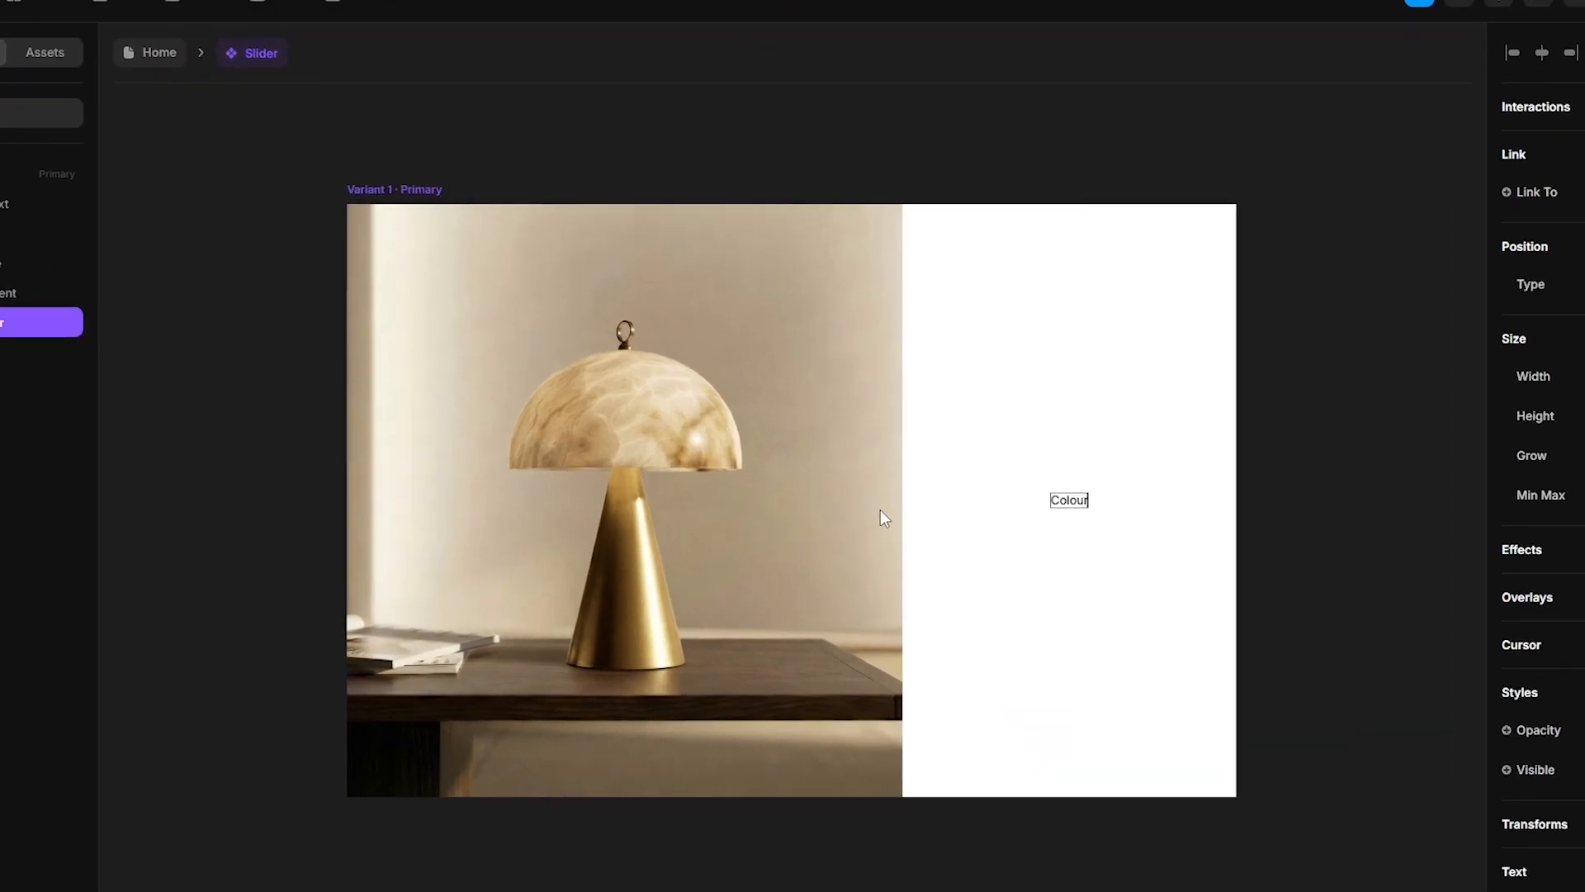
type(": Beige")
key("Escape")
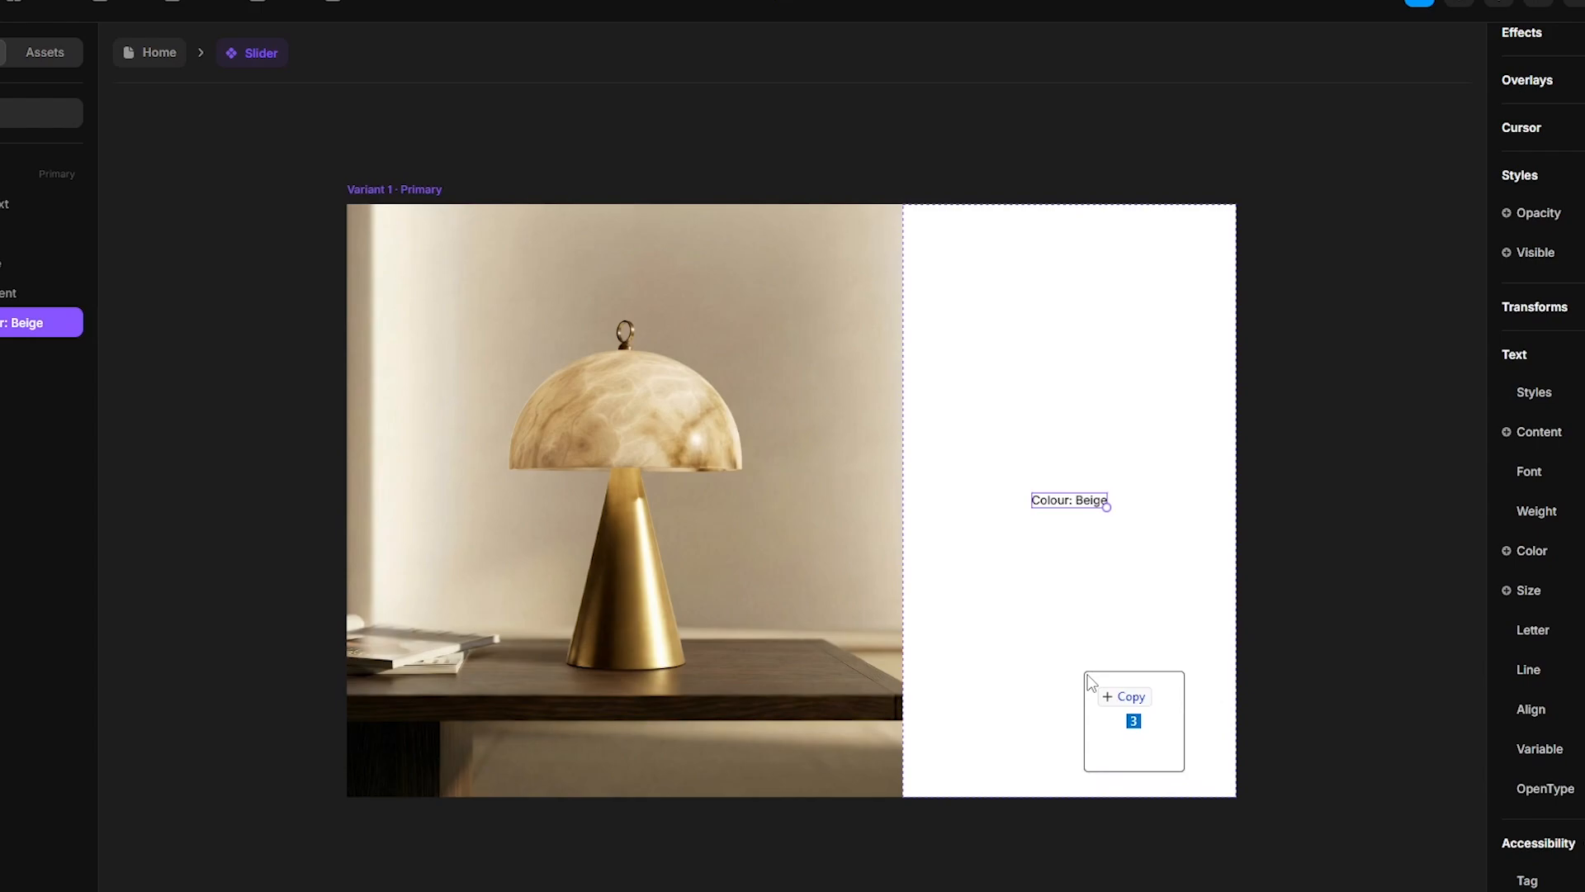
Step: Import the Beige, Khaki and Pink swatch images into the Text content stack and resize them to 60 by 70
left_click_drag(1086, 679, 1062, 577)
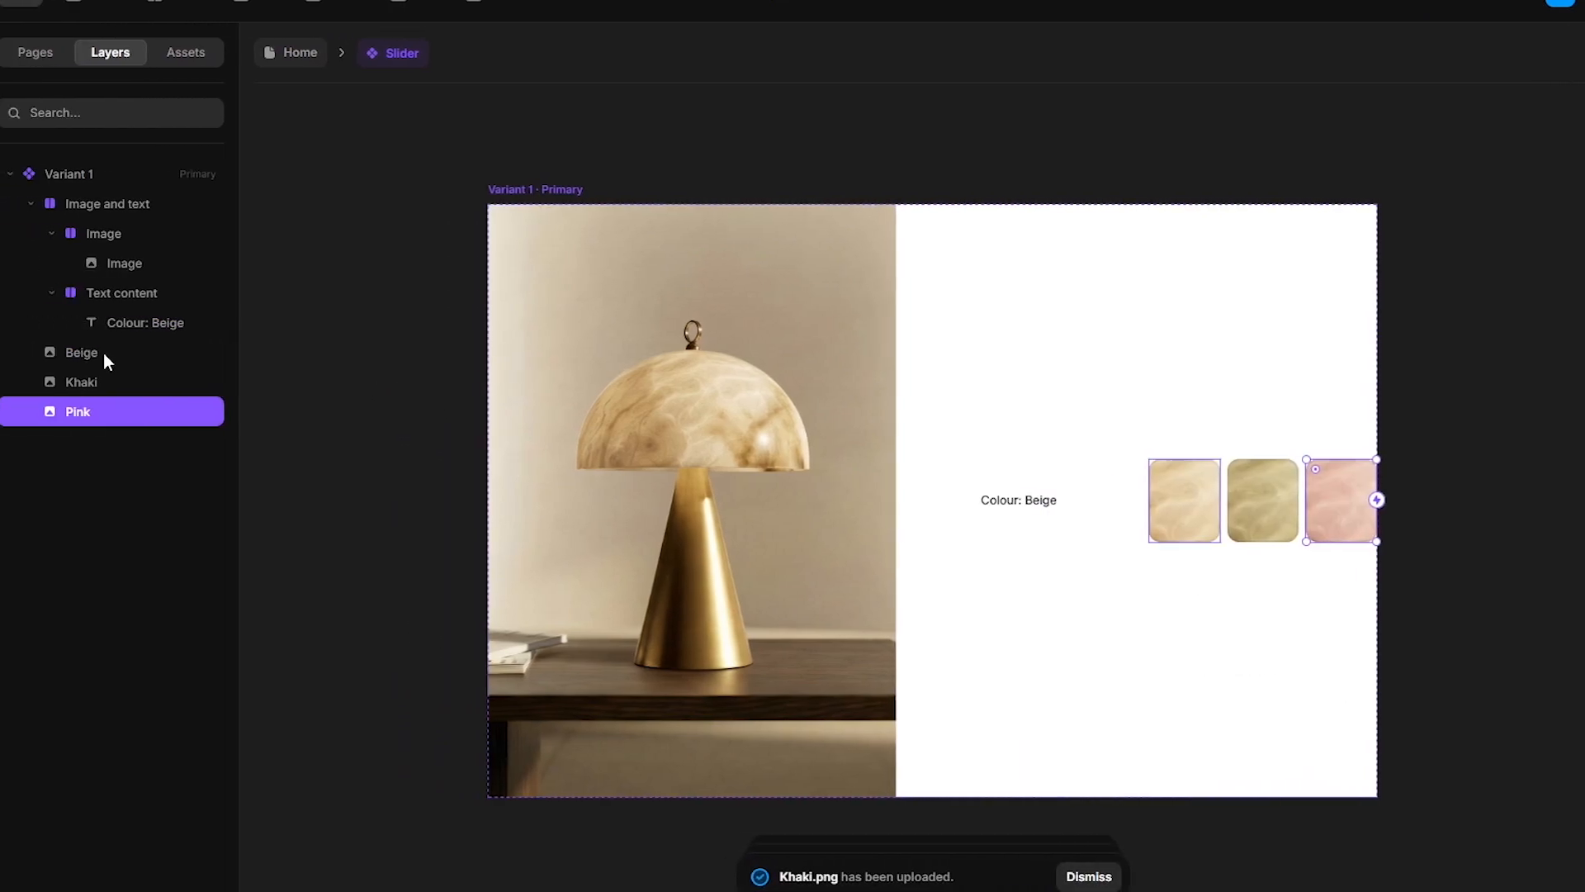
left_click(106, 351, "shift")
left_click_drag(105, 352, 151, 312)
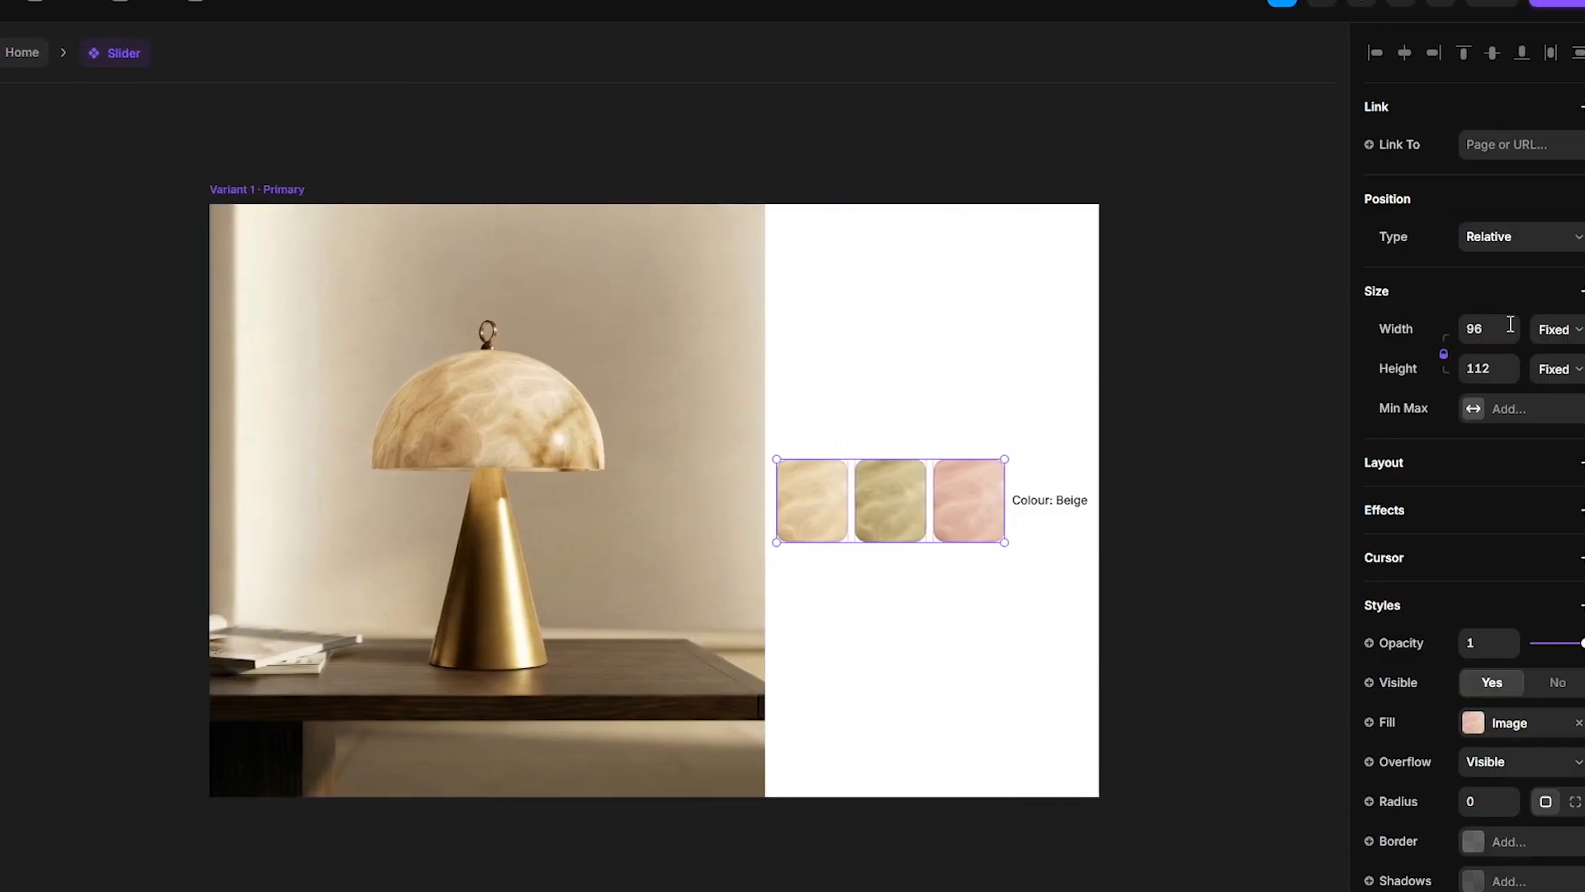
key("Return")
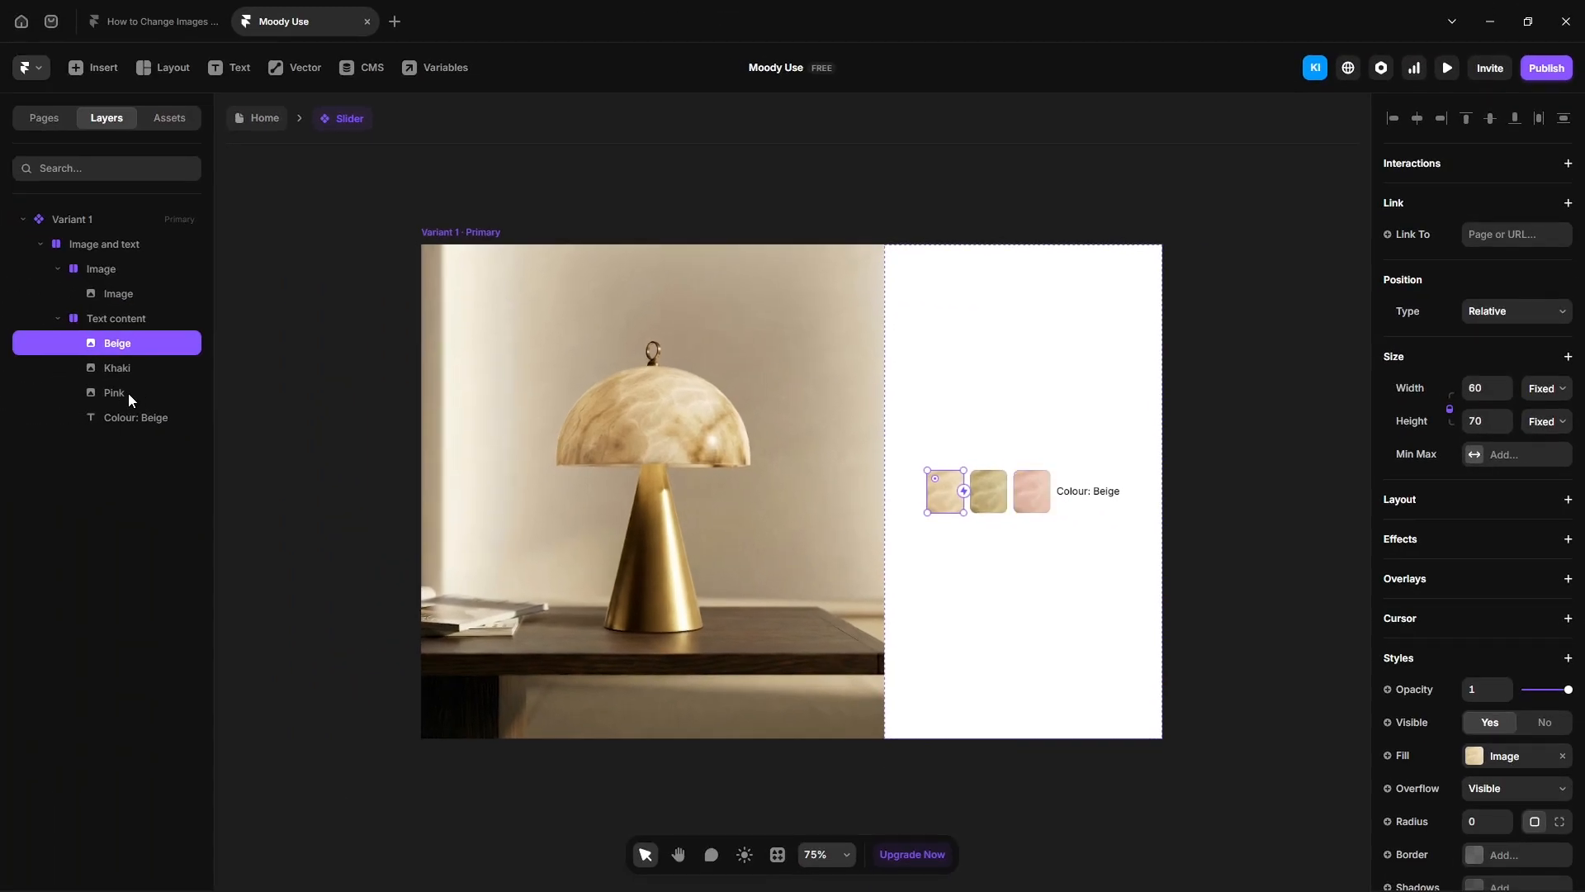
Step: Wrap the Beige, Khaki and Pink swatches in a stack named Colour with its width set to Fit Content
left_click(127, 393, "shift")
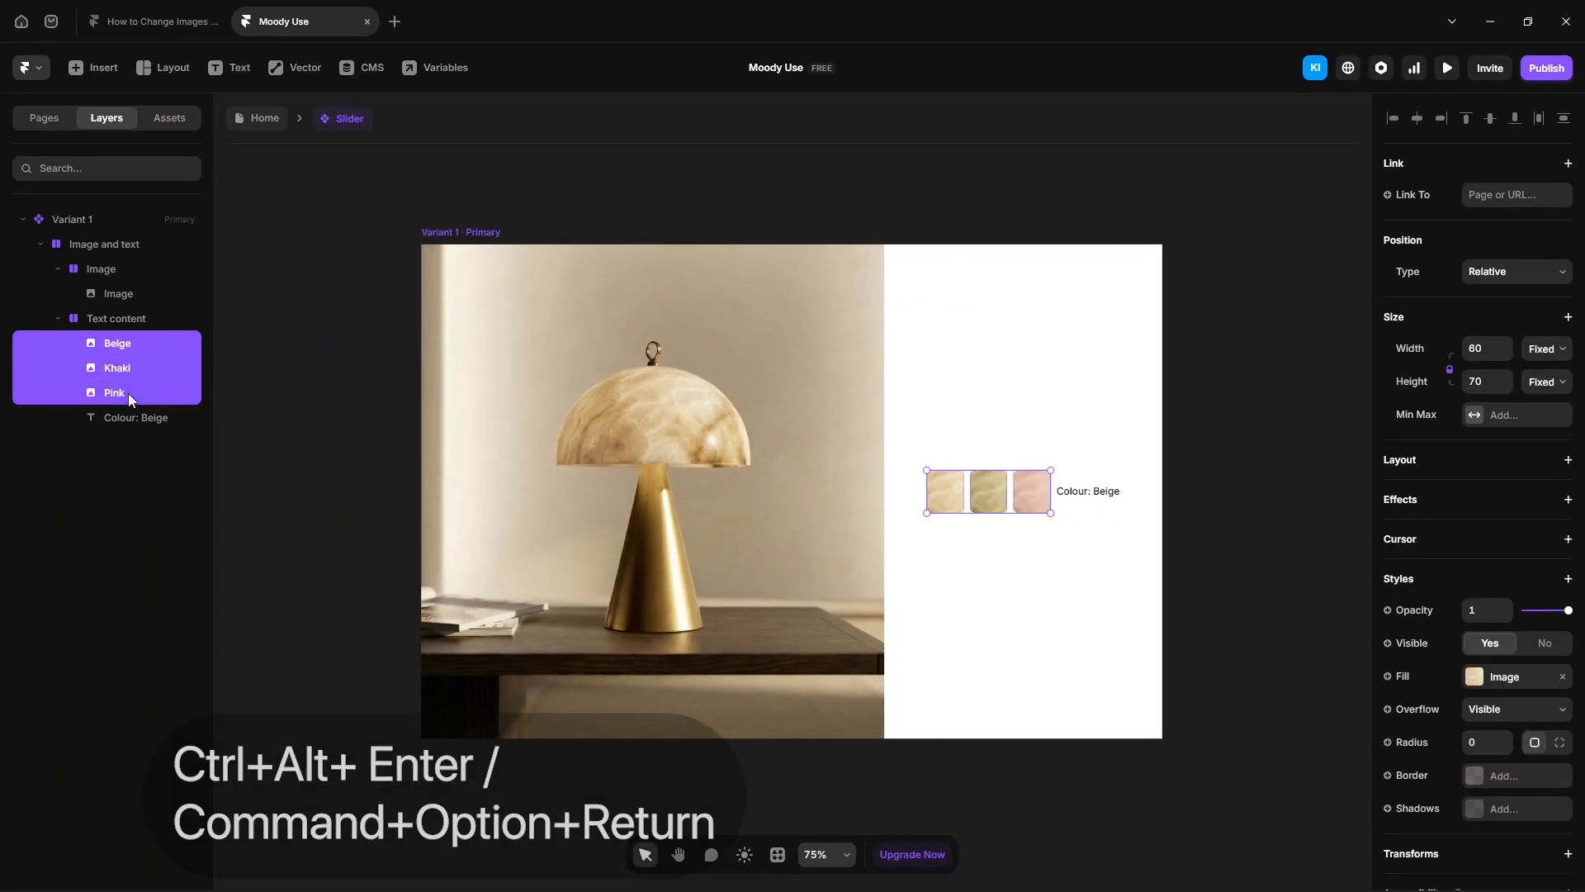
key("ctrl+alt+Return")
double_click(118, 343)
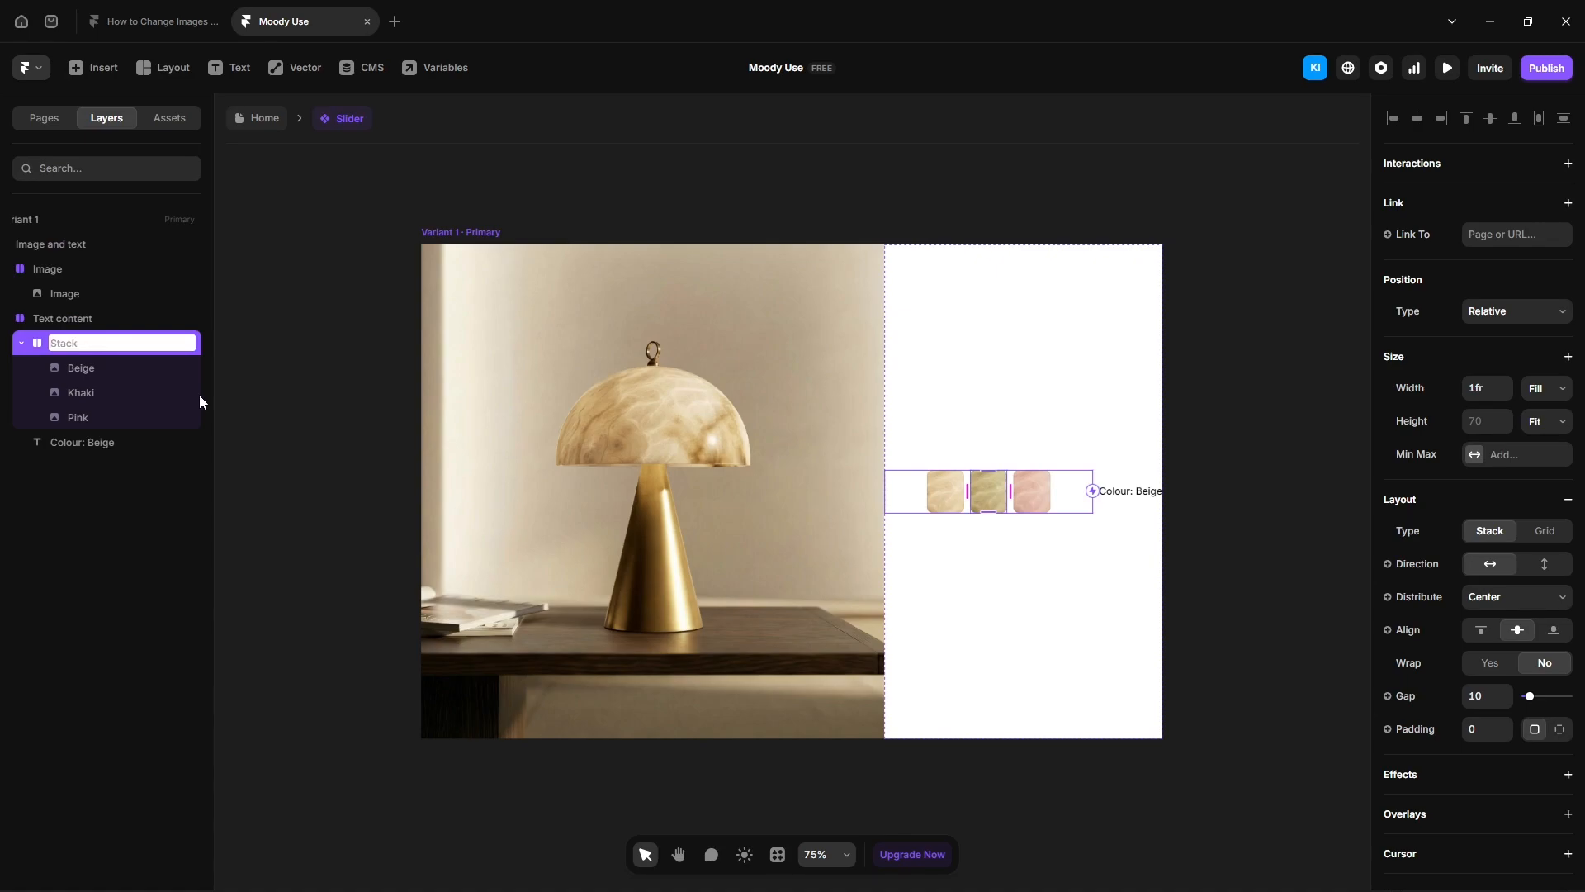
type("Colour")
key("Return")
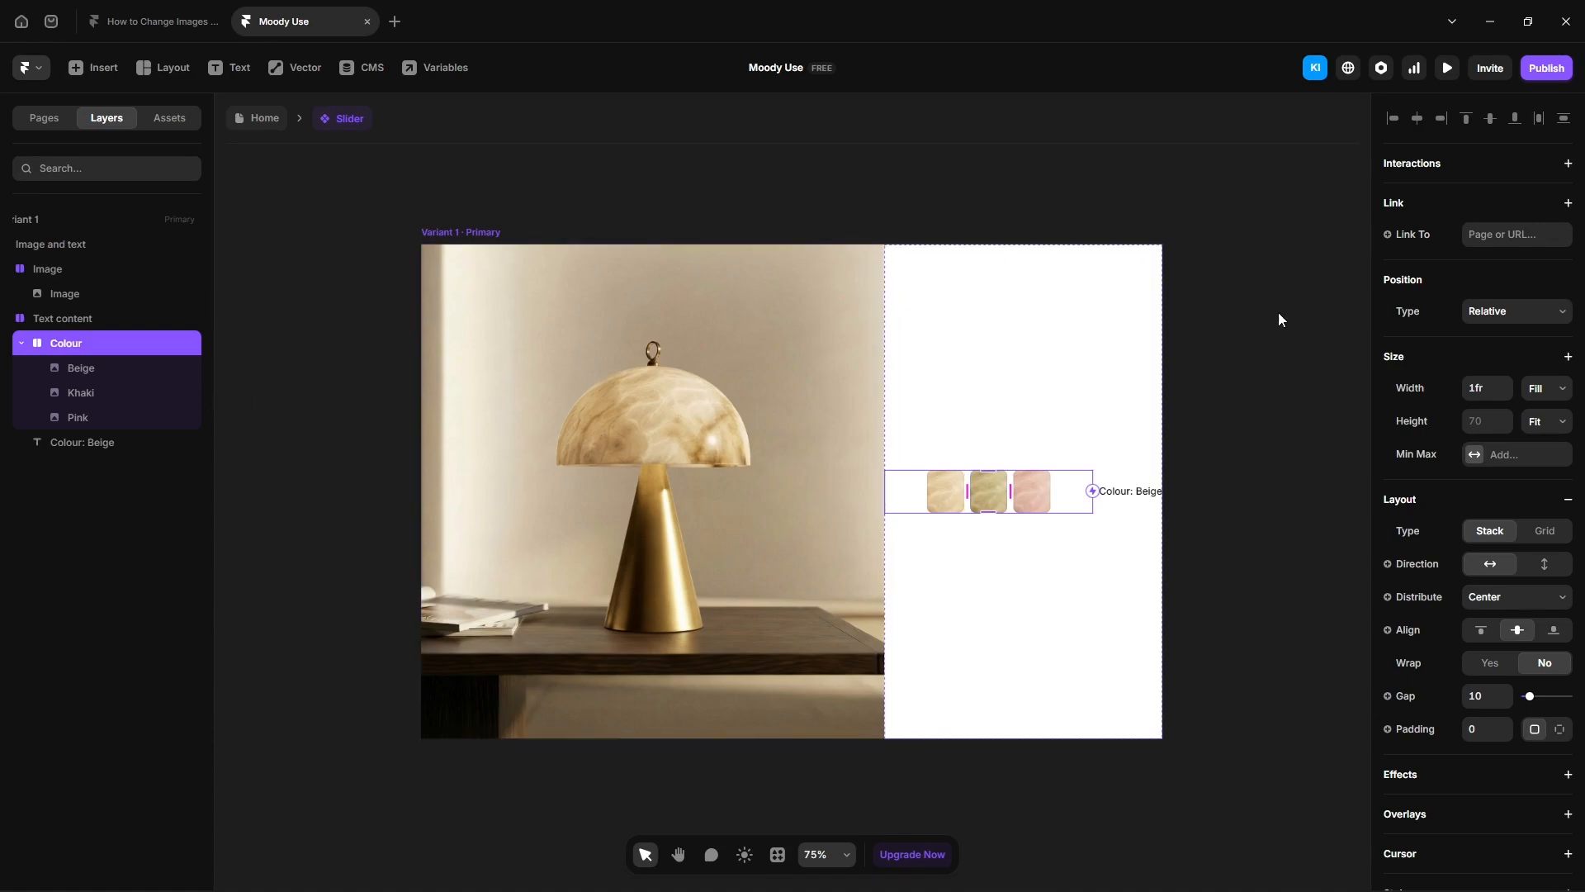
left_click(1540, 395)
left_click(1537, 471)
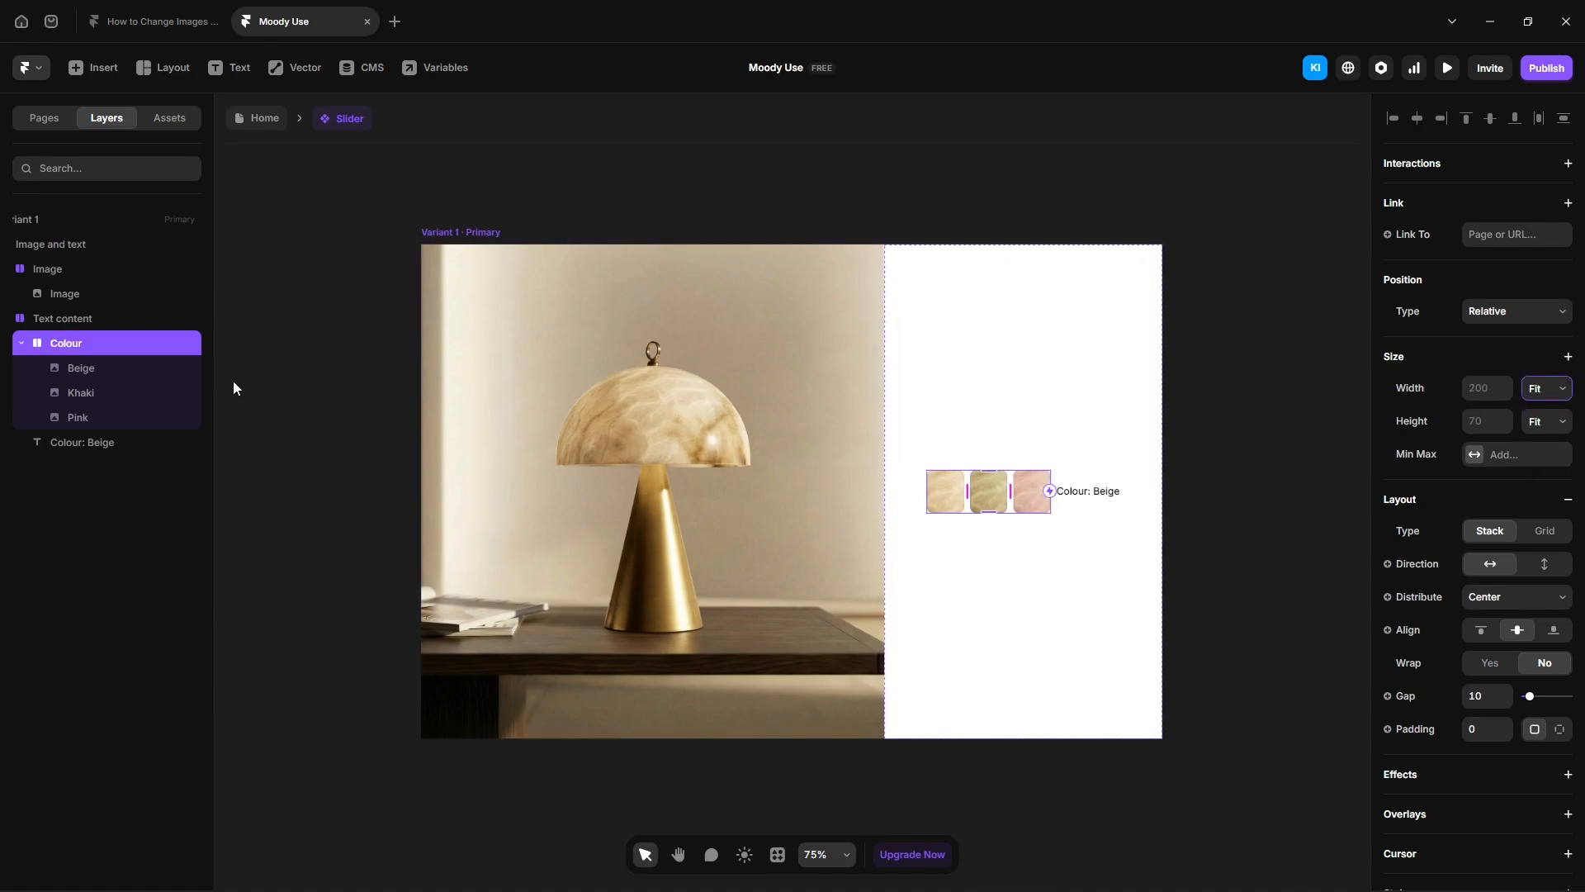
Step: Wrap the Beige swatch in its own stack and name that stack Beige
left_click_drag(216, 371, 347, 371)
left_click(142, 366)
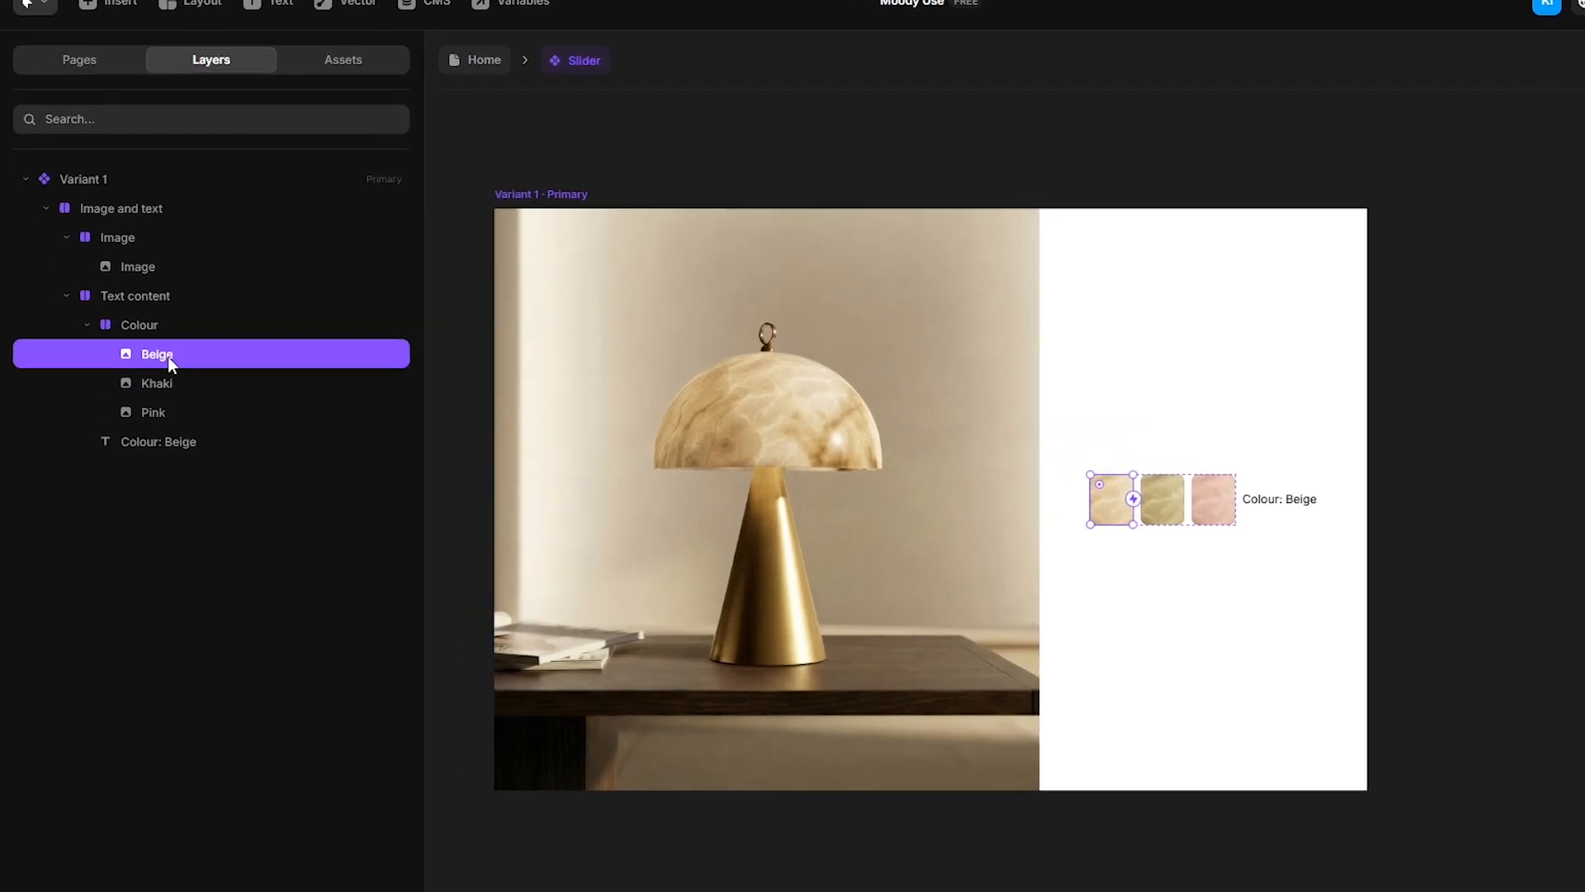
key("ctrl+Return")
double_click(171, 355)
type("Be")
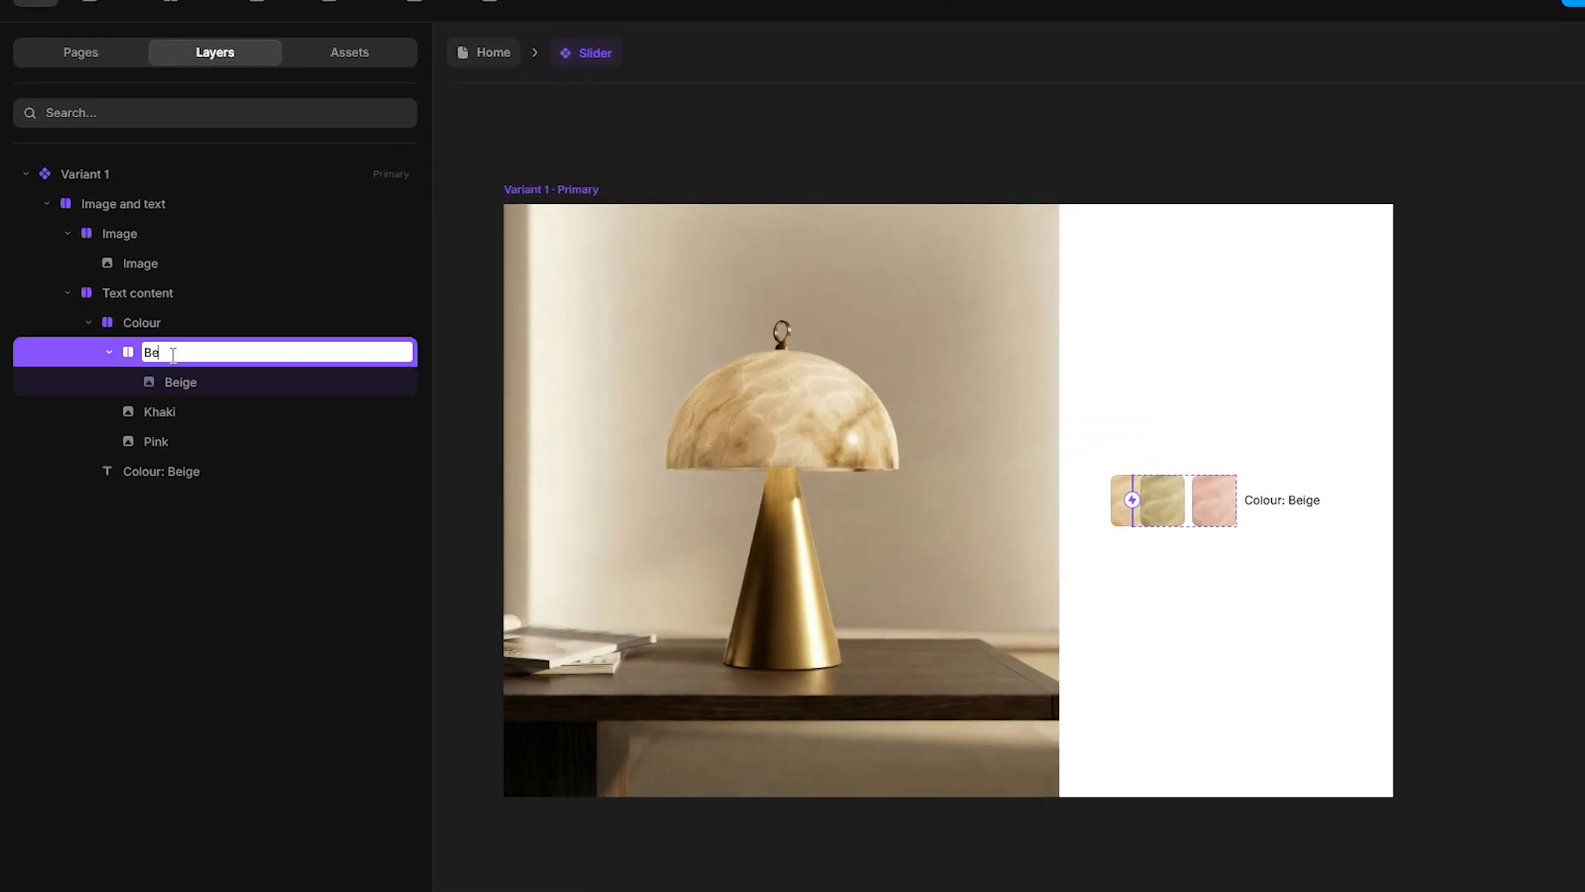
type("ige")
key("Return")
Step: Wrap the Khaki swatch in its own stack and name that stack Khaki
left_click(175, 413)
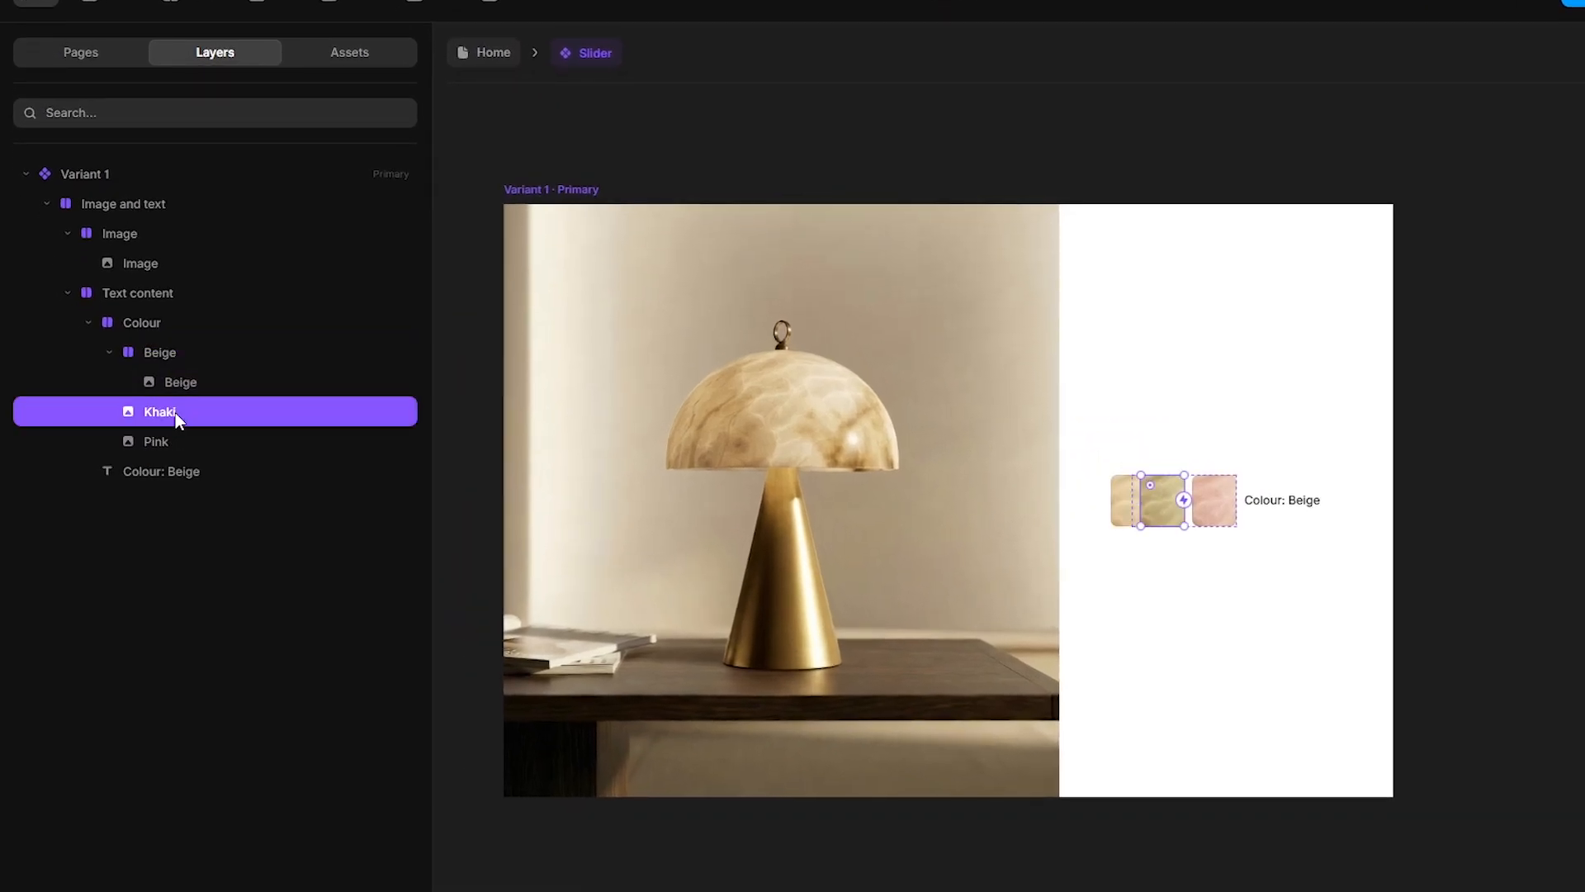
key("ctrl+Return")
double_click(175, 413)
type("Khaki")
key("Return")
Step: Wrap the Pink swatch in its own stack named Pink and place it between the Beige and Khaki stacks
left_click(181, 476)
key("ctrl+Return")
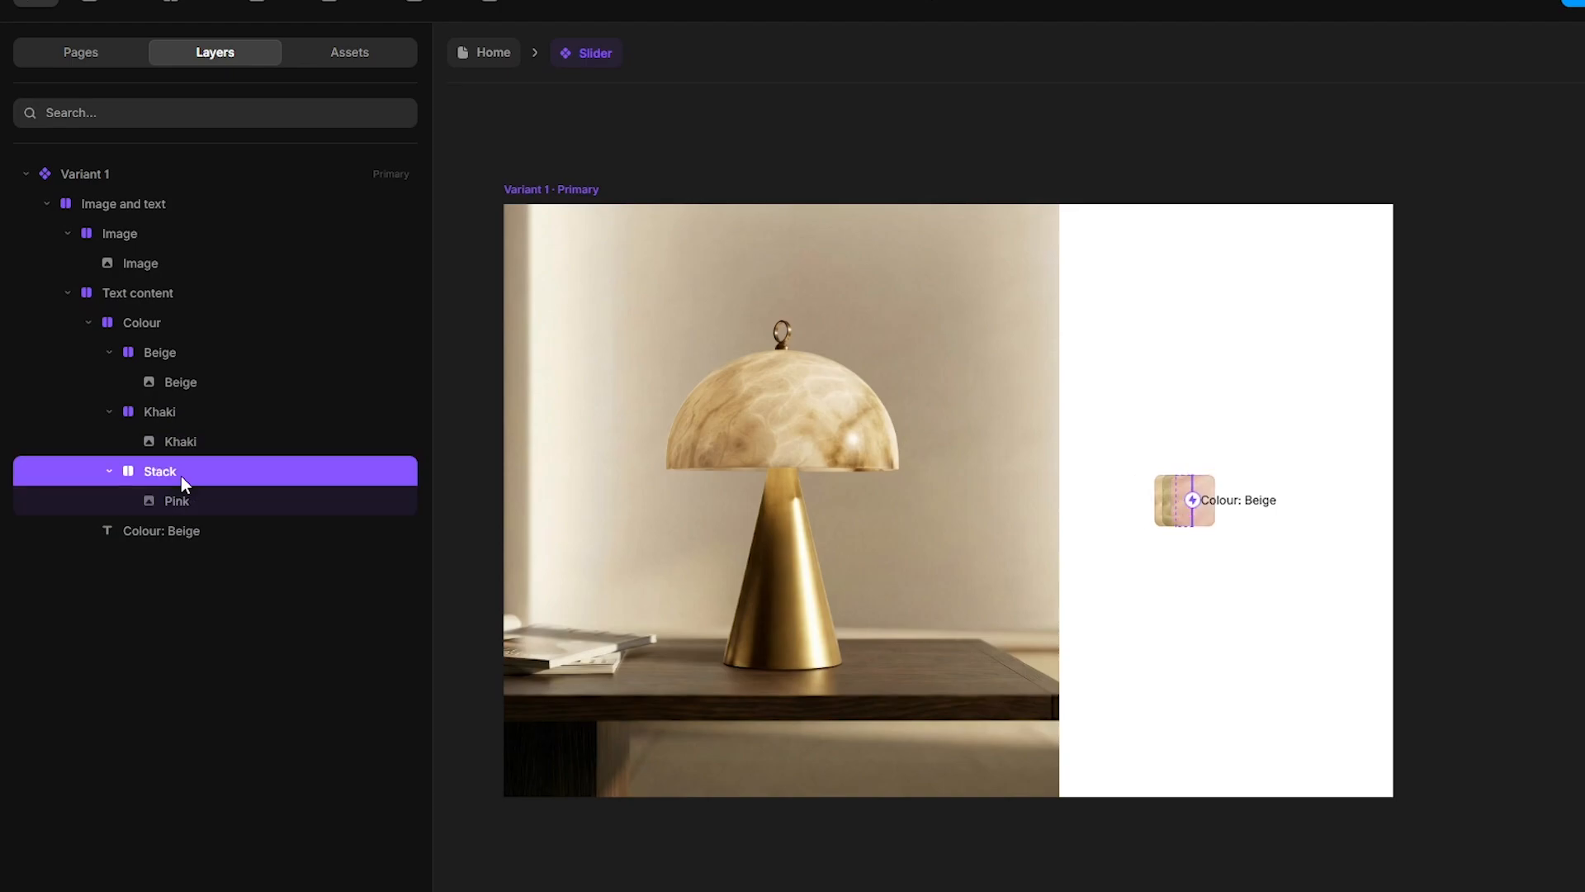
double_click(181, 476)
type("Pink")
key("Return")
left_click_drag(112, 478, 118, 361)
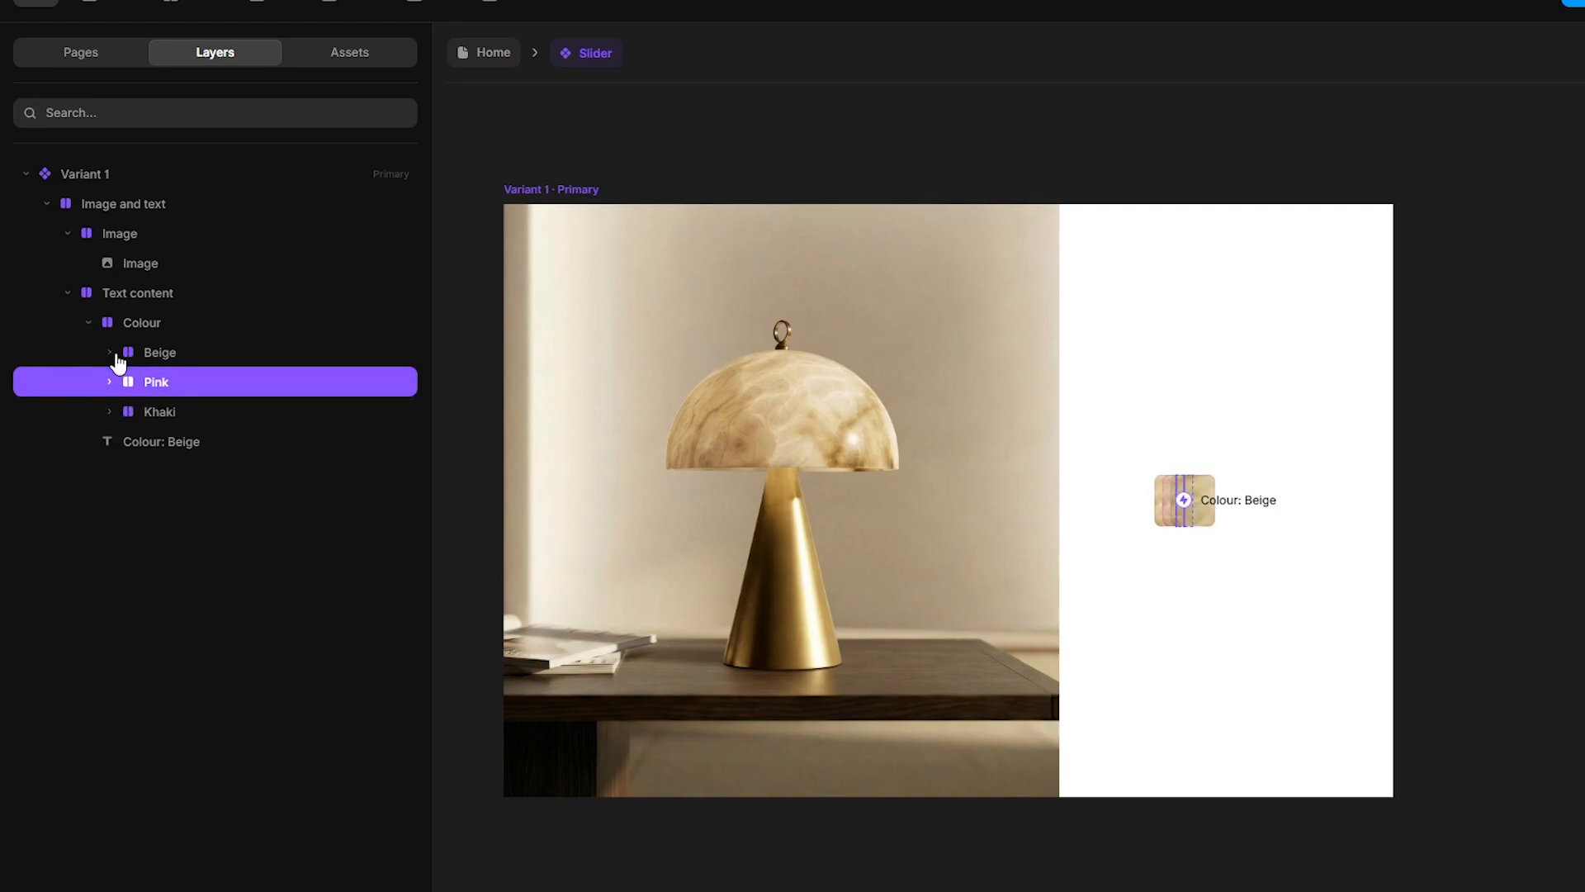
Step: Set the width of the Beige, Pink and Khaki stacks to Fit Content
left_click(160, 353)
left_click(169, 411, "shift")
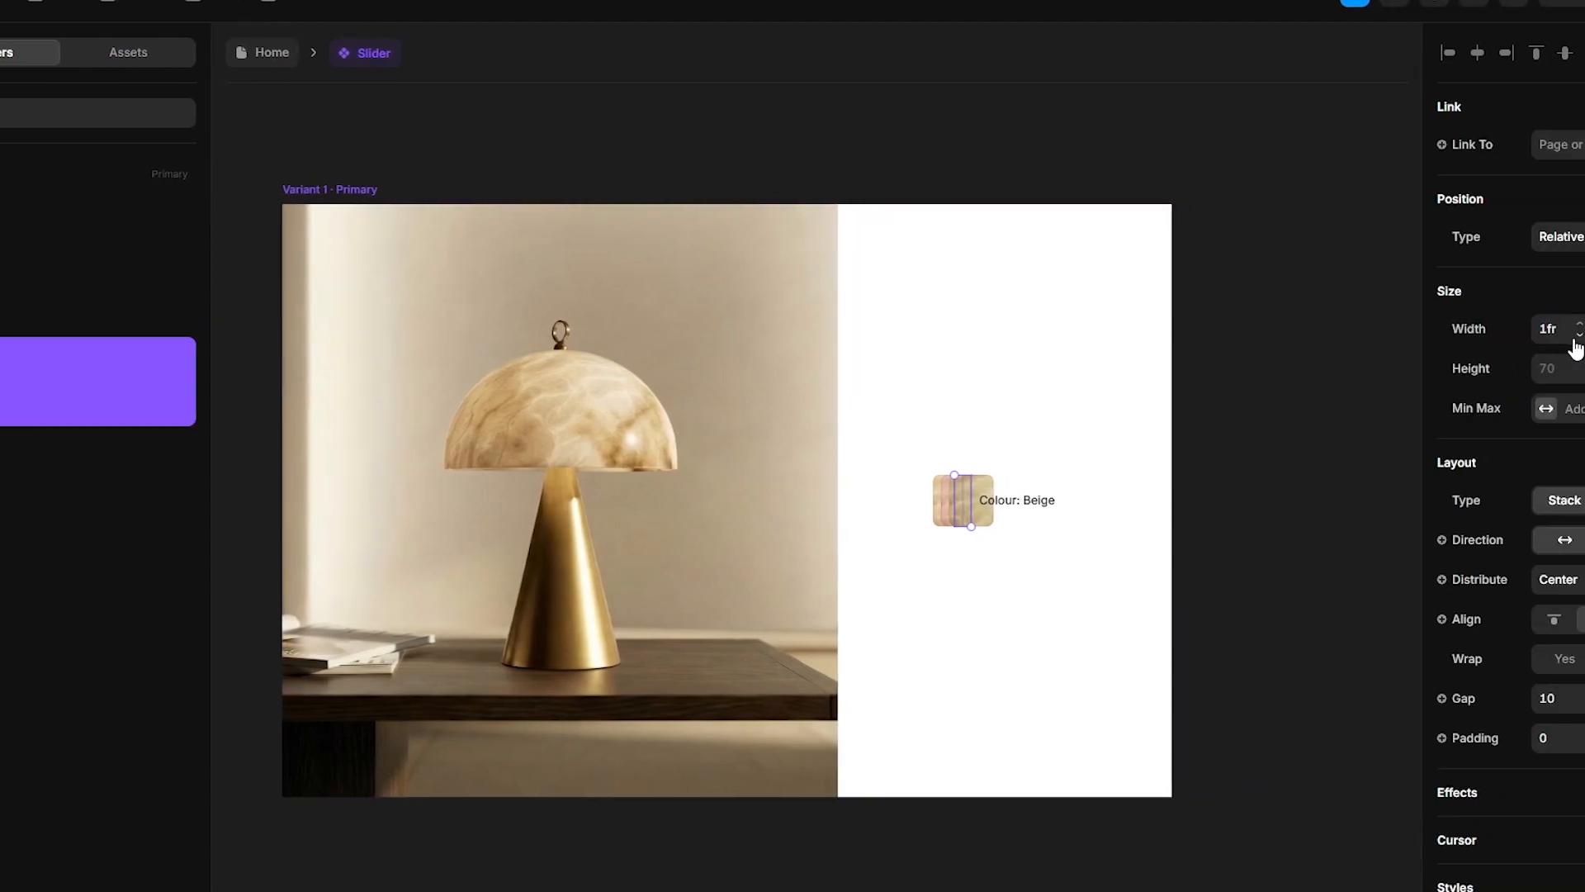
left_click(1541, 329)
left_click(1524, 424)
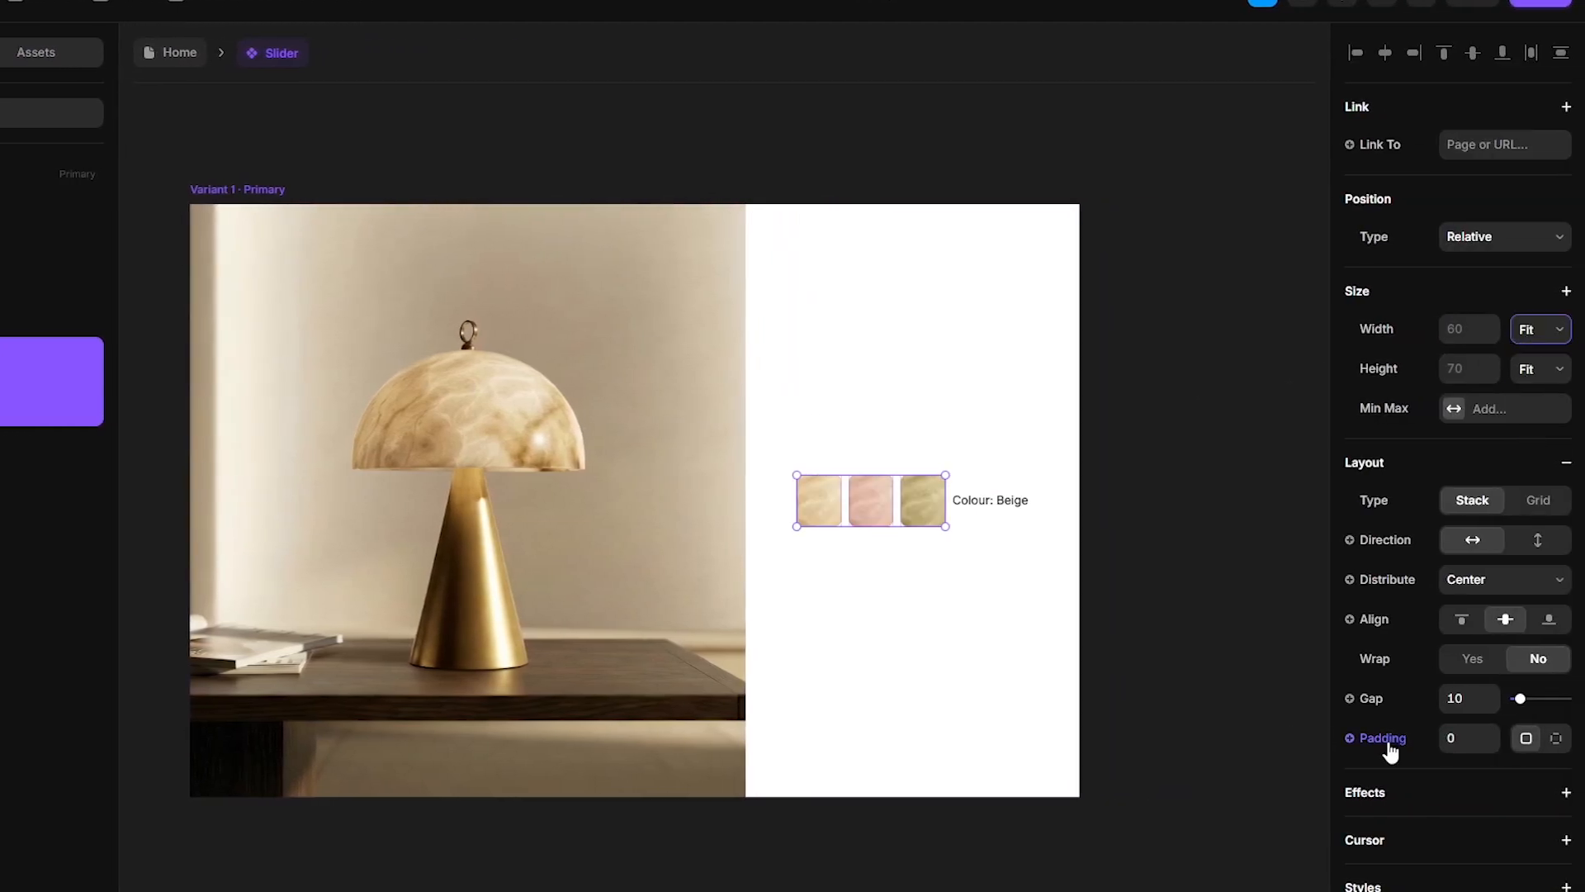
Step: Give the three swatch stacks a solid 222222 border with a radius of 10 and a padding of 5
scroll(1395, 751, "down", 4)
left_click(1473, 828)
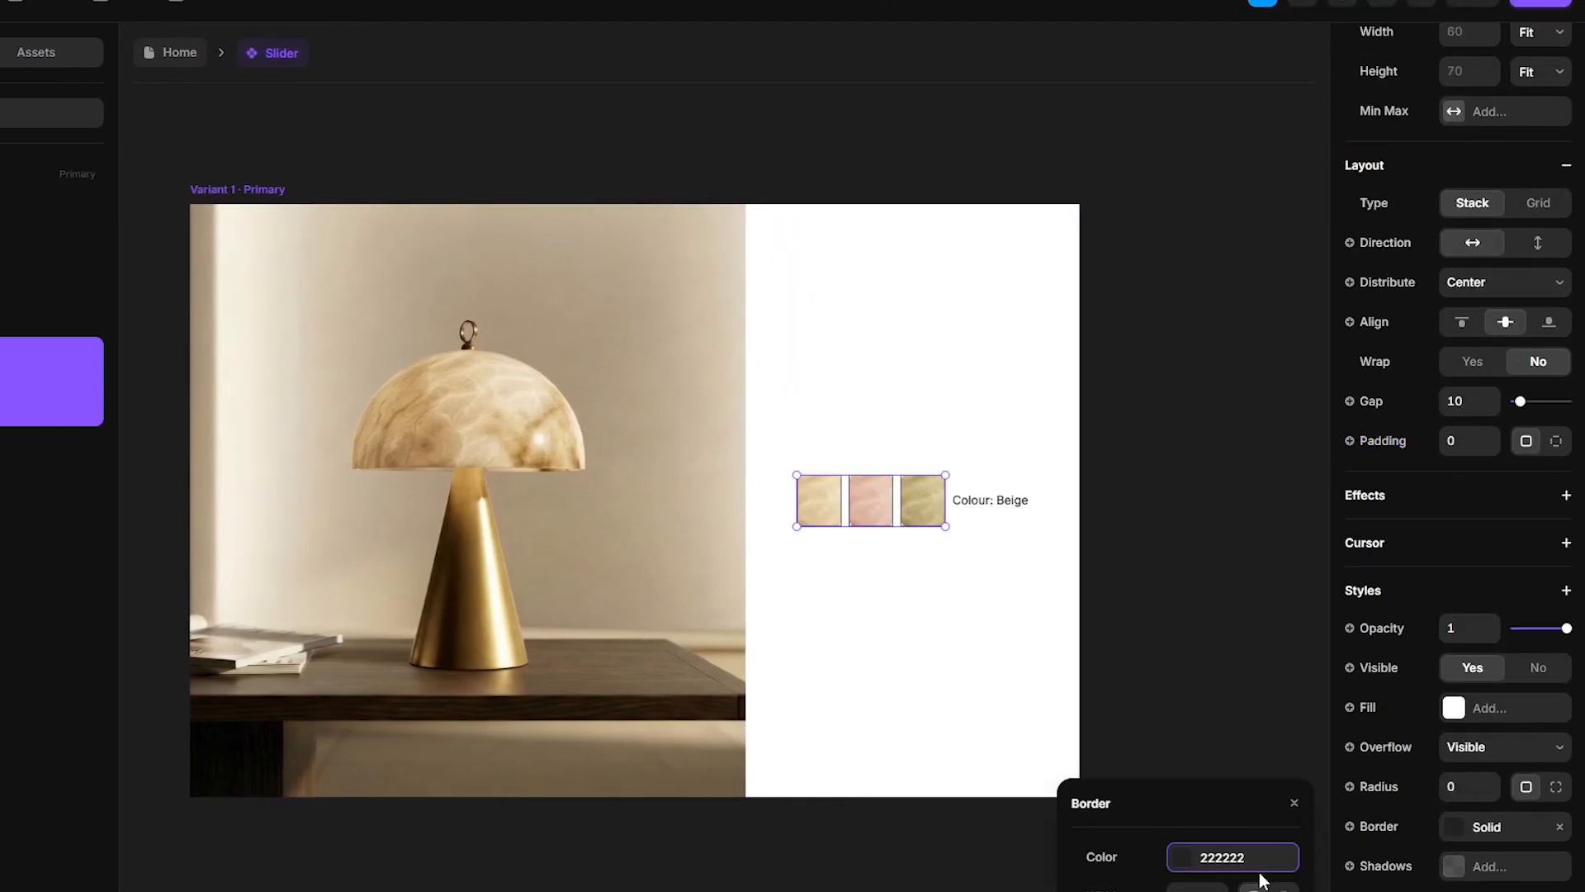
left_click(1471, 785)
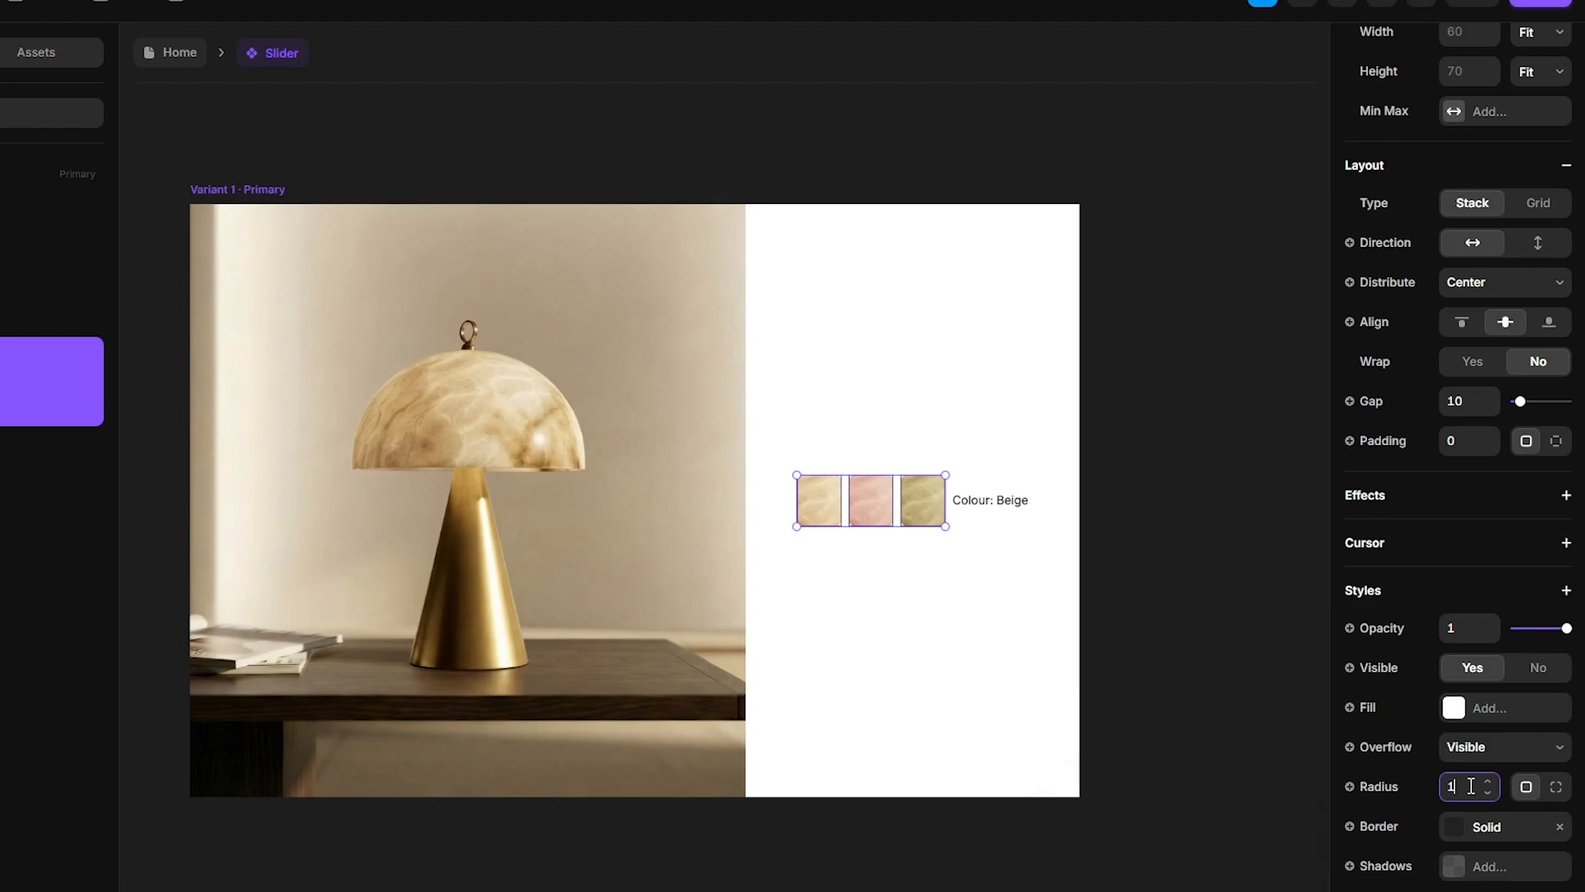
left_click(1453, 443)
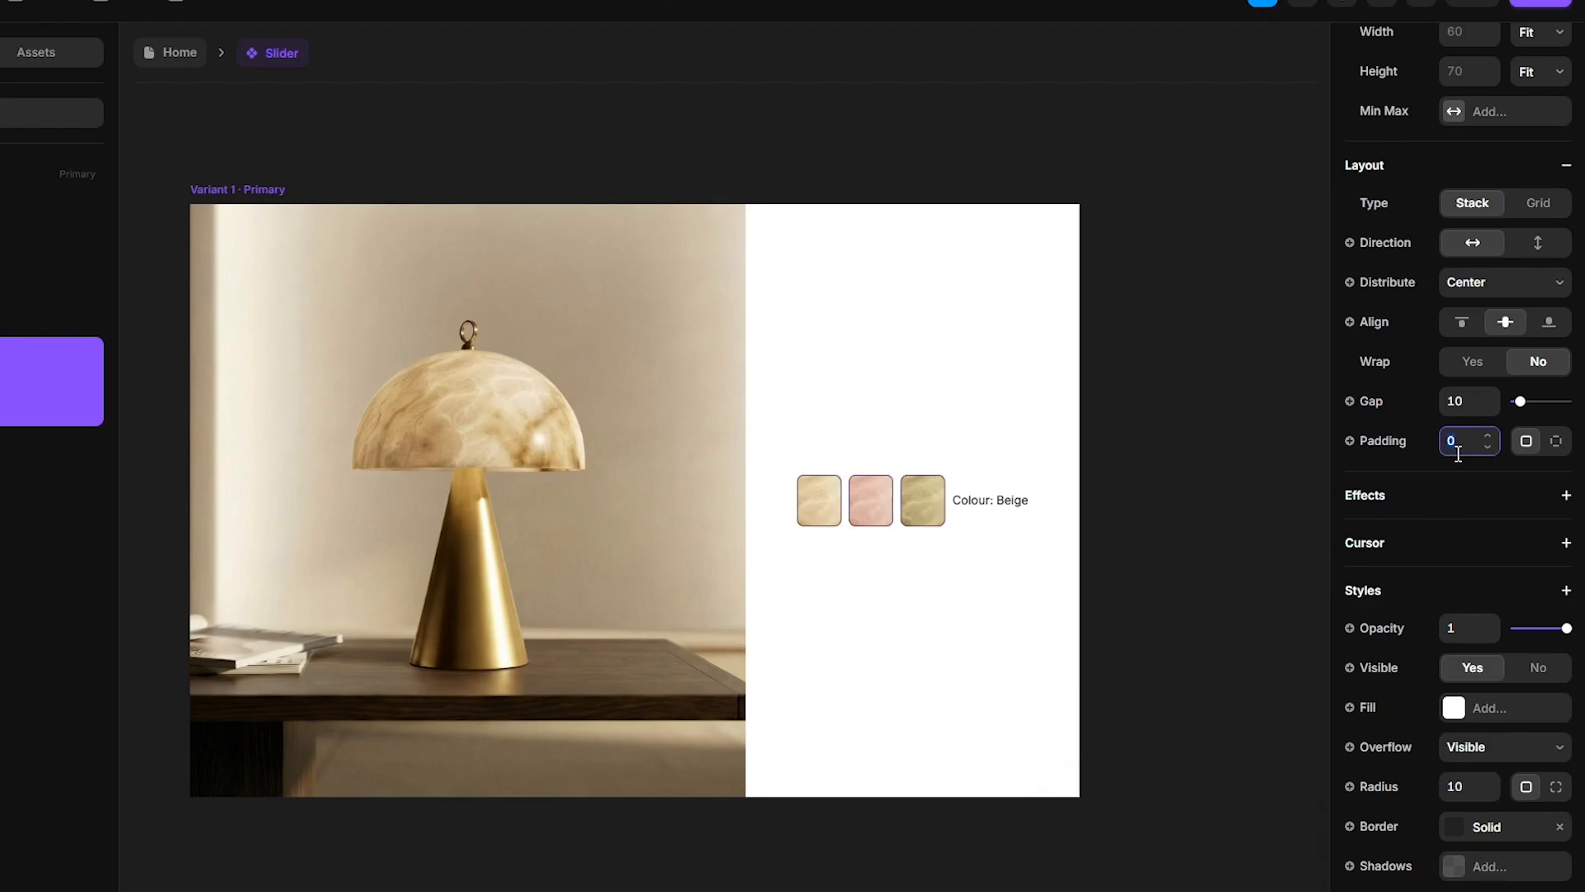
type("5")
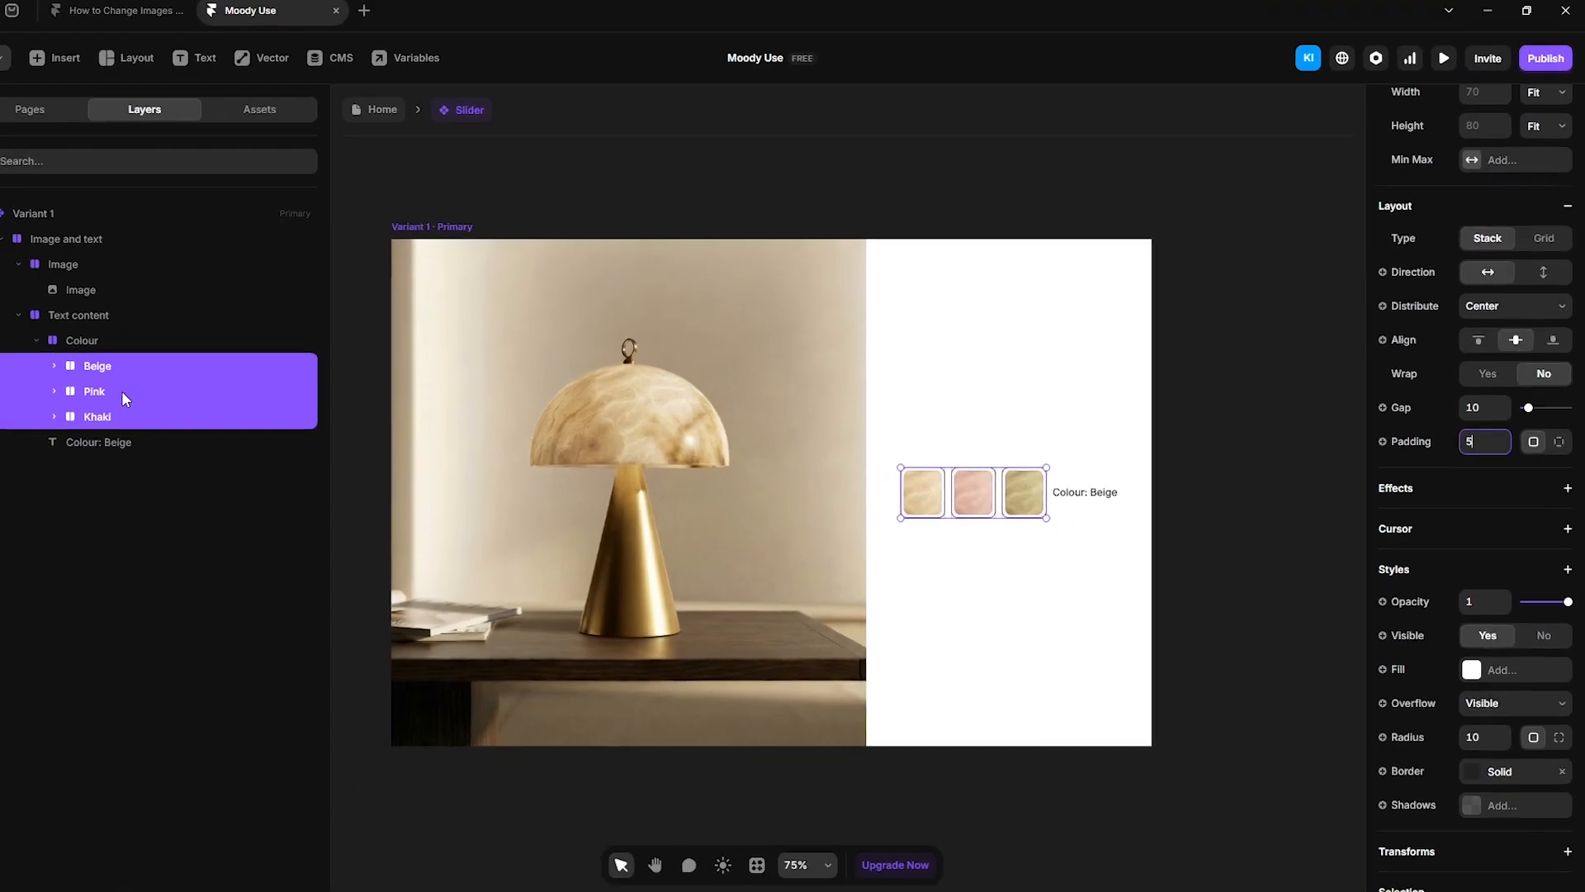
Step: Set the border colour's opacity to 0 on the Pink and Khaki swatch stacks
left_click(122, 392)
left_click(155, 417, "shift")
scroll(1462, 764, "down", 2)
scroll(1484, 711, "down", 2)
left_click(1478, 766)
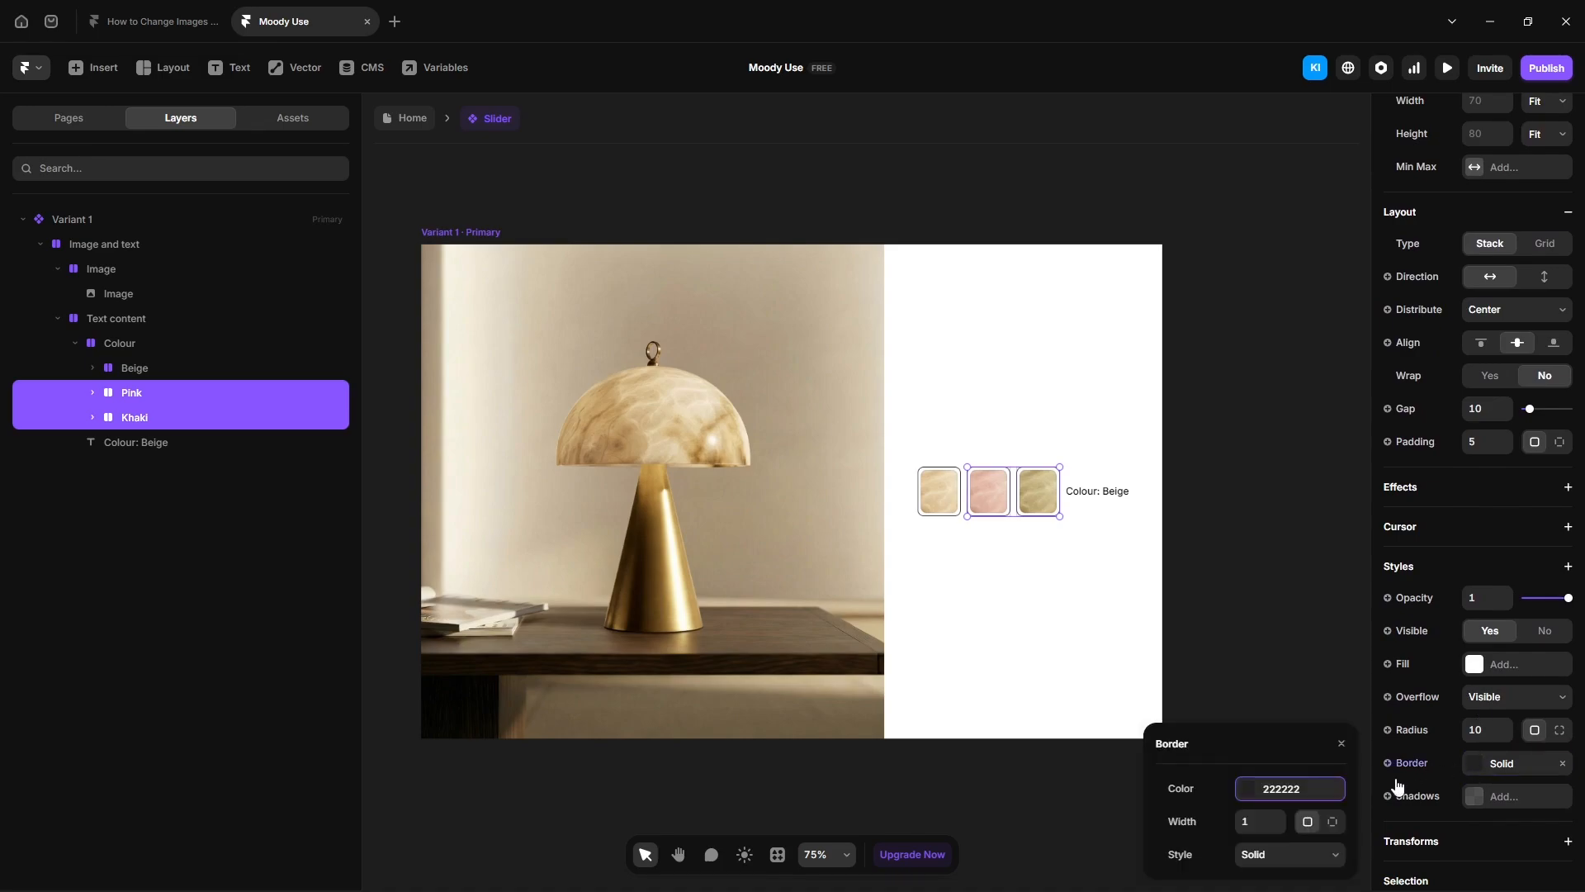
left_click(1286, 788)
left_click(1286, 788)
type("0")
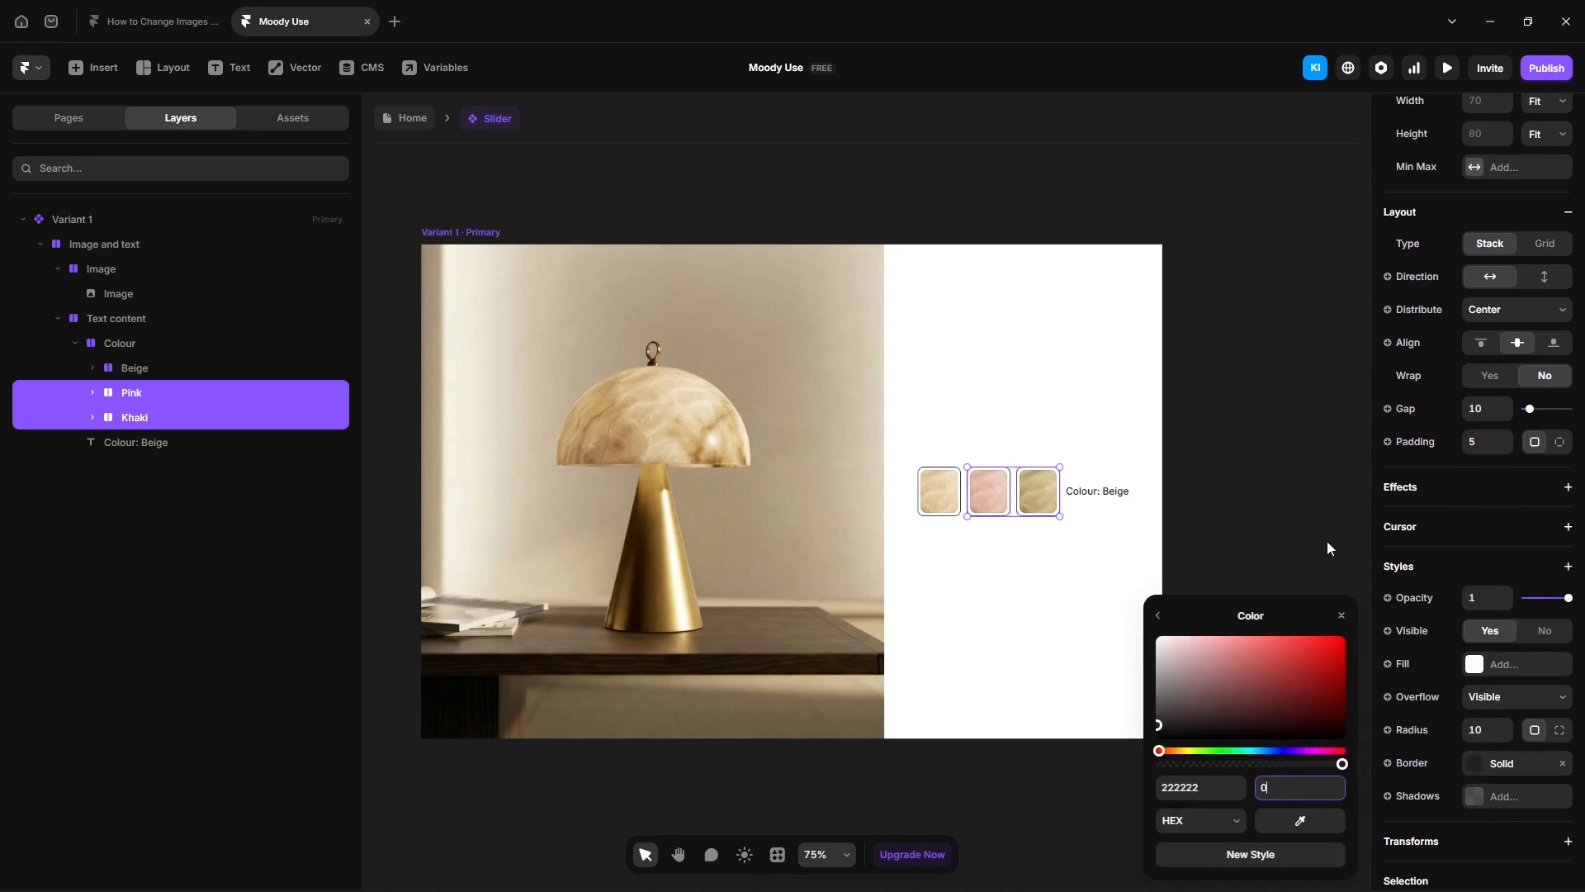
Step: Set the Text content stack's direction to vertical and move the Colour swatch row below the Colour: Beige label
key("Return")
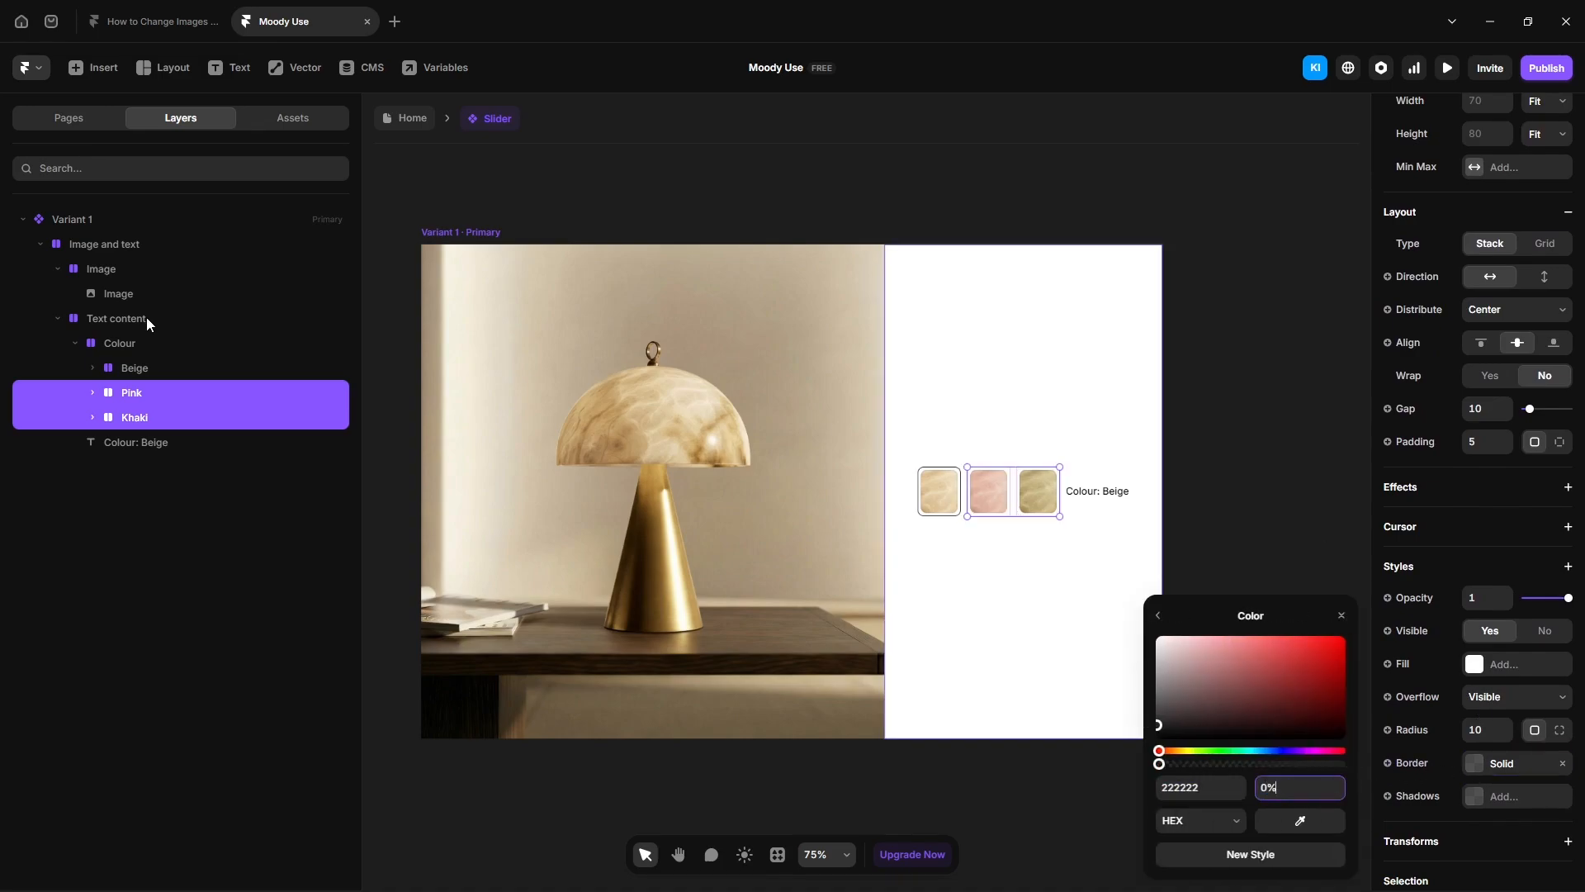
left_click(142, 318)
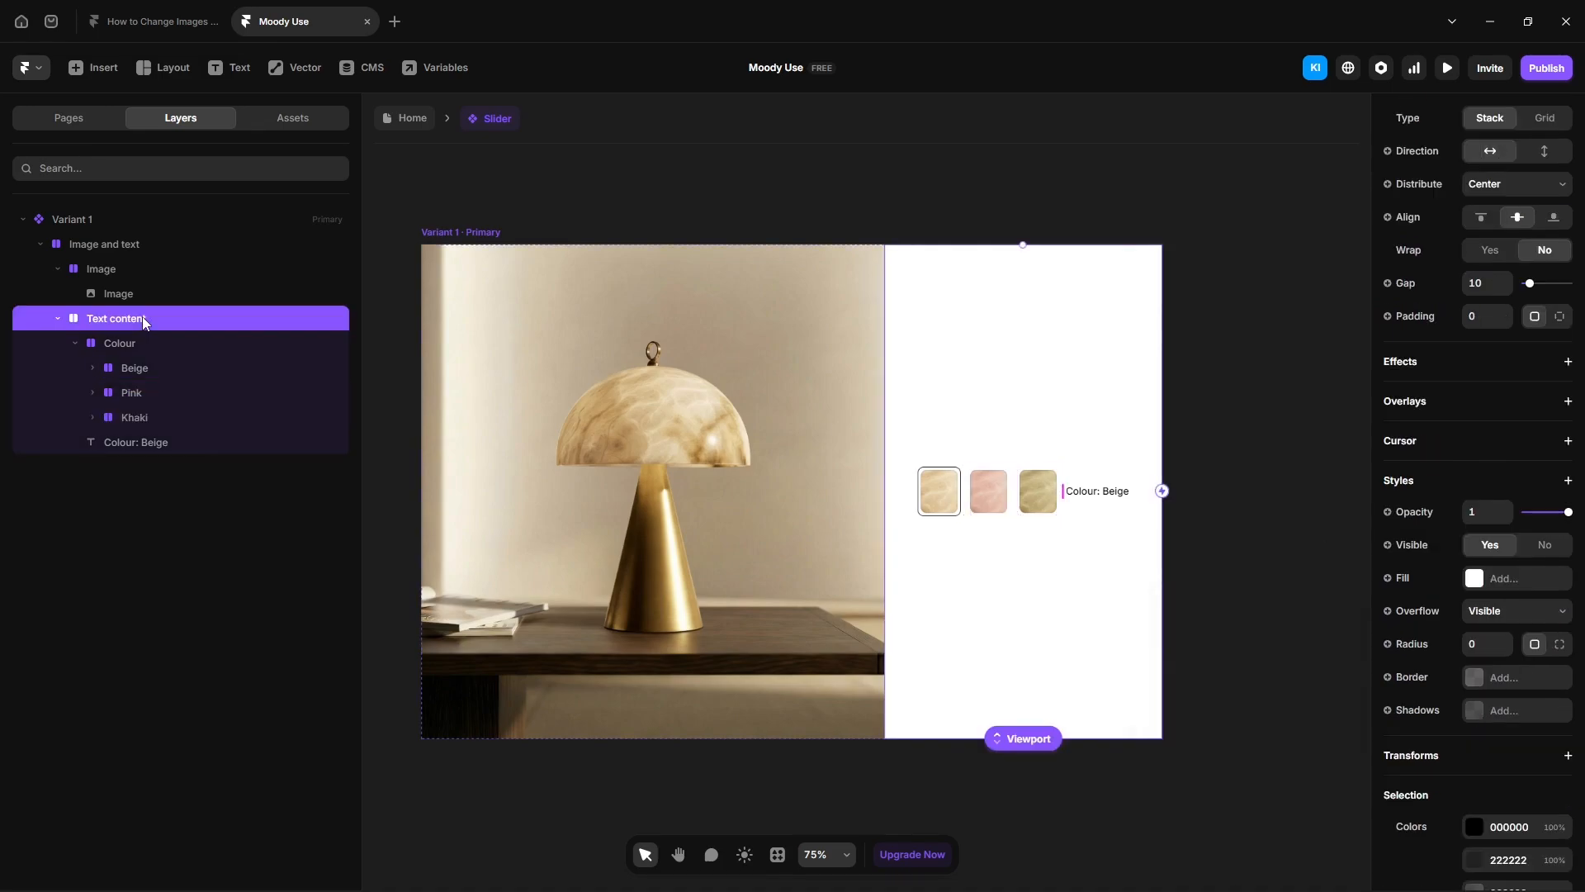
left_click(1532, 157)
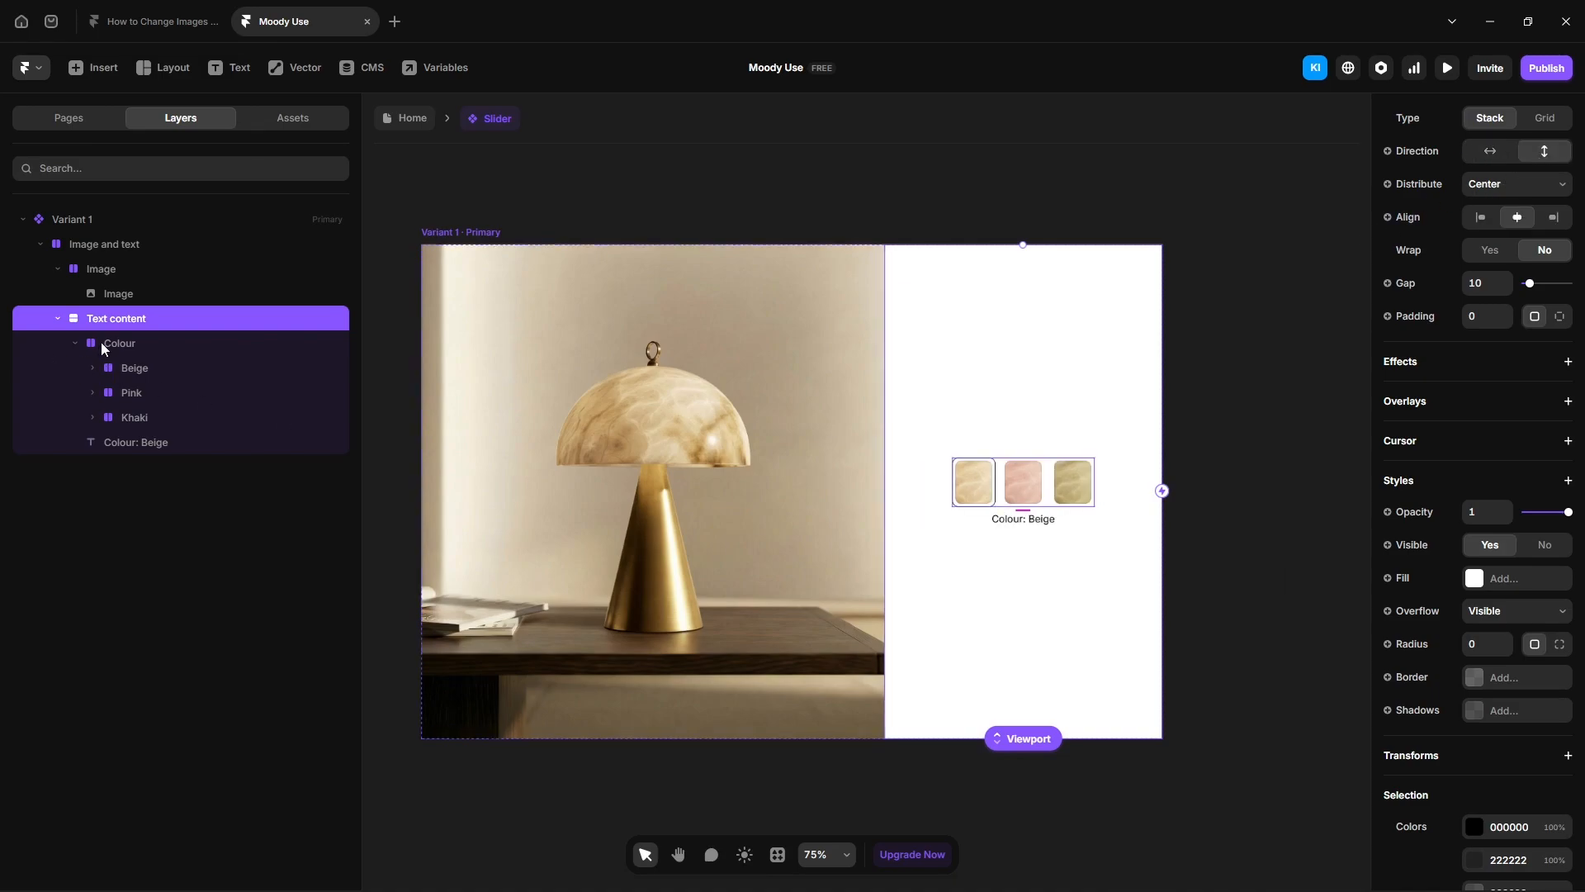
left_click(76, 344)
left_click(136, 343)
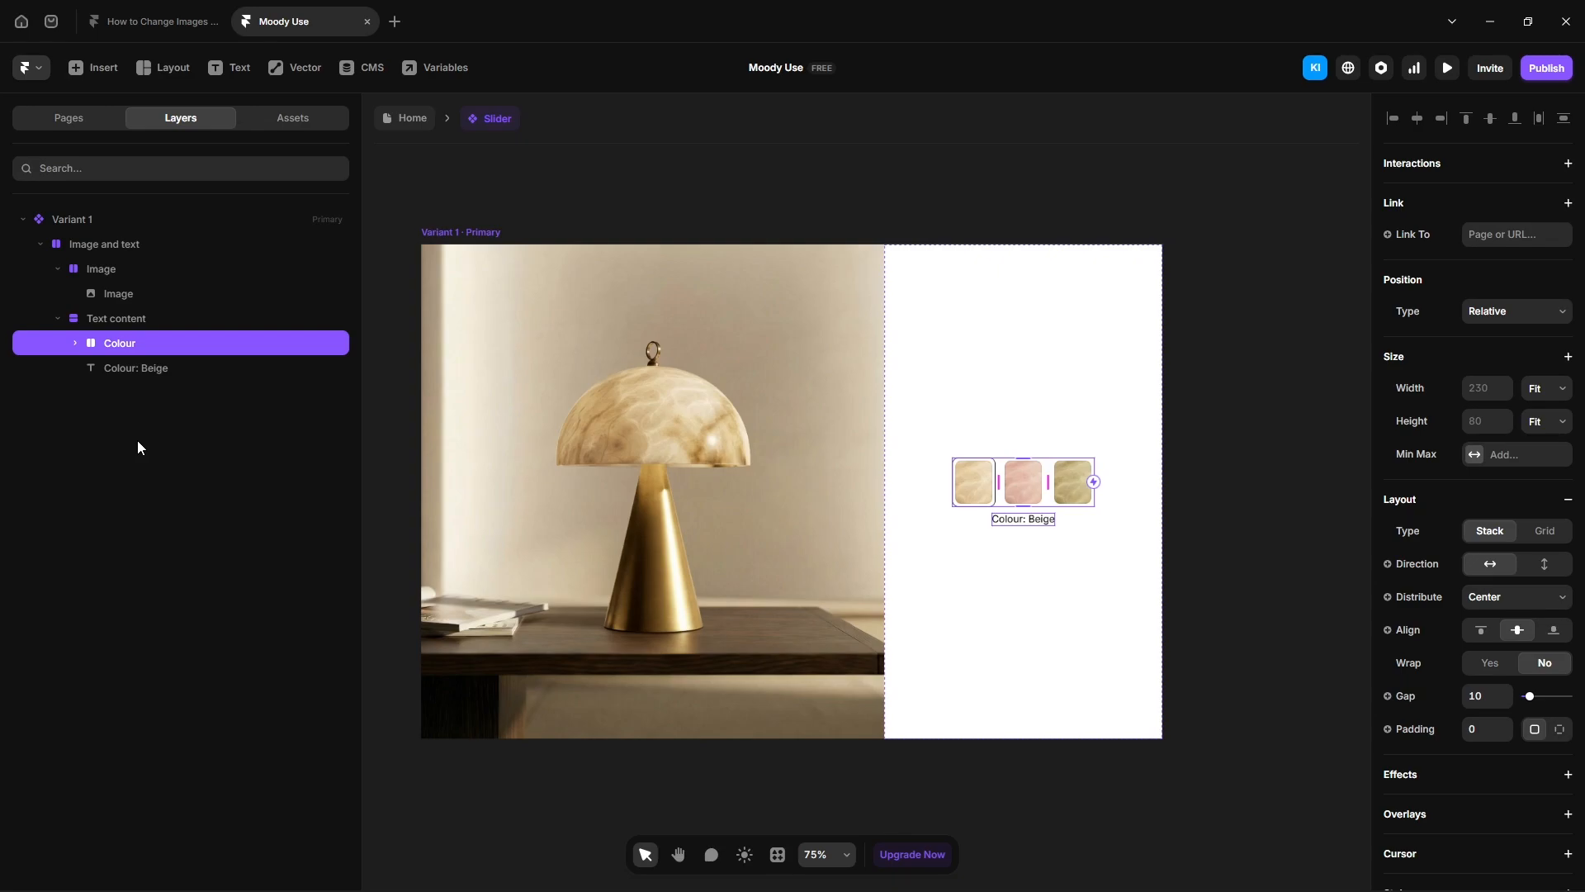
key("Down")
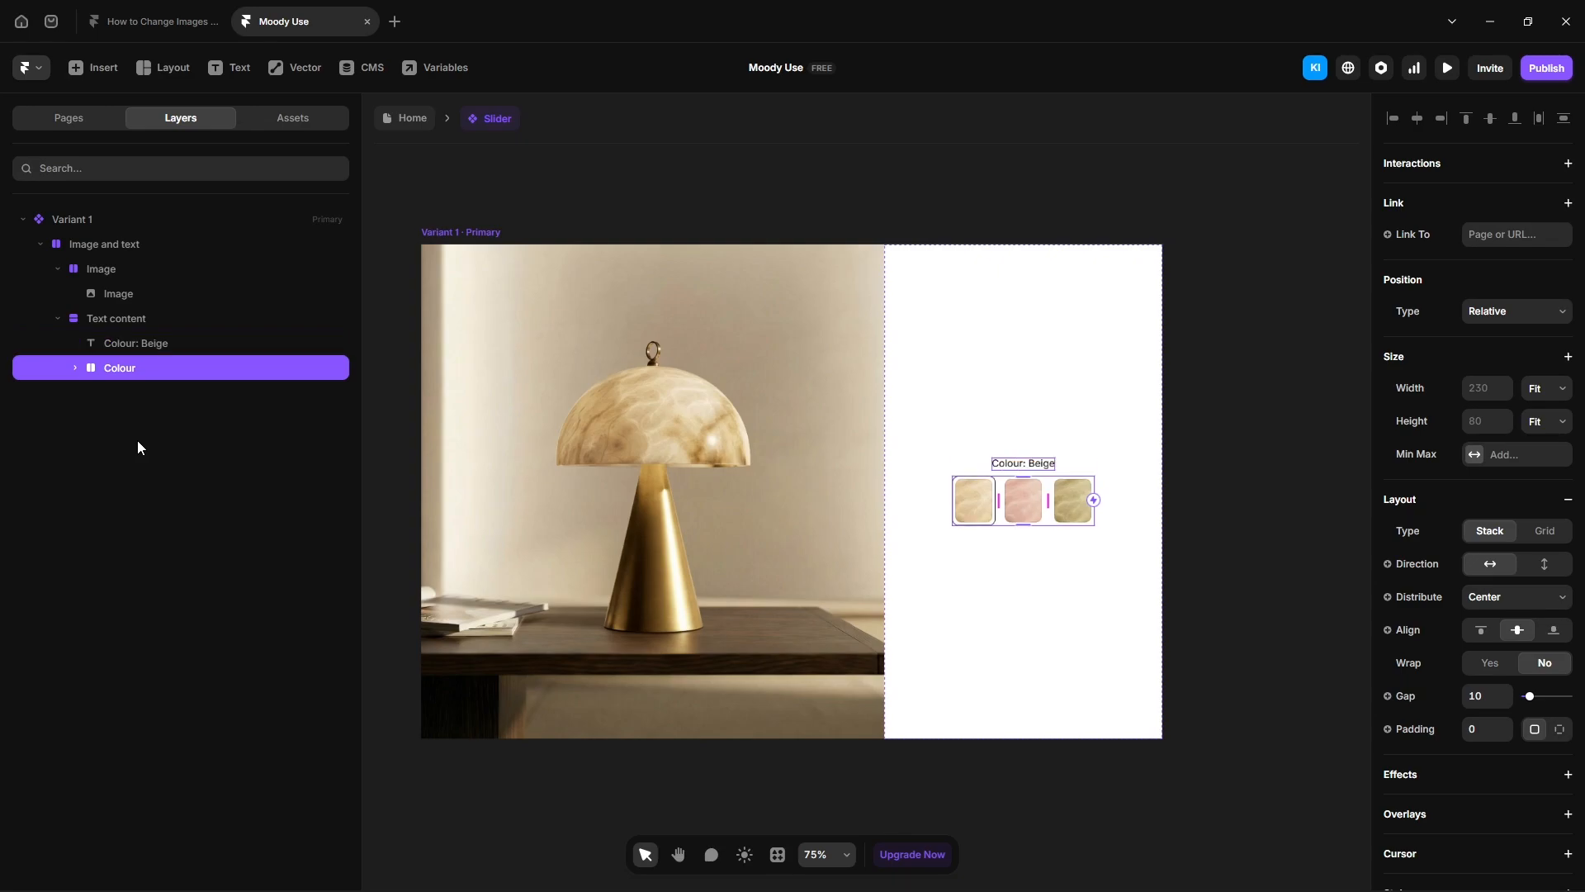
Step: Align the Text content stack's items to the left and set its left padding to 40
left_click(129, 321)
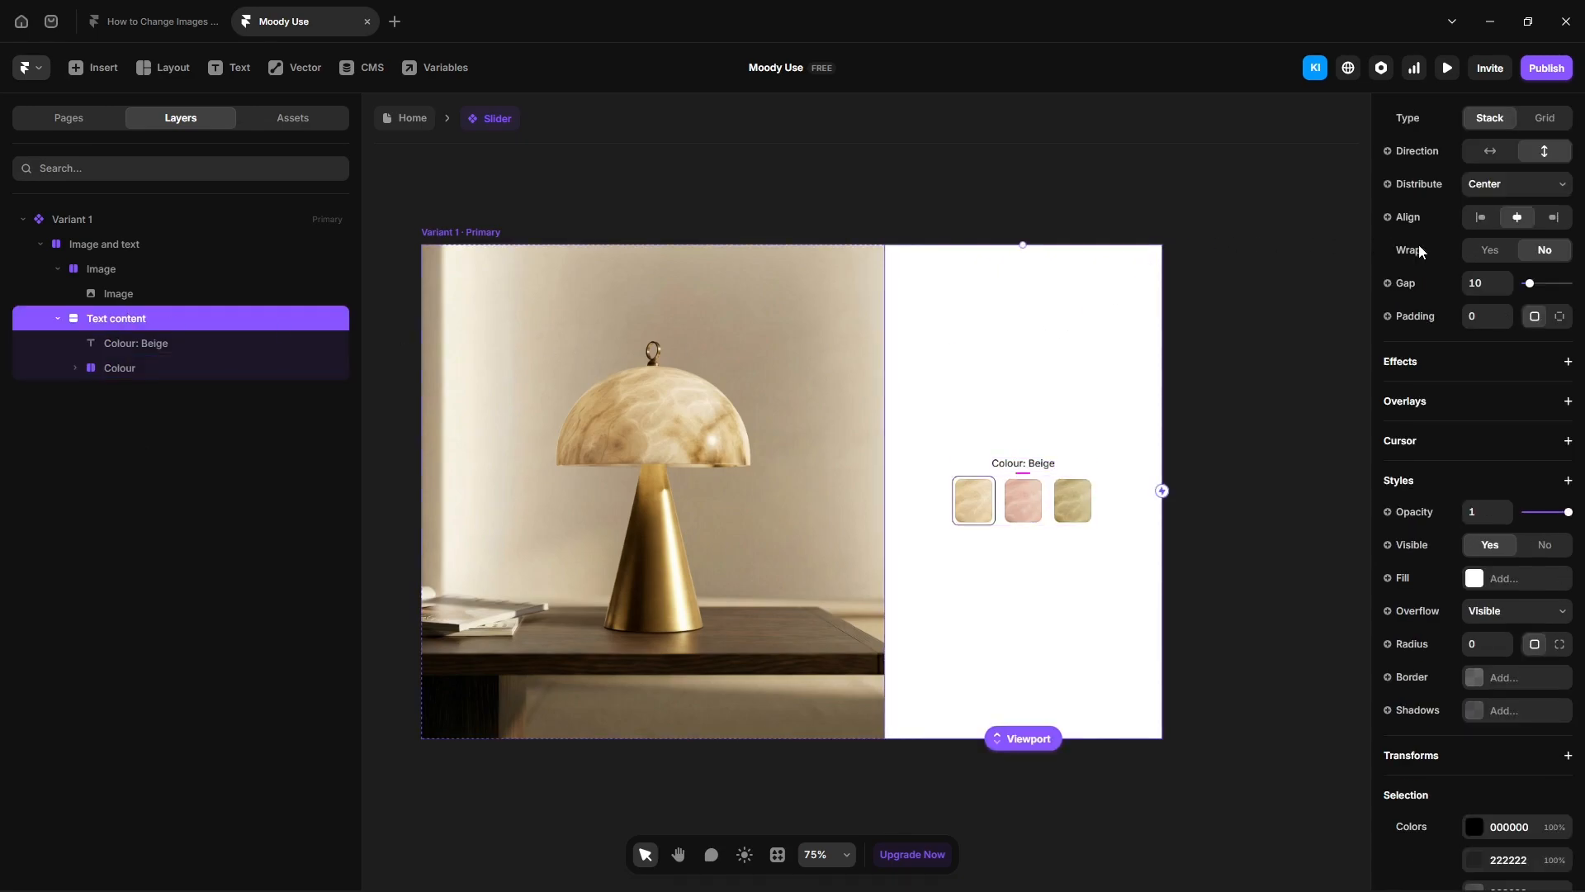
left_click(1477, 219)
left_click(1559, 317)
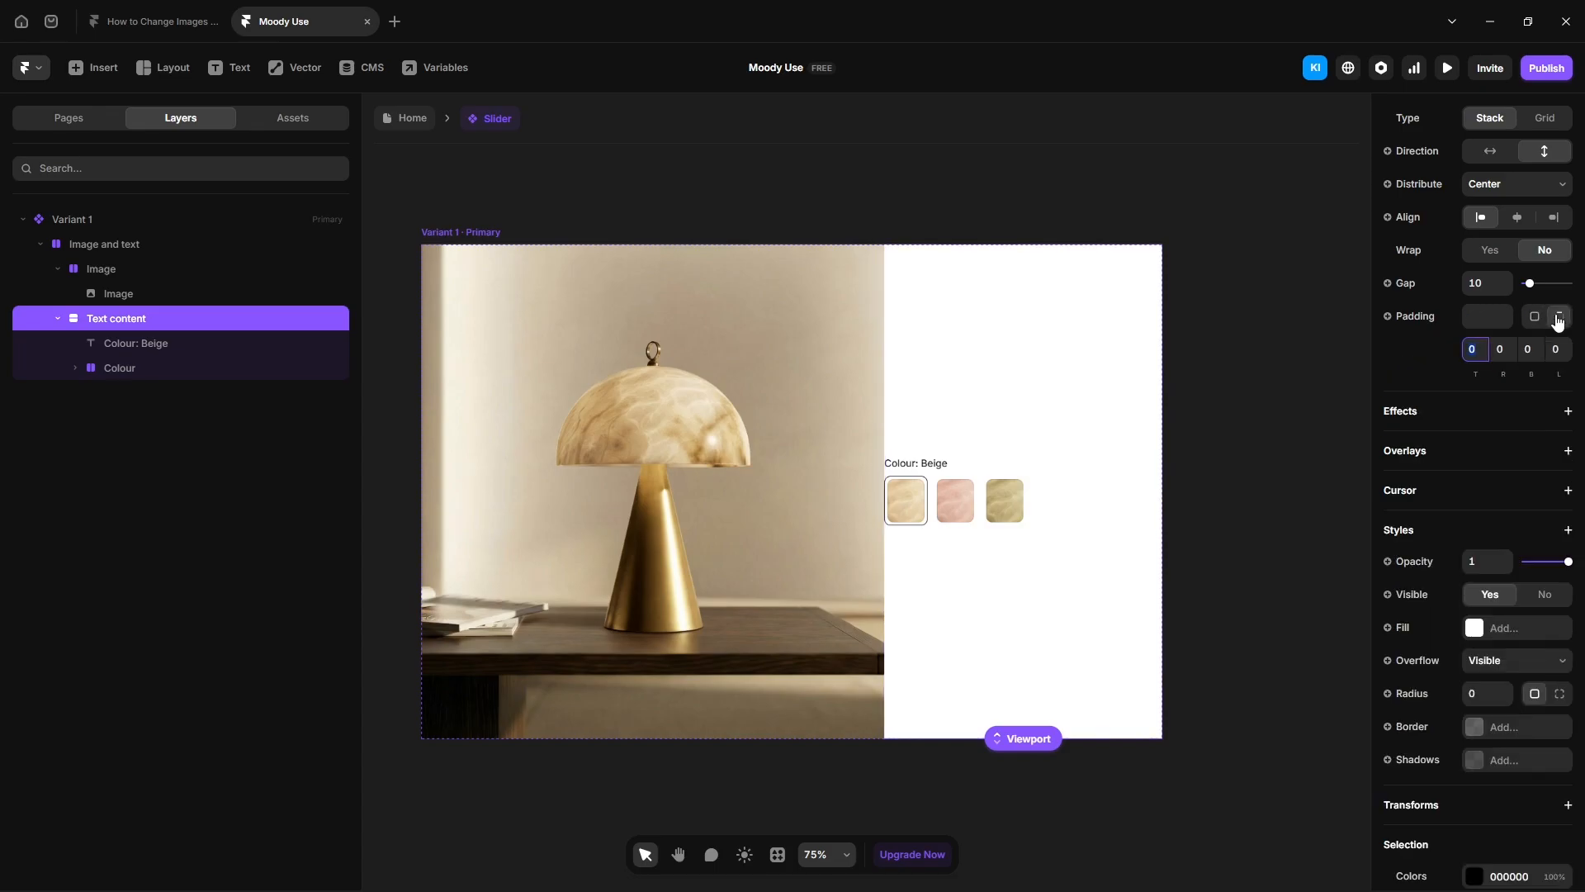
left_click(1543, 356)
type("40")
key("Return")
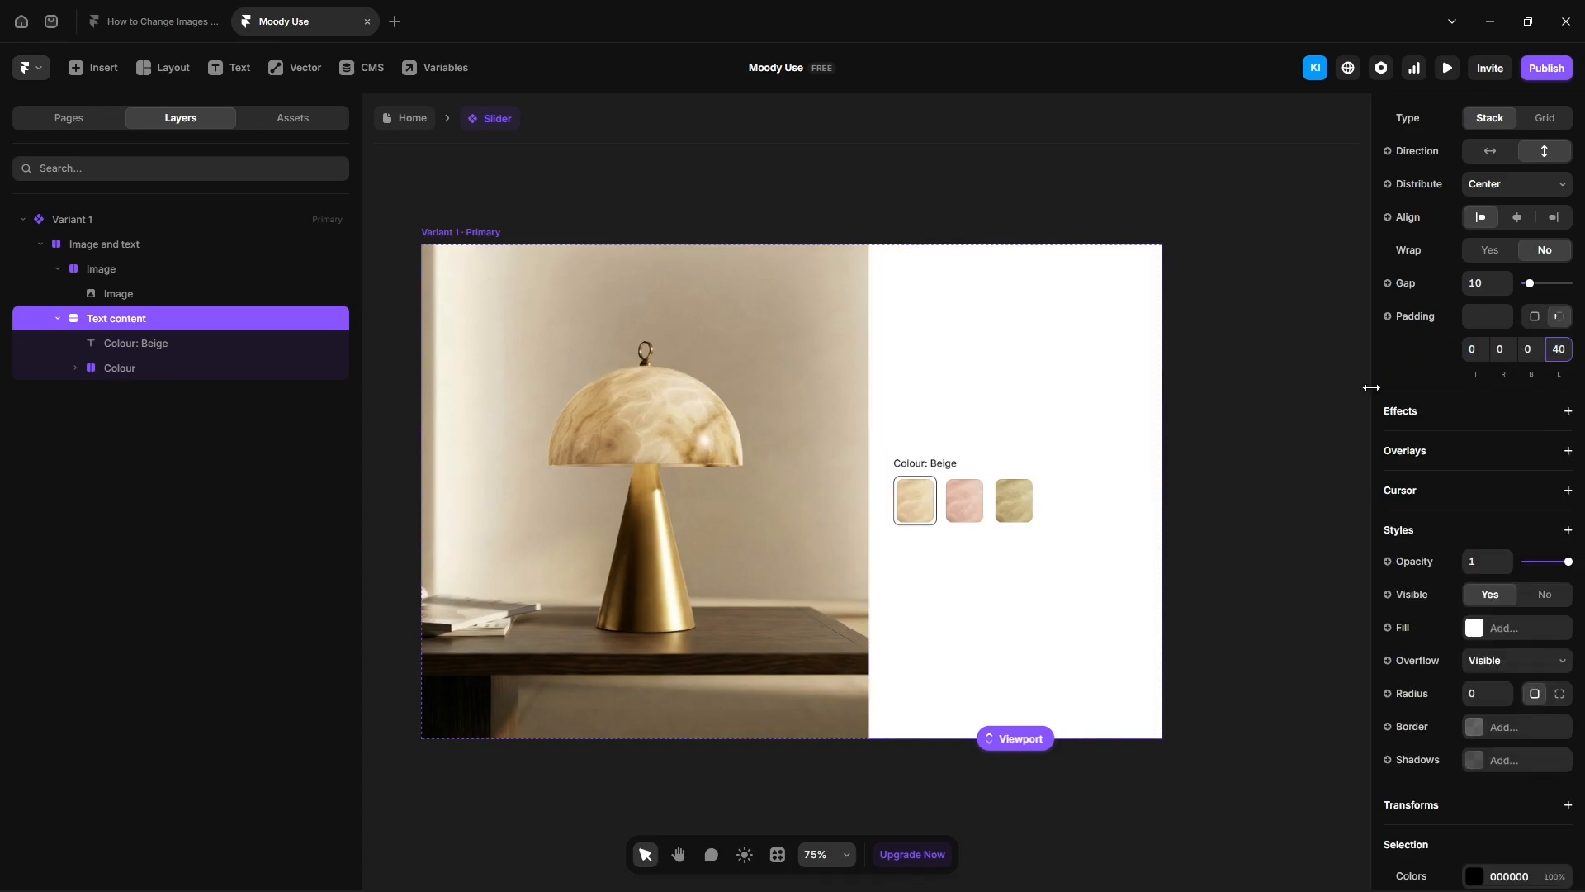
Step: Duplicate the Colour: Beige label, place the copy below the swatch row and change its text to "Base Type: Cone"
left_click(166, 345)
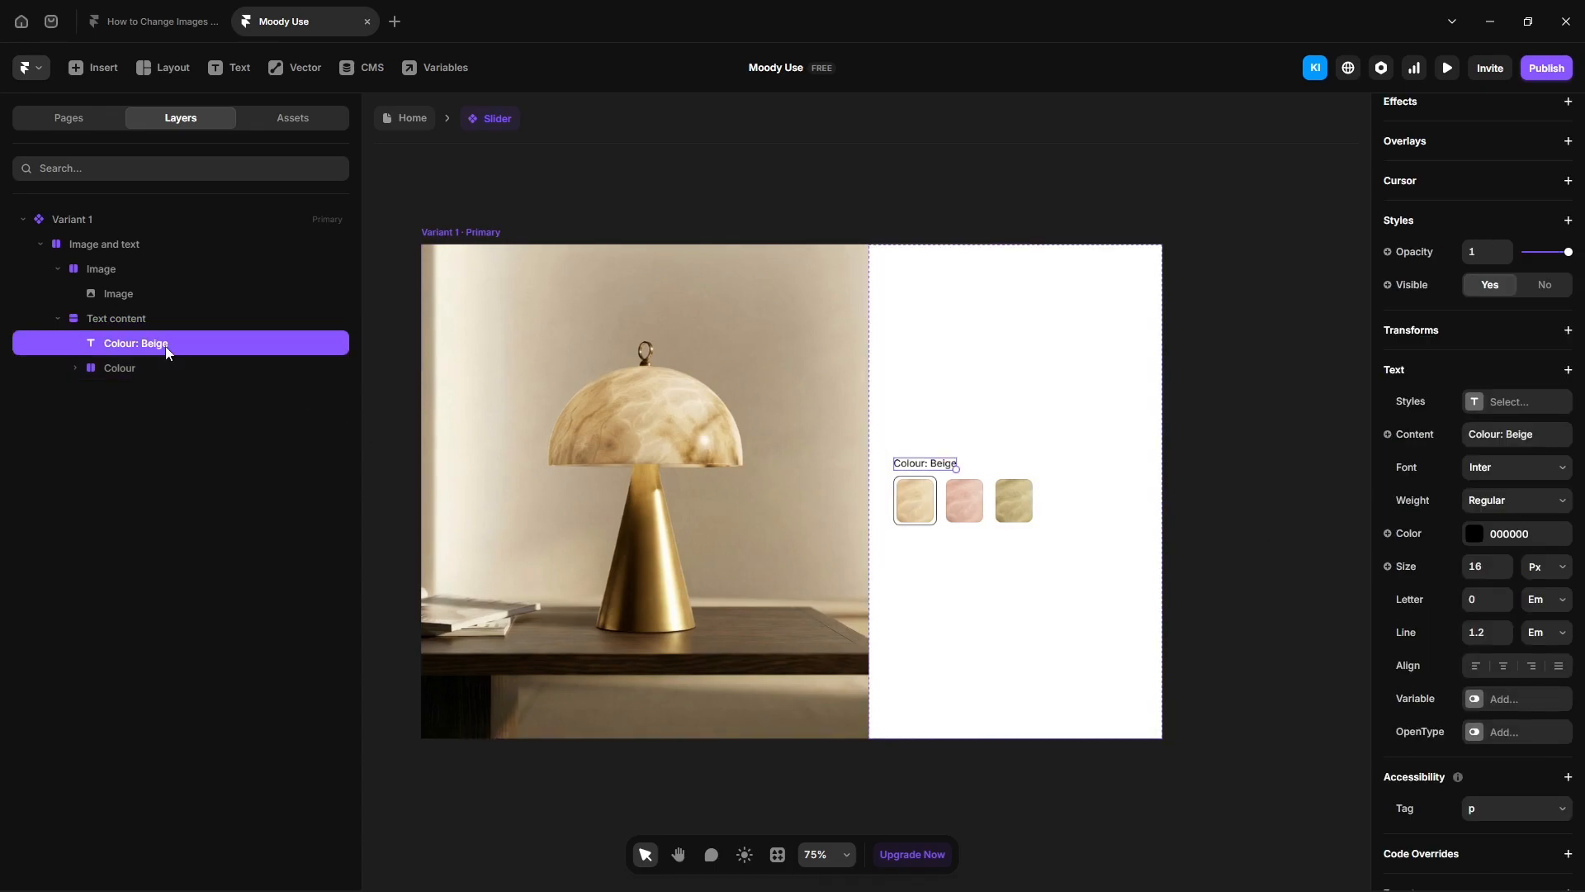
key("ctrl+d")
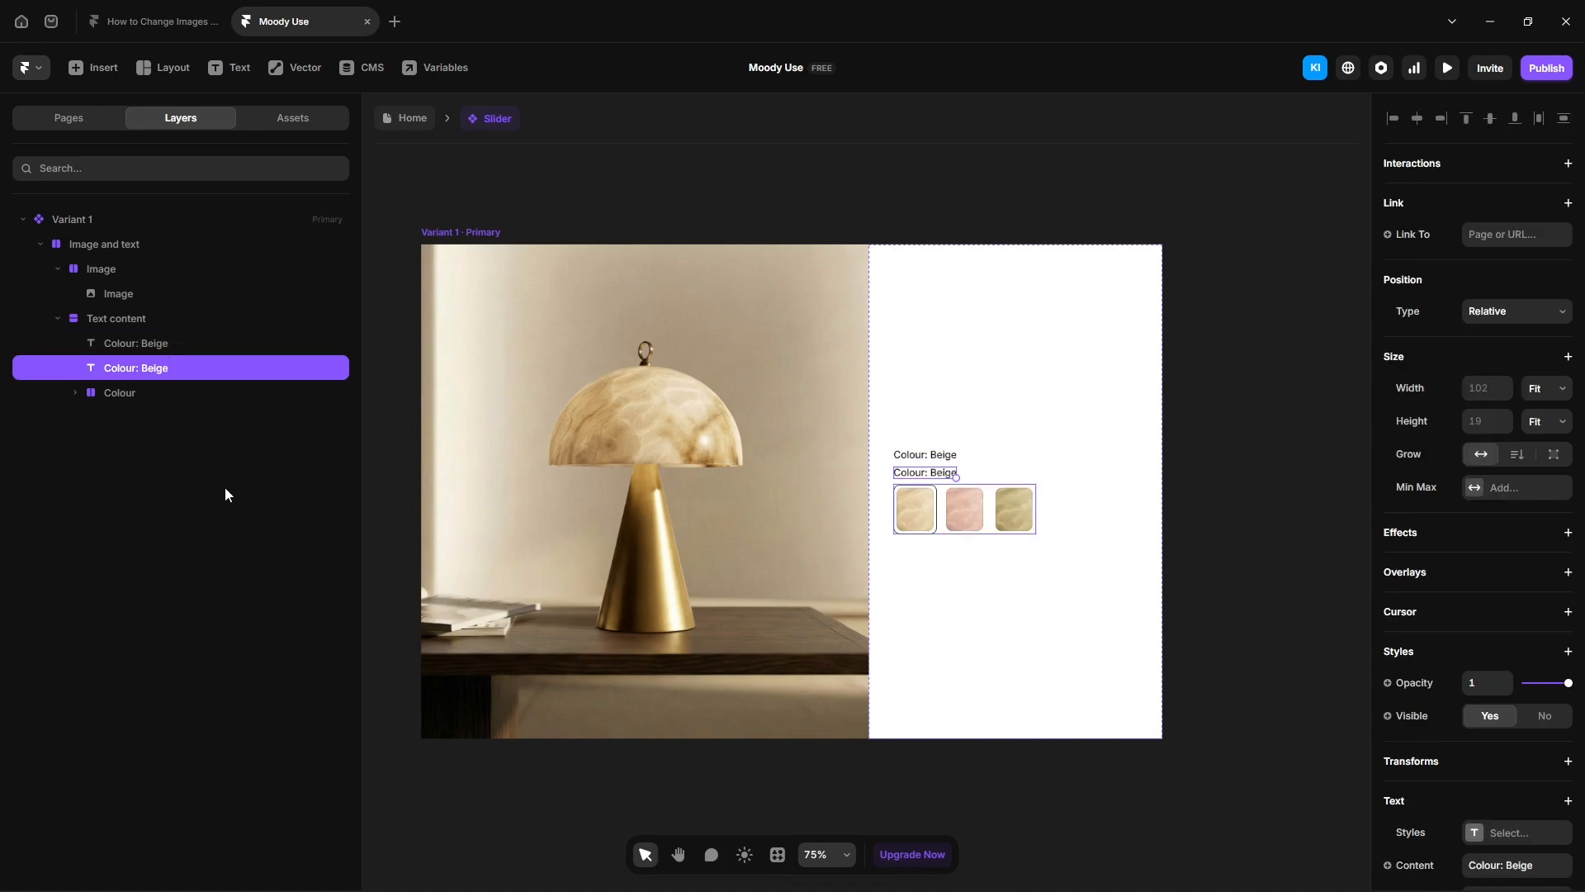
key("Down")
left_click(1498, 862)
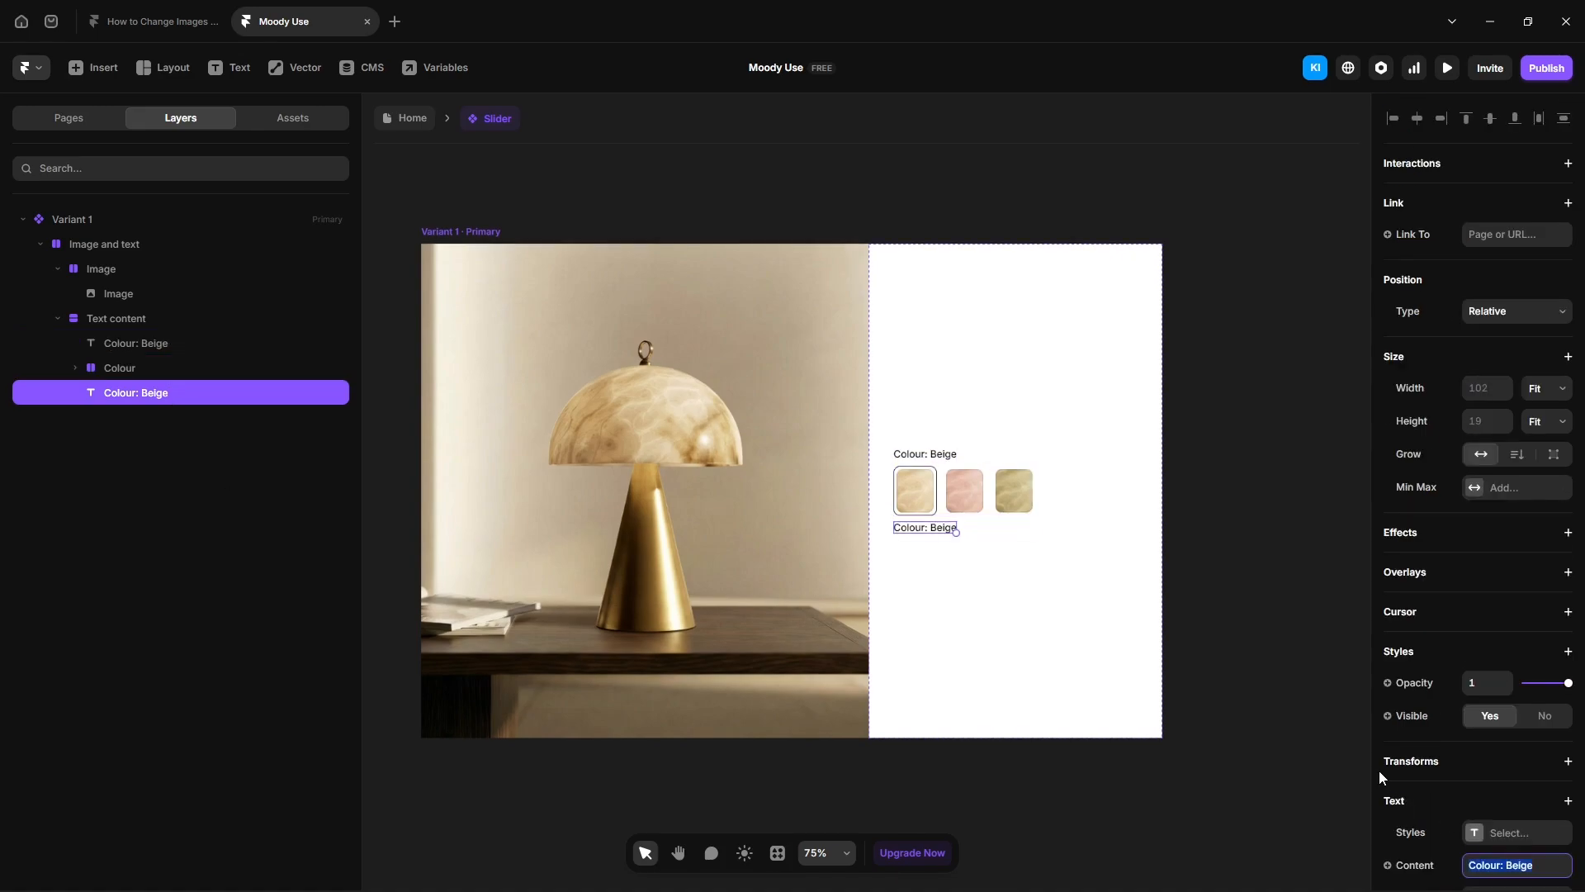
type("Base Type: Cone")
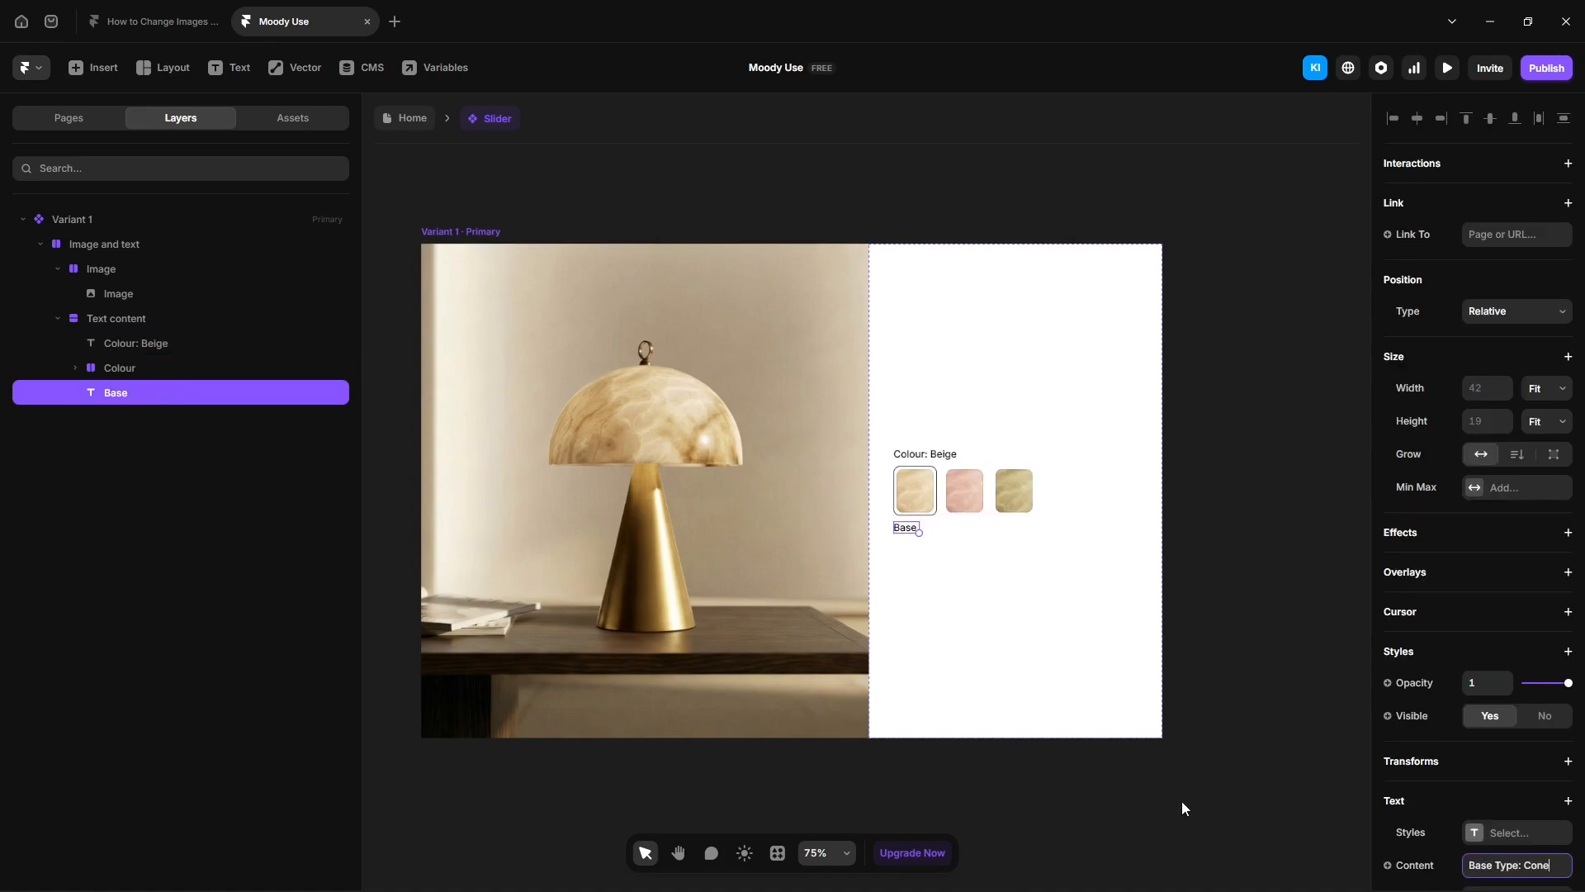
Step: Duplicate the Colour swatch row below the Base Type: Cone label and delete the Khaki swatch from the copy
left_click(149, 368)
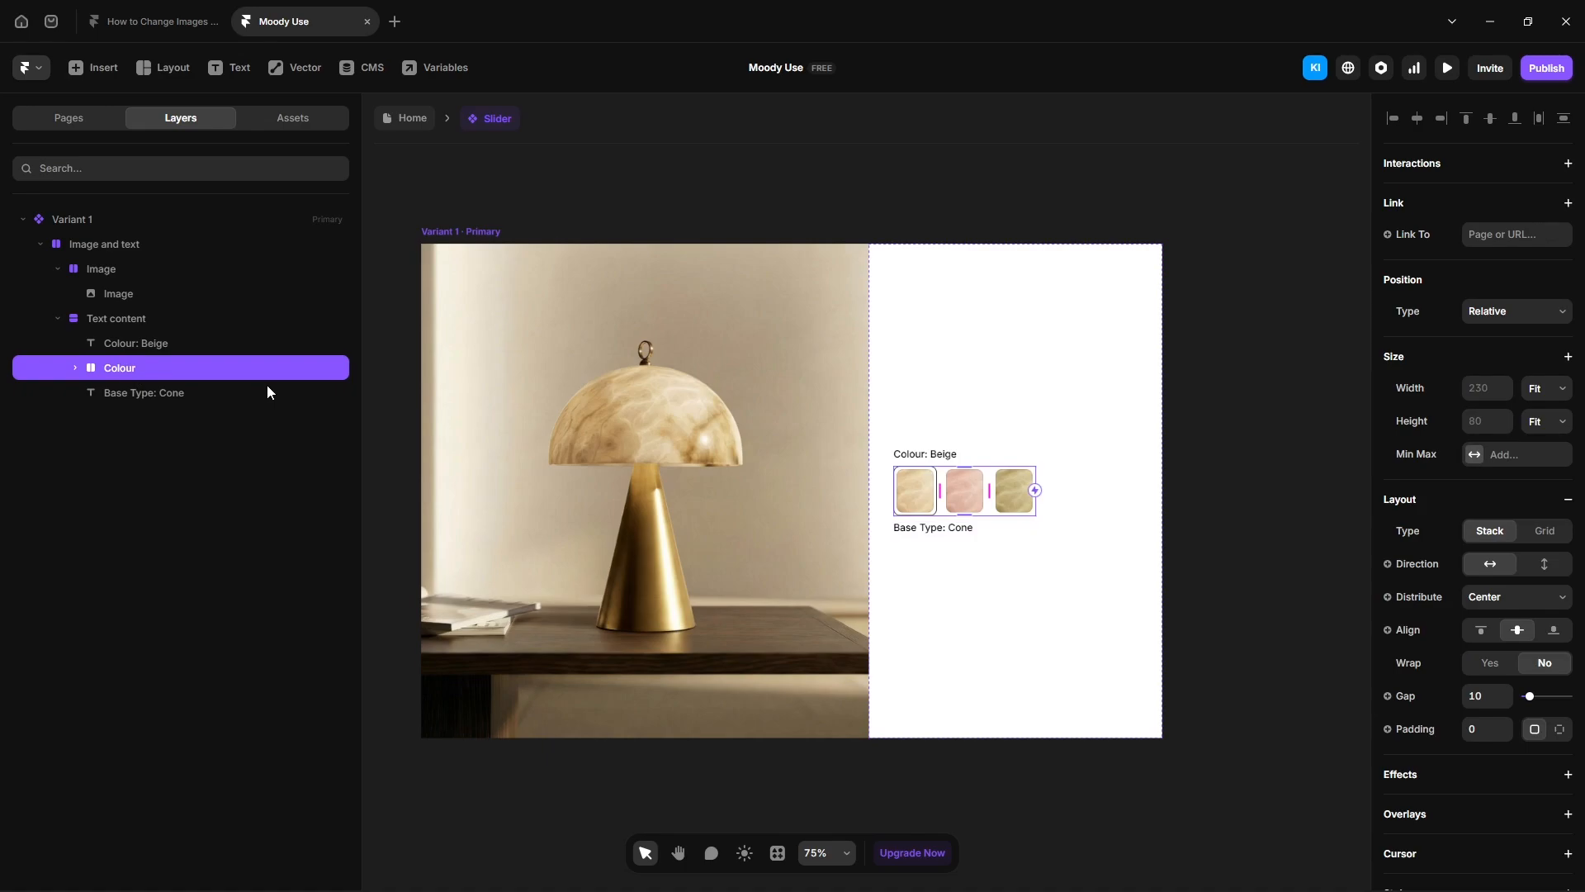
key("ctrl+d")
key("Down")
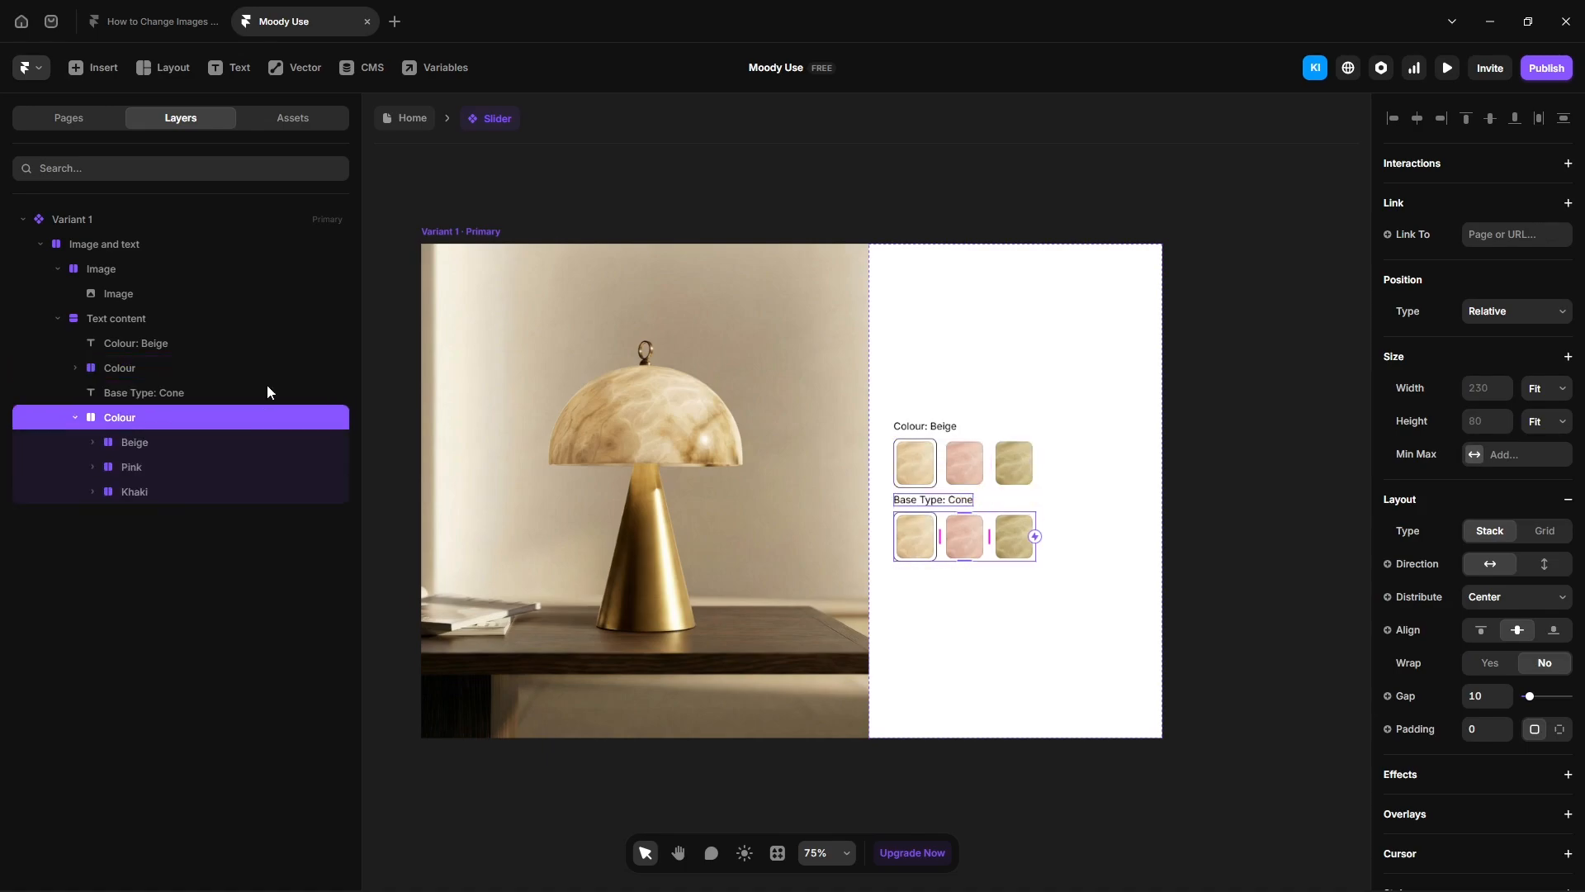
left_click(1093, 664)
left_click(1015, 547, "ctrl")
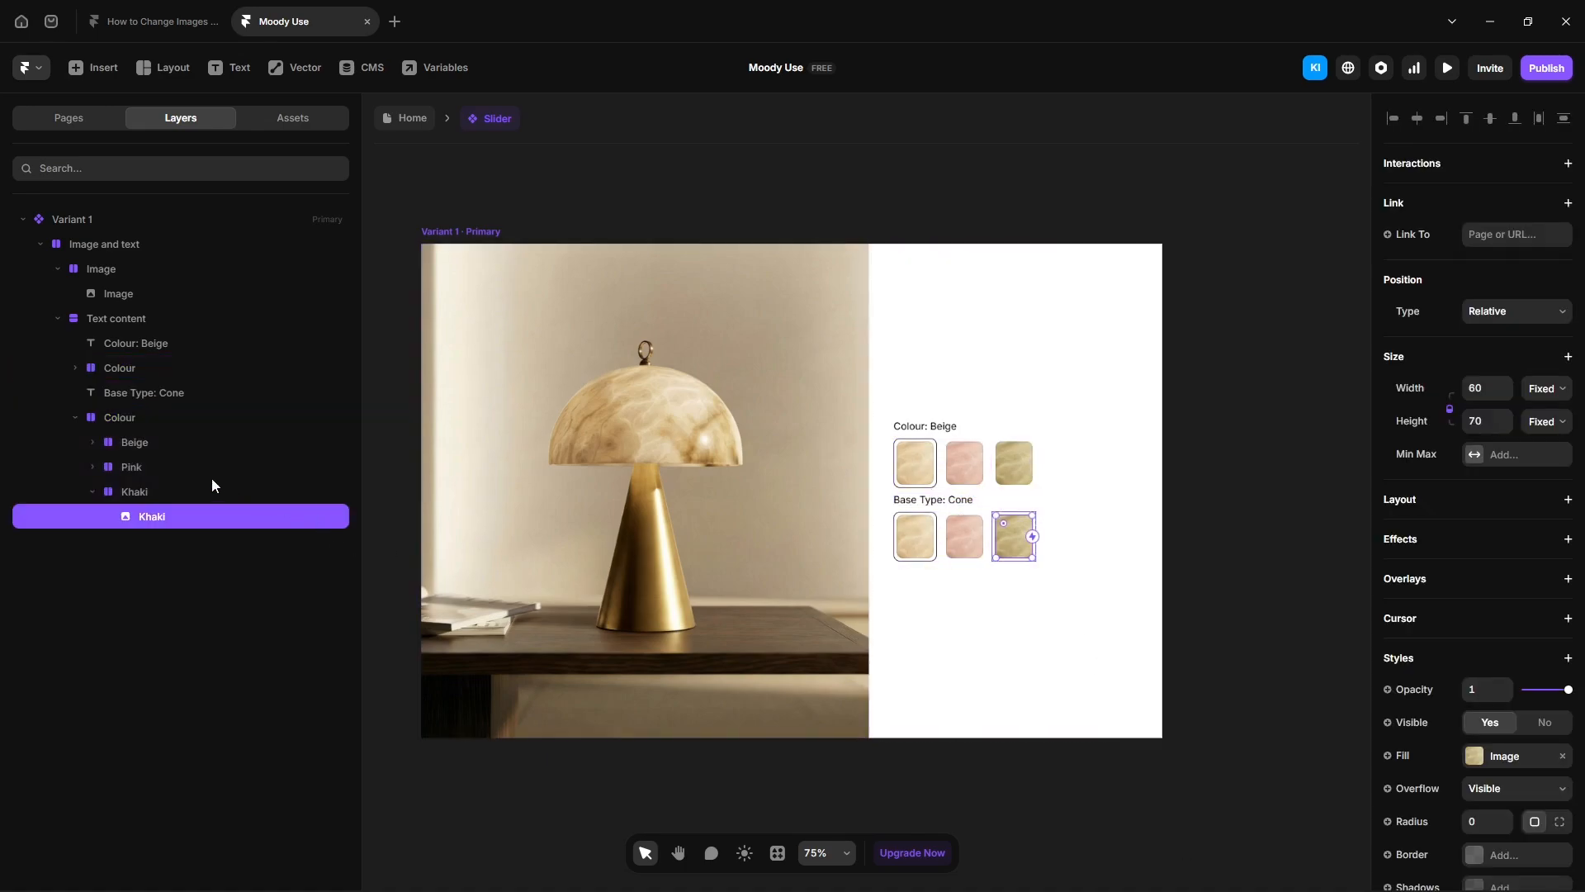
left_click(194, 494)
key("Delete")
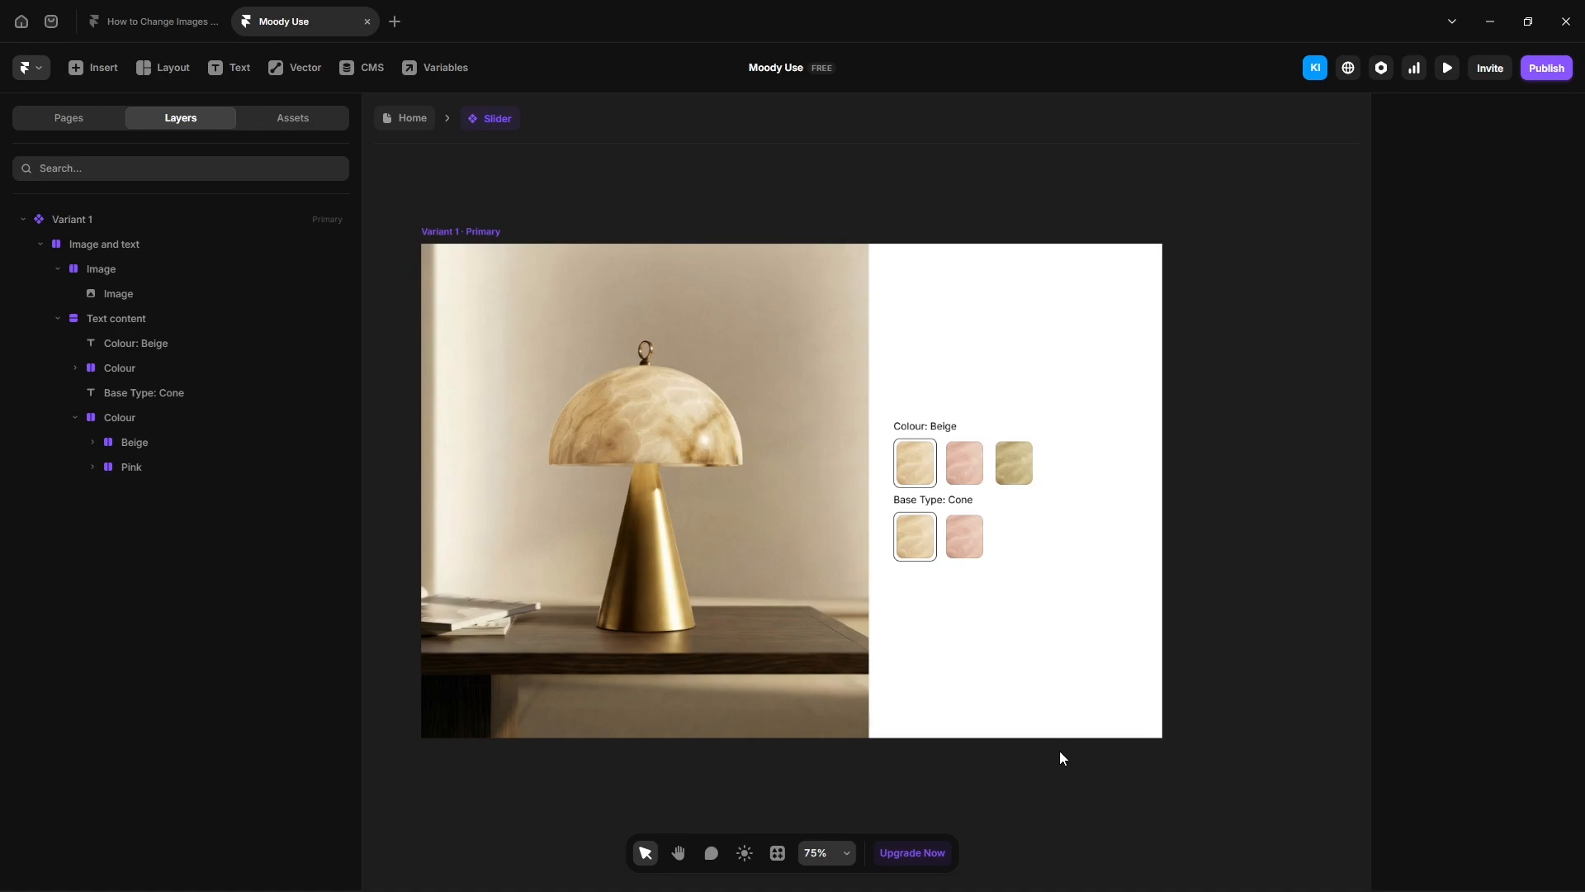
Step: Replace the fill images of the two lower swatches with the cone base image and the cylindrical base image
left_click(914, 540)
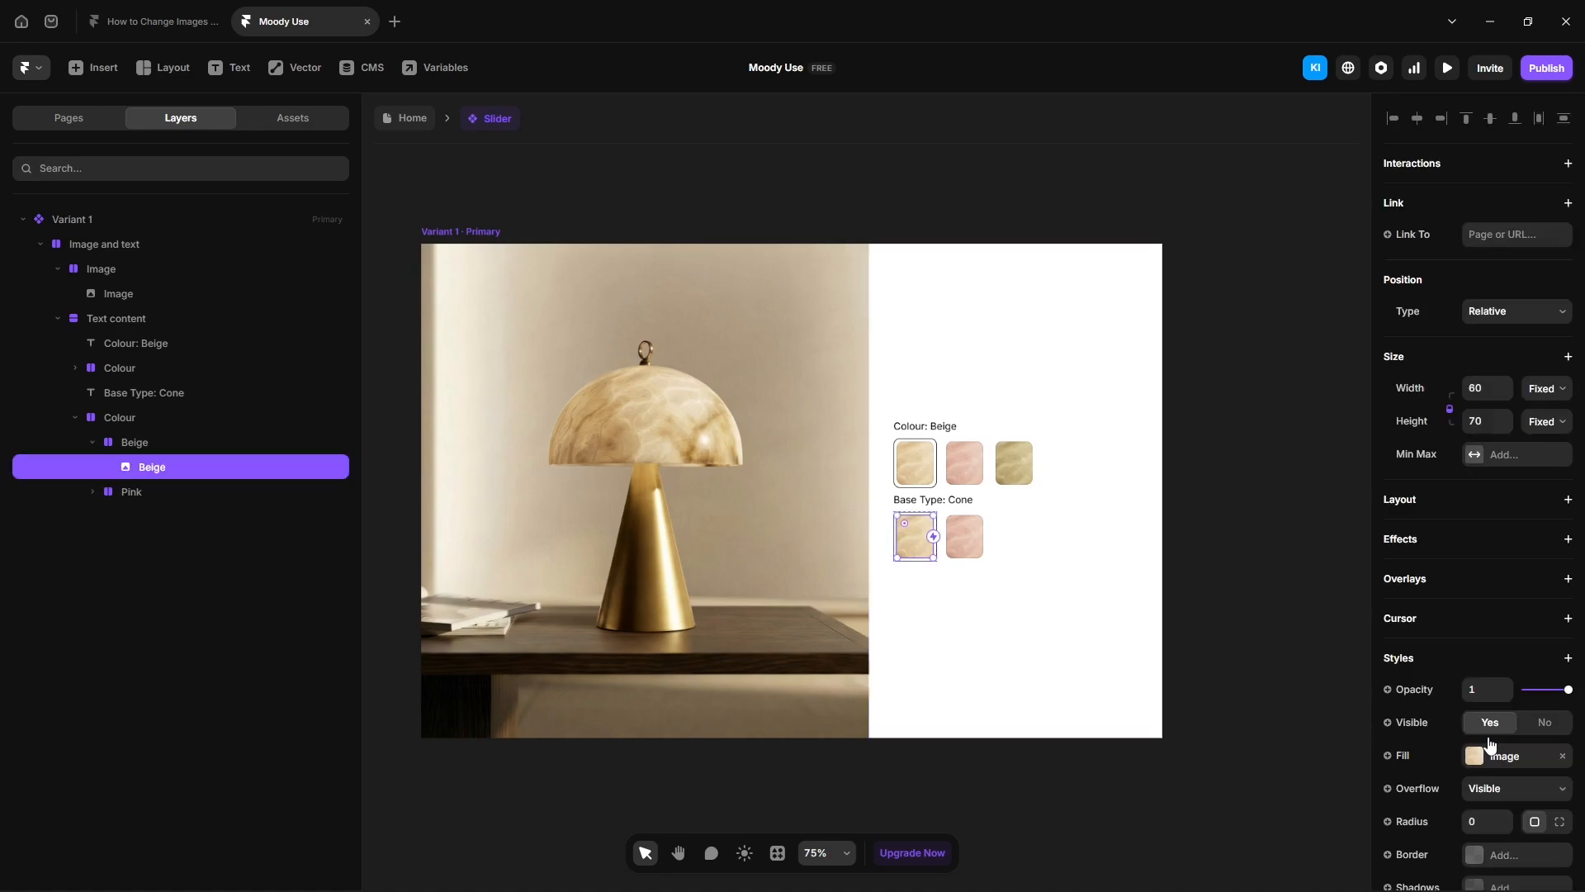
left_click(1493, 757)
left_click_drag(1387, 551, 1257, 598)
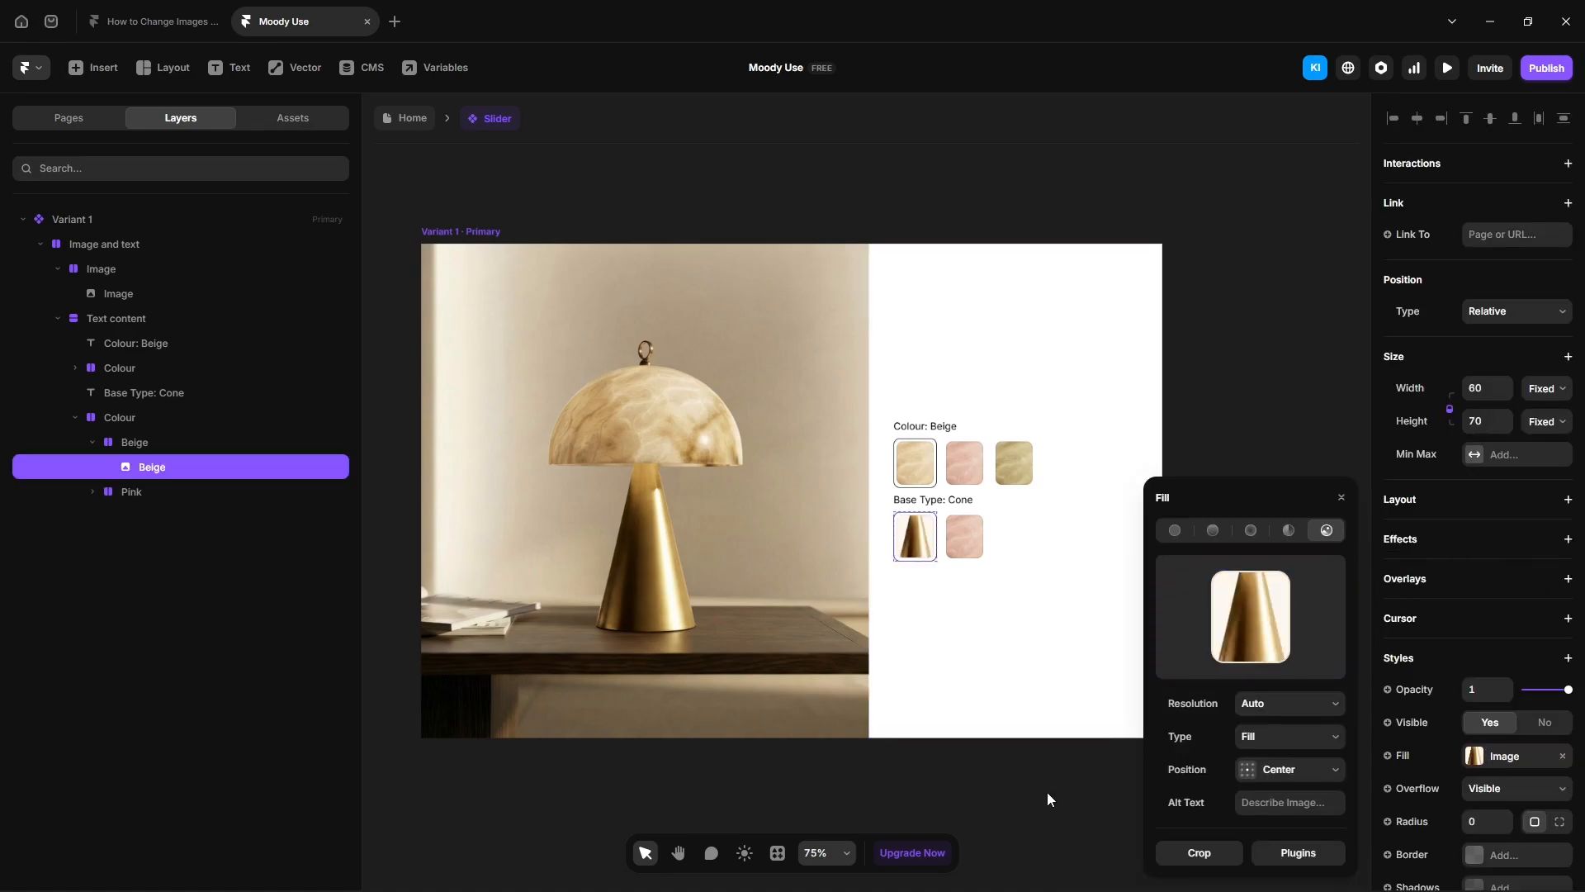
double_click(968, 546)
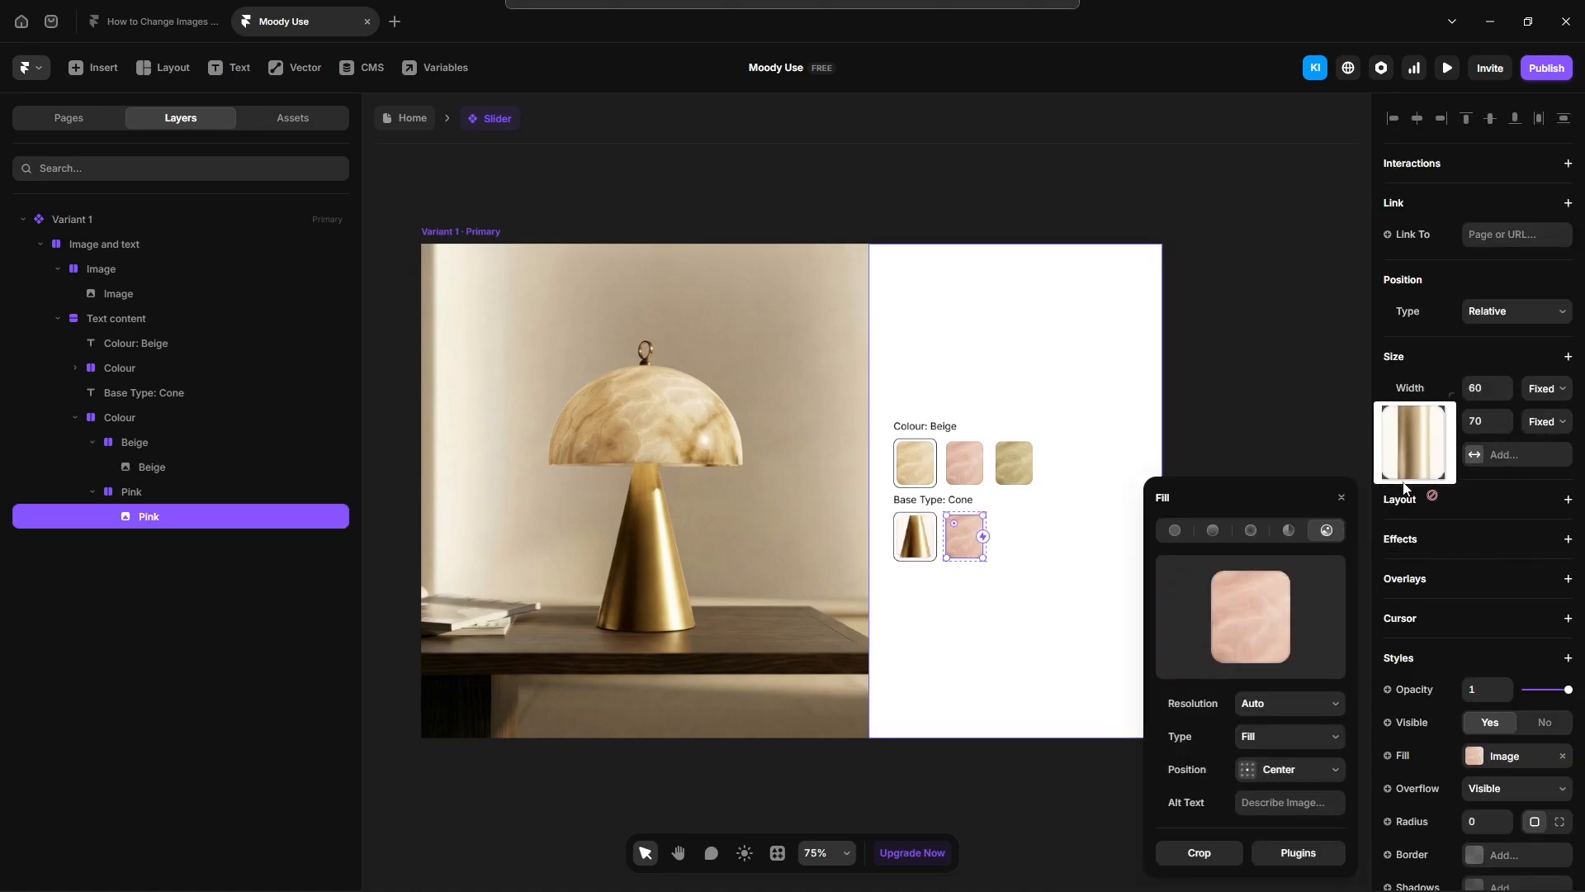
left_click_drag(1414, 481, 1282, 621)
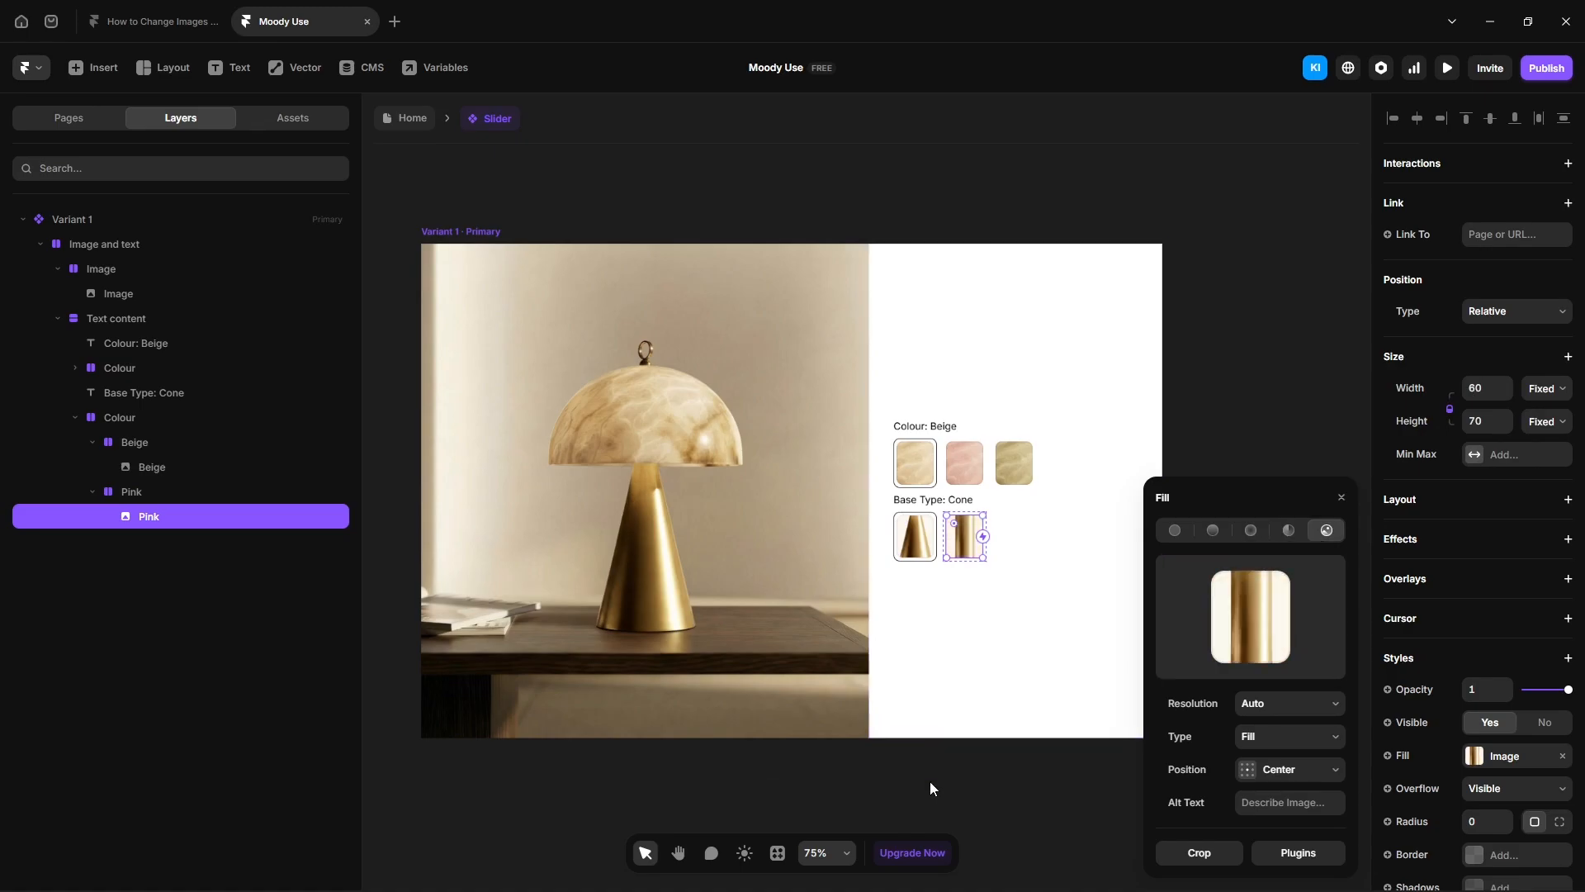
left_click(931, 786)
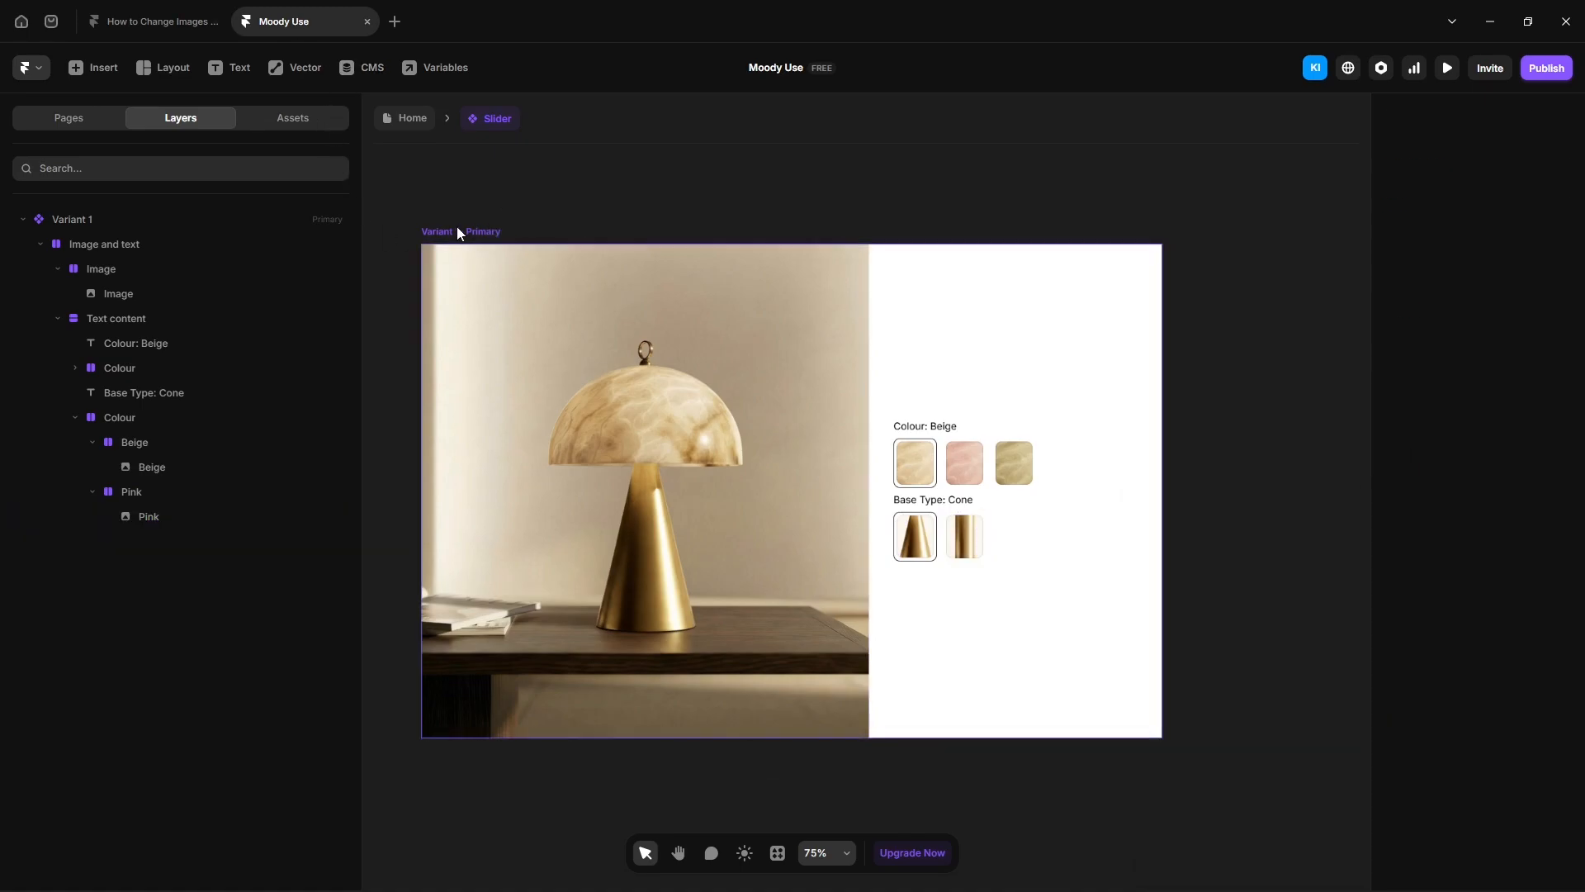
Step: Rename the primary variant as "Light Cone Beige"
left_click(87, 222)
double_click(86, 220)
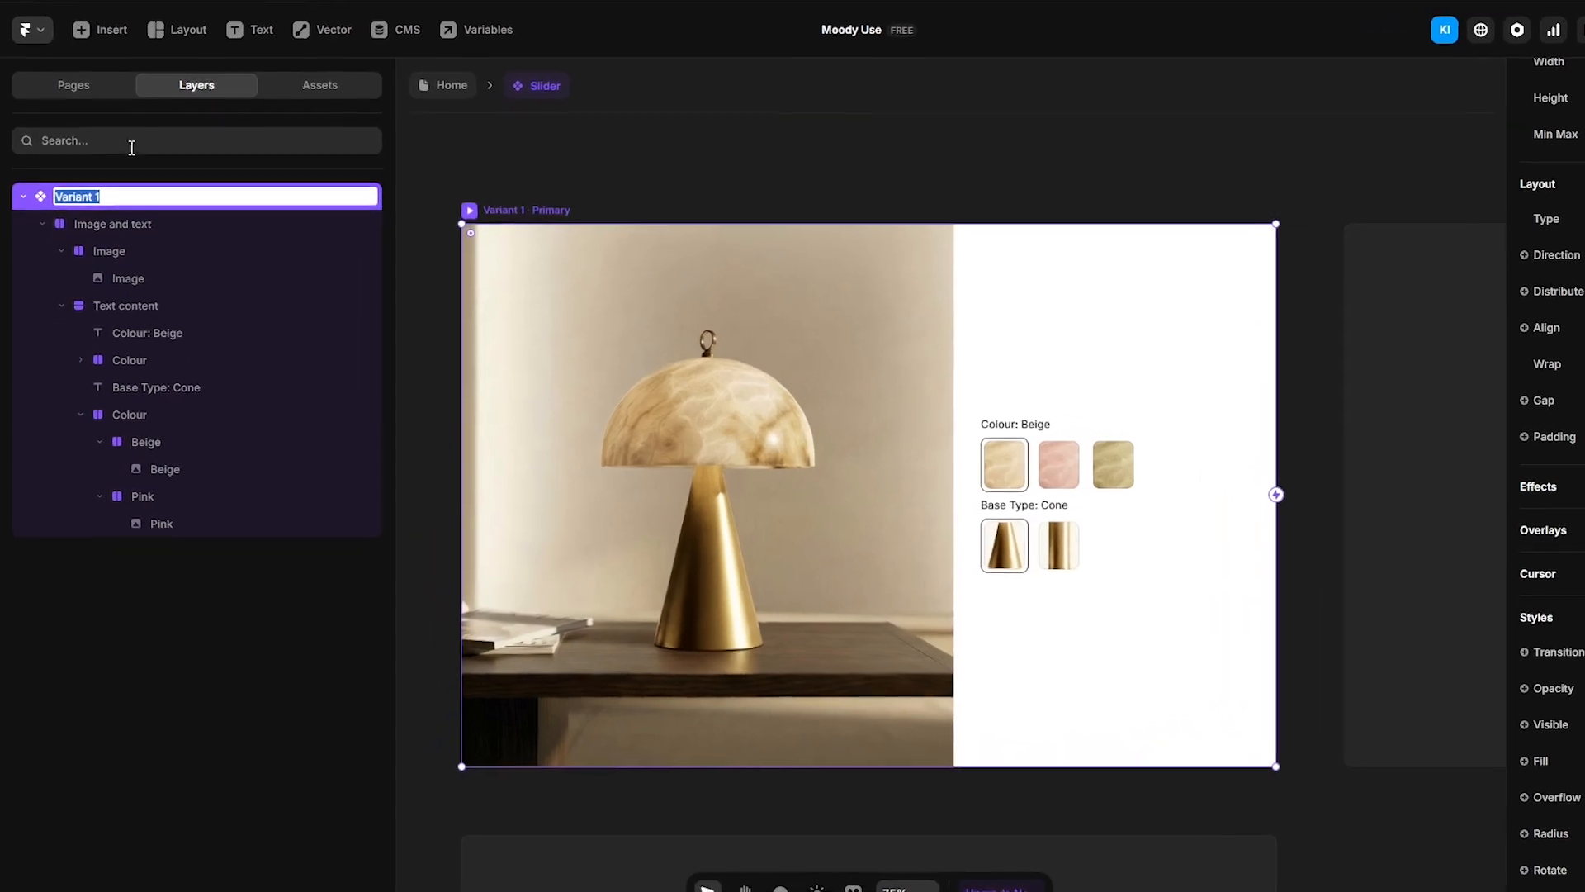
type("Light ")
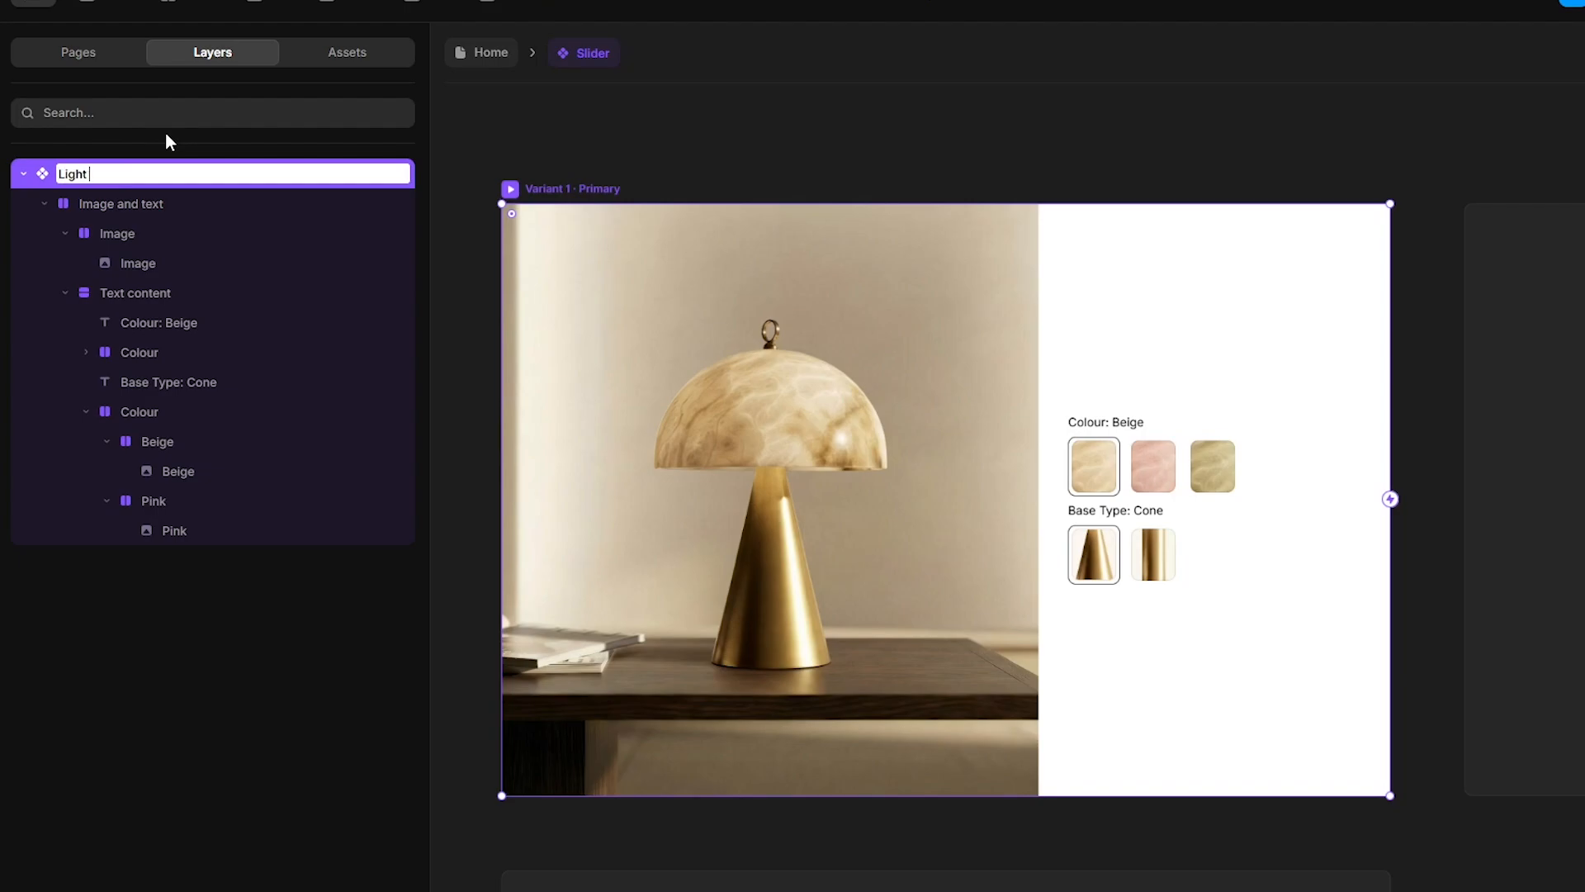
type("Cone Beige")
key("Return")
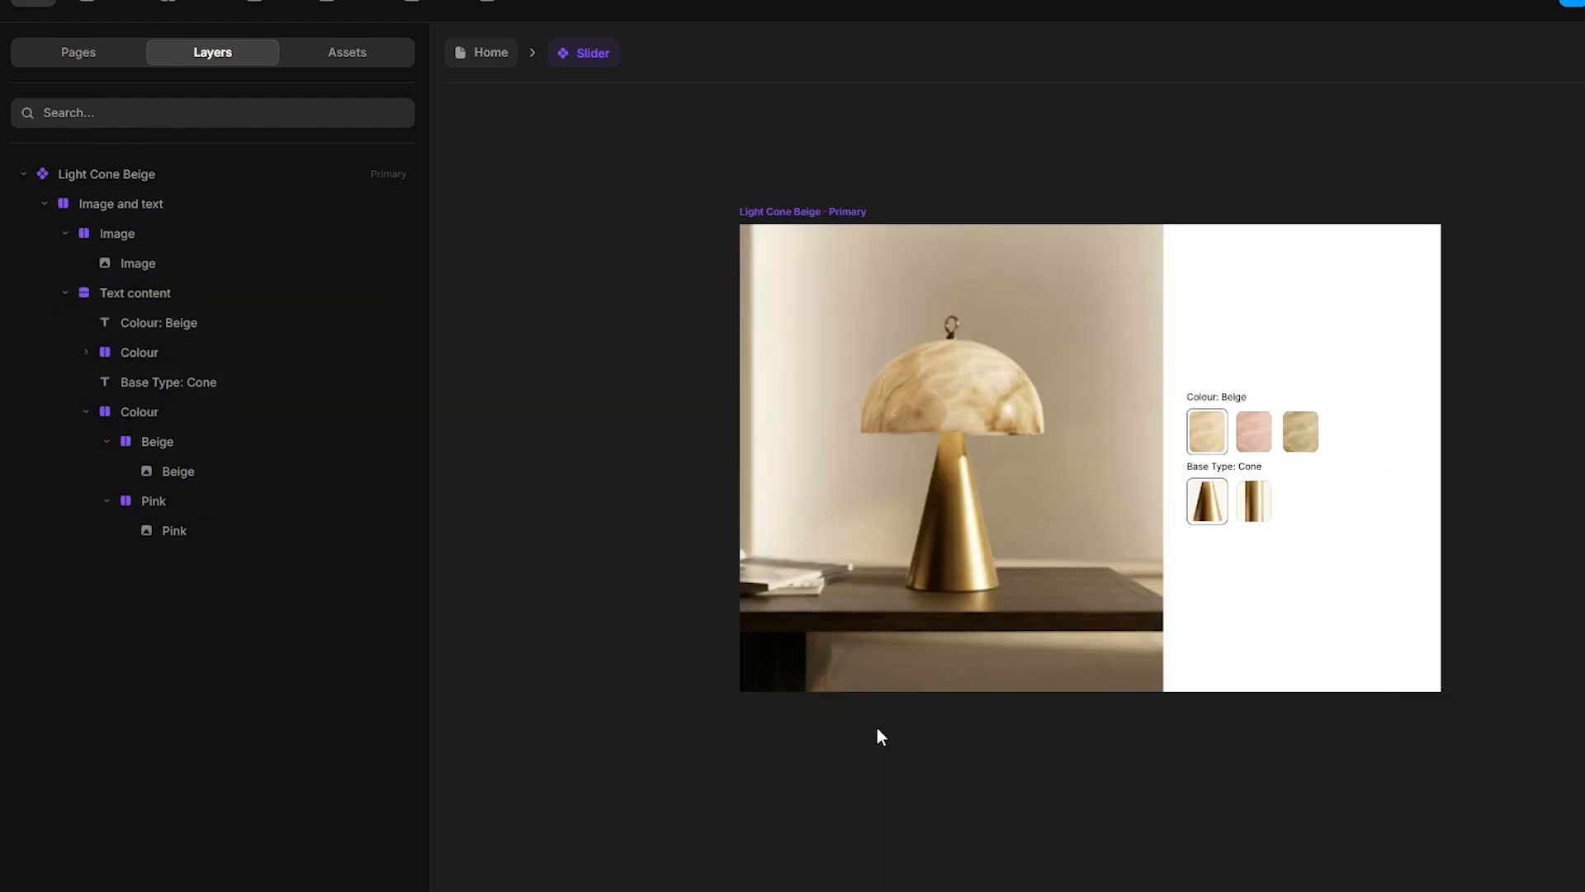
Step: Add a "See dimensions" text below the variant on the canvas and colour it white, FFFFFF
key("t")
left_click(890, 730)
type("See dimensions")
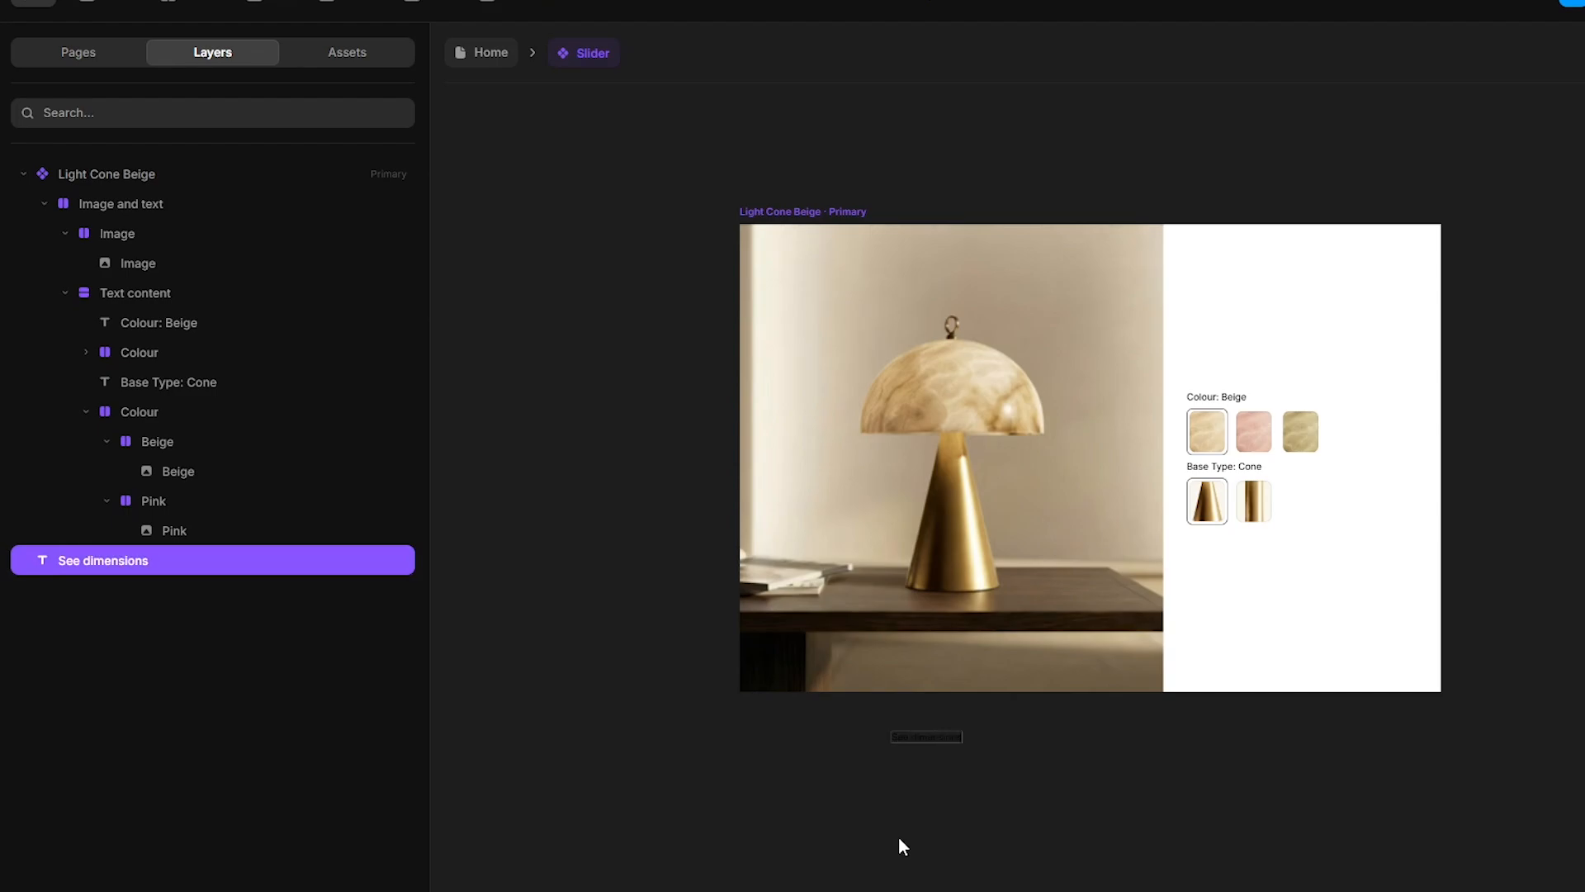
key("ctrl+a")
left_click(1455, 888)
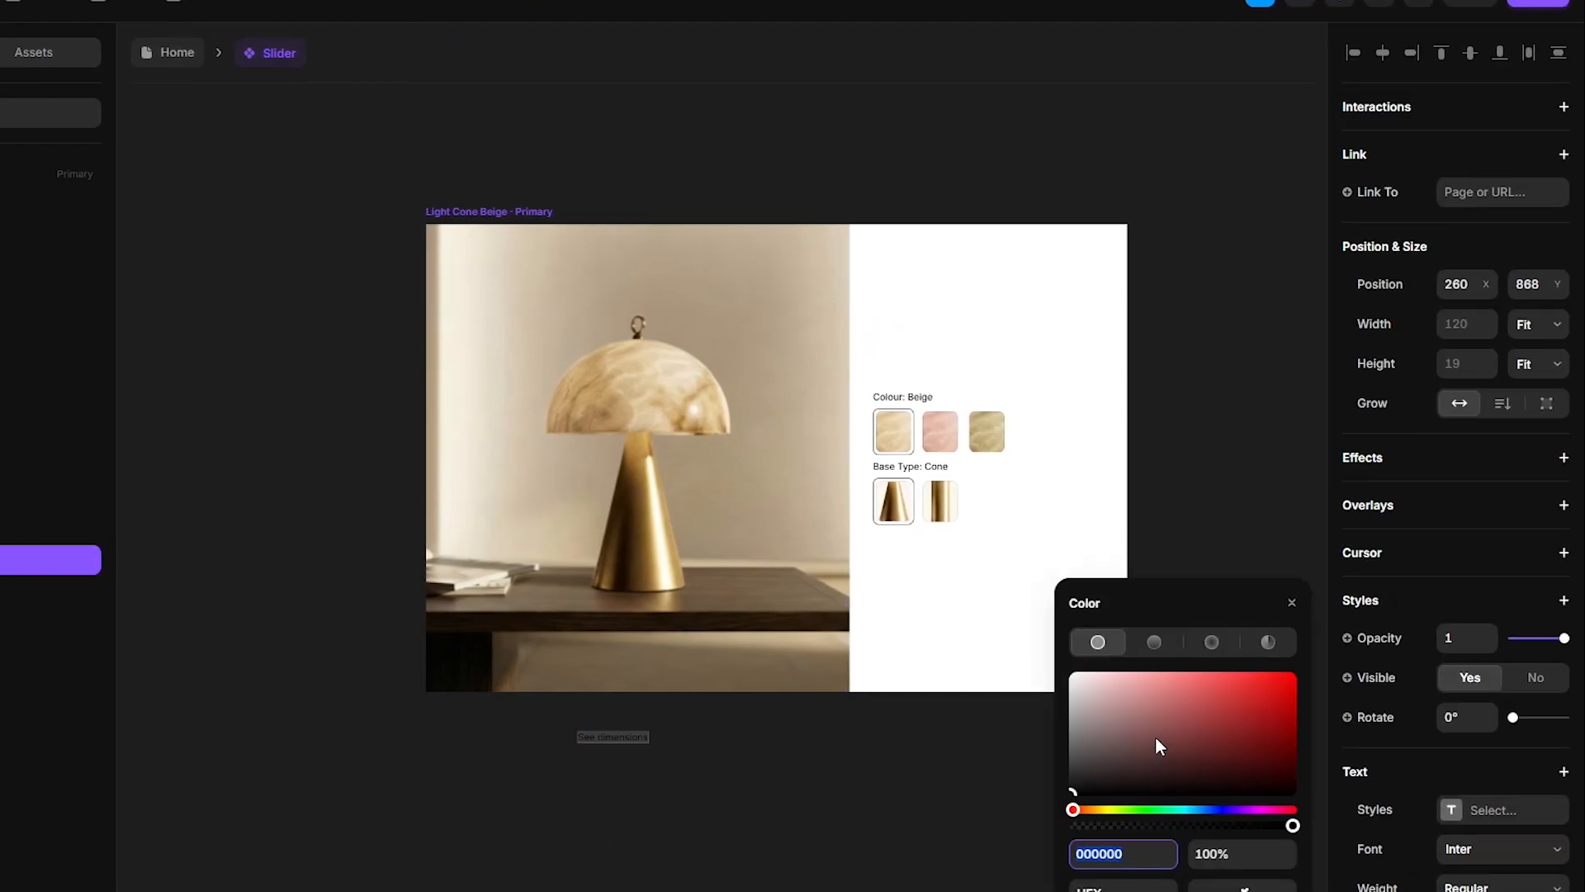
left_click_drag(1156, 738, 1053, 672)
Step: Reduce the letter spacing of the See dimensions text by two increments
scroll(1420, 790, "down", 2)
left_click(1461, 812)
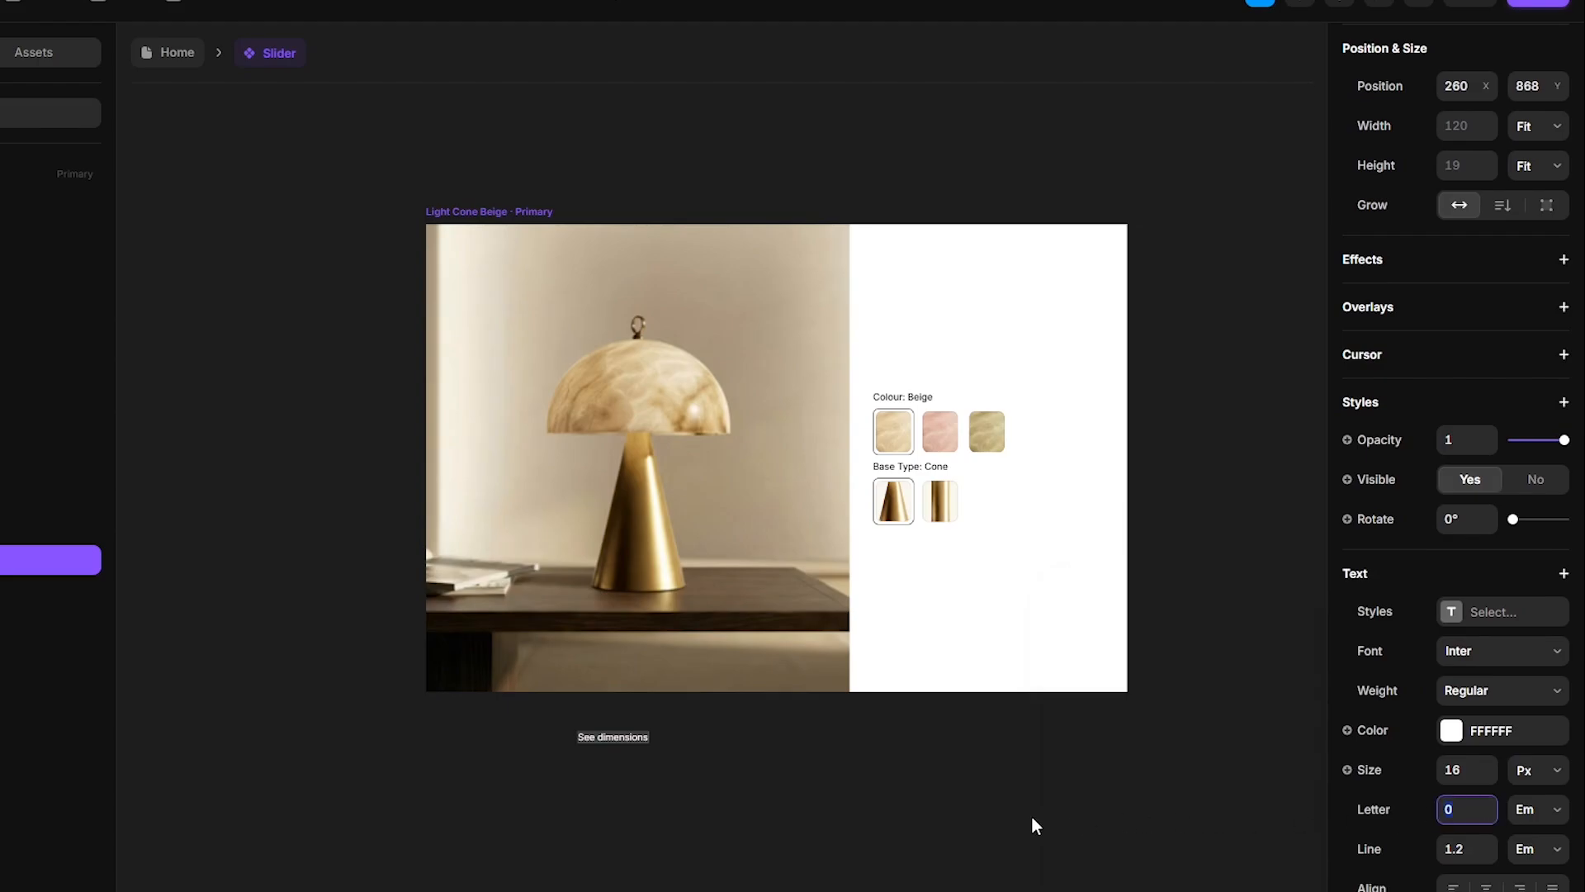
key("Down")
key("Down")
key("Return")
scroll(612, 754, "up", 6)
left_click(996, 758)
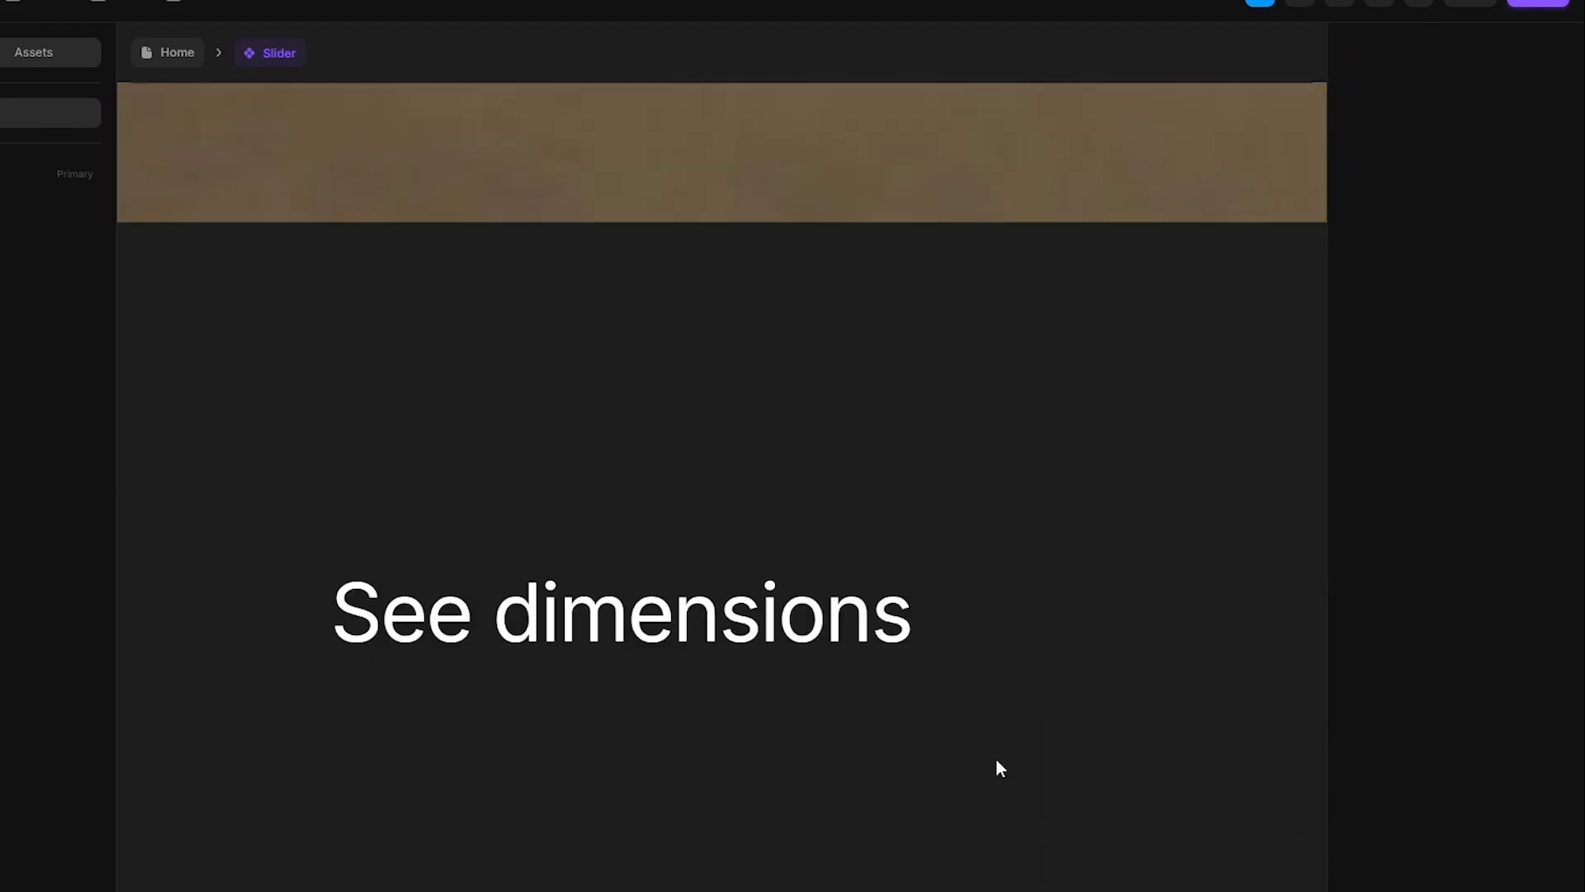
Step: Draw a frame beside the See dimensions text, size it 30 by 15 and round its corners to a radius of 8
key("f")
left_click_drag(976, 592, 1073, 682)
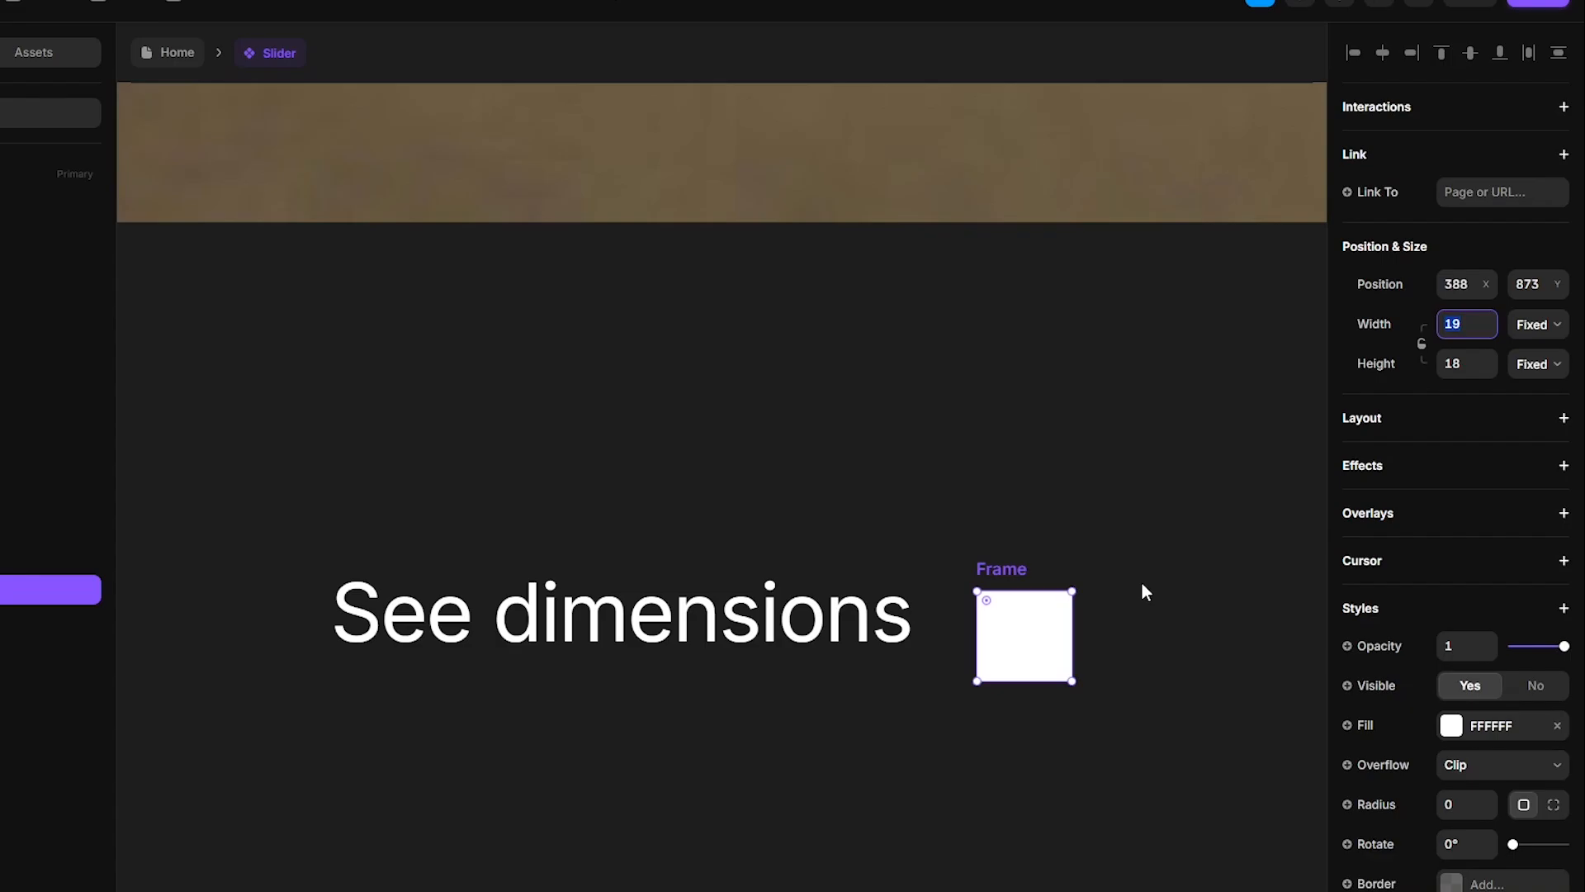
type("30")
key("Tab")
type("15")
key("Return")
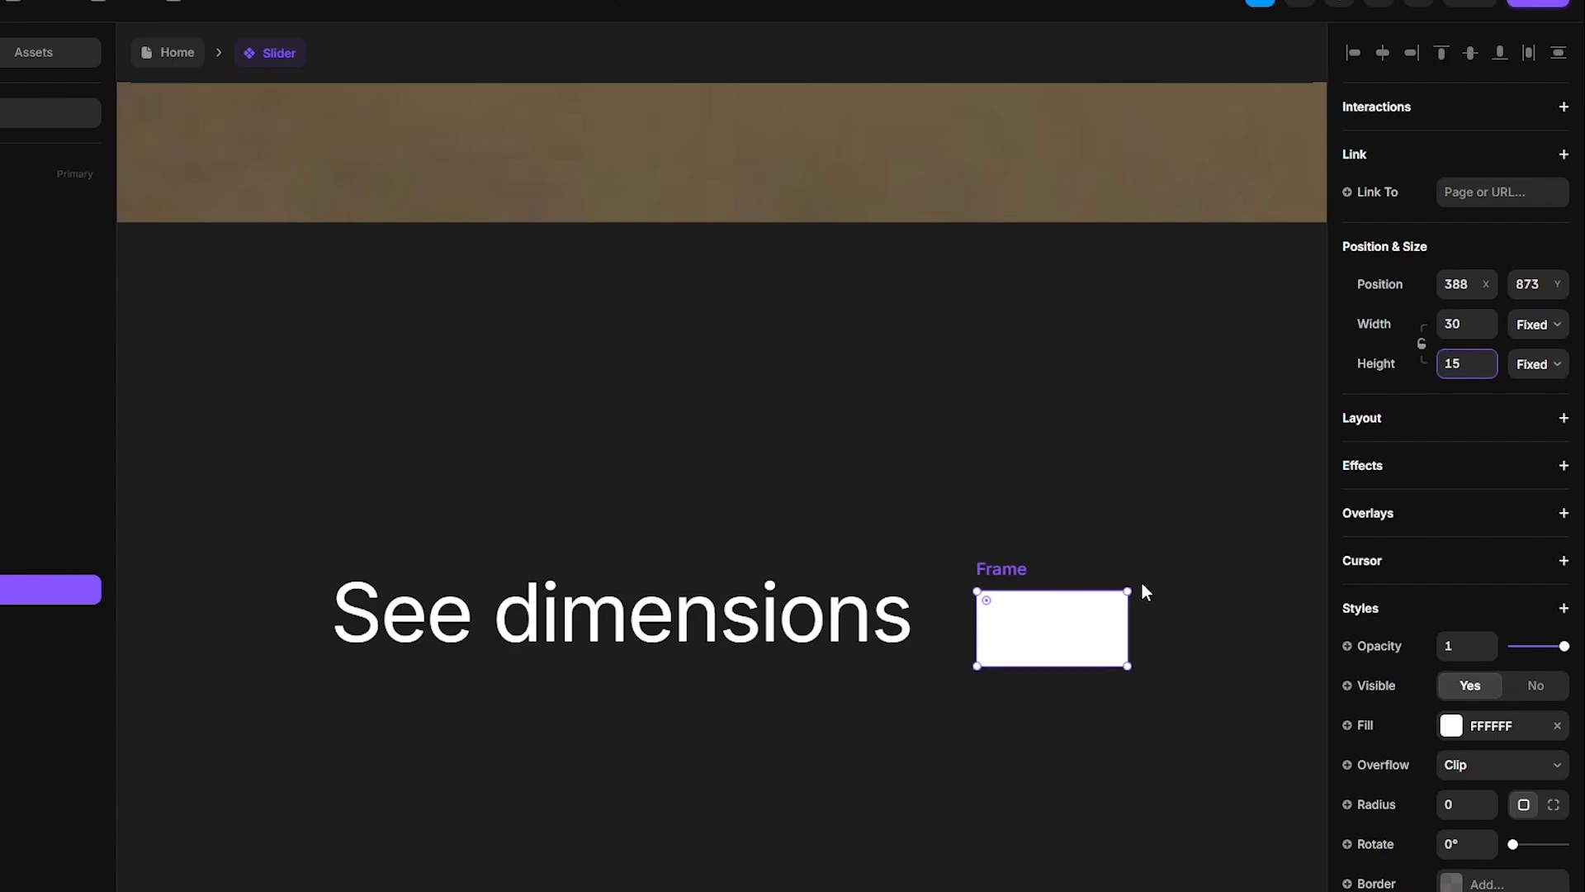
left_click_drag(993, 599, 1013, 628)
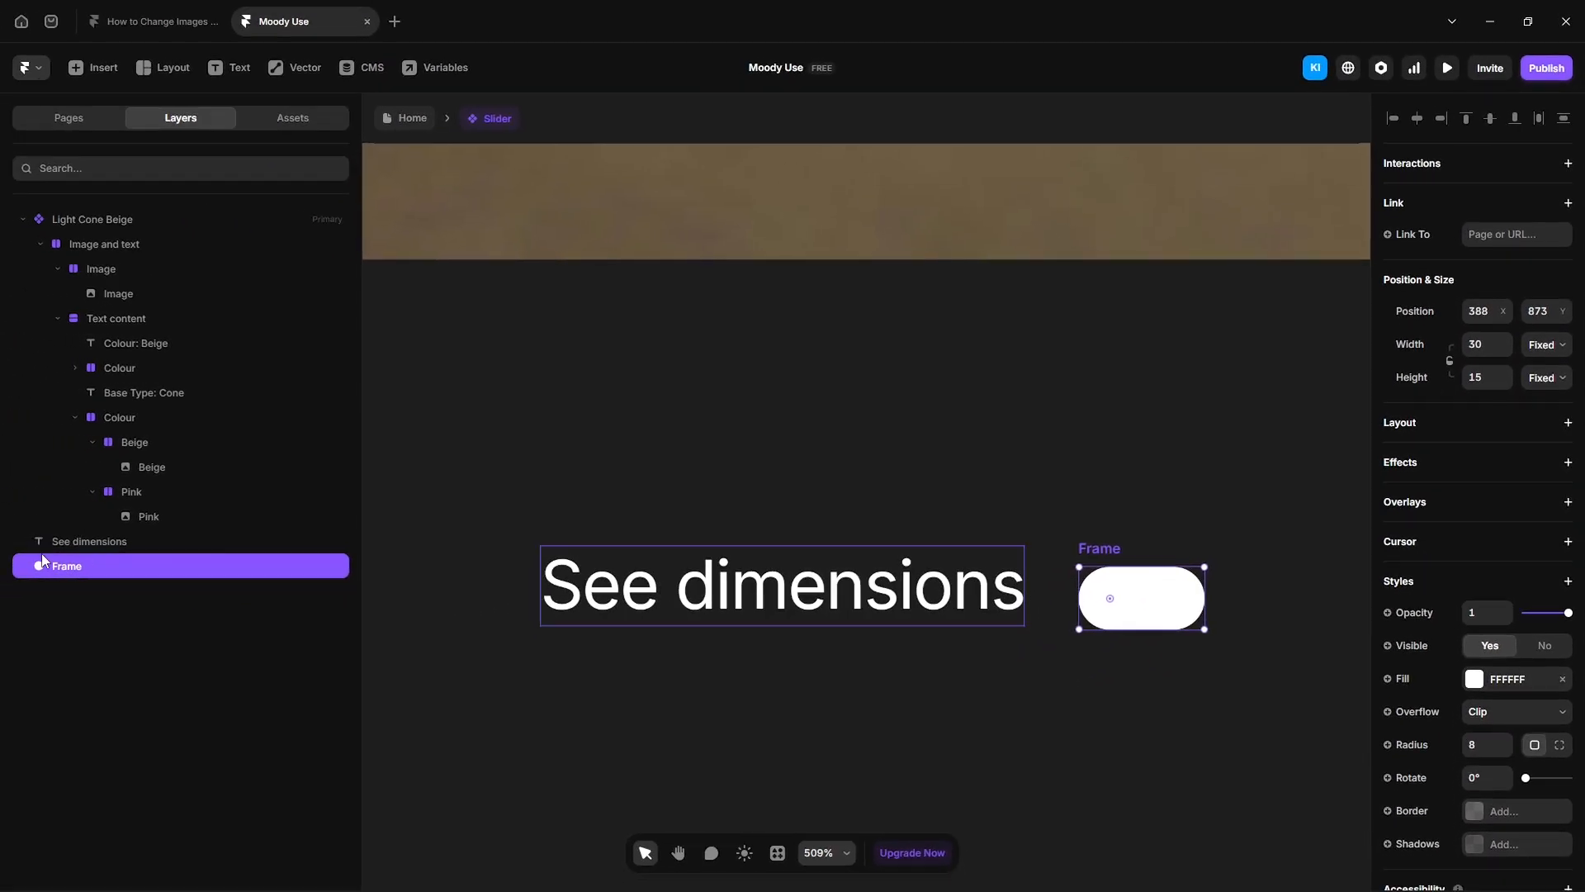
Step: Rename the pill-shaped frame as "Icon" and give it a stack layout
double_click(74, 567)
type("Icon")
key("Return")
left_click(1411, 430)
scroll(1445, 742, "down", 3)
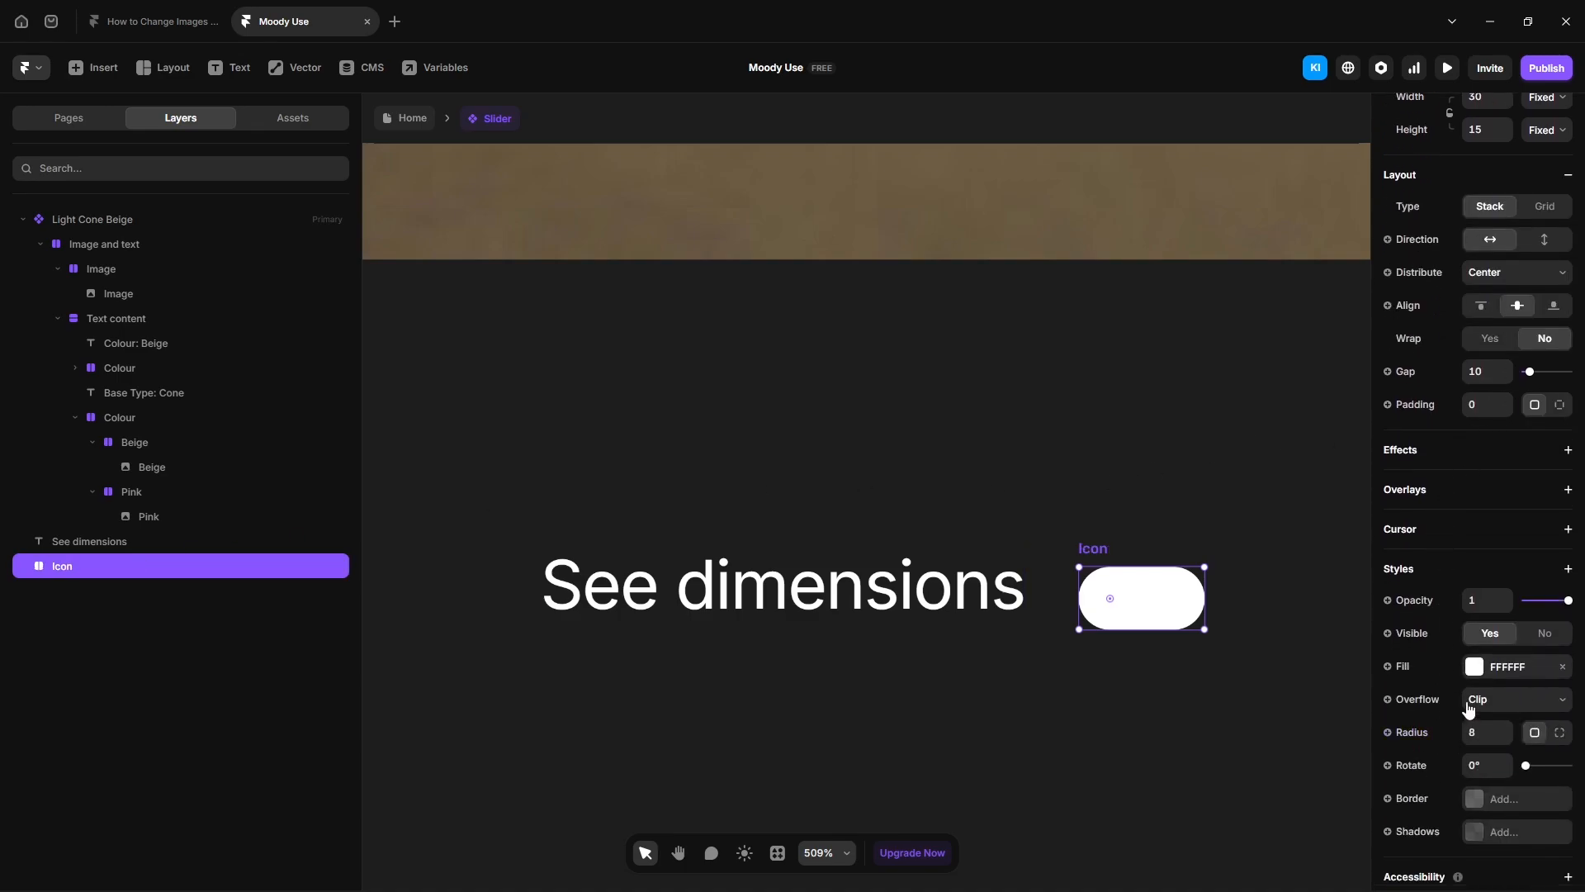
Step: Change the Icon frame's fill from white to a mid grey
left_click(1475, 666)
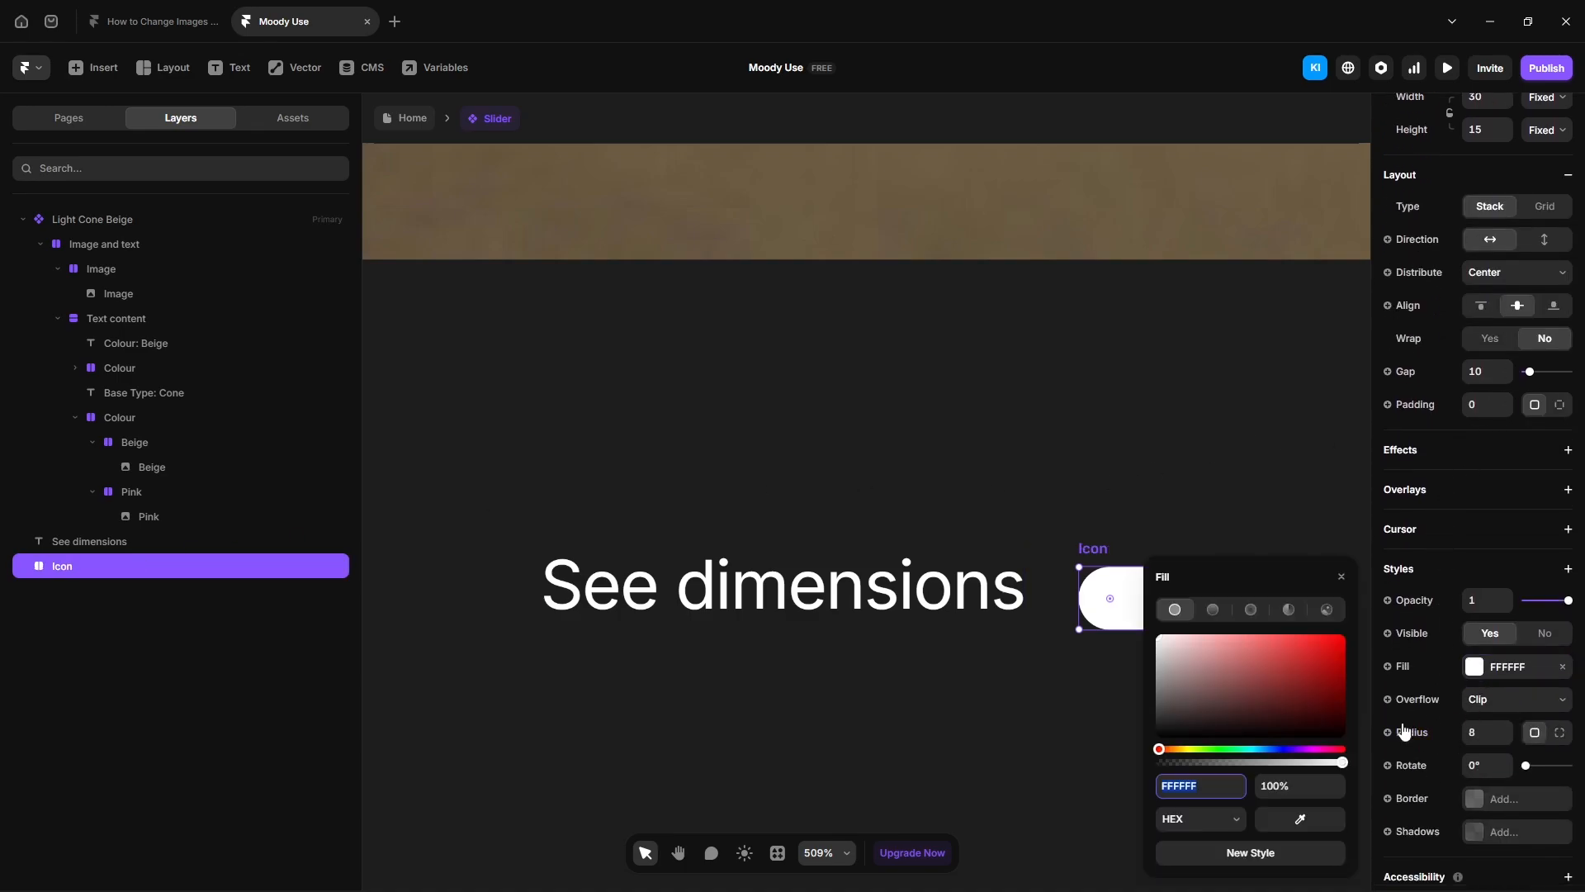
key("Return")
left_click(840, 755)
Step: Draw a small frame inside the grey Icon pill and size it 15 by 15
key("f")
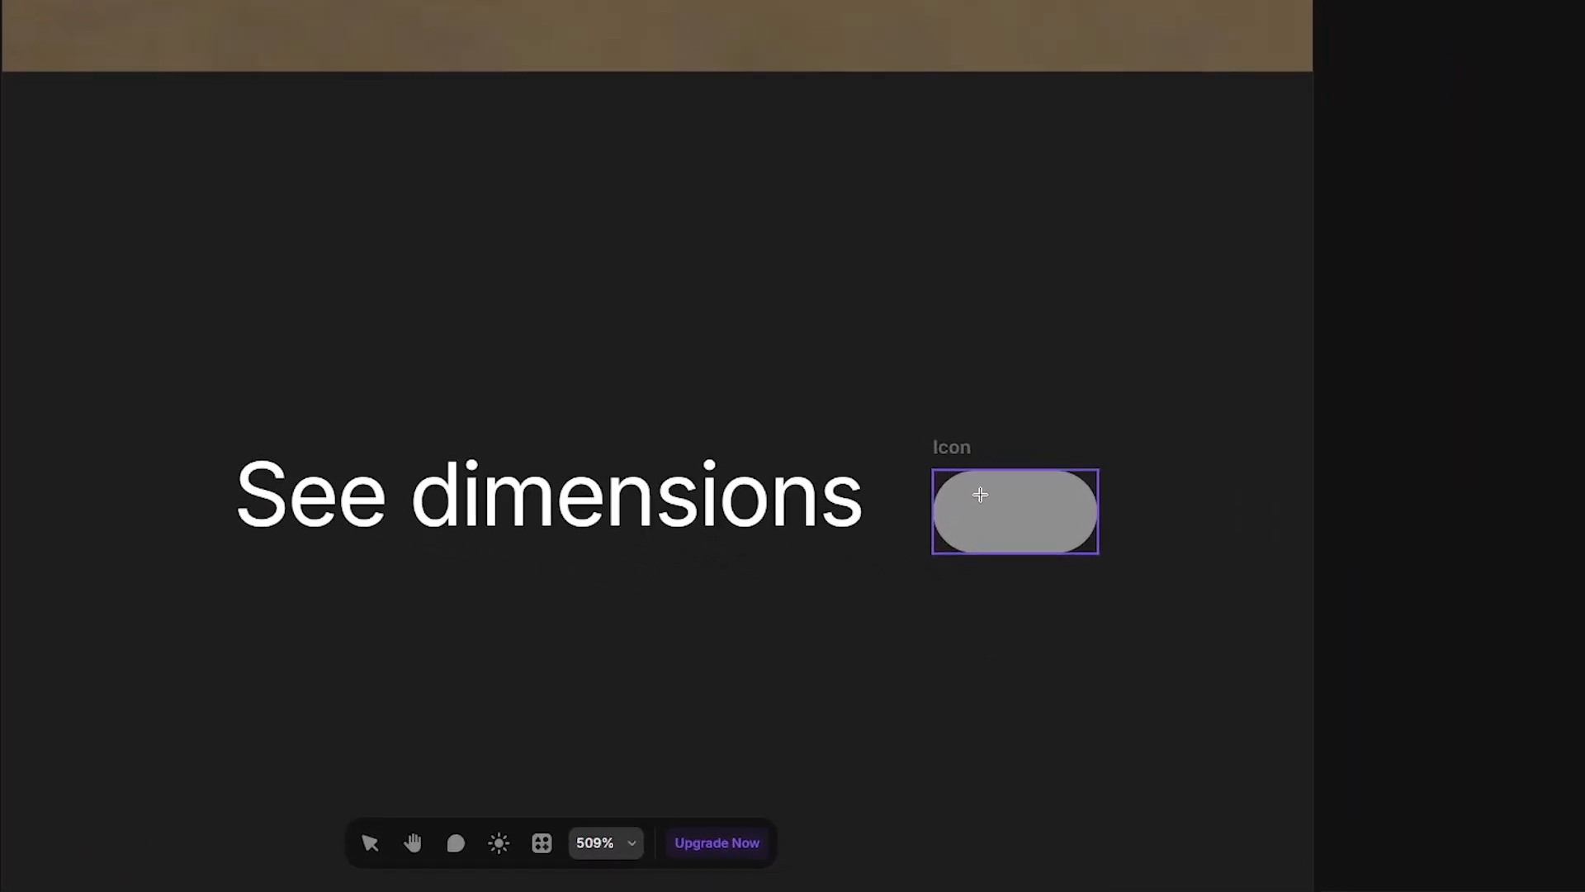
left_click_drag(1116, 586, 1141, 613)
left_click(1457, 237)
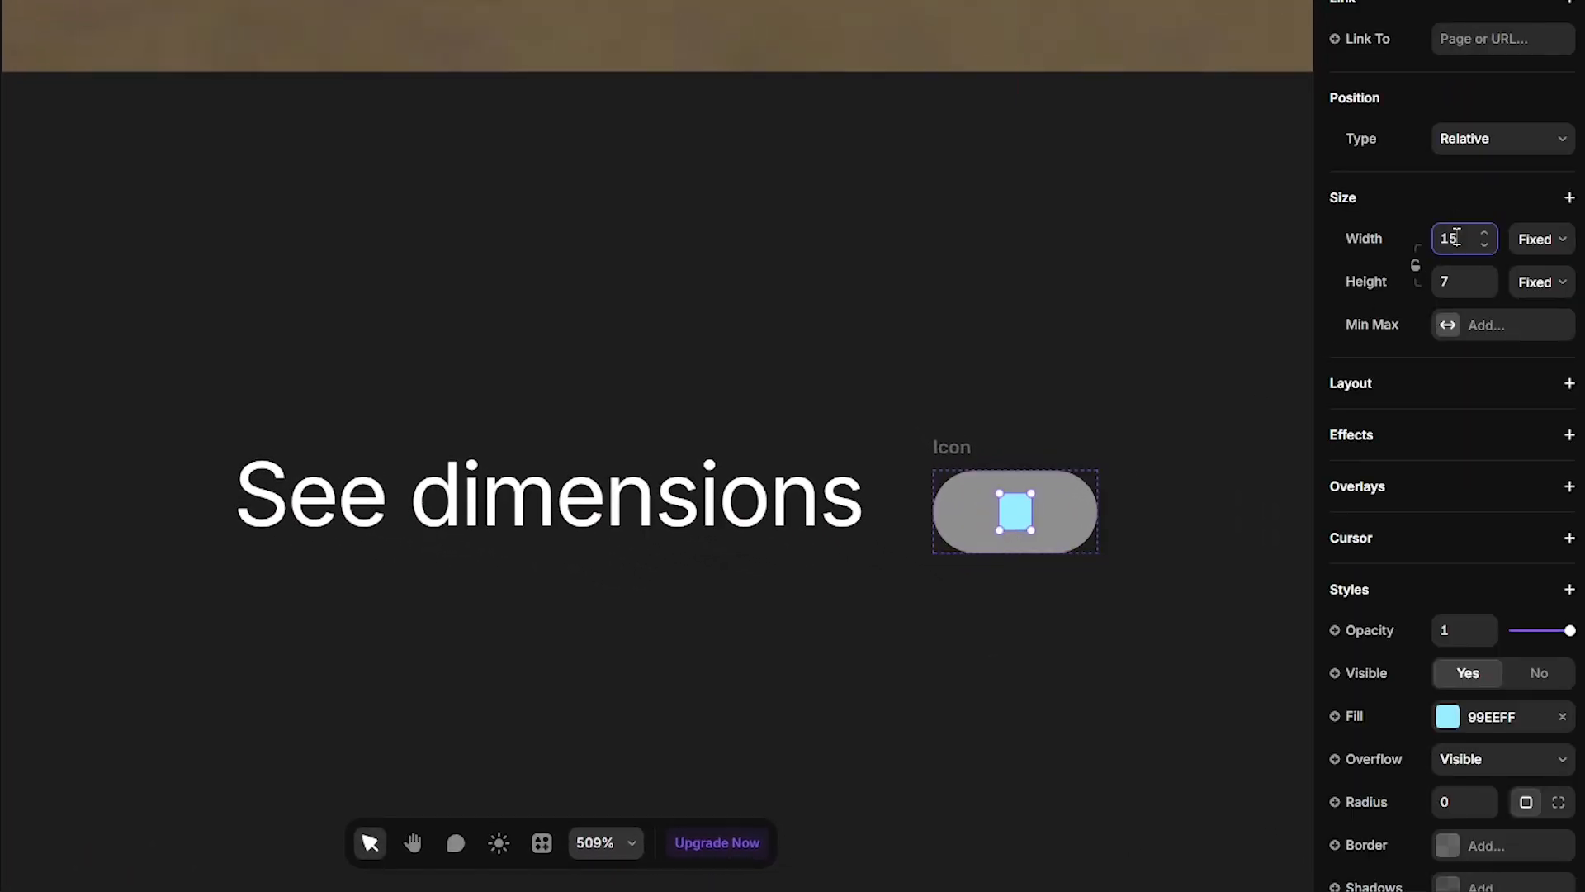
key("Tab")
type("15")
key("Return")
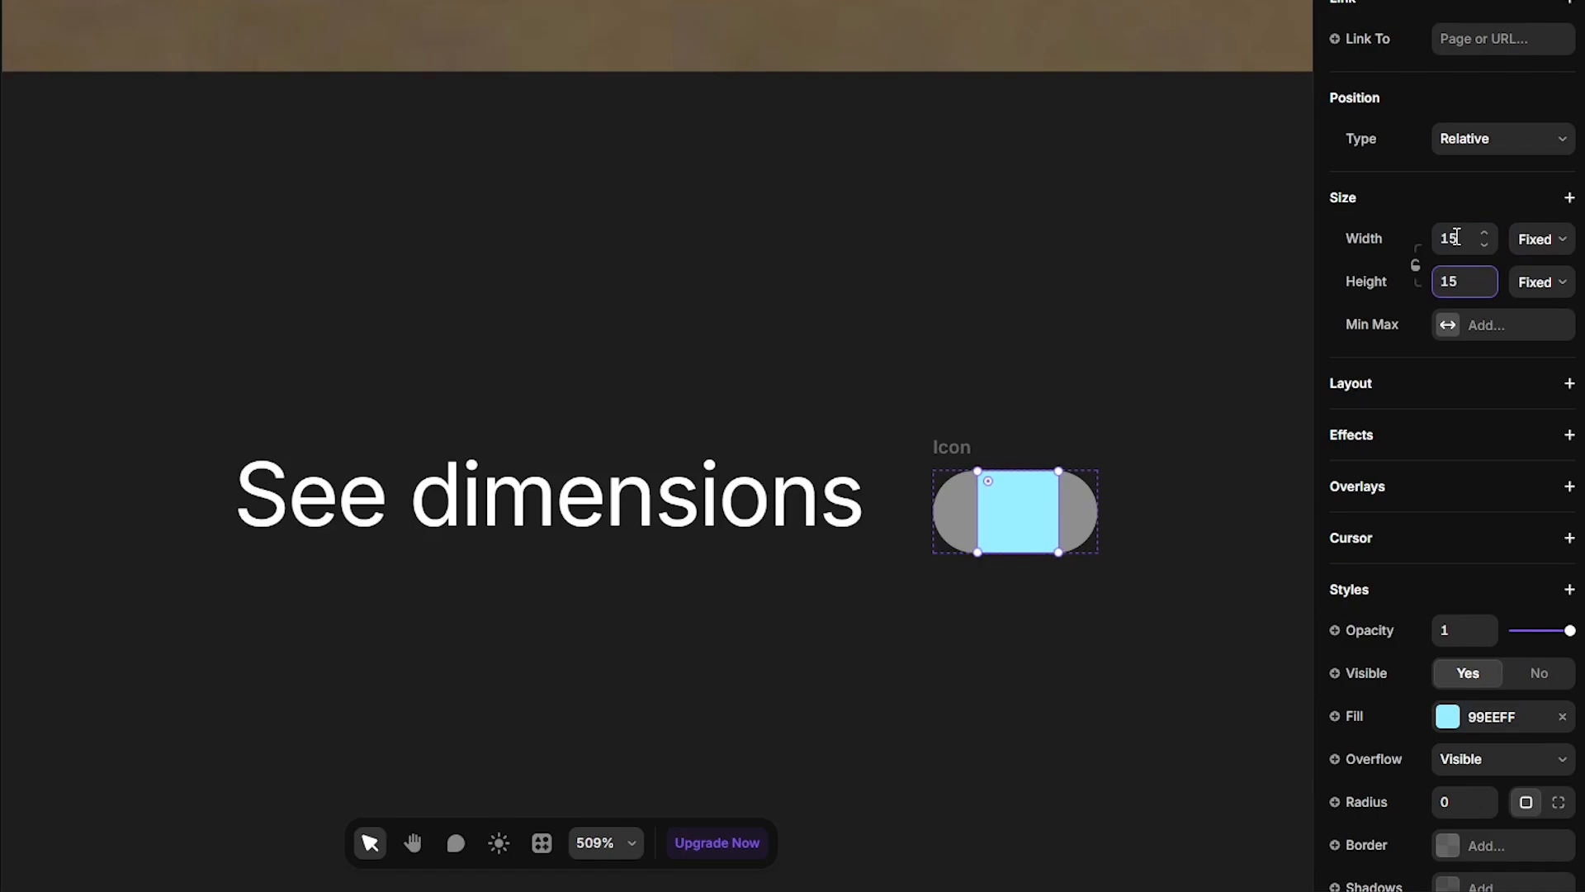
Step: Round the inner frame's corners to a radius of 8 and set its fill to near-white FCFCFC
left_click_drag(988, 480, 1033, 544)
left_click(1452, 716)
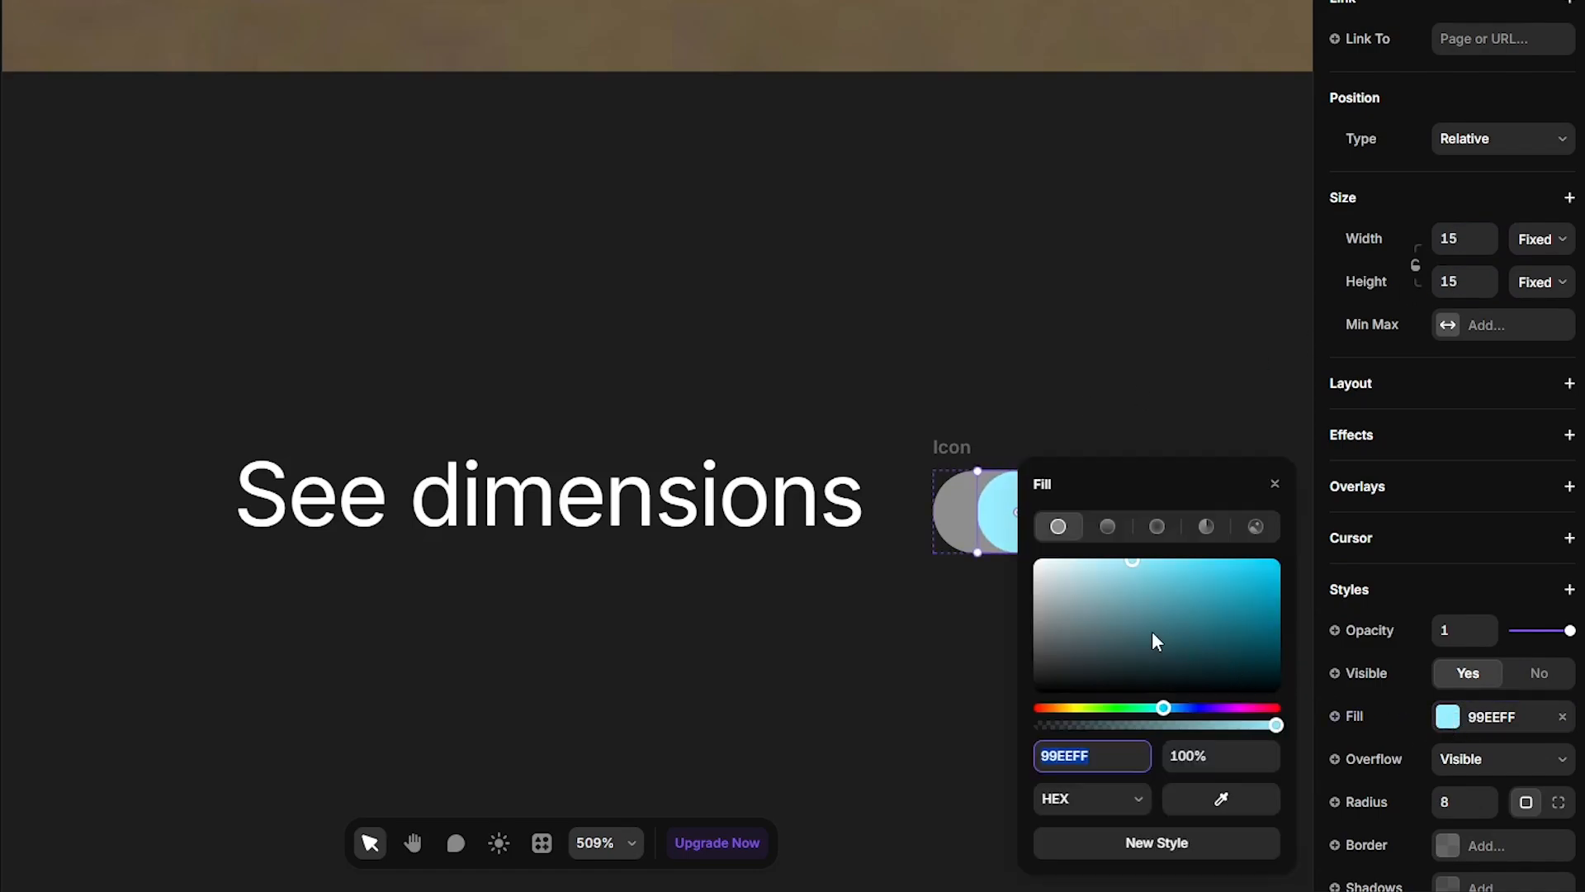
left_click_drag(1155, 642, 1017, 559)
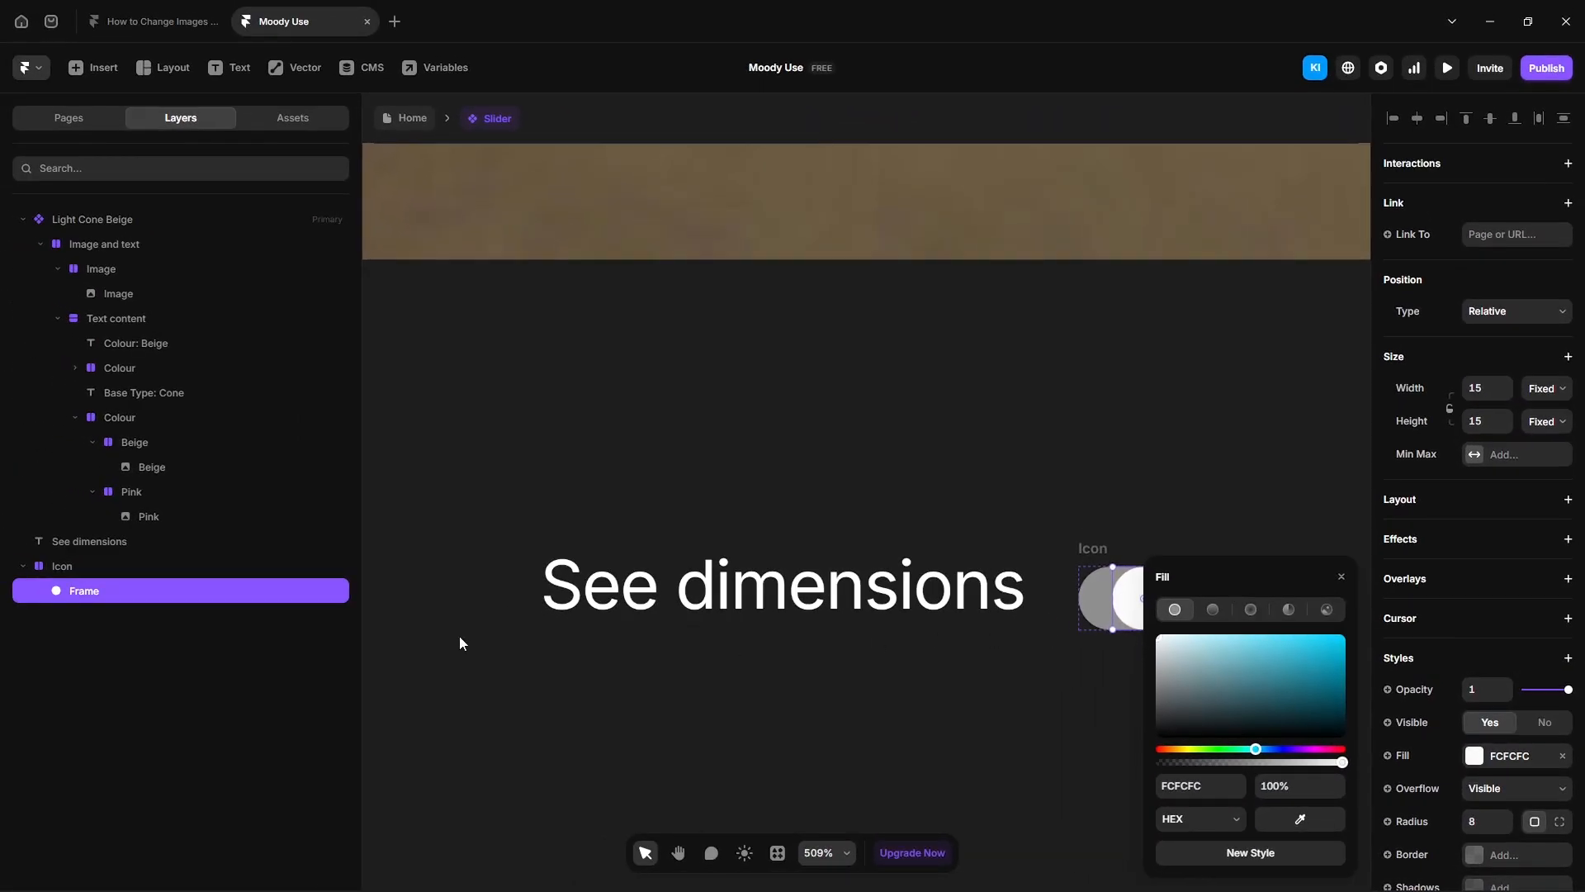
Step: Set the Icon stack's distribution to Start
left_click(91, 570)
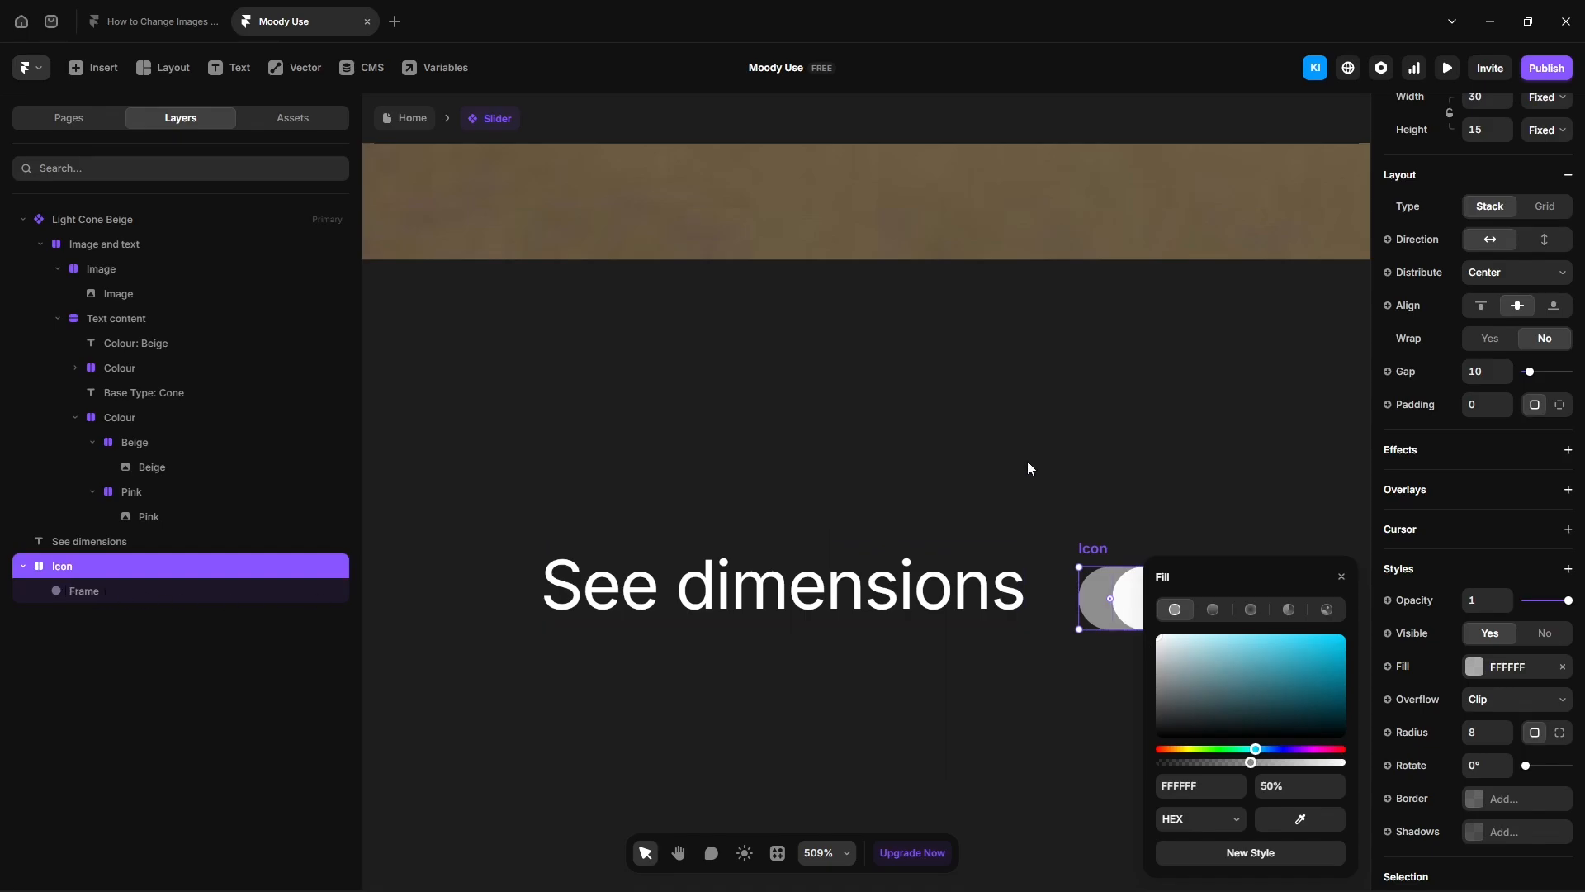
left_click(1517, 272)
left_click(1486, 296)
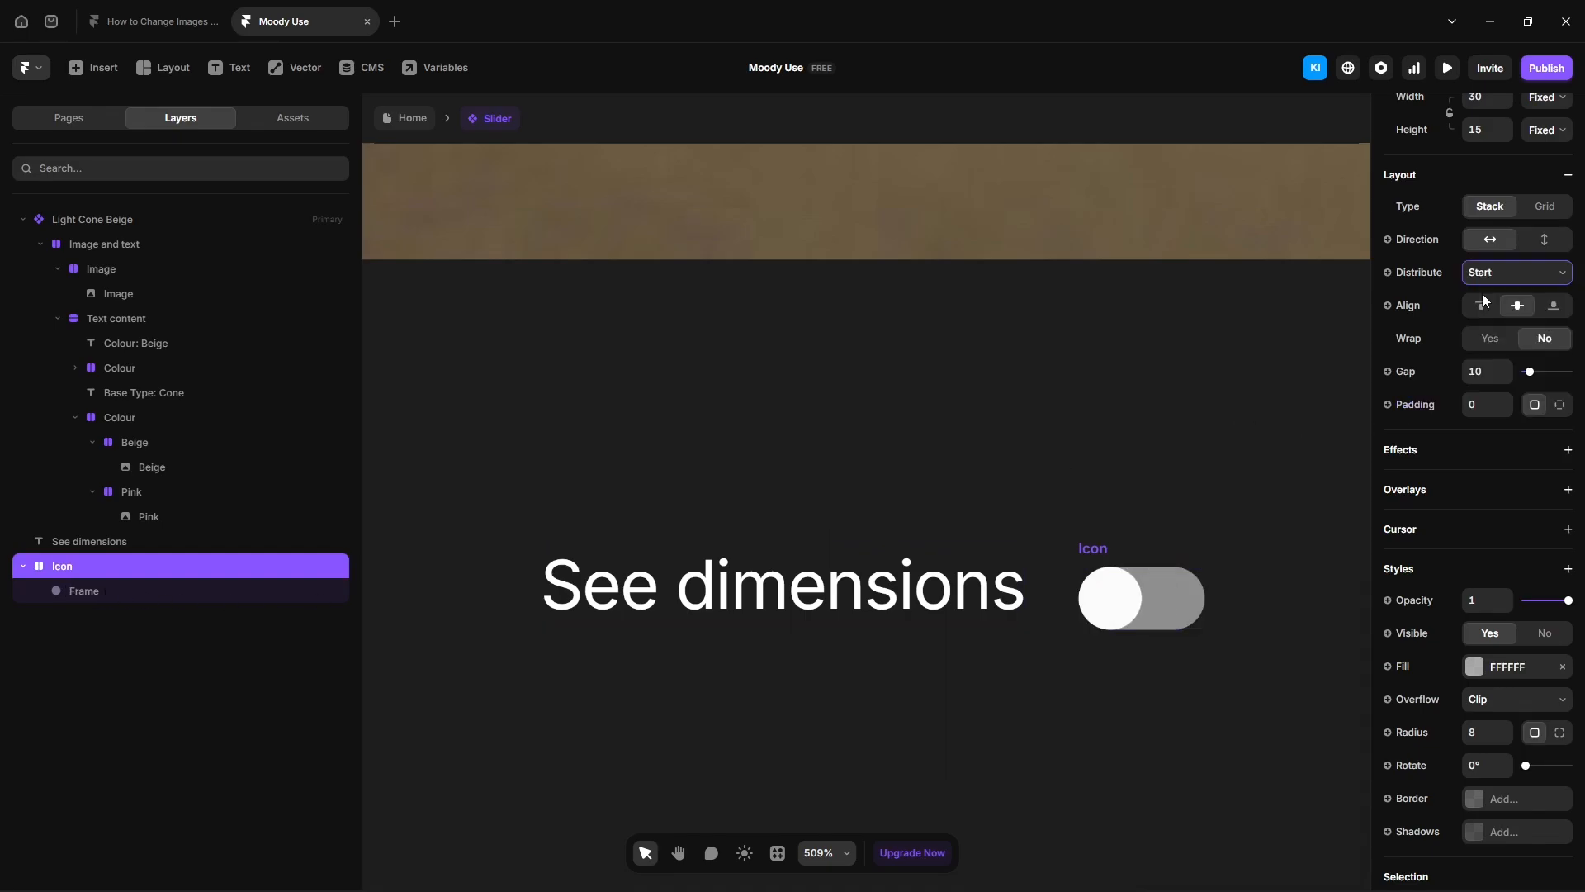
Step: Wrap the See dimensions text and the Icon in a stack and rename it "Toggle"
left_click(83, 539, "shift")
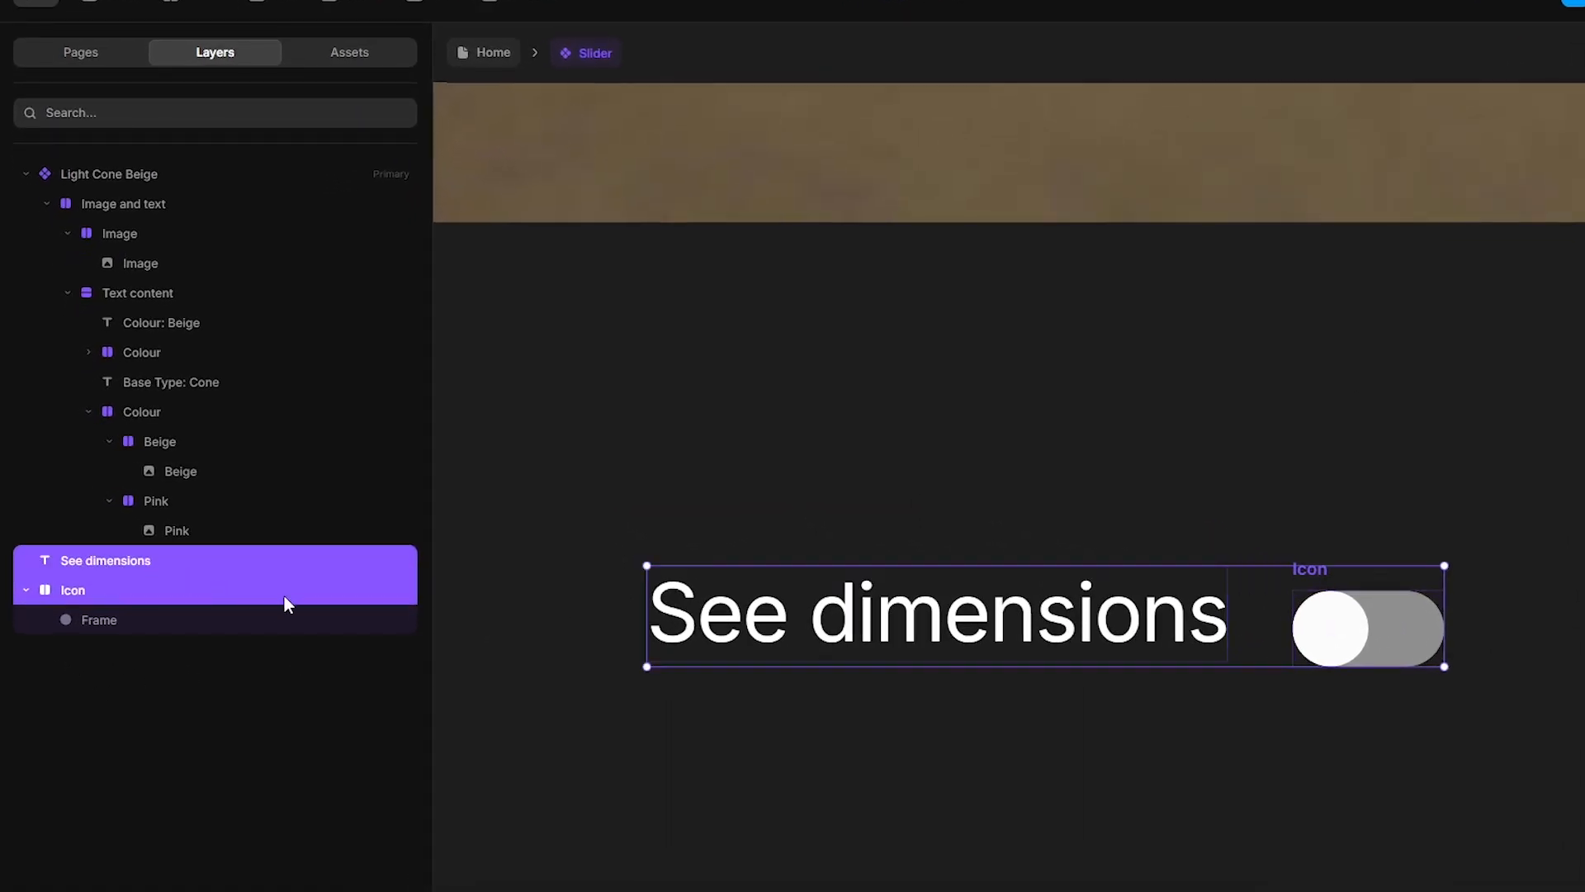
key("ctrl+Return")
double_click(120, 561)
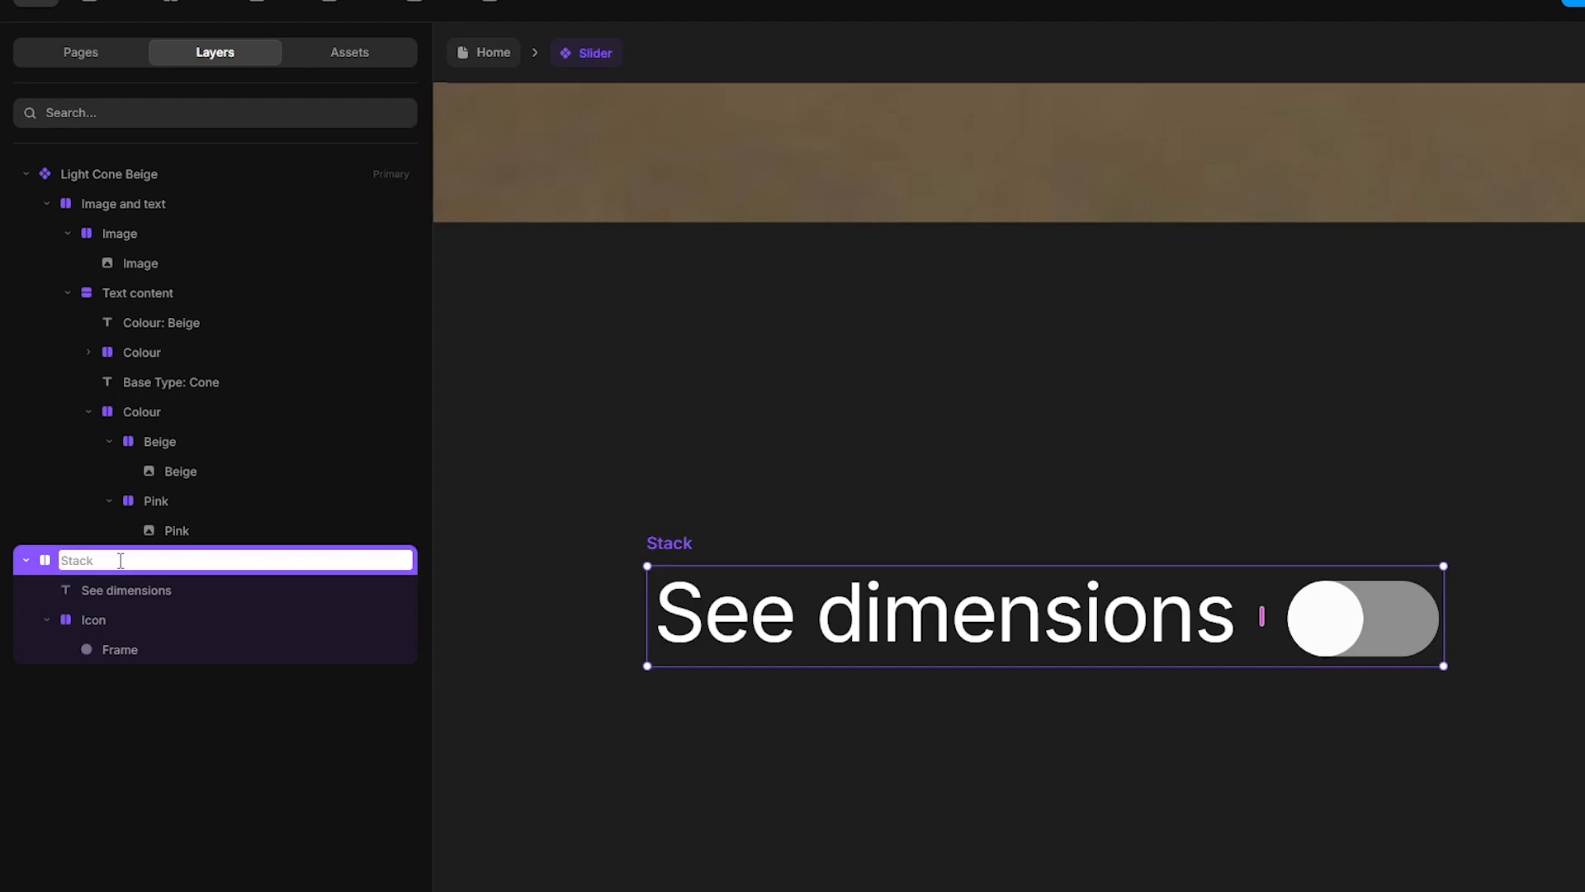
type("Toggle")
key("Return")
left_click(26, 560)
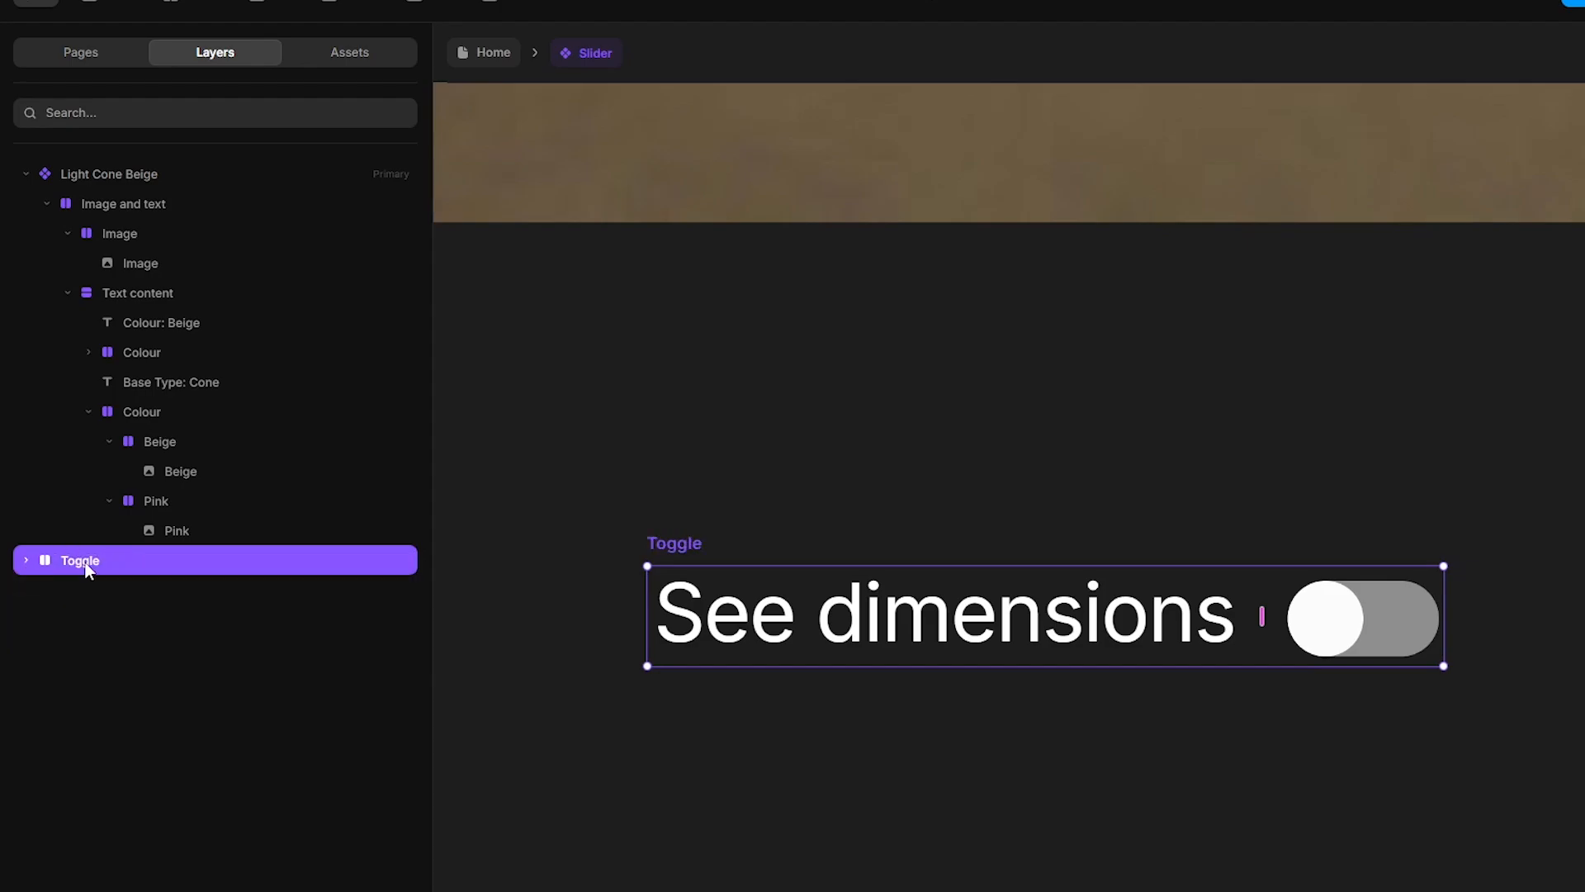
Step: Move the Toggle stack into the primary variant's Image frame and position it absolutely, 30 from the left and 30 from the bottom
left_click_drag(85, 565, 147, 250)
scroll(888, 645, "down", 6)
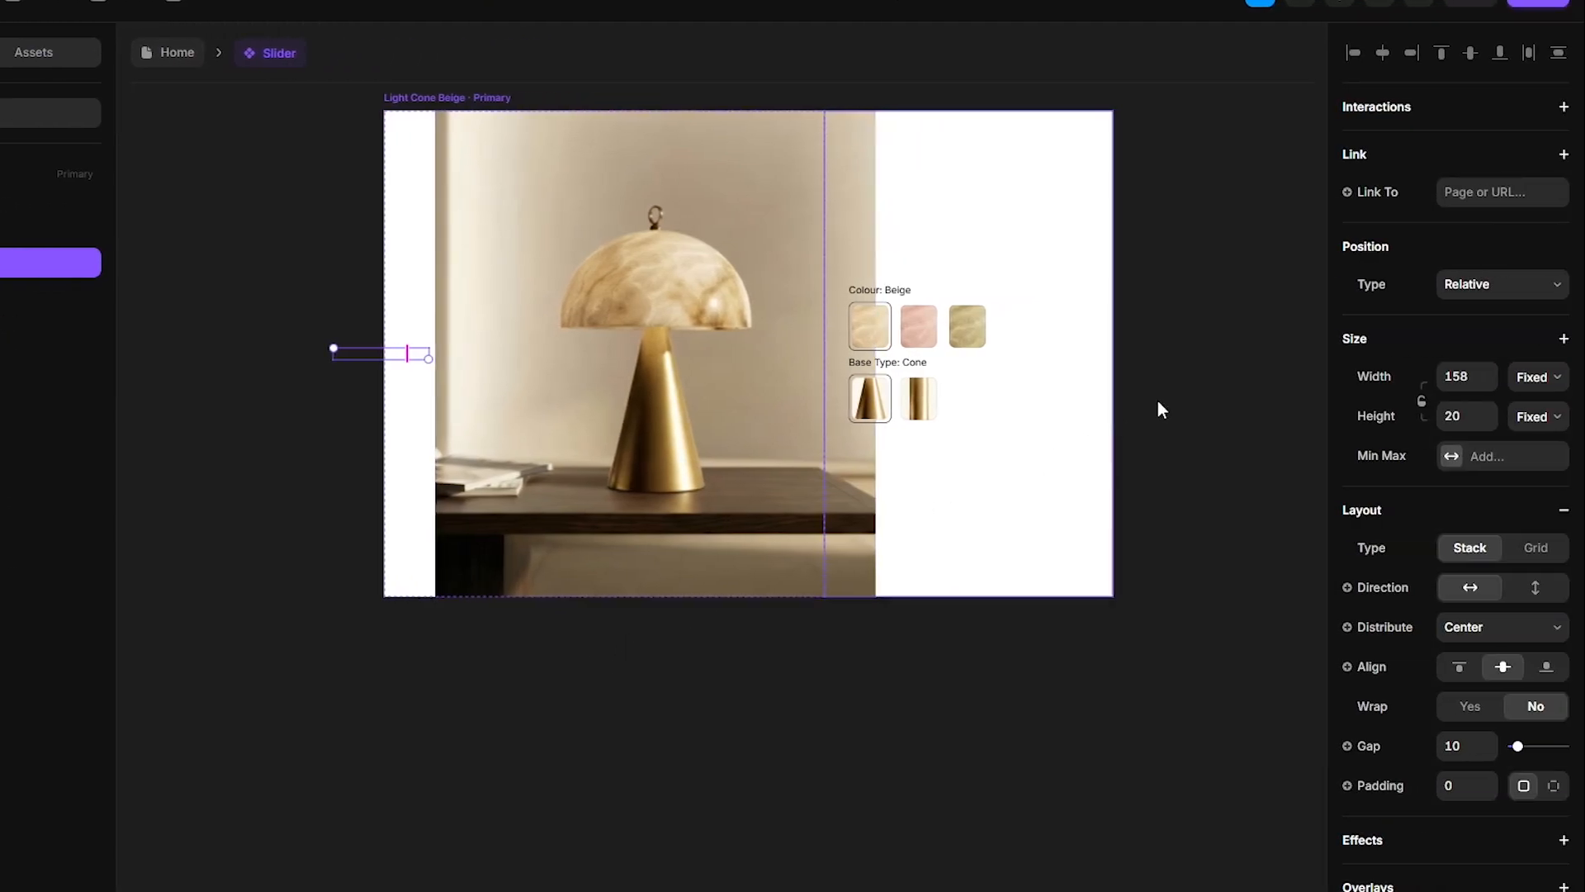
left_click(1490, 284)
left_click(1490, 317)
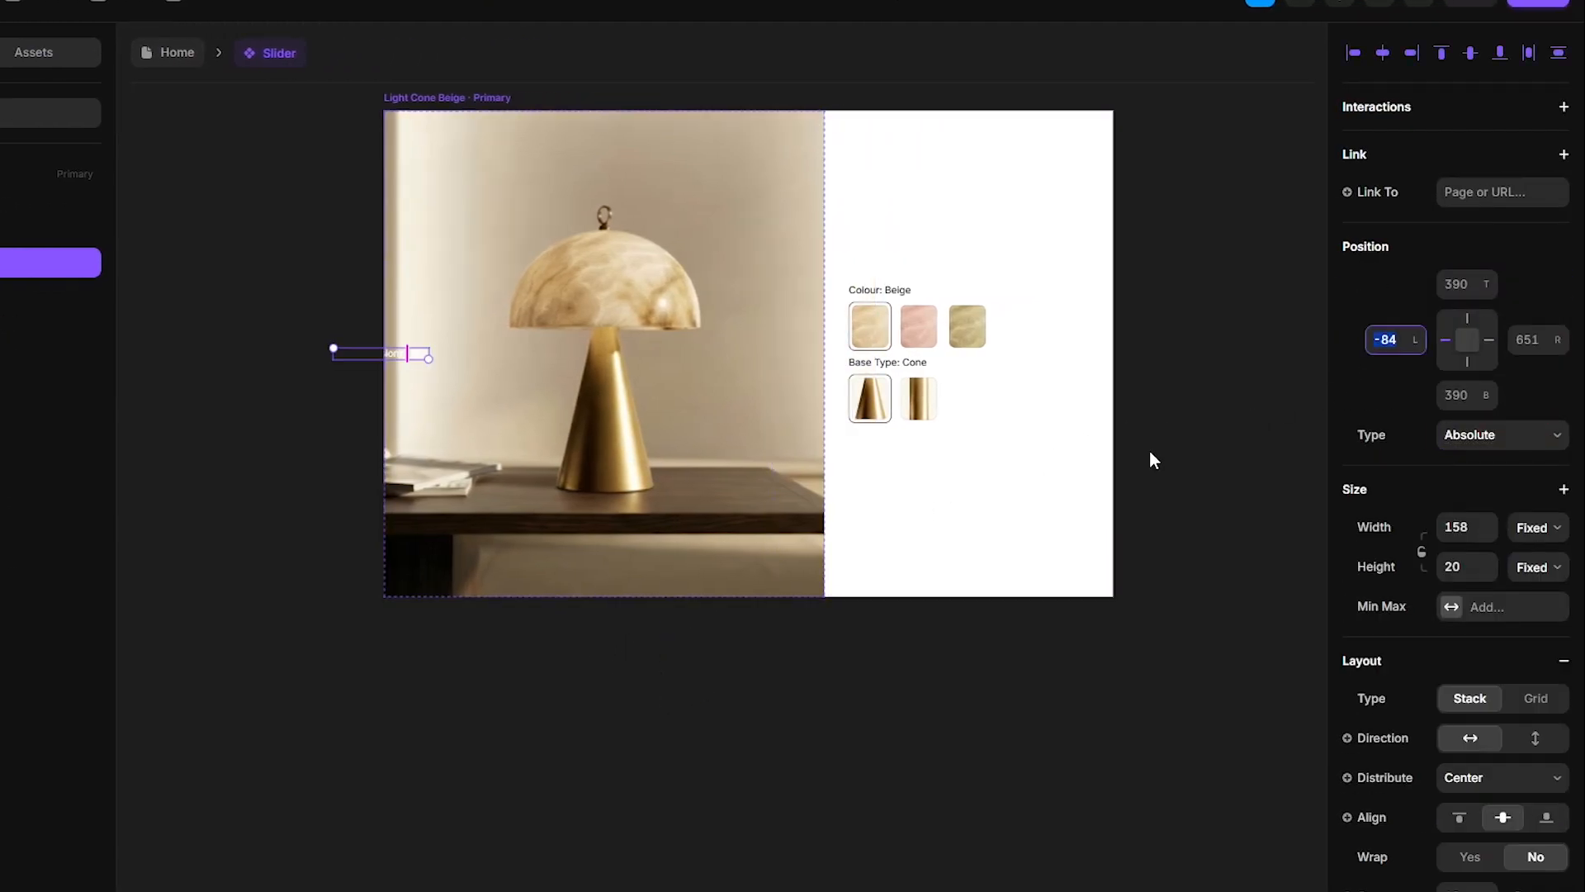
type("30")
left_click(1458, 396)
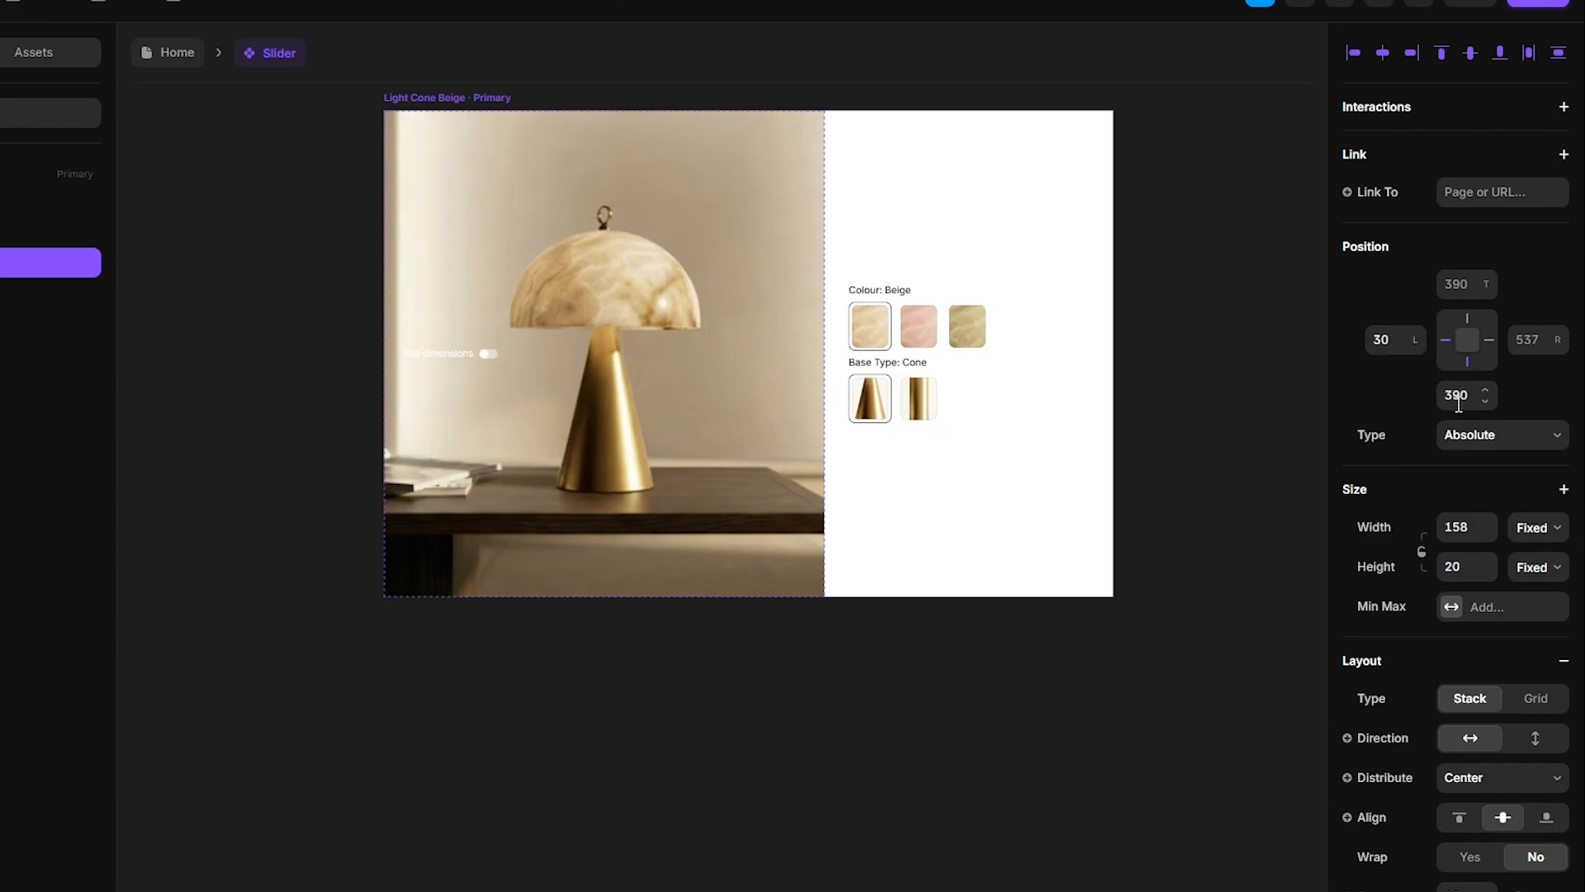
type("30")
left_click(509, 737)
Step: Add five new variants following on from the Light Cone Beige primary variant
scroll(508, 737, "down", 2)
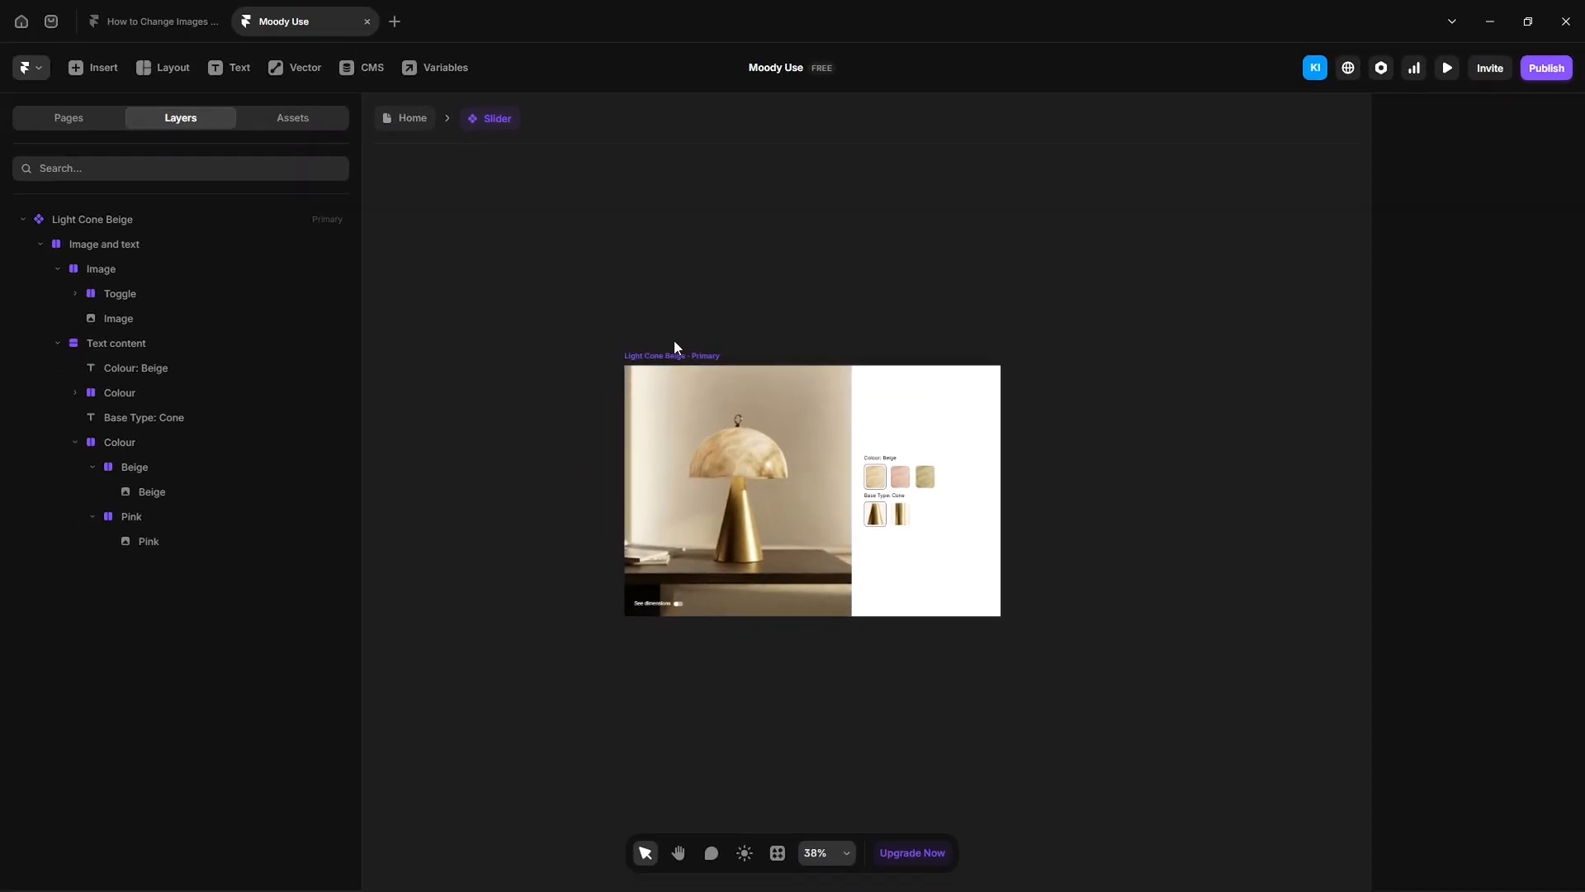
left_click(673, 354)
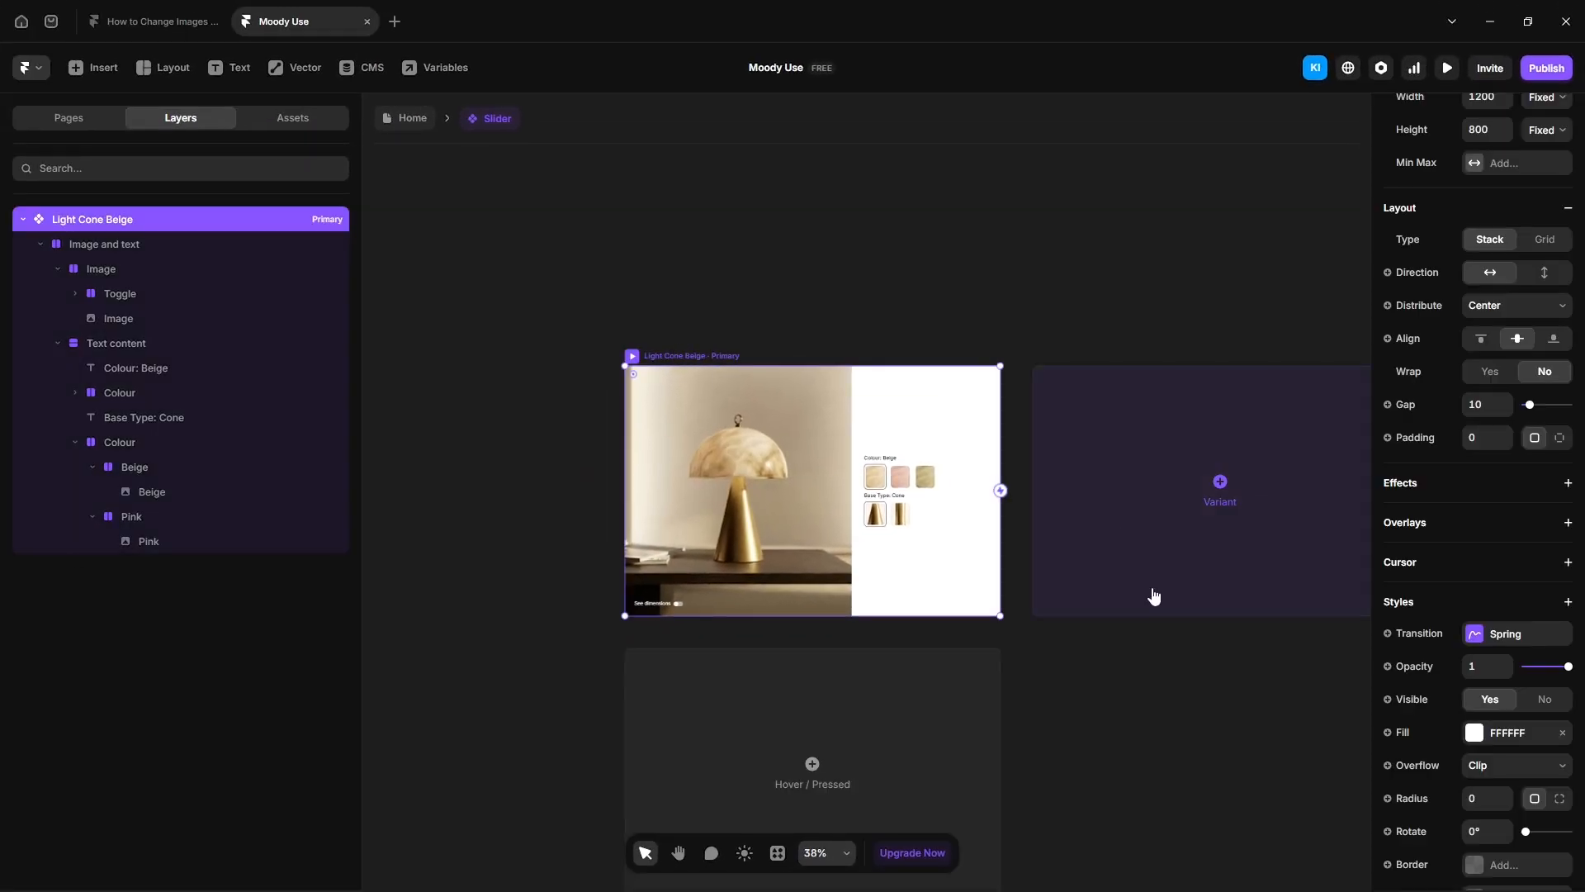
left_click(1160, 591)
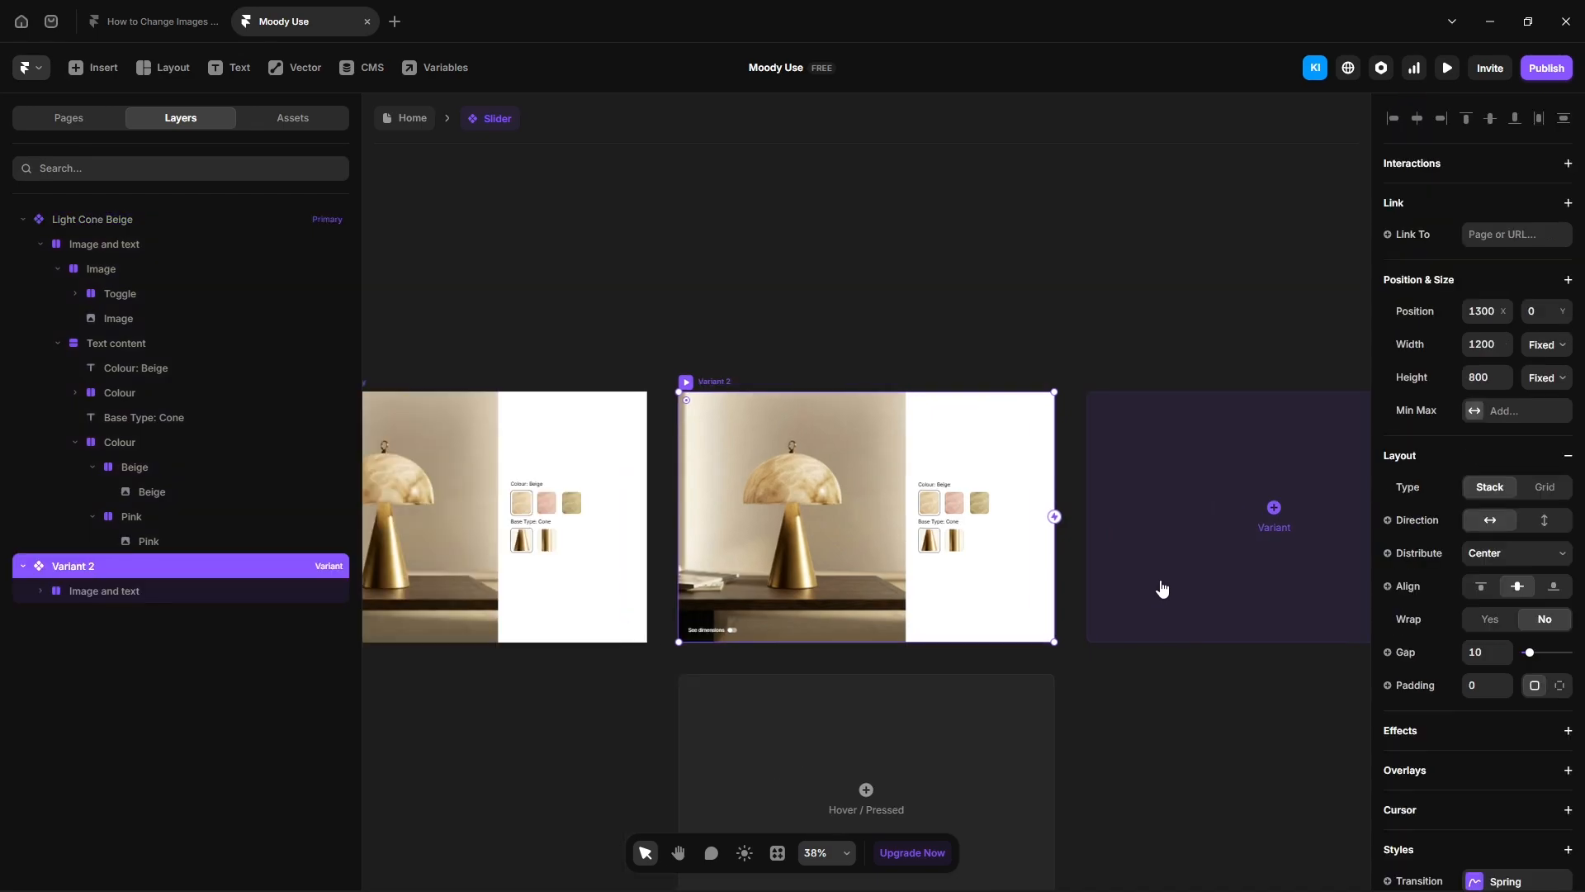
left_click(1162, 587)
left_click(1169, 587)
left_click(1172, 586)
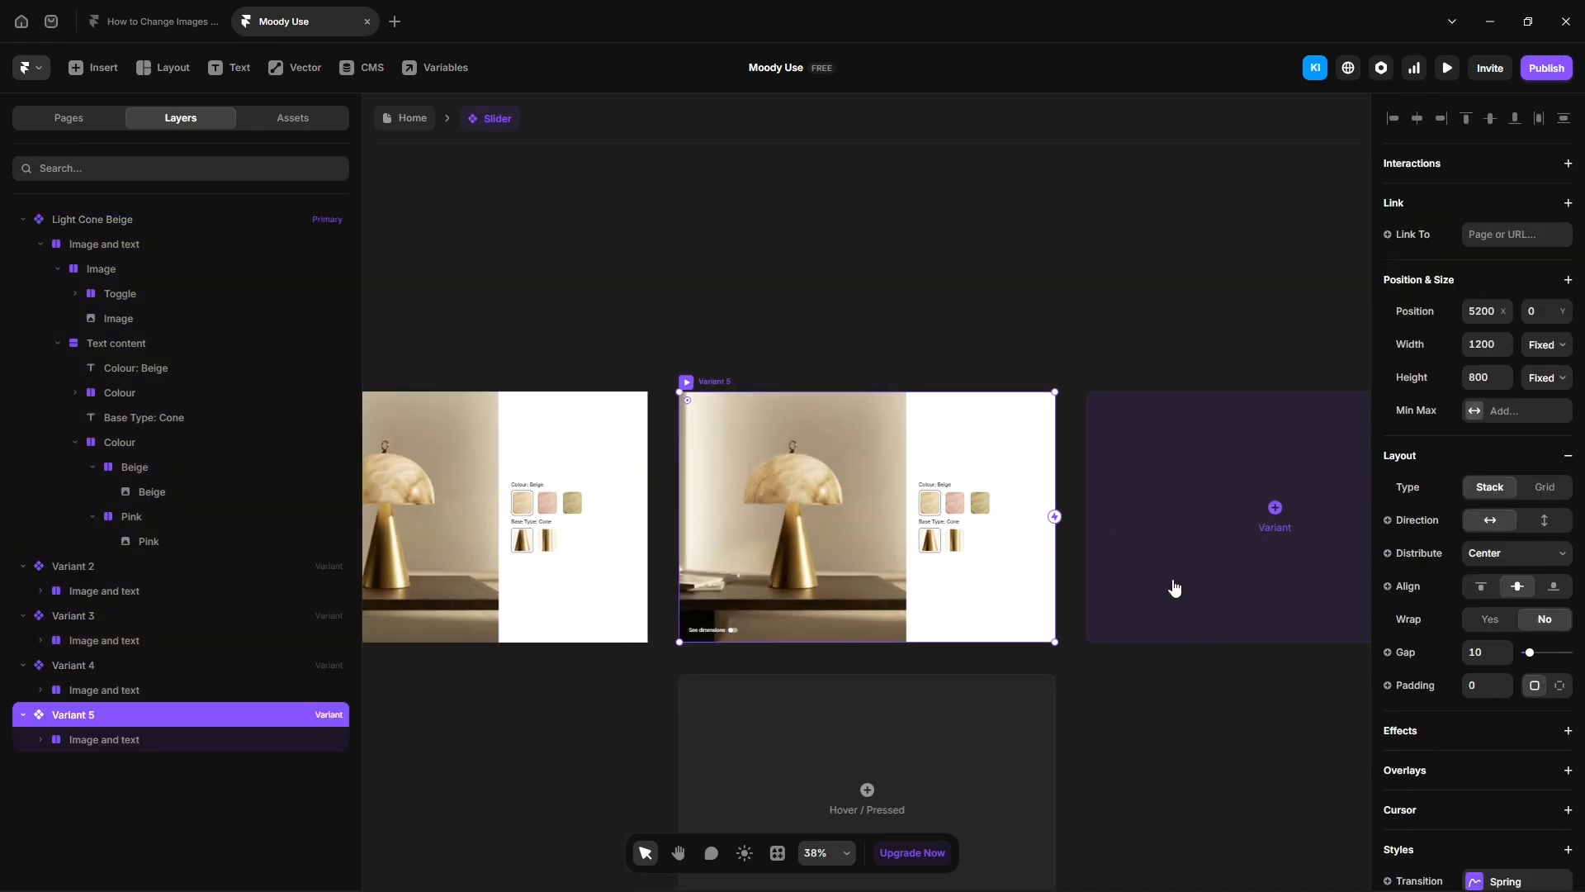
left_click(1172, 587)
Step: Replace the lamp image fill in Variant 2 with the pink cone lamp image
key("space")
left_click_drag(541, 724, 1139, 757)
left_click_drag(487, 771, 1070, 753)
left_click_drag(710, 741, 1306, 738)
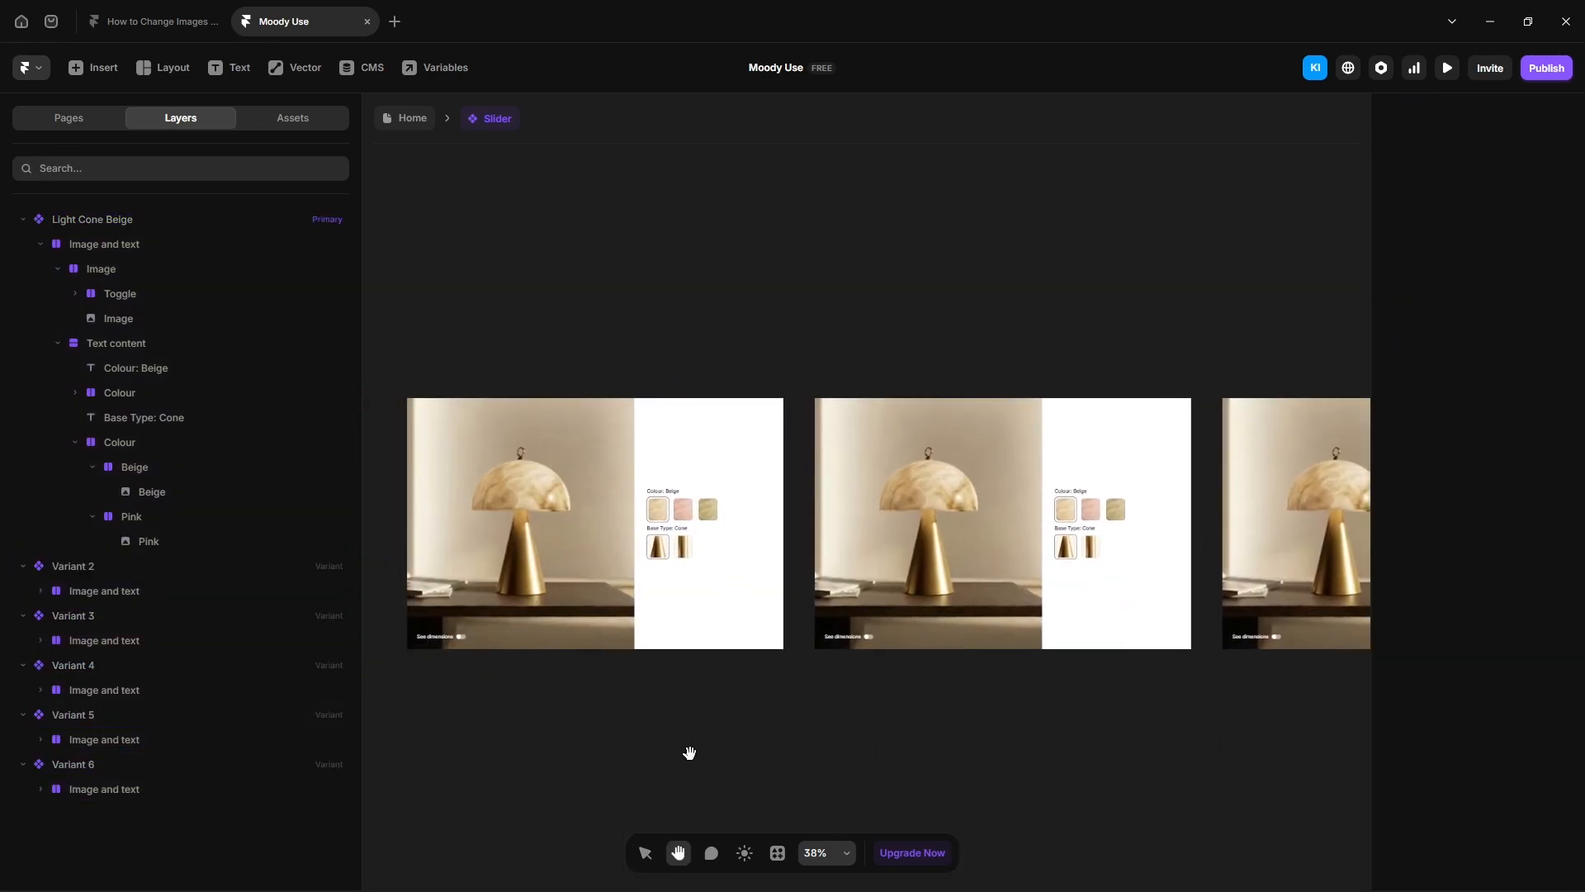
left_click_drag(611, 747, 498, 759)
left_click(786, 390)
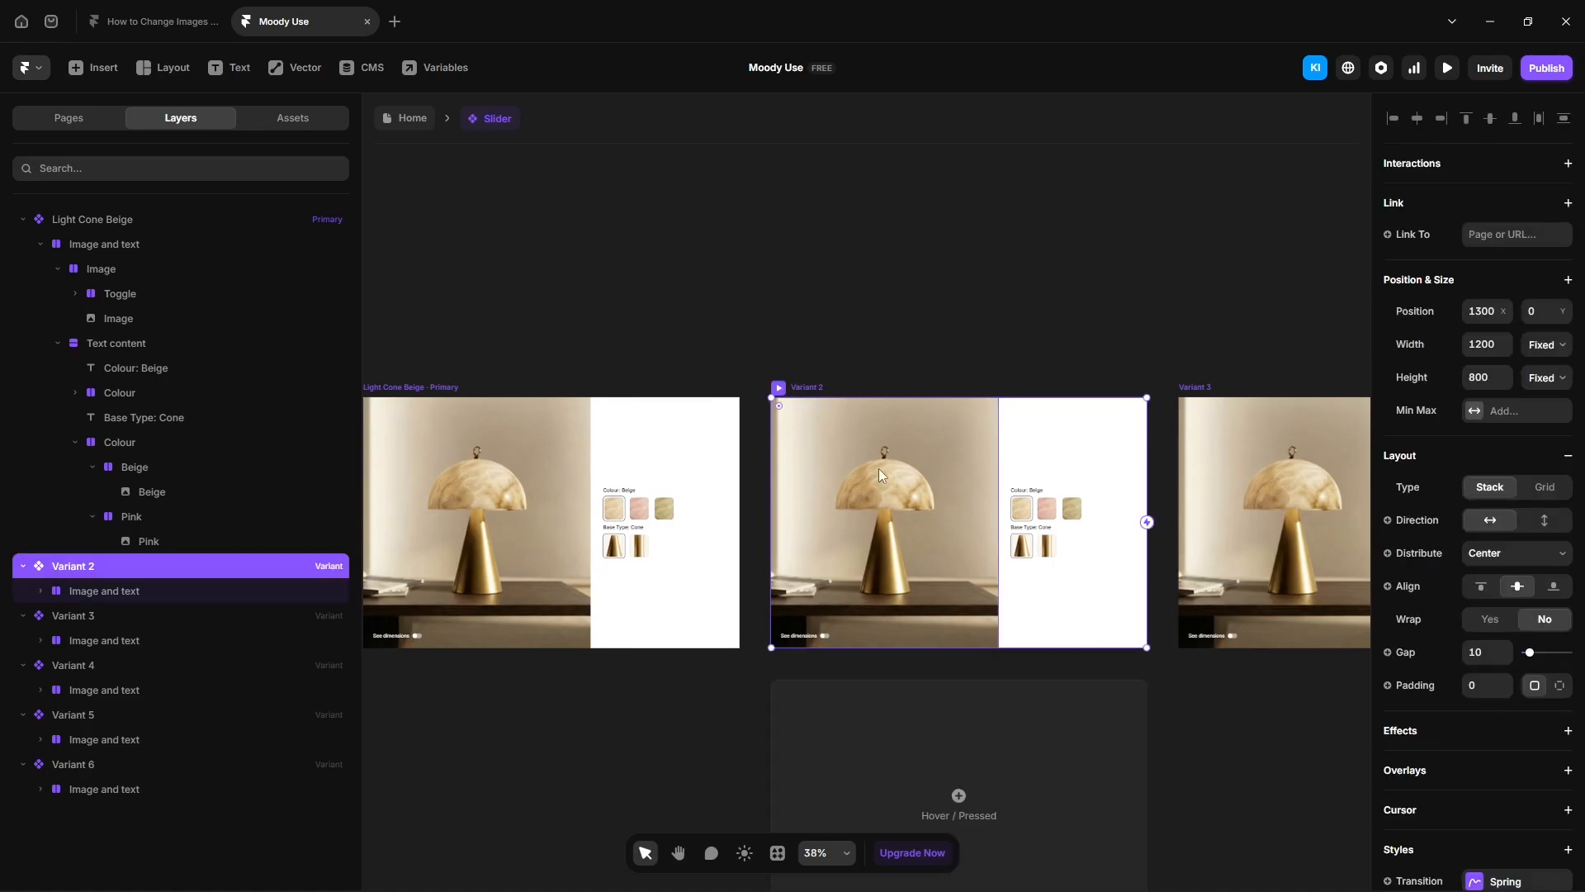
scroll(1047, 503, "up", 5)
double_click(676, 612)
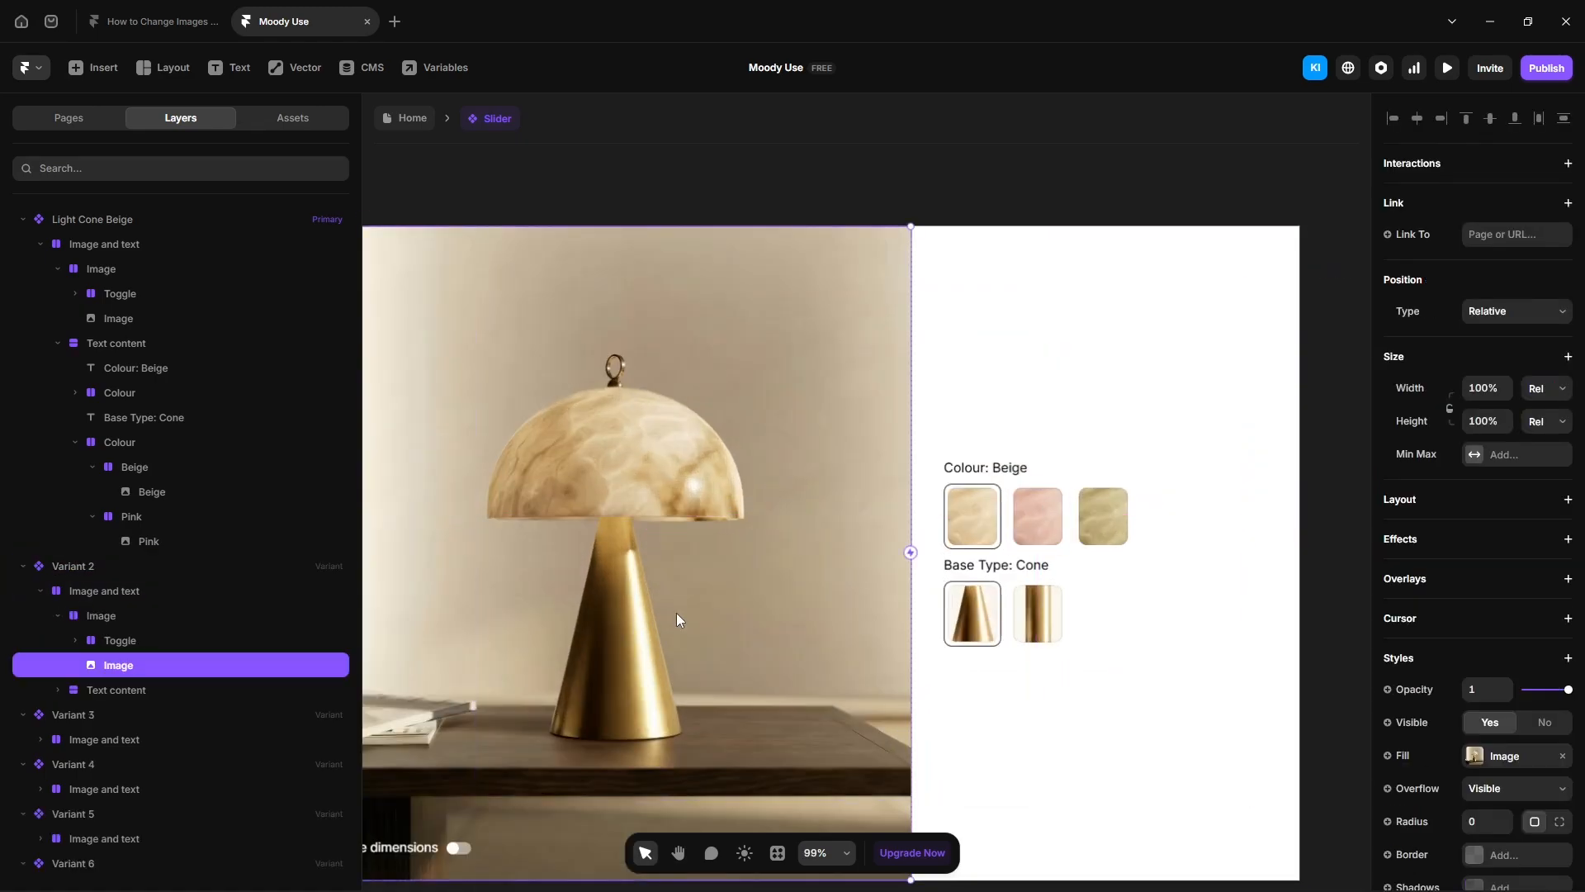
left_click(1504, 756)
left_click_drag(1578, 295, 1267, 656)
Step: Change the colour label in Variant 2 to "Colour: Pink"
left_click(1011, 475)
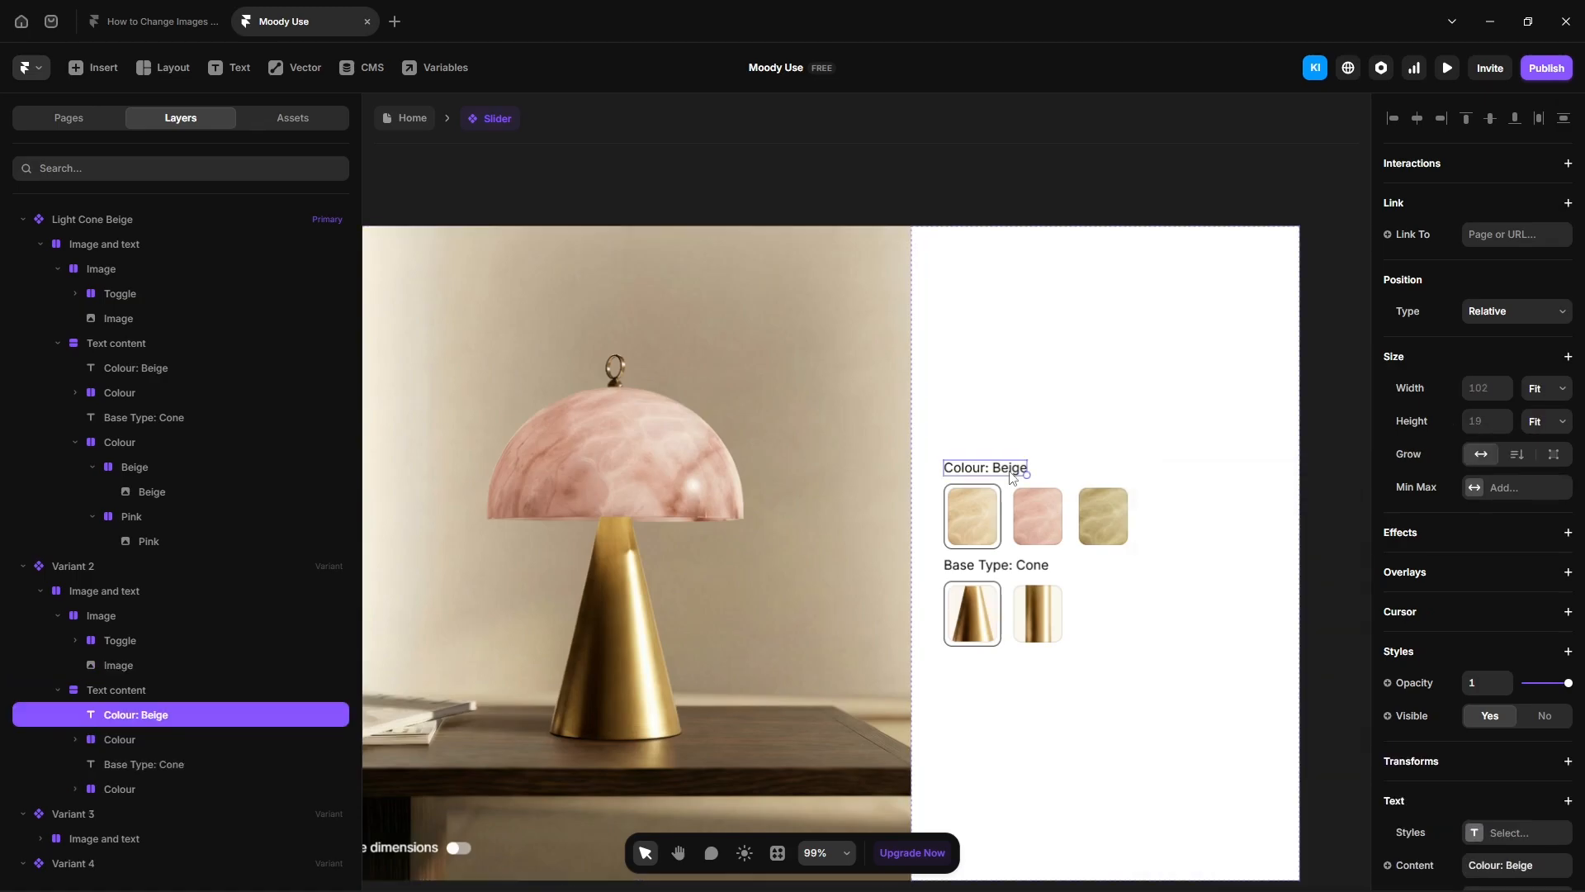
double_click(1014, 469)
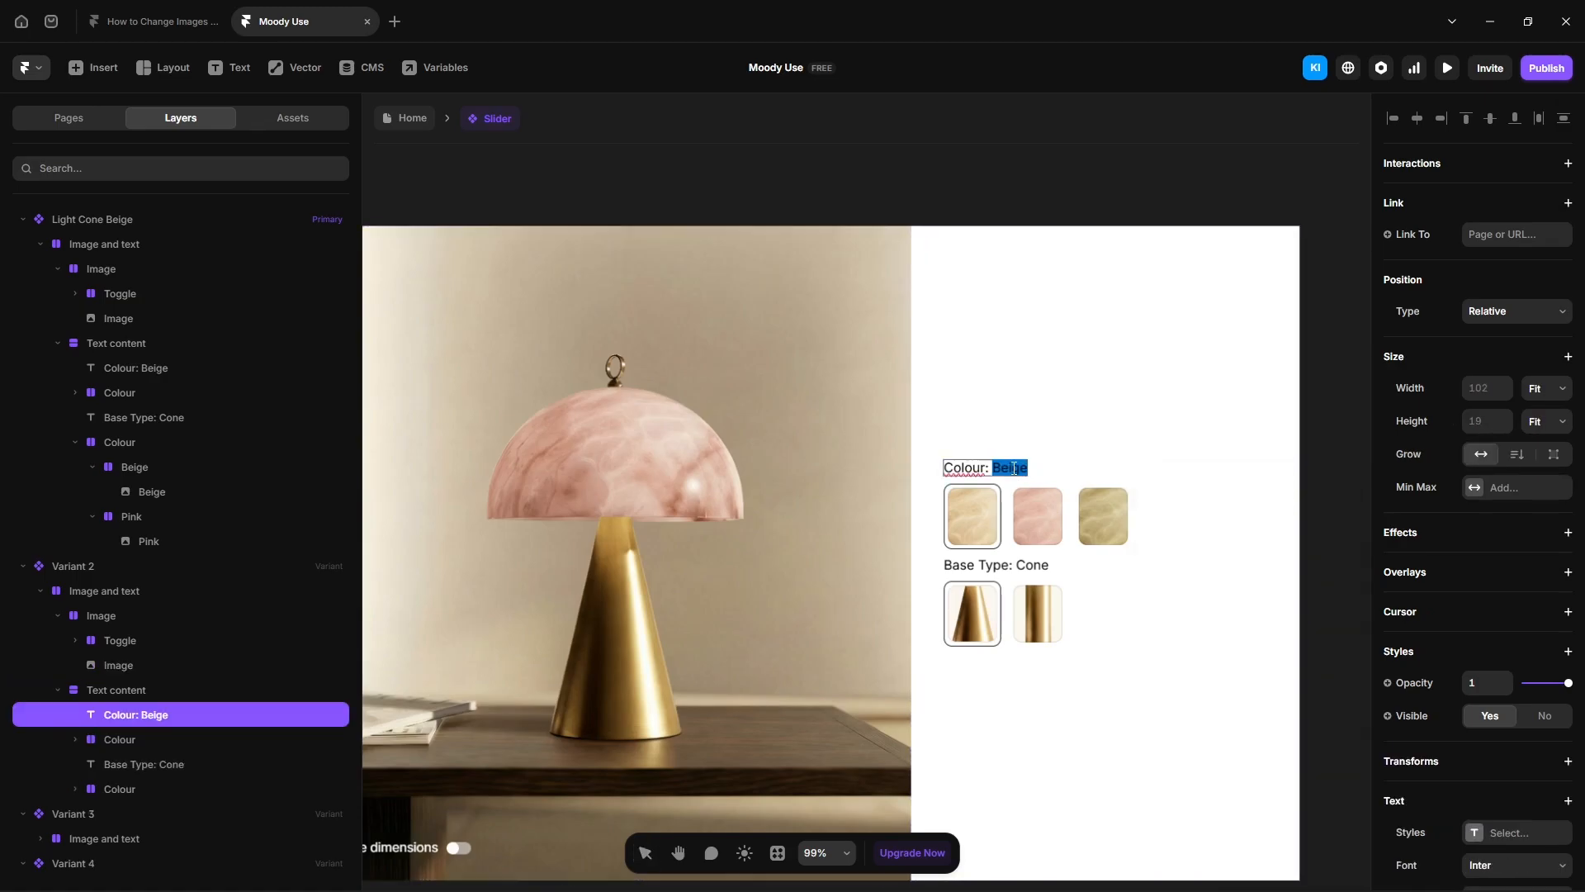
type("Pink")
Step: Hide the border around the Beige swatch in Variant 2 by making its border colour transparent
left_click(972, 516)
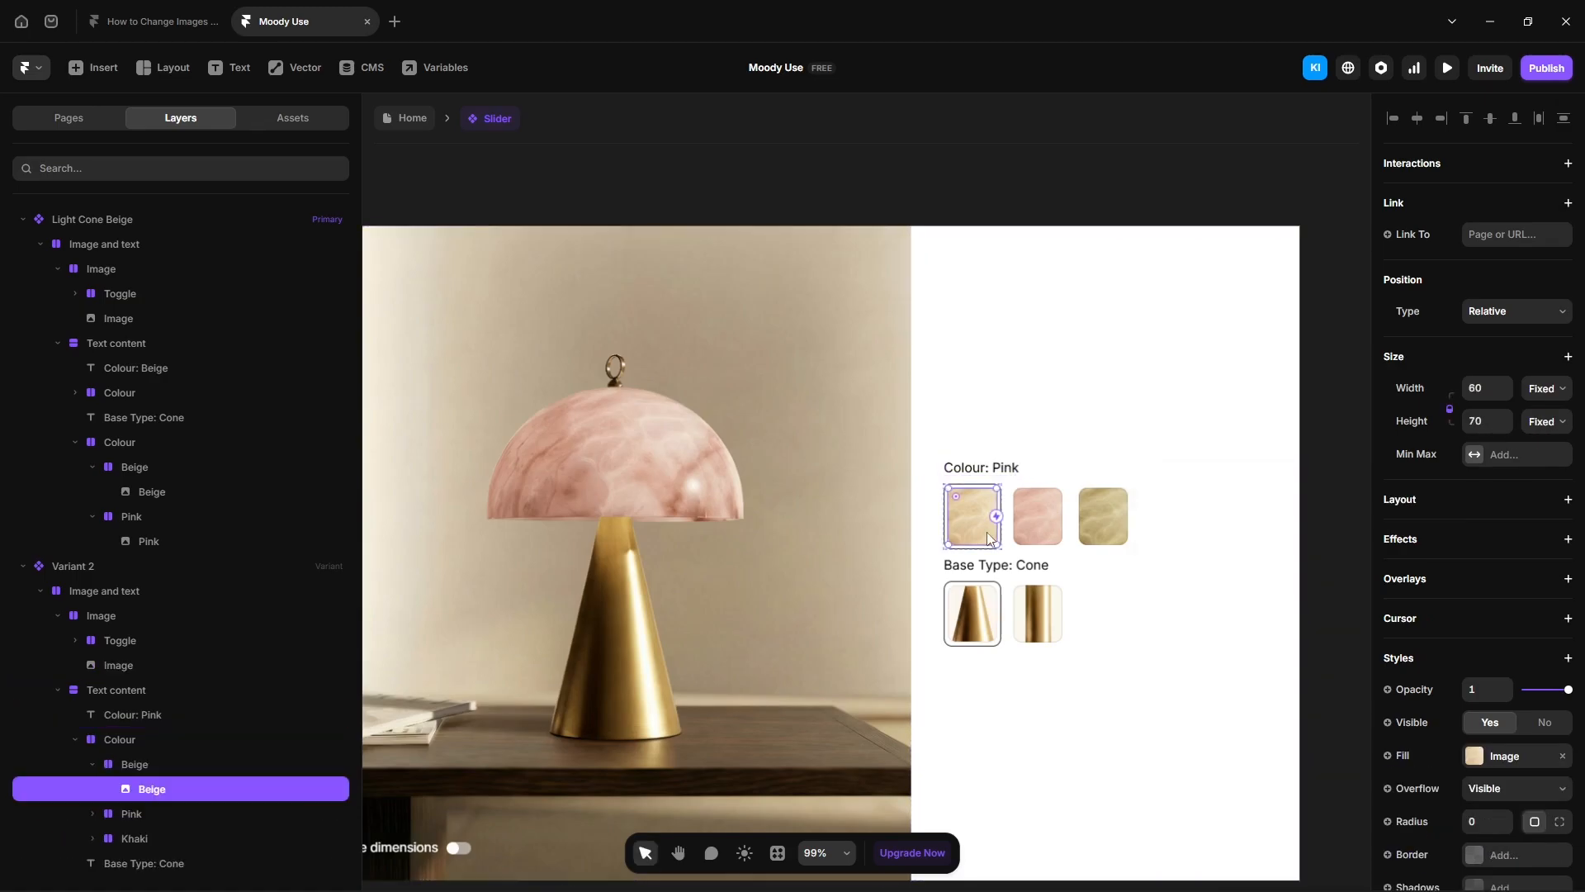
left_click(181, 763)
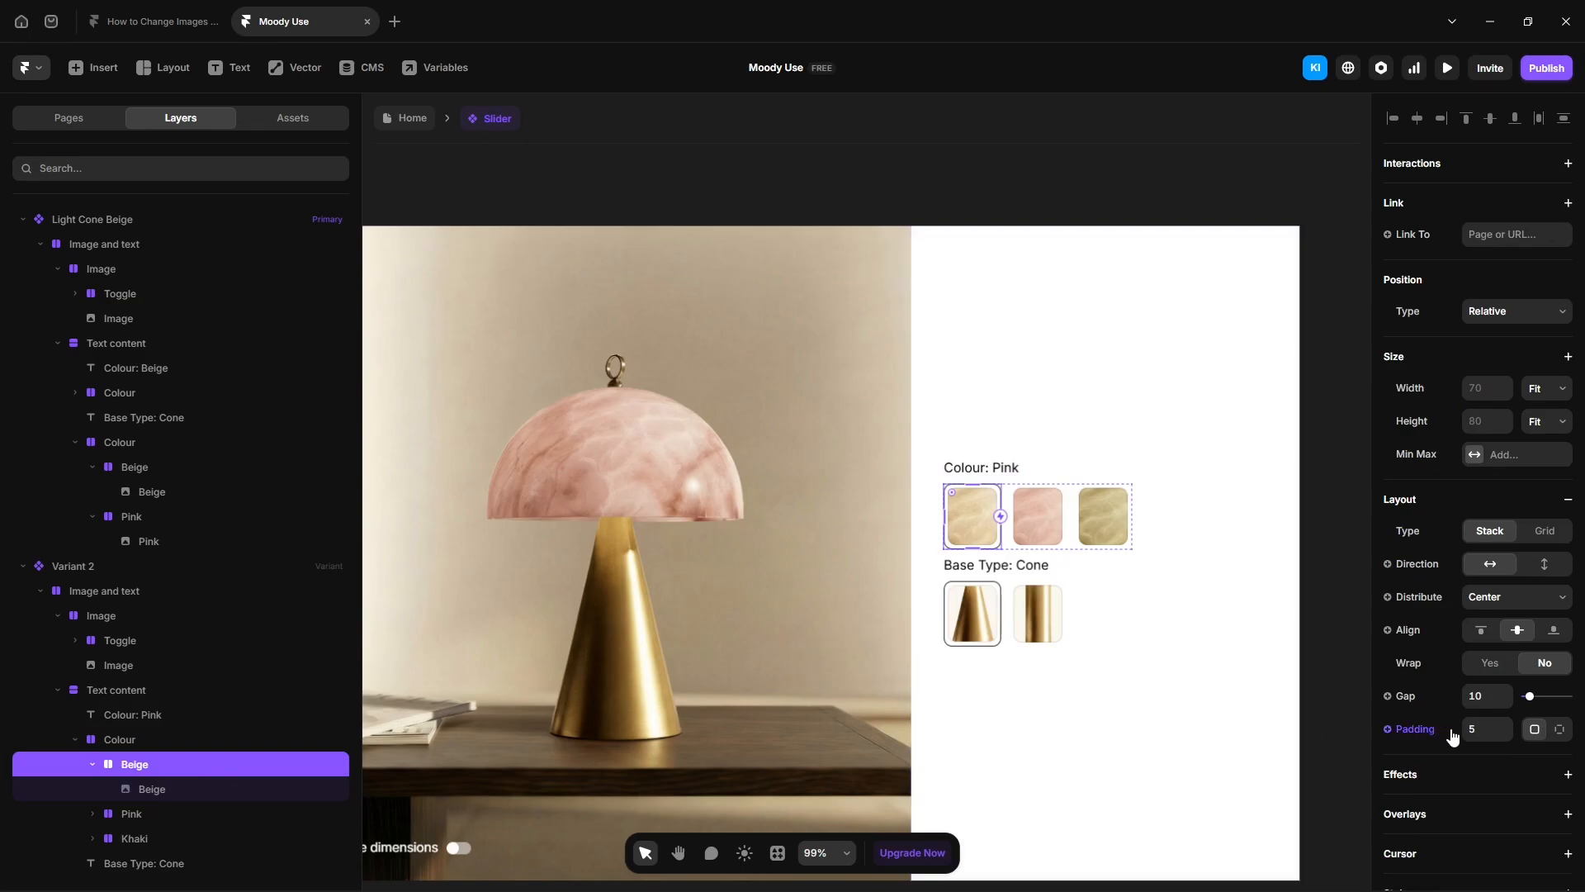
scroll(1452, 735, "down", 4)
left_click(1440, 760)
left_click(1303, 788)
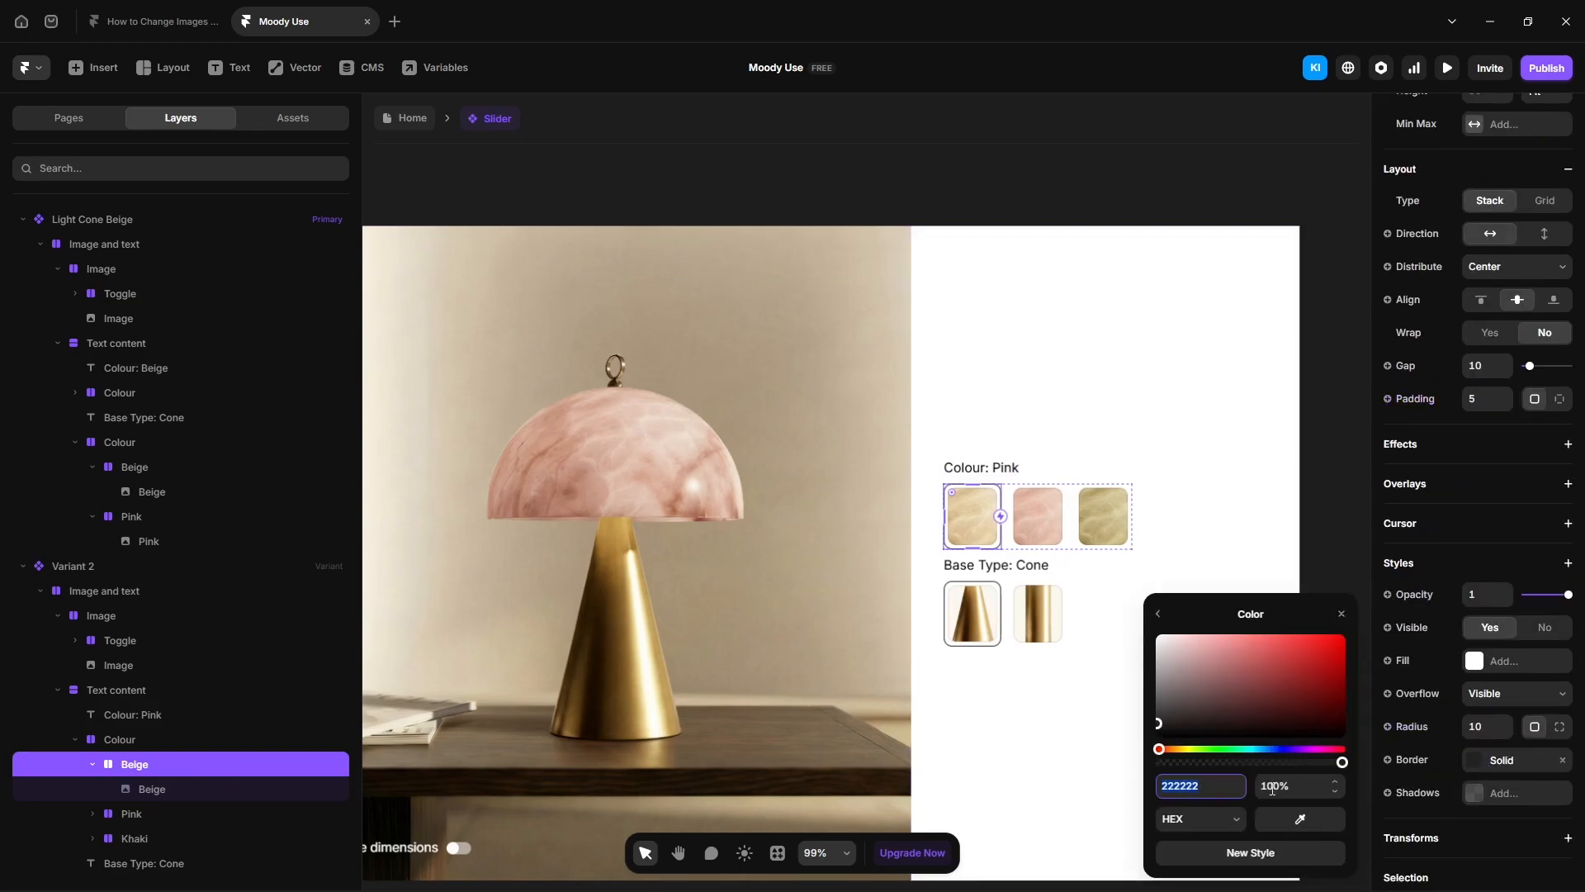
Step: Set the border colour opacity of the Pink swatch in Variant 2 to 100%
left_click(154, 815)
left_click(1290, 784)
type("130")
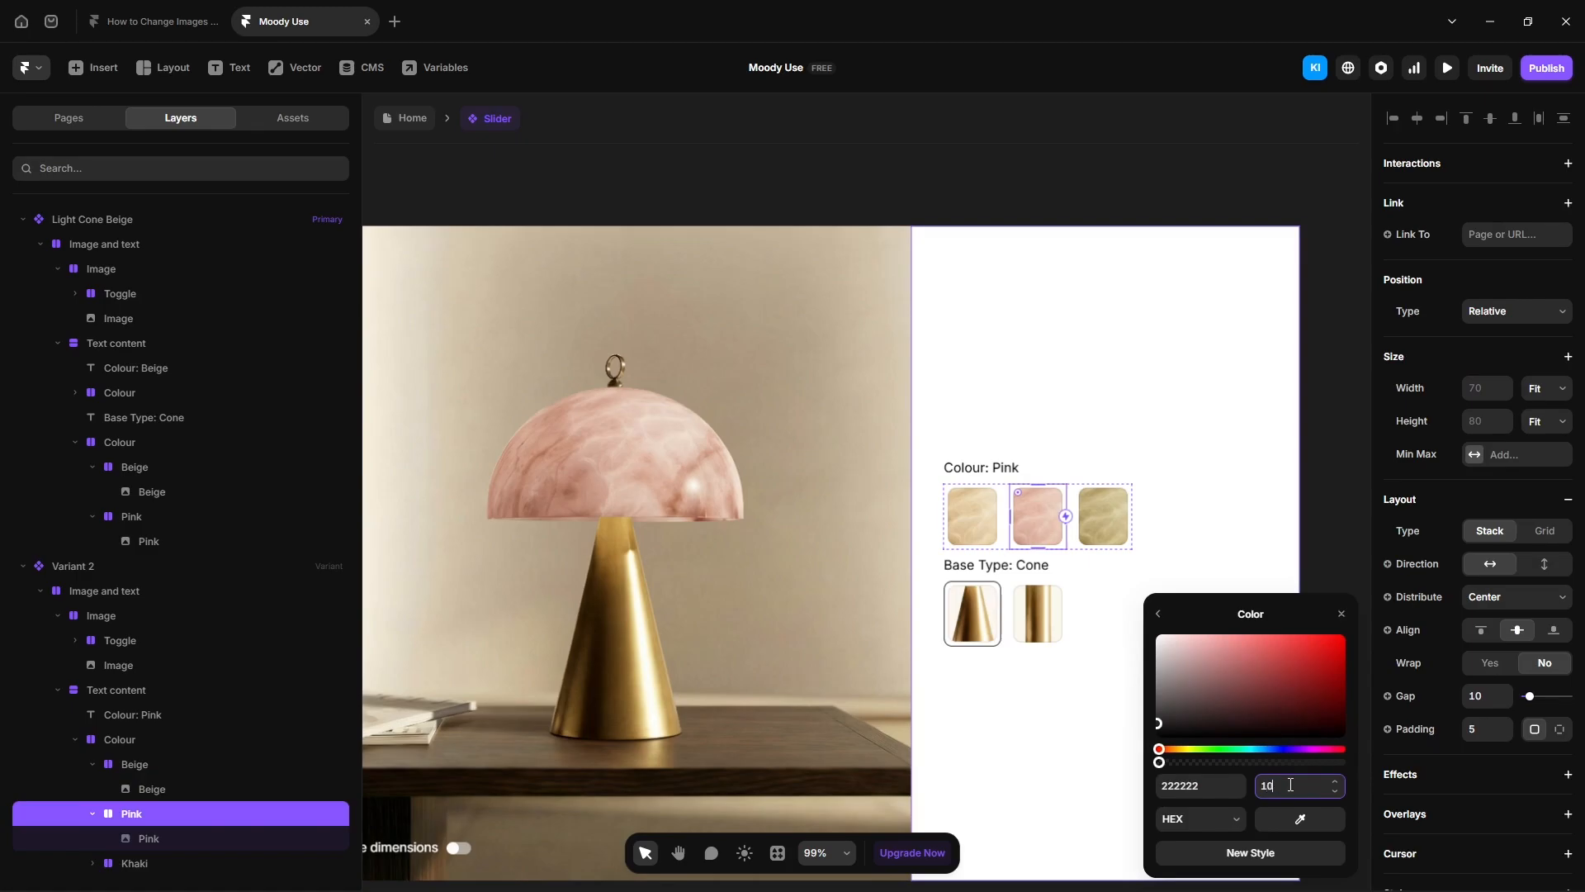
type("0")
key("Return")
Step: Rename Variant 2 as "Light Cone Pink"
left_click(1329, 528)
scroll(1146, 356, "down", 3)
scroll(690, 276, "left", 1)
left_click(690, 275)
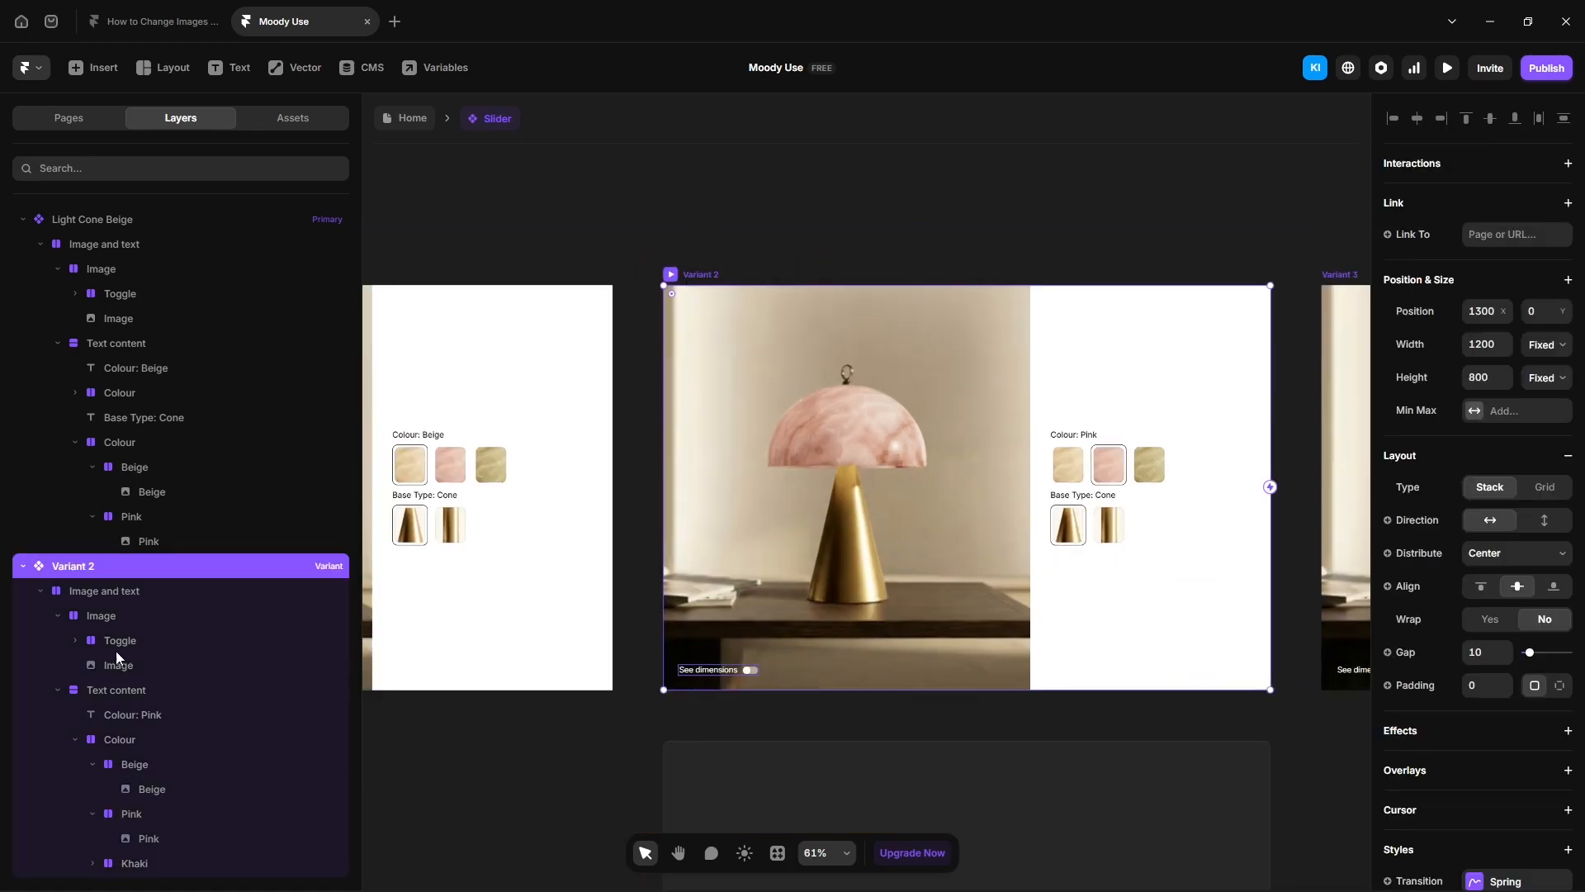
double_click(86, 565)
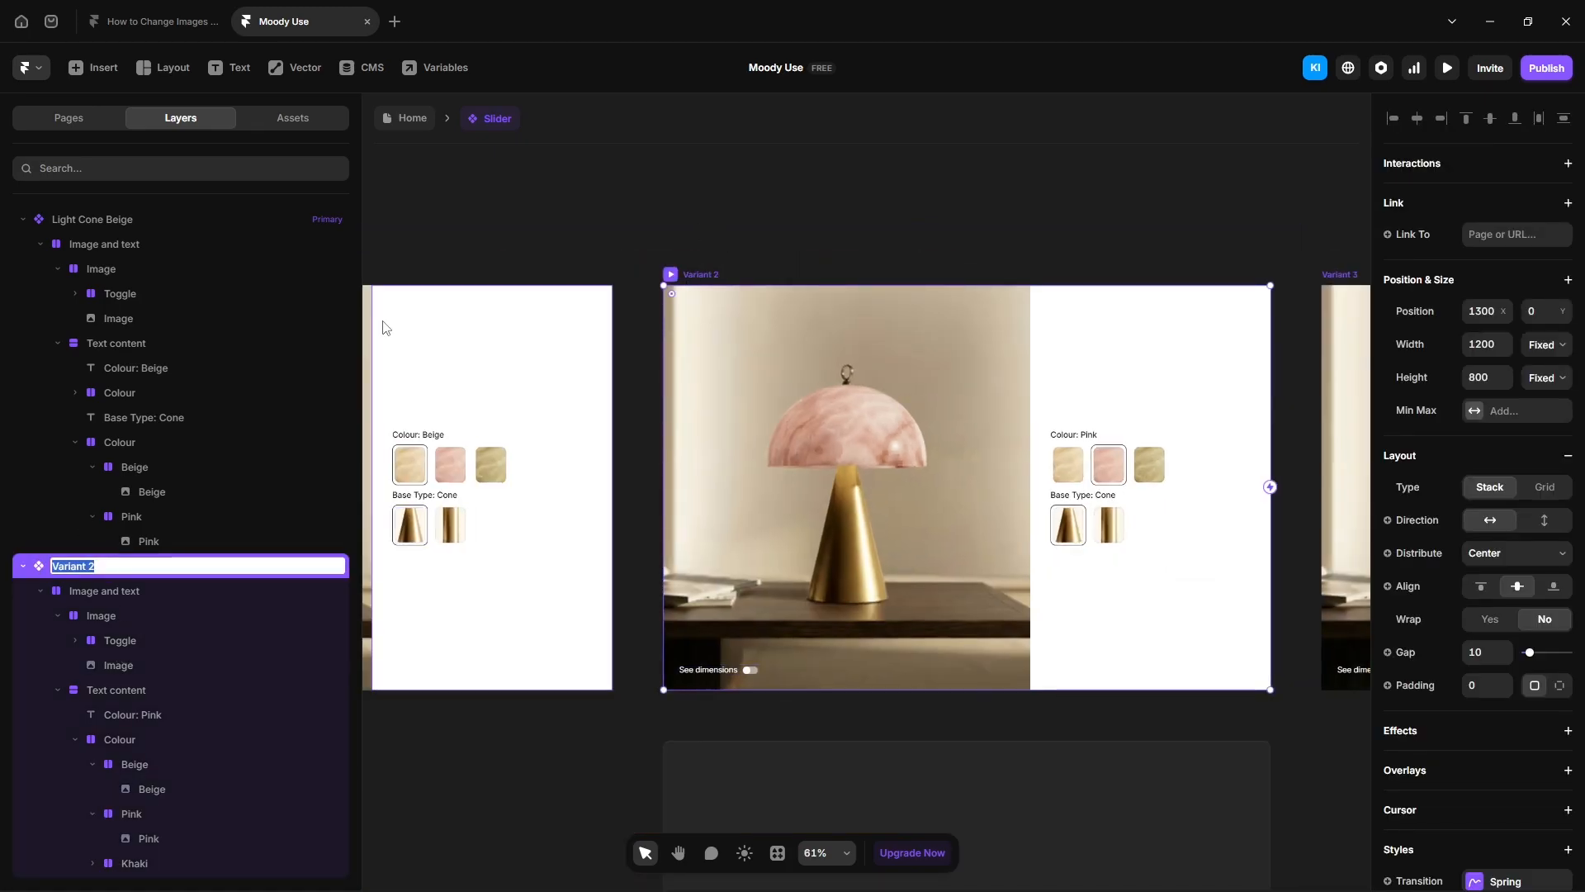
type("Light Cone Pink")
key("Return")
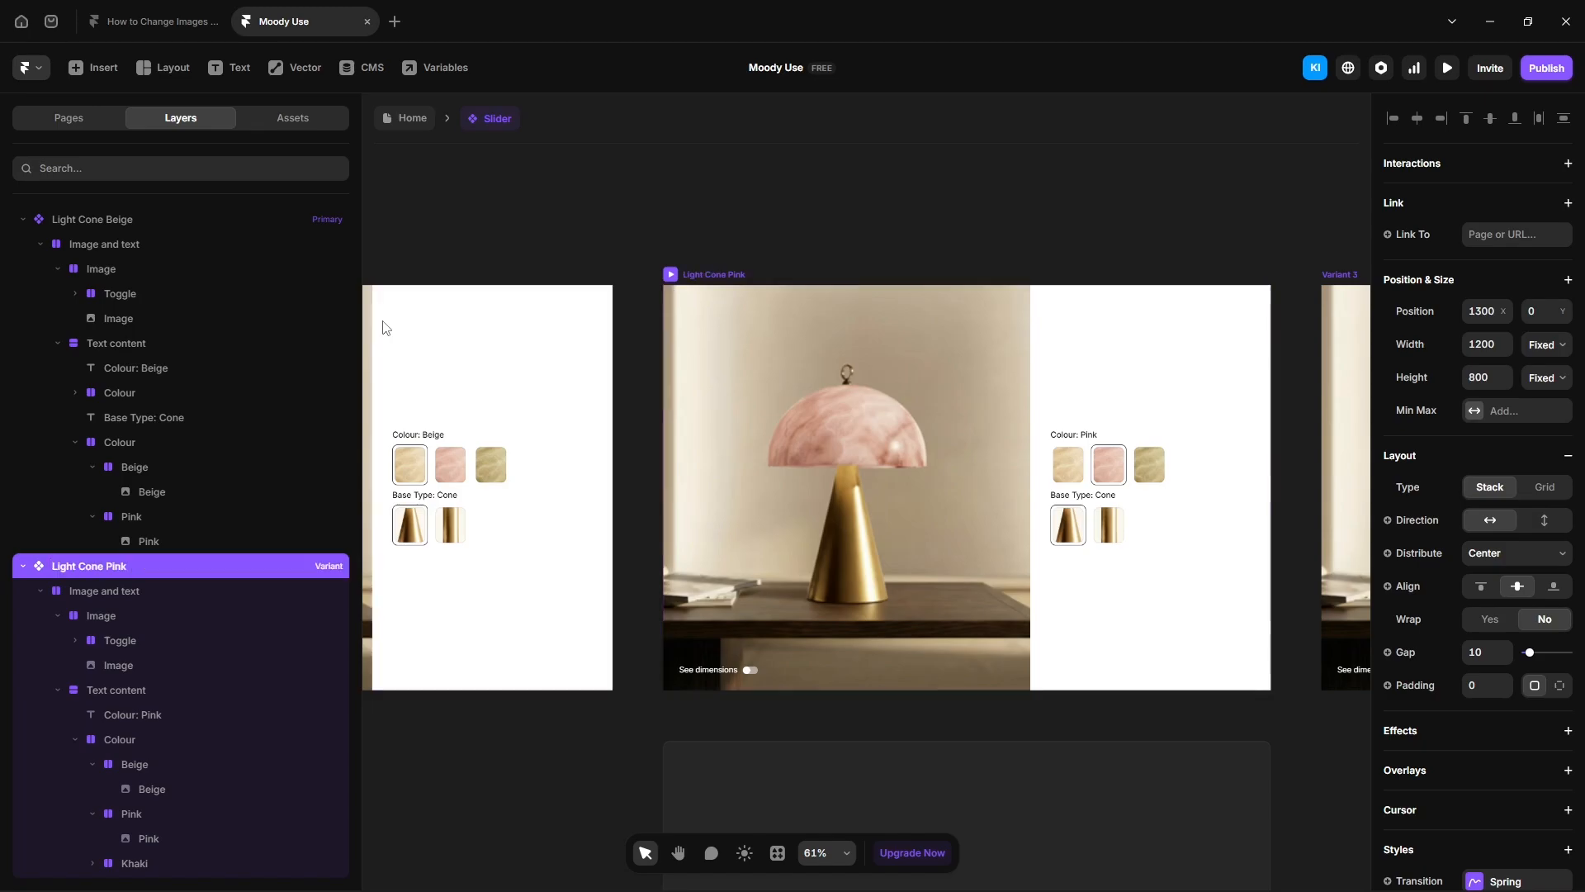
Step: Replace the lamp image in Variant 3 with the khaki version and change its colour label to "Colour: Khaki"
scroll(691, 223, "right", 6)
left_click_drag(690, 223, 533, 229)
key("v")
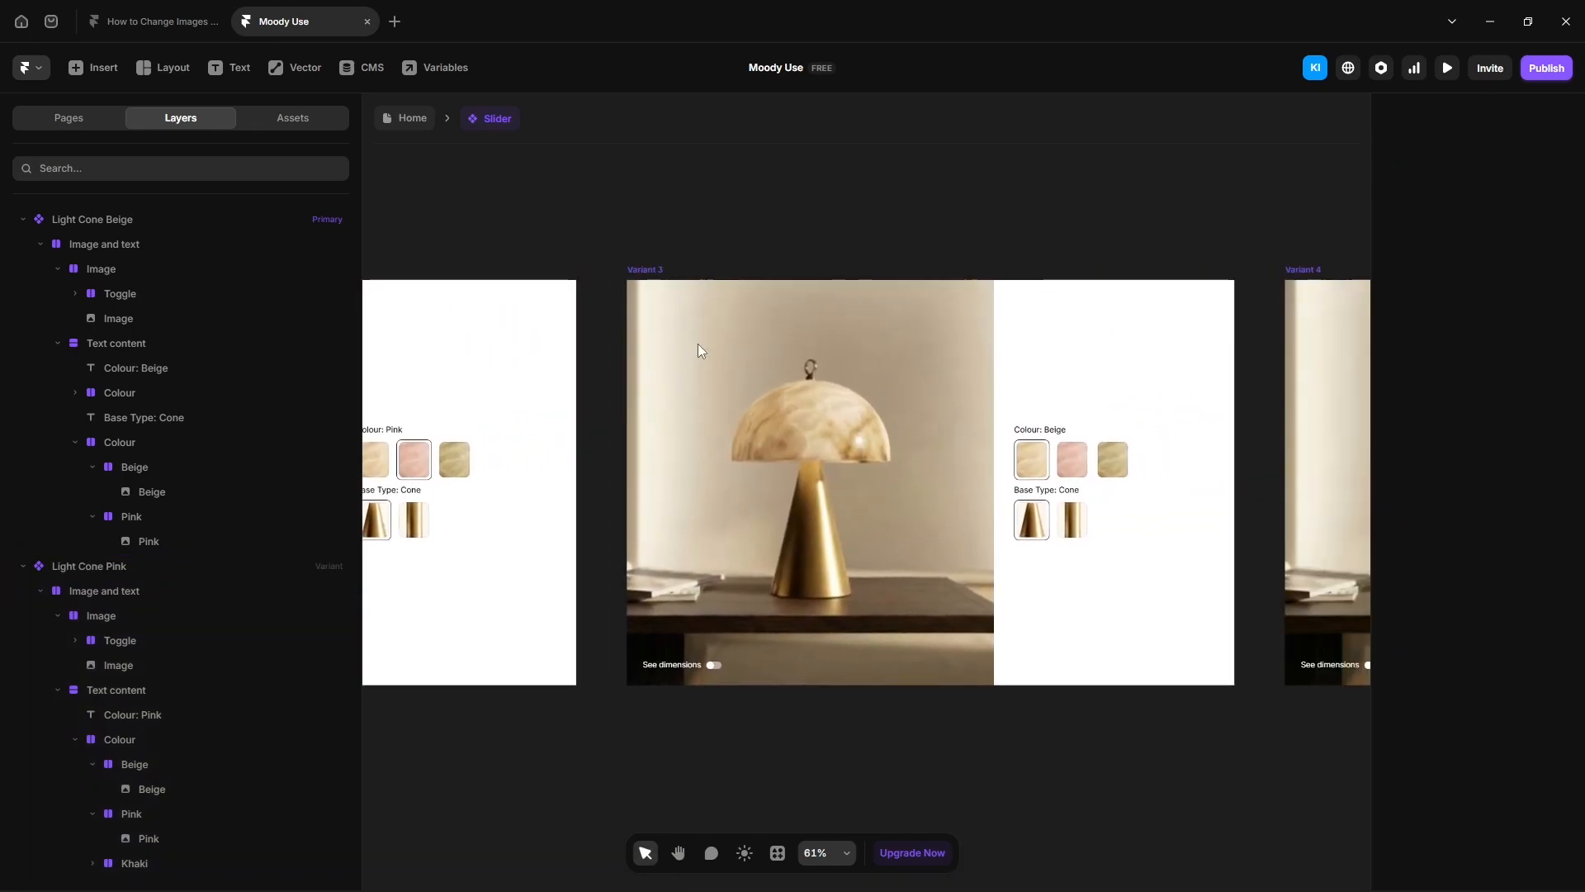
left_click(771, 438)
left_click(1503, 756)
left_click_drag(1292, 650, 1288, 648)
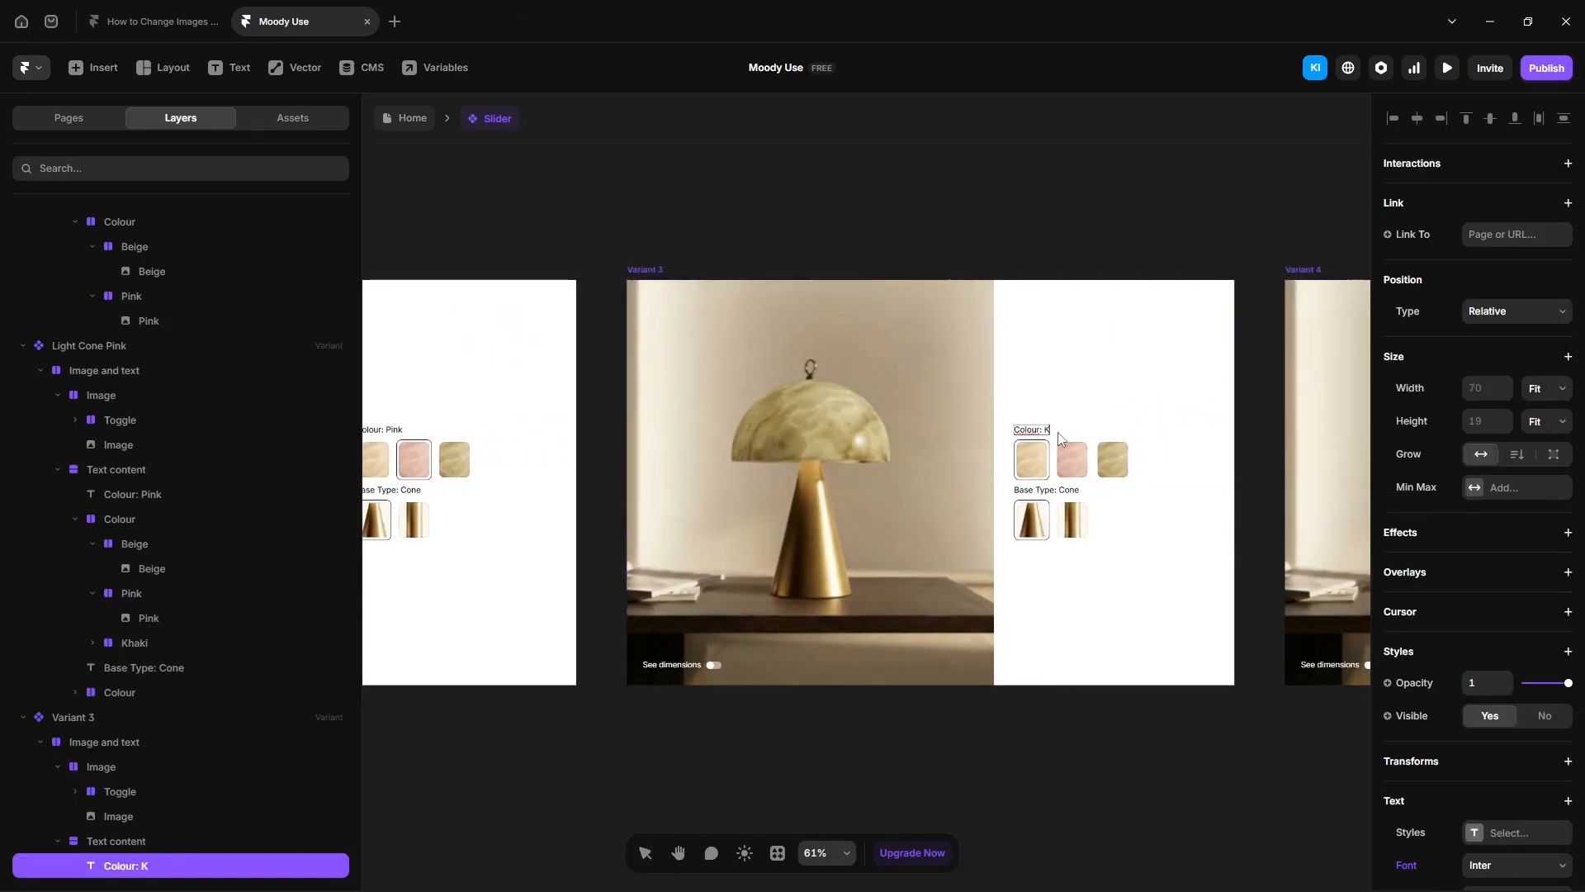
Step: Set the border colour opacity of the Beige swatch in Variant 3 to 0%
left_click(151, 841)
scroll(1472, 700, "down", 3)
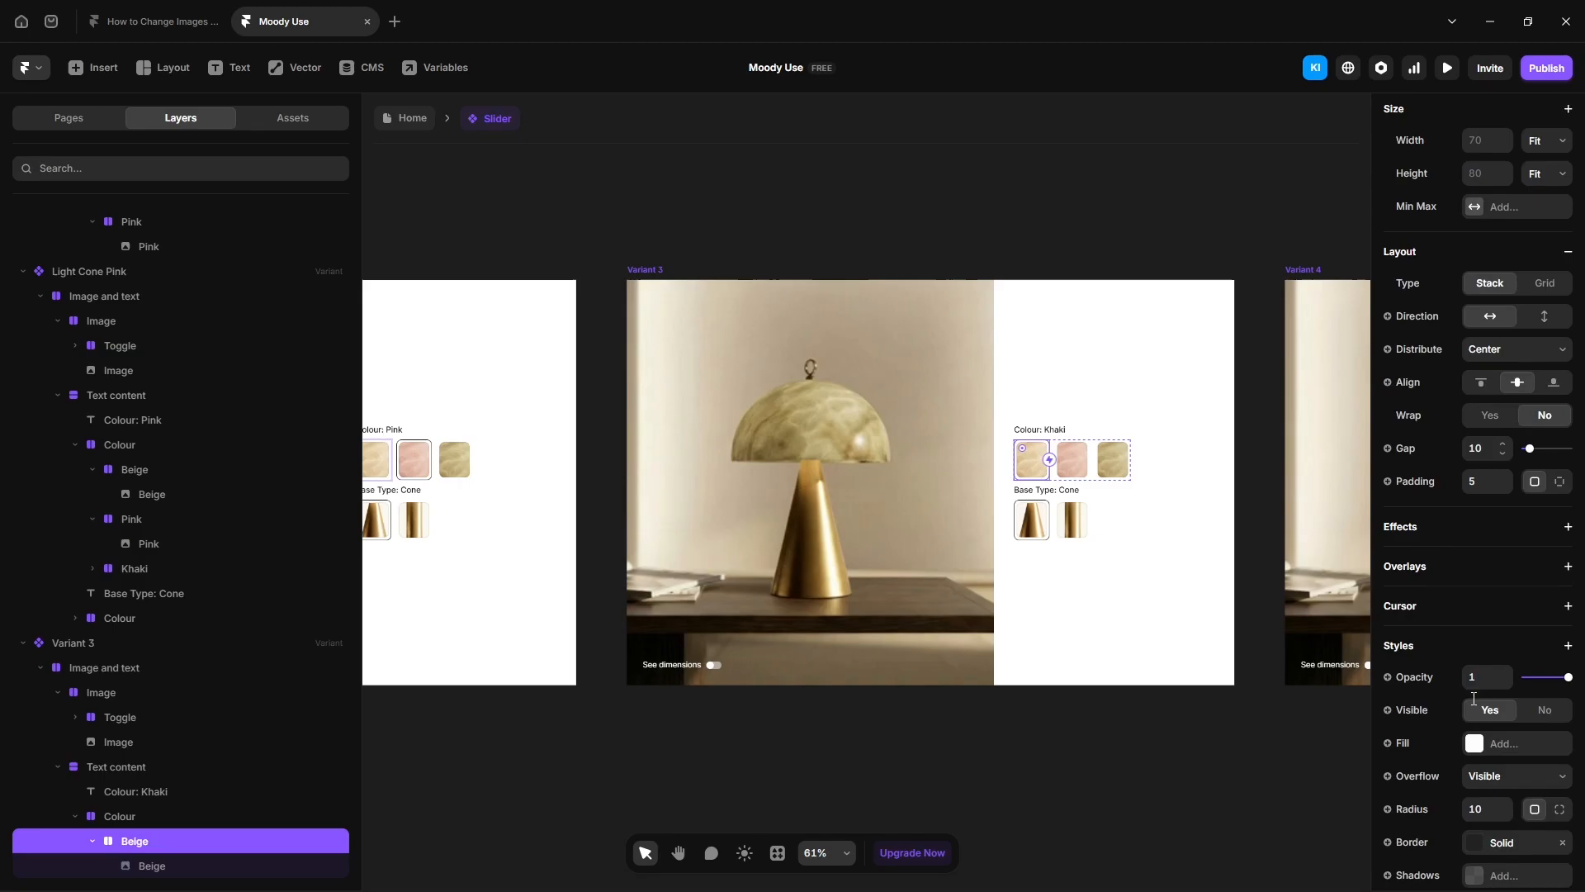
left_click(1483, 842)
left_click(1309, 791)
left_click(1311, 790)
type("0")
key("Return")
Step: Outline the Khaki swatch in Variant 3 by raising the opacity of its border colour
double_click(1112, 459)
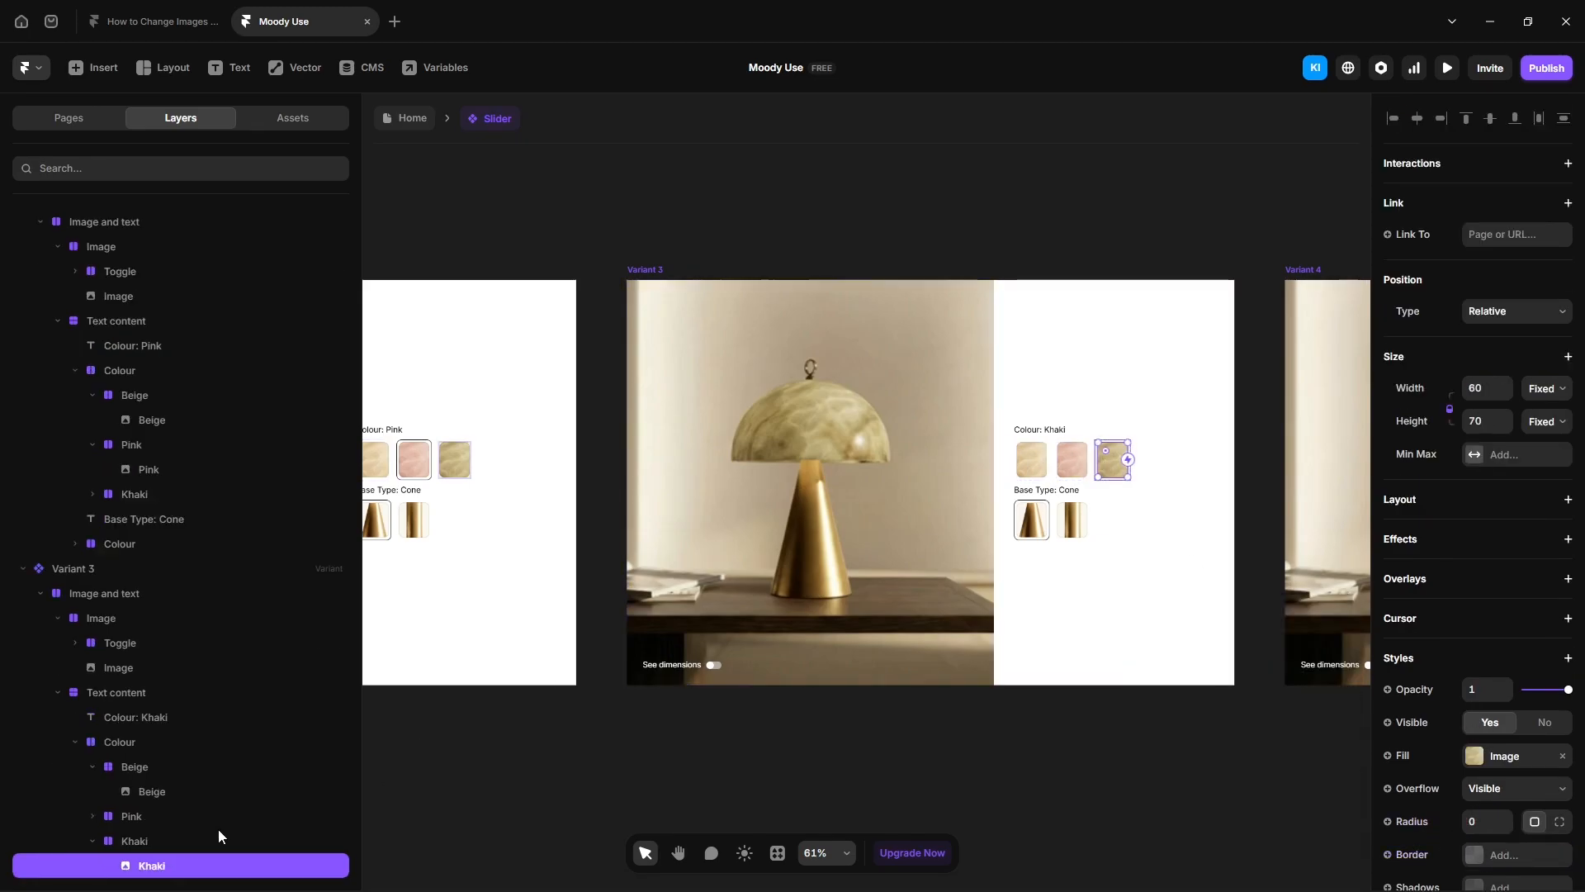
left_click(220, 837)
scroll(1486, 741, "down", 3)
left_click(1474, 842)
left_click(1292, 818)
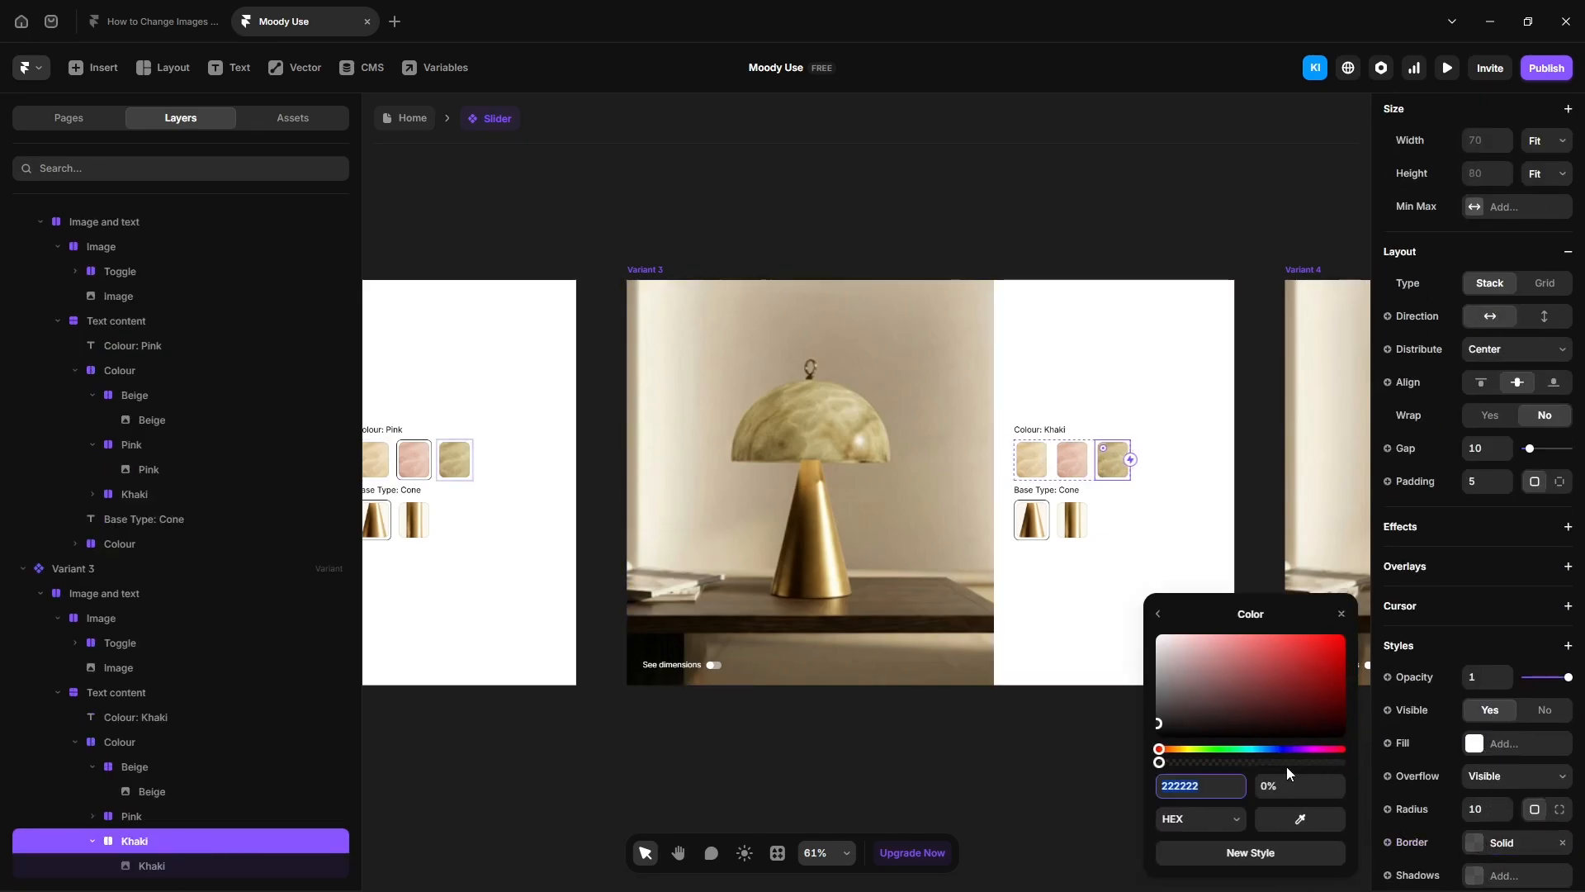
left_click(1276, 785)
Step: Rename Variant 3 as "Light Cone Khaki"
type("Light C")
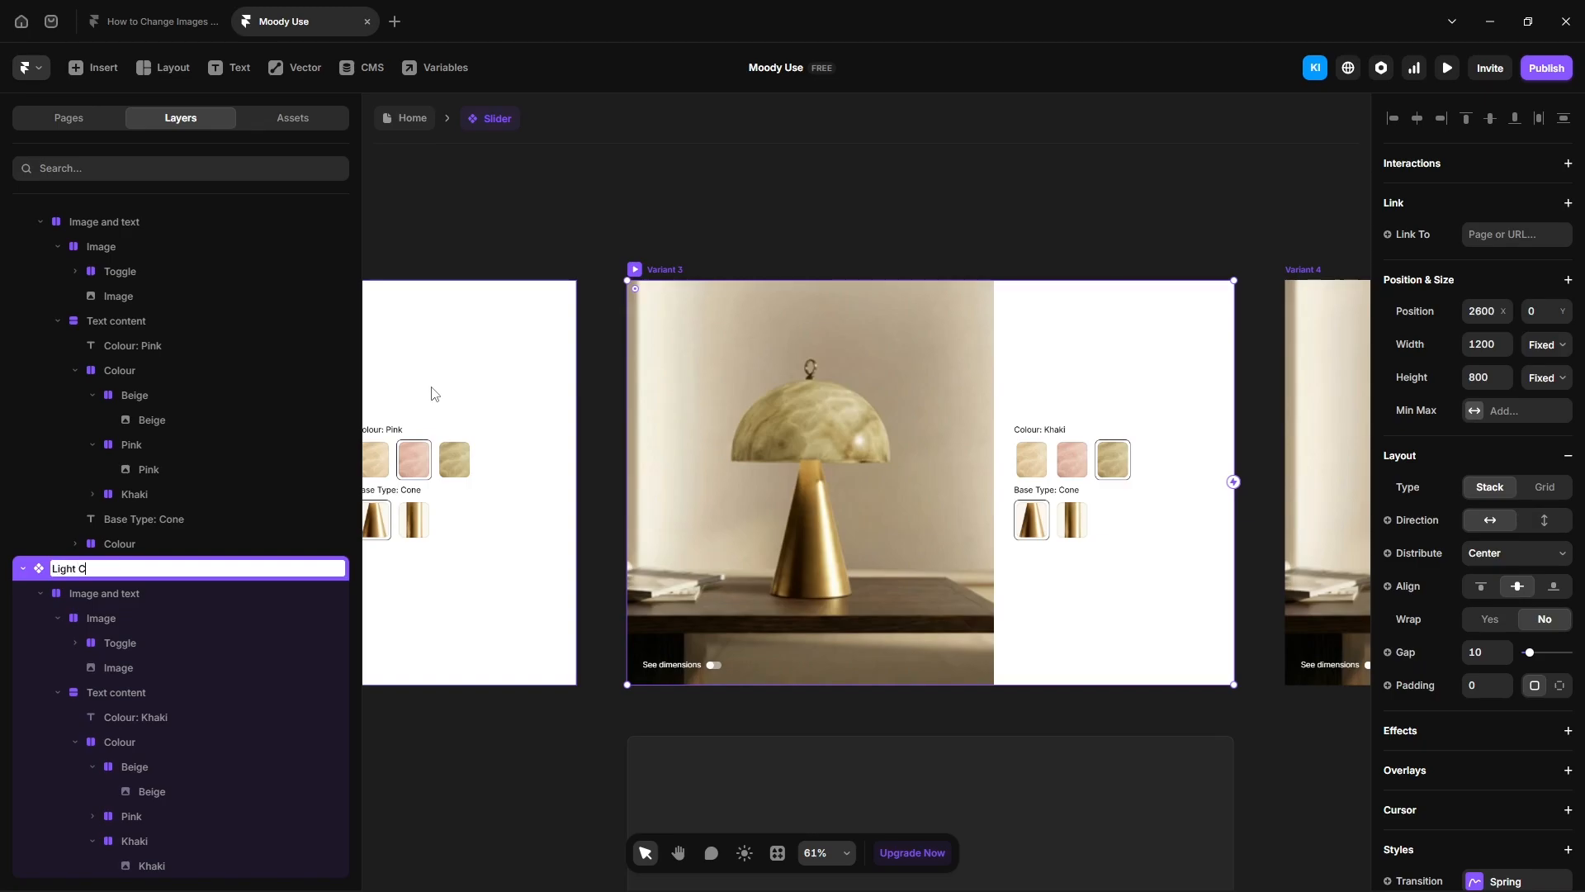
type("one Khaki")
key("Return")
Step: Rename Variant 4 as "Light Cylinder Beige"
left_click_drag(1264, 213, 640, 209)
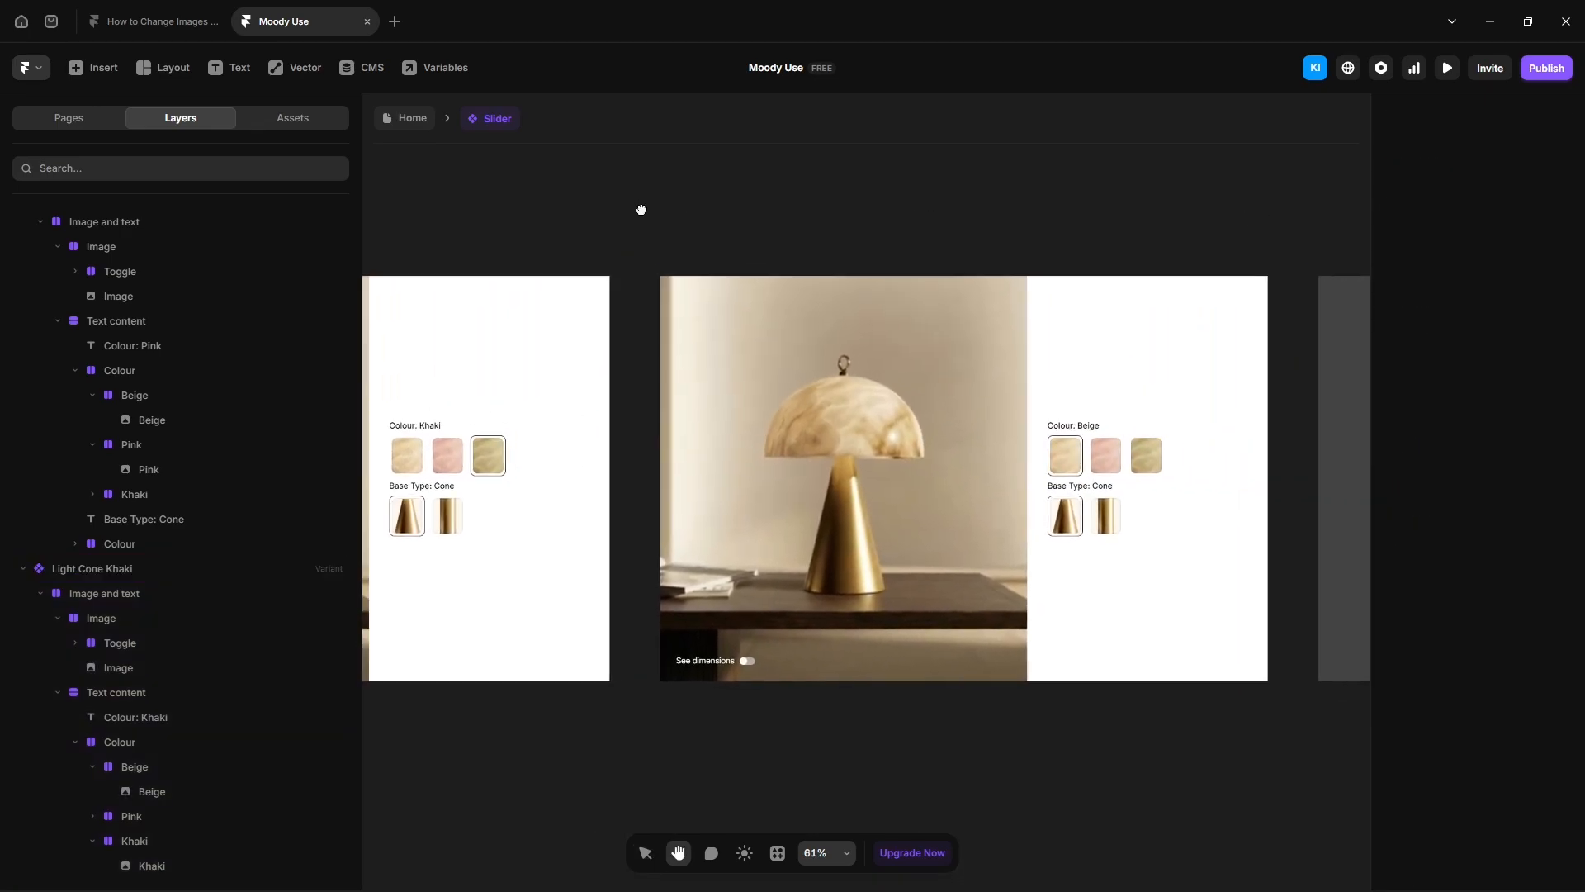
left_click(679, 265)
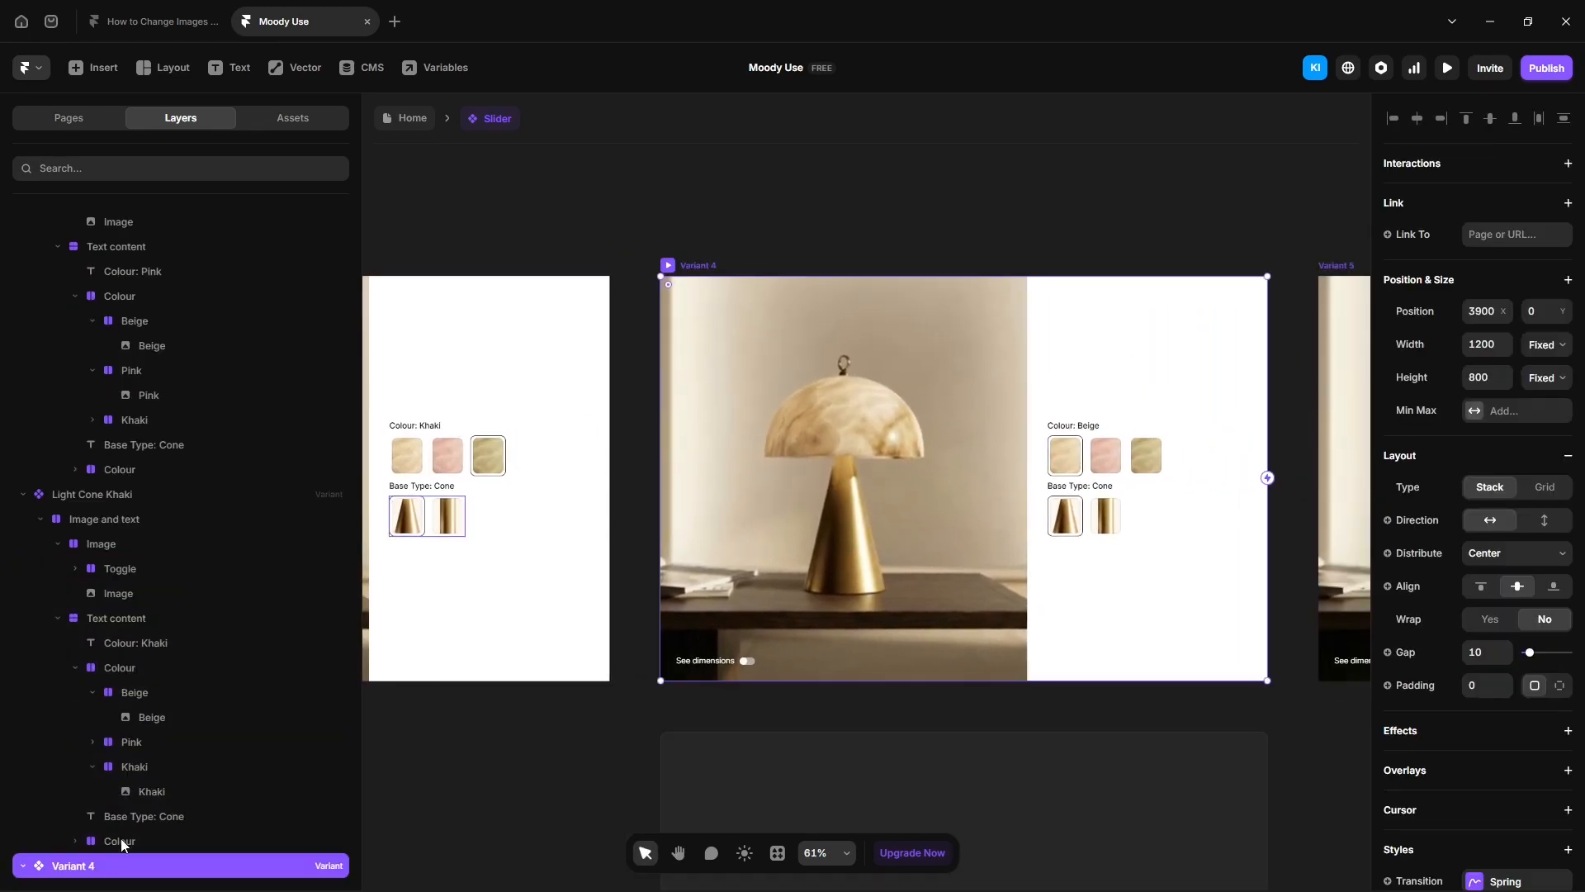
double_click(81, 740)
type("L")
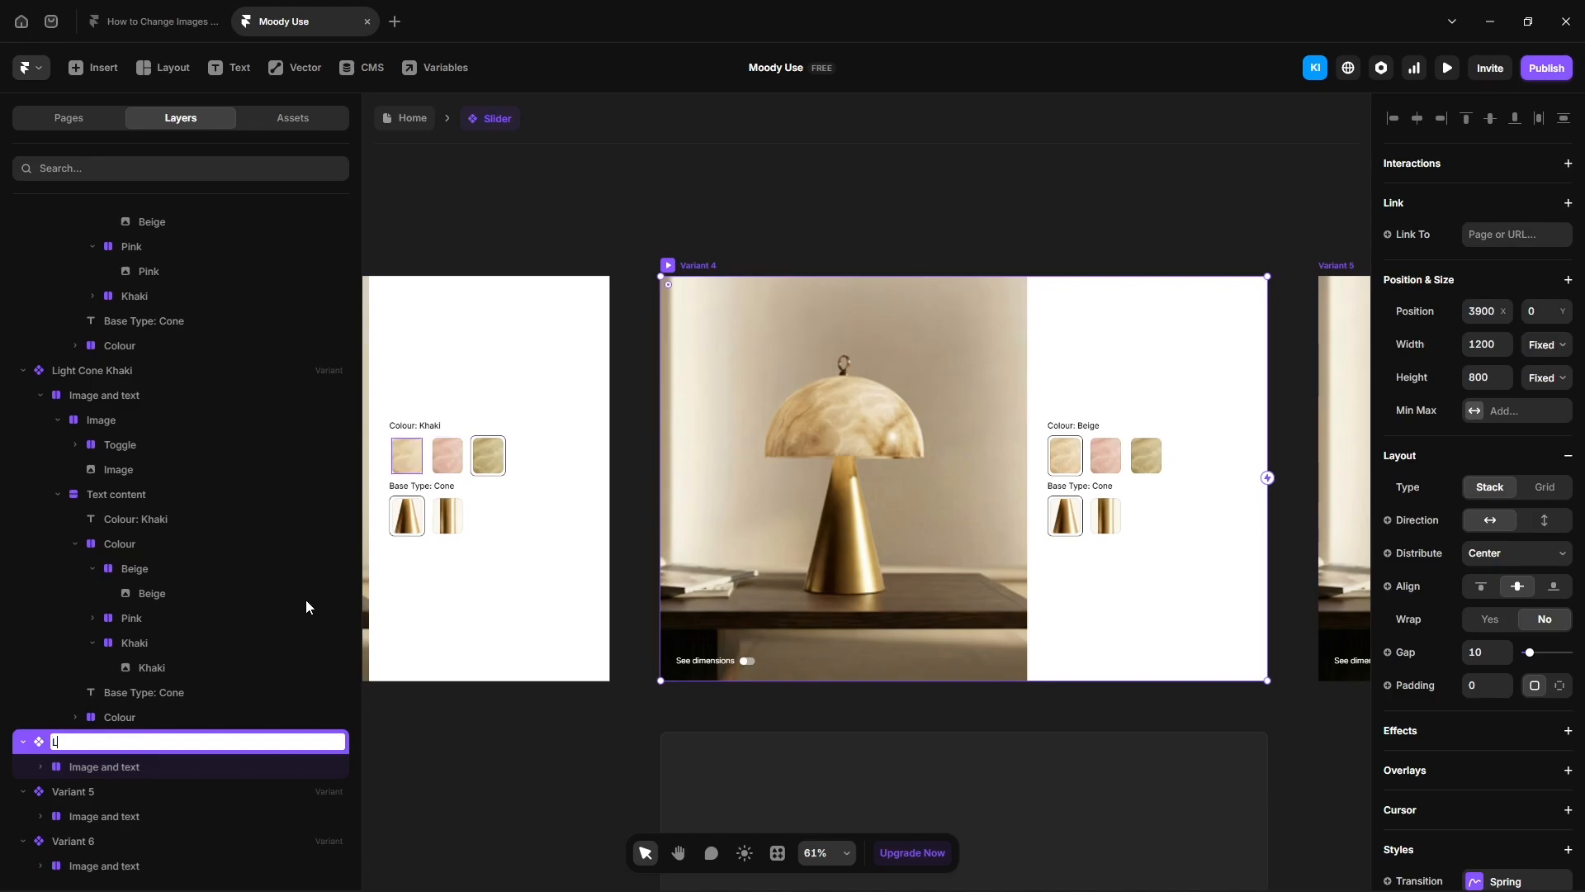
type("ight Cylinder Beige")
key("Return")
Step: Change the base type label in the Light Cylinder Beige variant to "Base Type: Cylinder"
double_click(1106, 487)
type("C")
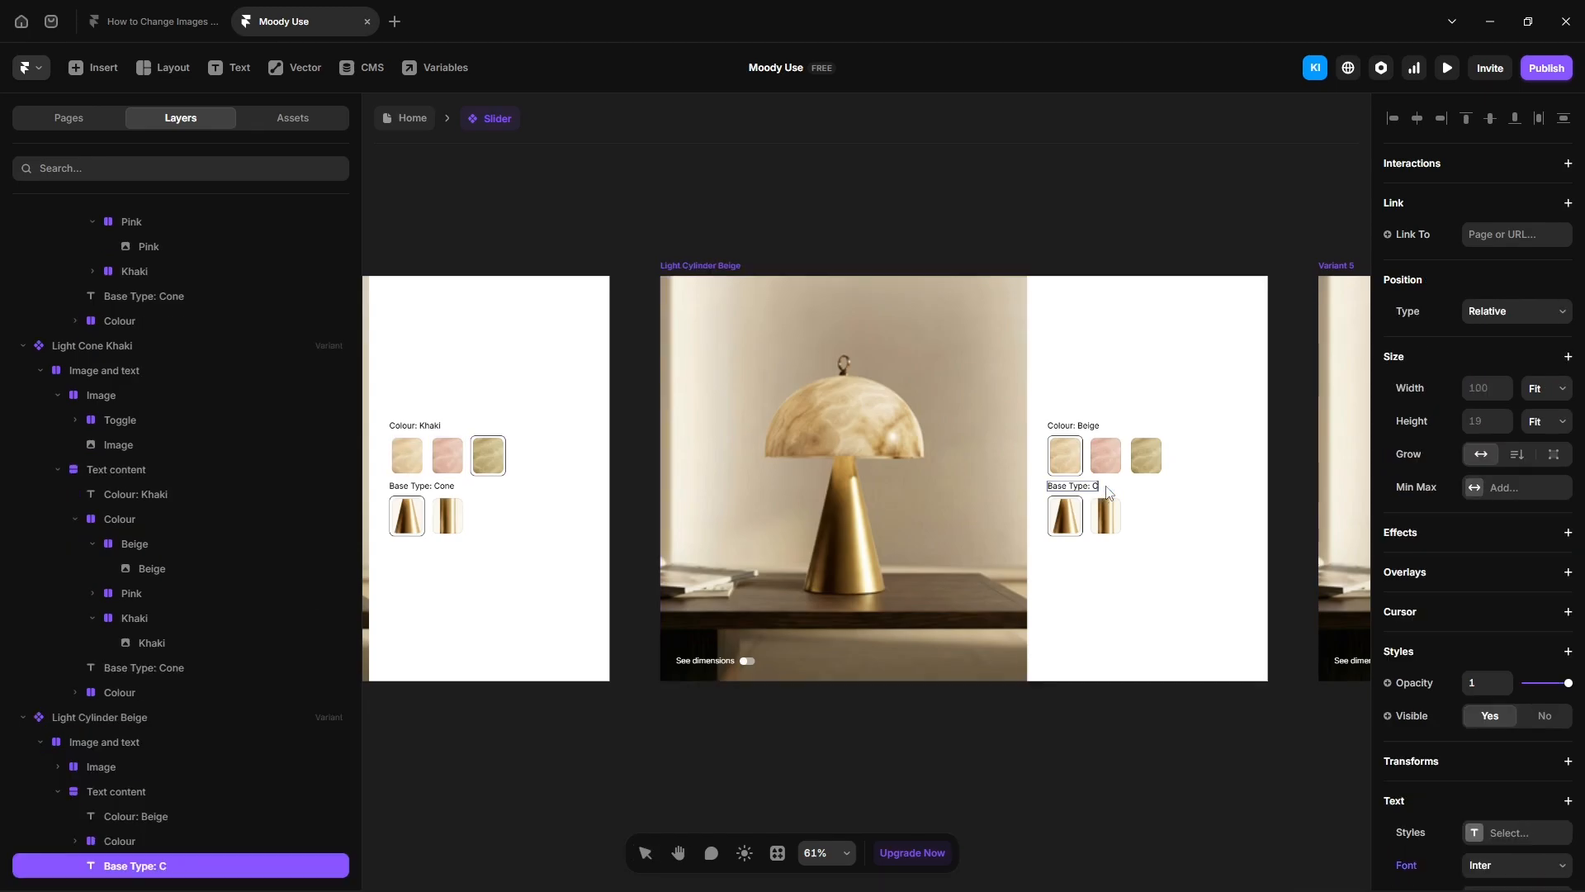
type("ylinder")
key("Escape")
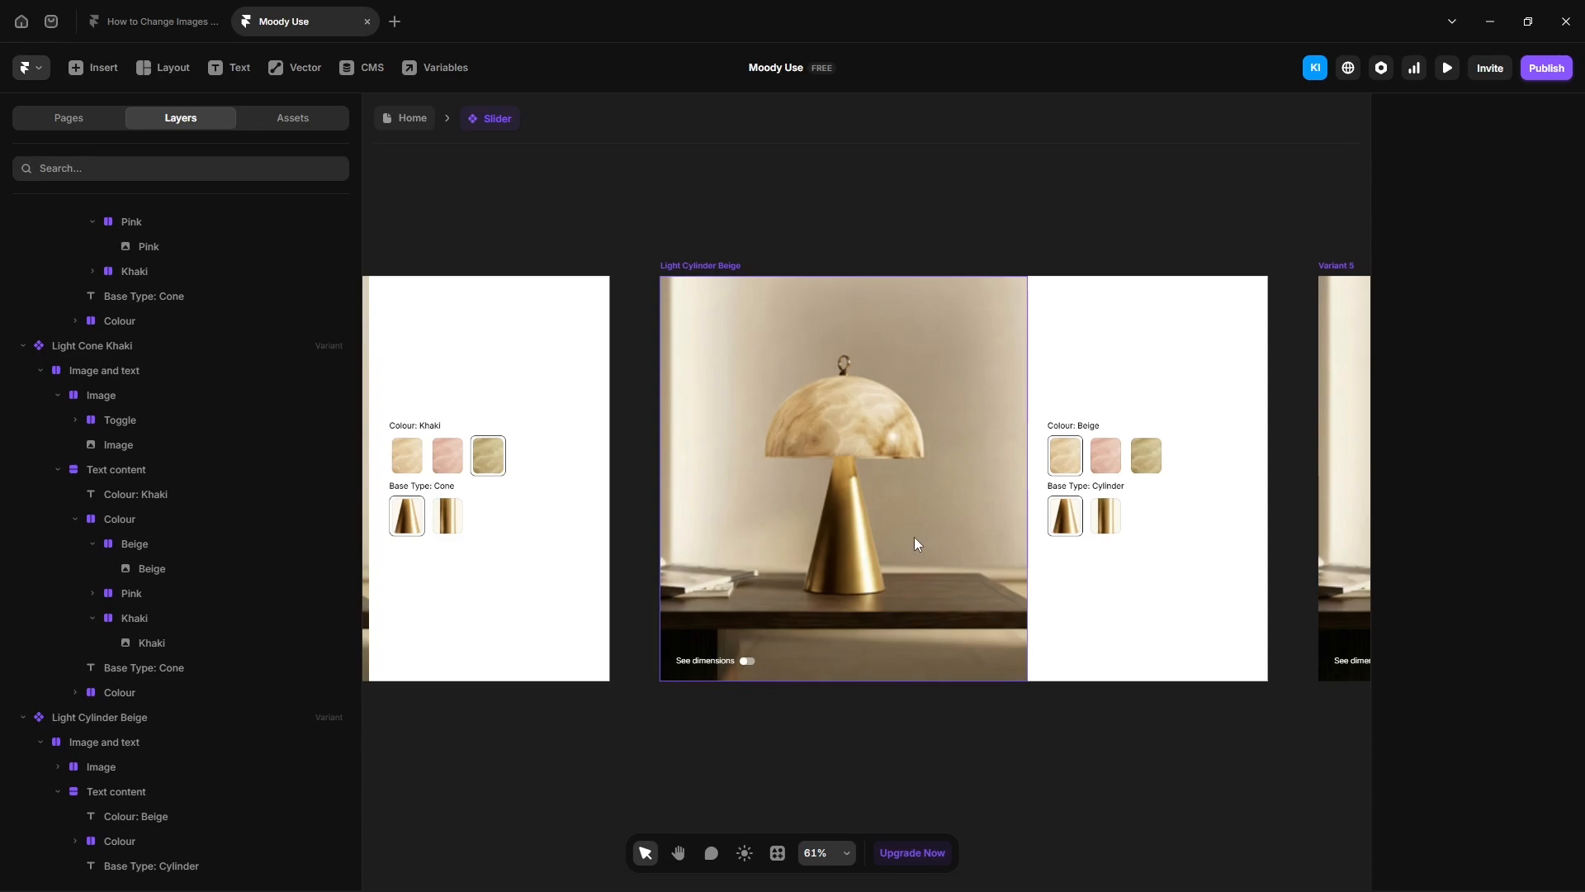
Step: Replace the lamp image in Light Cylinder Beige with the beige lamp on a cylinder base
left_click(914, 536)
left_click(1472, 756)
left_click_drag(1558, 485, 1243, 621)
left_click(965, 734)
Step: Set the border colour opacity of the cone base swatch in Light Cylinder Beige to 0%
left_click(1067, 523, "ctrl")
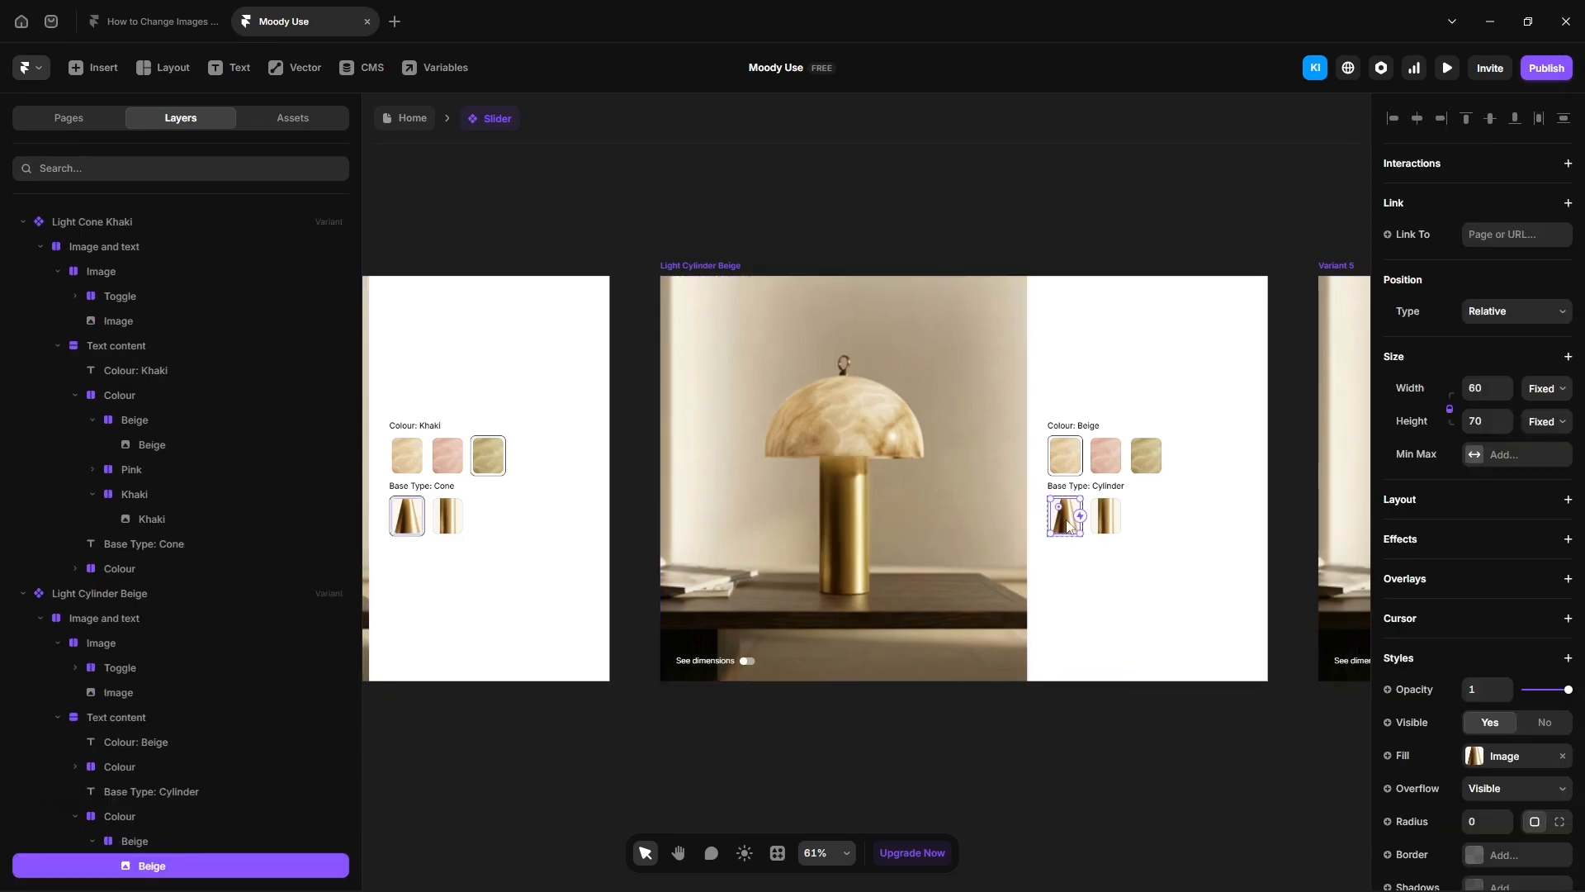
left_click(173, 839)
scroll(1479, 714, "down", 3)
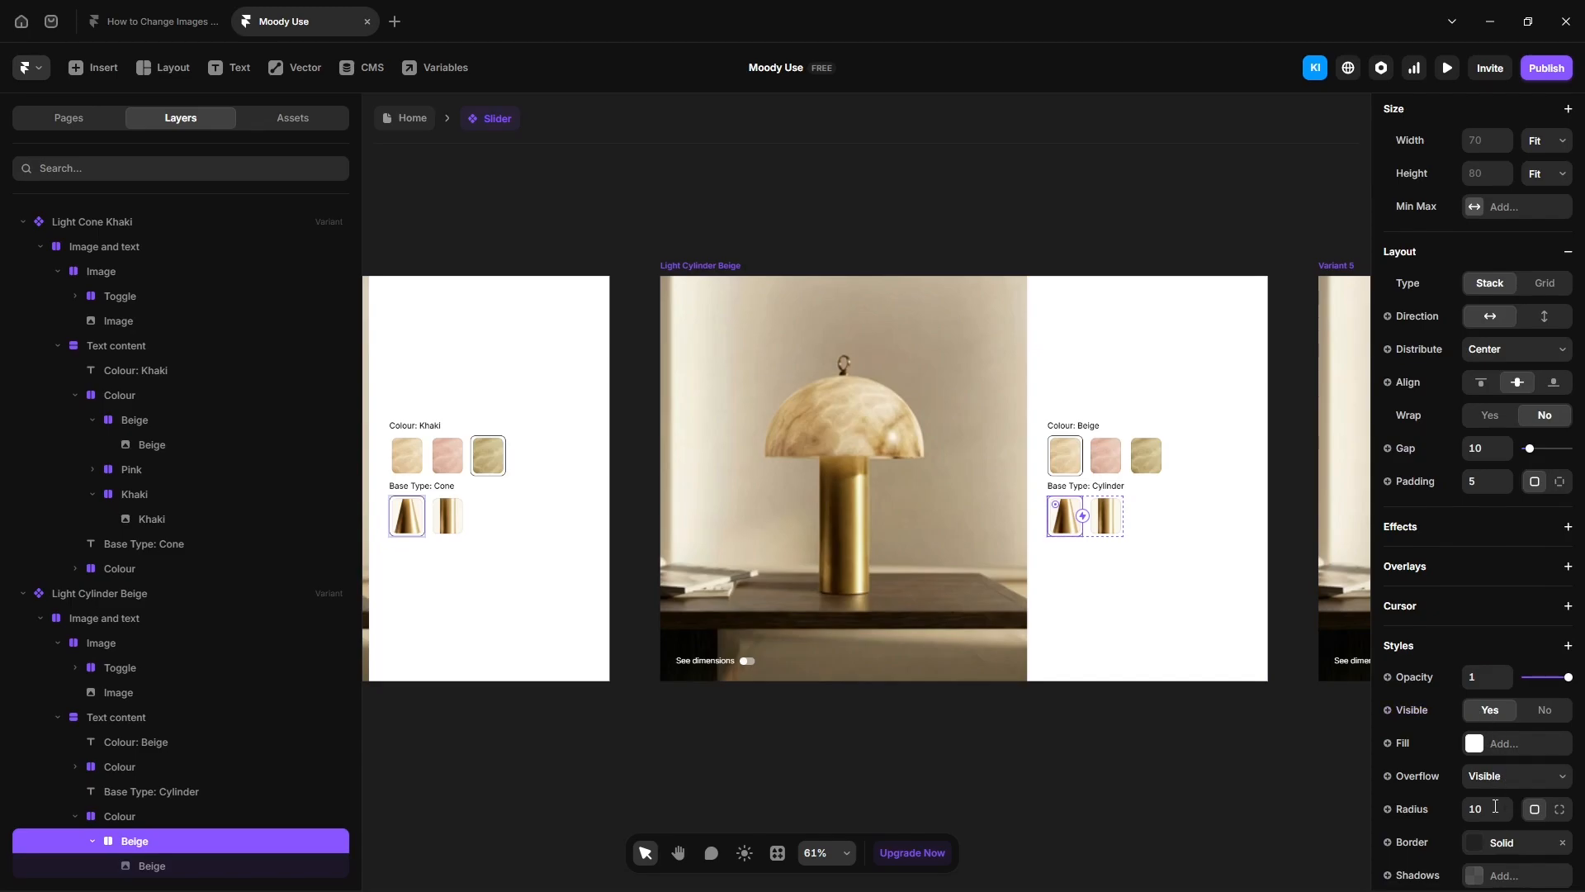
left_click(1500, 842)
left_click(1277, 788)
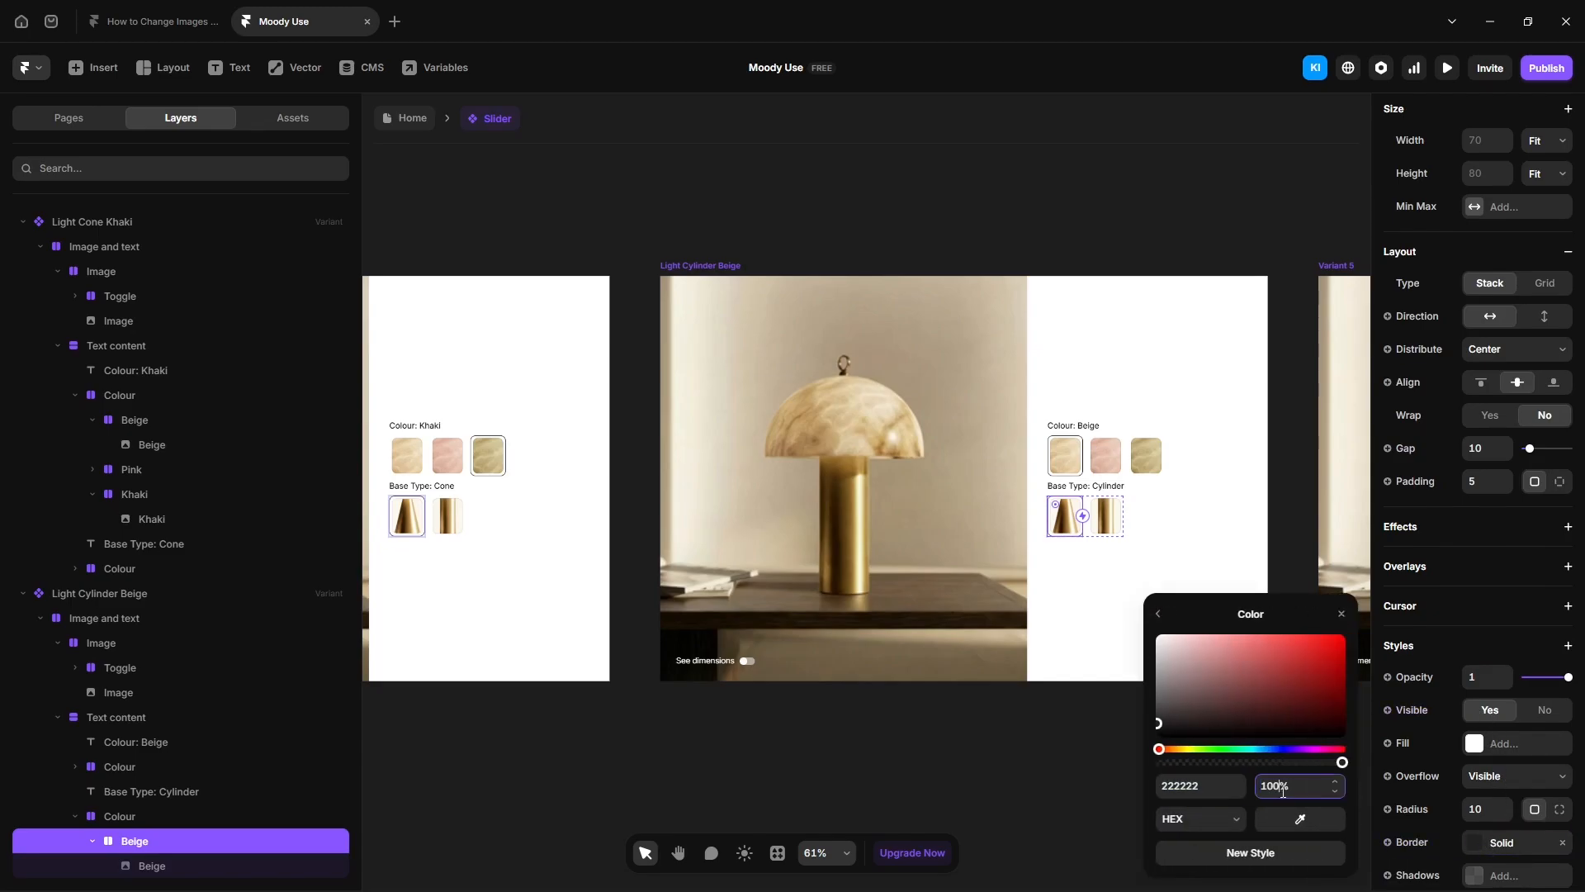
type("0")
scroll(176, 710, "down", 3)
Step: Outline the cylinder base swatch in Light Cylinder Beige by setting its border colour opacity to 100%
left_click(157, 758)
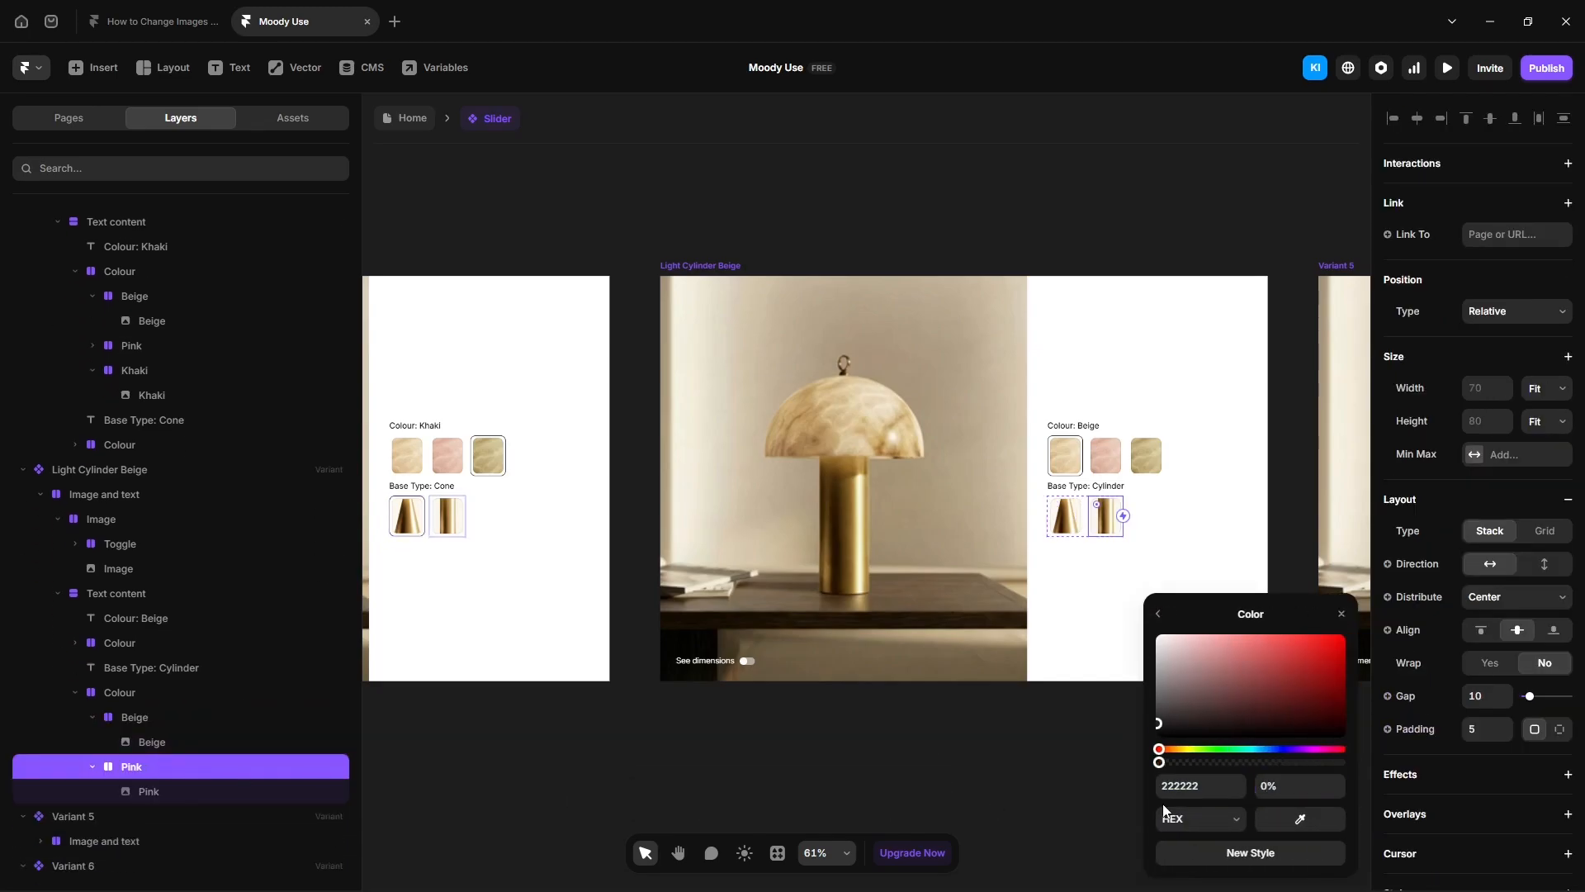
left_click(1284, 788)
type("100")
key("Return")
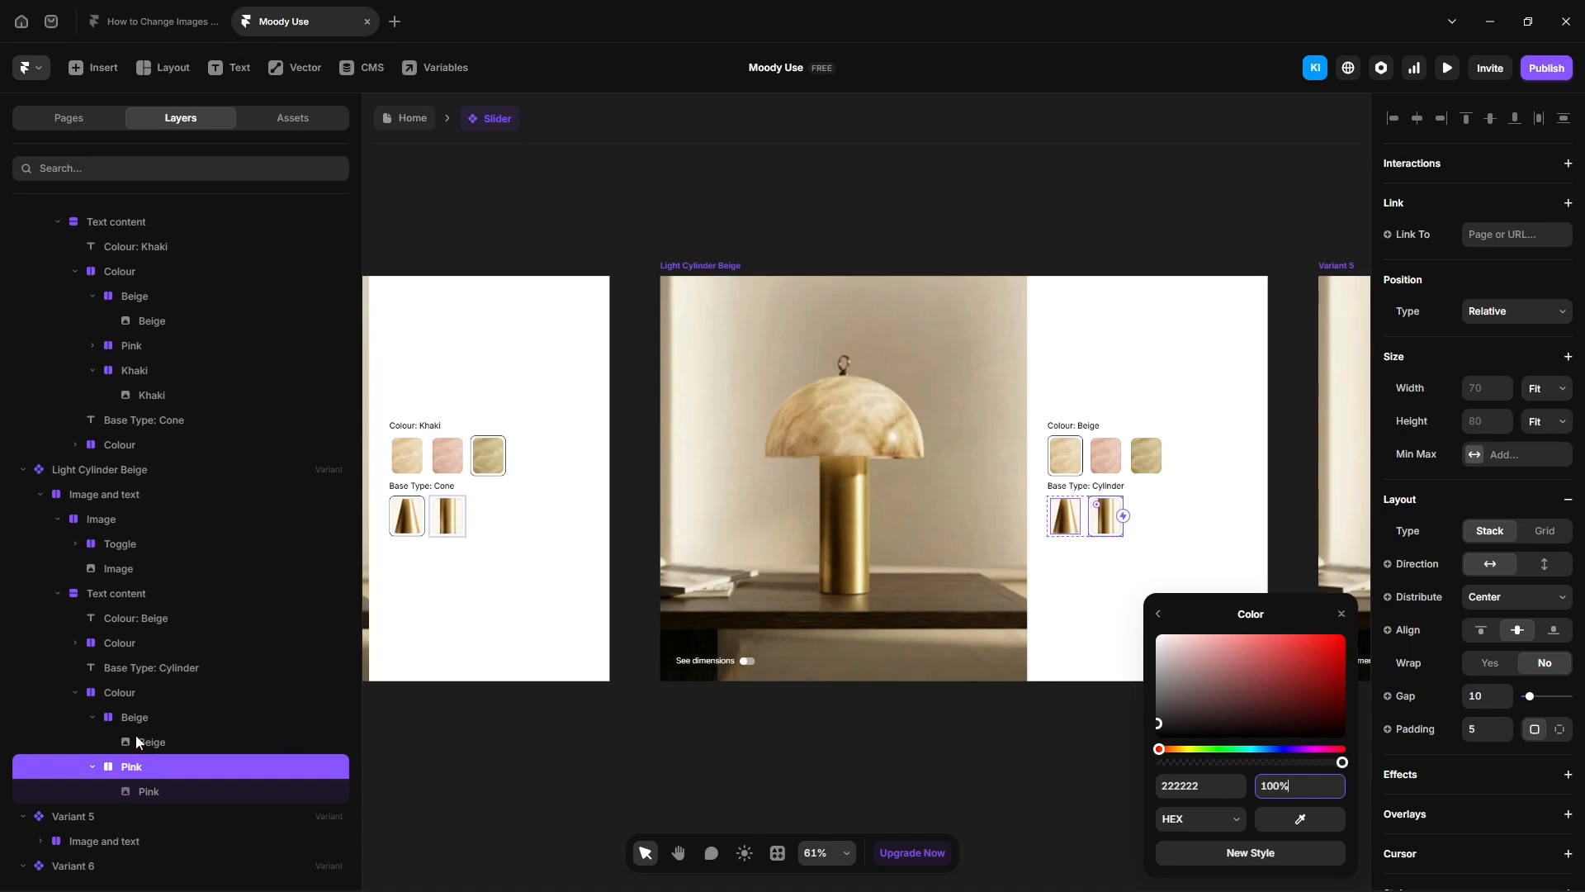
Step: Rename the Colour layer that holds the base swatches in Light Cone Beige as "Base type"
scroll(136, 735, "up", 15)
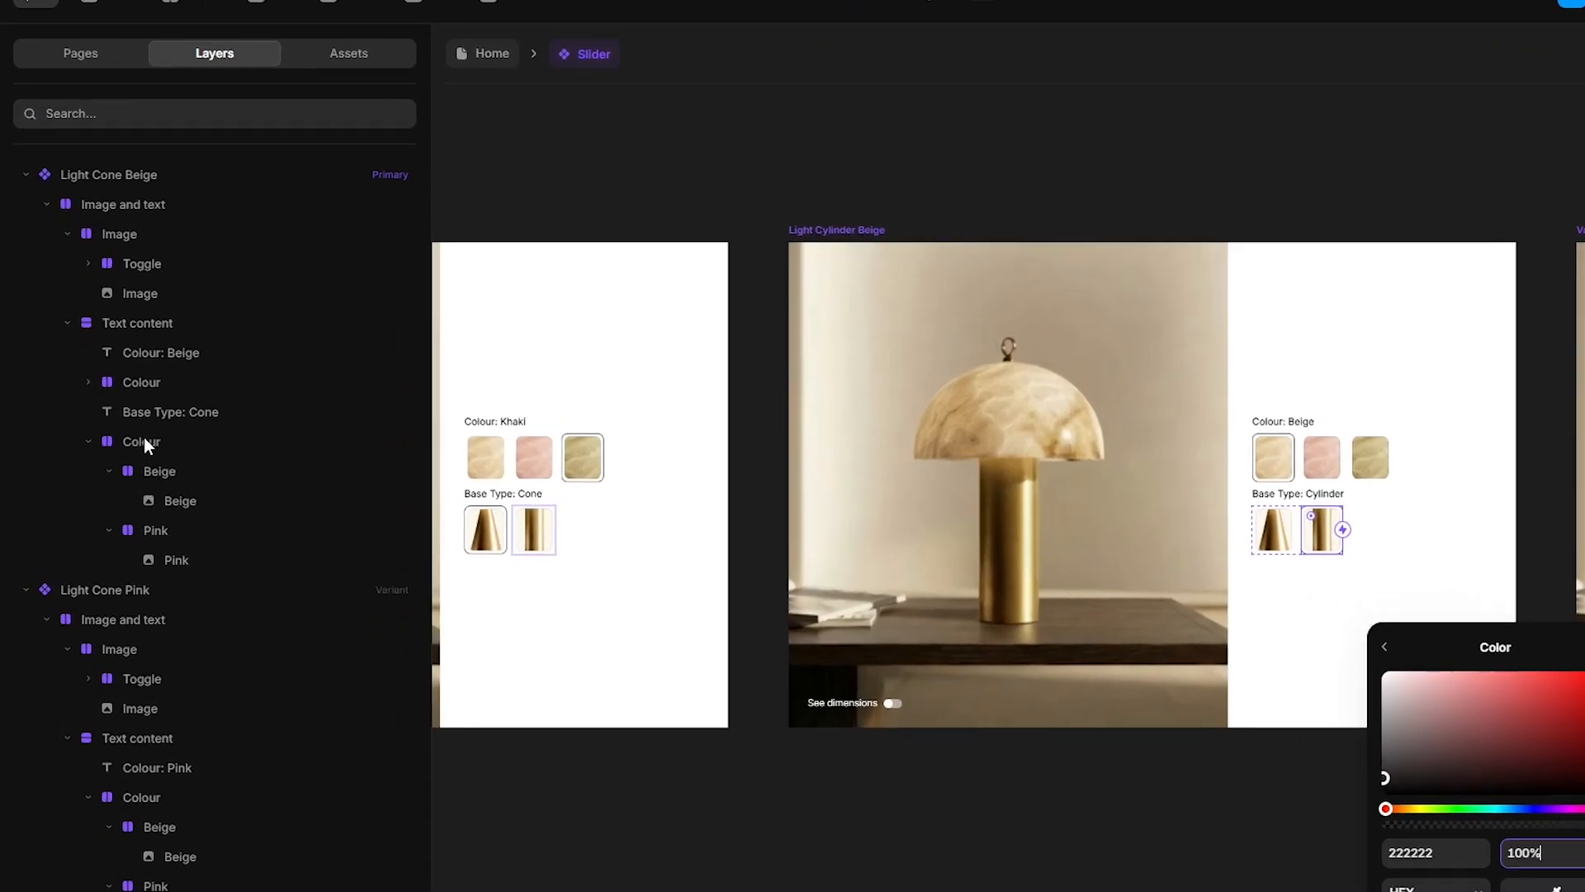
left_click(122, 440)
double_click(121, 440)
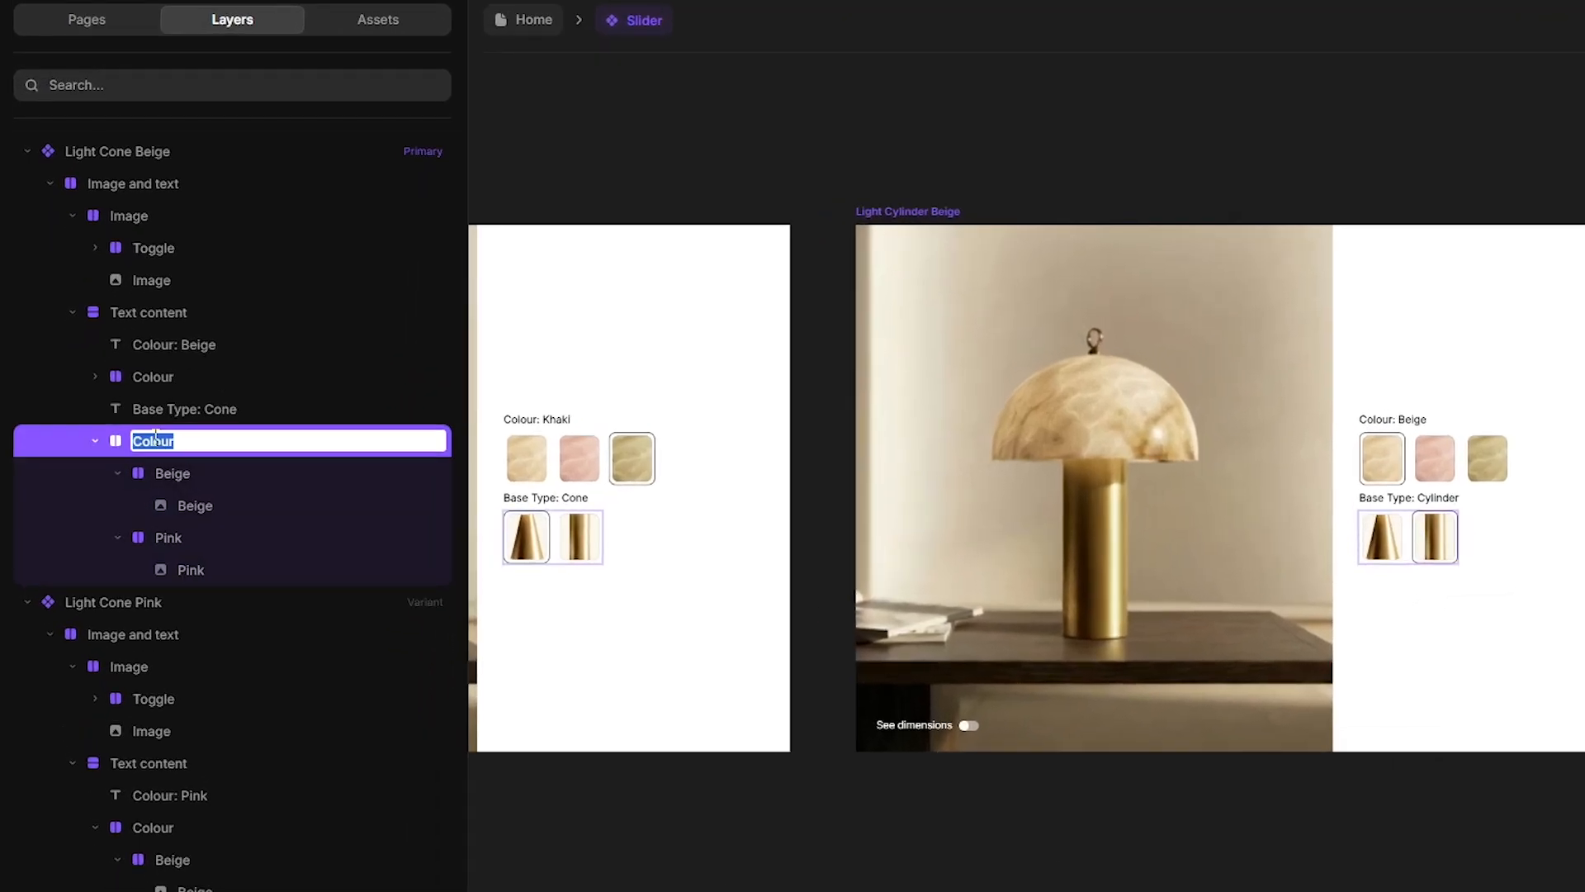
type("Base type")
key("Return")
Step: Rename the Beige and Pink swatch frames inside the Base type layer as "Cone" and "Cylinder"
left_click(173, 473)
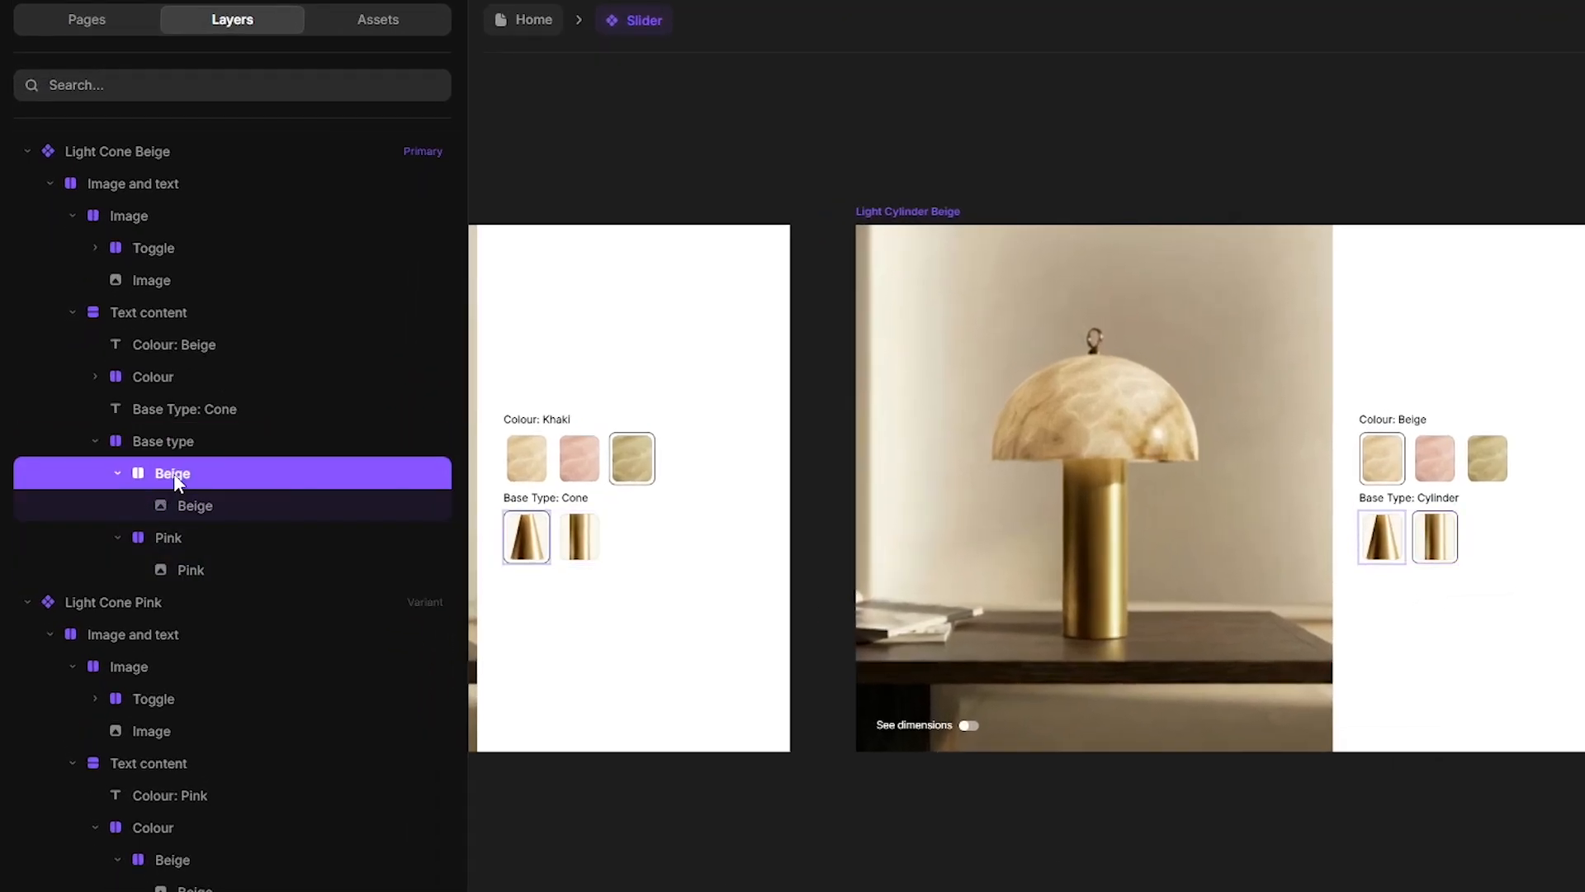
double_click(173, 473)
type("Cone")
key("Return")
left_click(181, 539)
double_click(181, 540)
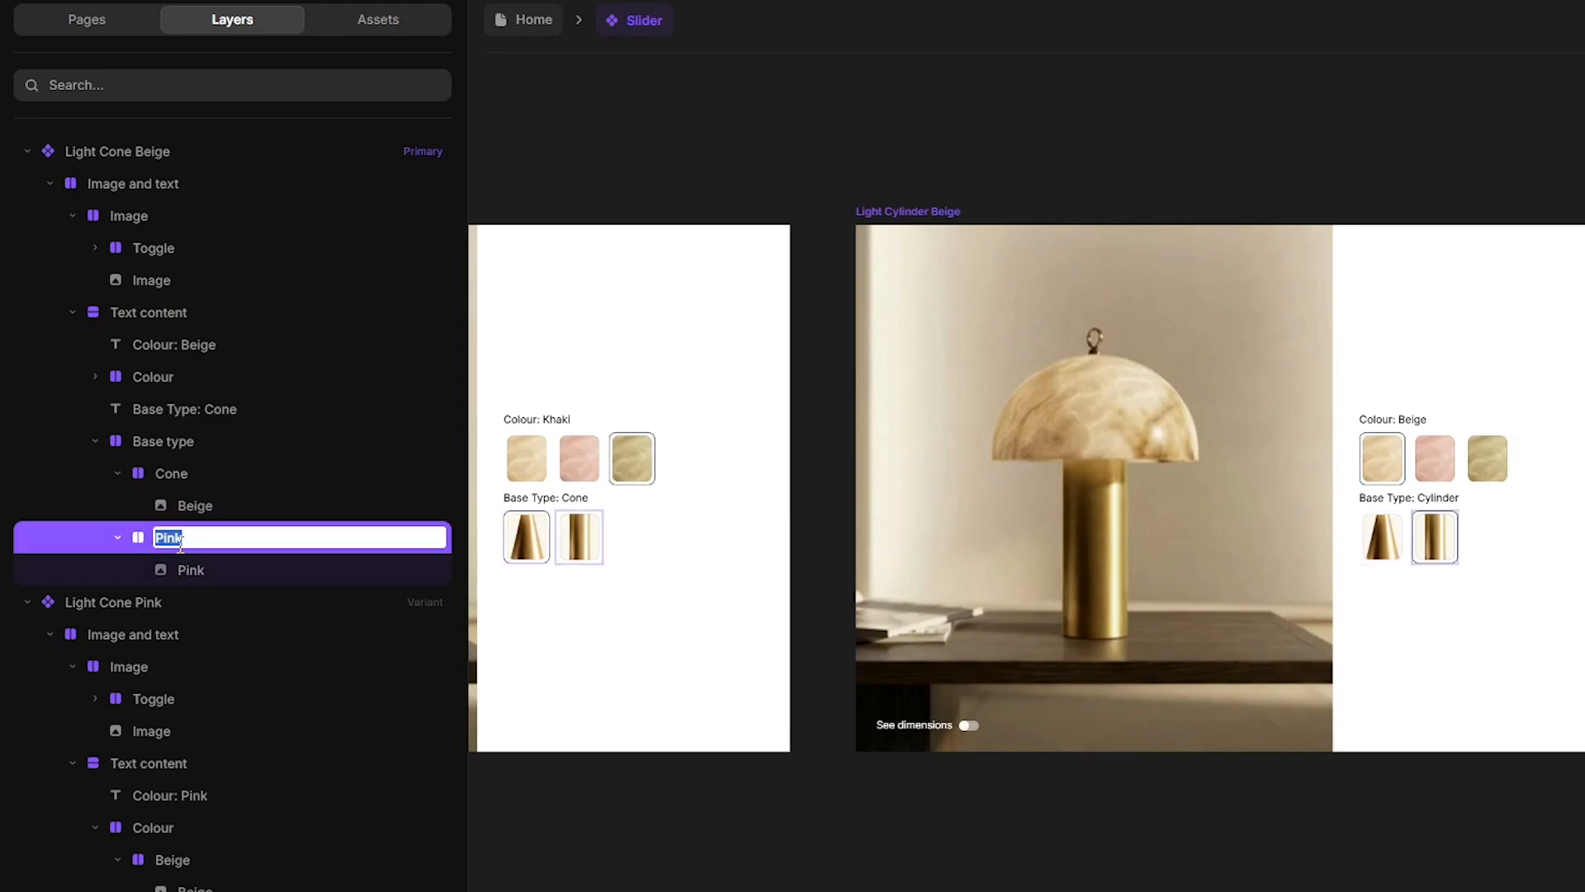
left_click(1435, 537)
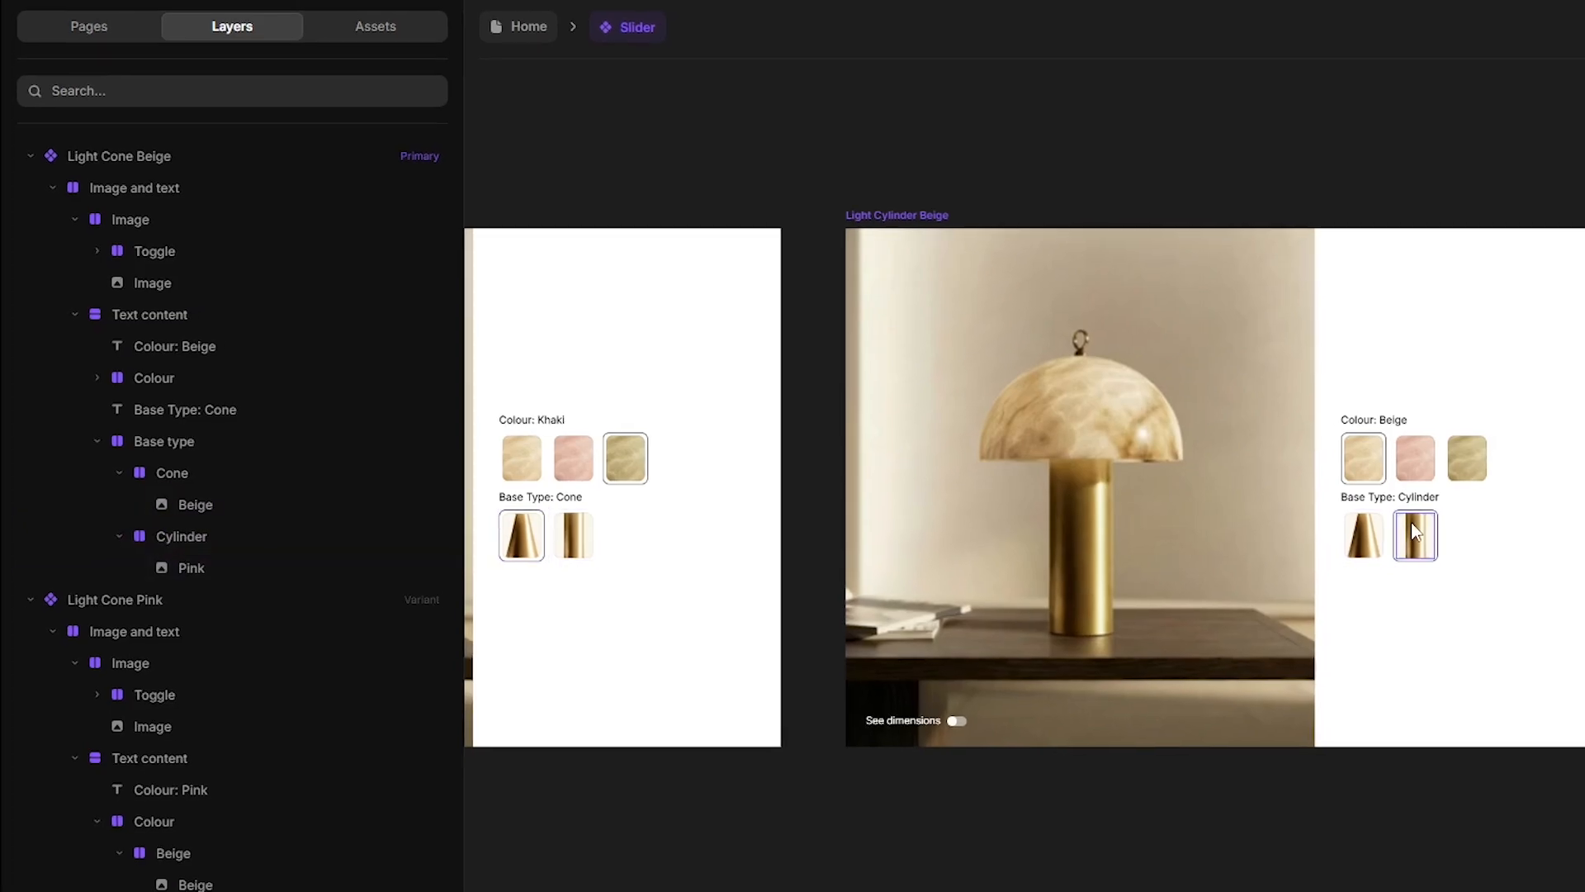
Step: Rename Variant 5 as "Light Cylinder Pink", reusing the copied name of the Light Cylinder Beige variant
left_click(124, 838)
scroll(166, 815, "down", 1)
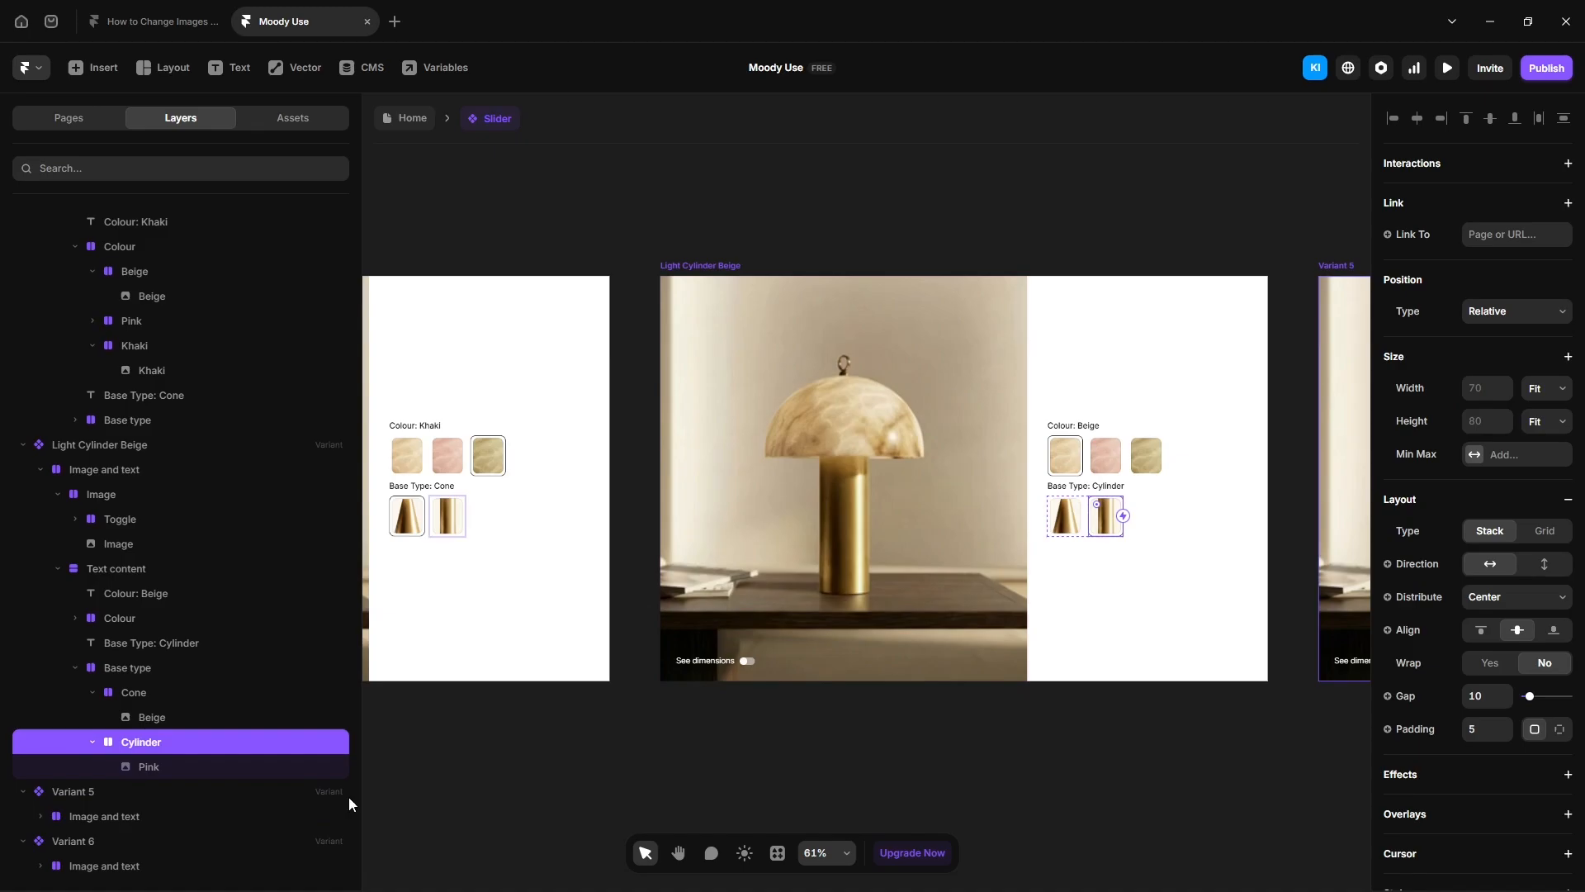
left_click_drag(1168, 751, 519, 758)
left_click(689, 275)
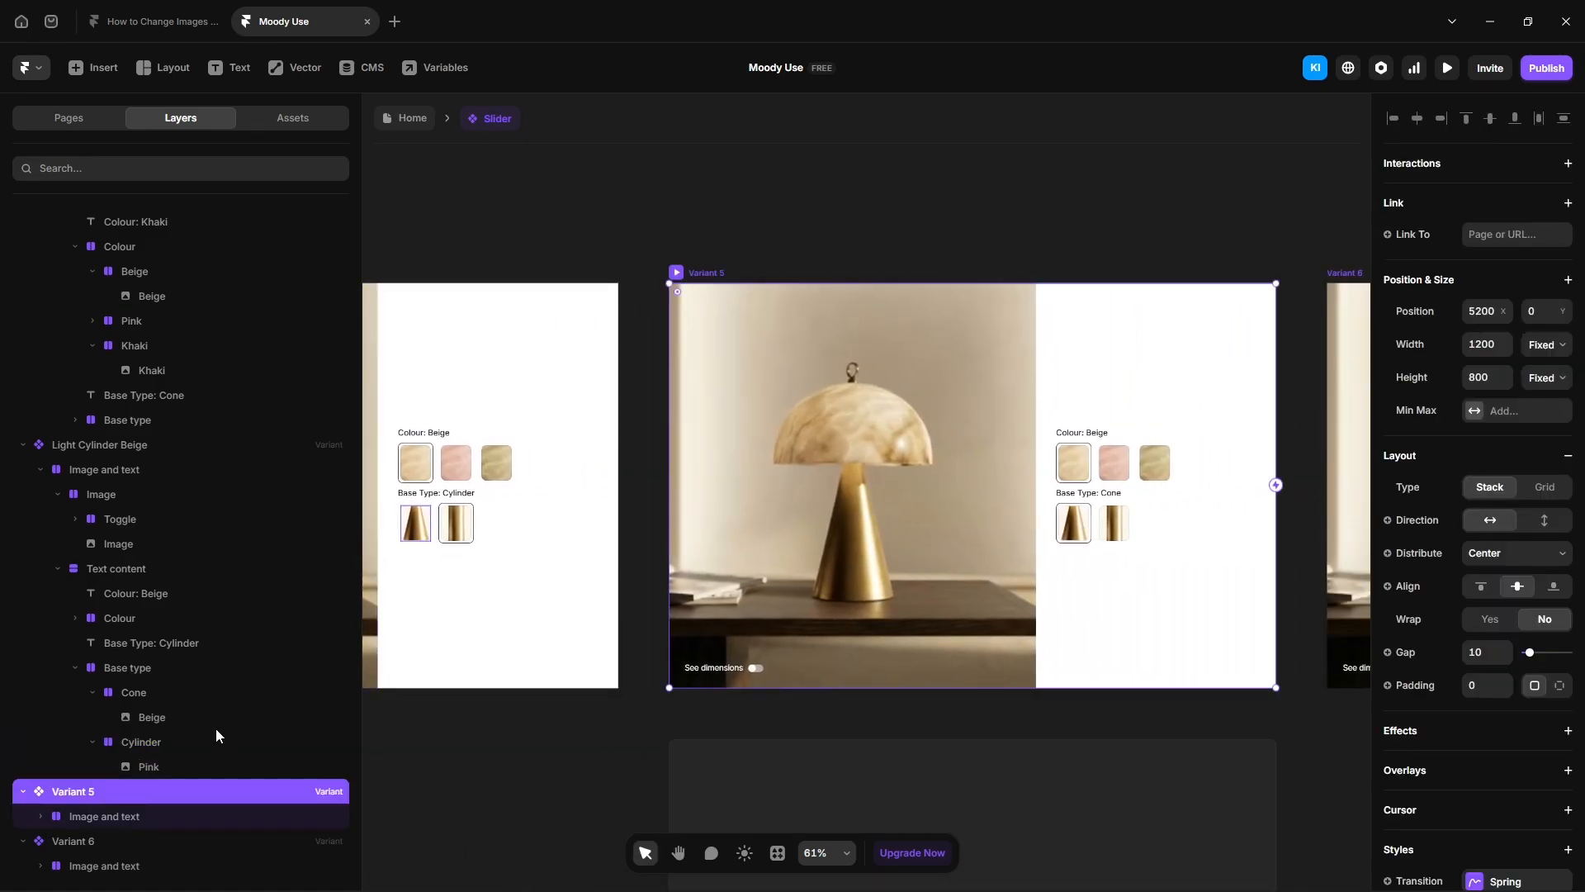
double_click(112, 445)
key("ctrl+c")
double_click(72, 791)
key("ctrl+v")
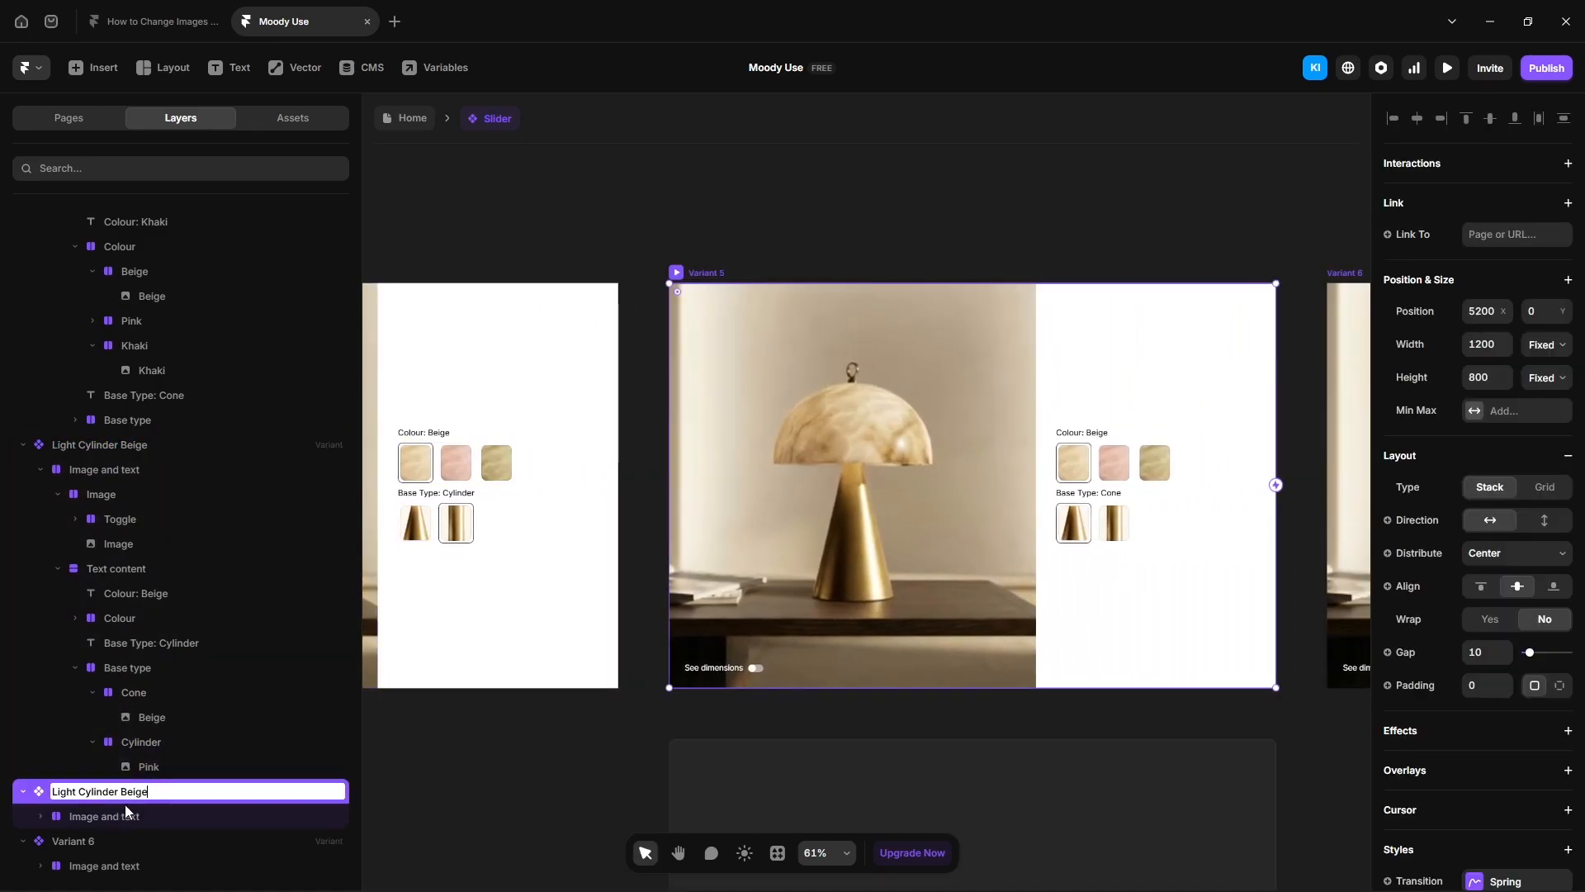
type("Pink")
key("Return")
Step: Replace the lamp image in Light Cylinder Pink with the pink cylinder version and change its colour label to "Colour: Pink"
left_click(941, 611, "ctrl")
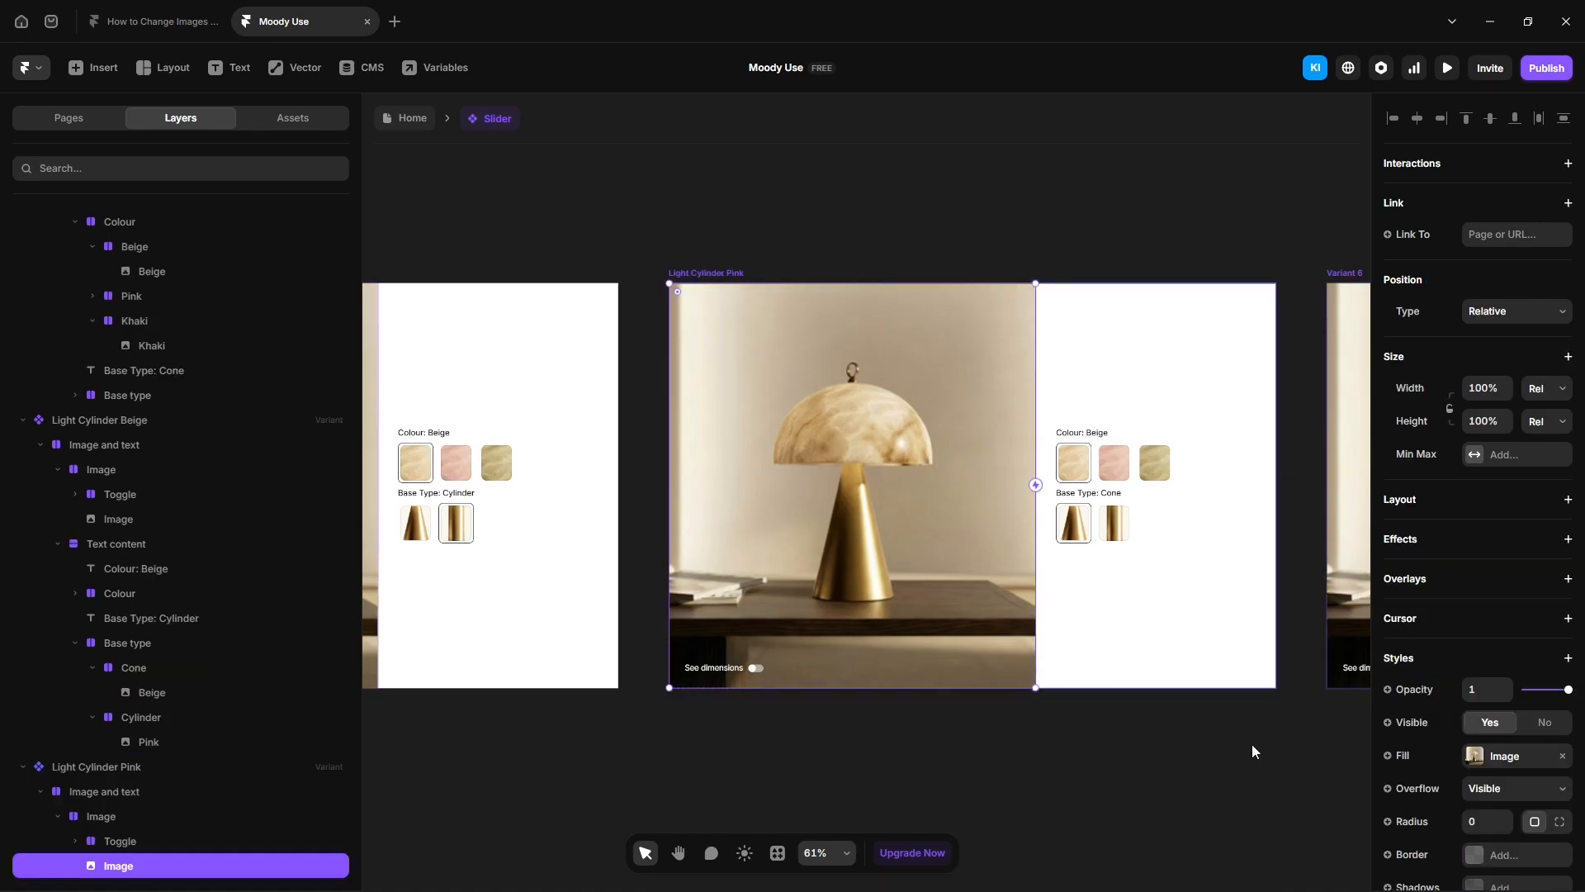
left_click(1477, 756)
left_click_drag(1217, 528, 1223, 631)
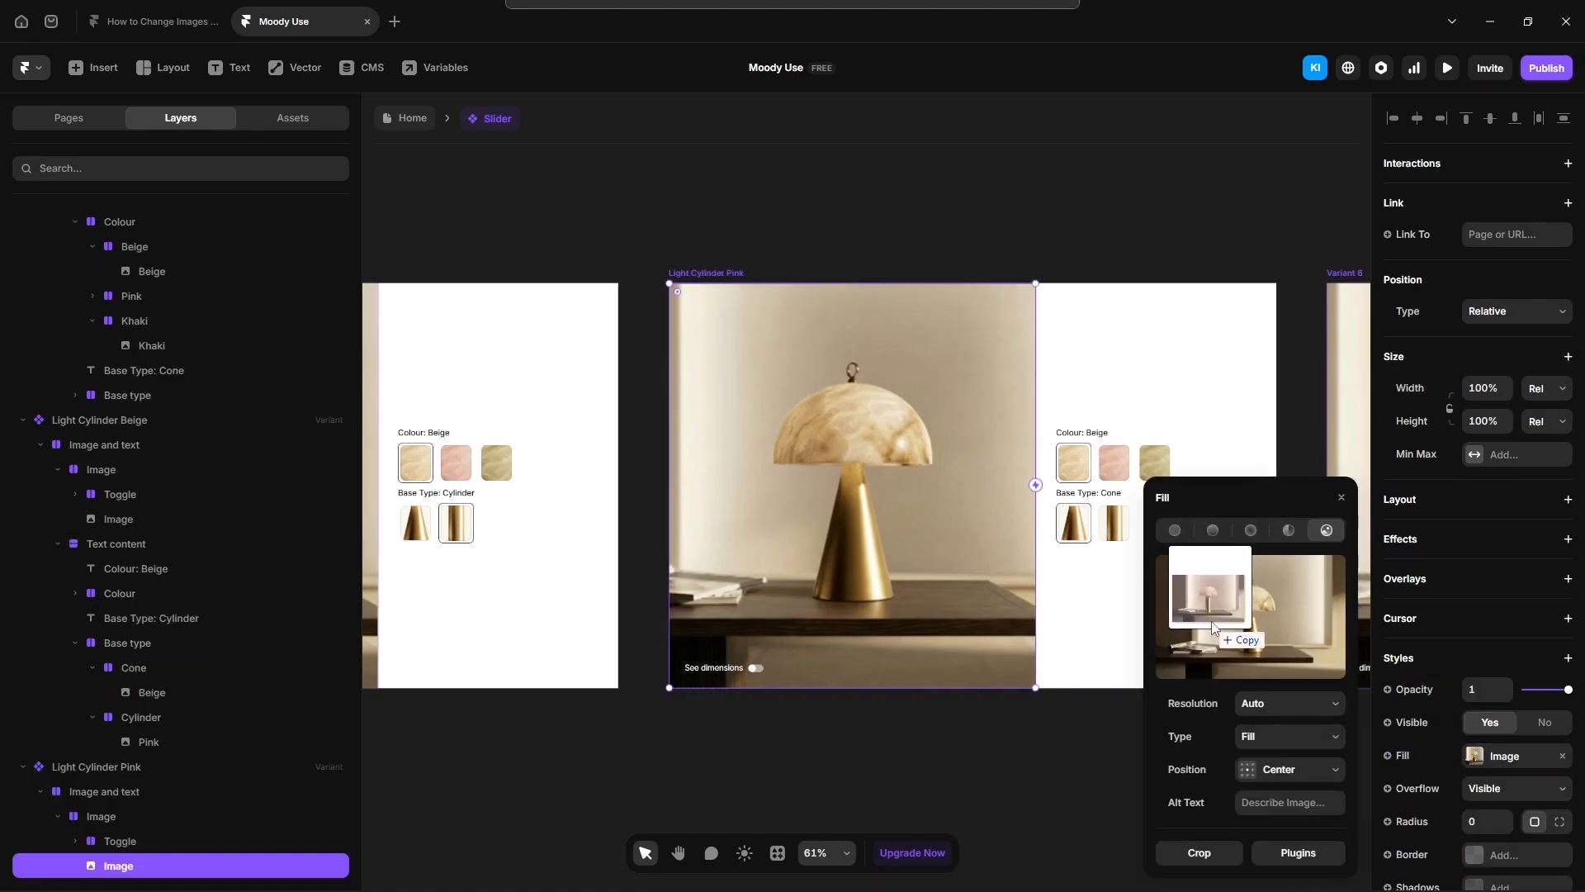
double_click(1099, 434)
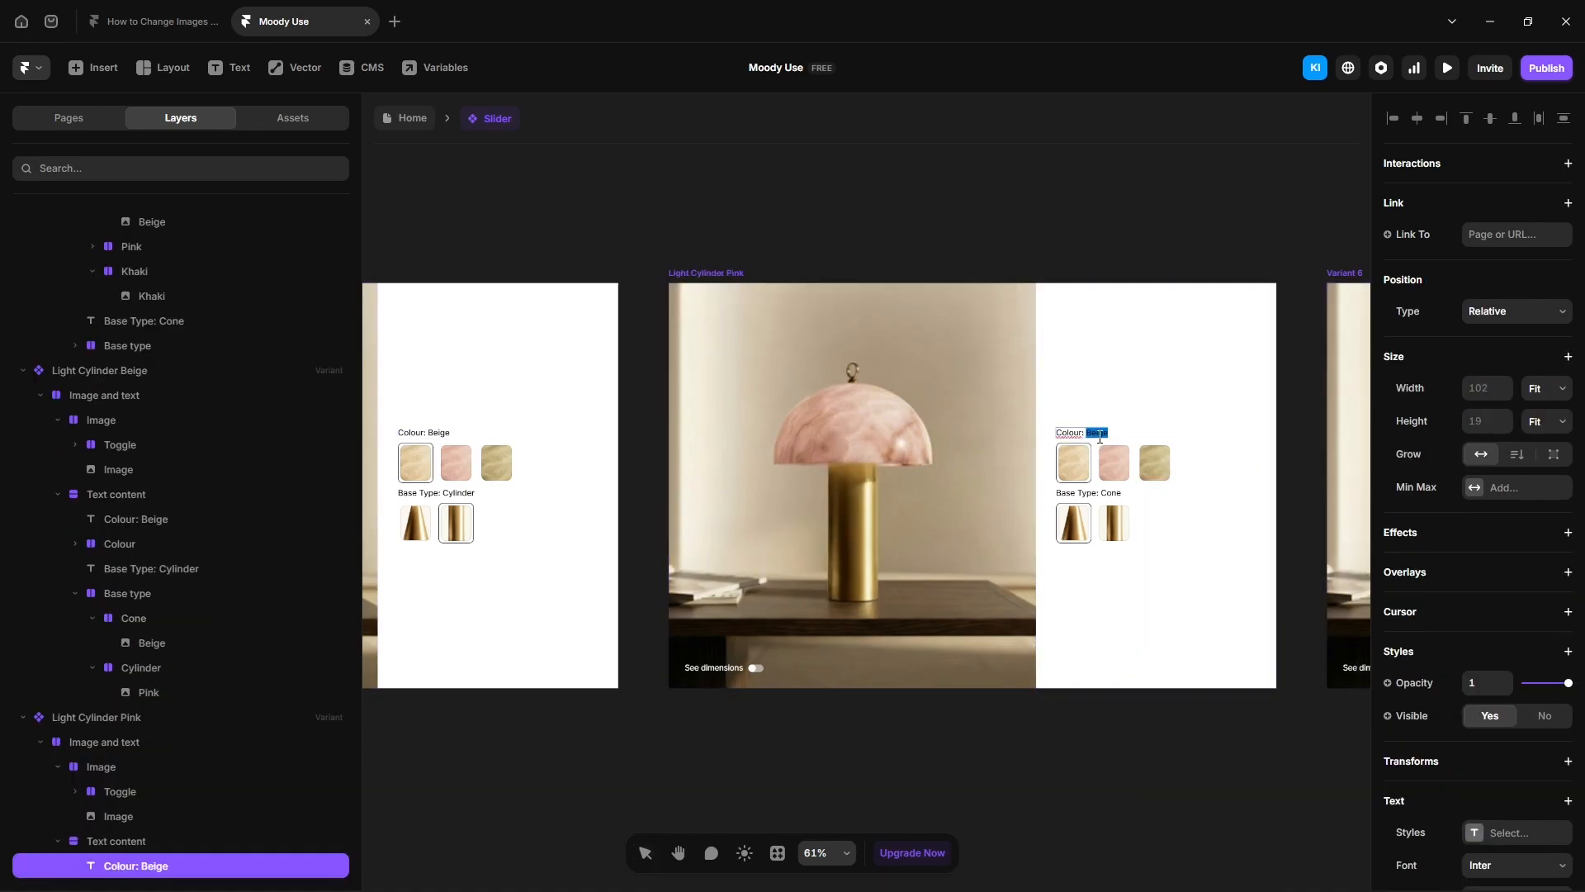
type("Pink")
key("Escape")
Step: Set the border colour opacity of the Beige swatch in Light Cylinder Pink to 0%
left_click(1074, 462, "ctrl")
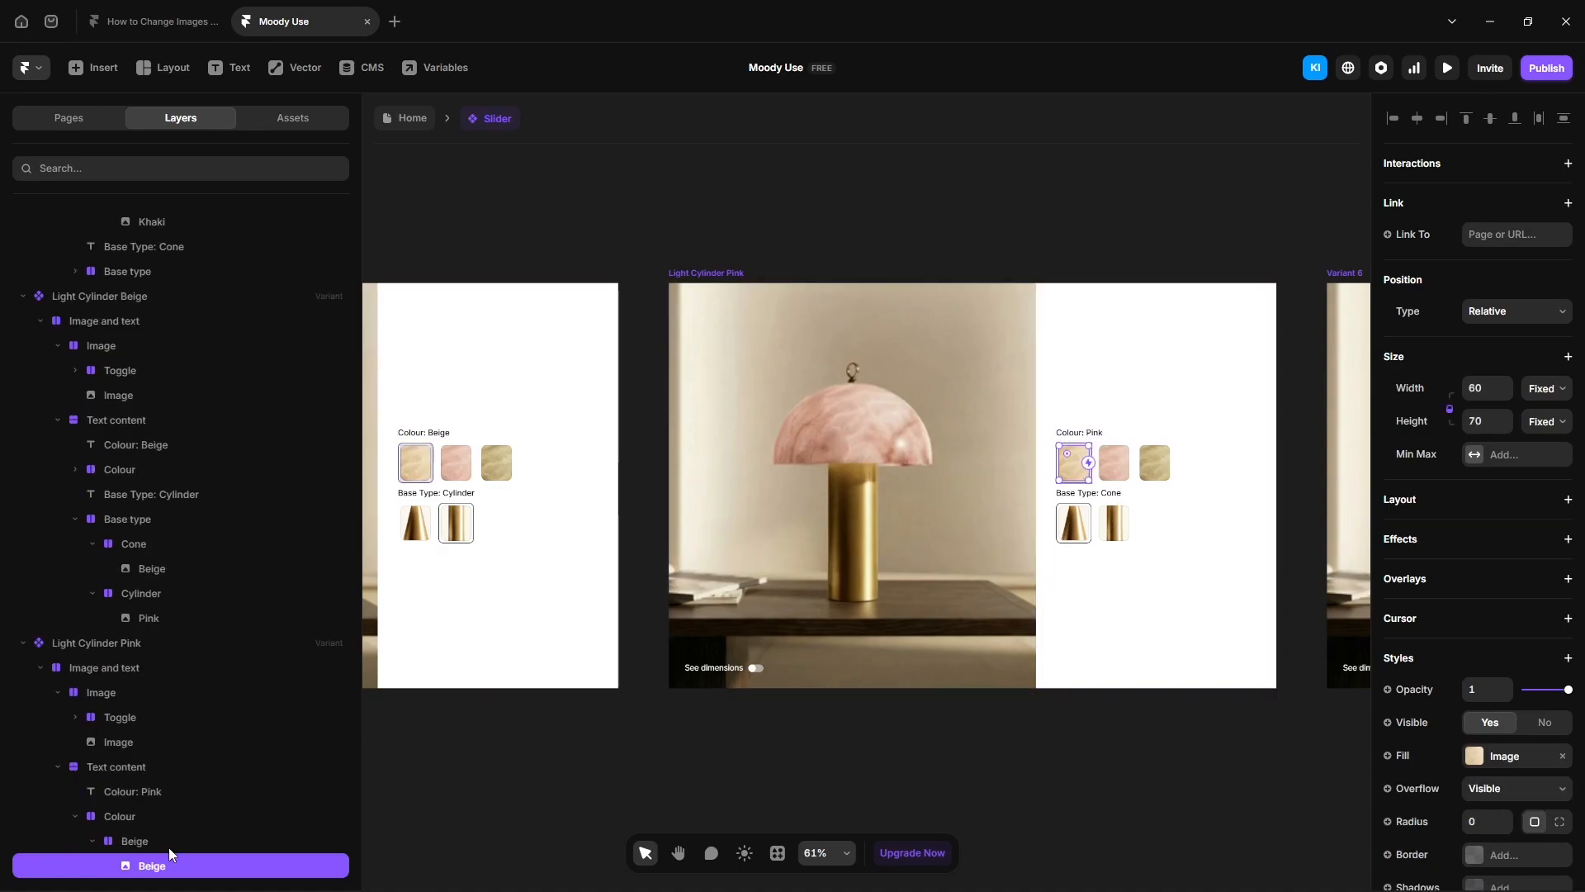
left_click(170, 844)
scroll(1489, 729, "down", 3)
left_click(1500, 843)
left_click(1310, 785)
left_click(1288, 785)
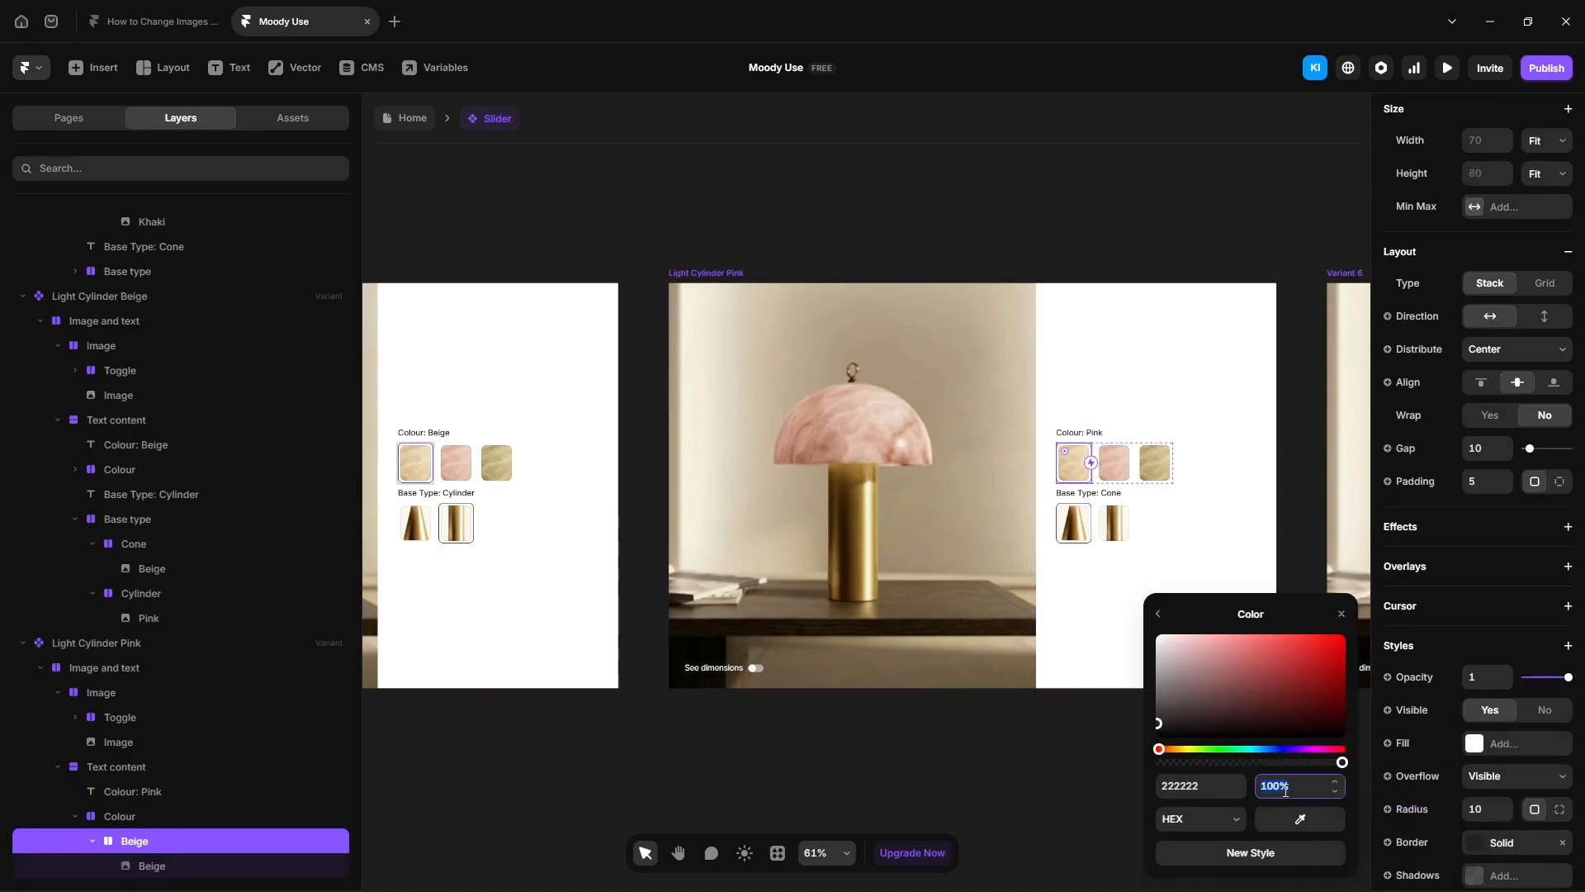
type("0")
key("Return")
Step: Outline the Pink swatch in Light Cylinder Pink by setting its border colour opacity to 100%
left_click(1116, 467, "ctrl")
left_click(153, 842)
scroll(1486, 714, "down", 5)
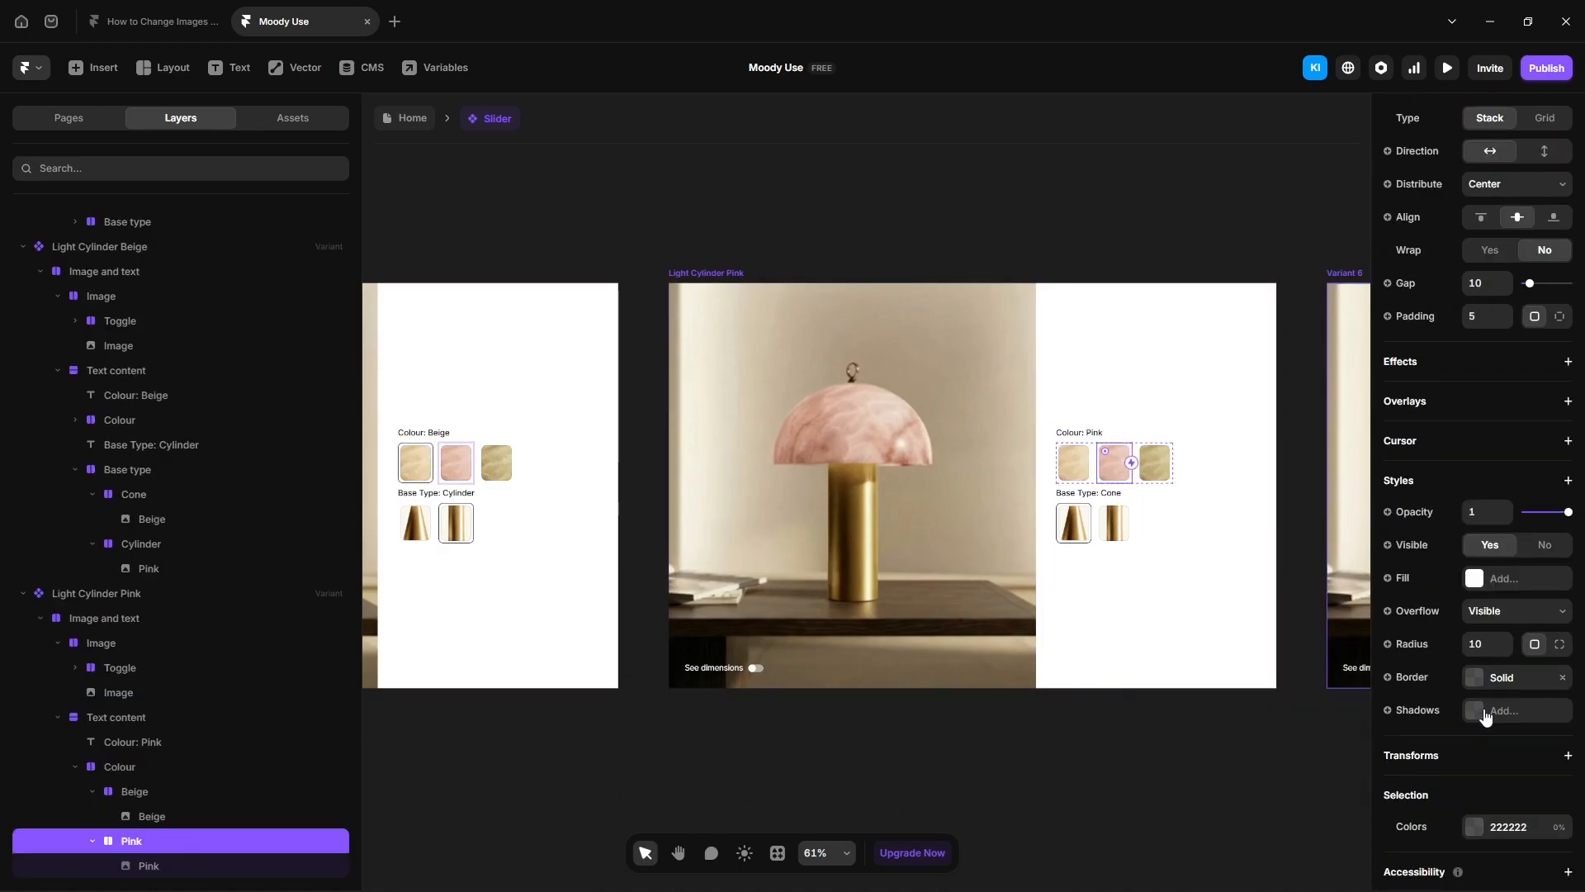
left_click(1486, 675)
left_click(1310, 726)
left_click(1300, 788)
type("100")
key("Return")
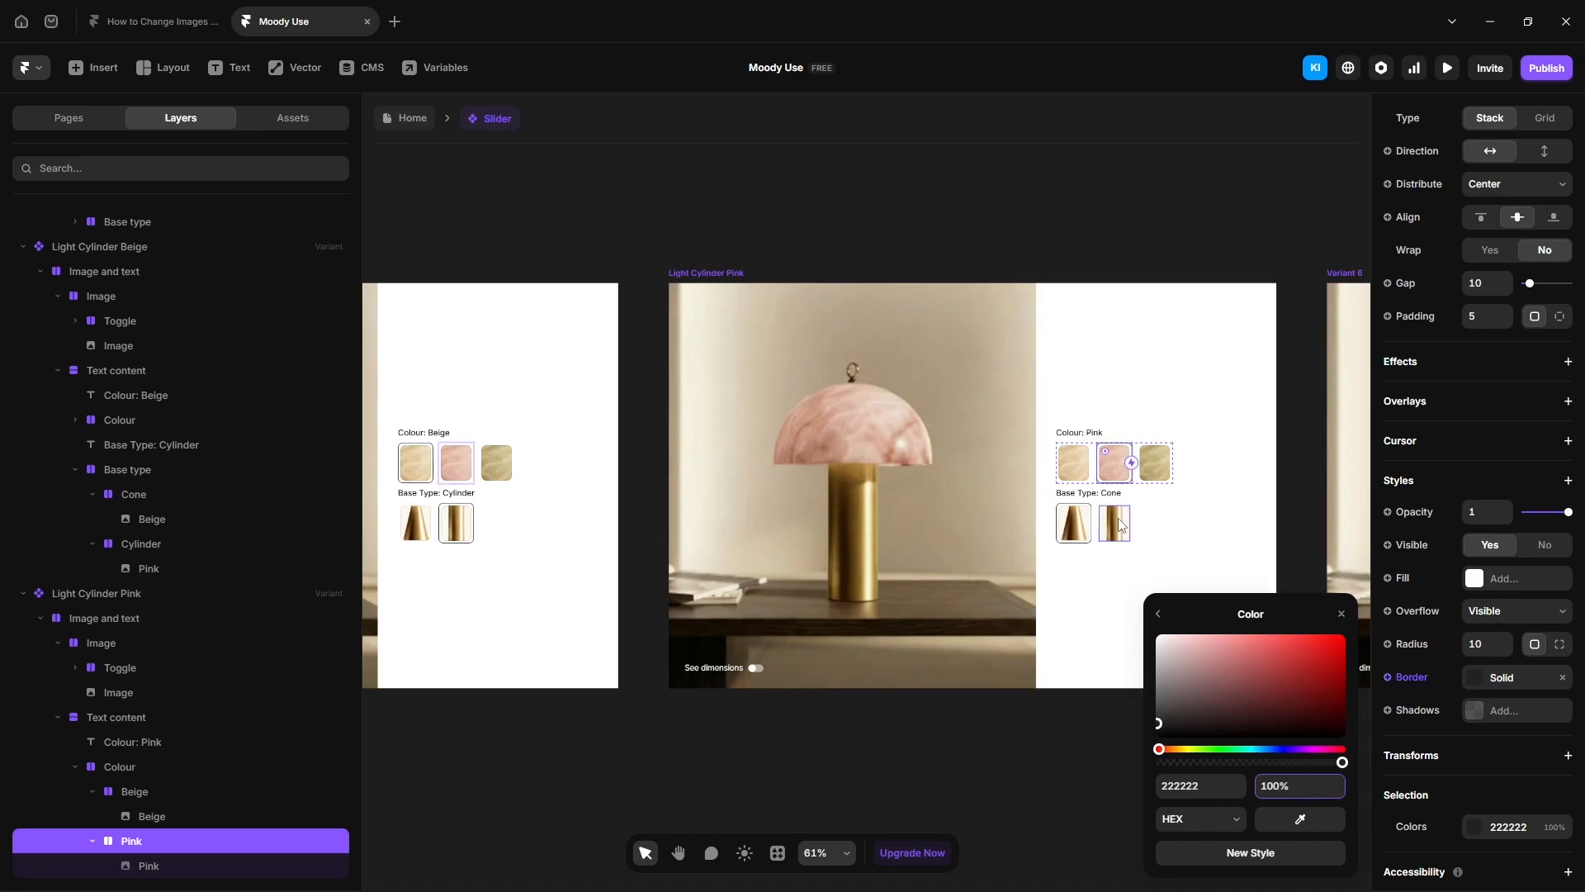
Step: Set the border colour opacity of the Cone base swatch in Light Cylinder Pink to 0%
left_click(1077, 525, "ctrl")
left_click(156, 841)
scroll(1486, 742, "down", 5)
left_click(1501, 760)
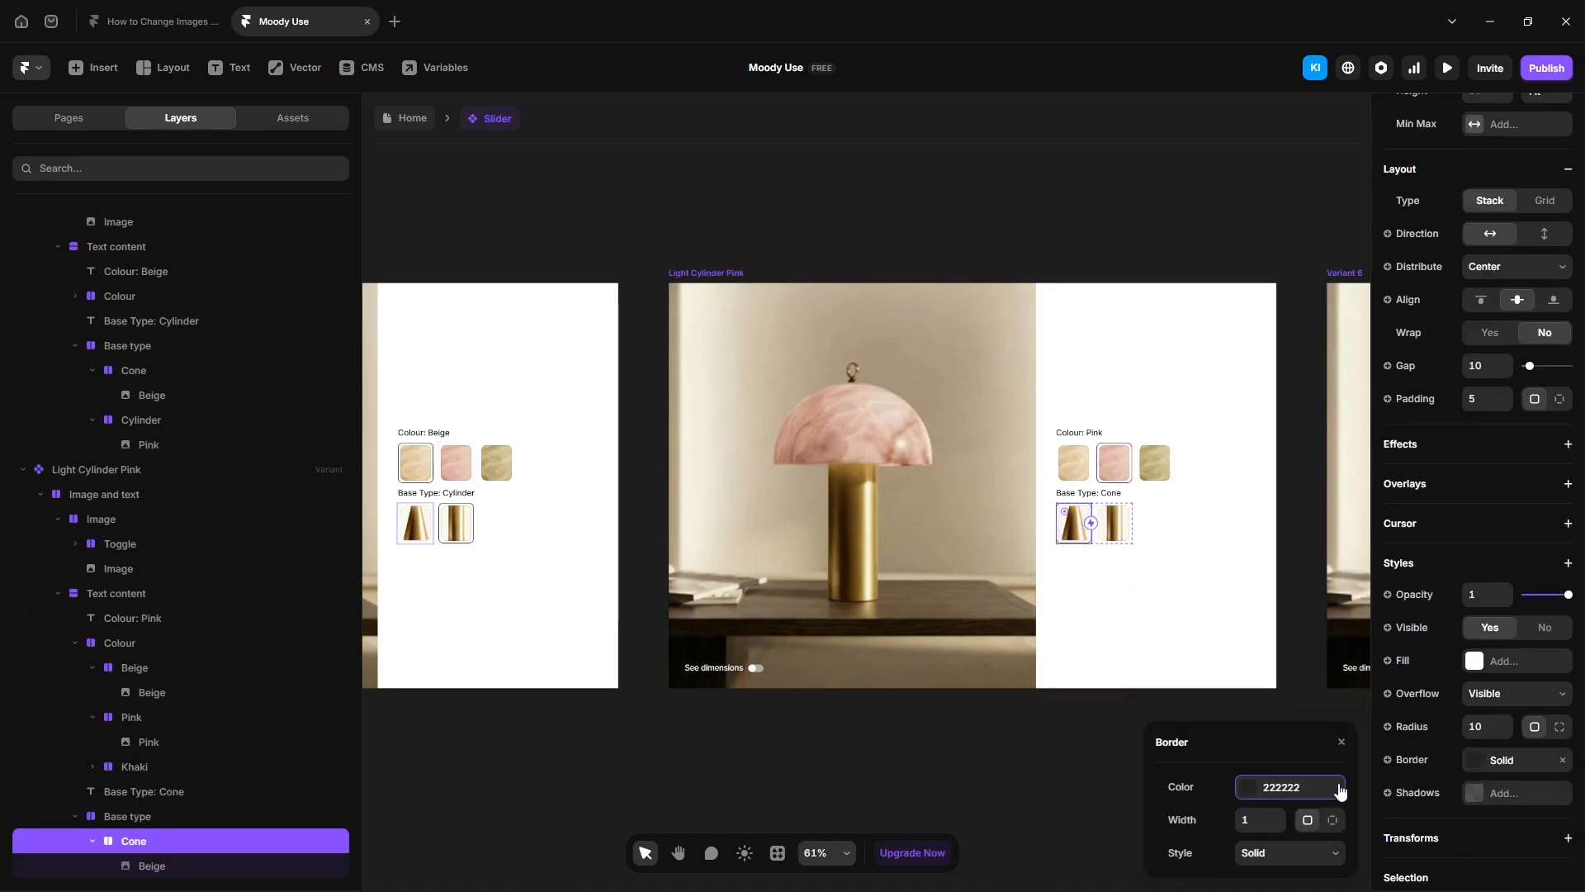
left_click(1309, 785)
left_click(1292, 785)
type("0")
key("Return")
Step: Outline the Cylinder base swatch in Light Cylinder Pink and change the base label to "Base Type: Cylinder"
scroll(212, 809, "down", 2)
left_click(212, 813)
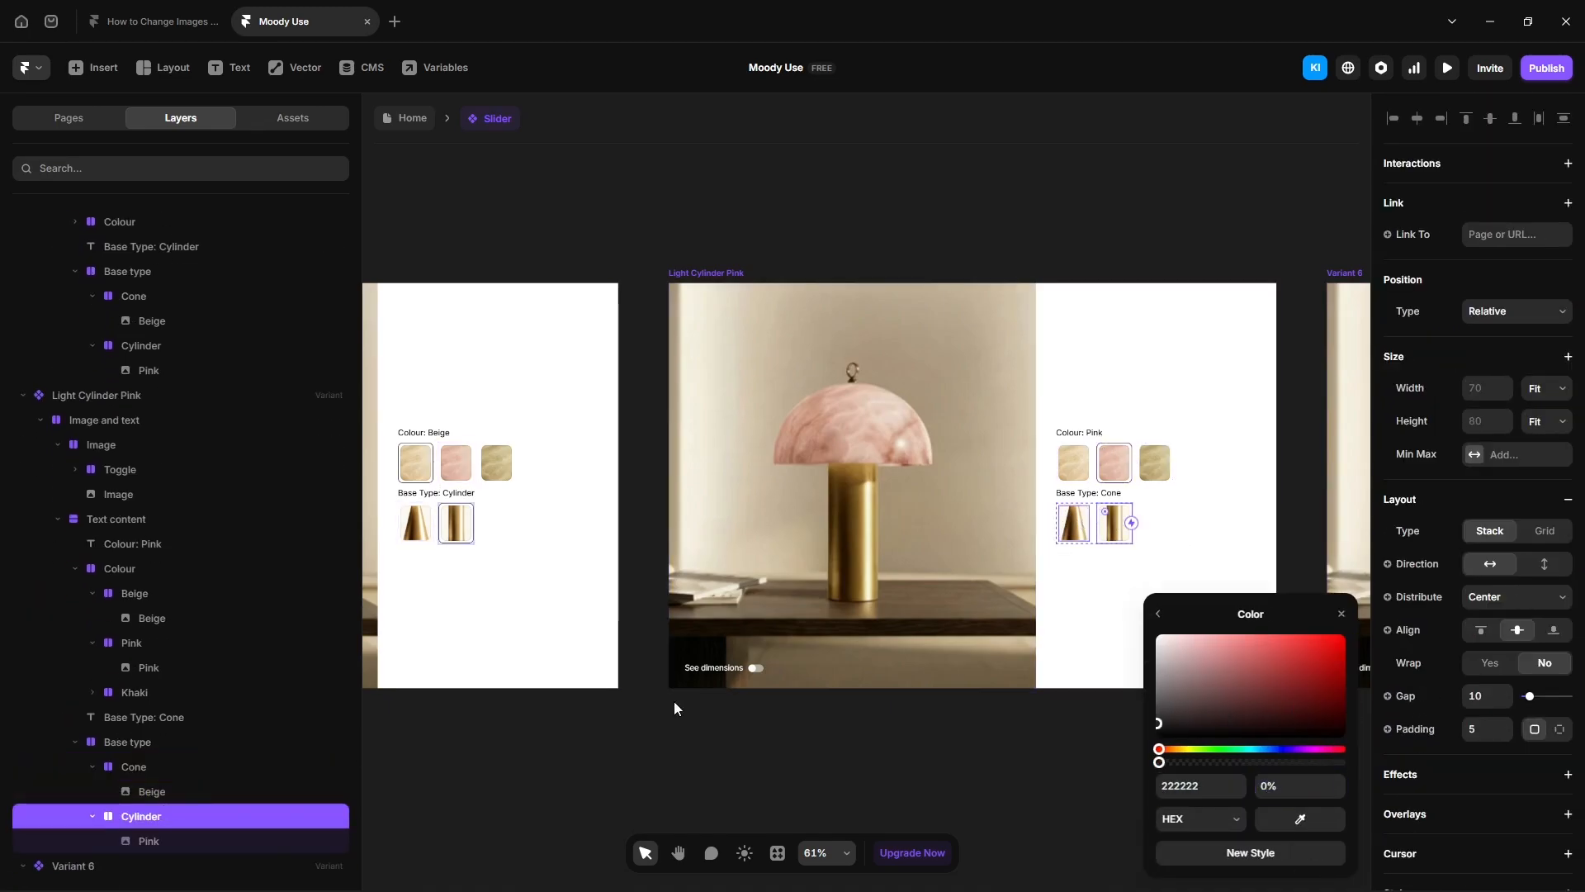
left_click(1007, 772)
Step: Rename Variant 6 as "Light Cylinder Khaki", reusing the copied name of the Light Cylinder Pink variant
scroll(908, 776, "right", 8)
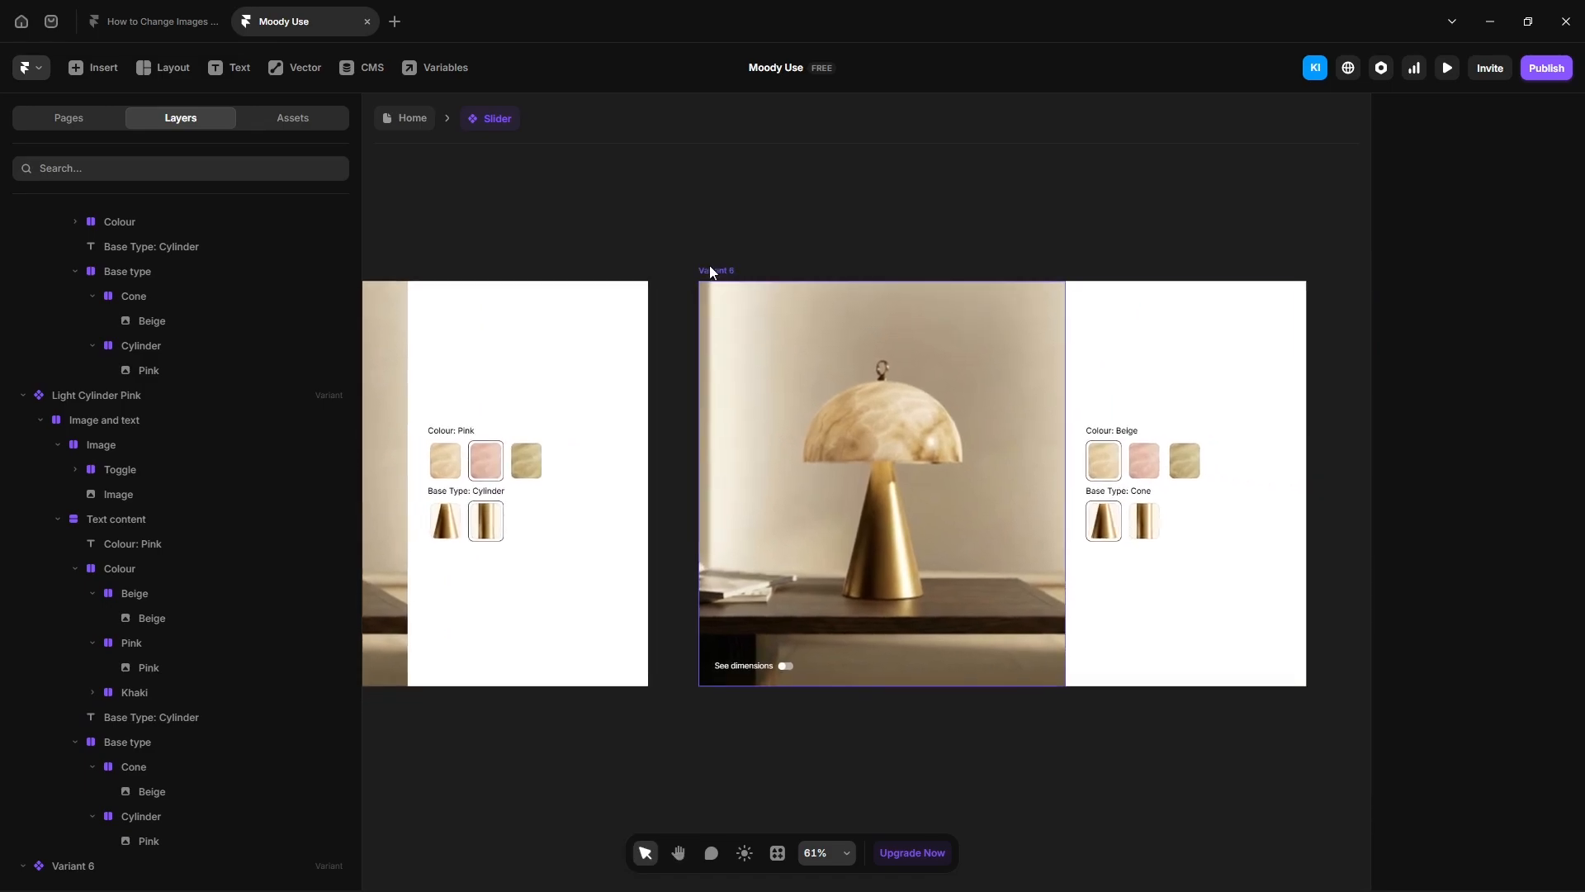
left_click(711, 266)
double_click(135, 398)
key("ctrl+c")
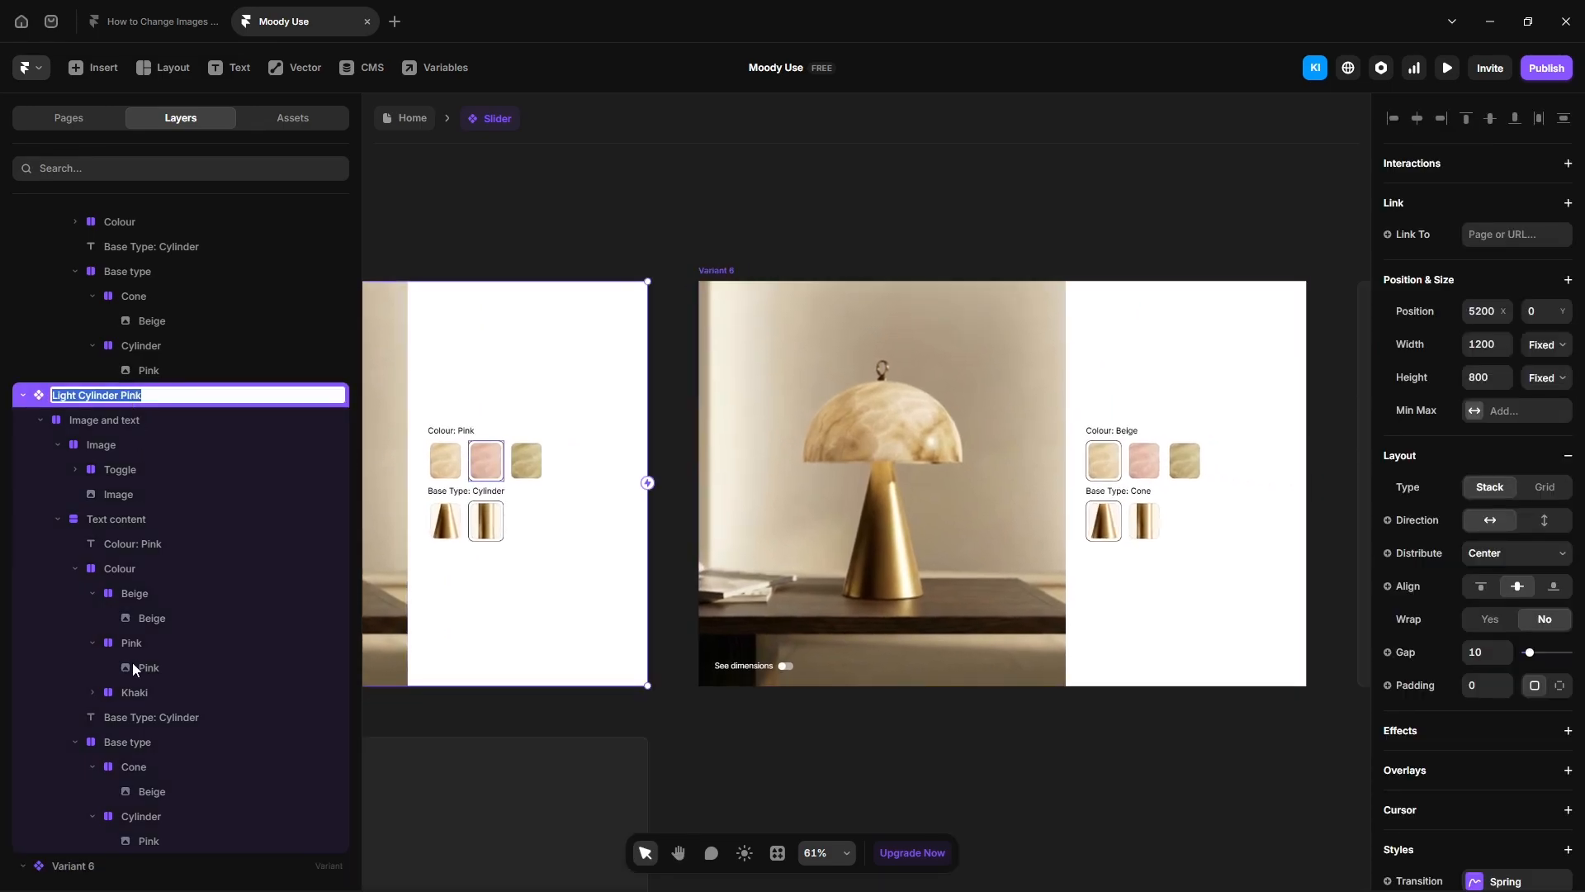
scroll(106, 837, "down", 1)
double_click(107, 841)
key("ctrl+v")
type("Khak")
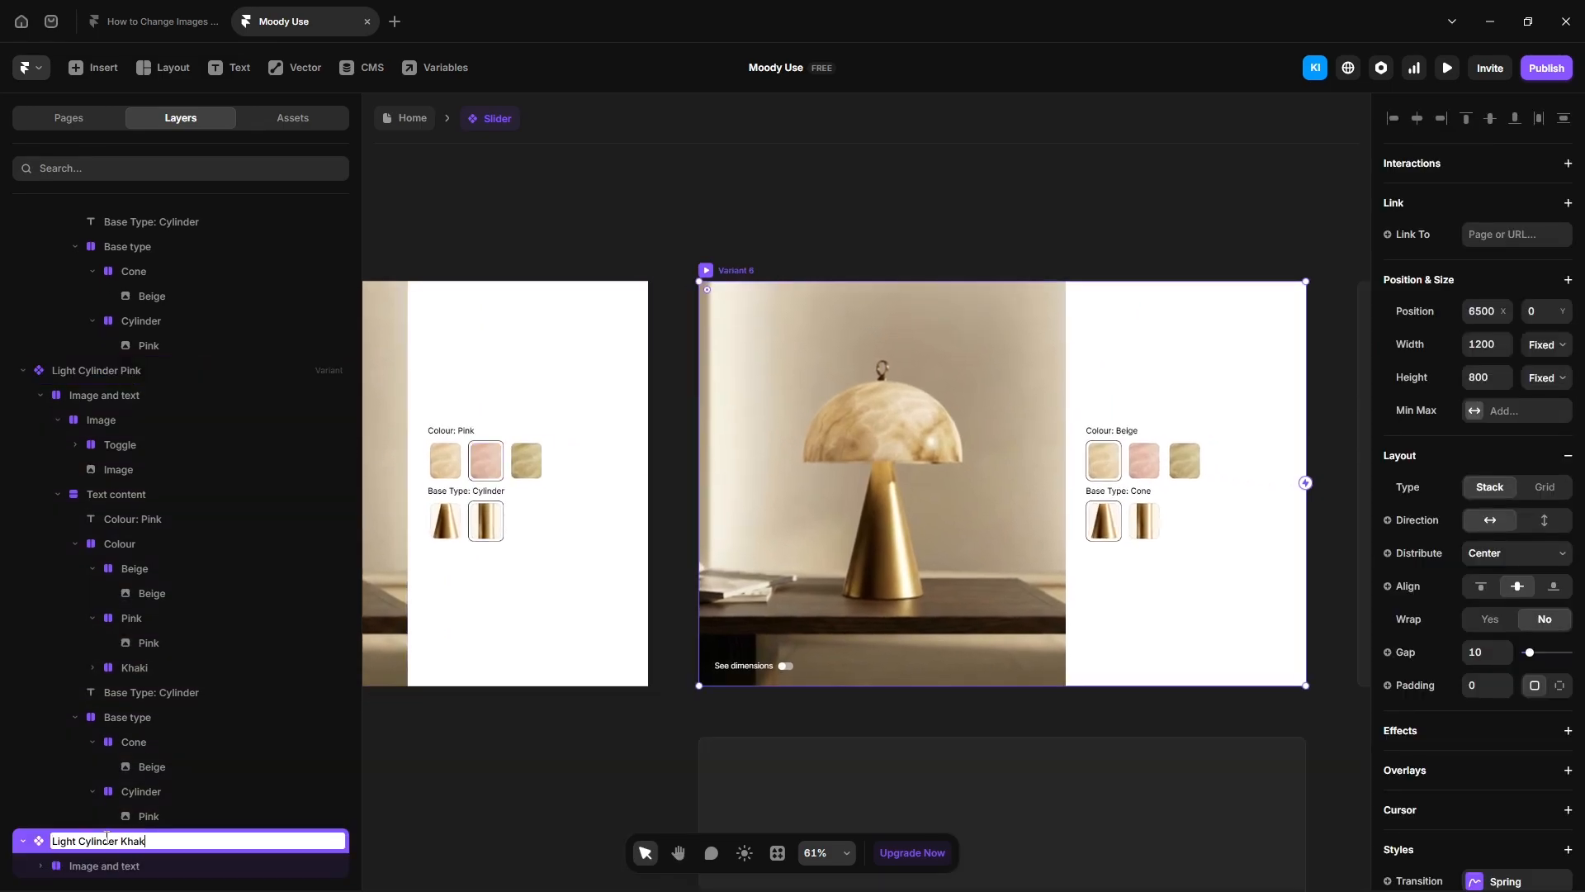
type("i")
key("Return")
Step: Replace the lamp image in Light Cylinder Khaki with the khaki cylinder version and change its colour label to "Colour: Khaki"
left_click(913, 424, "ctrl")
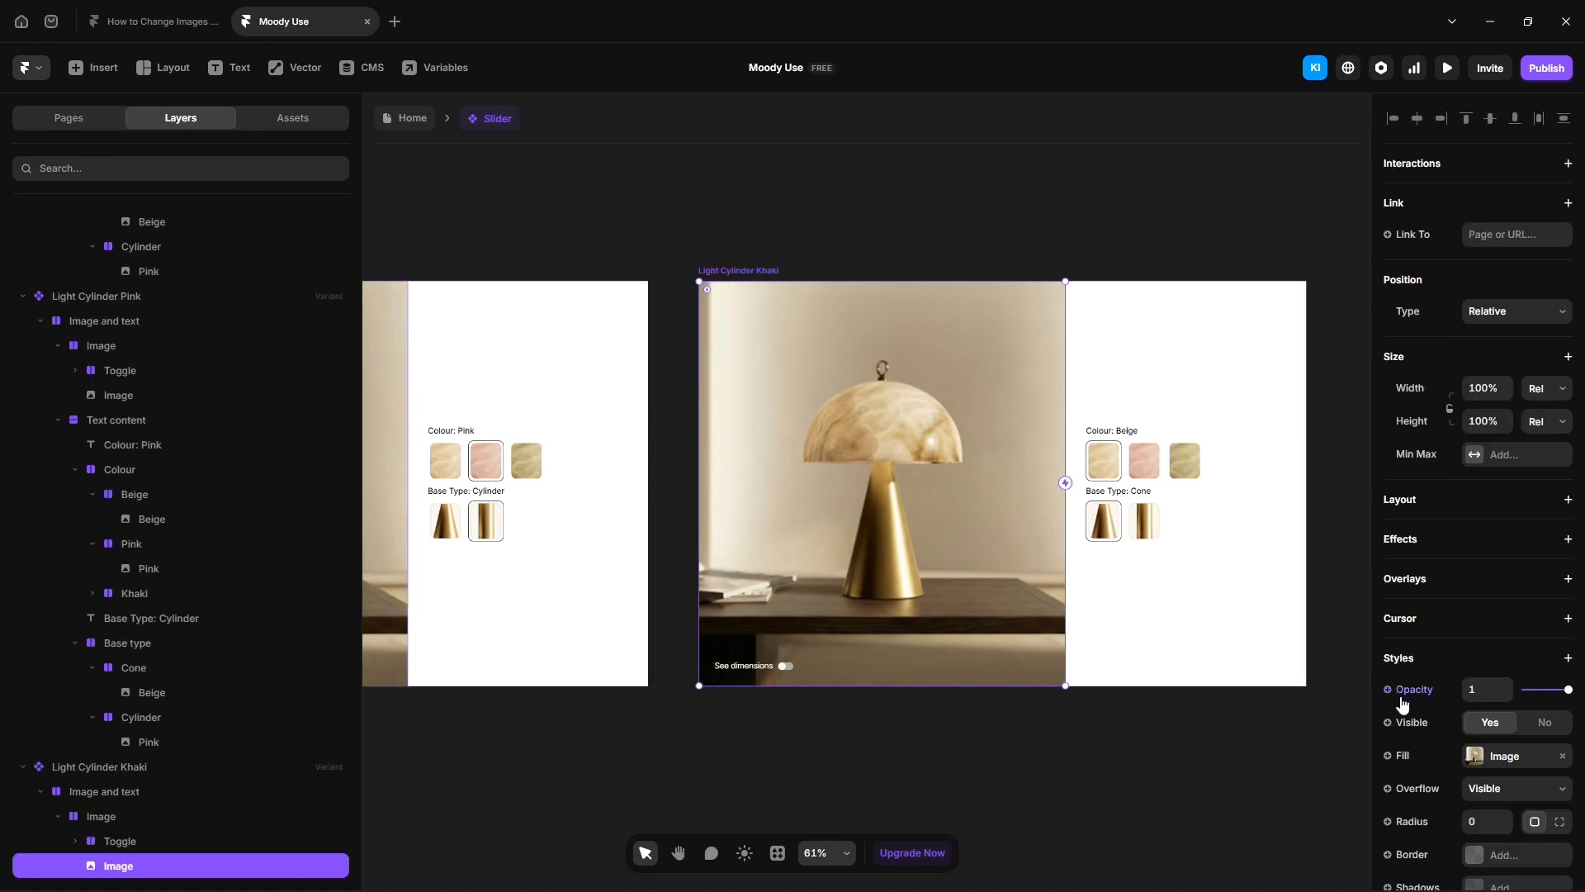
left_click(1481, 757)
left_click_drag(1486, 400, 1263, 615)
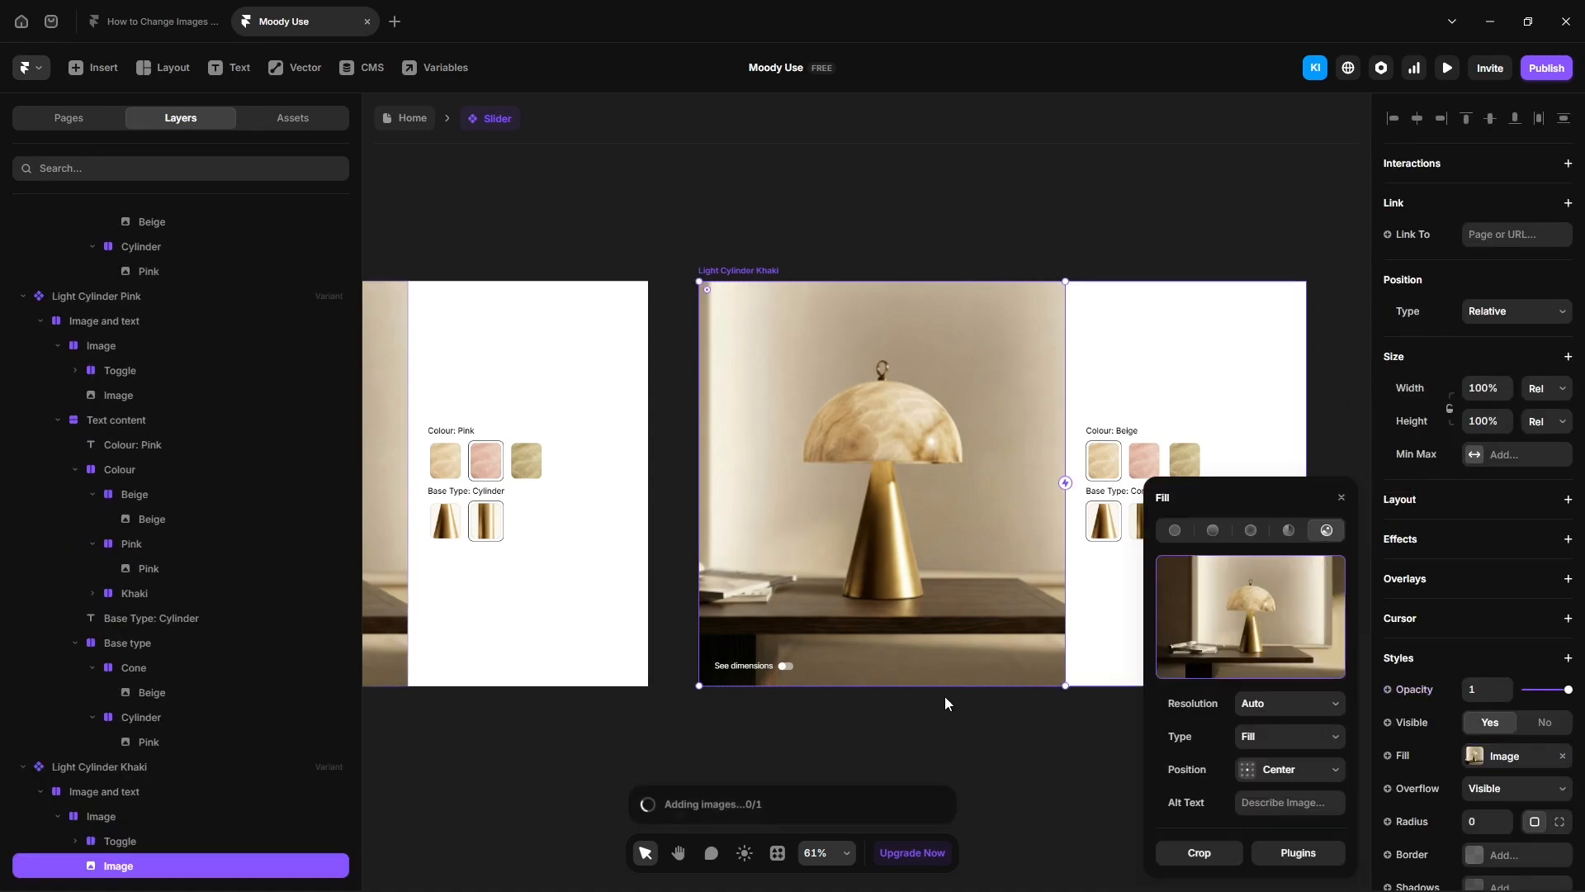
double_click(1127, 430)
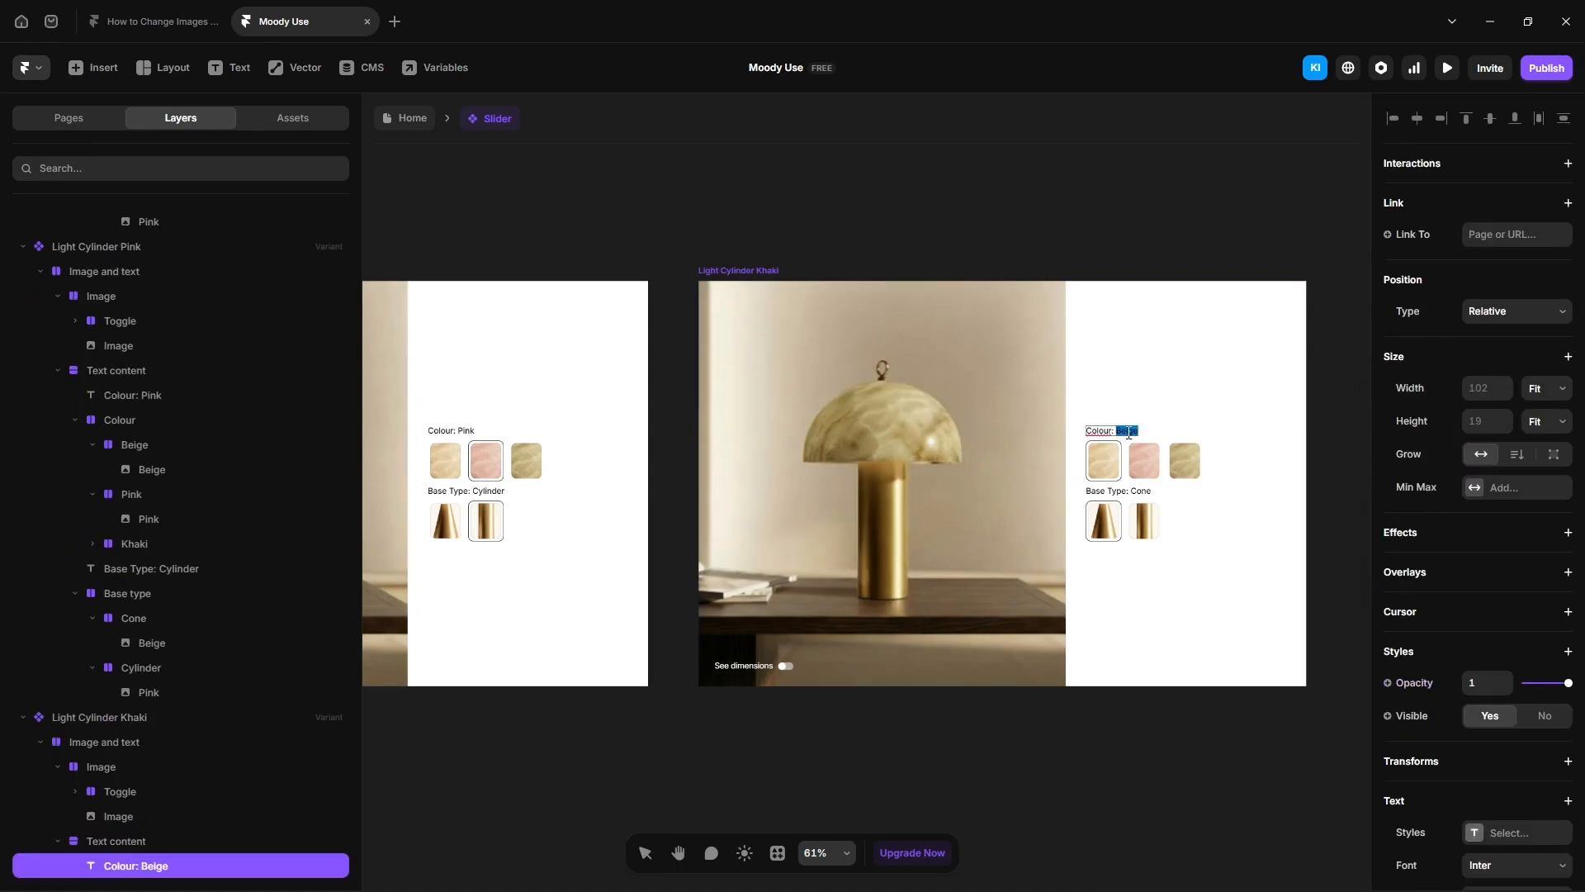
type("Khaki")
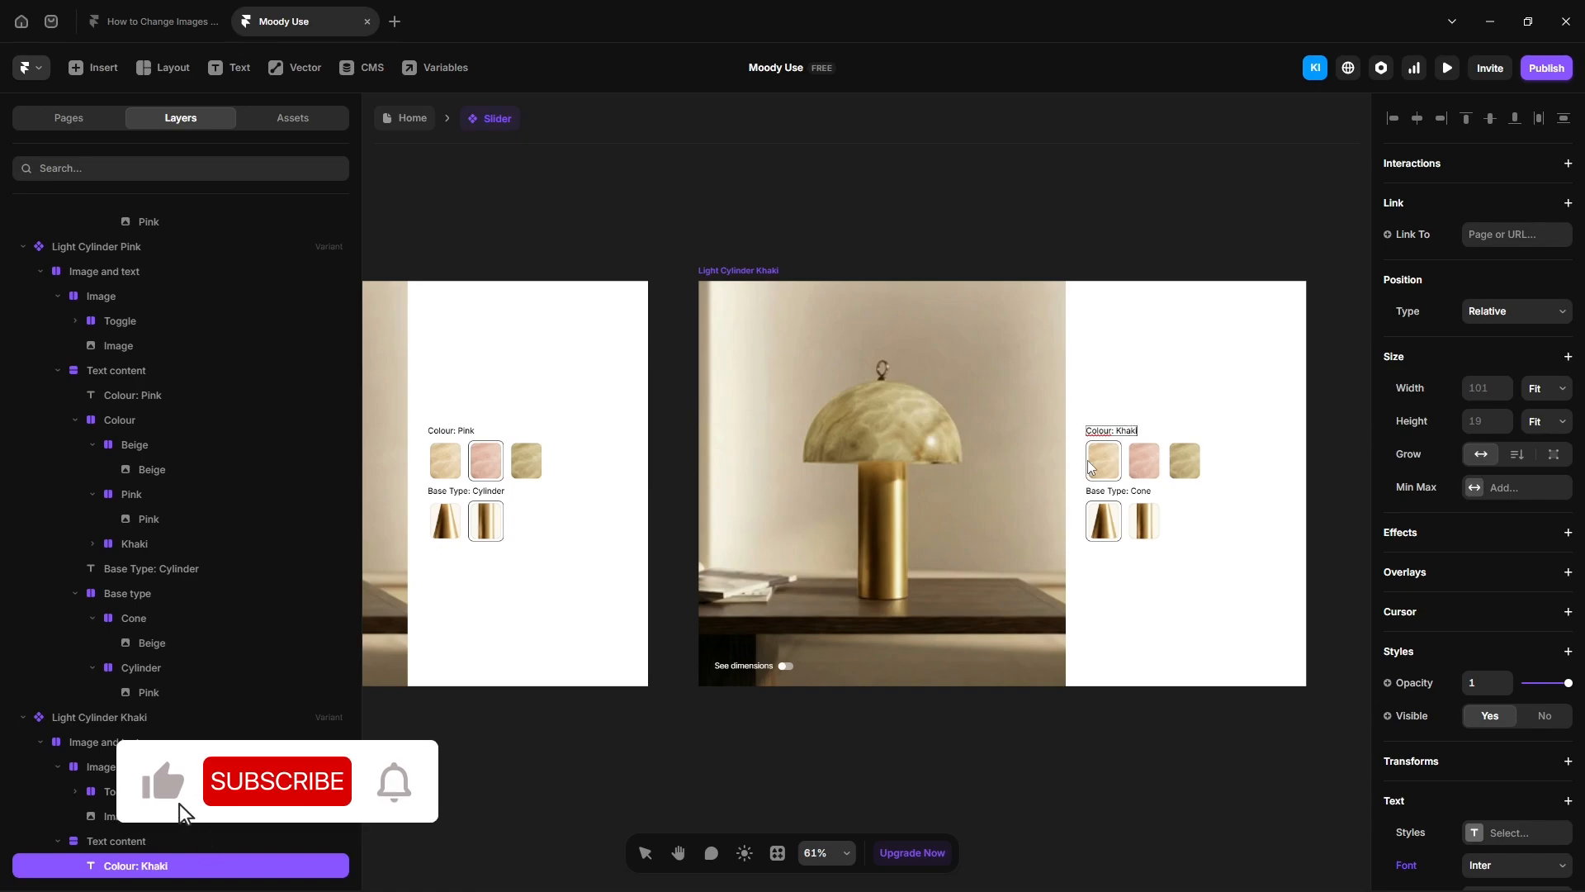
Step: In Light Cylinder Khaki, set the border colour opacity to 0% on the Beige swatch and 100% on the Khaki swatch
left_click(1089, 466)
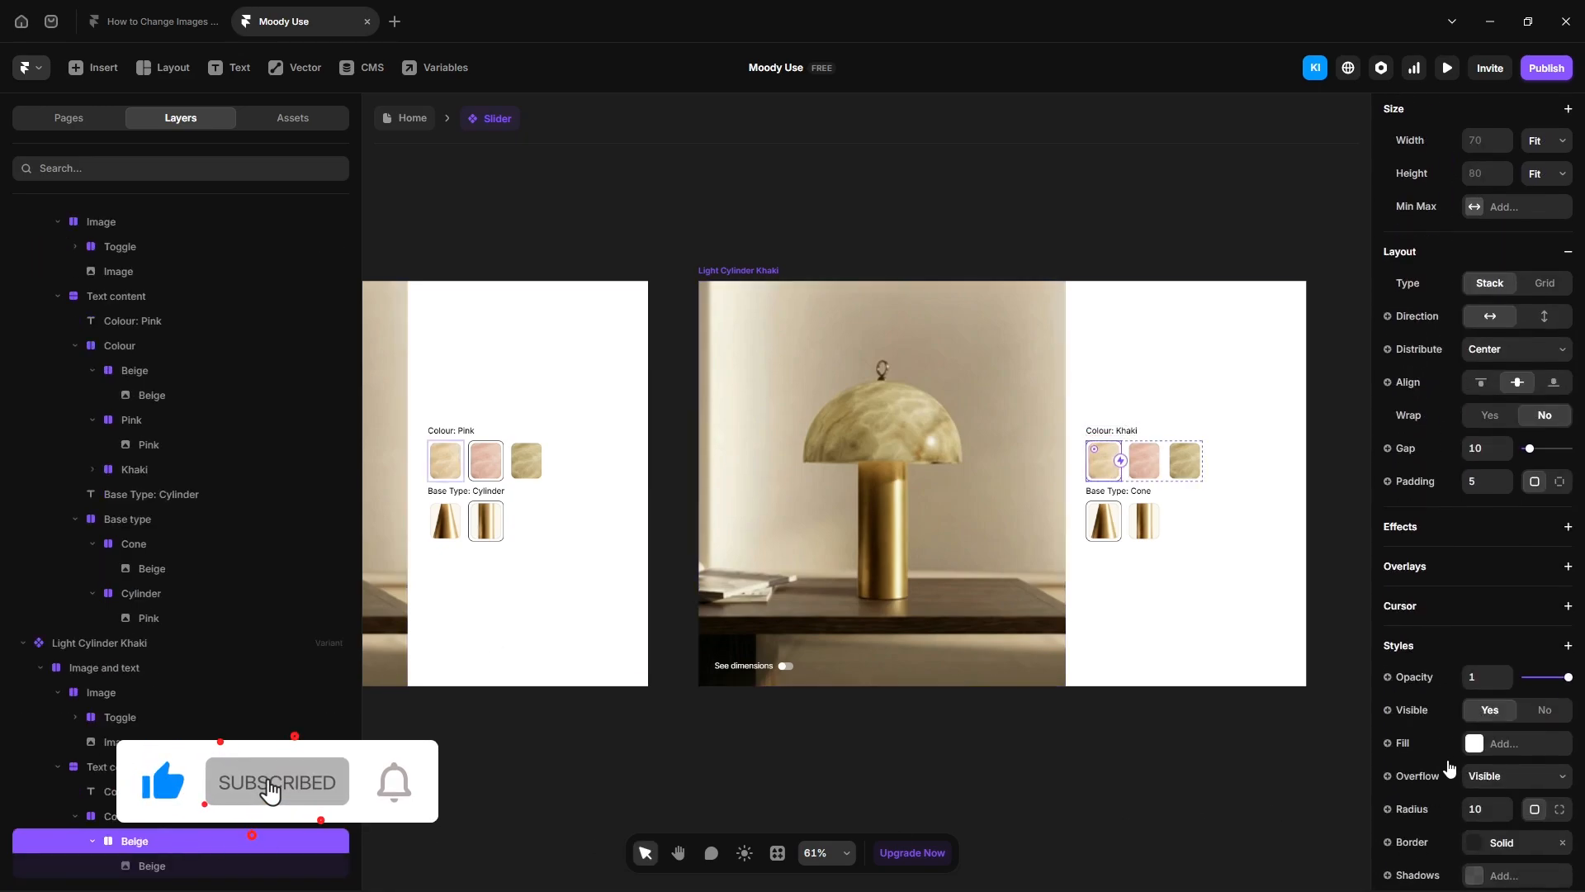
left_click(1305, 787)
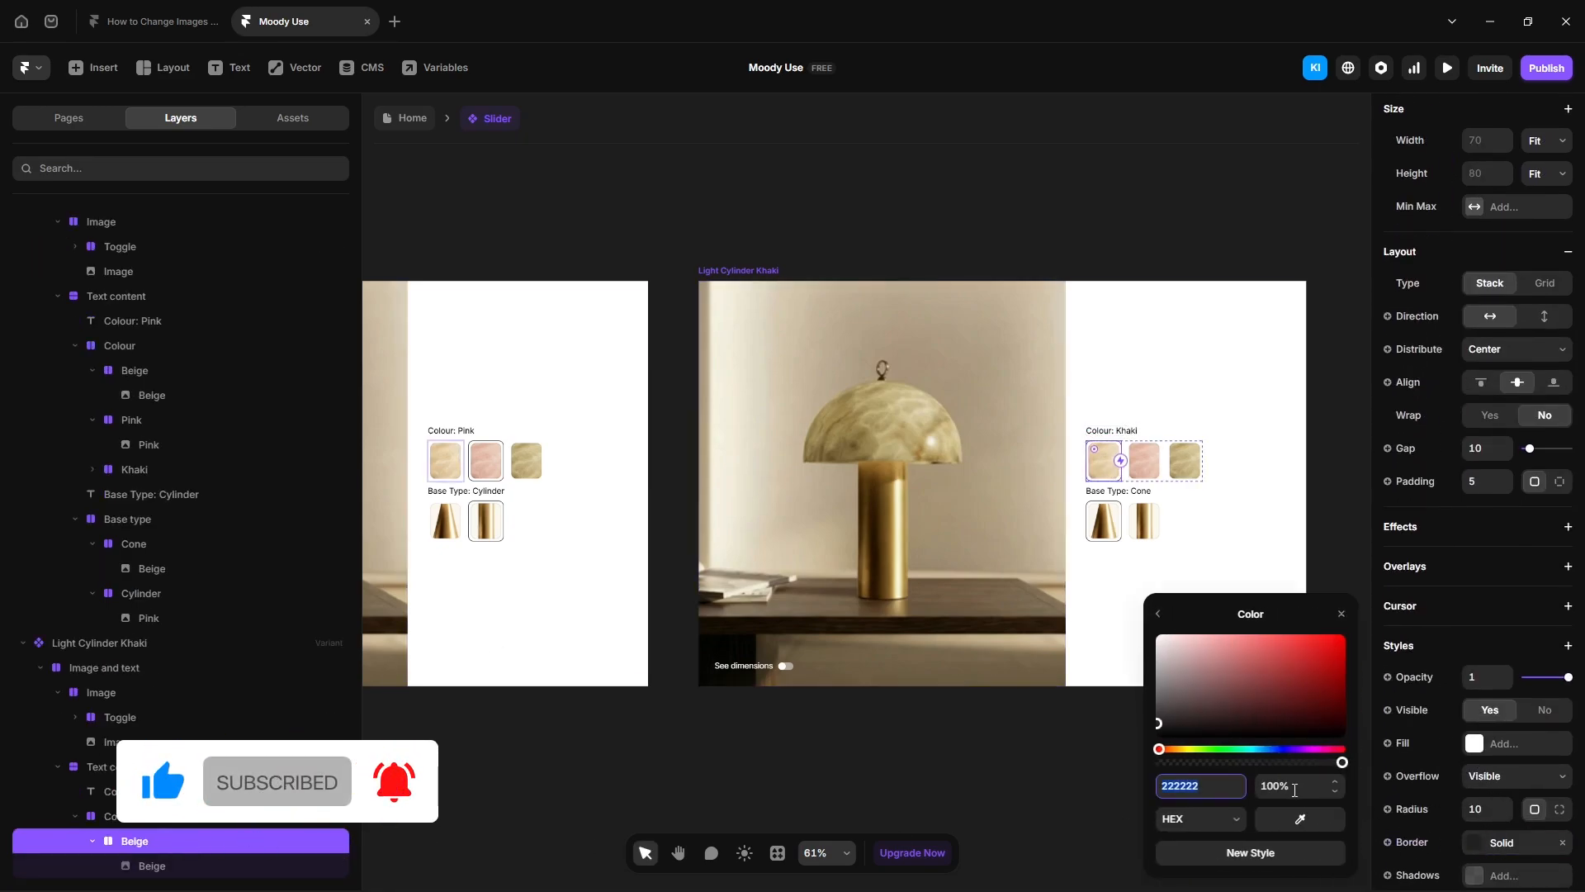
left_click(1186, 460)
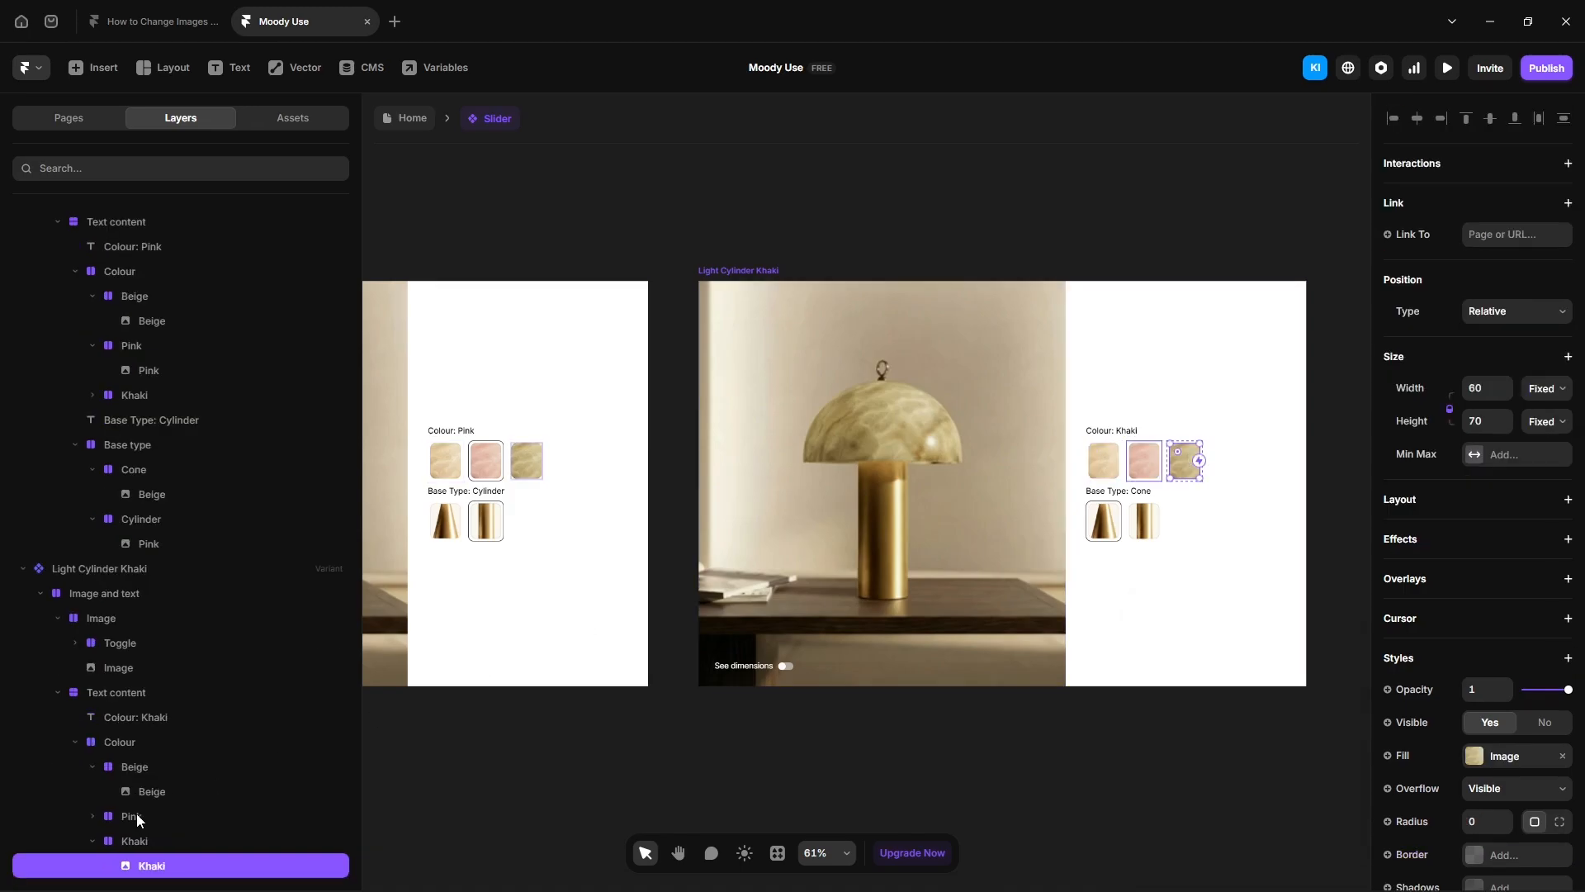
scroll(1485, 696, "down", 4)
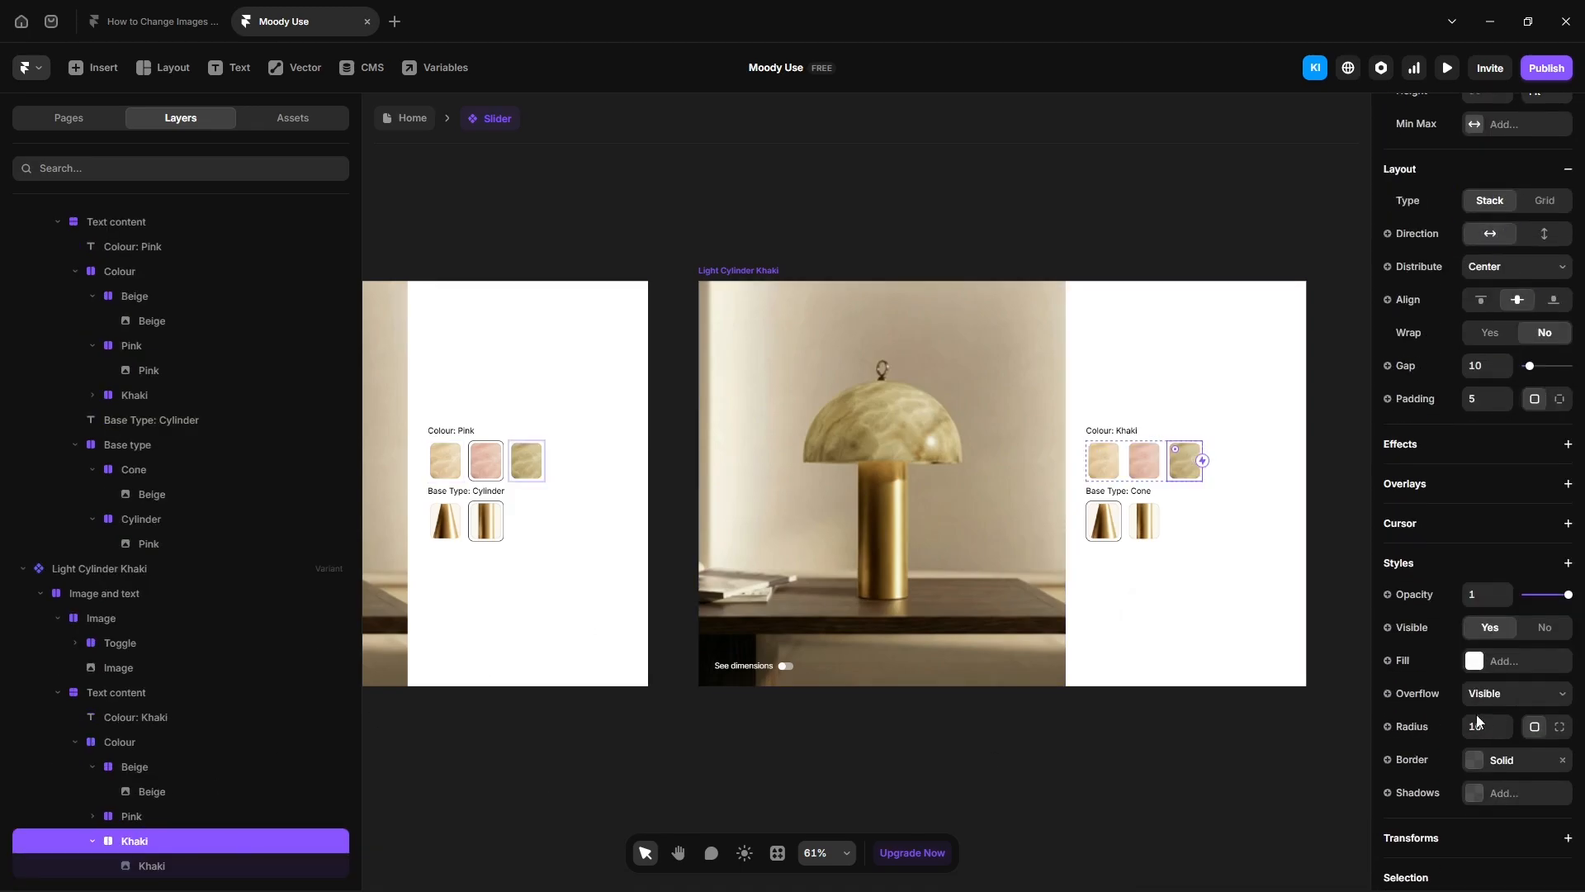
left_click(1472, 767)
left_click(1297, 803)
left_click(1279, 786)
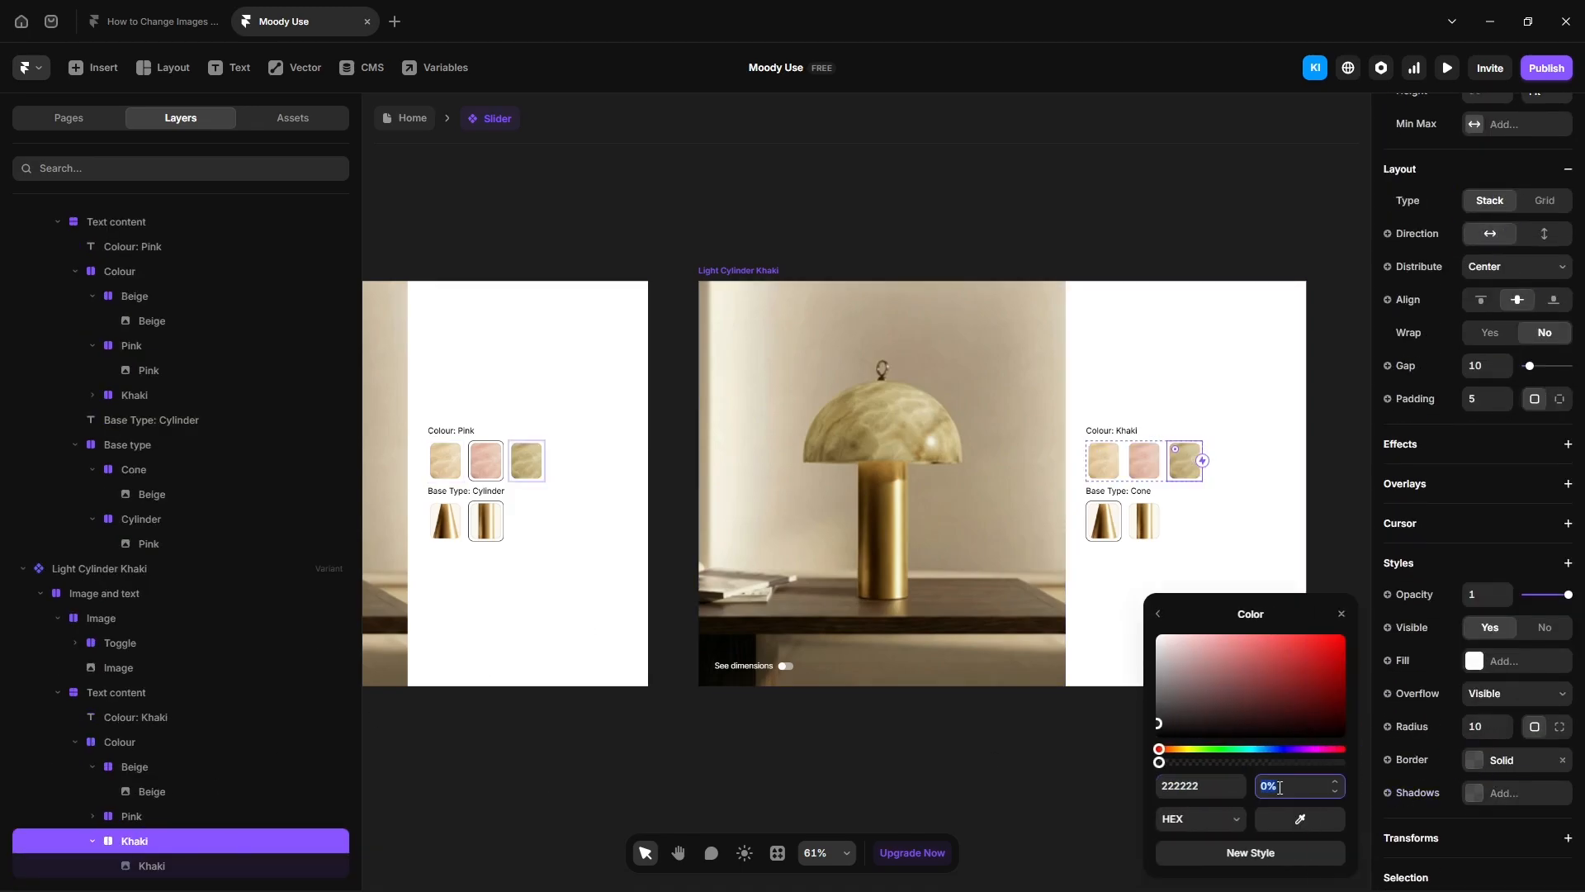
type("100")
Step: Change the base label in Light Cylinder Khaki to "Base Type: Cylinder" and set the Cone swatch's border colour opacity to 0%
left_click(1144, 494)
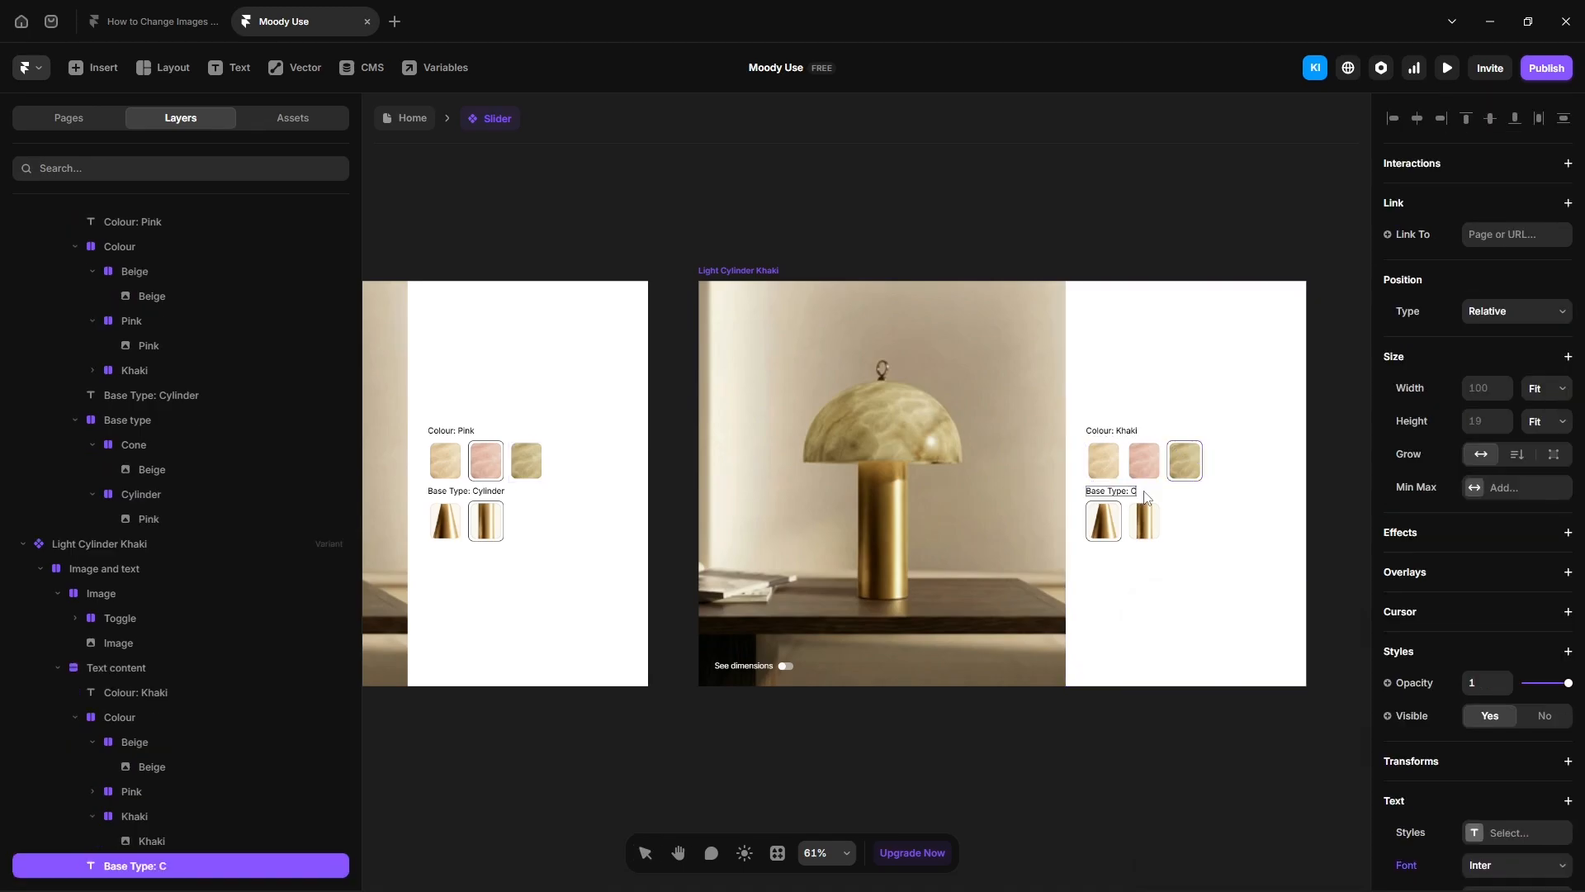
type("ylinder")
left_click(1100, 528)
left_click(180, 840)
scroll(1456, 743, "down", 4)
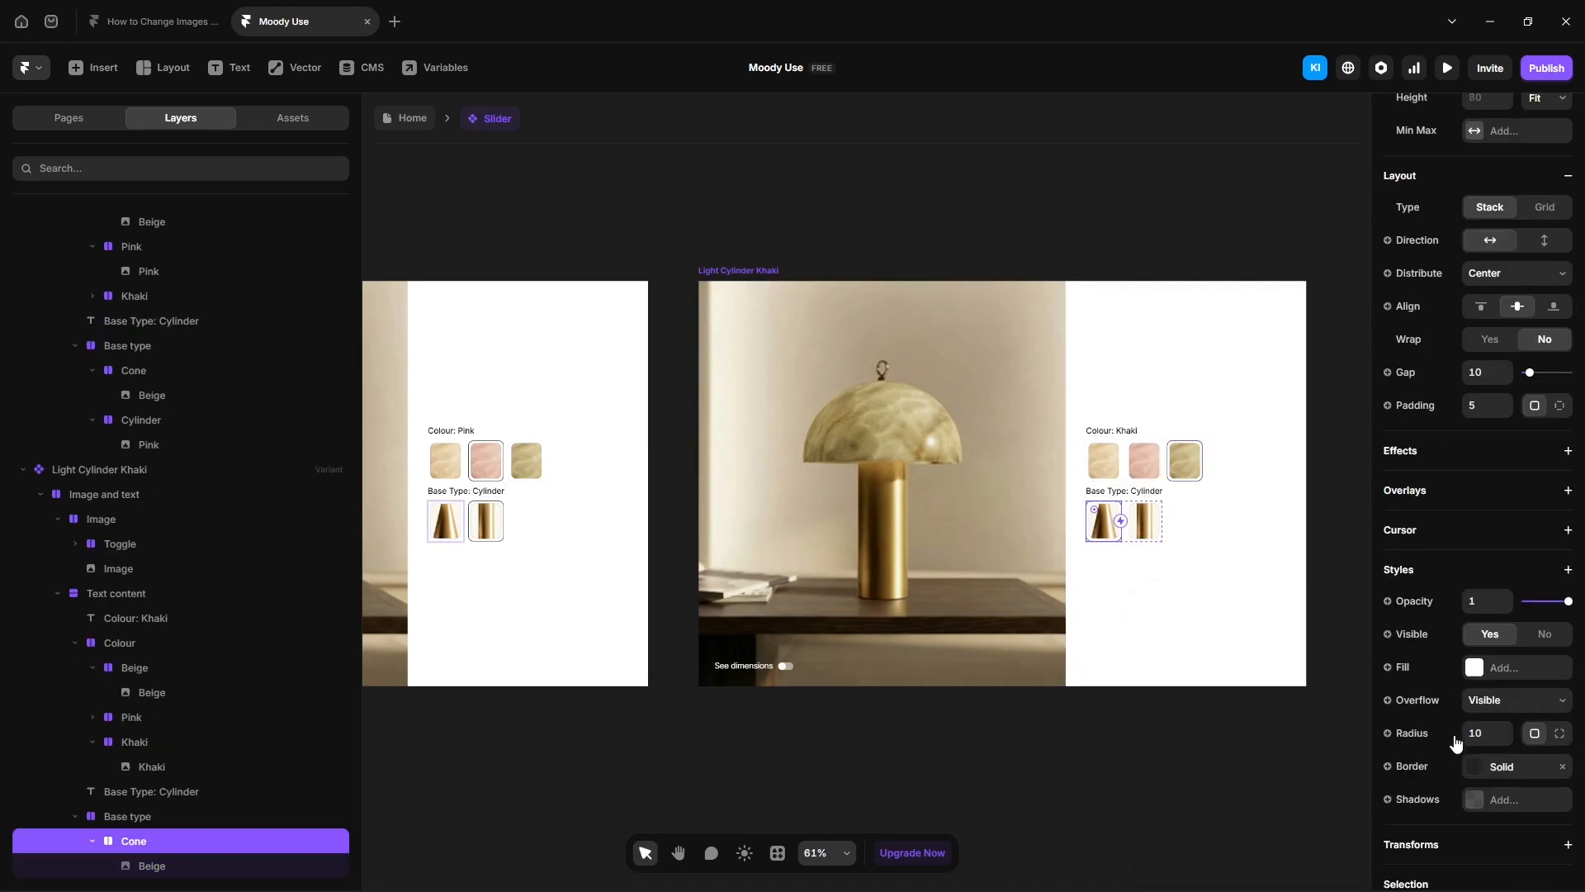
left_click(1495, 764)
left_click(1294, 784)
left_click(1294, 785)
type("0")
key("Return")
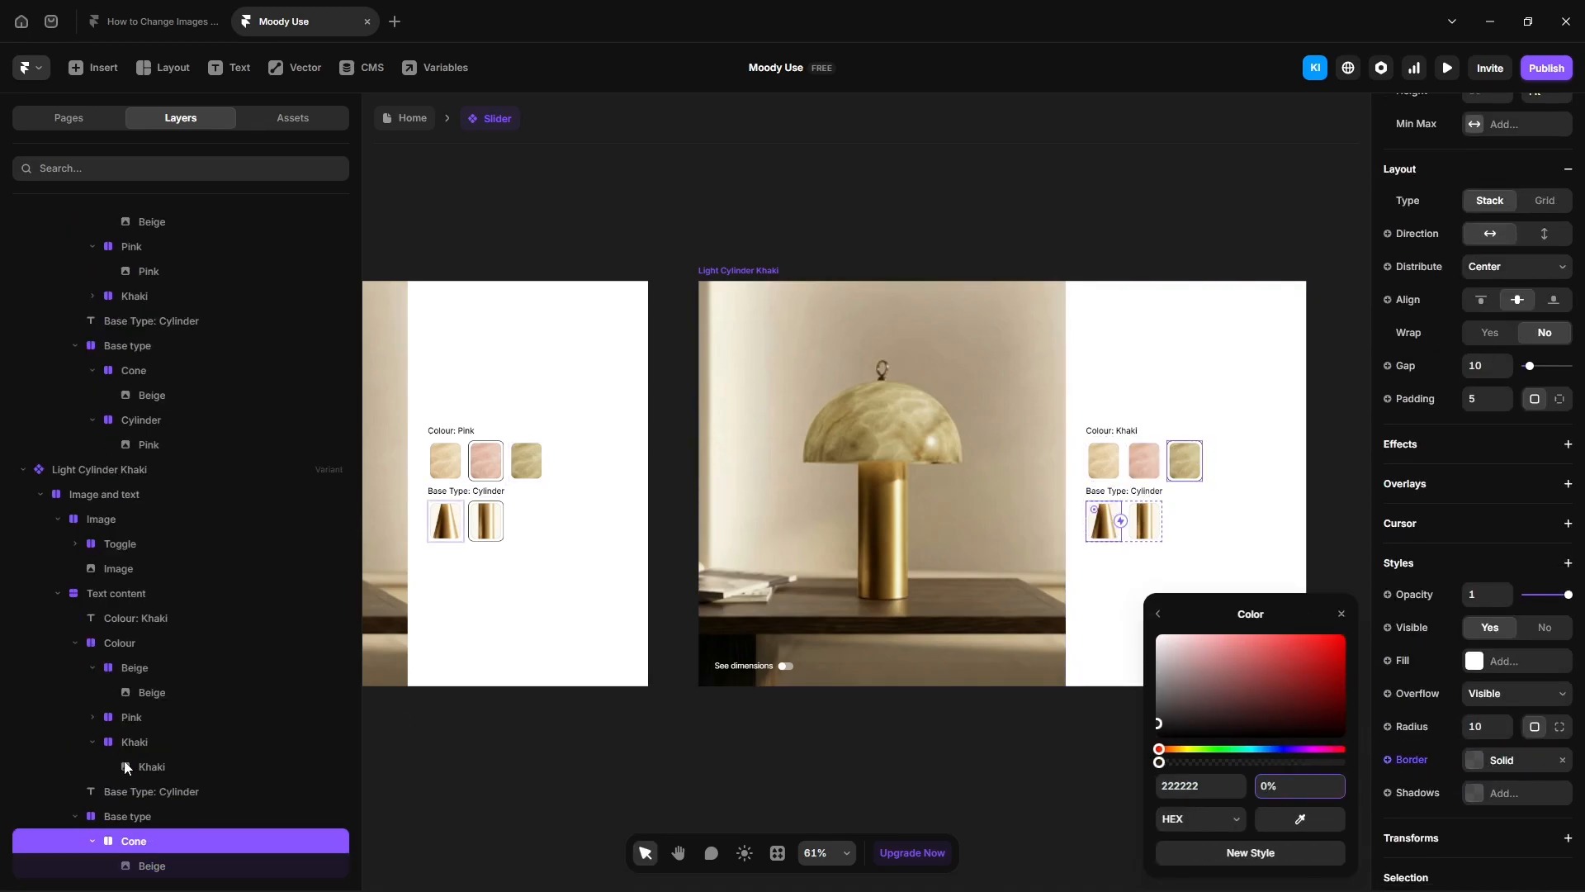
Step: Outline the Cylinder base swatch in Light Cylinder Khaki by making its border colour visible
scroll(155, 852, "down", 1)
left_click(147, 865)
left_click(1144, 246)
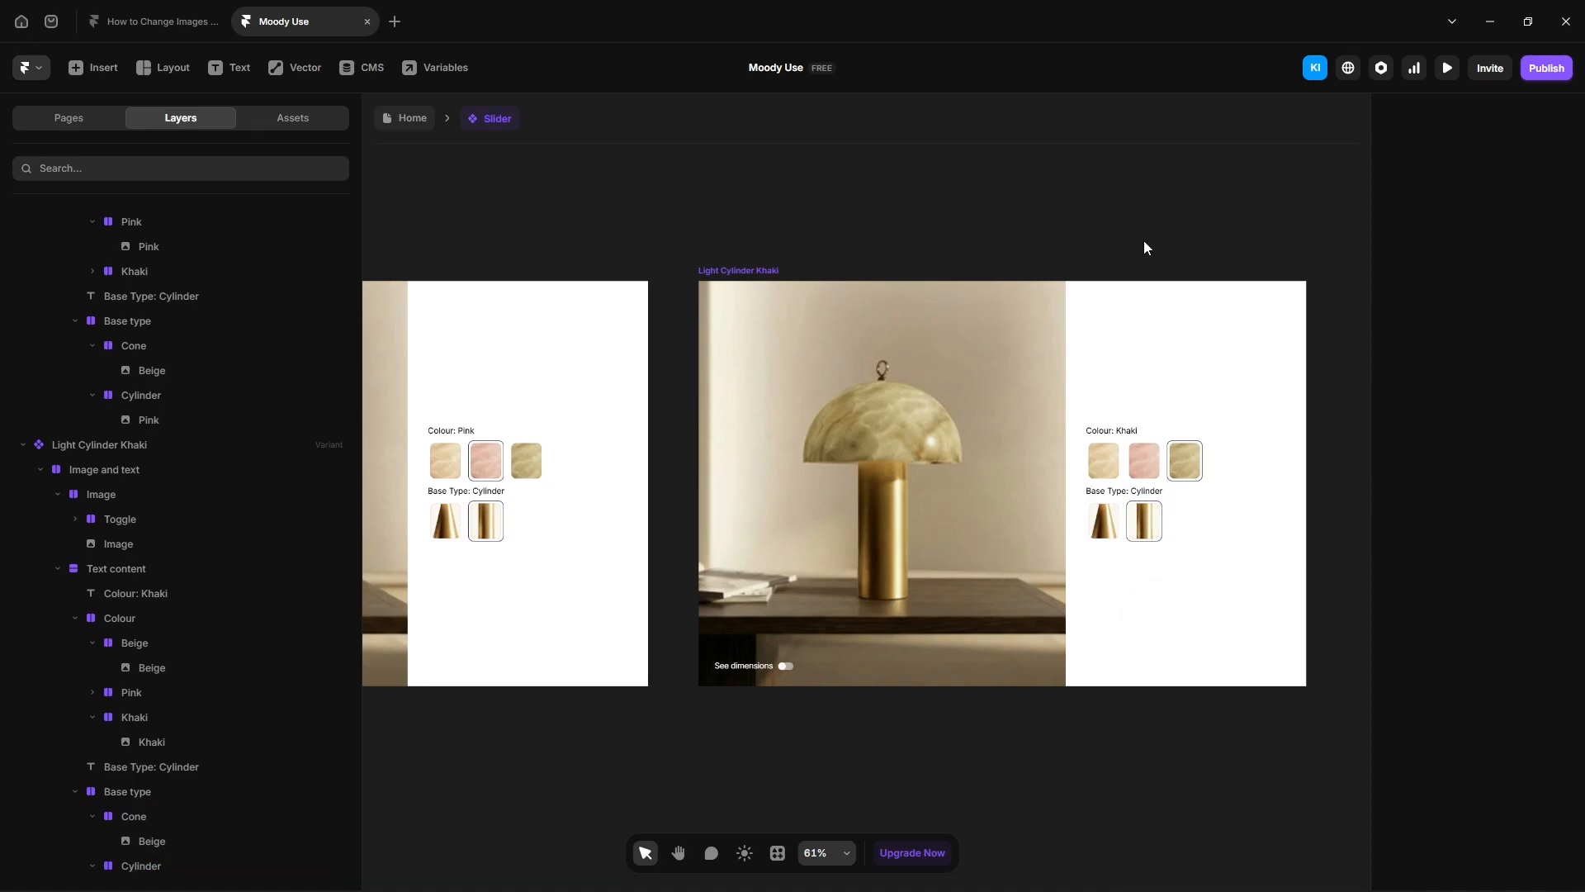
Step: Add a new variant based on Light Cylinder Khaki
left_click_drag(1153, 234, 856, 237)
left_click(759, 485)
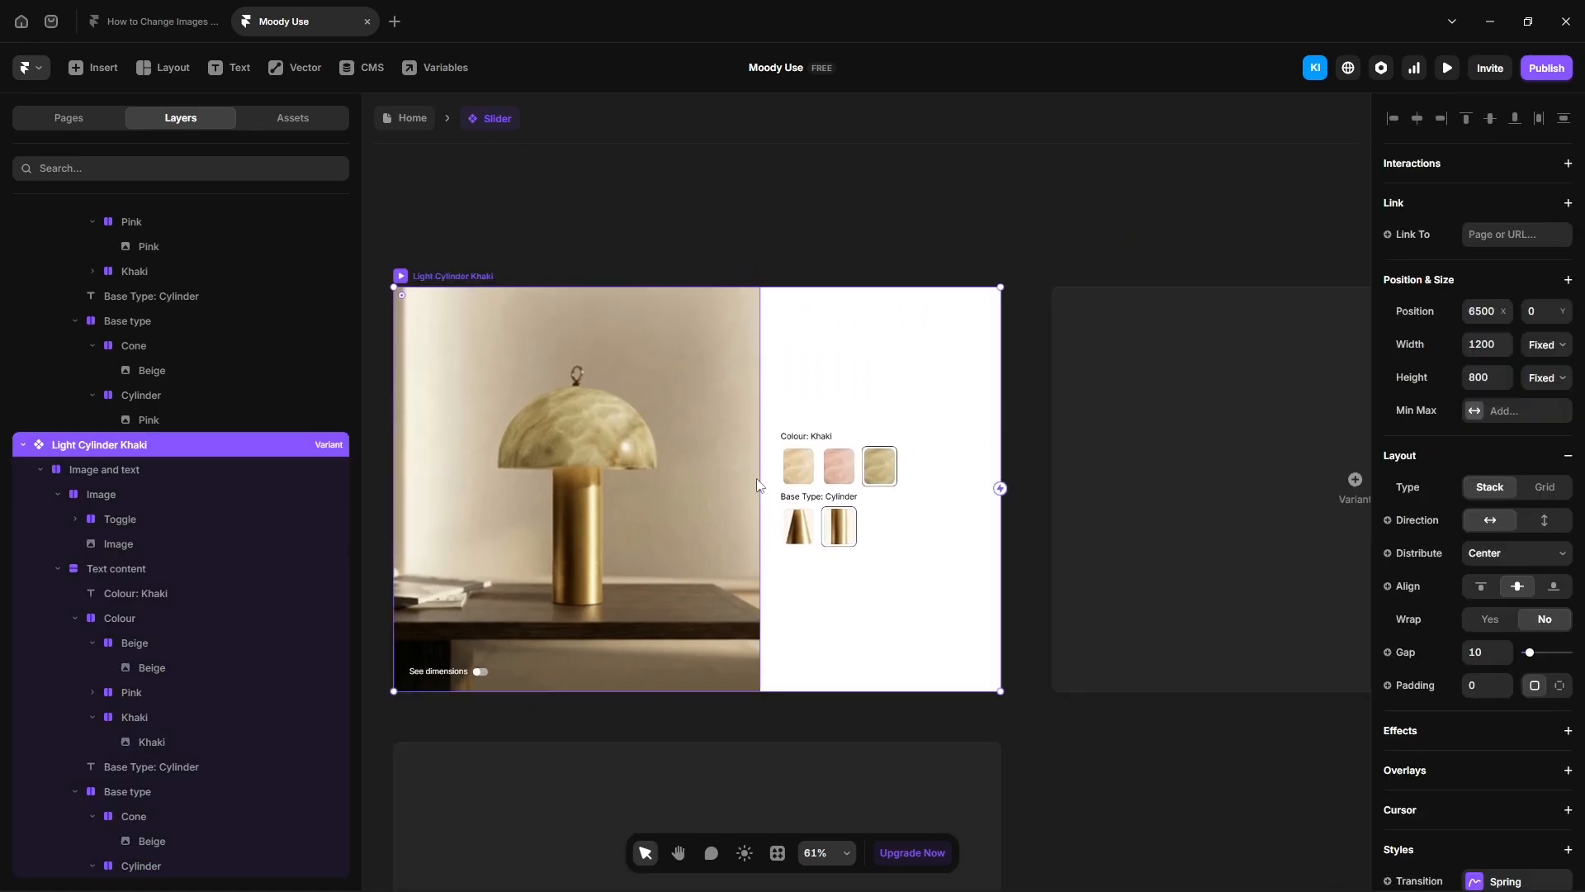
left_click(1216, 436)
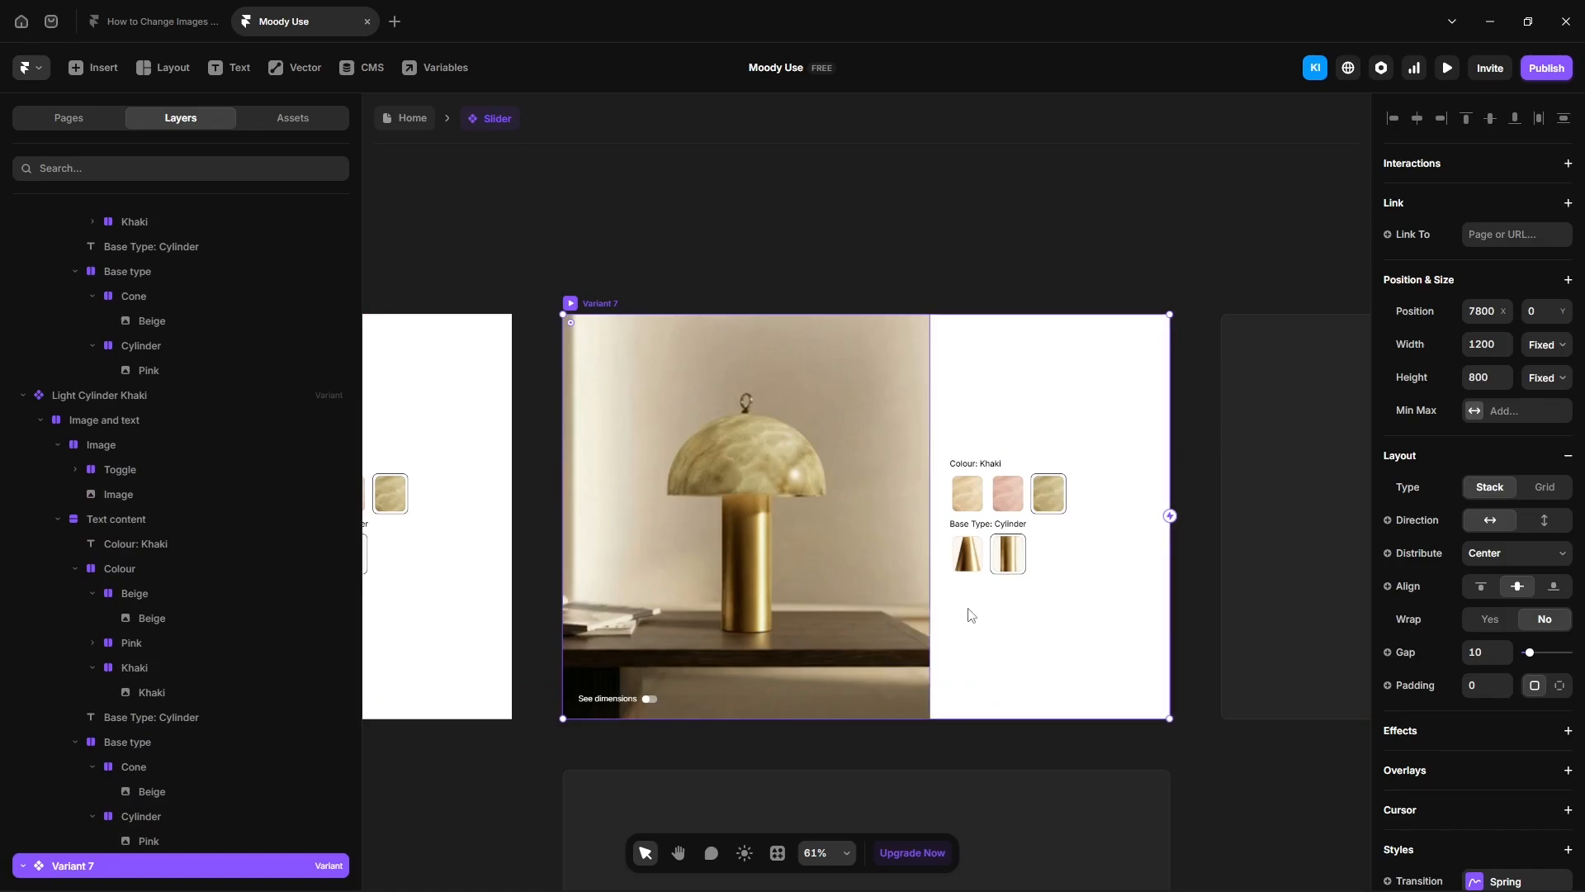
Step: Replace the lamp image in Variant 7 with the dark beige cone version that shows the dimensions
left_click(750, 578)
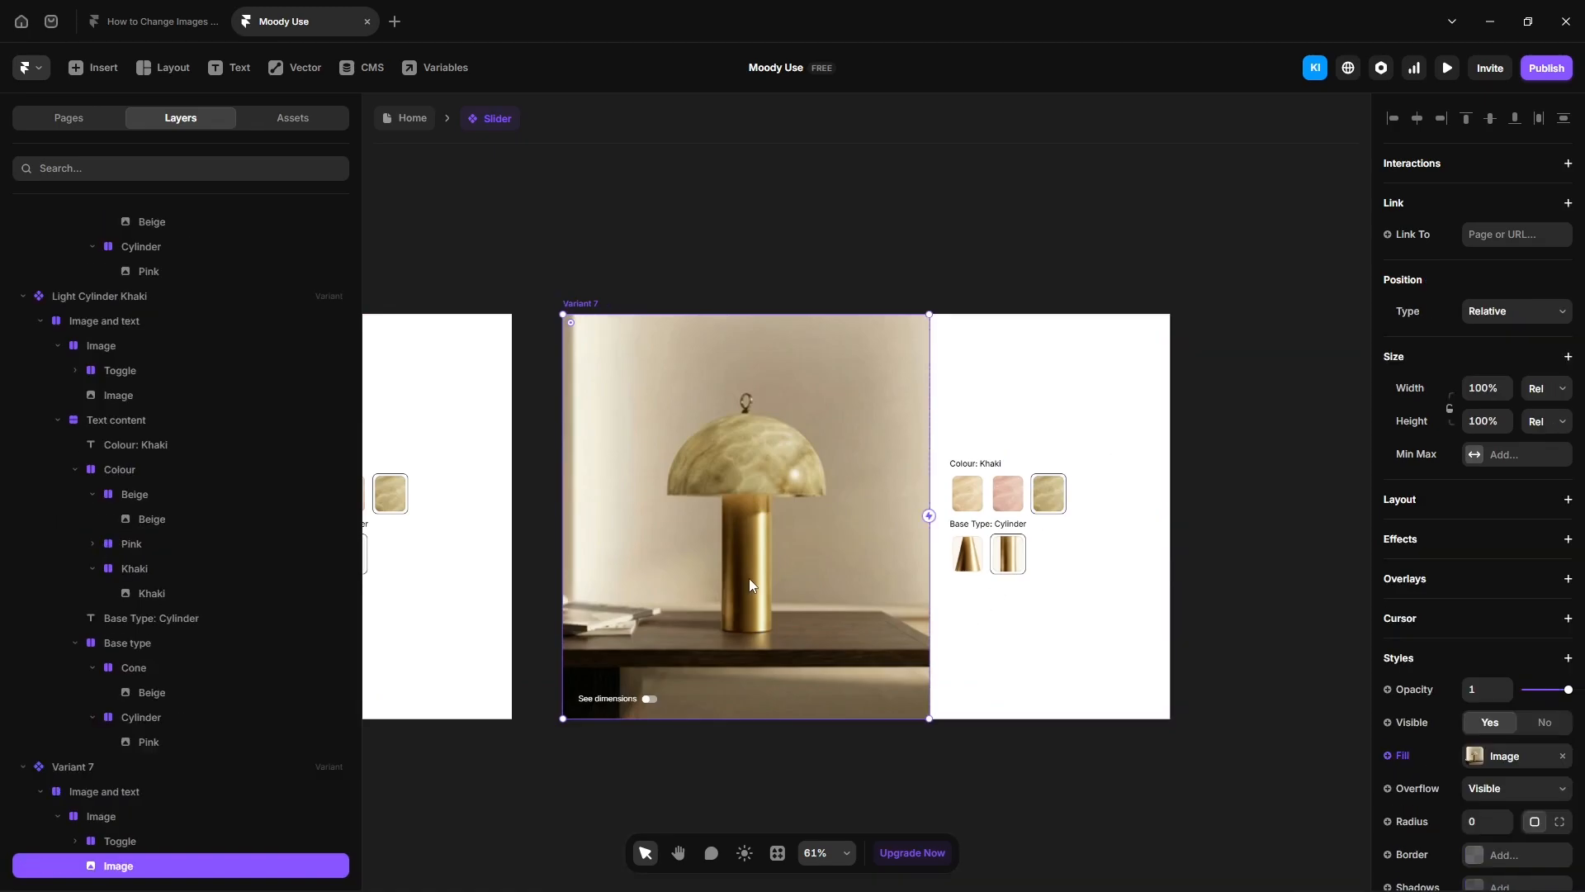
left_click(1472, 757)
left_click_drag(1584, 463, 1210, 586)
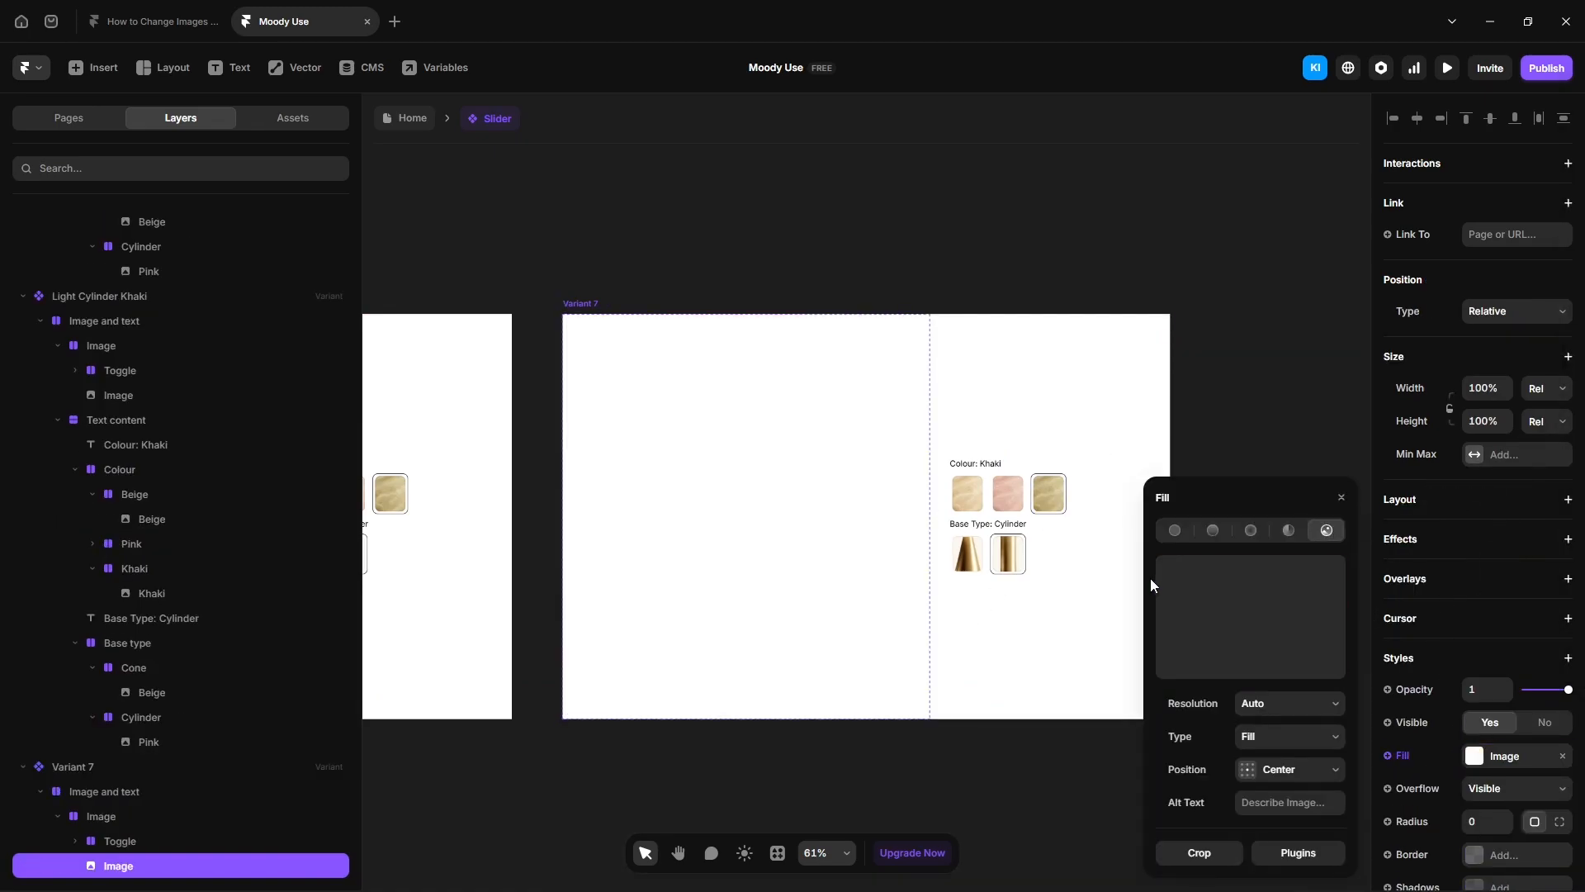
Step: Rename Variant 7 as "Dark Cone Beige"
double_click(98, 766)
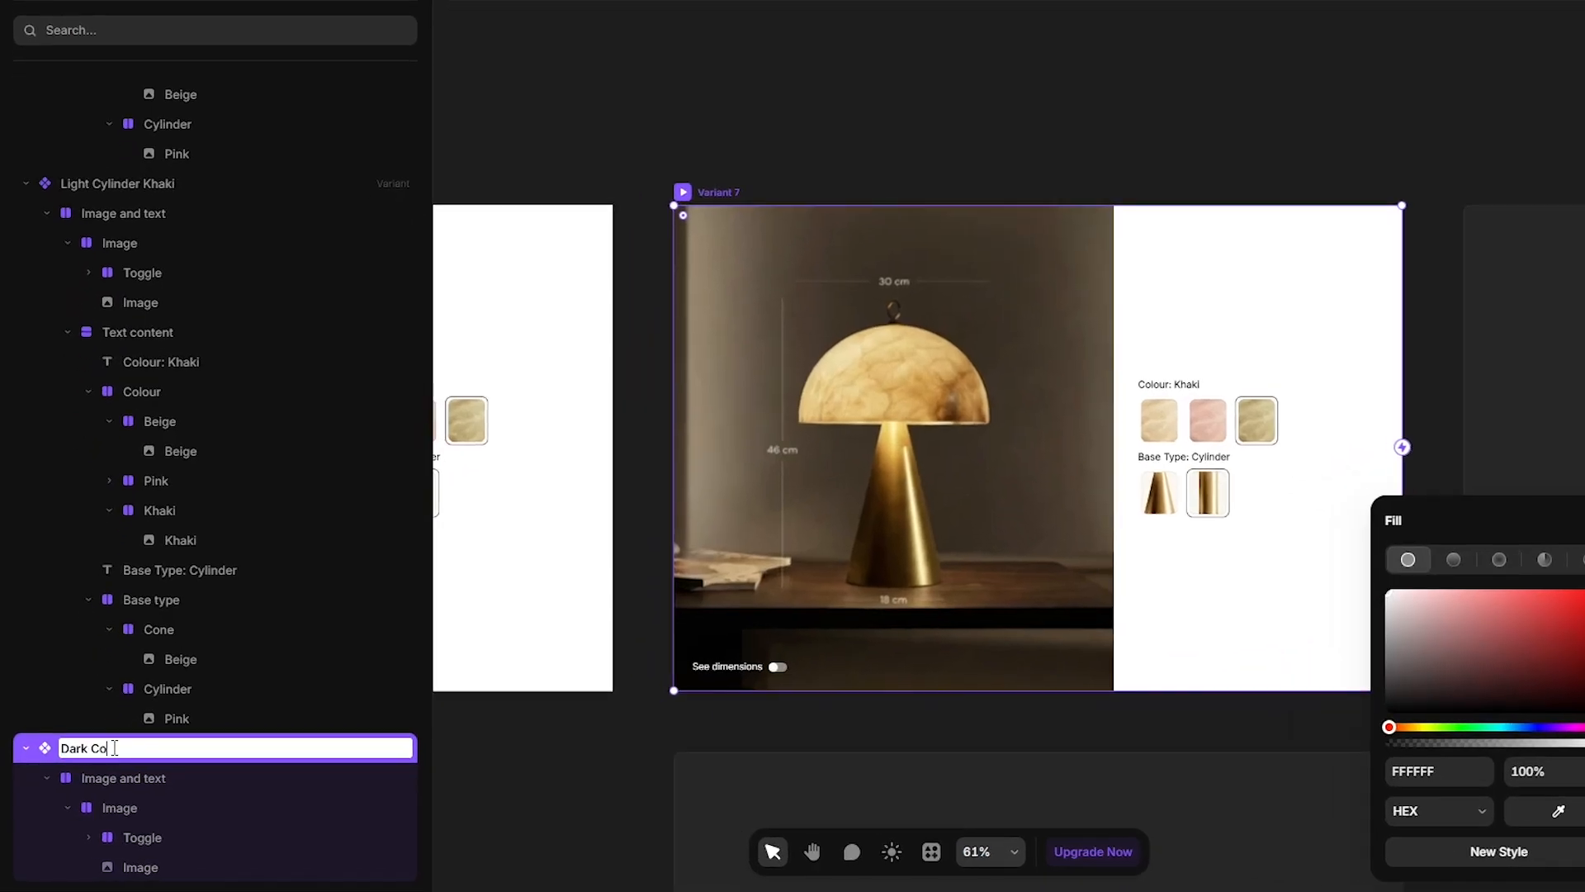
type("Dark Cone Beige")
key("Return")
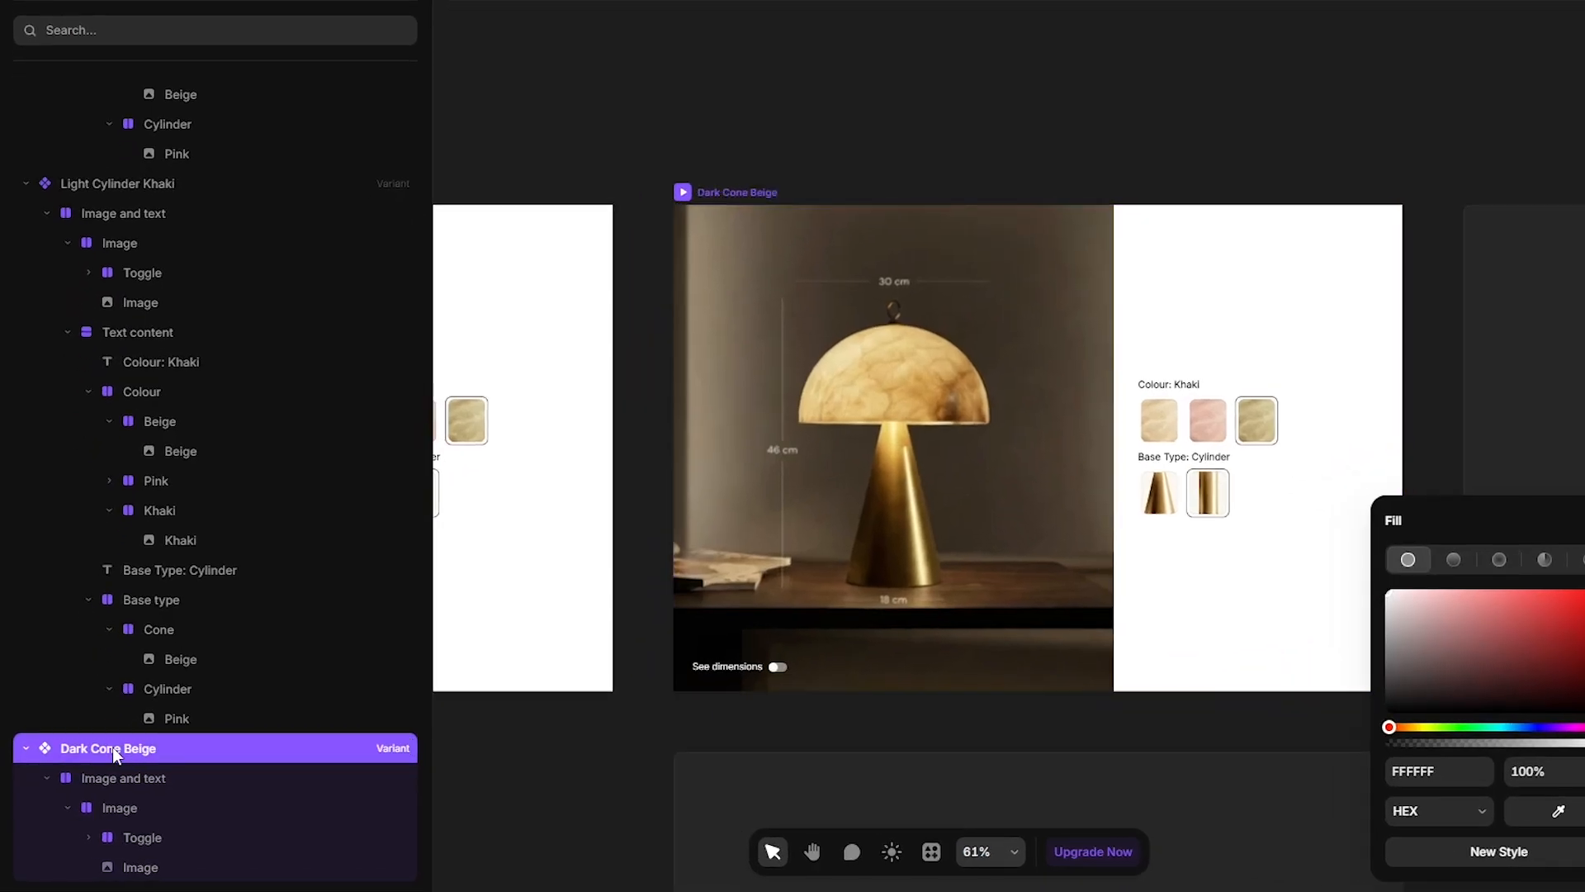
Step: Switch the See dimensions toggle on in Dark Cone Beige by setting its Icon stack's distribution to End
left_click(756, 701)
scroll(755, 702, "up", 6)
left_click(834, 556)
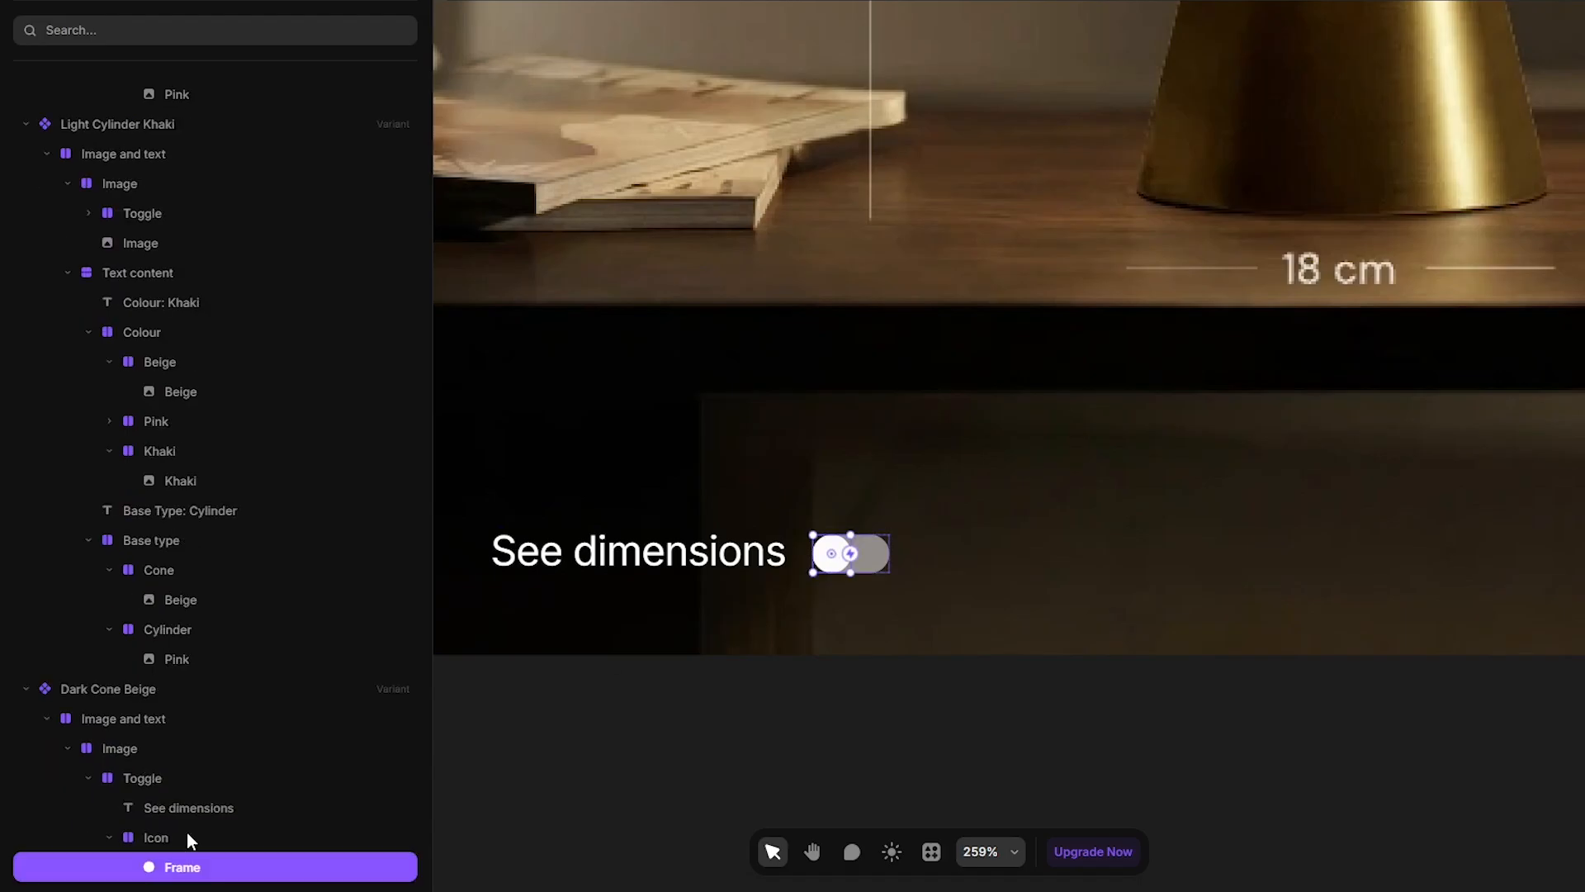
left_click(187, 839)
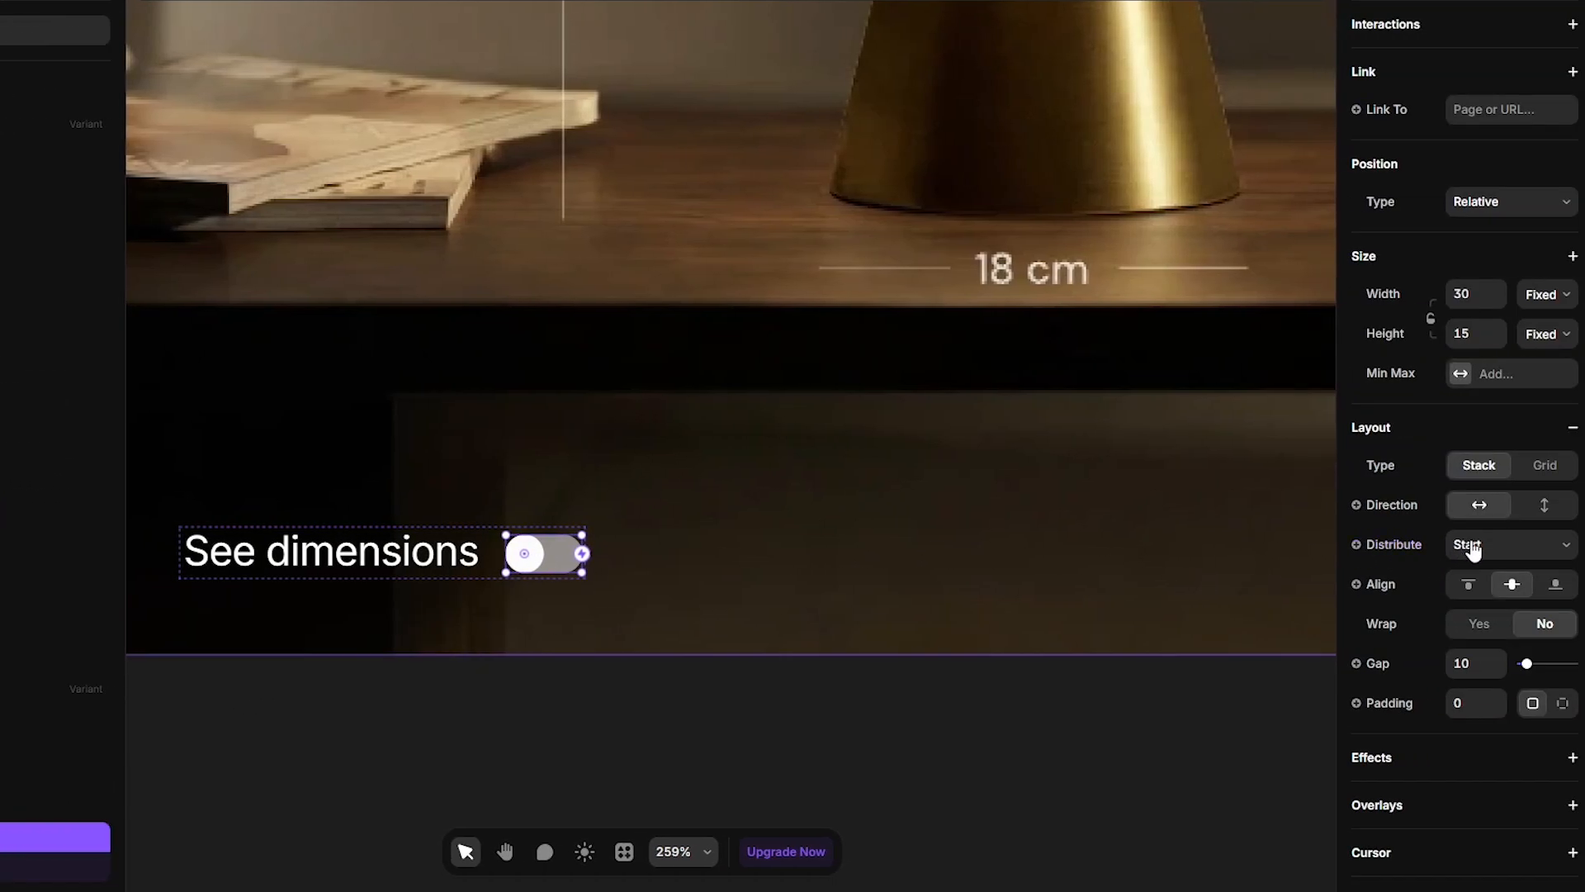
left_click(1474, 549)
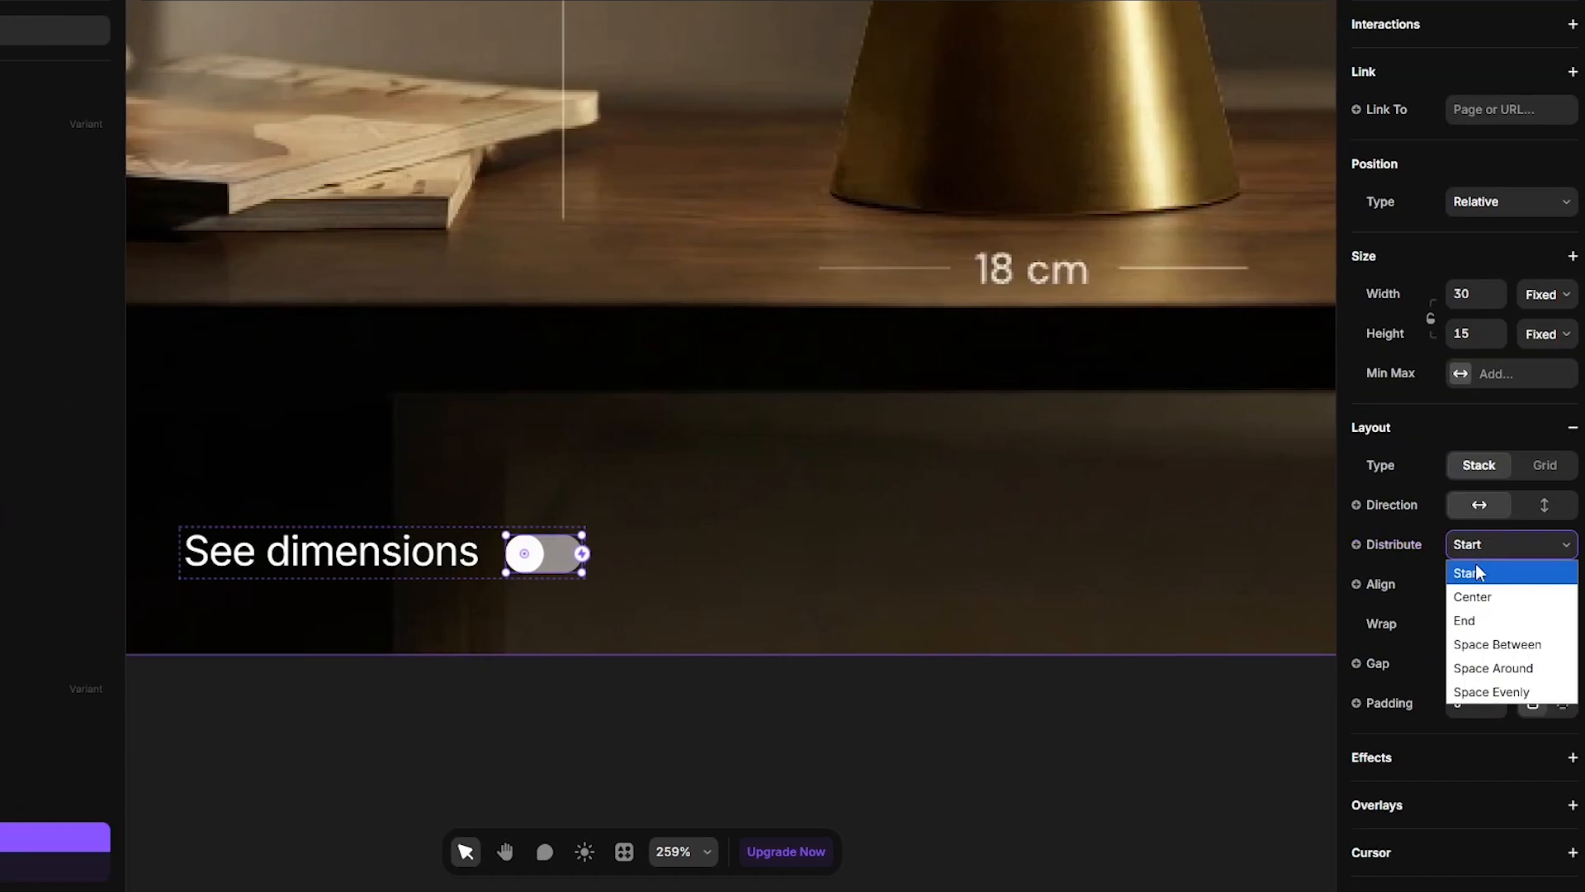
left_click(1462, 616)
scroll(449, 687, "down", 5)
scroll(450, 693, "down", 3)
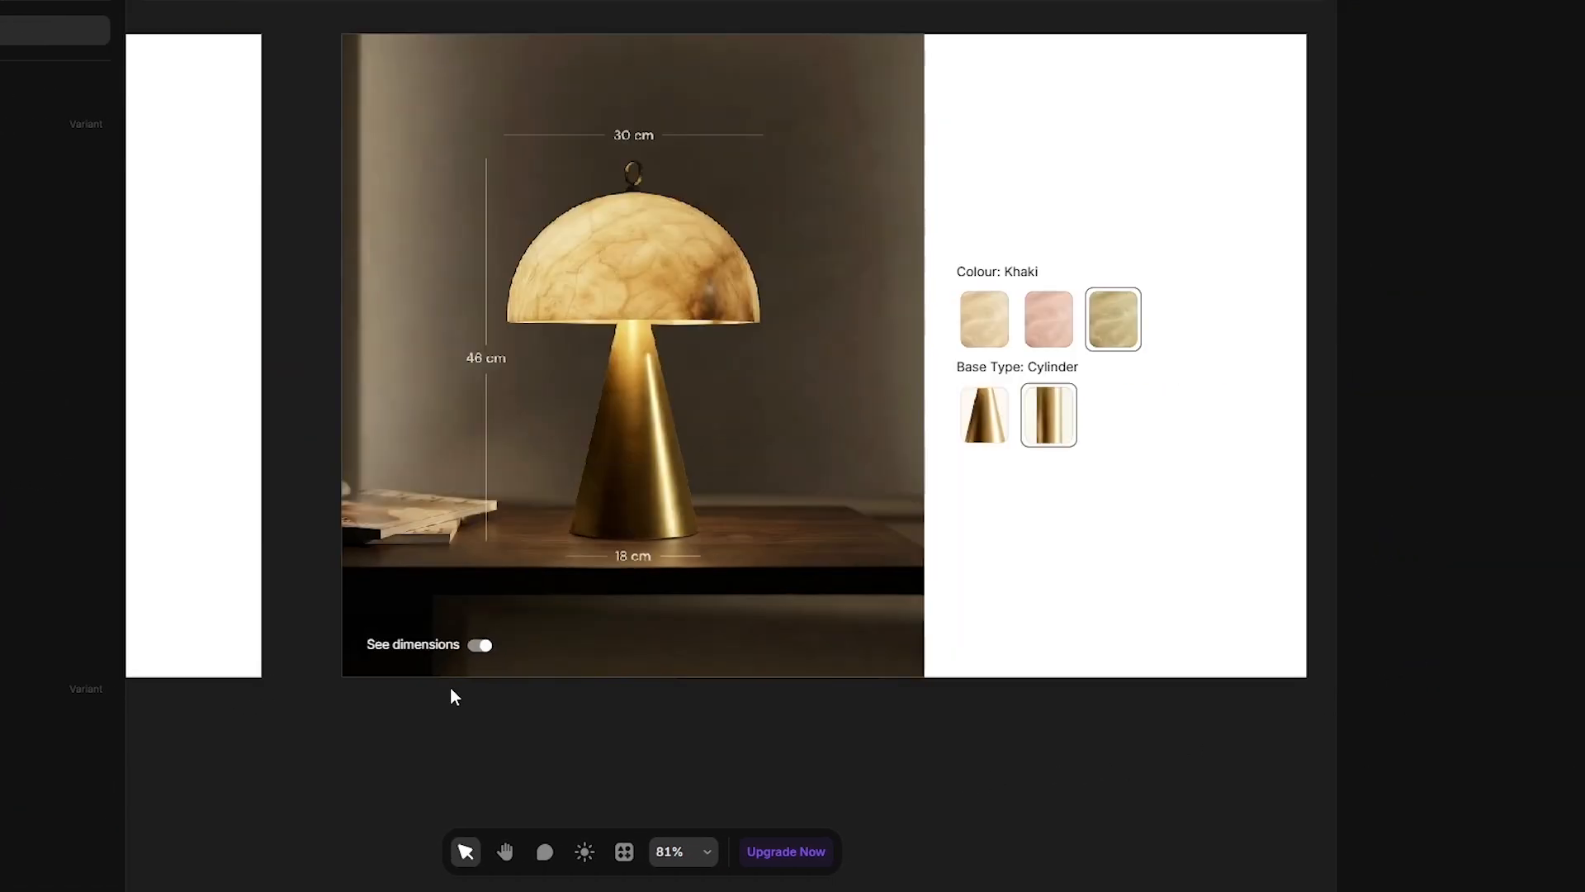
Step: Change the colour label in Dark Cone Beige to "Colour: Beige"
scroll(859, 376, "up", 5)
left_click(961, 341)
double_click(961, 342)
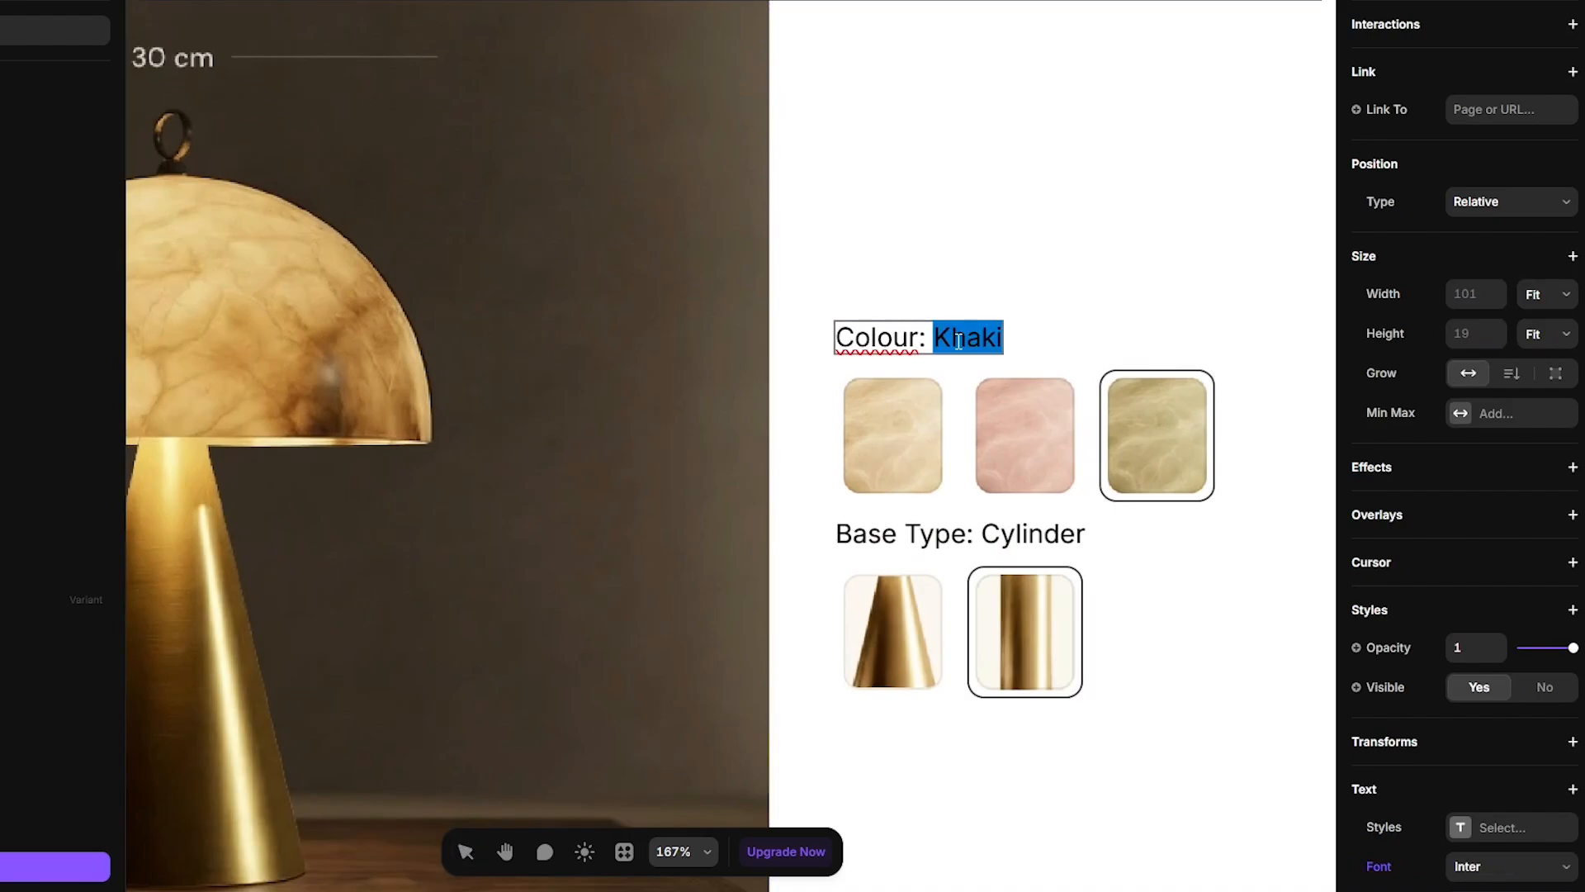
type("Beige")
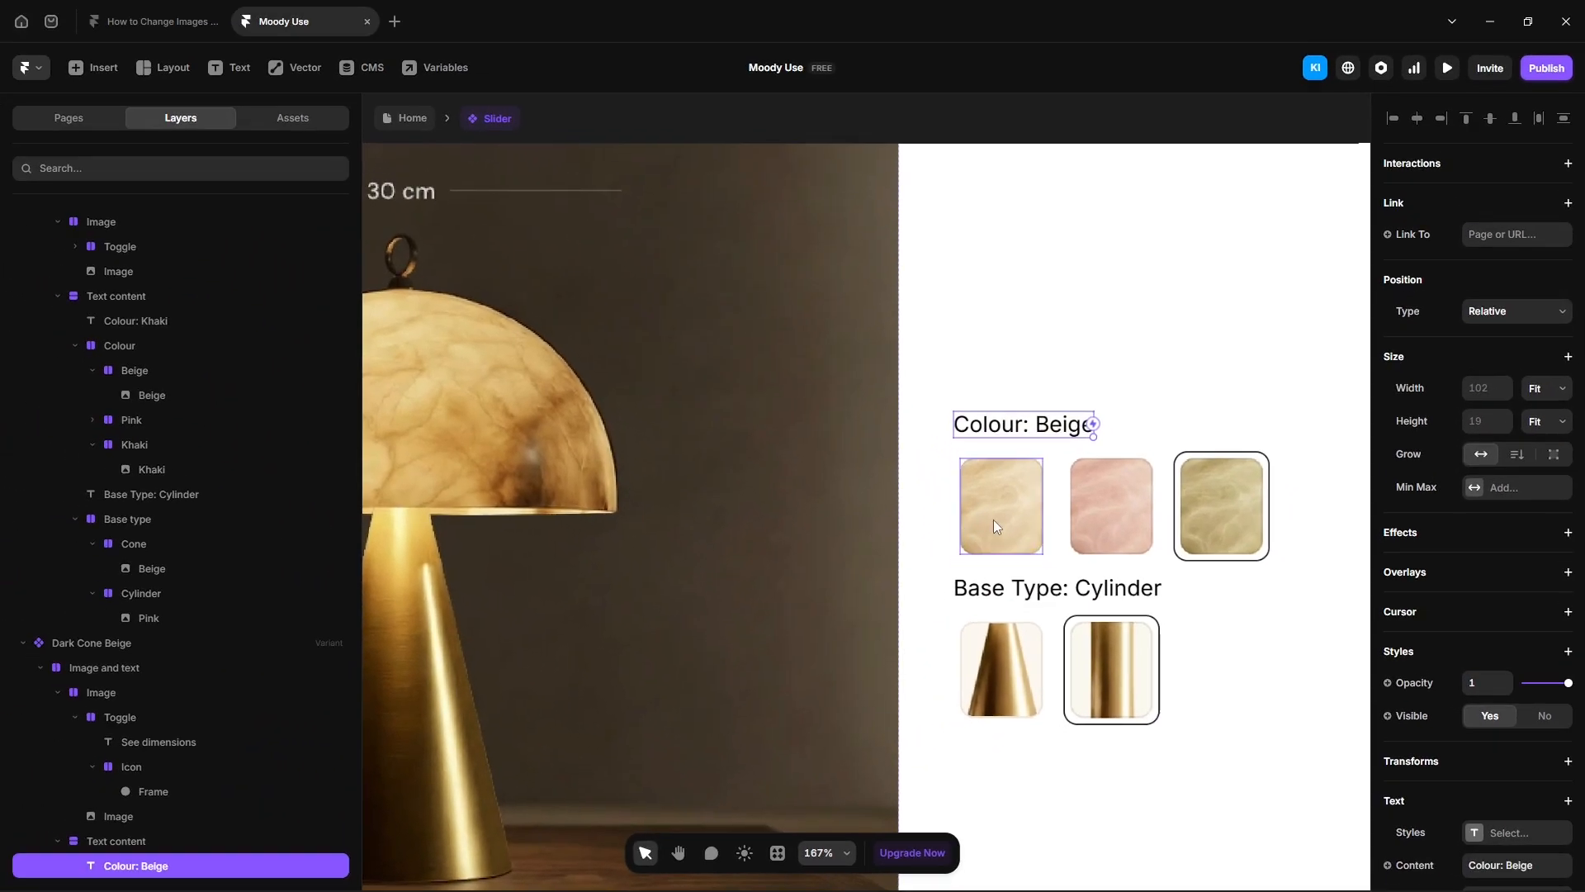
Step: Set the border colour opacity of the Beige swatch in Dark Cone Beige to 100%
left_click(883, 451)
left_click(187, 841)
scroll(1452, 724, "down", 5)
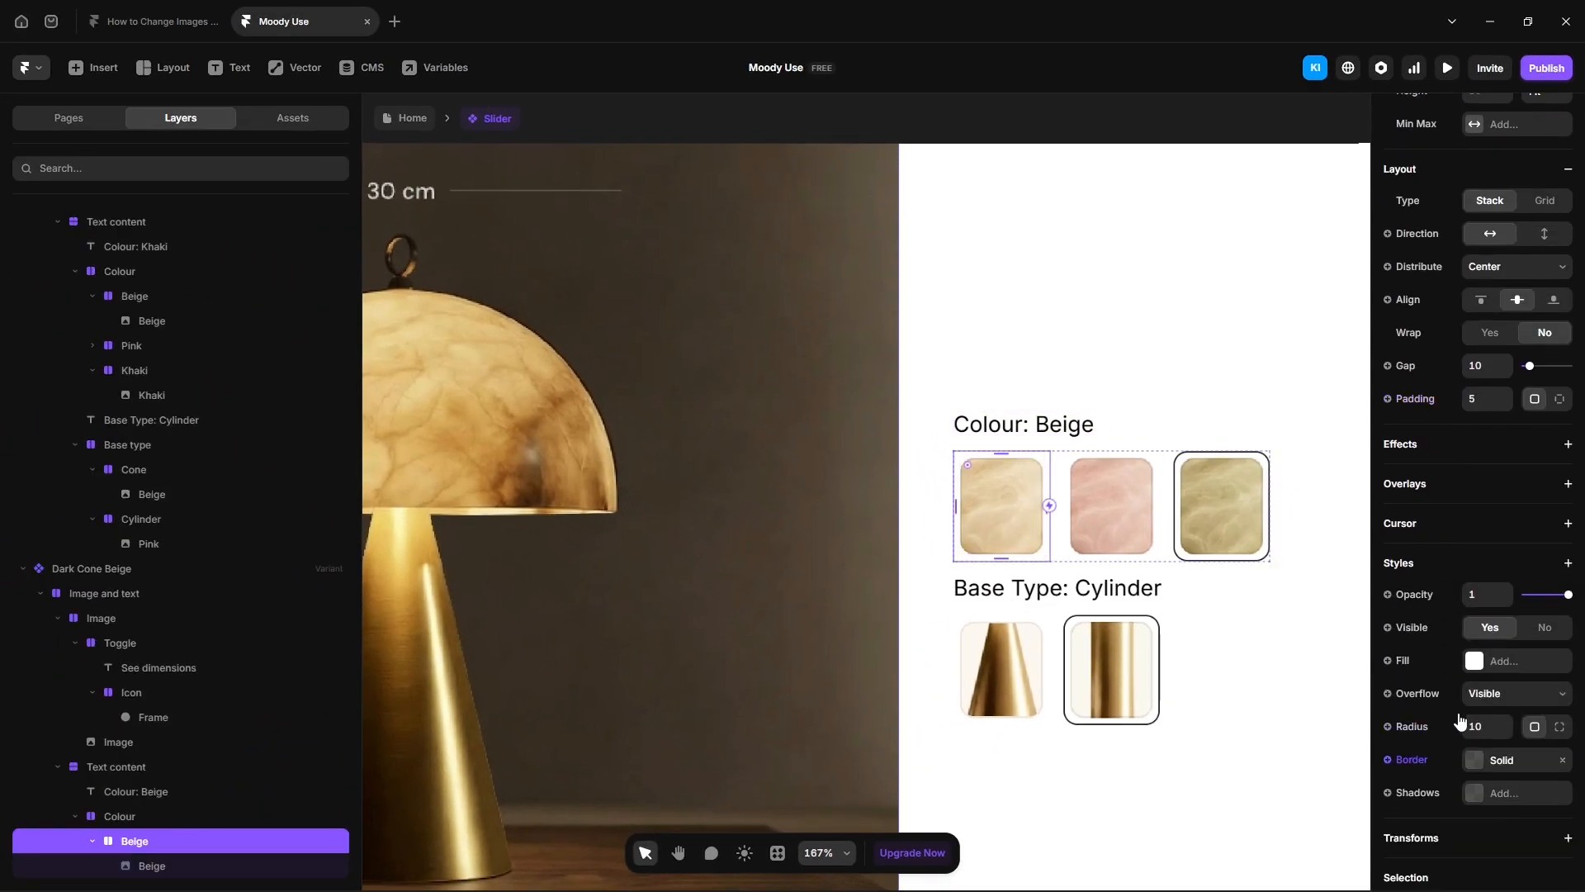
left_click(1477, 759)
left_click(1300, 787)
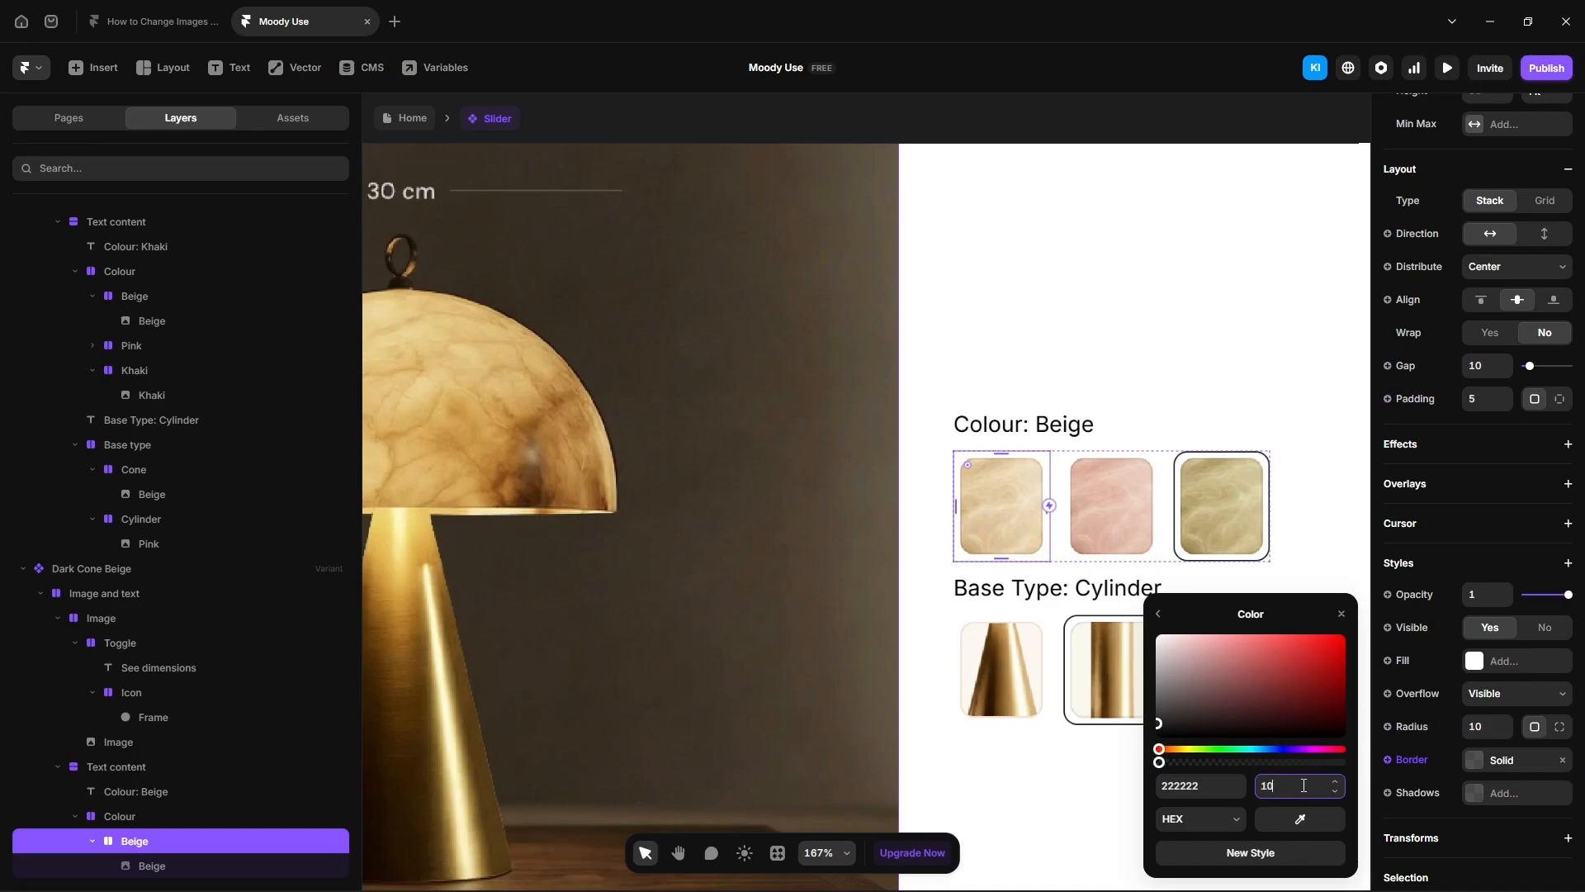
key("Return")
Step: Set the border colour opacity of the Khaki and Cylinder swatches in Dark Cone Beige to 0%
left_click(1192, 452)
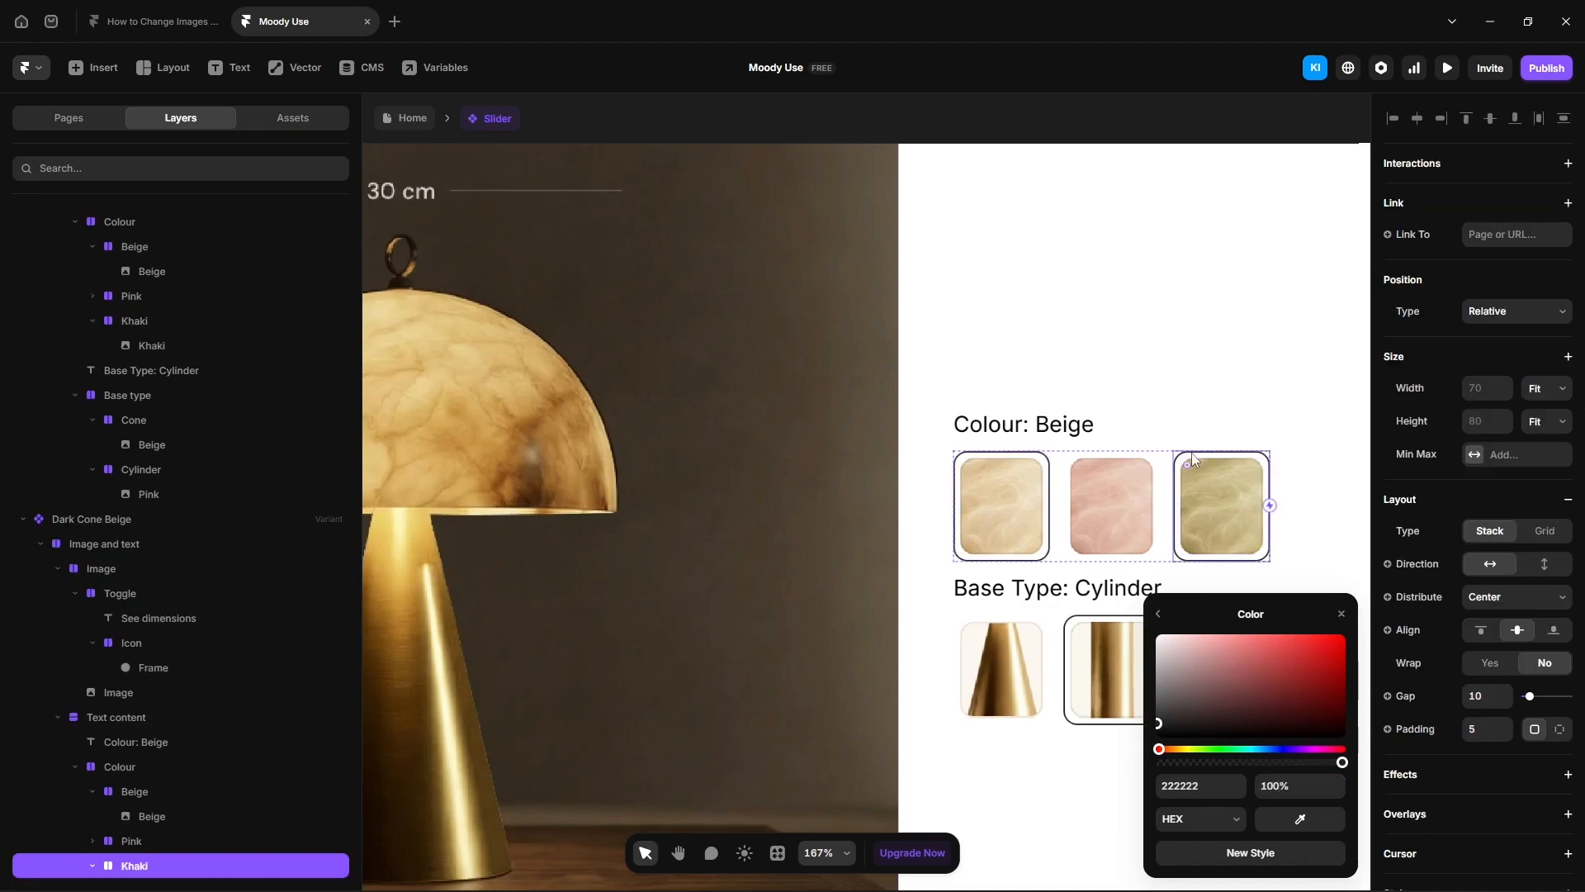
left_click(1068, 690)
left_click(1293, 794)
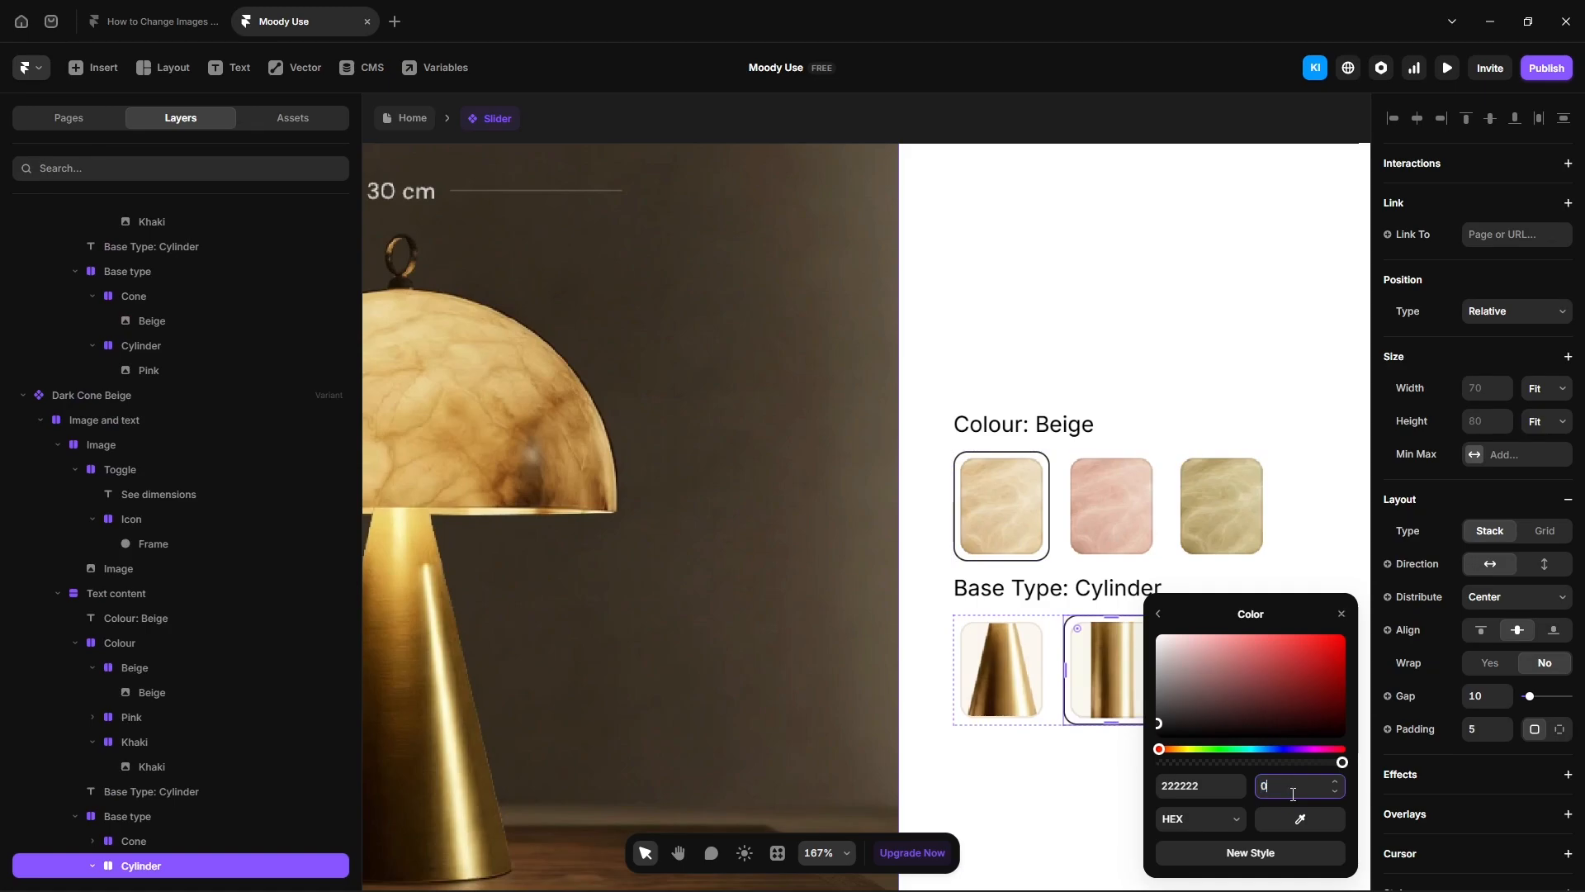
Step: Outline the Cone base swatch in Dark Cone Beige by making its border colour visible
left_click(1011, 697)
left_click(1282, 786)
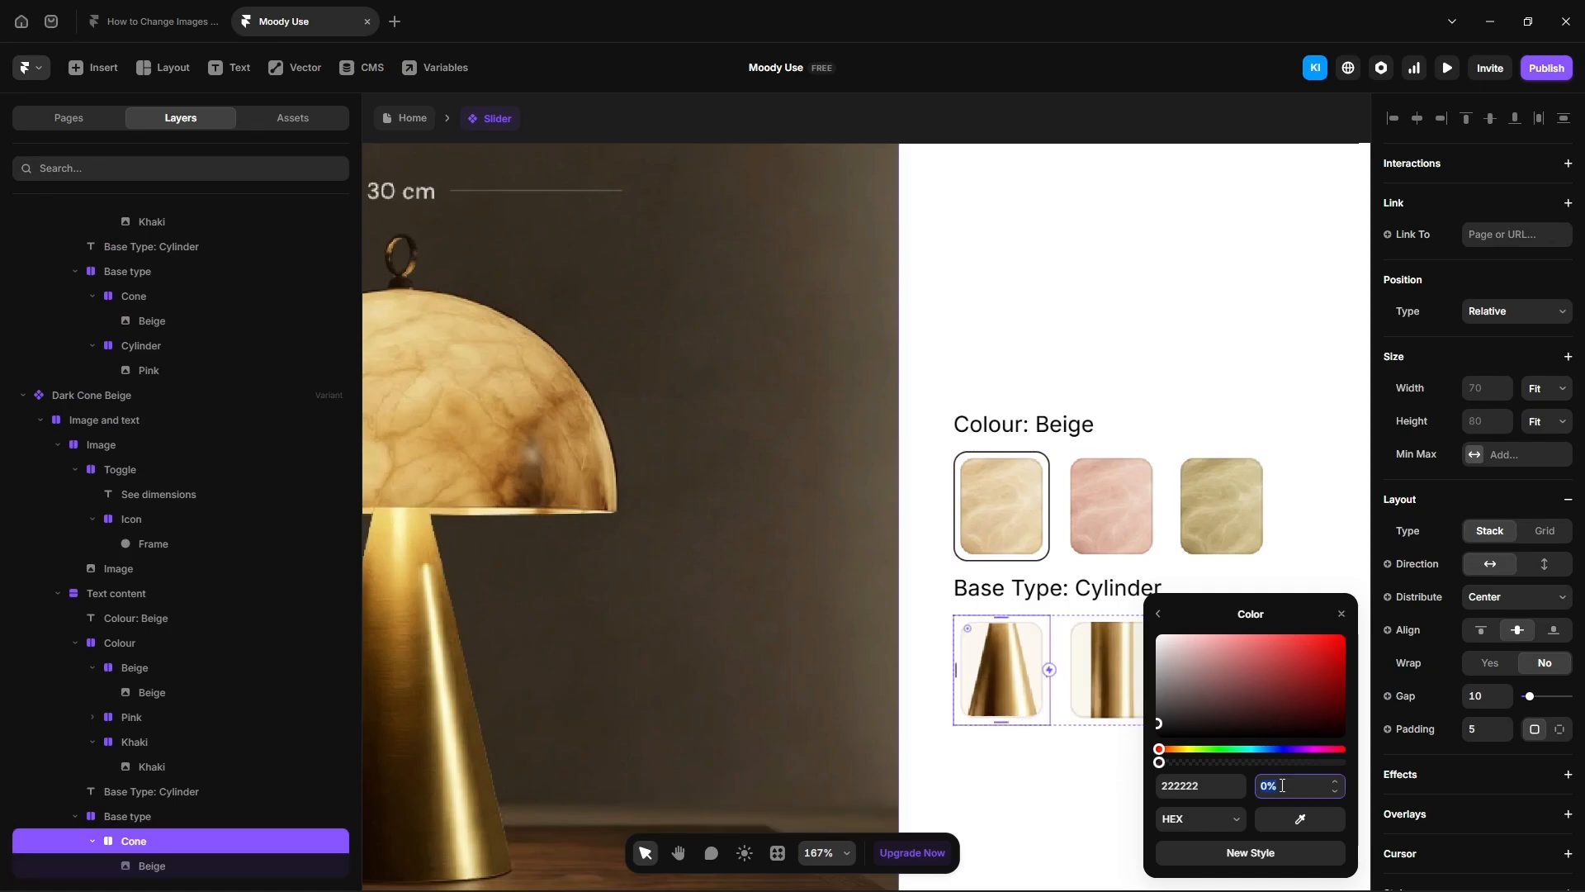
key("Return")
Step: Add the remaining dark variants one after another, starting from Dark Cone Beige
scroll(878, 507, "down", 5)
left_click(899, 330)
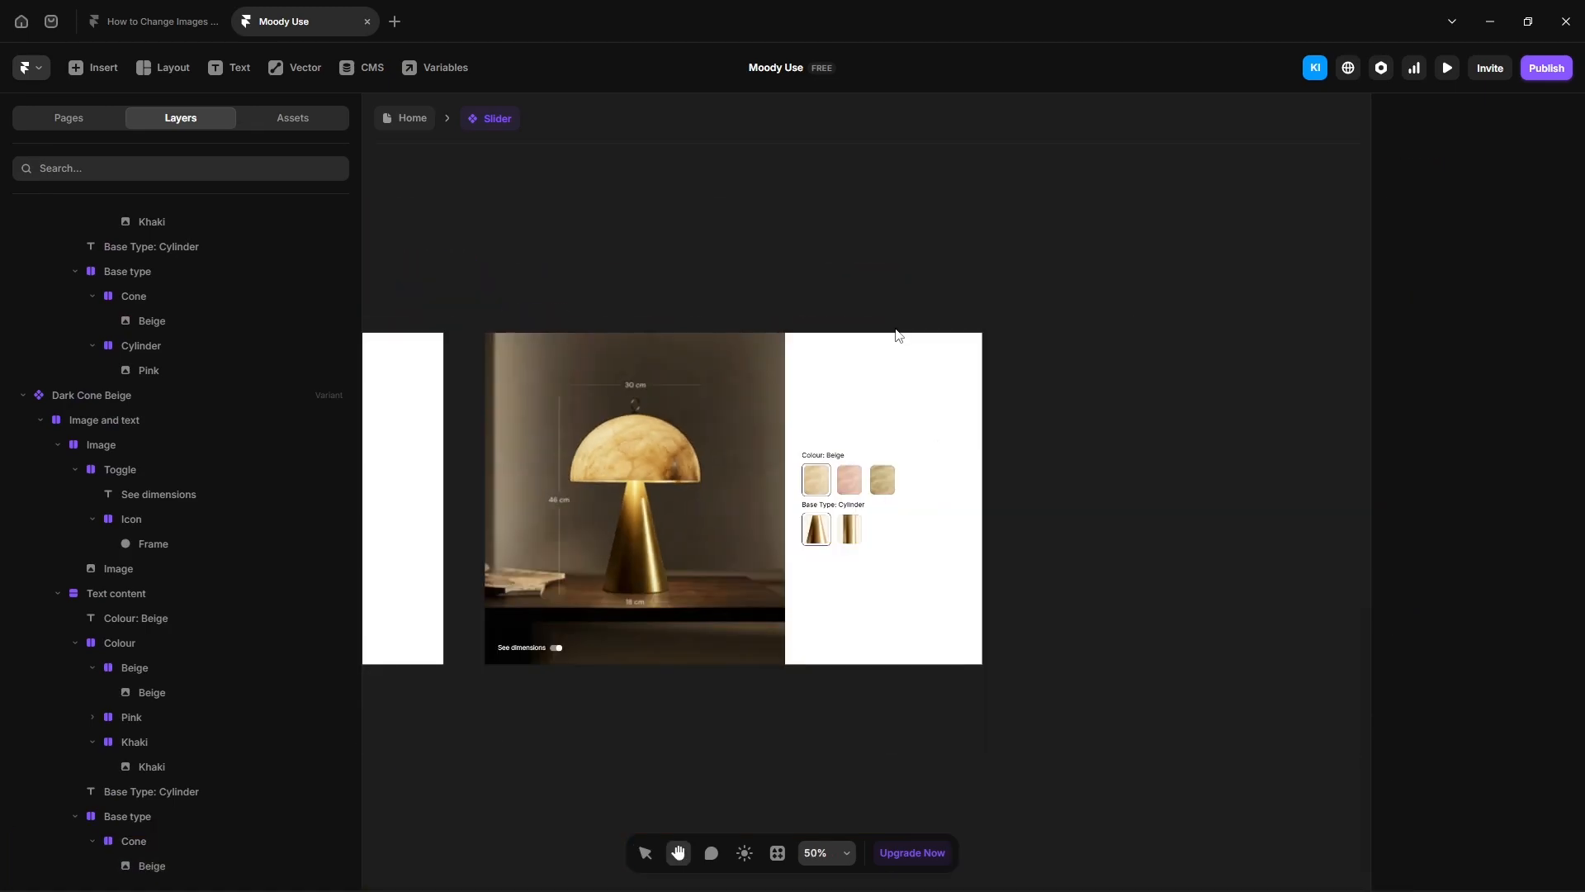
left_click(510, 318)
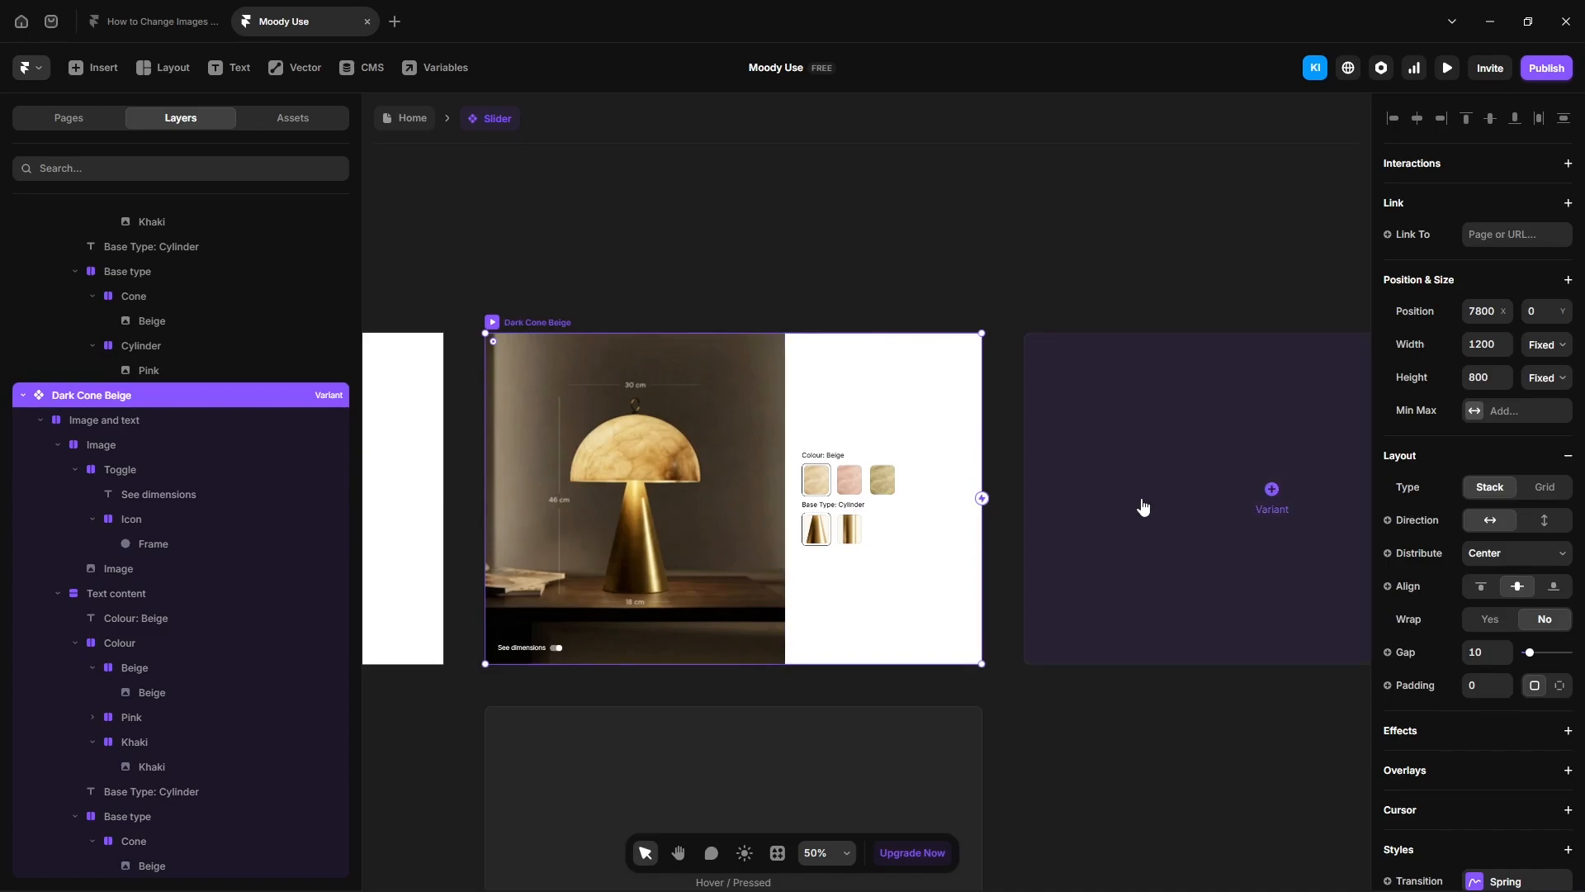
left_click(1254, 555)
left_click(1254, 555)
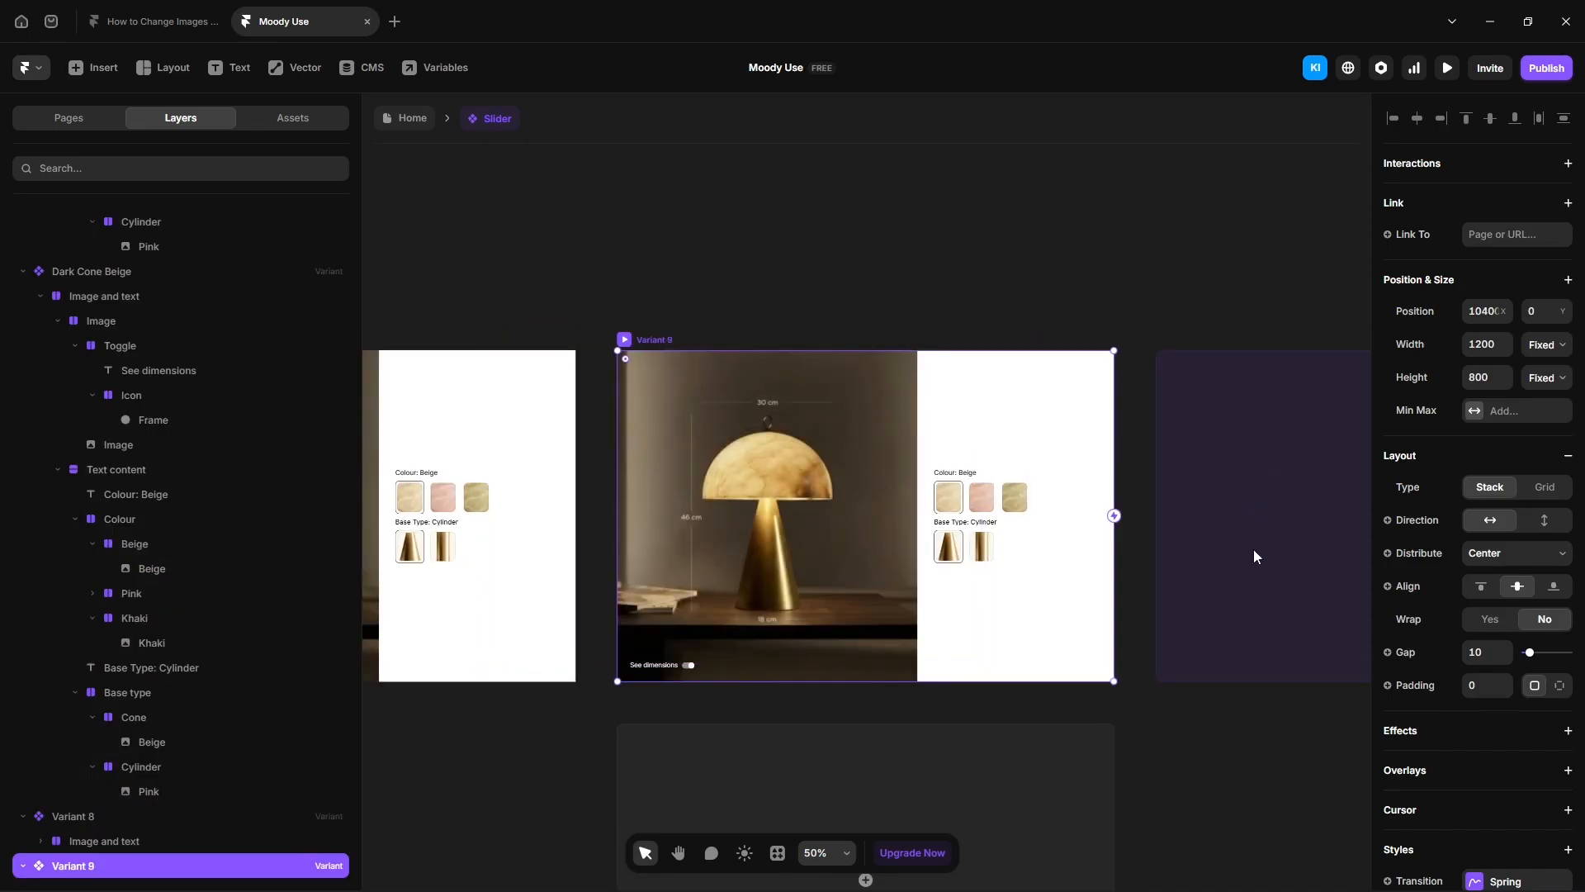
left_click(1253, 554)
left_click(1254, 554)
left_click(1256, 558)
Step: Change the text labels in Variant 8 to "Colour: Pink" and "Base Type: Cone"
key("space")
left_click_drag(542, 300, 1132, 289)
left_click_drag(620, 262, 672, 329)
left_click_drag(789, 350, 770, 310)
scroll(1082, 499, "up", 5)
left_click(991, 494)
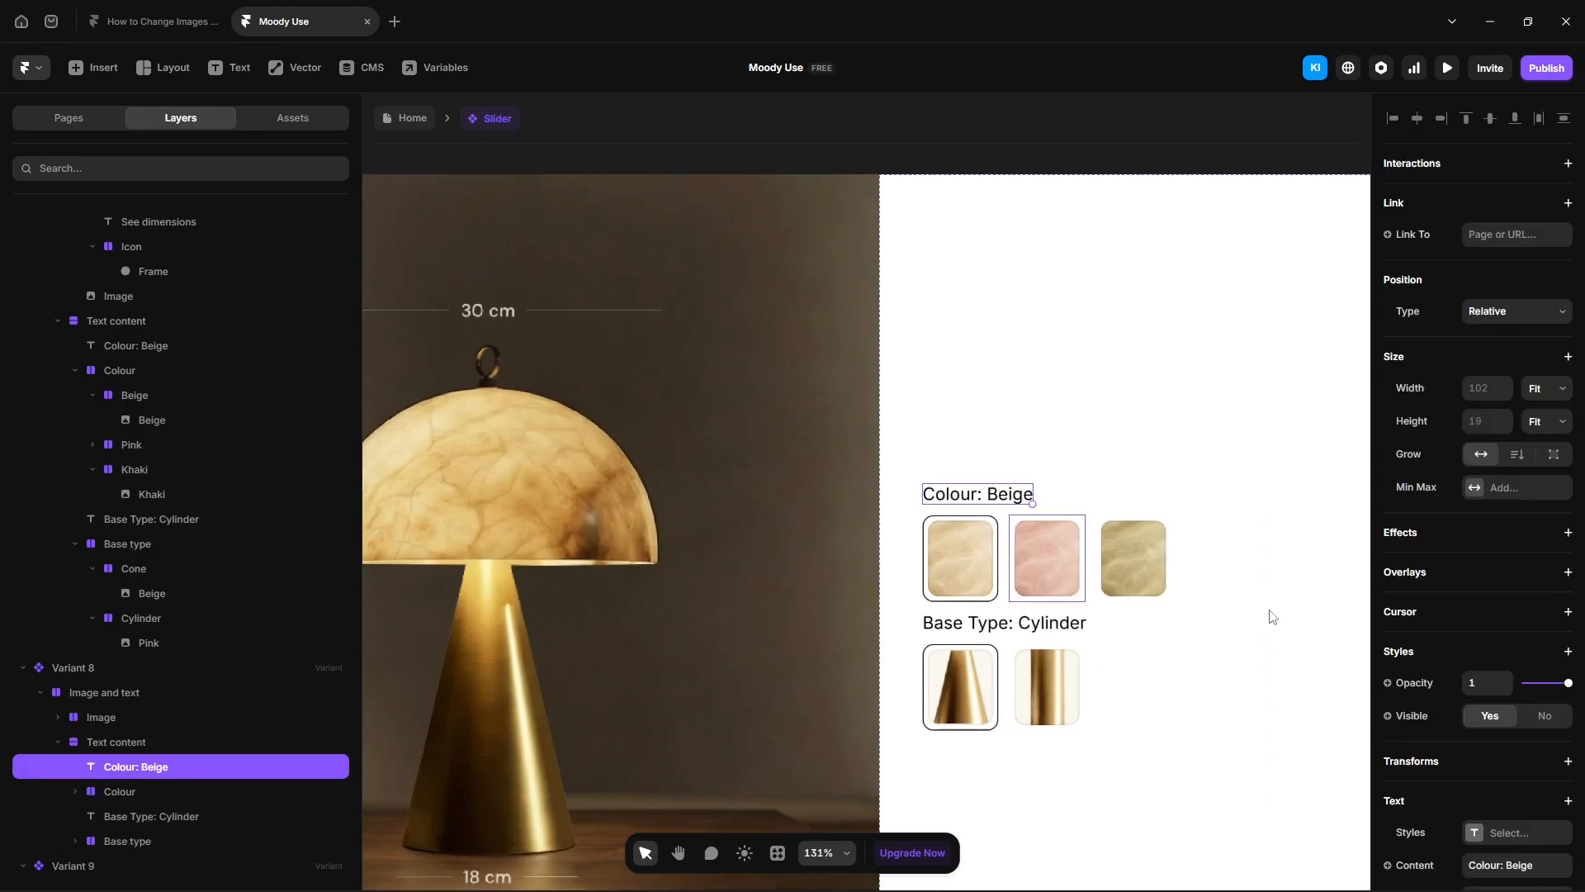
left_click(1534, 704)
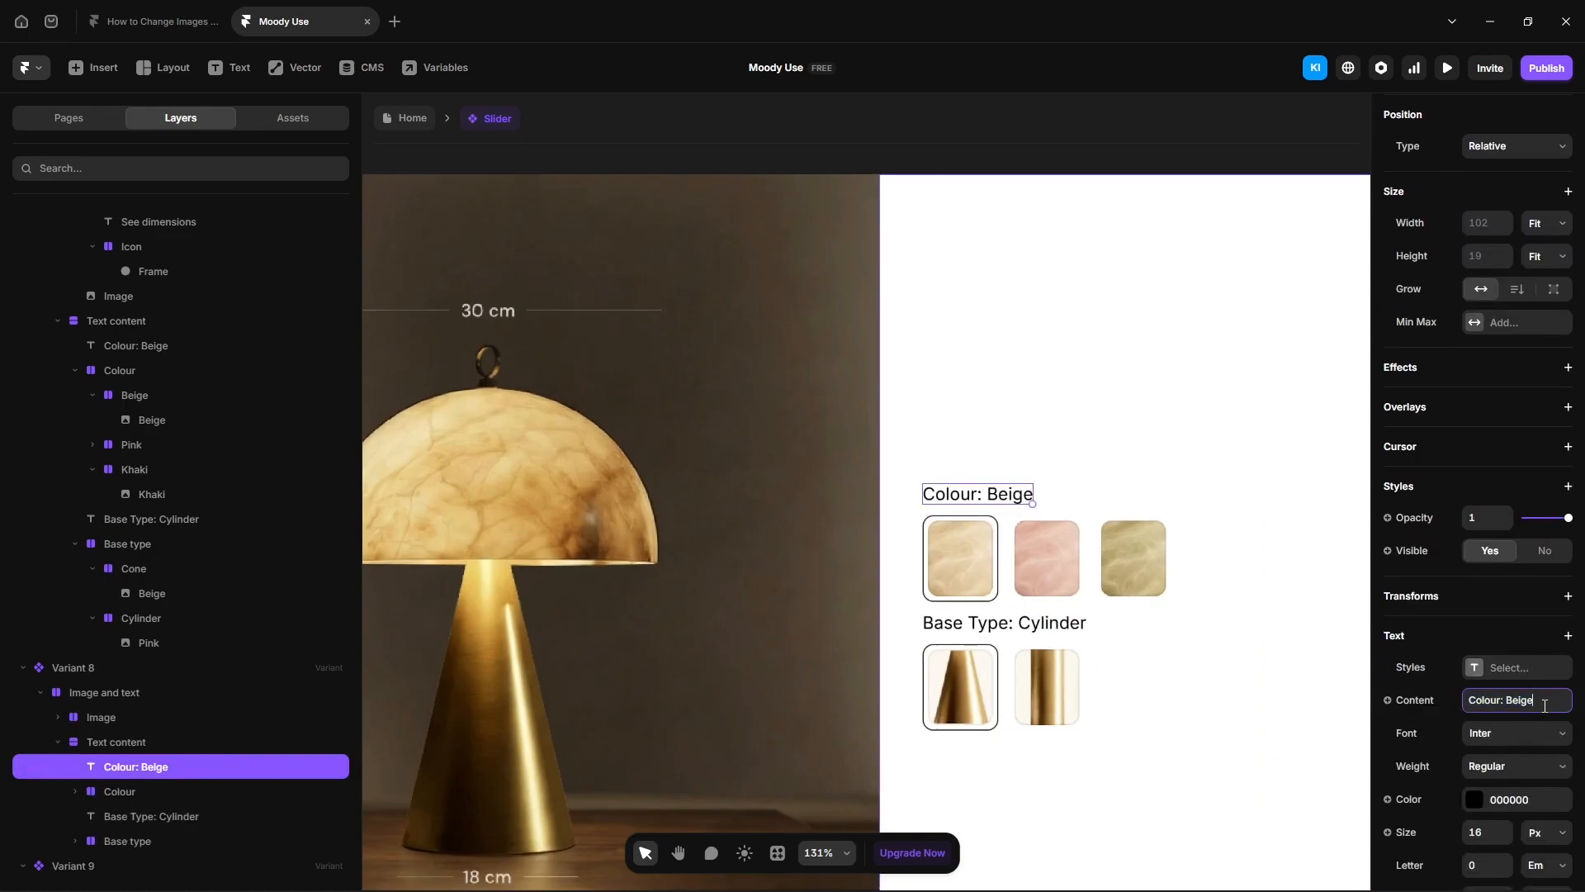
type("Colour: Pink")
left_click(1050, 625)
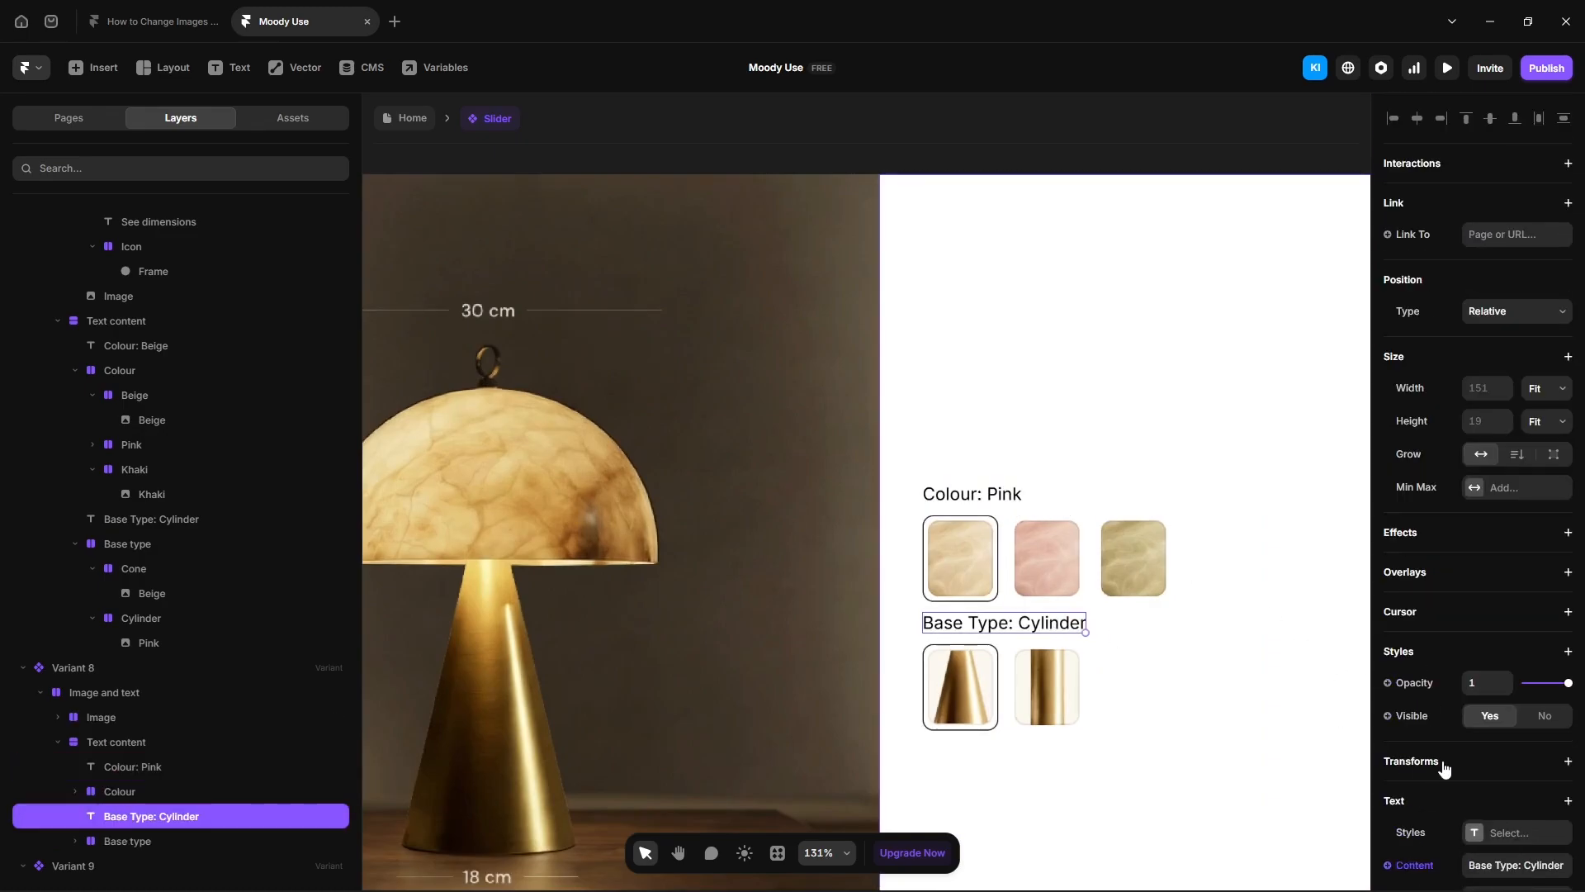
scroll(1444, 769, "down", 3)
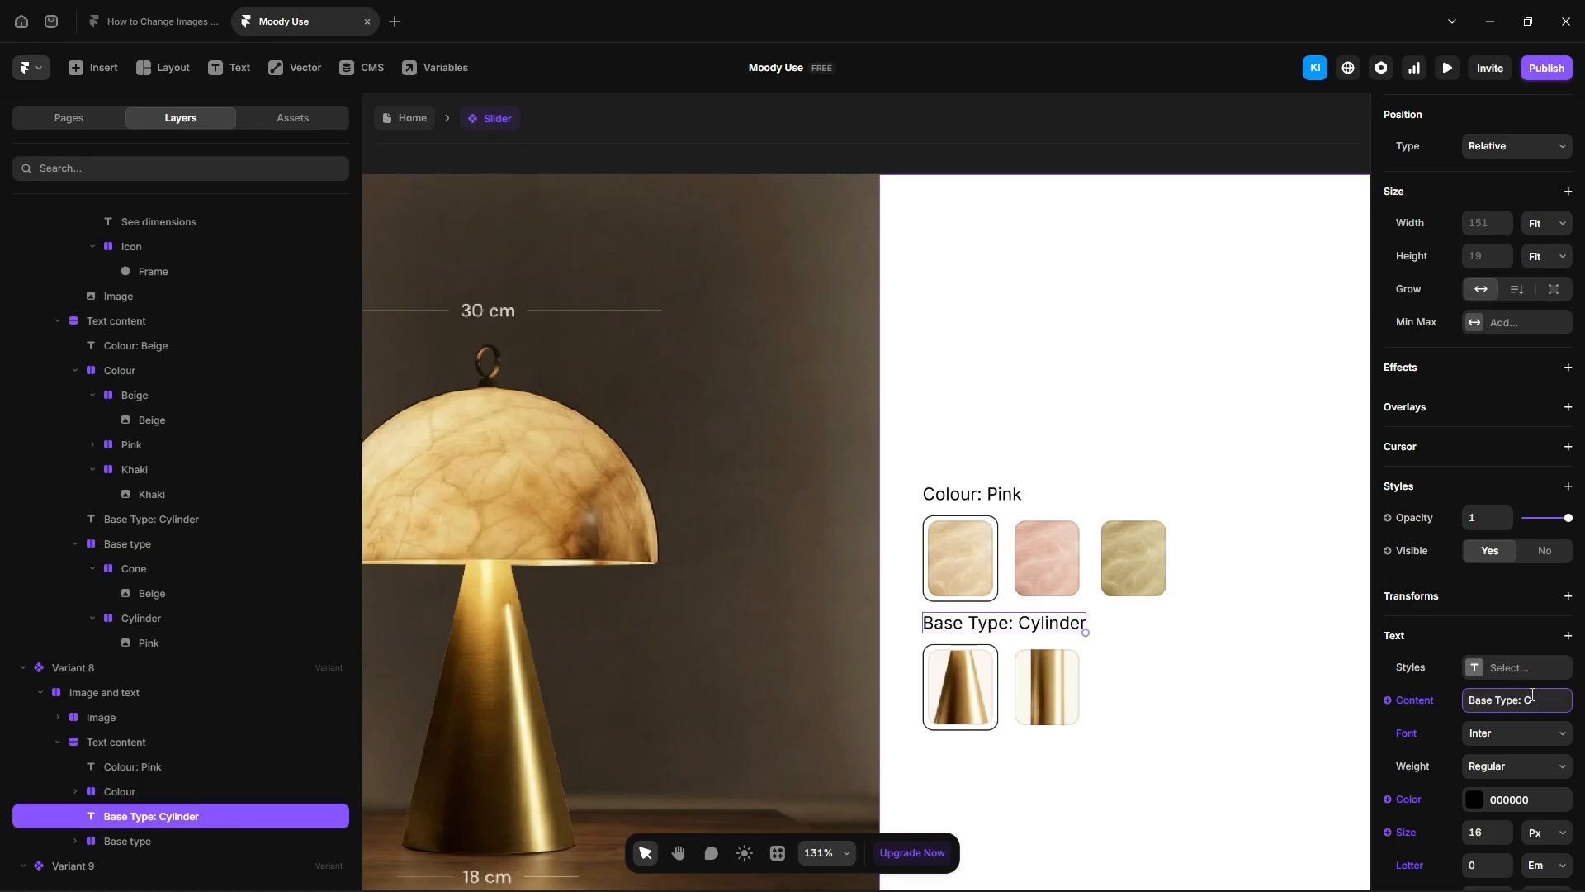
Step: Set the border colour opacity of the Beige swatch in Variant 8 to 0%
double_click(960, 558)
scroll(1521, 747, "down", 3)
left_click(1501, 761)
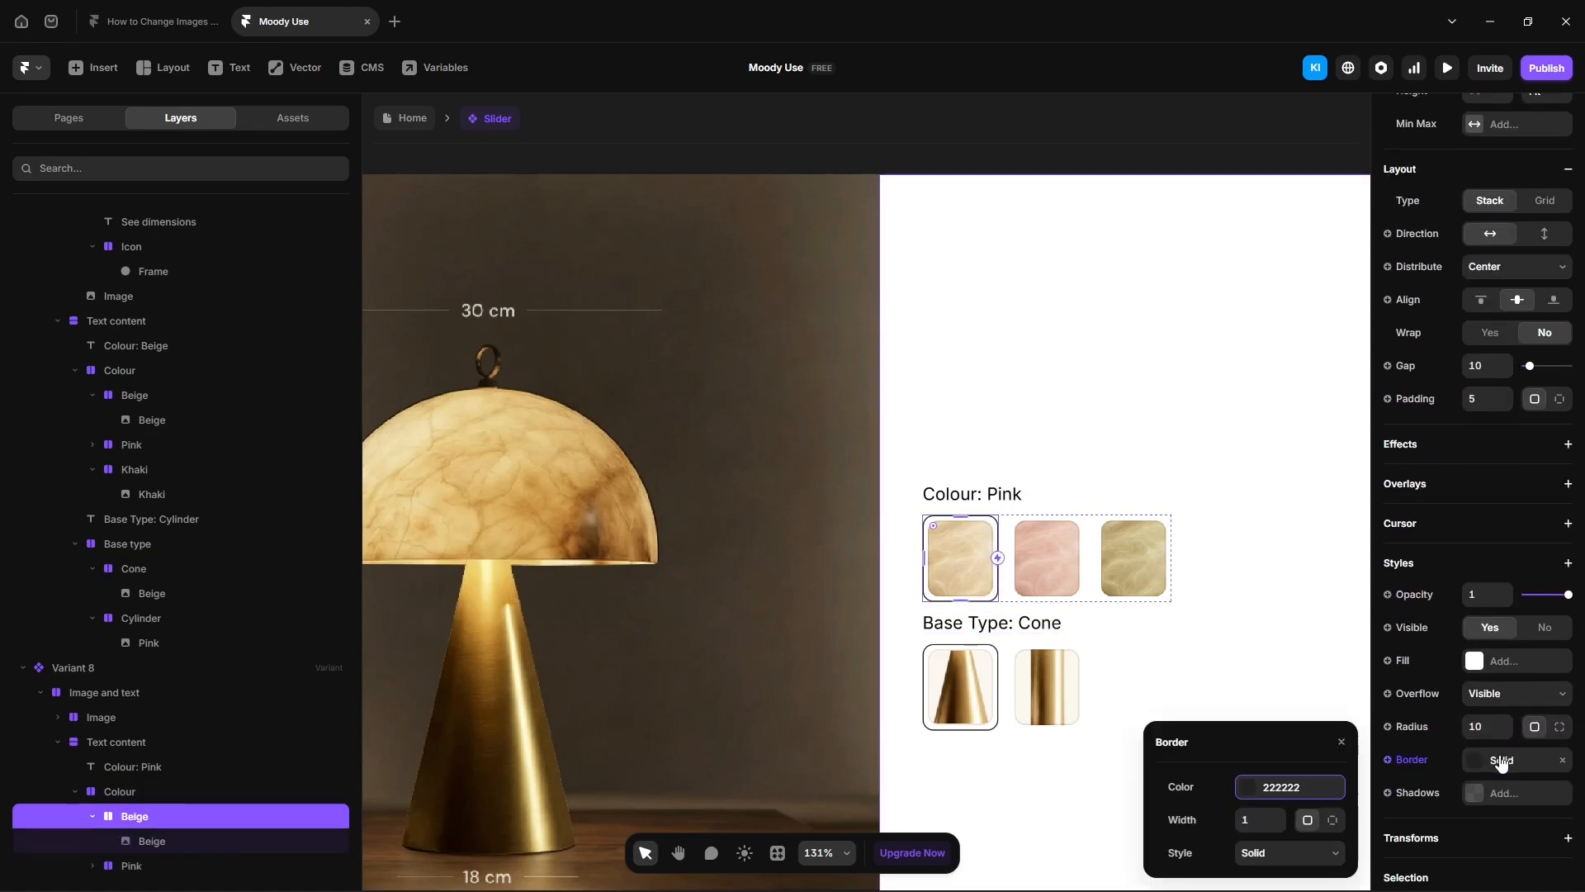
left_click(1307, 786)
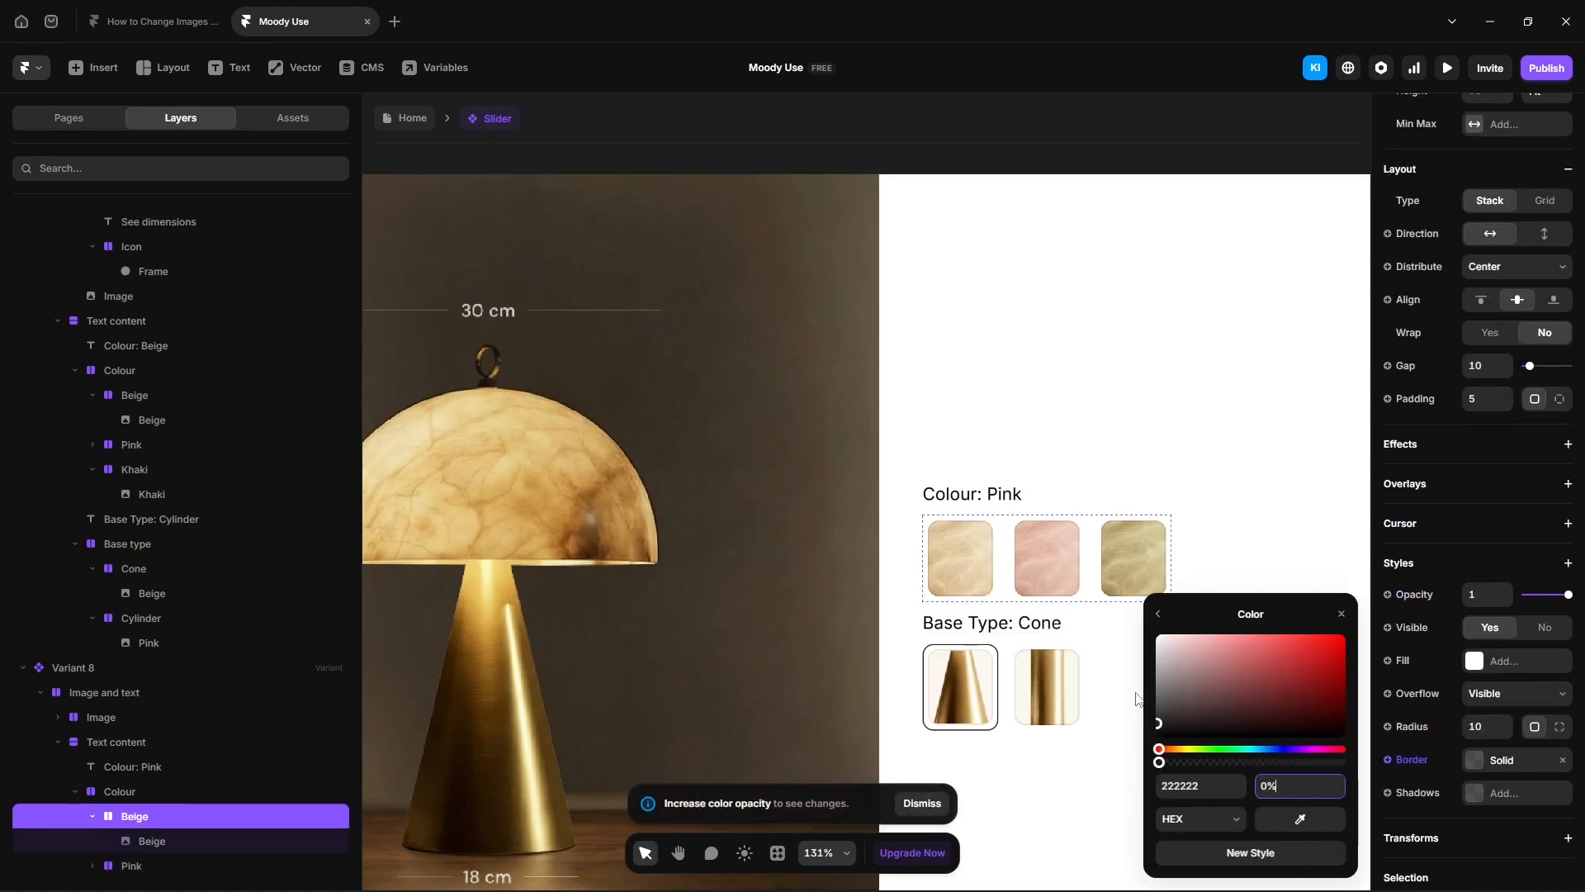
Step: Set the border colour opacity of the Pink swatch in Variant 8 to 100%
left_click(1064, 596)
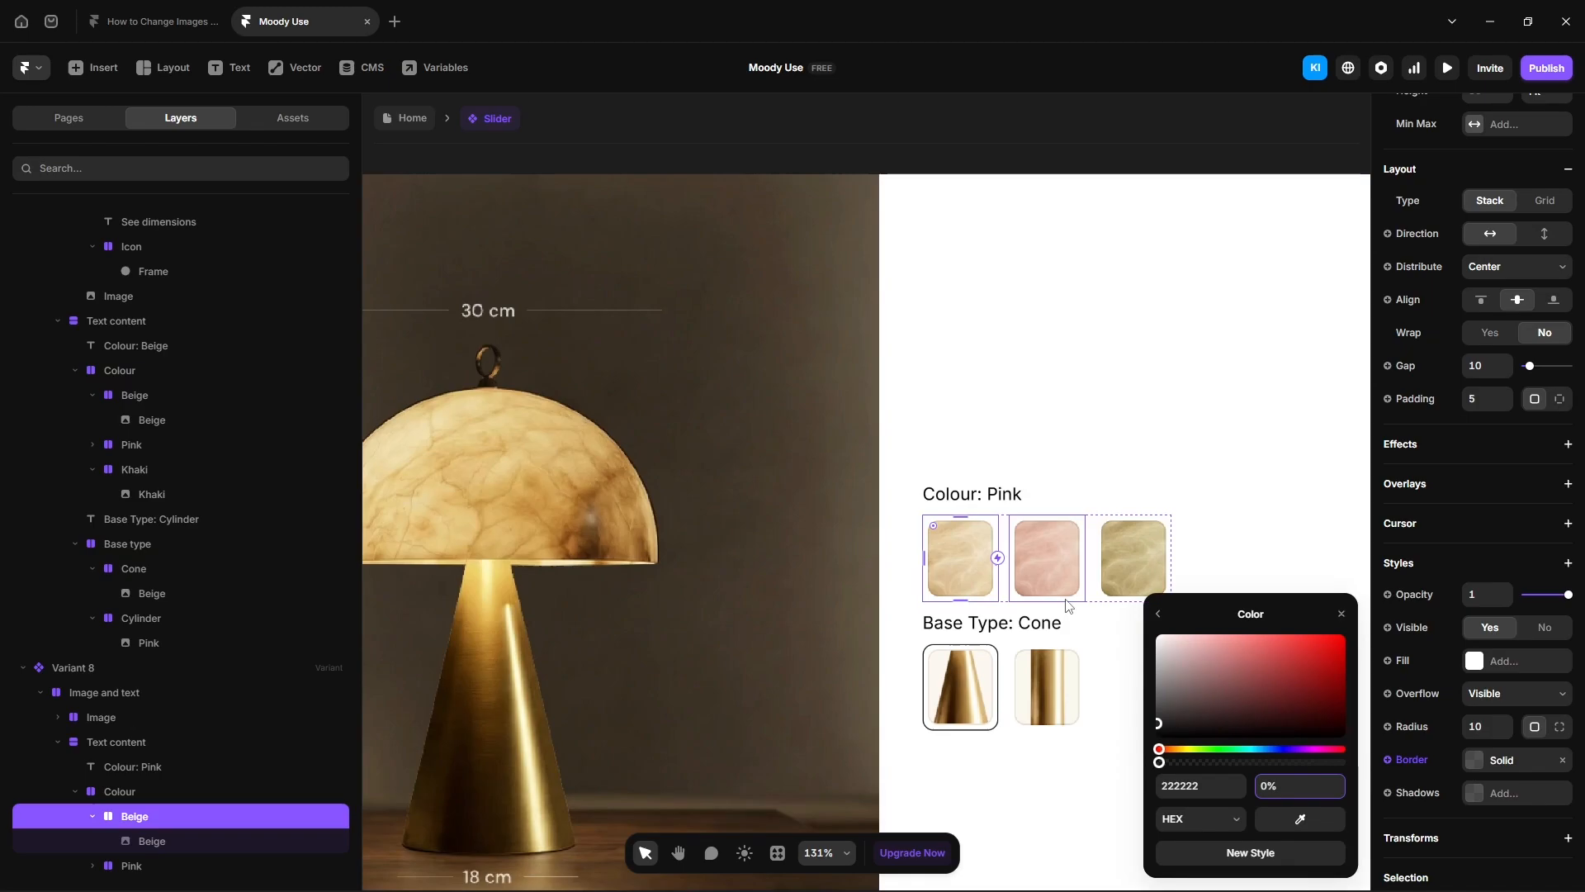
left_click(1279, 785)
type("100")
key("Return")
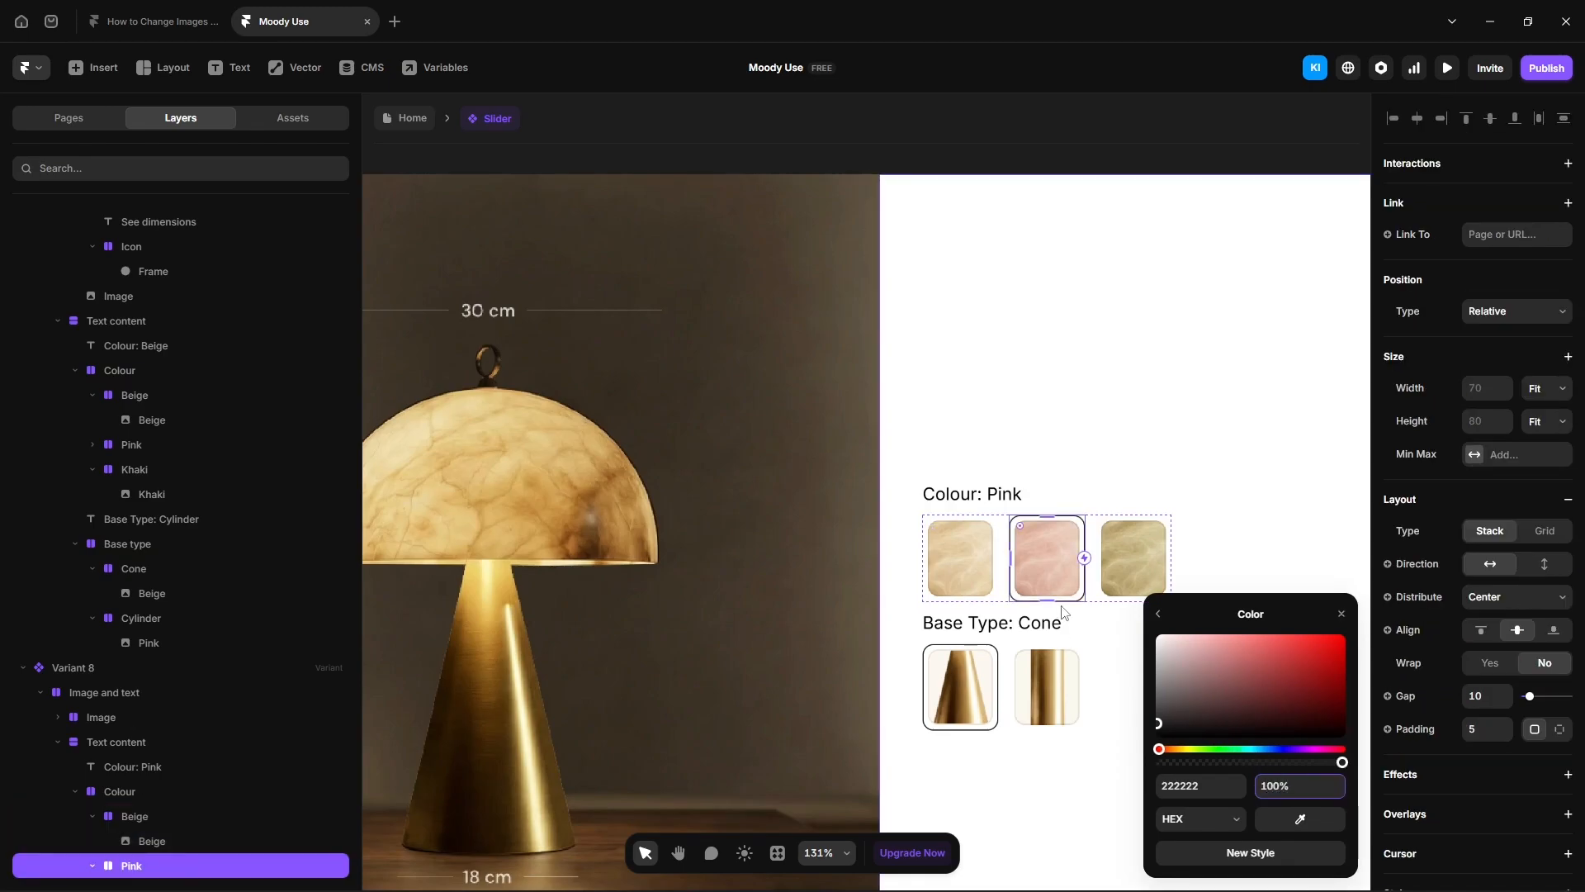
Step: Change the base type label in the dark beige cone variant before Variant 8 to "Base Type: Cone"
scroll(1000, 534, "down", 3)
left_click(593, 246)
left_click_drag(599, 313, 1009, 333)
scroll(750, 633, "up", 3)
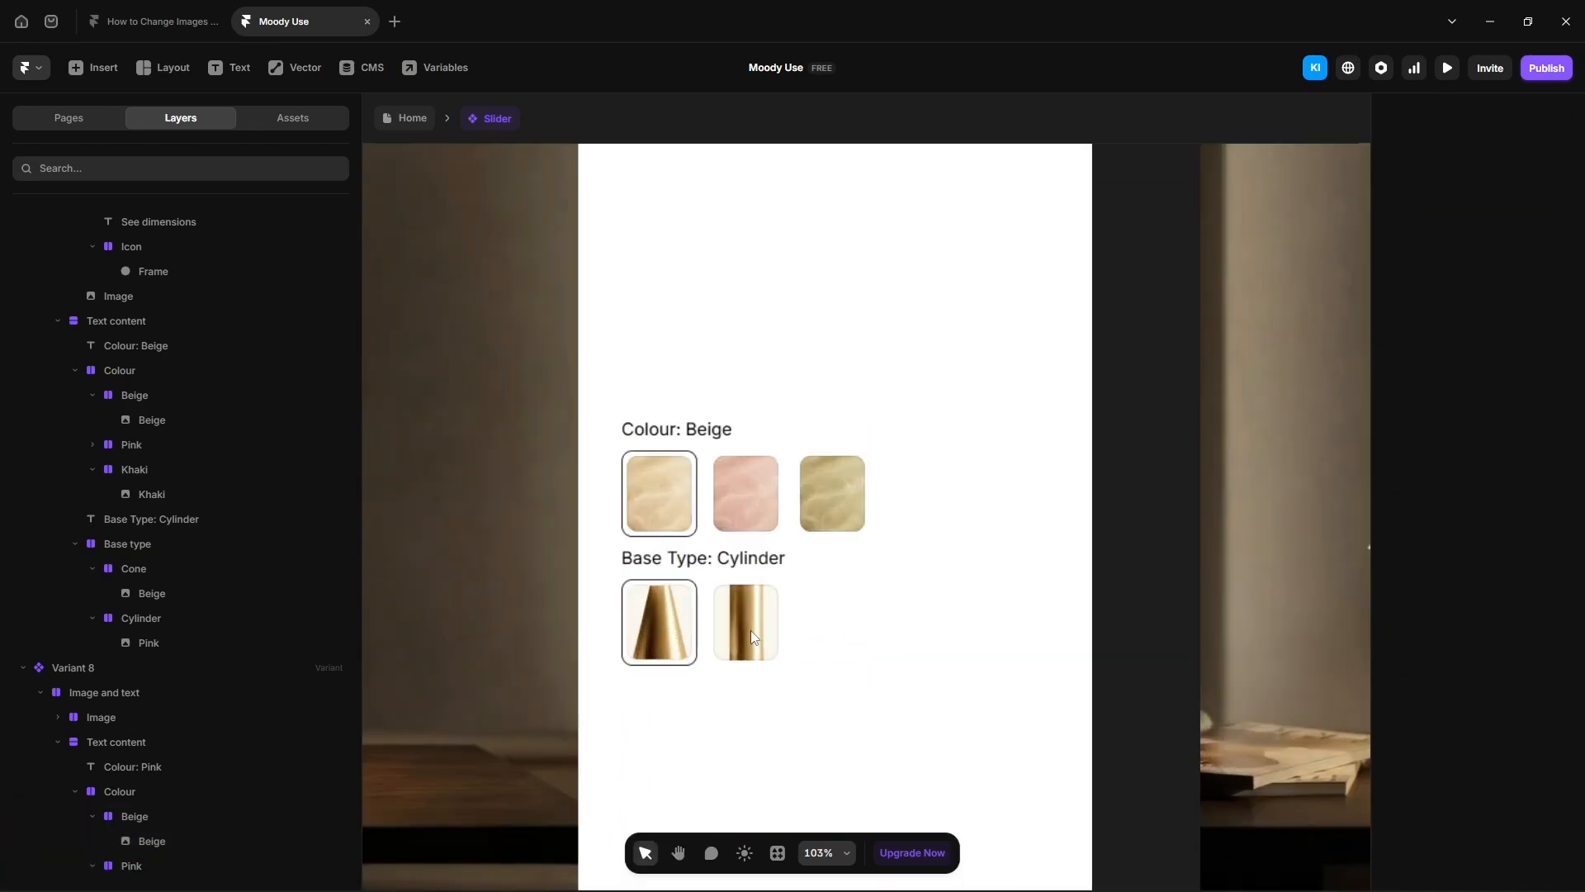
left_click(752, 558)
double_click(1532, 864)
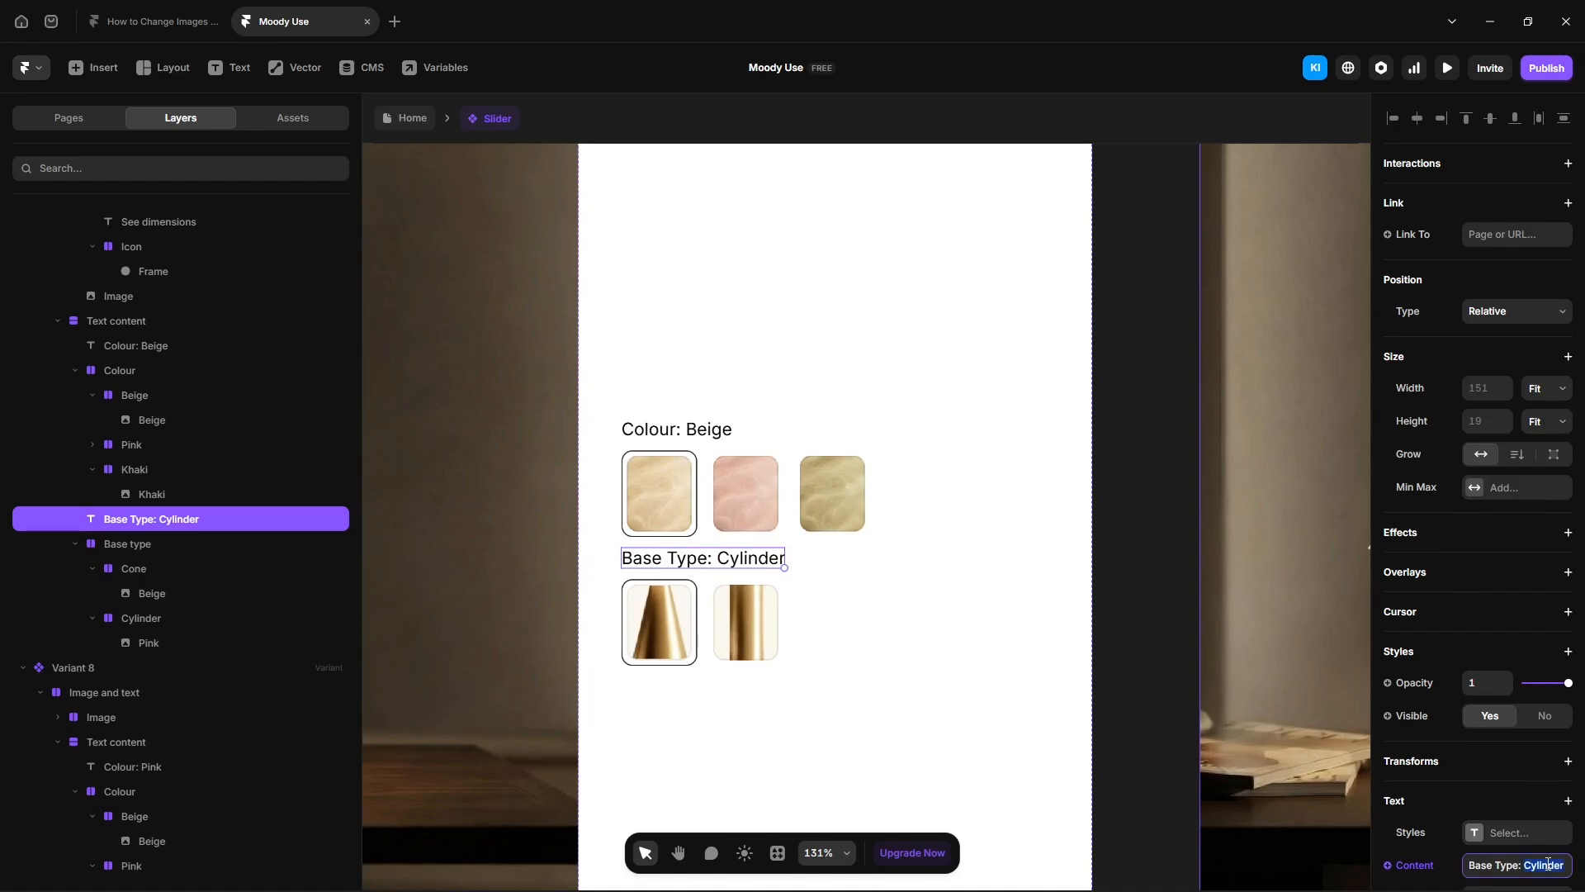
type("Cone")
left_click(1145, 715)
Step: Replace the fill of the lamp image in Variant 8 with a new image file
scroll(762, 563, "down", 3)
left_click_drag(1189, 801, 750, 776)
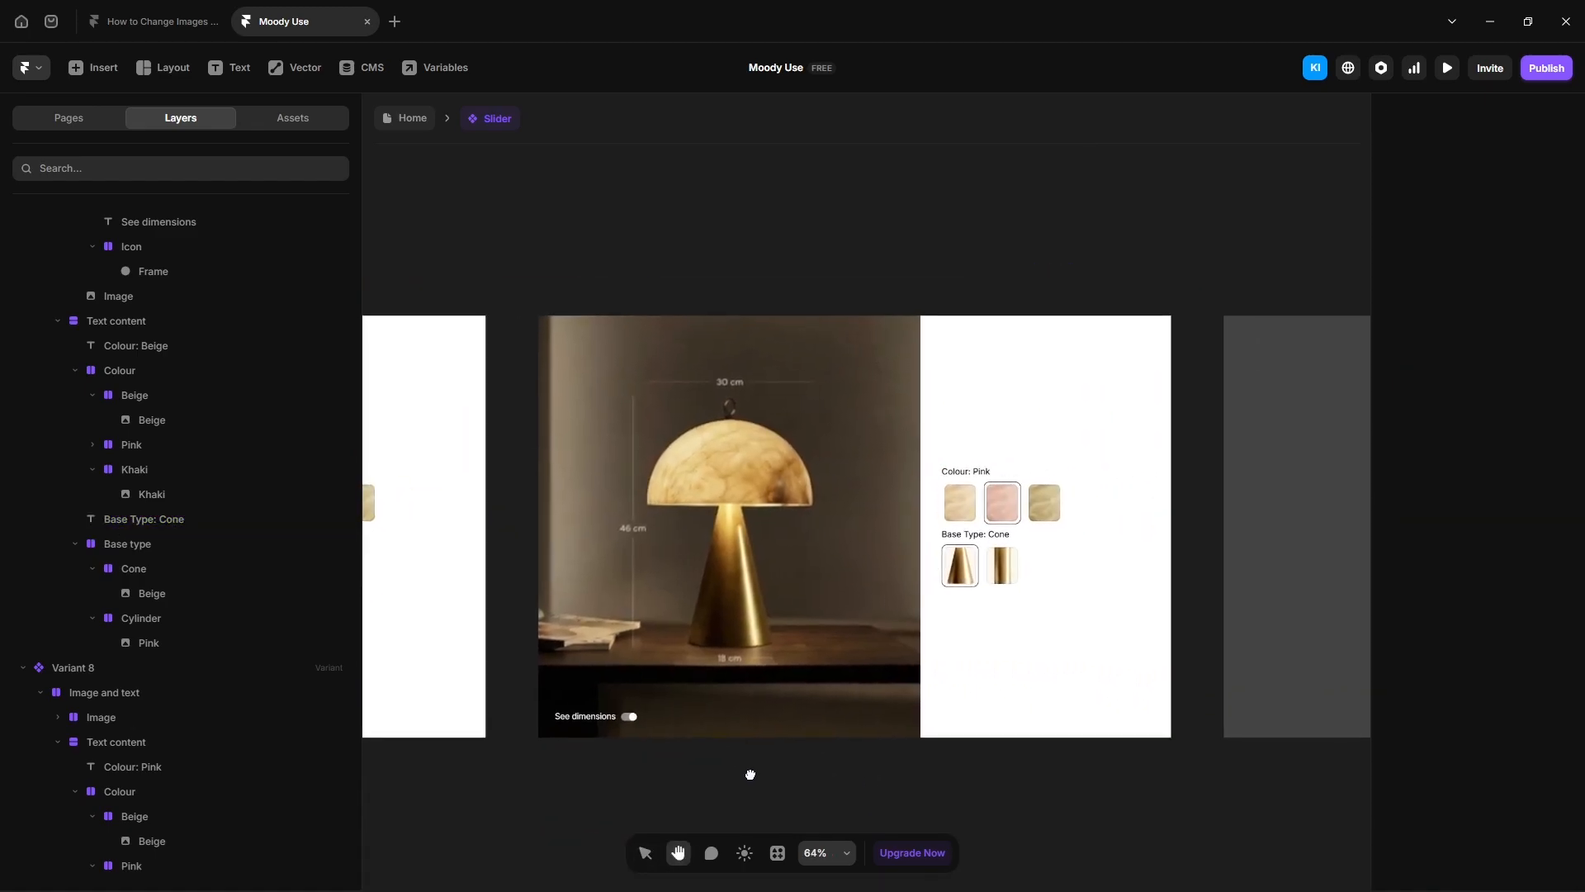
left_click(792, 677)
left_click(1474, 755)
left_click_drag(1581, 545, 1256, 652)
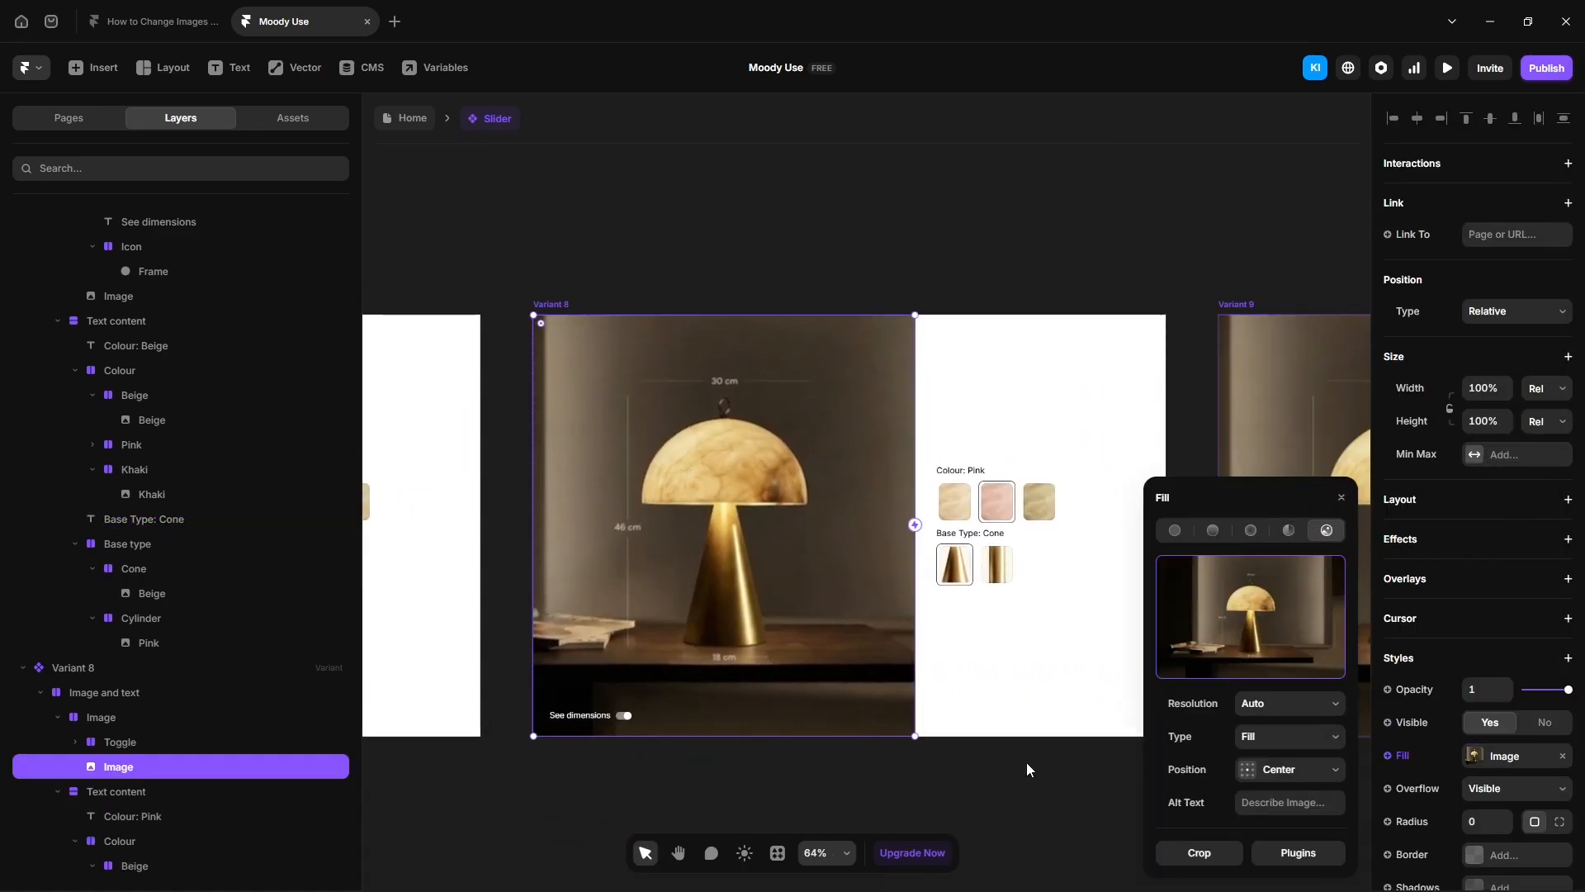
left_click(1032, 768)
Step: Change the colour label in Variant 9 to "Colour: Khaki"
left_click_drag(1129, 805, 504, 800)
left_click(1024, 468)
scroll(1489, 769, "down", 1)
double_click(1534, 780)
type("Khaki")
Step: Set the border colour opacity of the Beige swatch in Variant 9 to 0%
left_click(1015, 497)
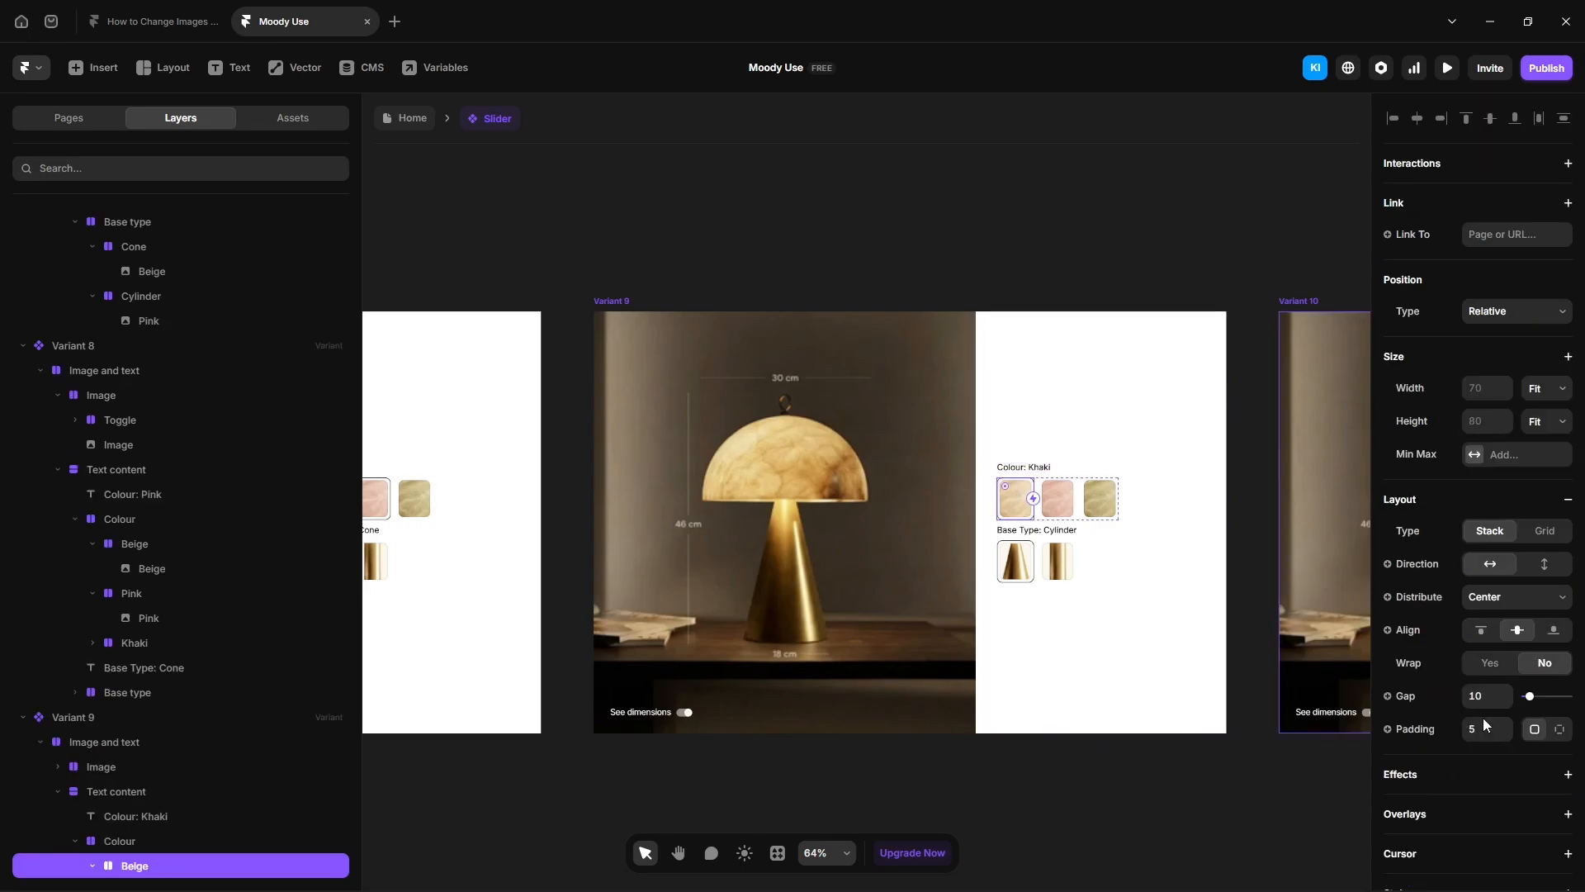
scroll(1485, 719, "down", 4)
left_click(1474, 761)
double_click(1299, 788)
type("0")
Step: Set the Khaki swatch's border colour opacity in Variant 9 to 100% and open the base type label's content for editing
left_click(1098, 498)
left_click(1292, 785)
type("100")
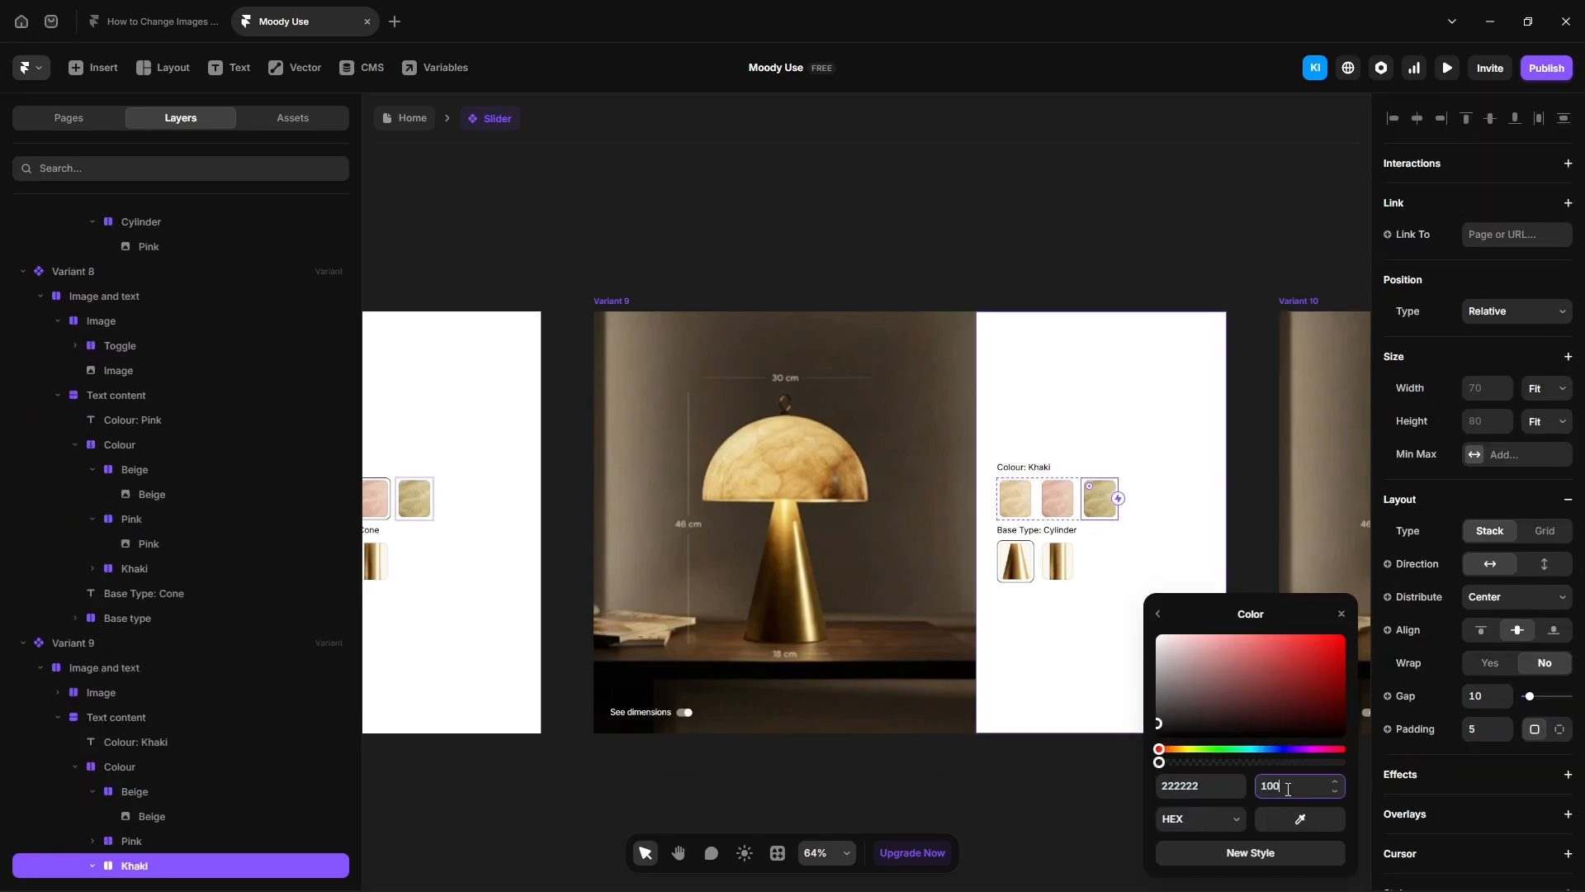
left_click(1036, 529)
left_click(1523, 861)
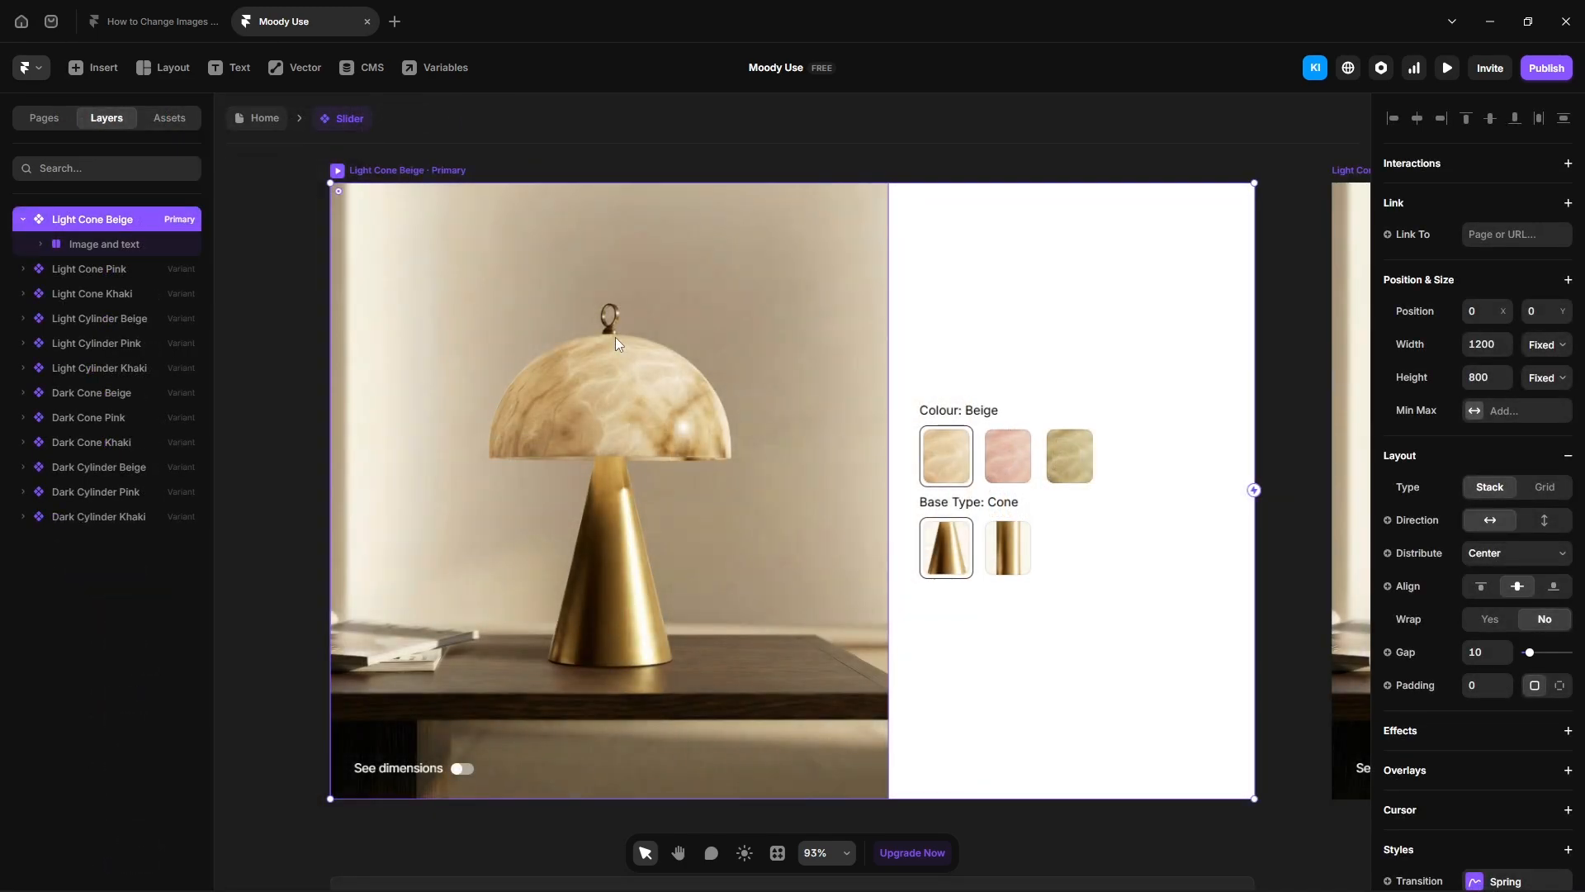
Step: Add a click interaction to the Beige swatch frame in Light Cone Beige that leads back to the same variant
left_click(938, 453)
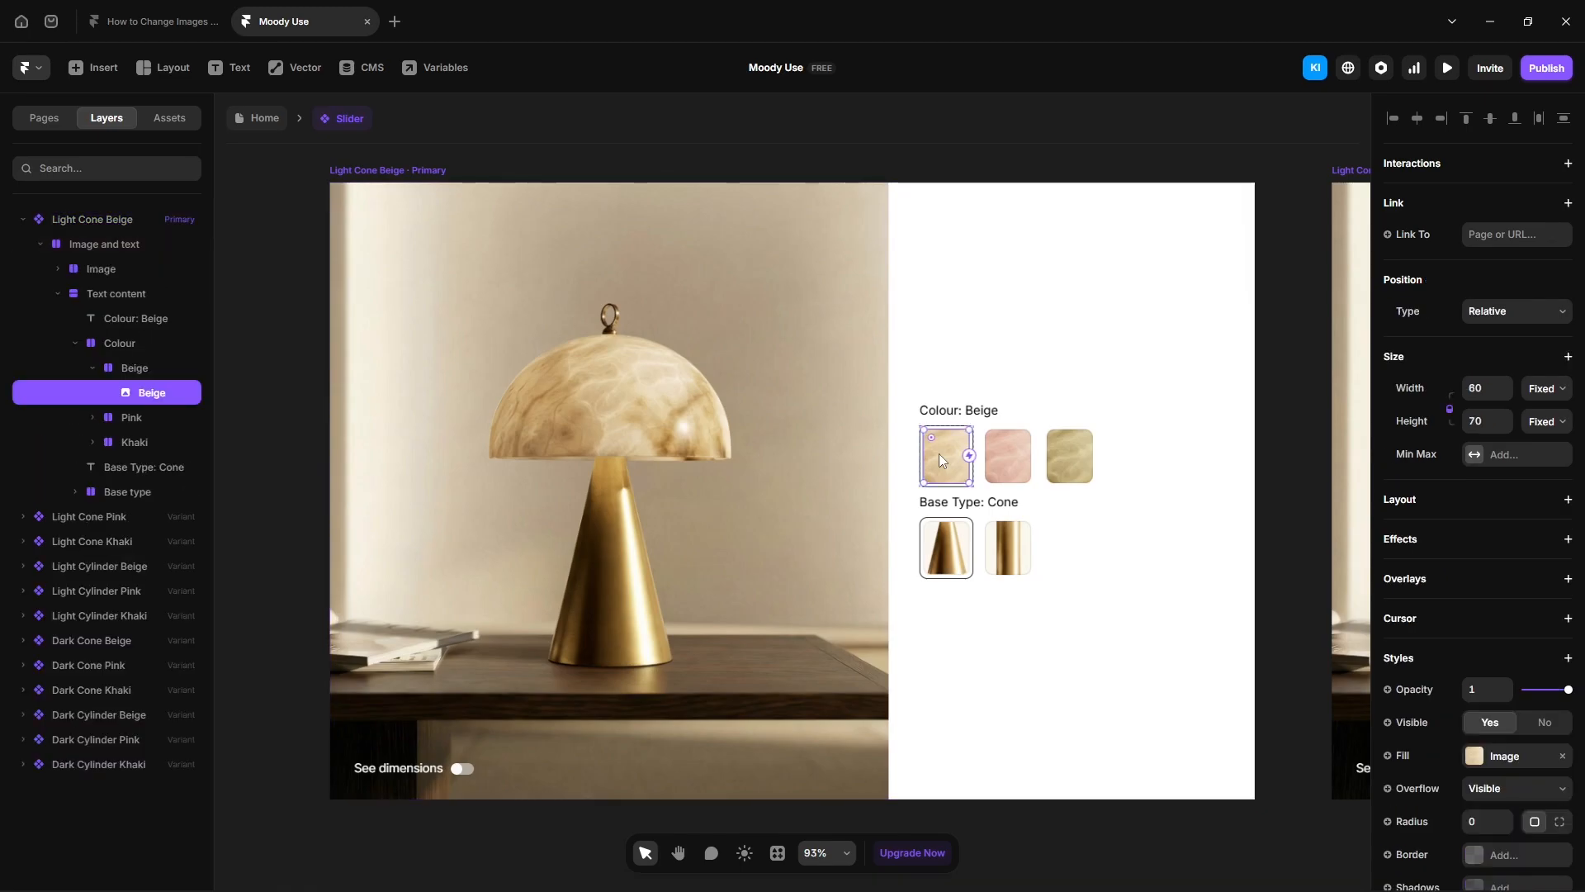
left_click(136, 369)
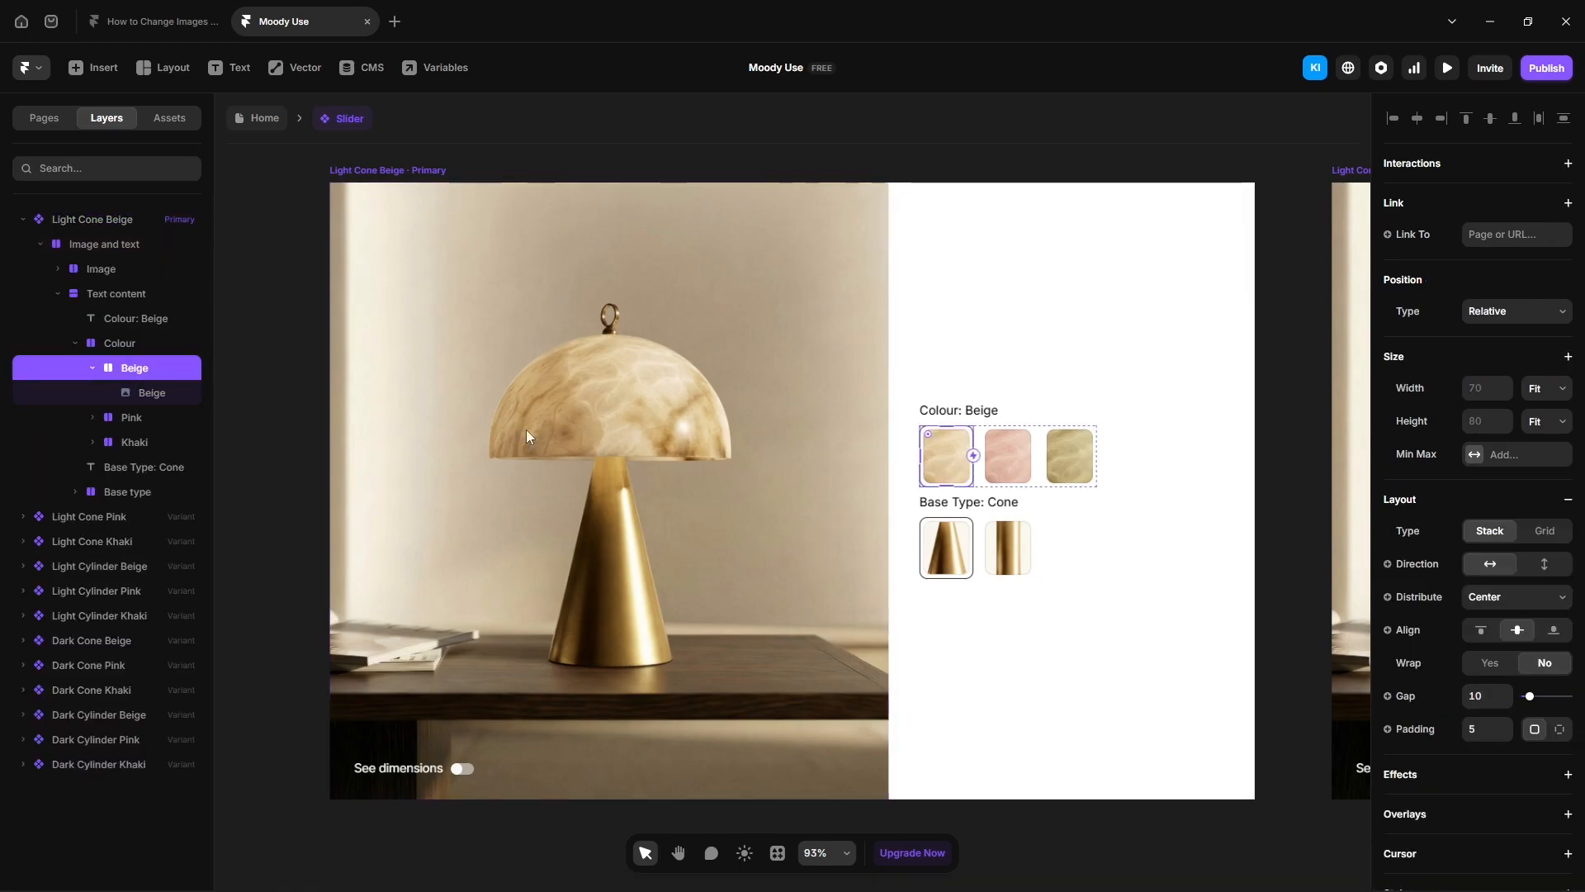
left_click_drag(974, 455, 978, 462)
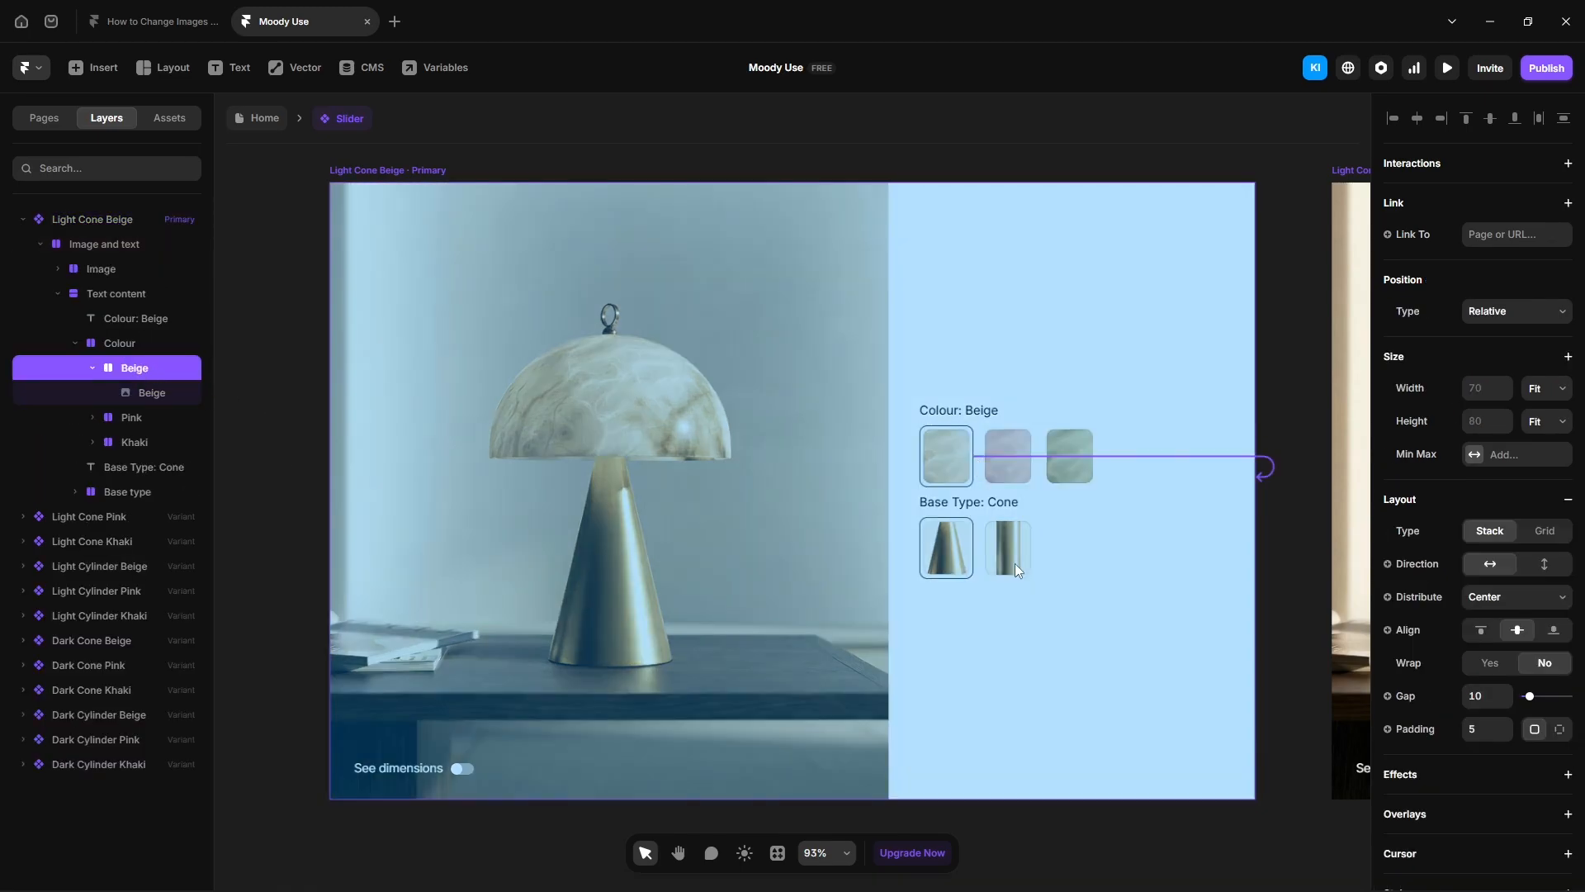
left_click_drag(1013, 563, 1014, 563)
left_click(1024, 142)
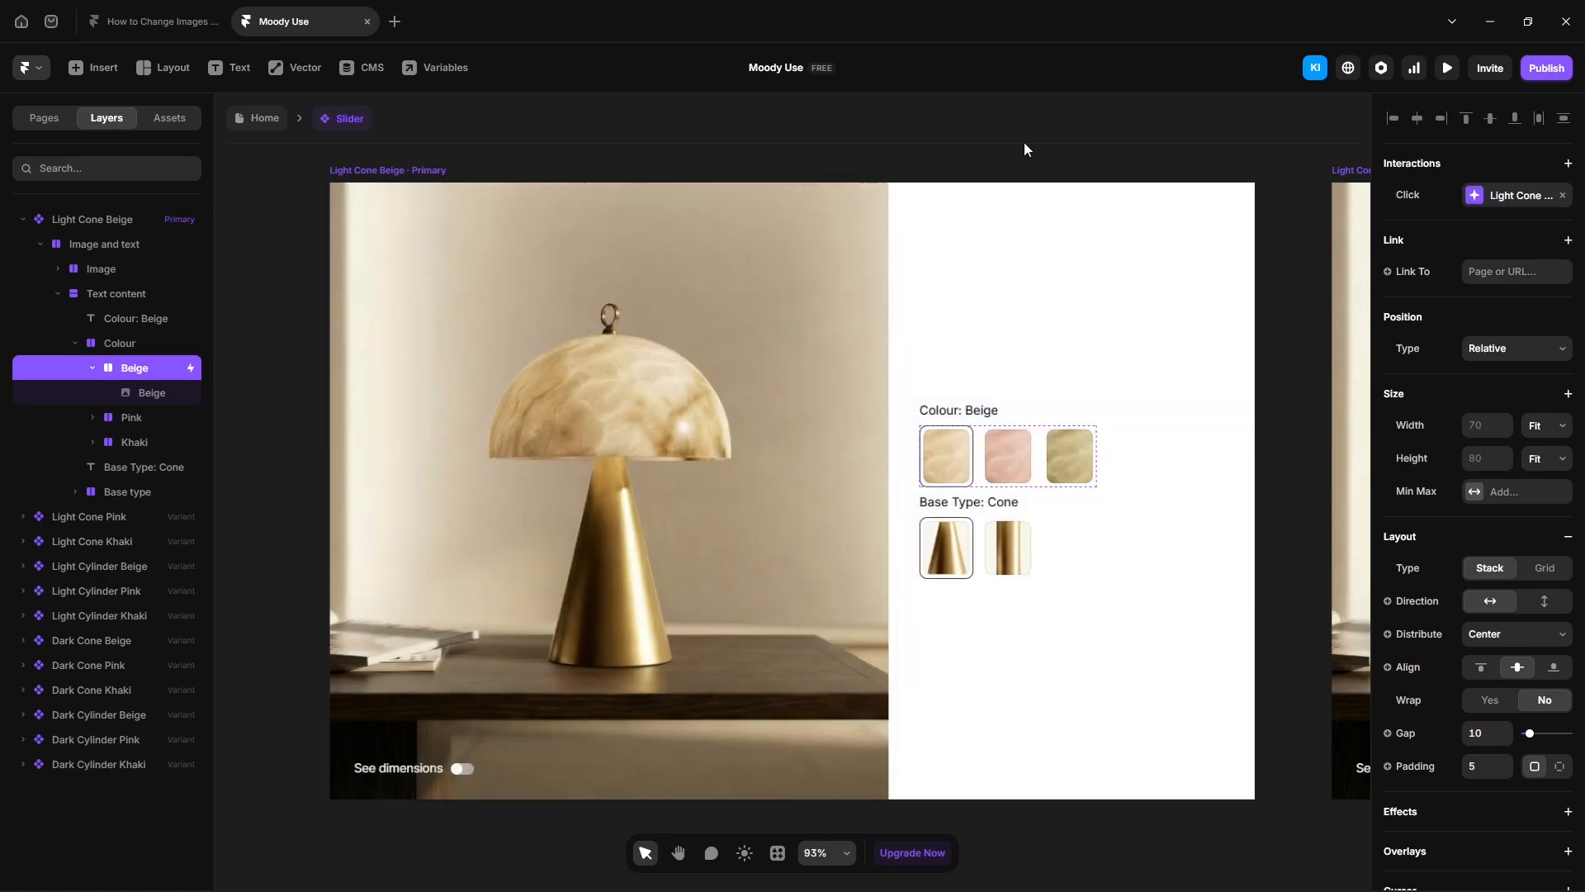
Step: Add click interactions in Light Cone Beige that link the Pink and Khaki swatches to their matching Light Cone variants
left_click(150, 418)
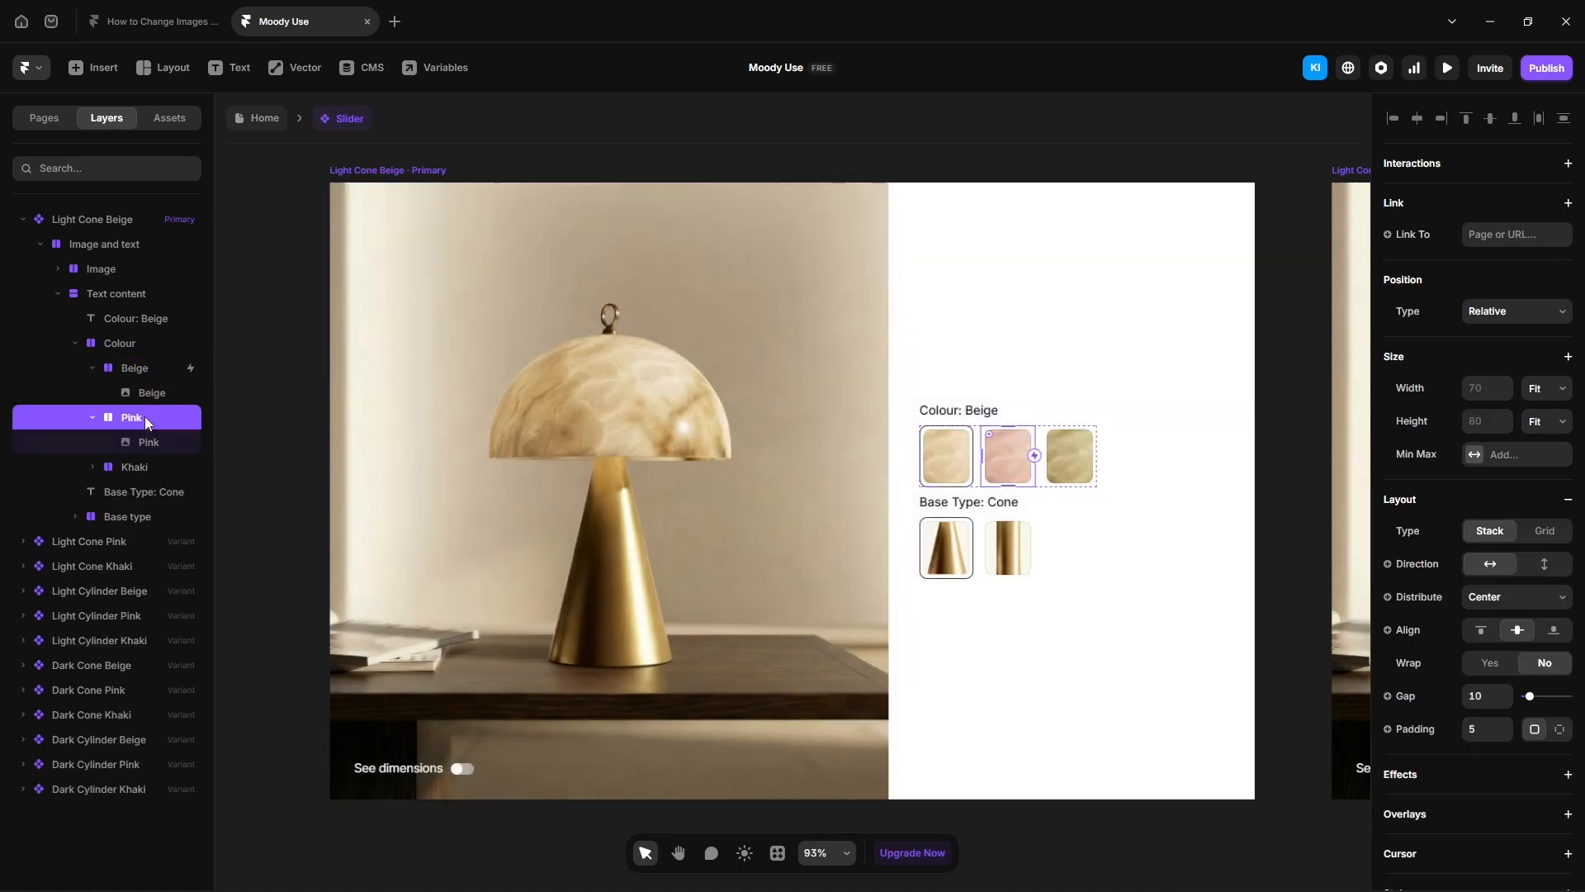
left_click_drag(1037, 455, 1276, 424)
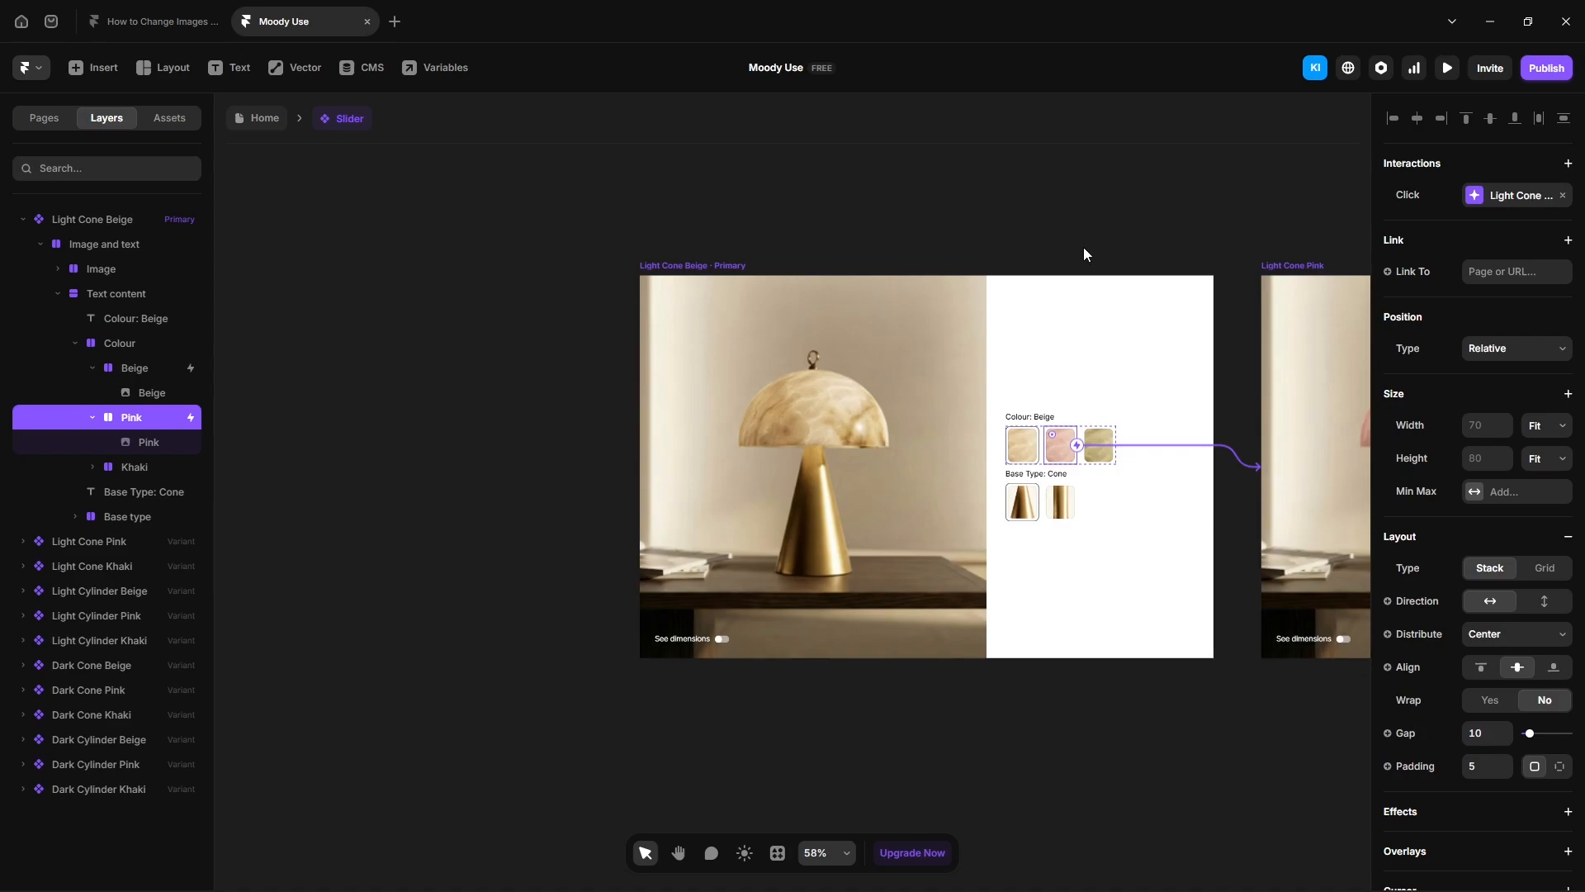
left_click(1099, 446)
left_click_drag(1115, 446, 1359, 447)
left_click(1271, 483)
left_click(1054, 629)
scroll(995, 486, "up", 5)
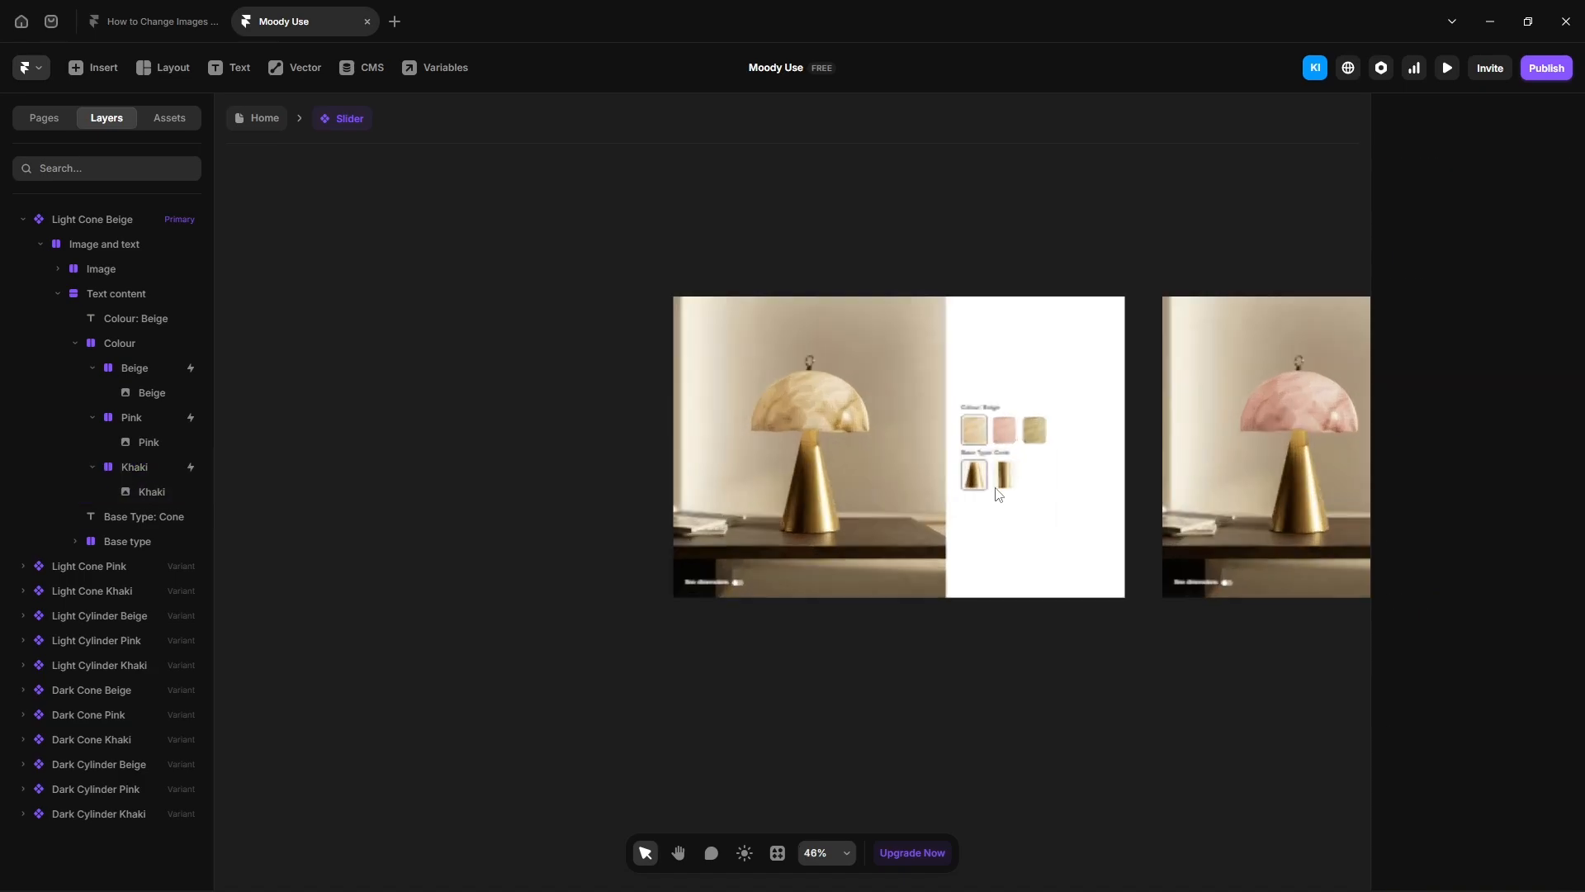
Step: Add a click transition on the Cylinder swatch in Light Cone Beige that sets the variant to Light Cylinder Beige
left_click(999, 483)
left_click(1413, 165)
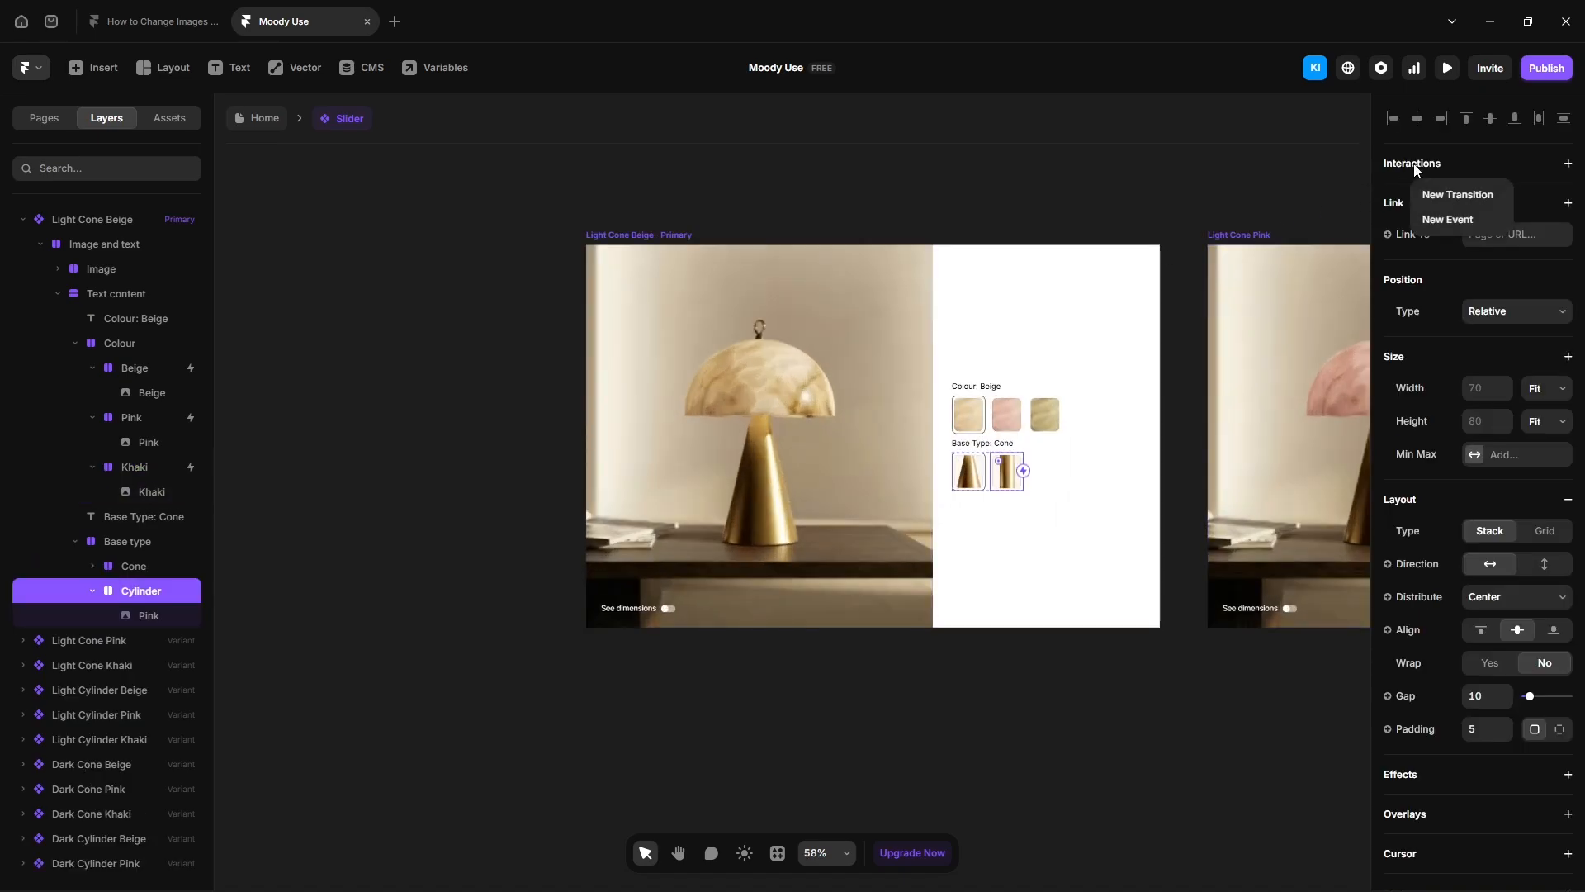
left_click(1443, 194)
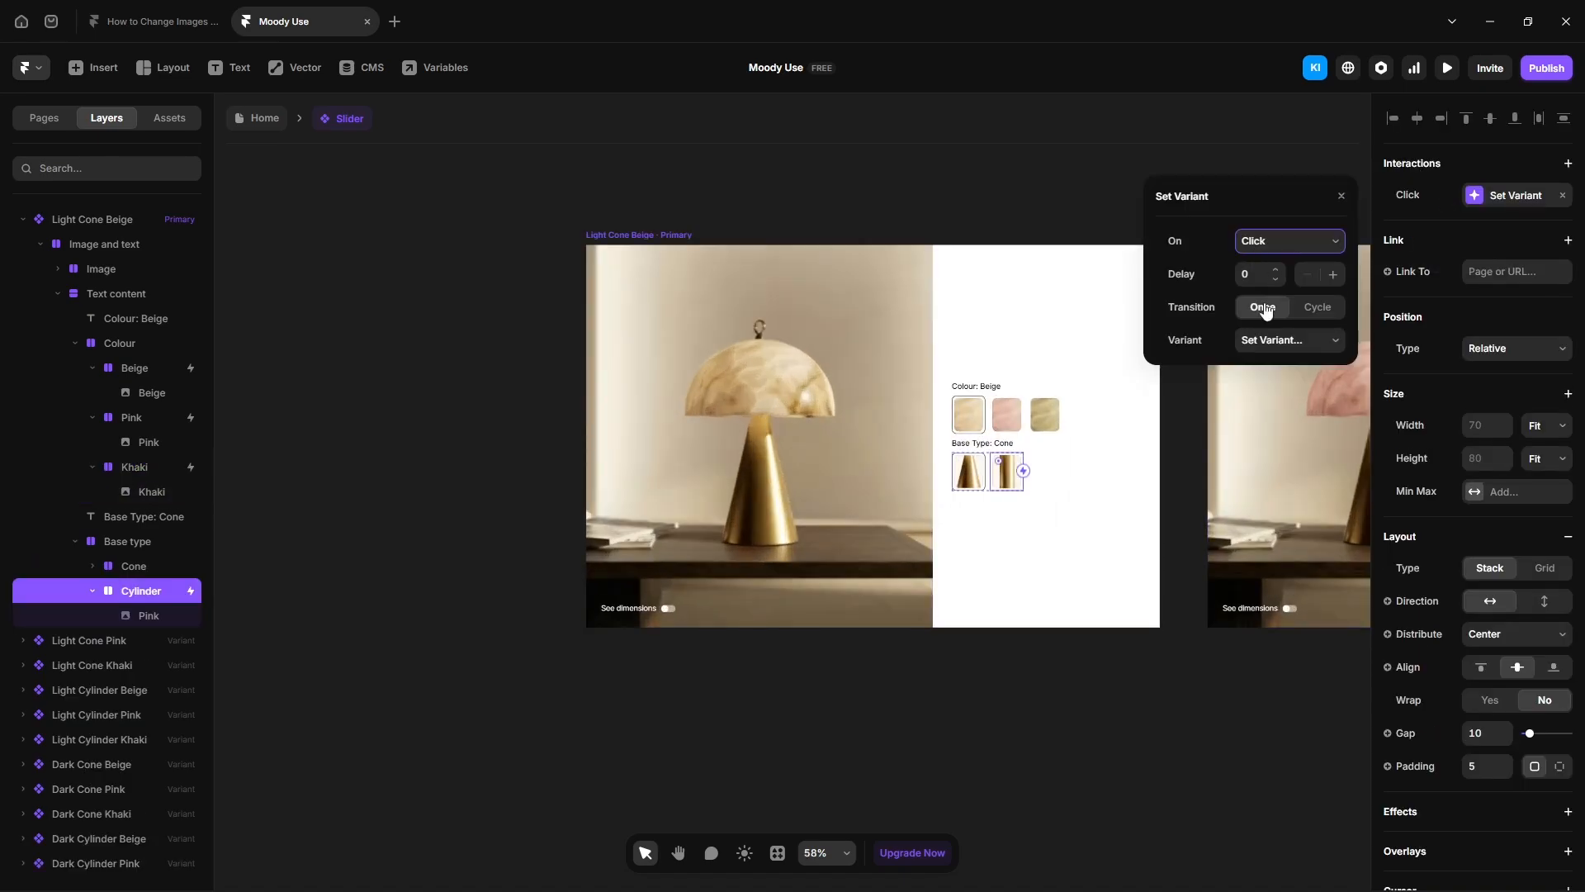
left_click(1261, 341)
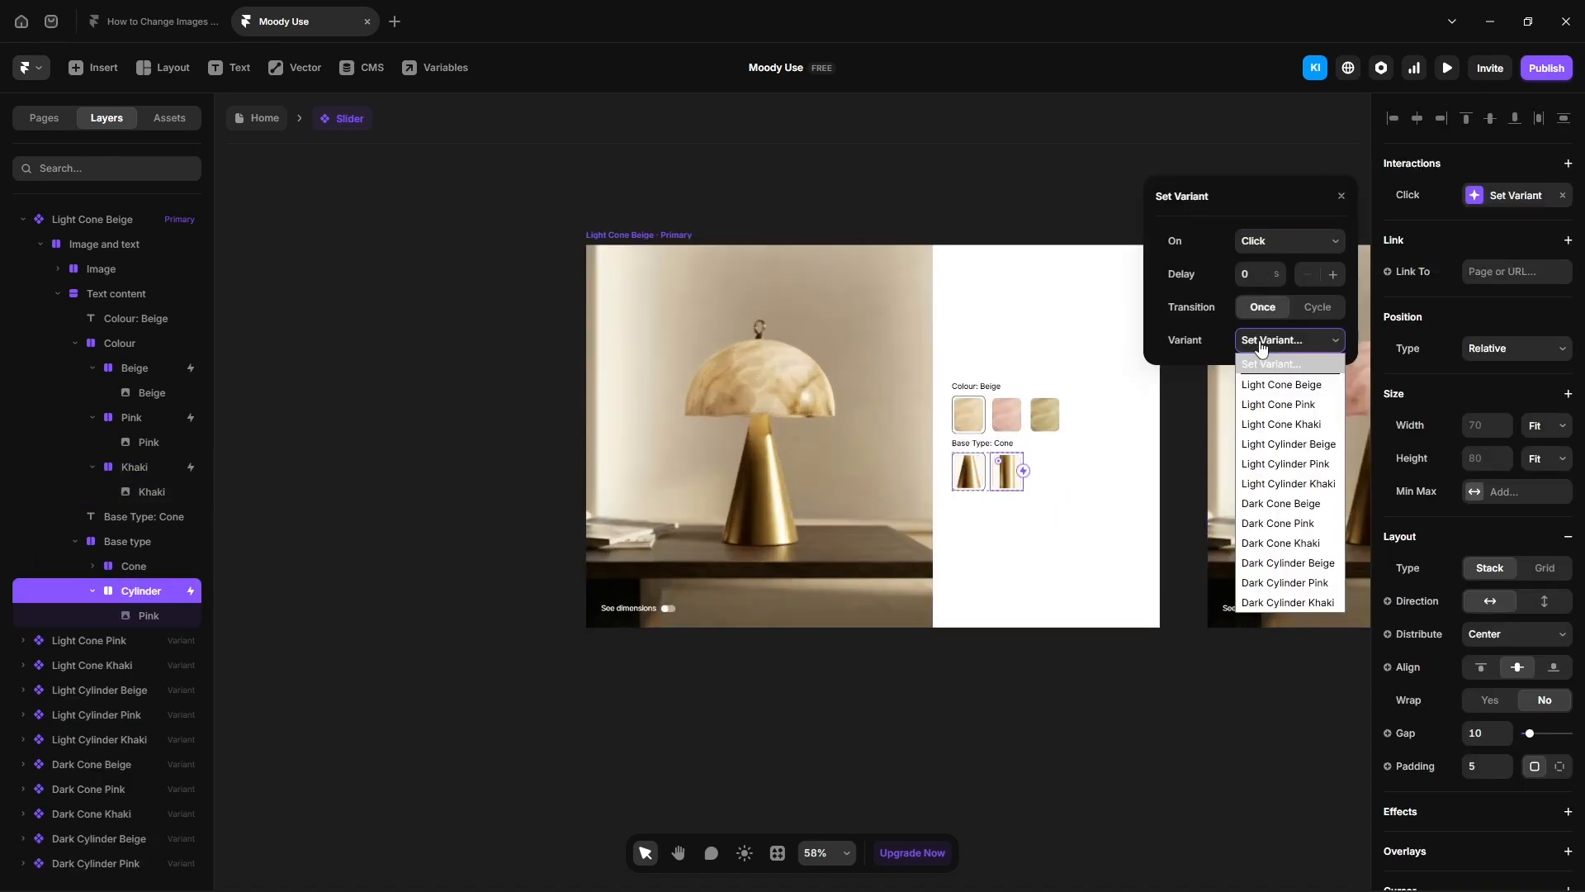
left_click(1282, 451)
left_click(684, 661)
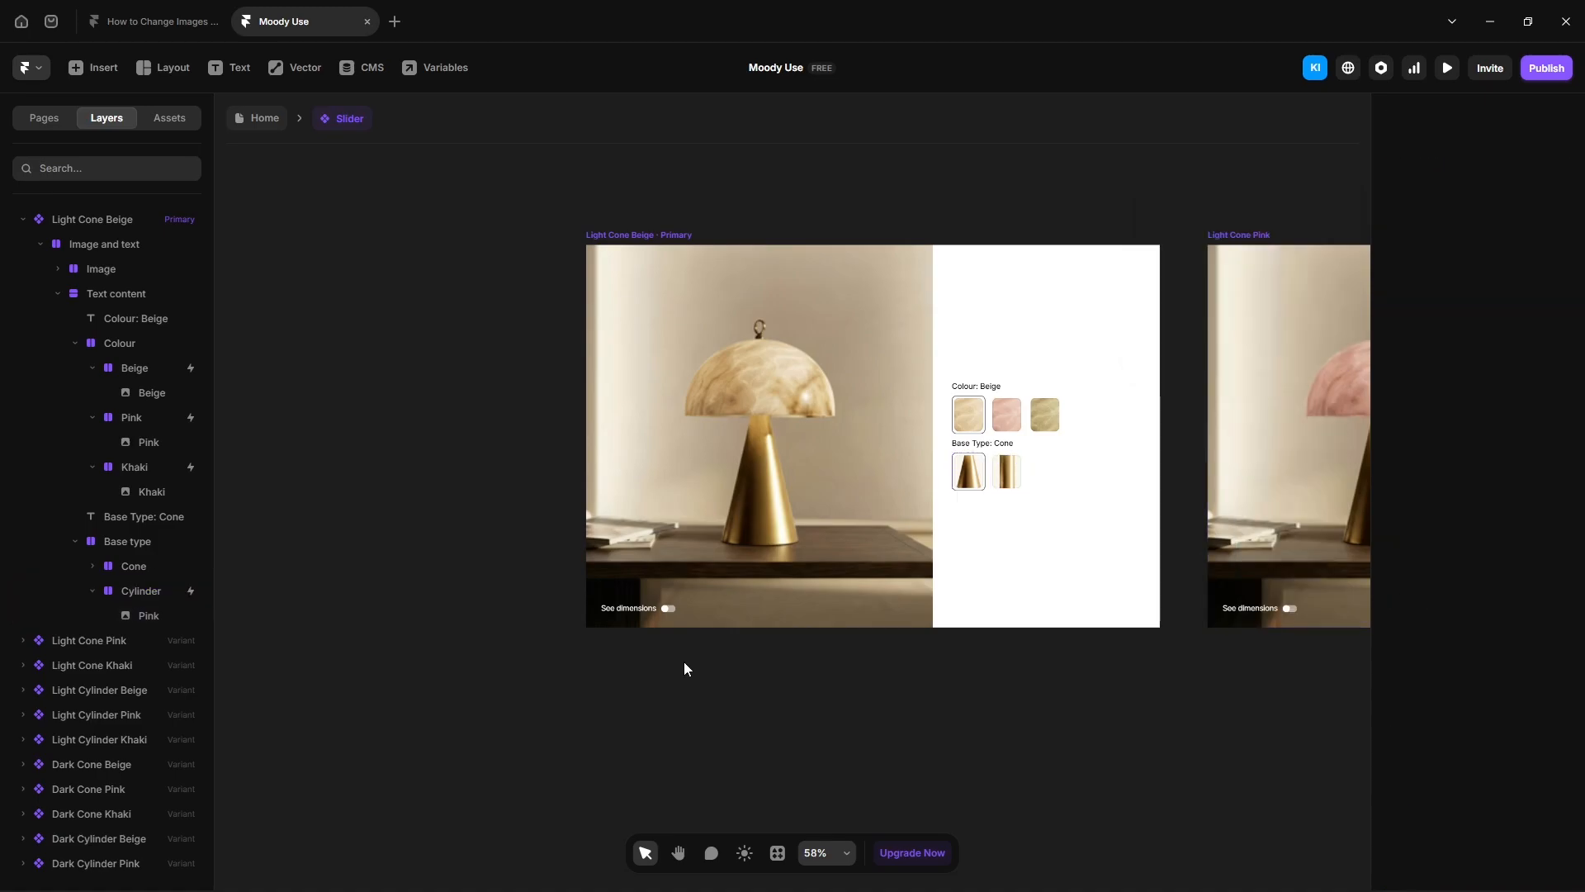
Step: Add a click transition on the See dimensions toggle icon in Light Cone Beige that sets the variant to Dark Cone Beige
left_click(669, 609)
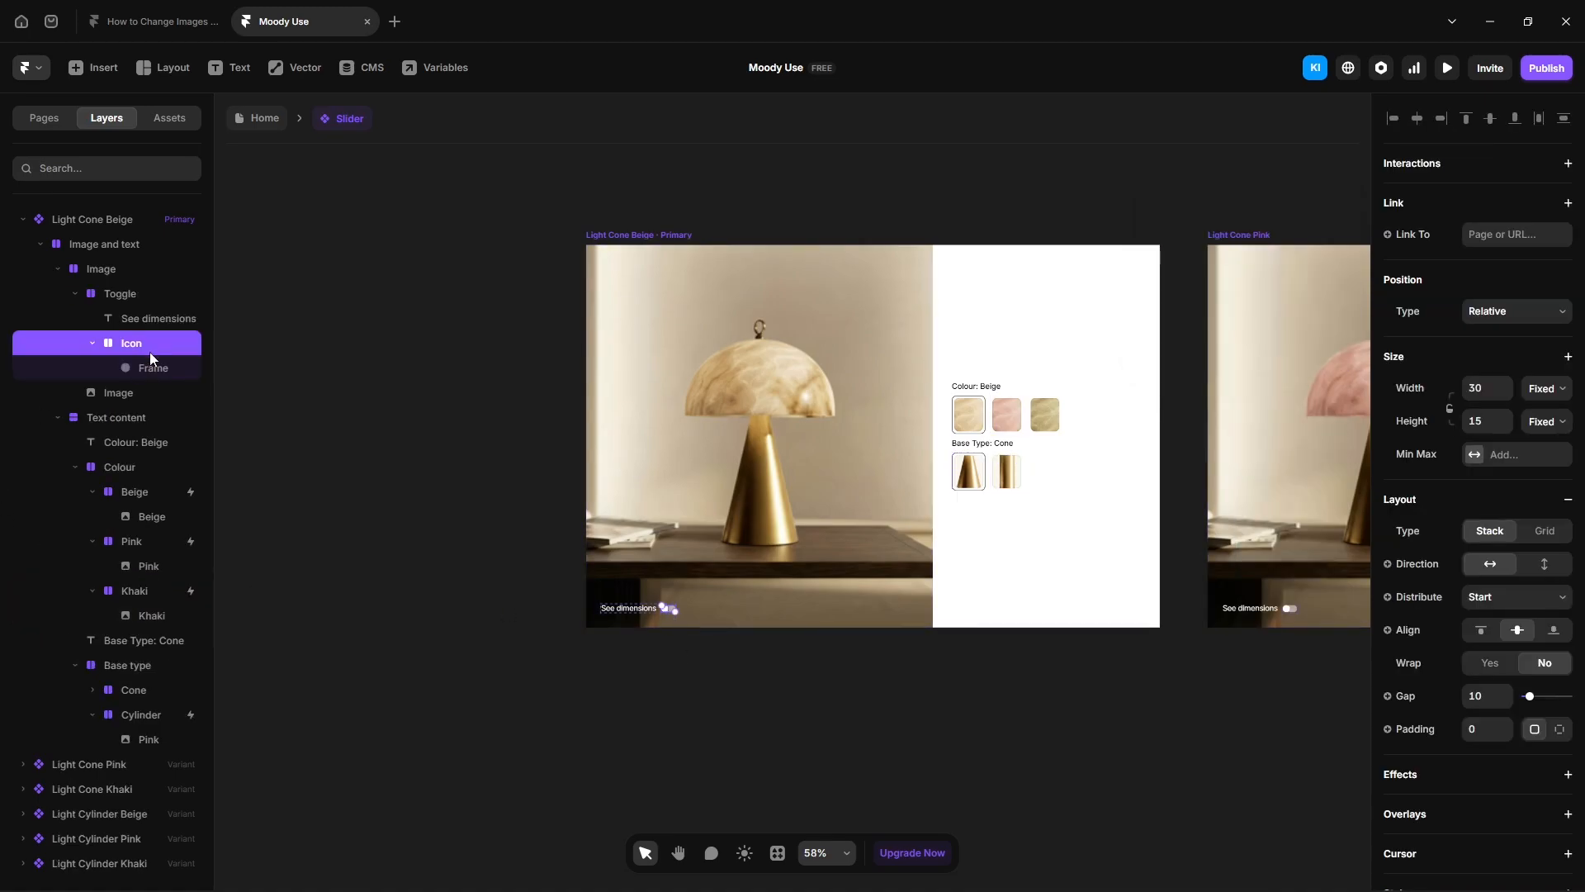
left_click(1408, 170)
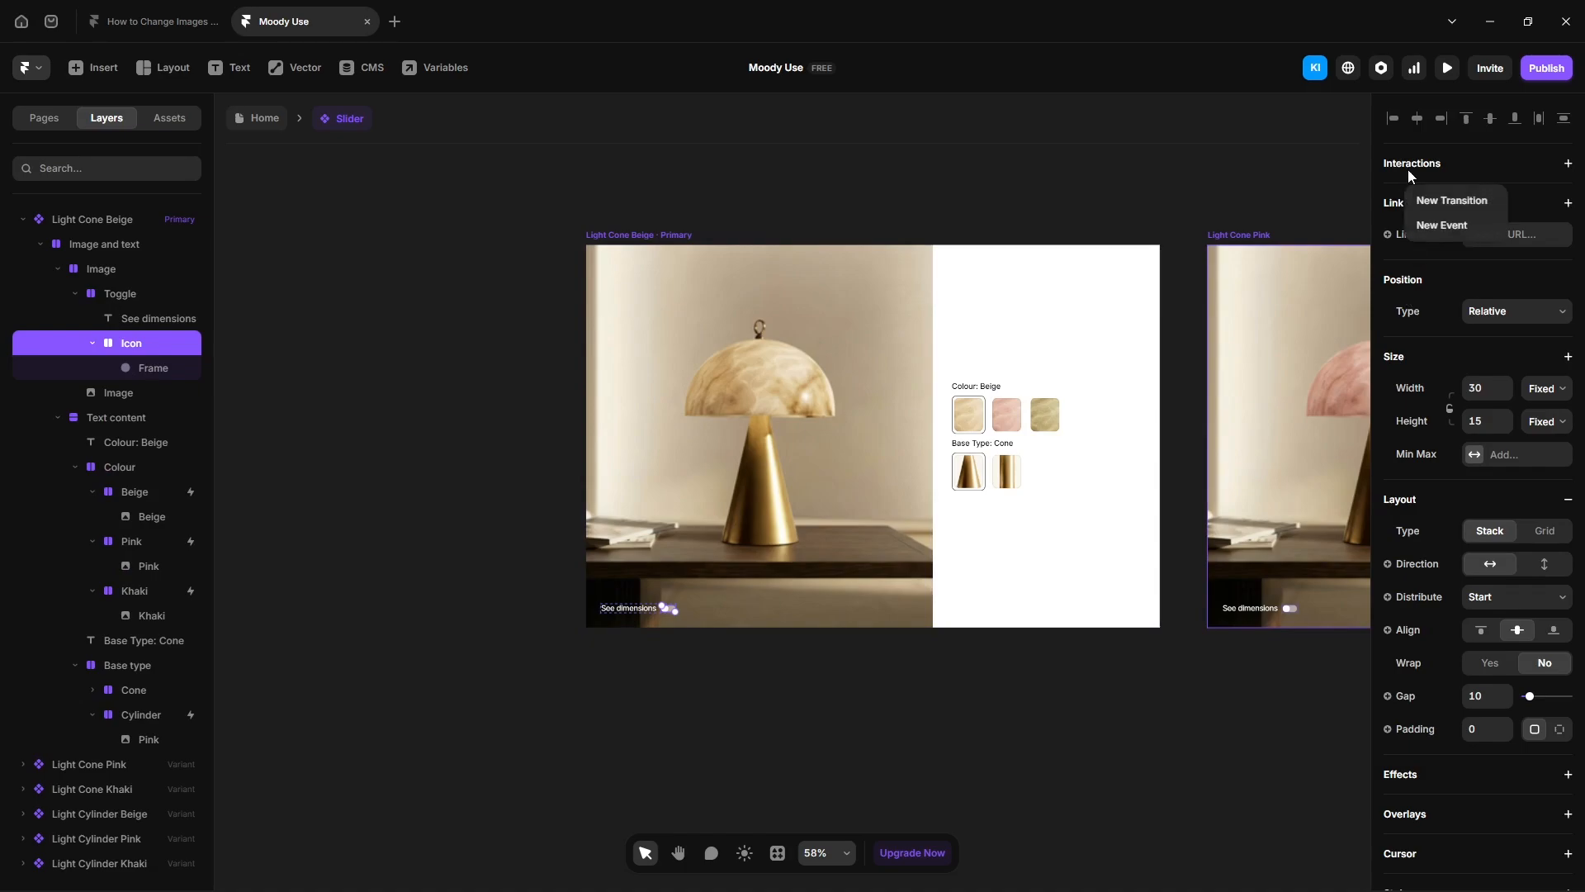
left_click(1428, 199)
left_click(1262, 342)
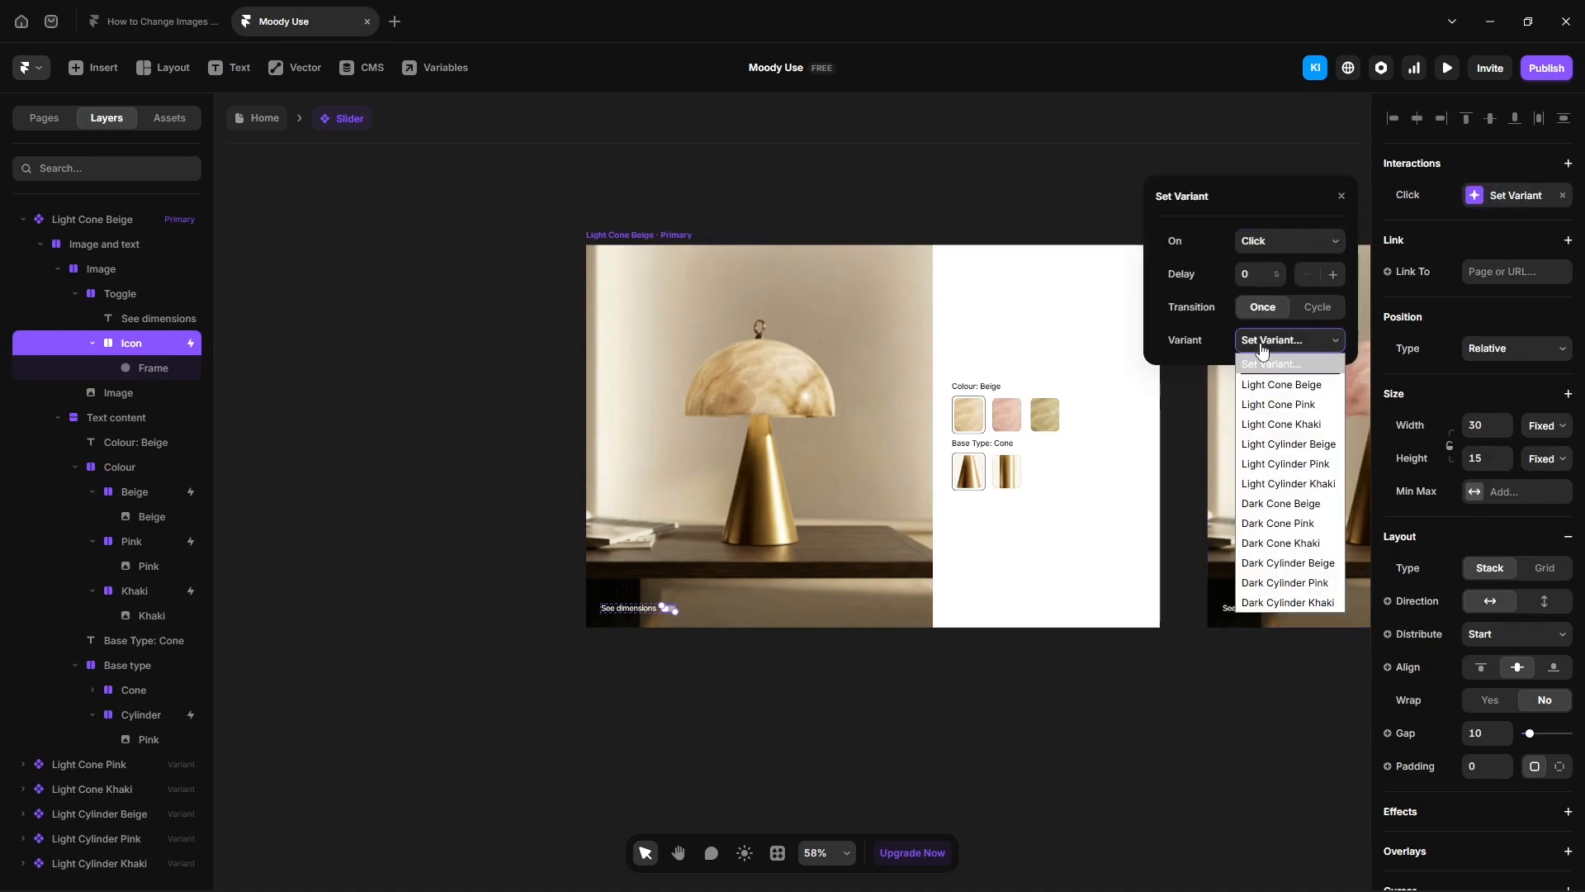
left_click(1289, 504)
left_click(1205, 699)
Step: Check the colour swatch interactions in Light Cone Pink and link the Pink swatch back to the same variant on click
left_click_drag(1205, 698, 629, 701)
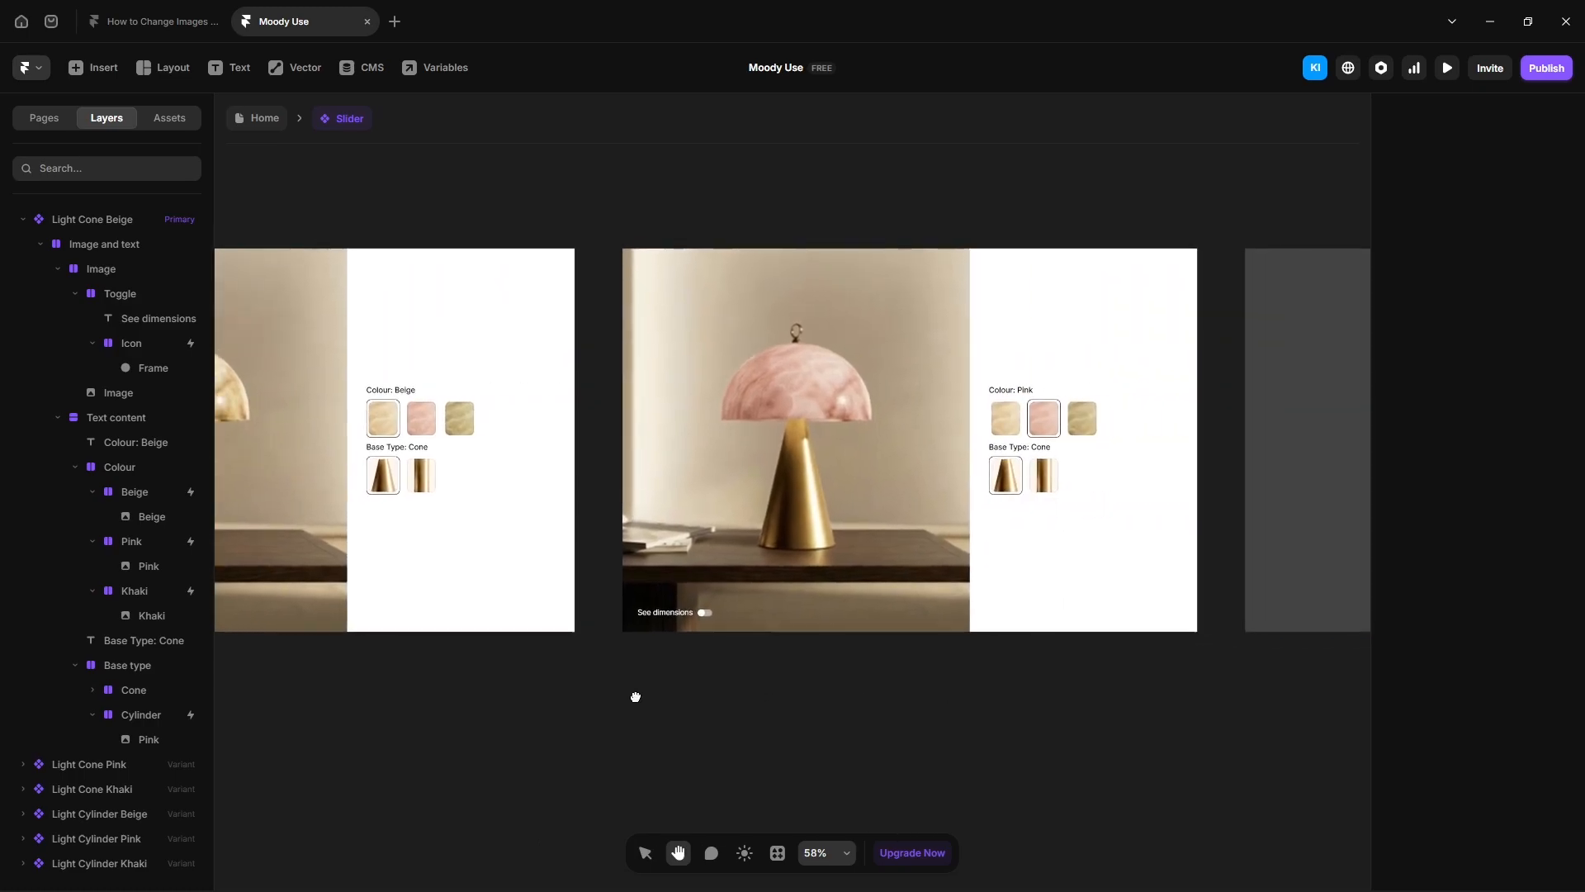
left_click(1004, 431)
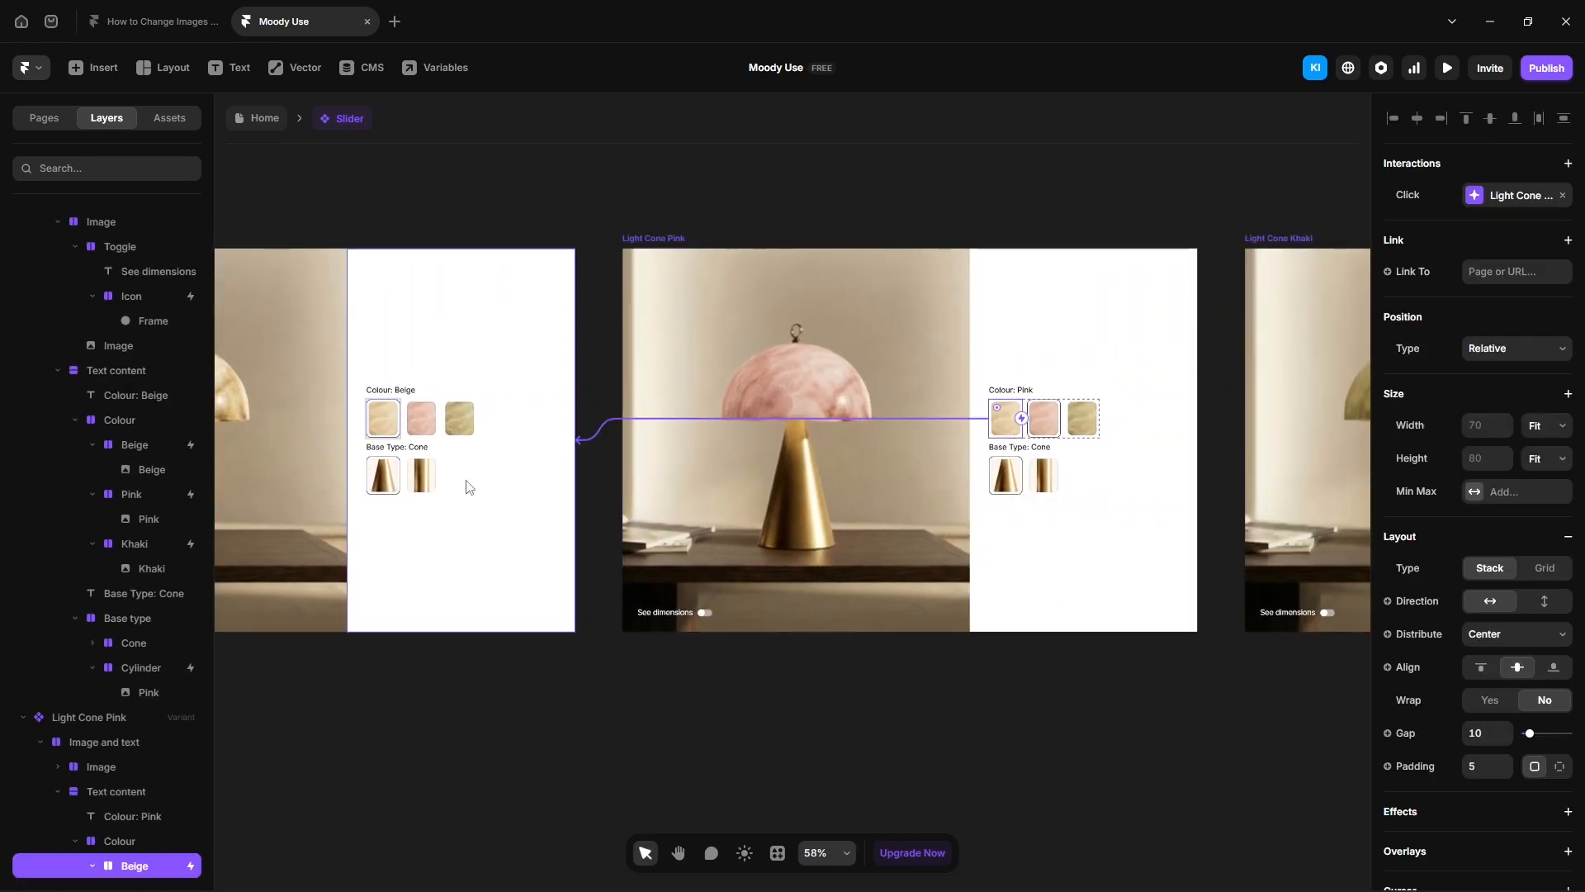
left_click(1050, 436)
left_click_drag(1060, 419, 1019, 470)
left_click(1086, 421)
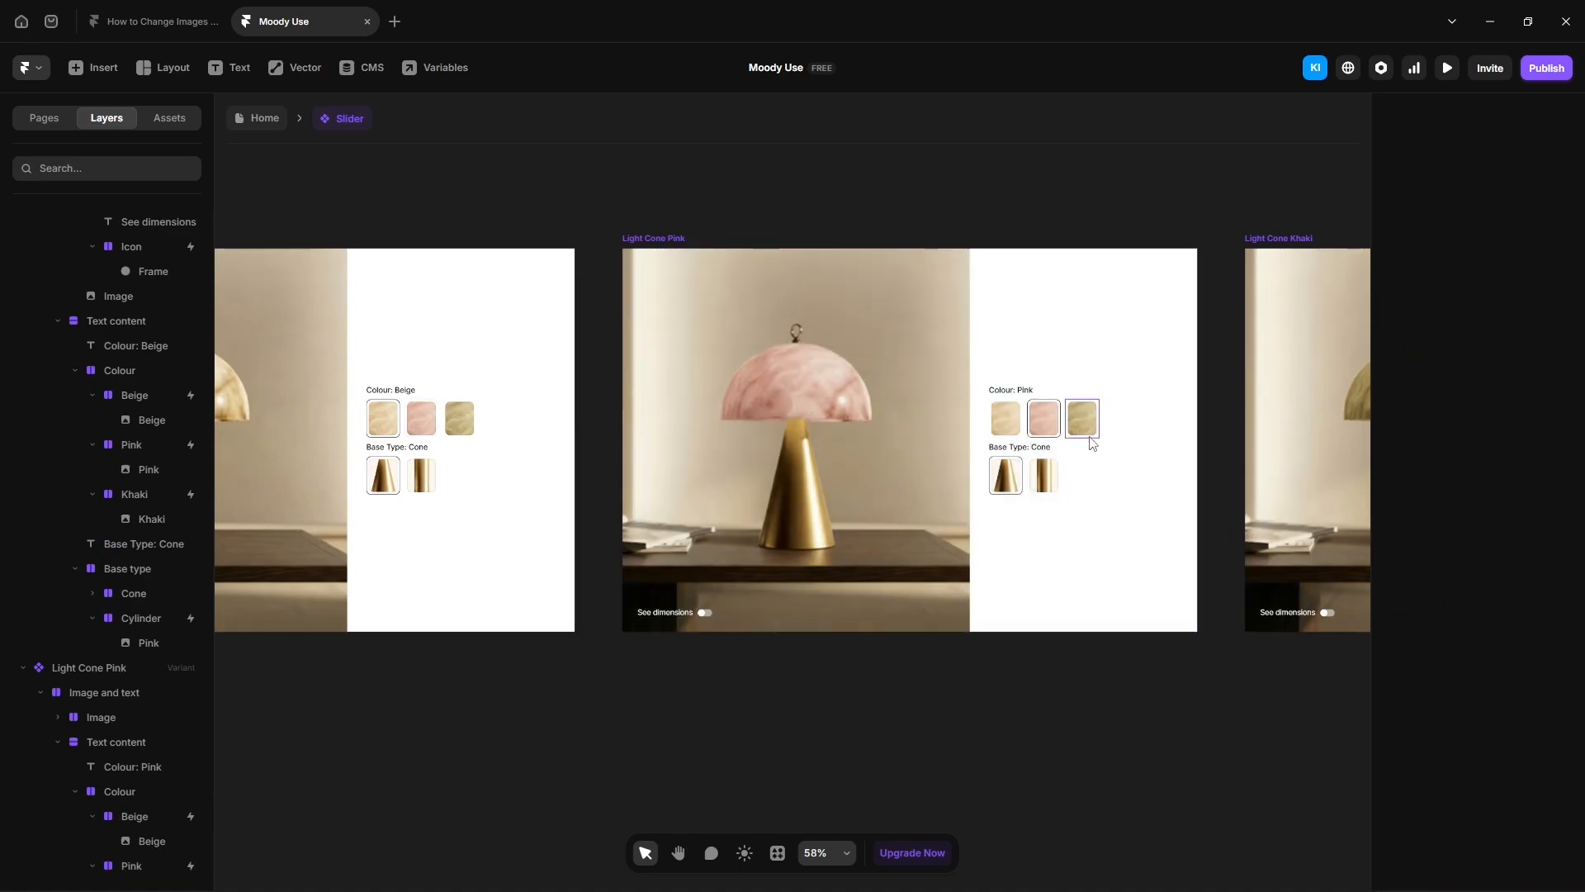
left_click(1090, 434)
Step: Link the Cone swatches in Light Cone Pink and Light Cone Beige back to their own variants on click
left_click(1006, 474)
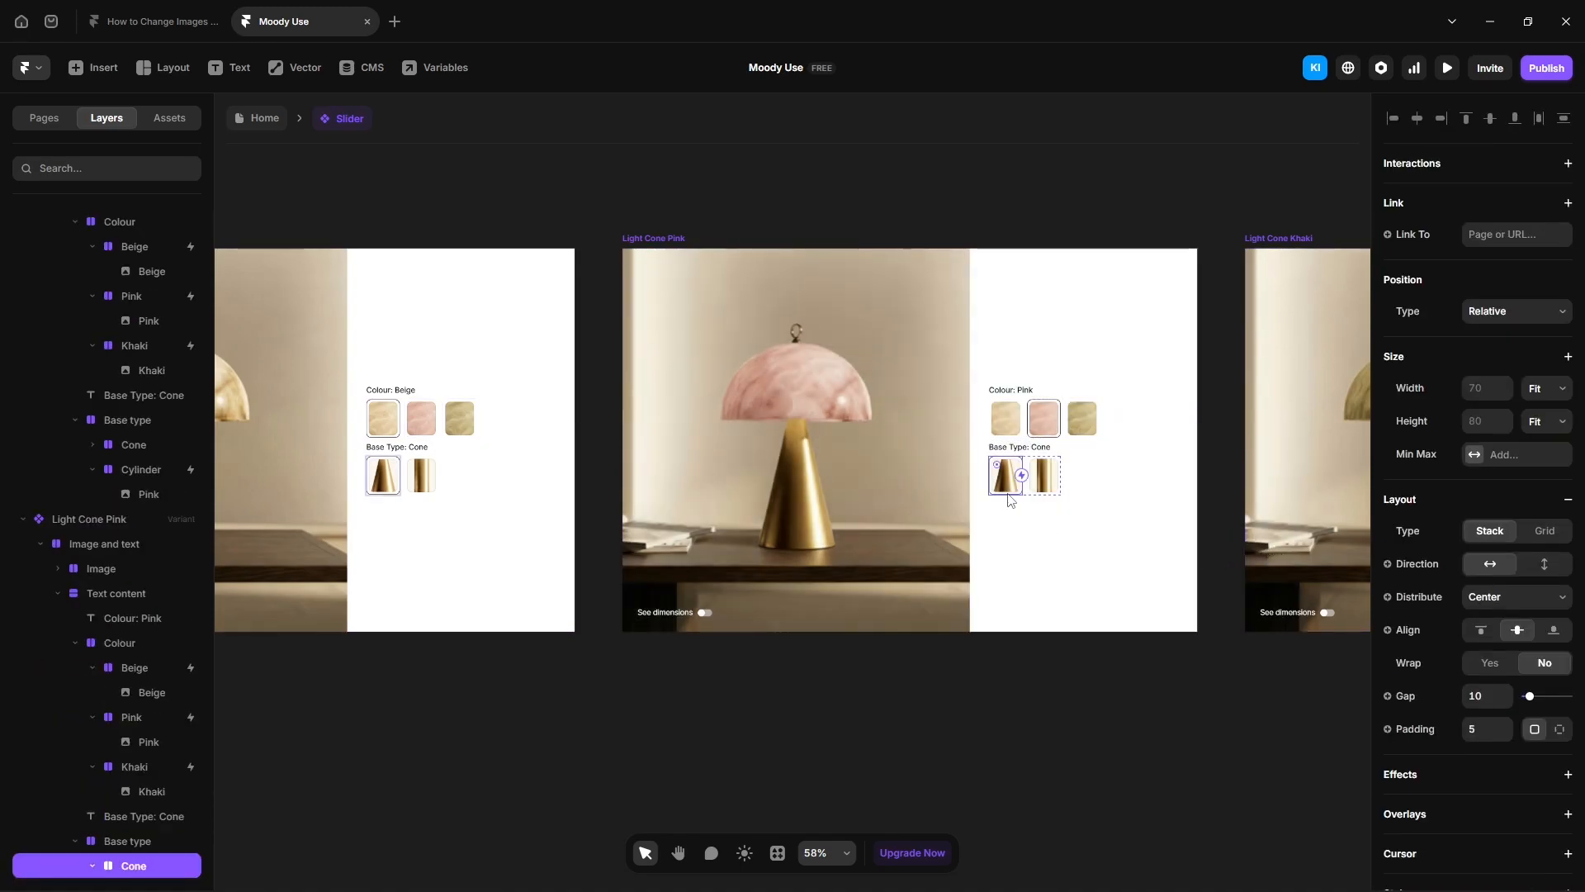
left_click_drag(1023, 475, 1002, 513)
left_click(819, 681)
left_click(393, 497)
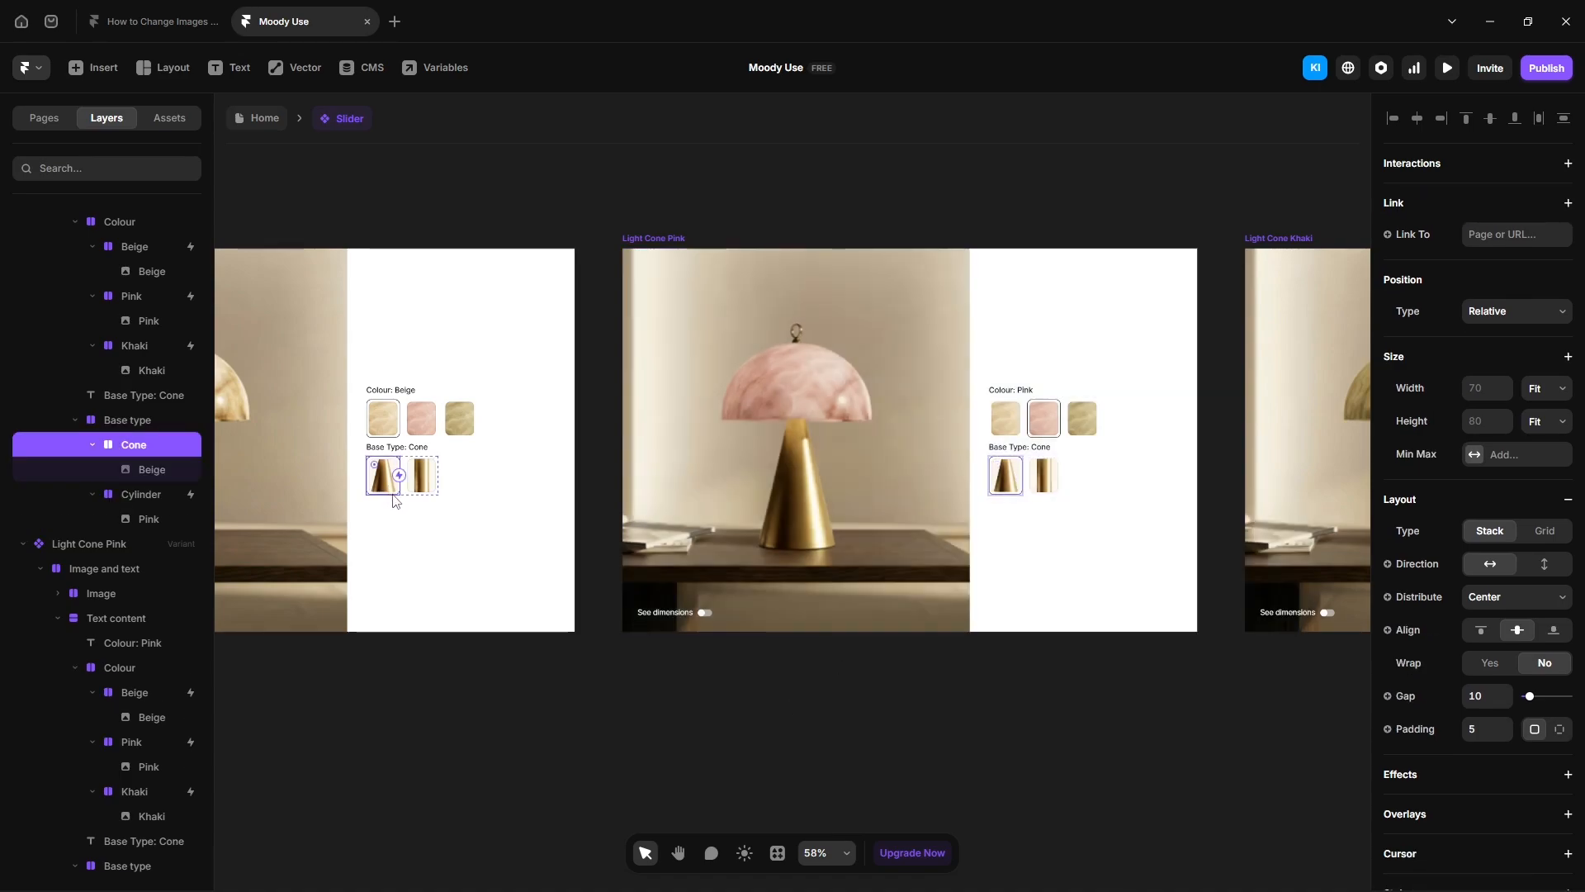
left_click_drag(400, 476, 474, 532)
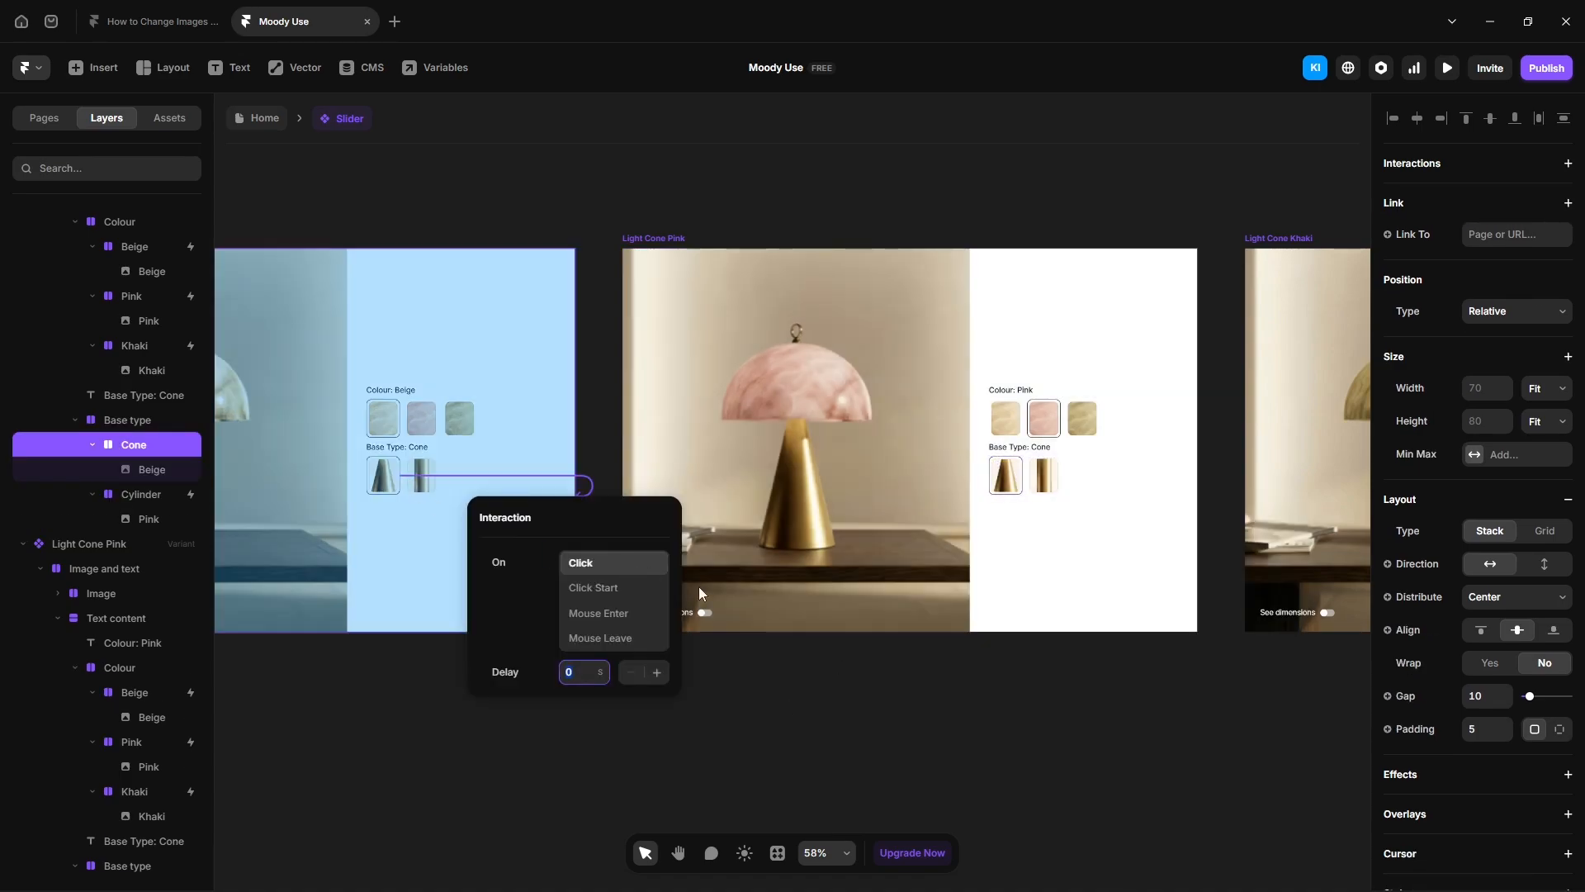
left_click(700, 588)
Step: Change the Cylinder swatch's click transition in Light Cone Pink to target Light Cylinder Pink
left_click(1055, 494)
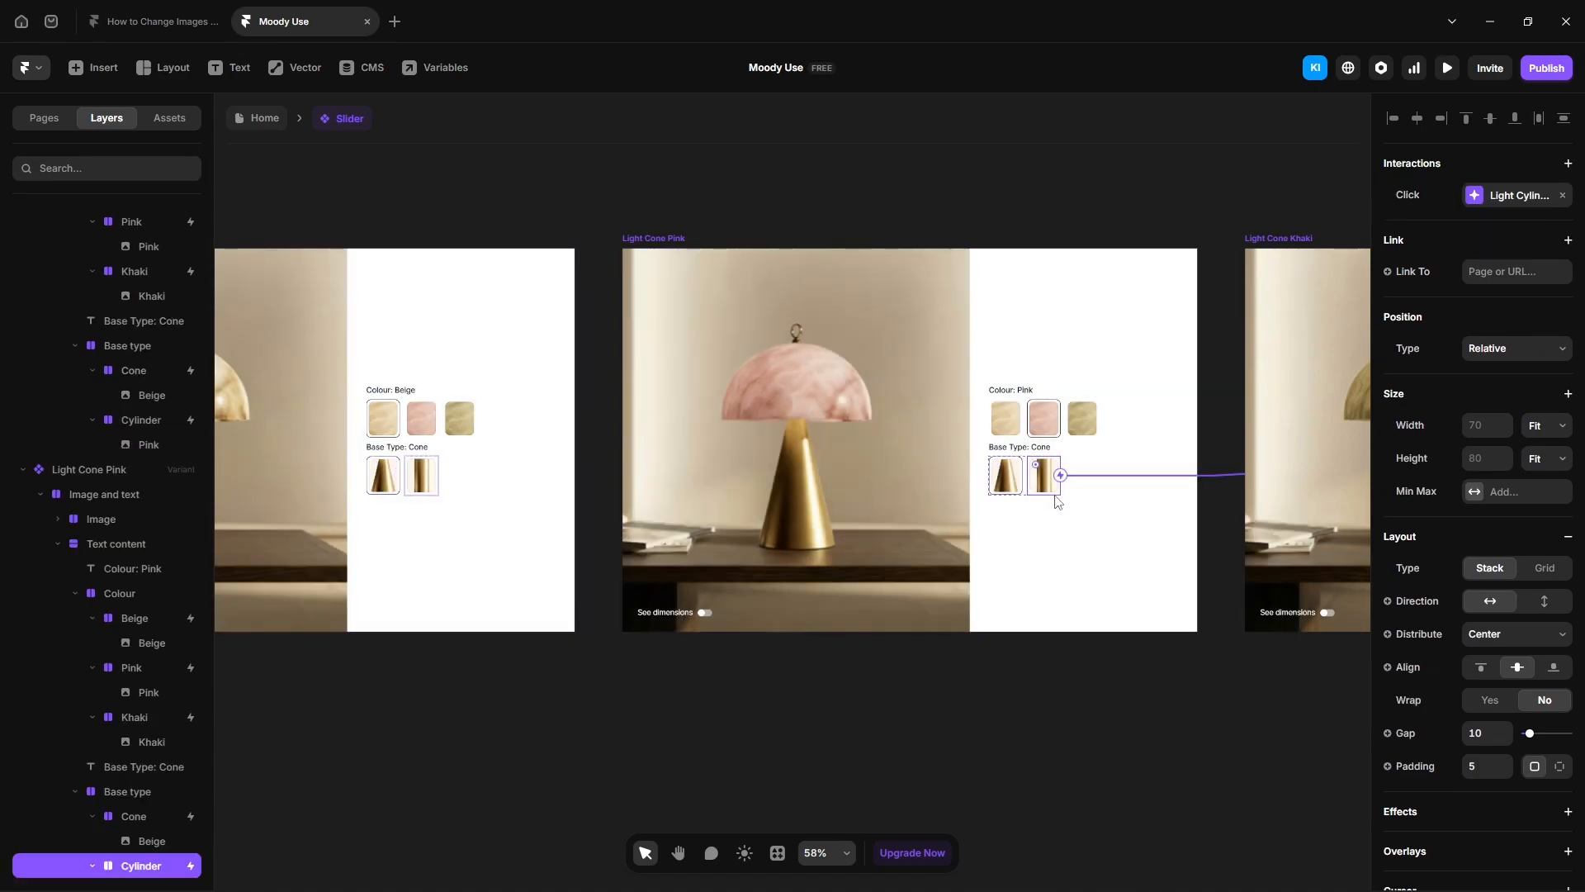
left_click(1496, 203)
left_click(1289, 342)
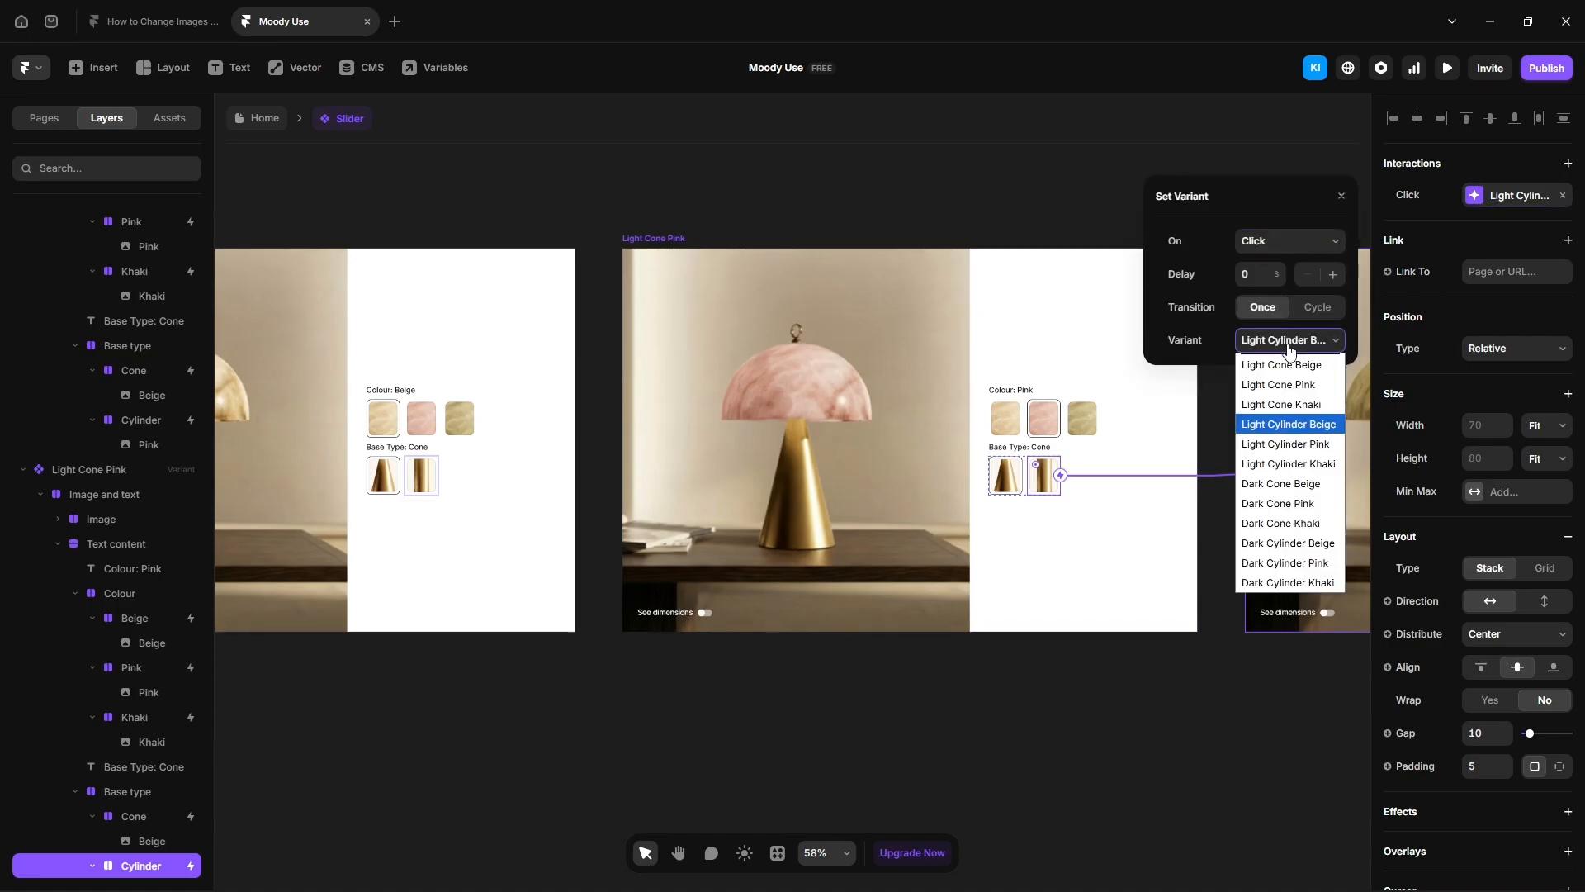
left_click(1294, 446)
key("Escape")
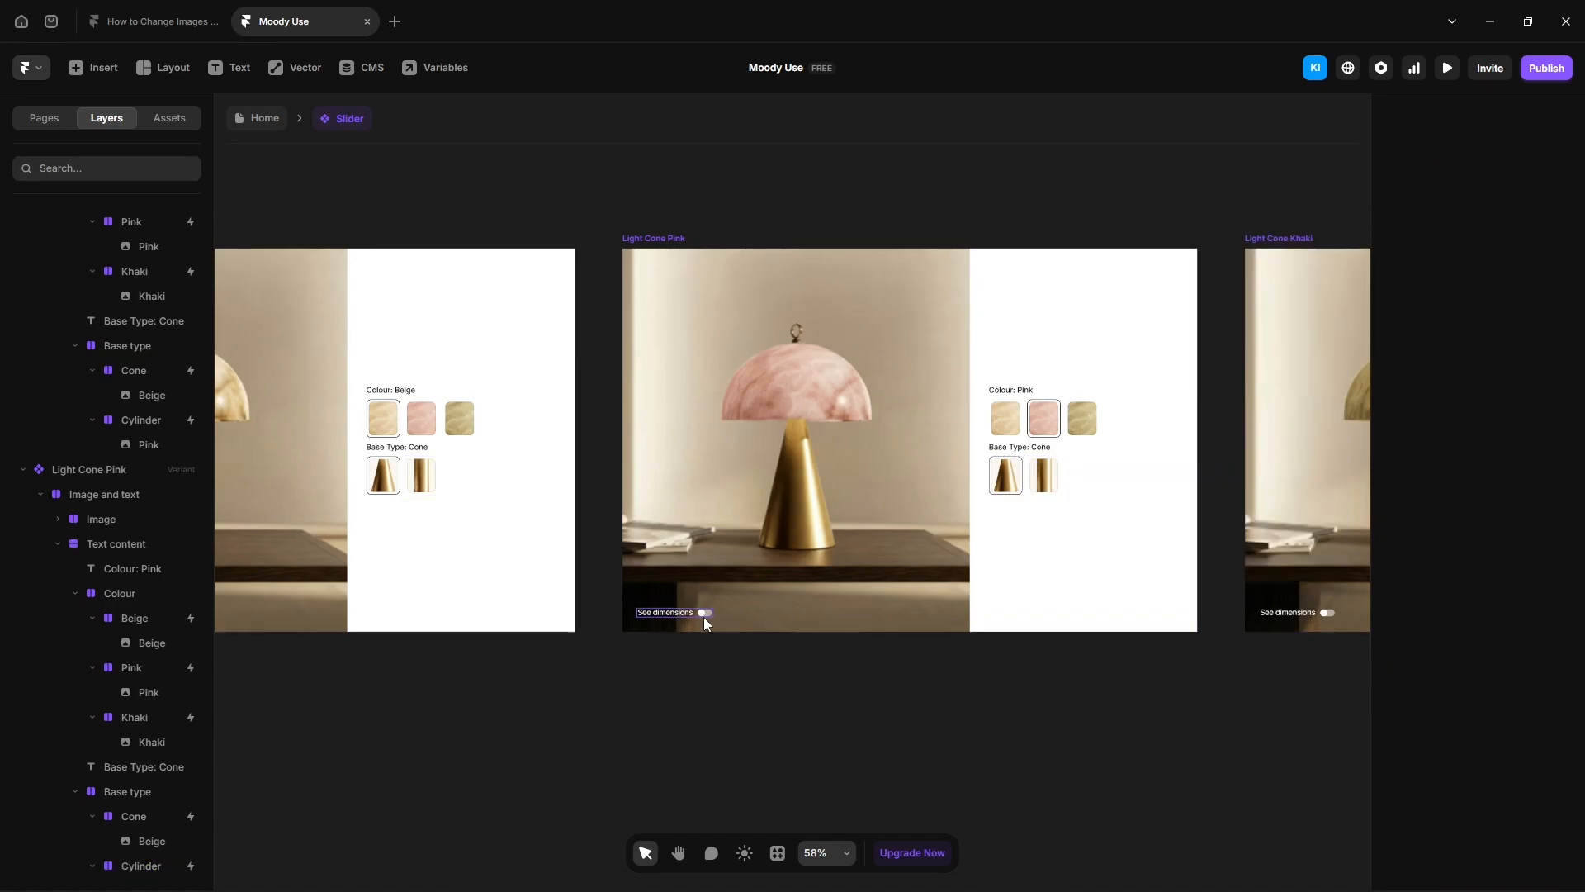
Step: Change the See dimensions toggle icon's click transition in Light Cone Pink to target Dark Cone Pink
scroll(703, 617, "up", 5, "ctrl")
left_click(707, 610)
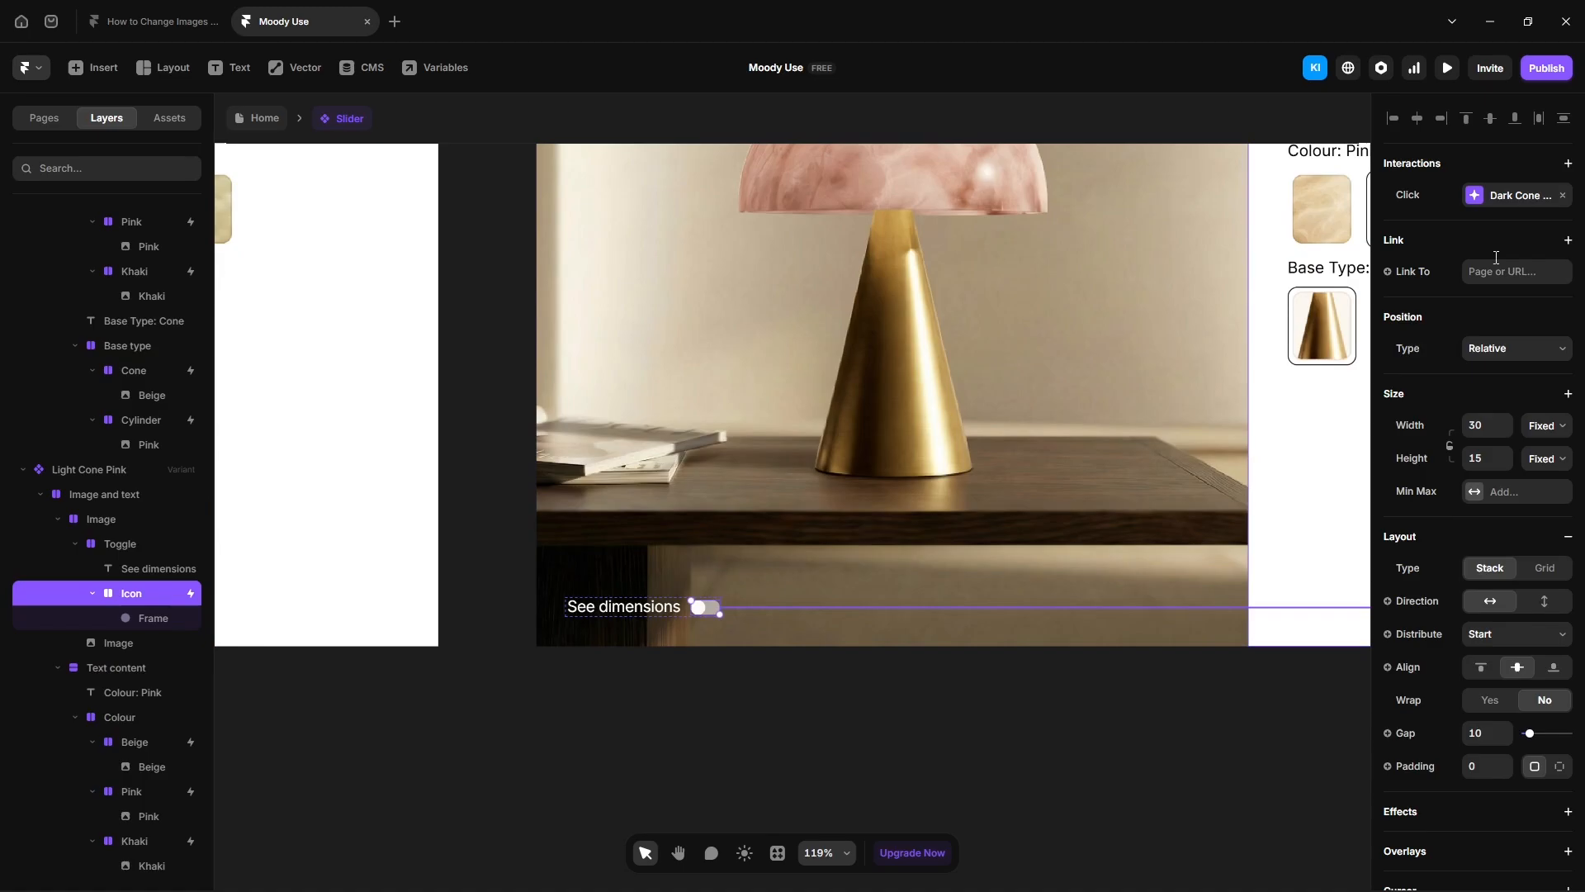
left_click(1525, 200)
left_click(1279, 350)
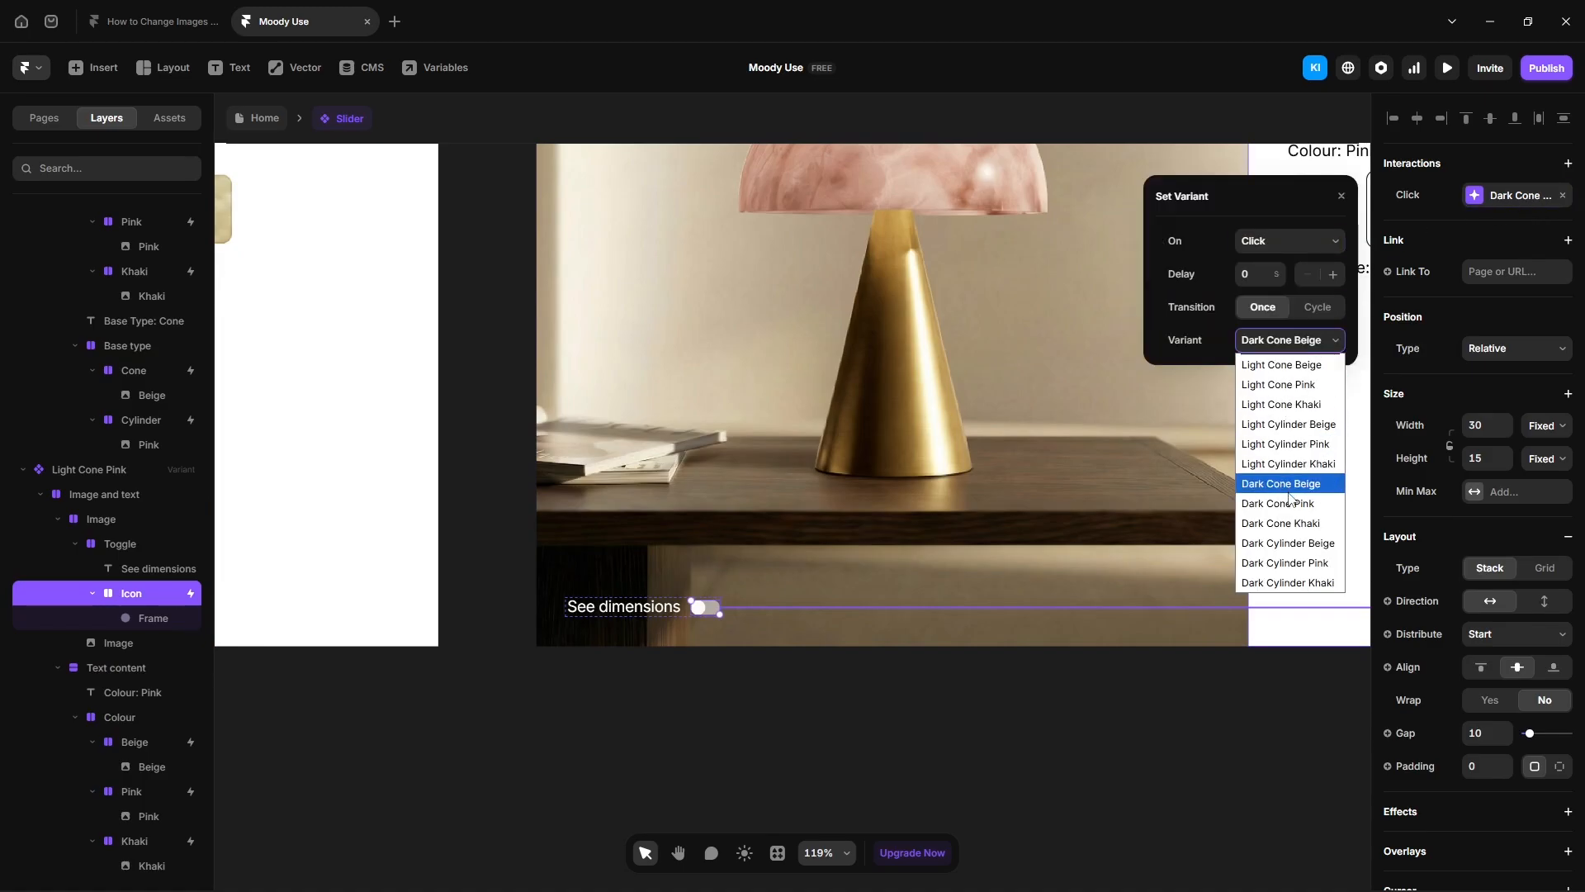
left_click(1293, 503)
left_click(1056, 749)
scroll(1056, 750, "down", 5, "ctrl")
left_click_drag(1189, 727, 558, 715)
scroll(750, 616, "up", 5, "ctrl")
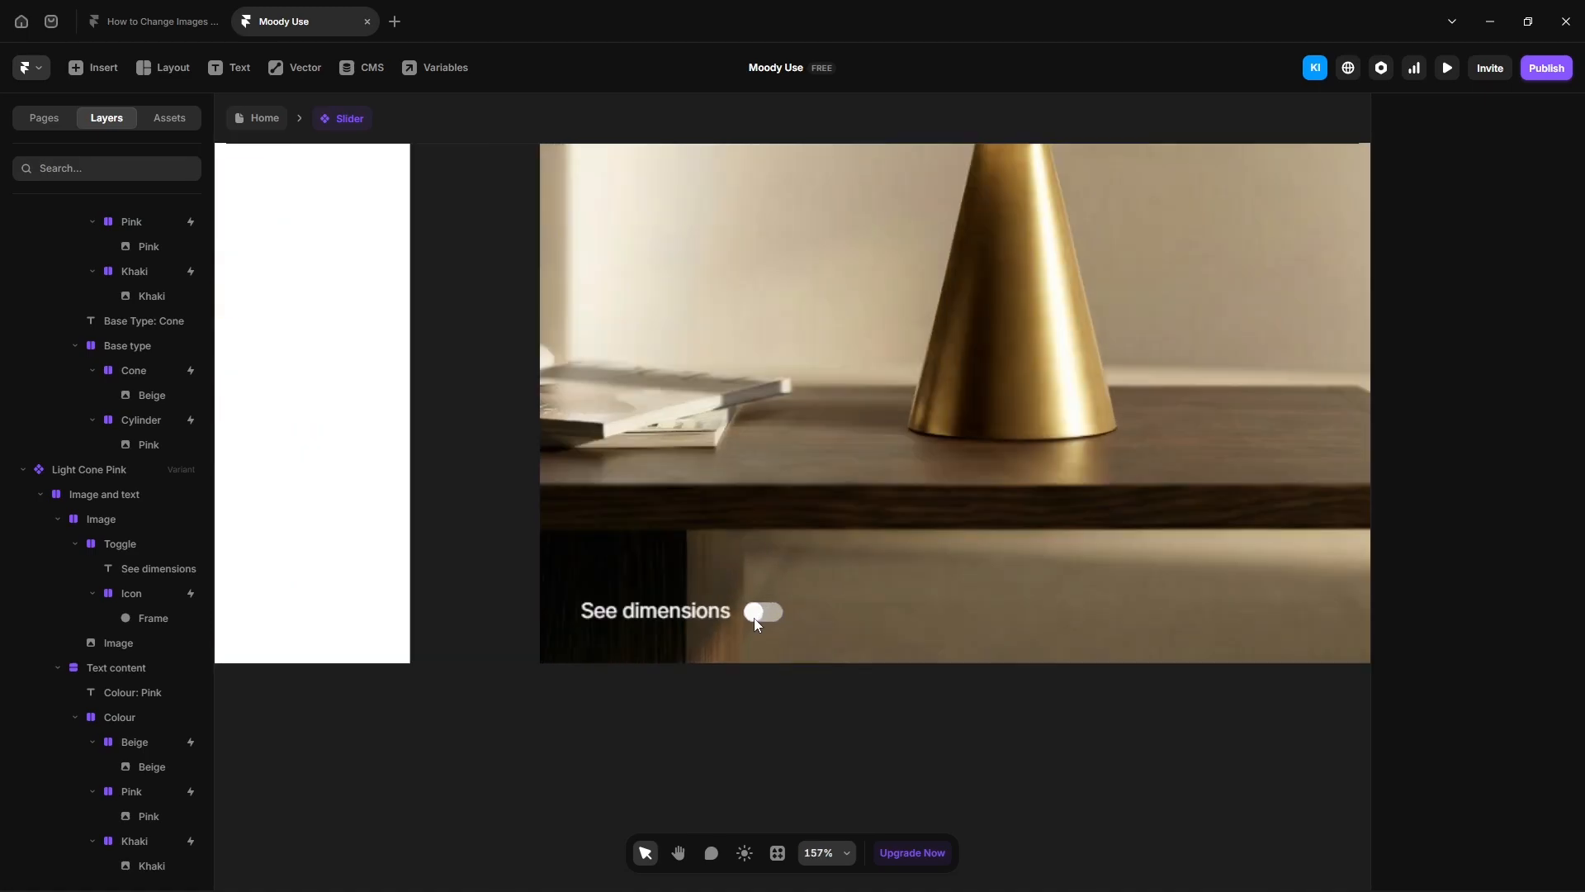
Step: Change the See dimensions toggle icon's click transition in Light Cone Khaki to target Dark Cone Khaki
left_click(760, 612)
left_click(1496, 204)
left_click(1271, 345)
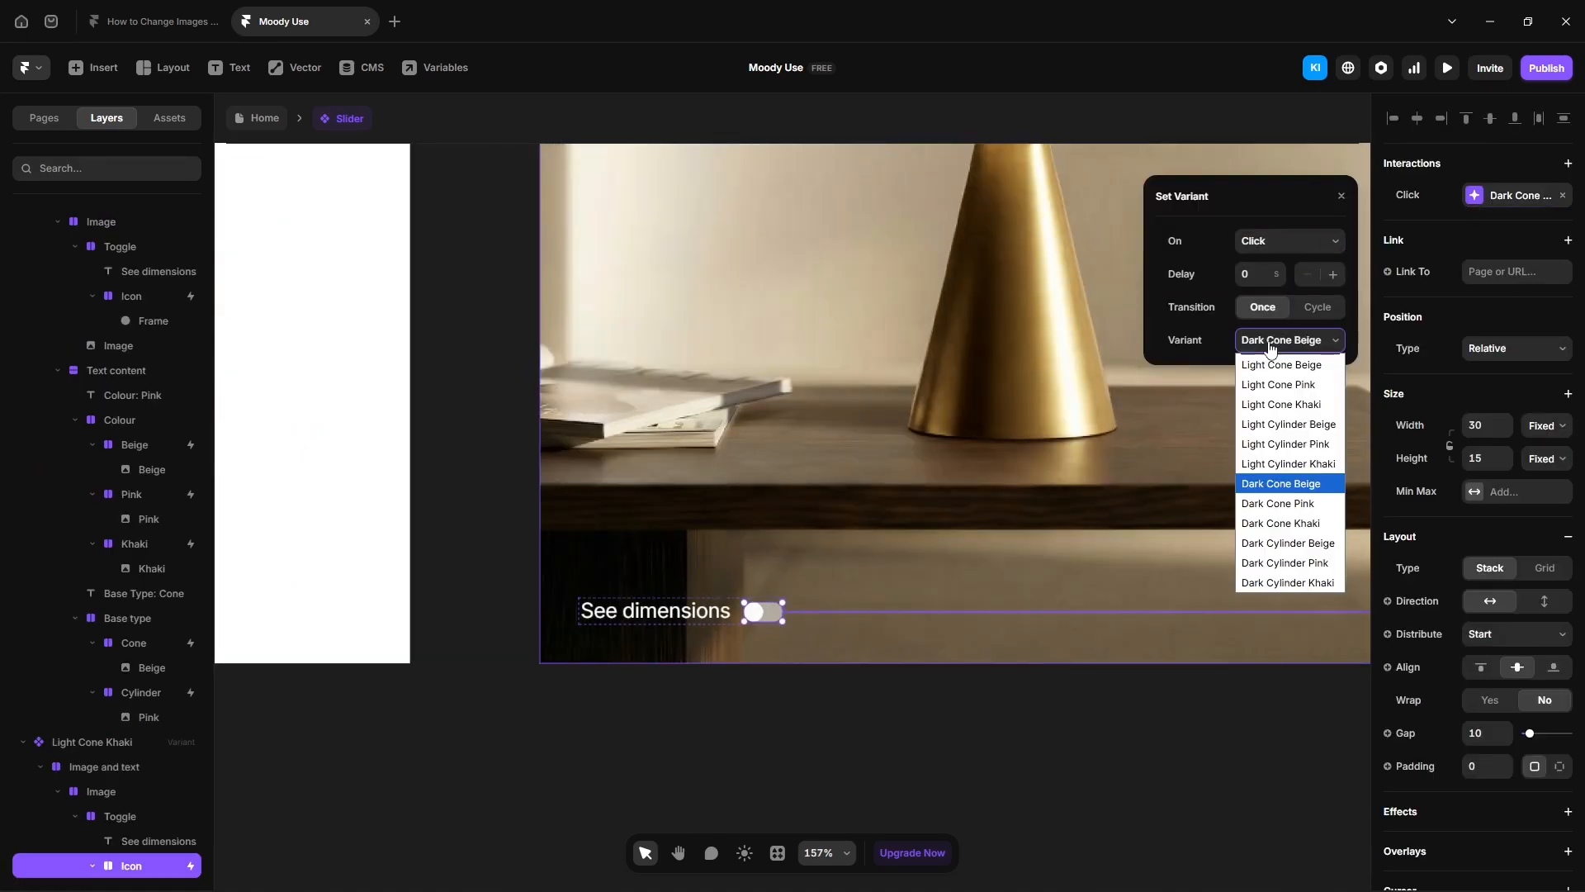
left_click(1293, 525)
scroll(715, 611, "down", 4, "ctrl")
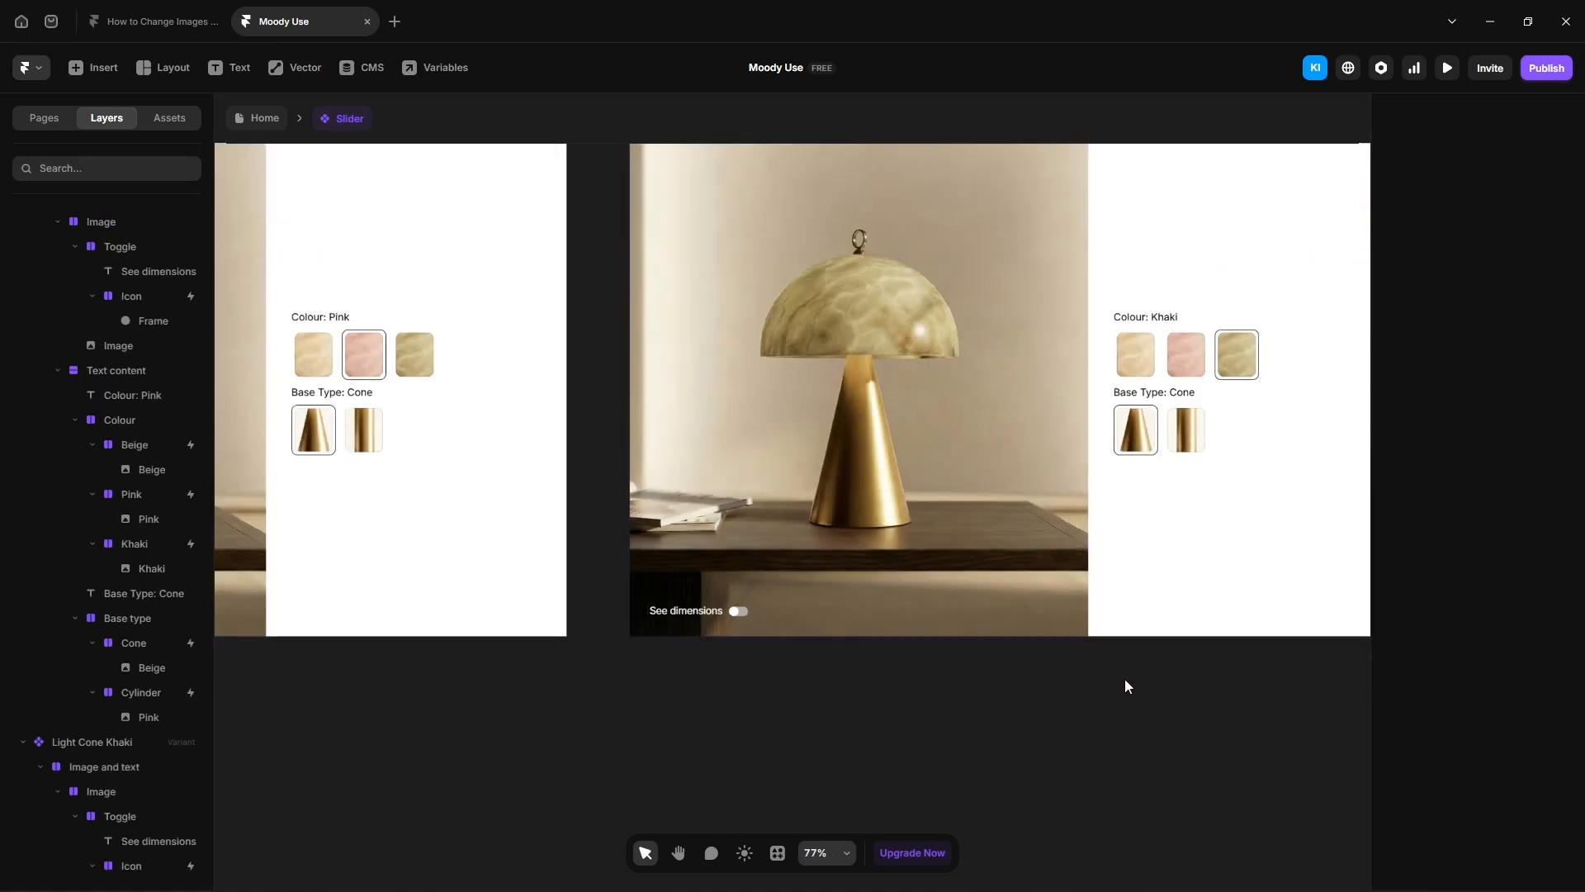
Step: Link the Khaki swatch in Light Cone Khaki back to its own variant on click
key("space")
left_click_drag(1185, 668, 995, 743)
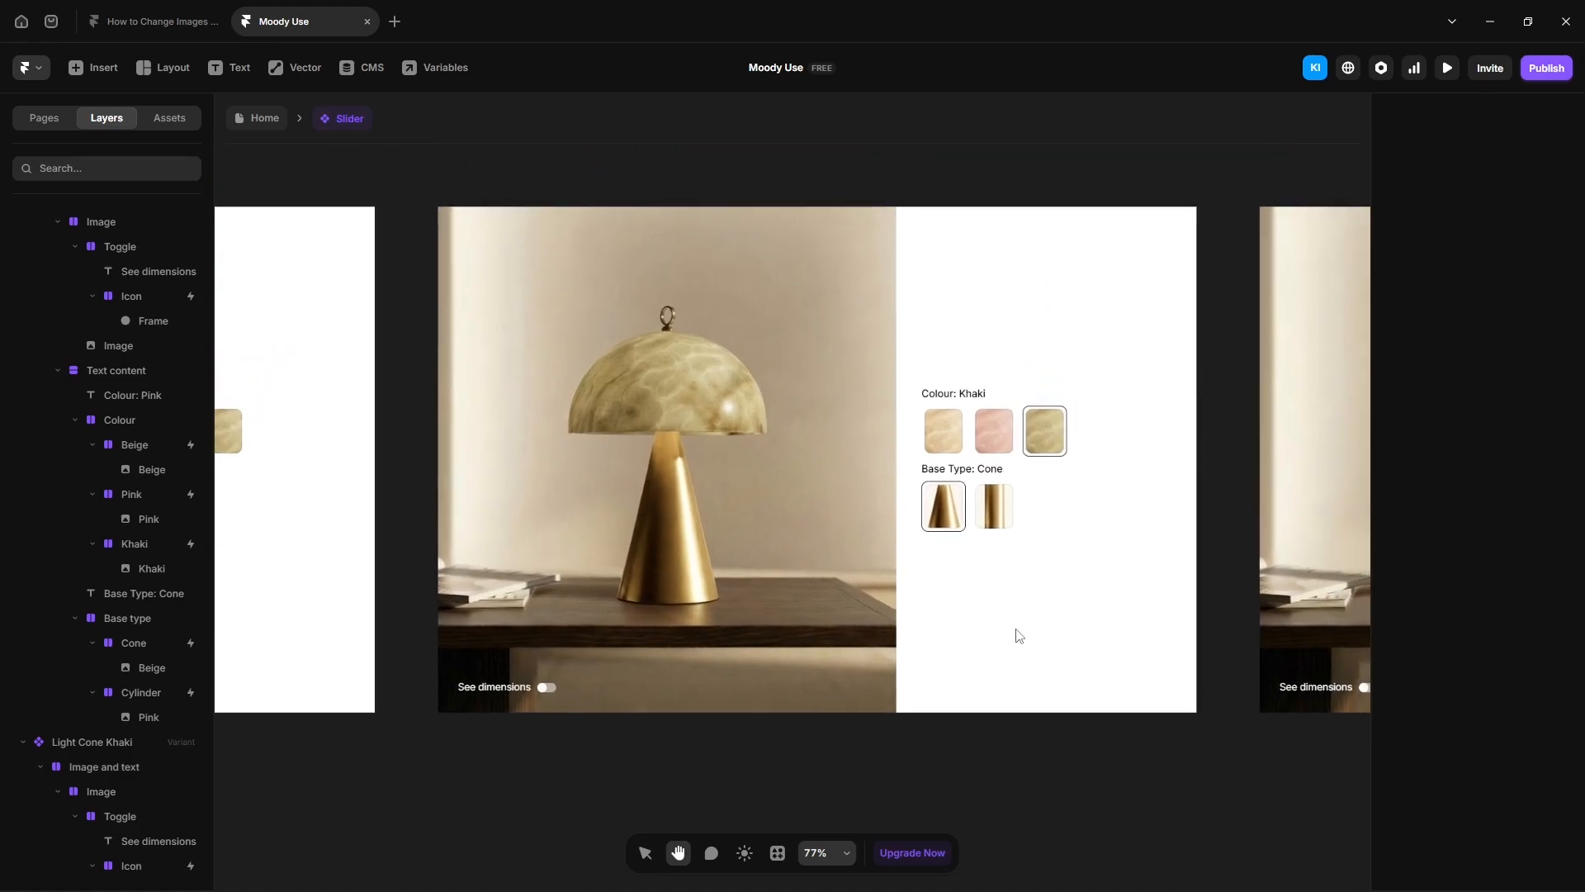
left_click(1044, 431)
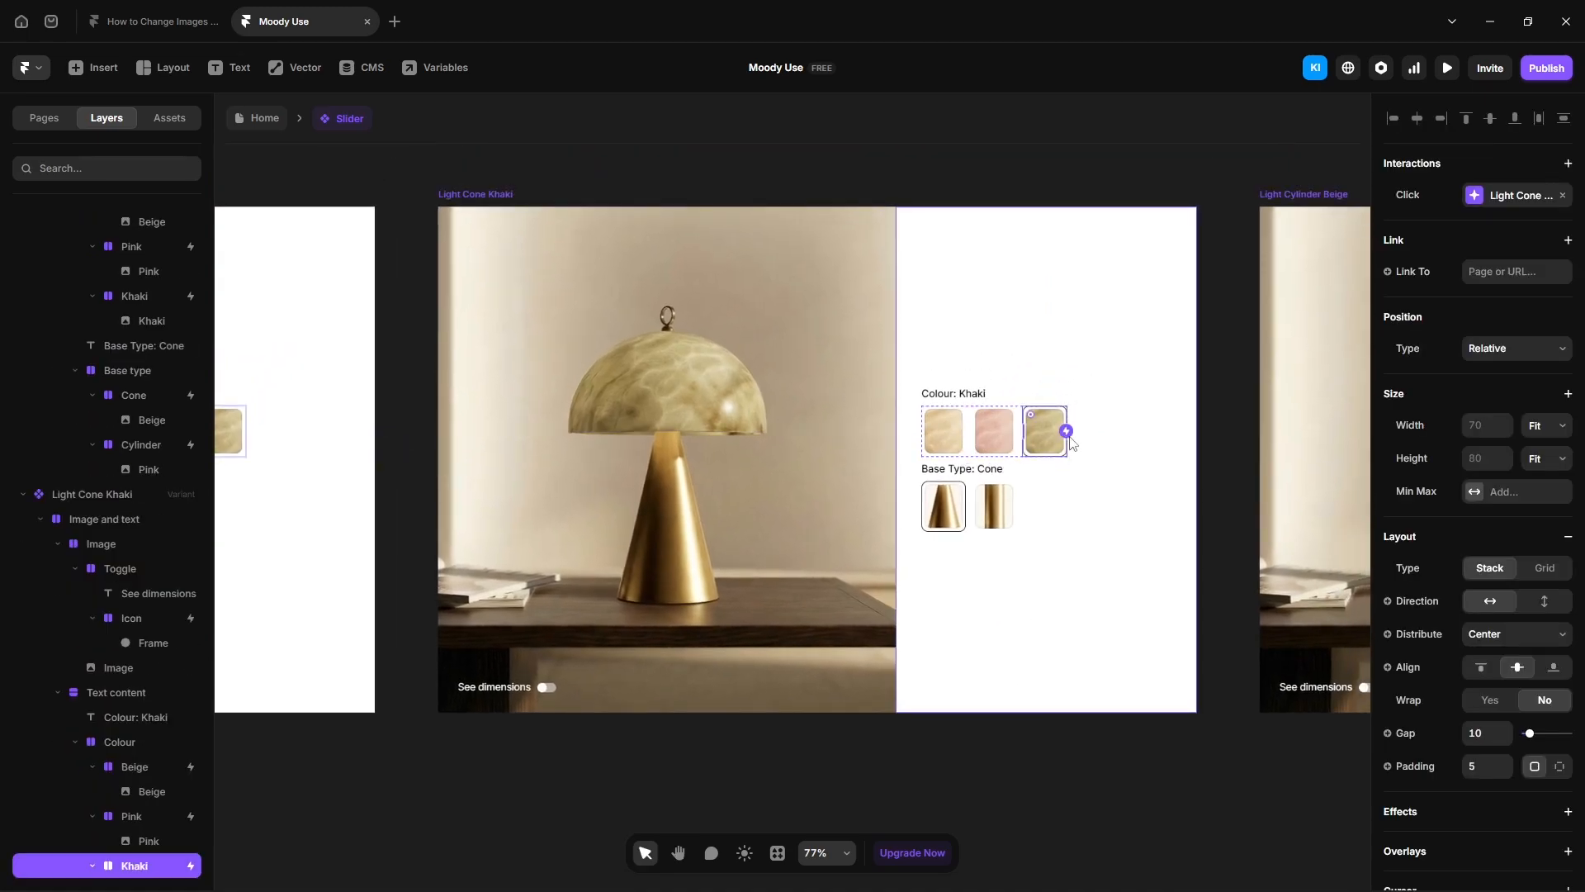
left_click_drag(1065, 431, 964, 576)
left_click(949, 525)
Step: Change the Cylinder swatch's click transition in Light Cone Khaki to target Light Cylinder Khaki
left_click(994, 514)
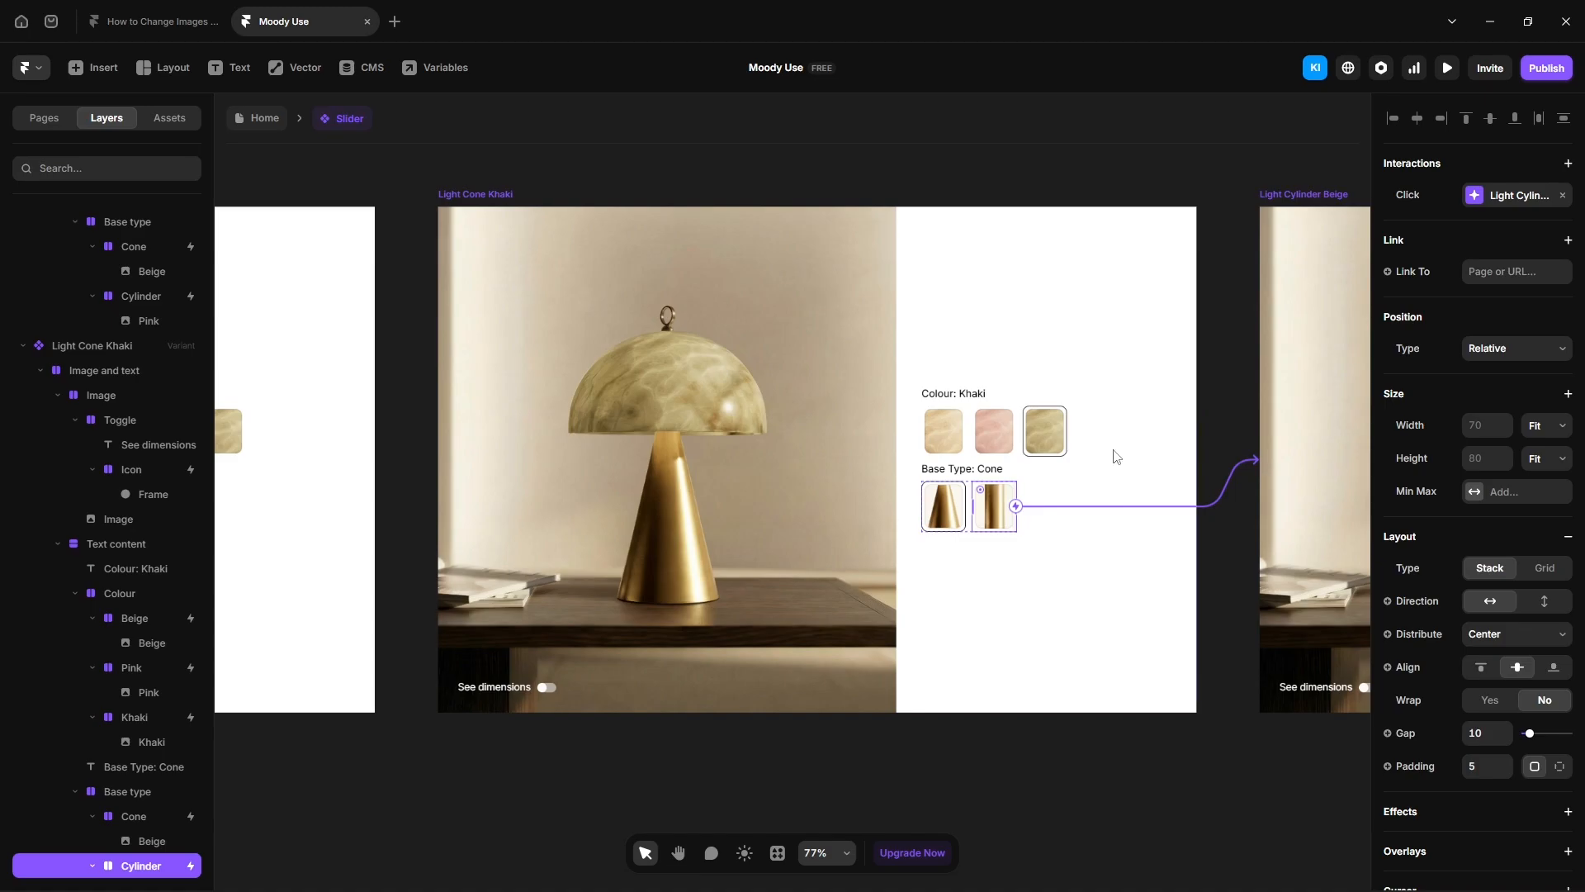
left_click(1502, 196)
left_click(1288, 338)
left_click(1292, 774)
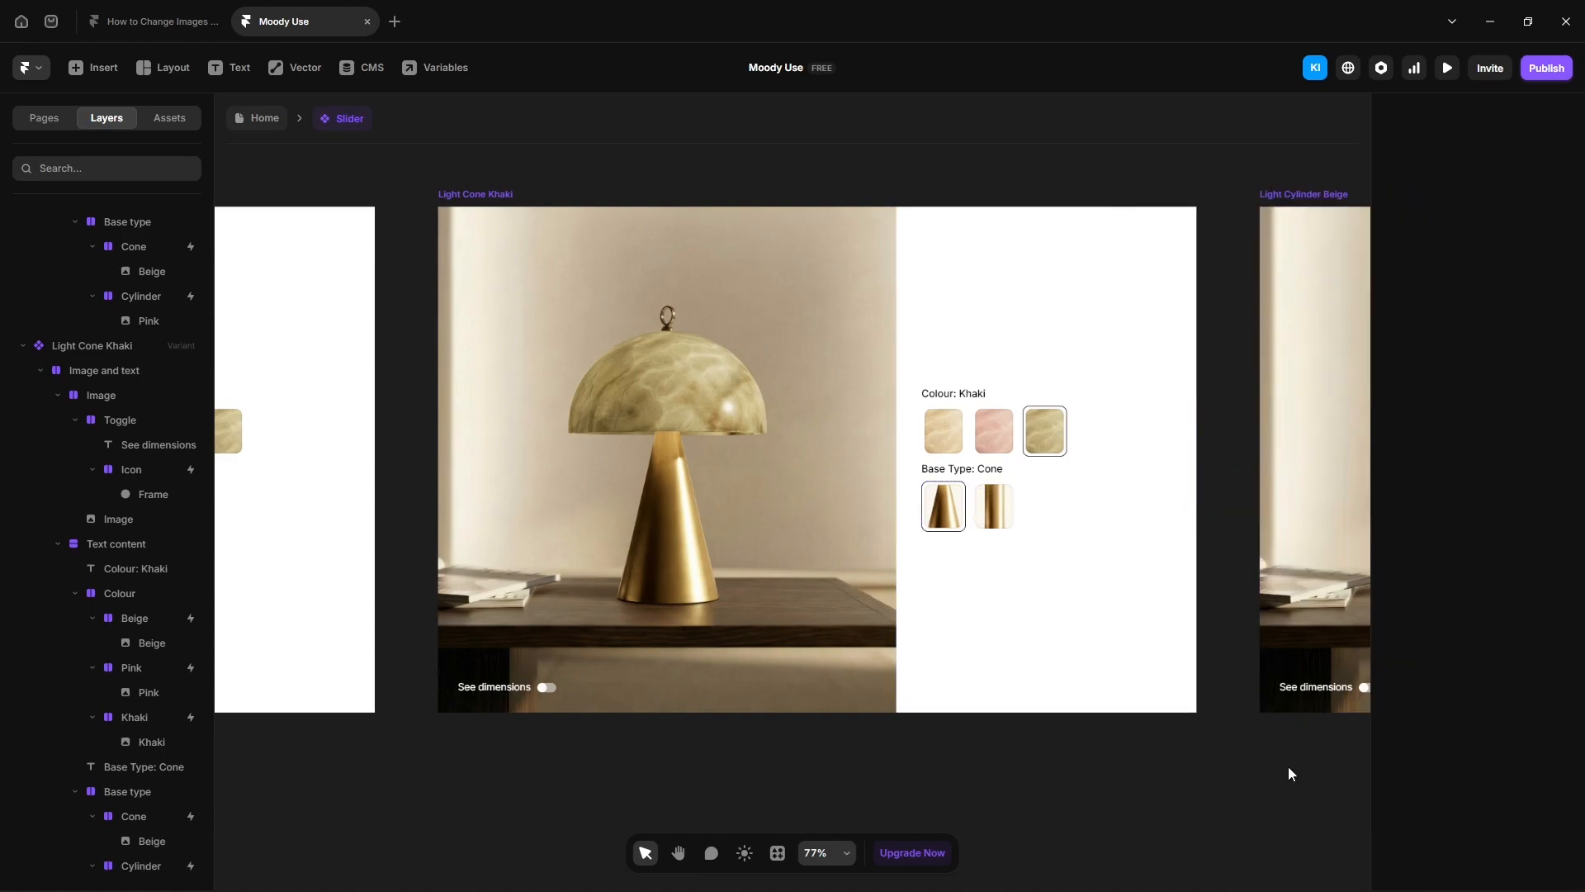
Step: Change the See dimensions toggle icon's click transition in Light Cylinder Beige to target Dark Cylinder Beige
left_click_drag(1292, 773, 548, 754)
left_click(638, 686)
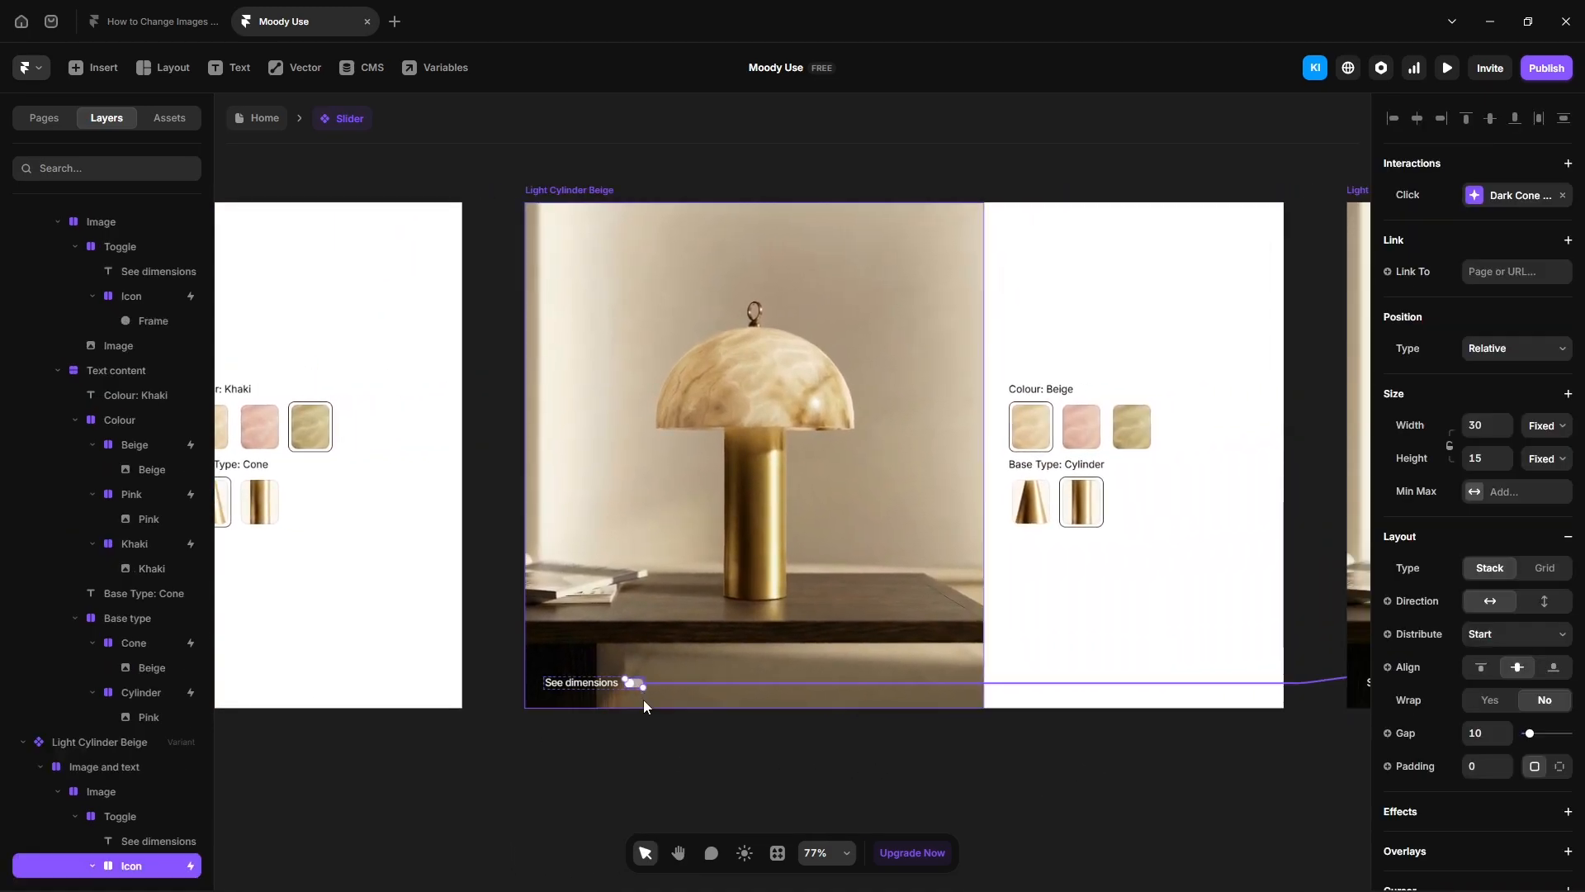
left_click(1510, 196)
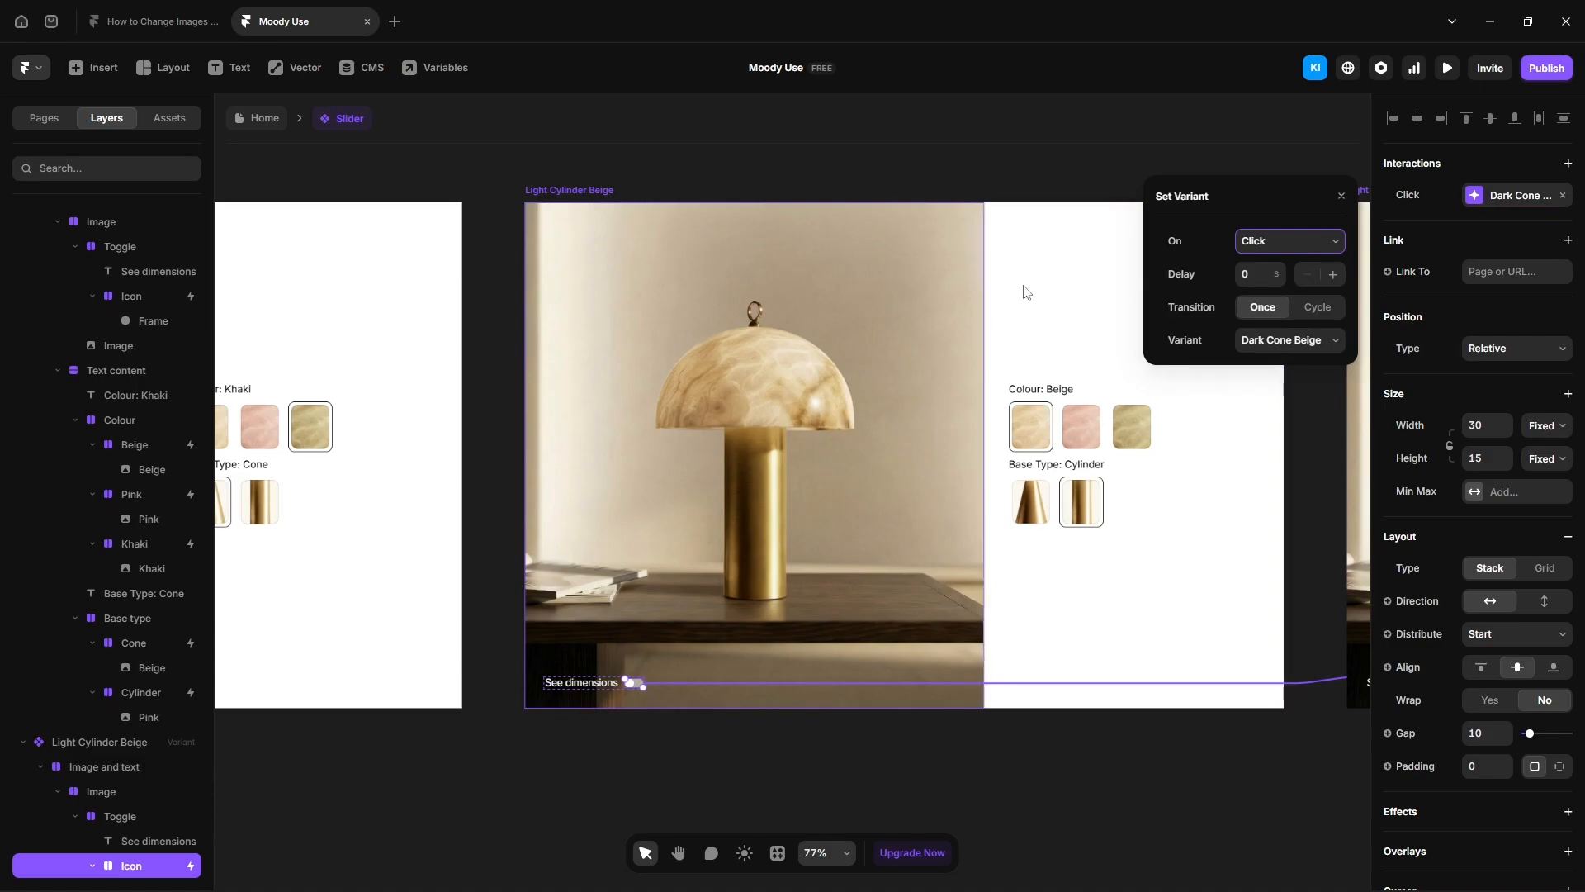
left_click(1295, 341)
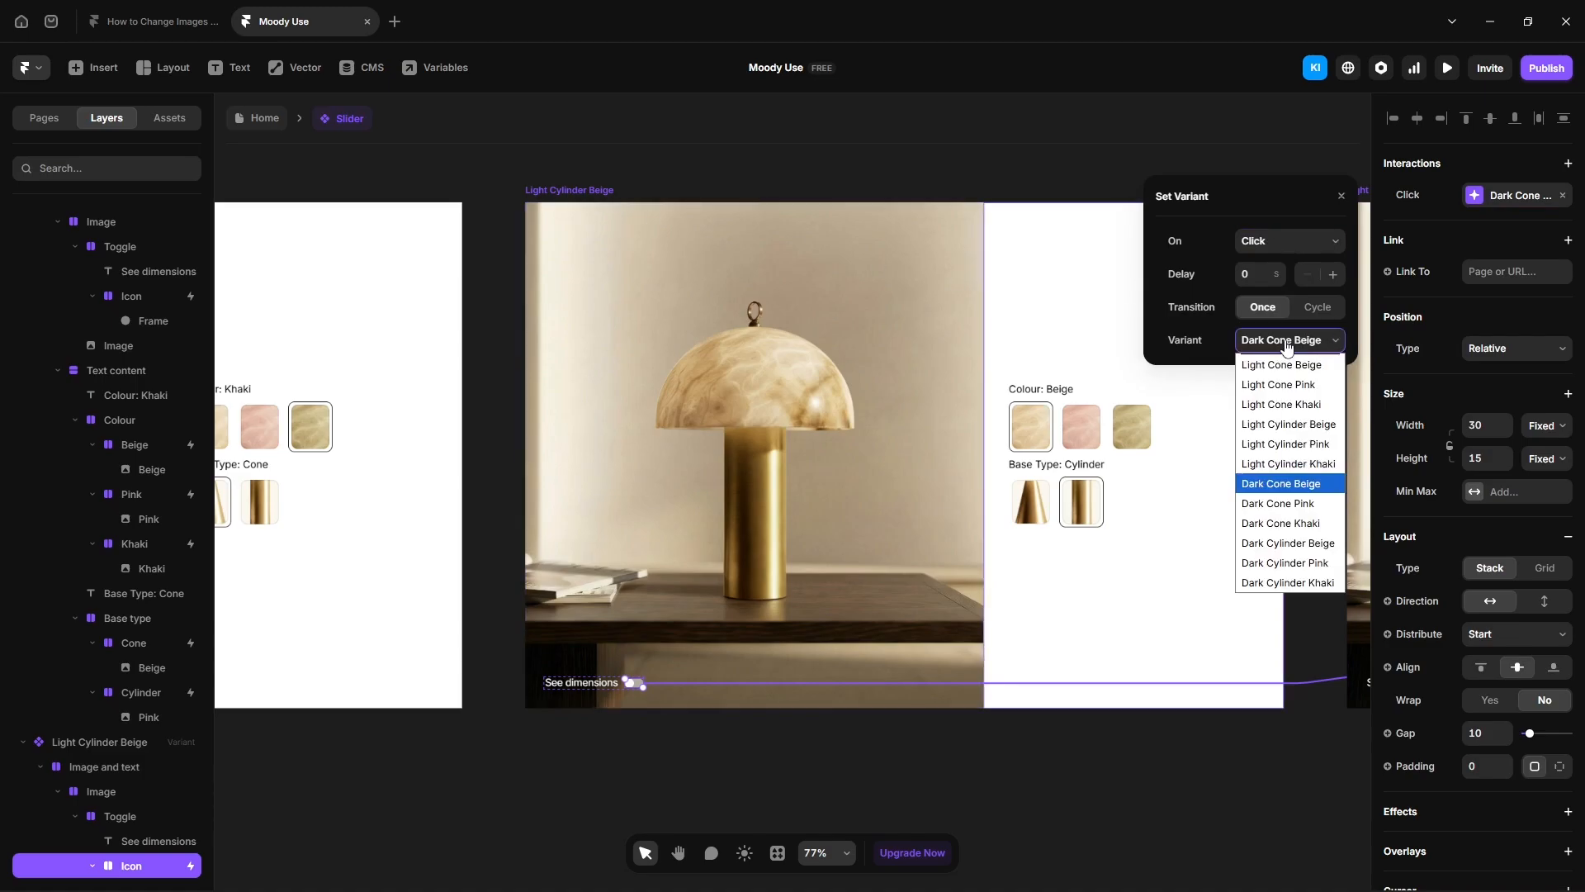
left_click(1288, 544)
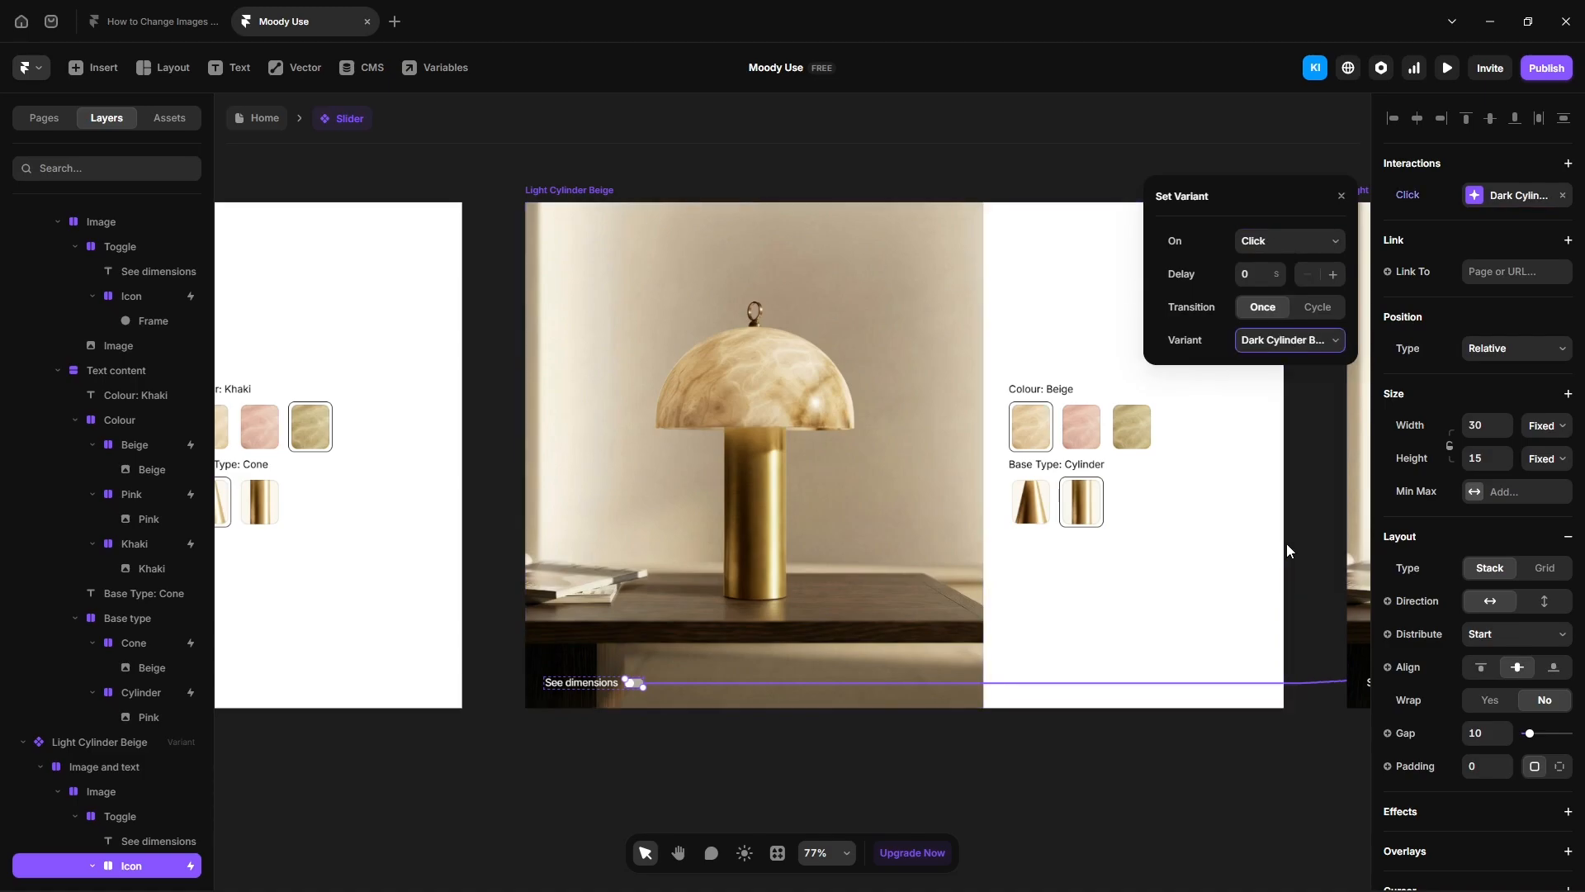
Step: In Light Cylinder Beige, link the Beige swatch back to its own variant and the Pink swatch to Light Cylinder Pink on click
left_click(1049, 433)
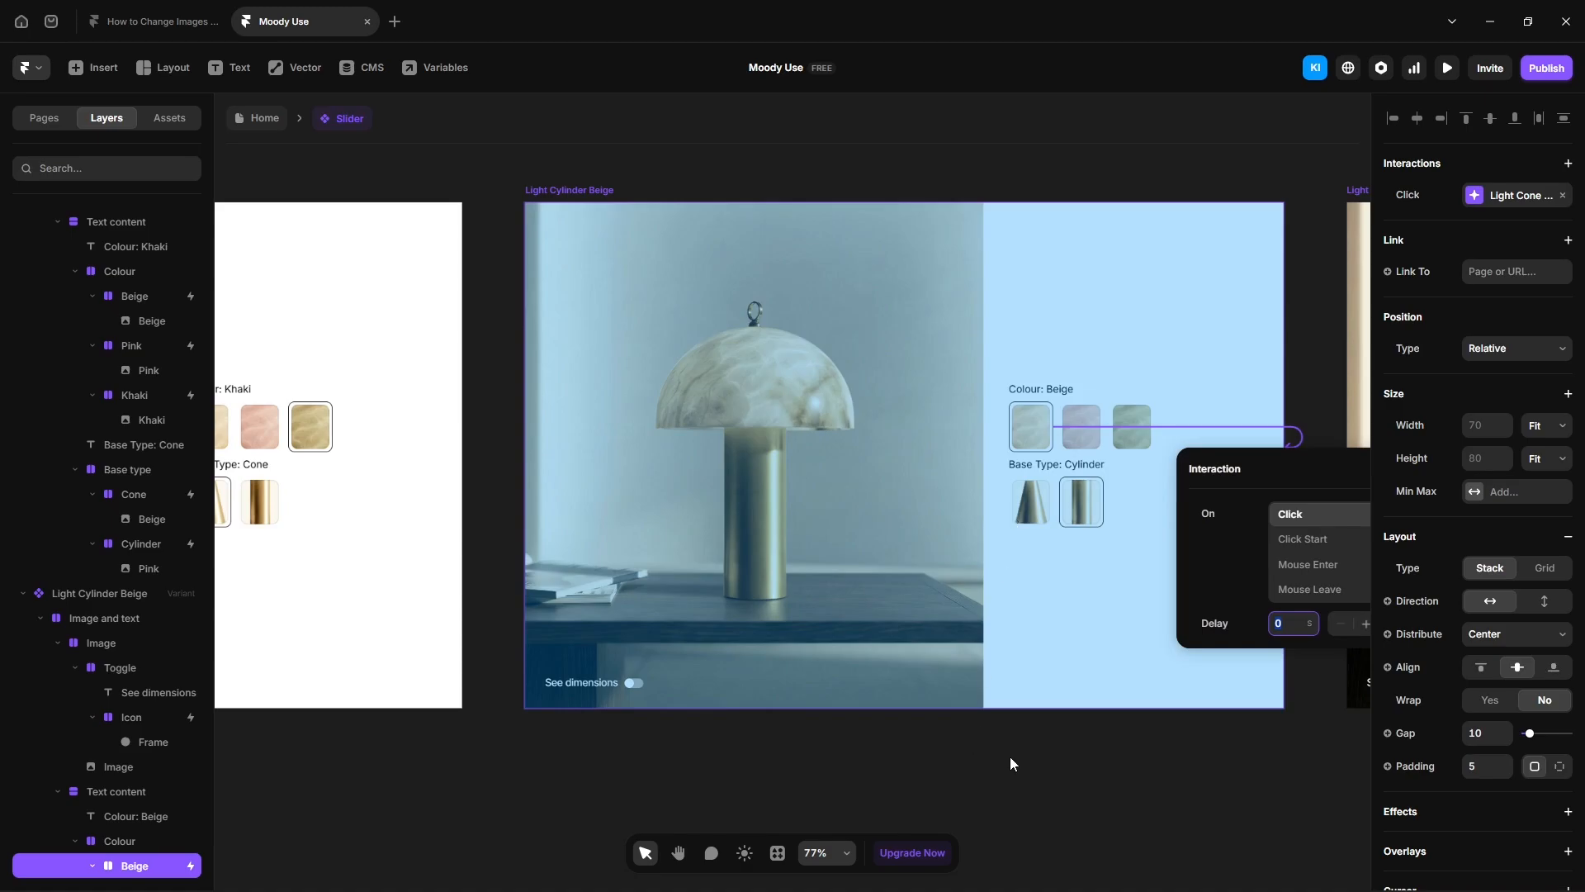
left_click(1009, 757)
left_click(1084, 442)
left_click_drag(1103, 426, 1352, 408)
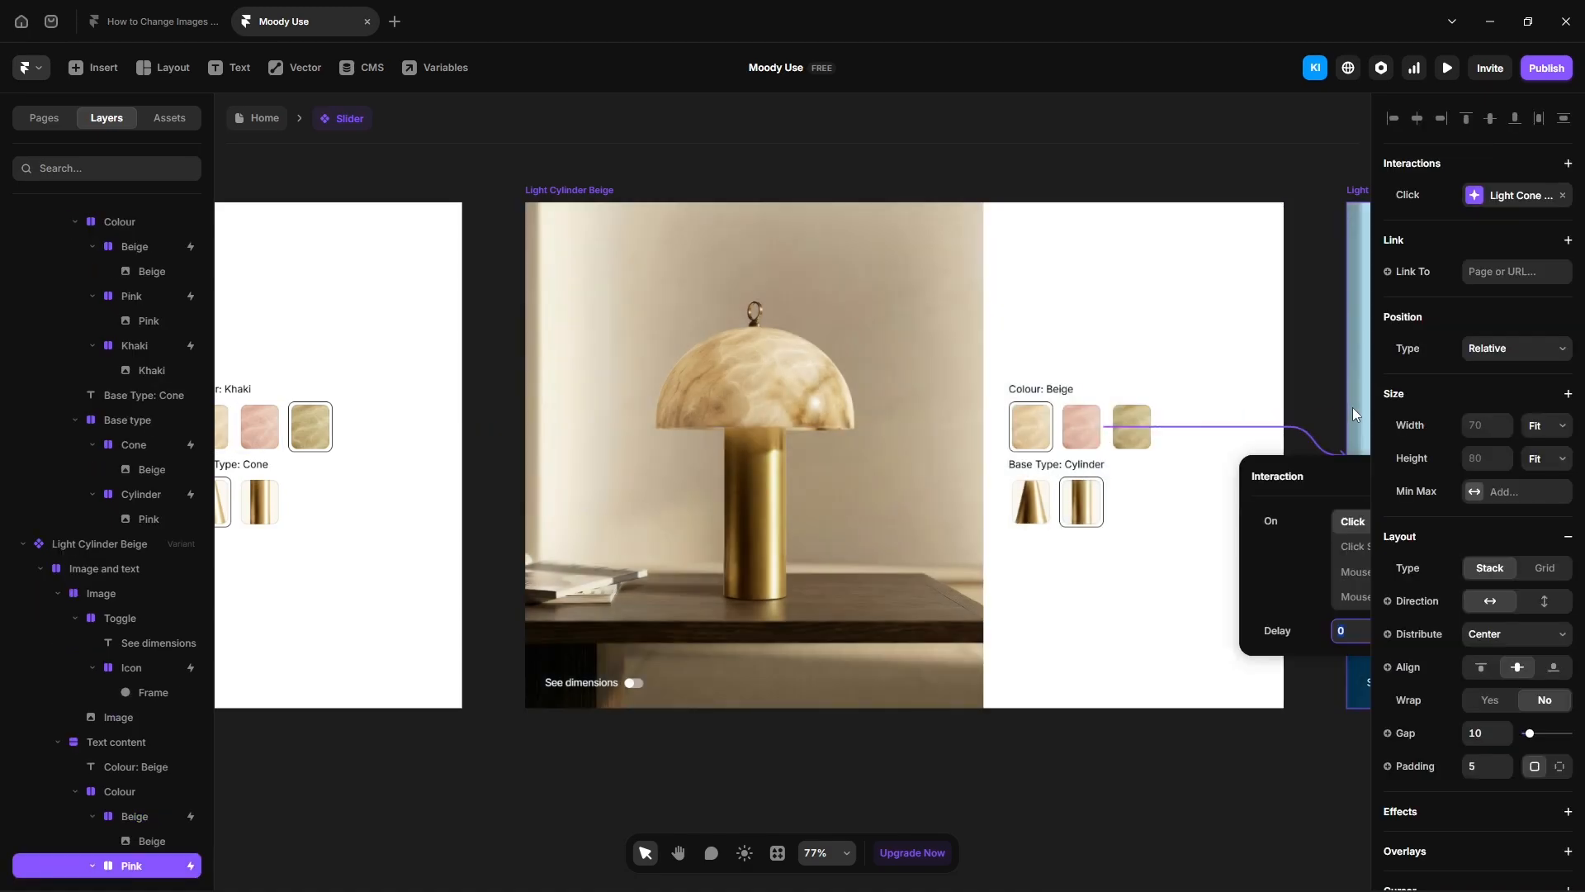
left_click(1055, 765)
Step: Link the Khaki swatch in Light Cylinder Beige to the Light Cylinder Khaki variant on click
key("space")
left_click_drag(1119, 746, 851, 735)
left_click(836, 416)
left_click_drag(858, 415, 1348, 397)
scroll(805, 435, "down", 5)
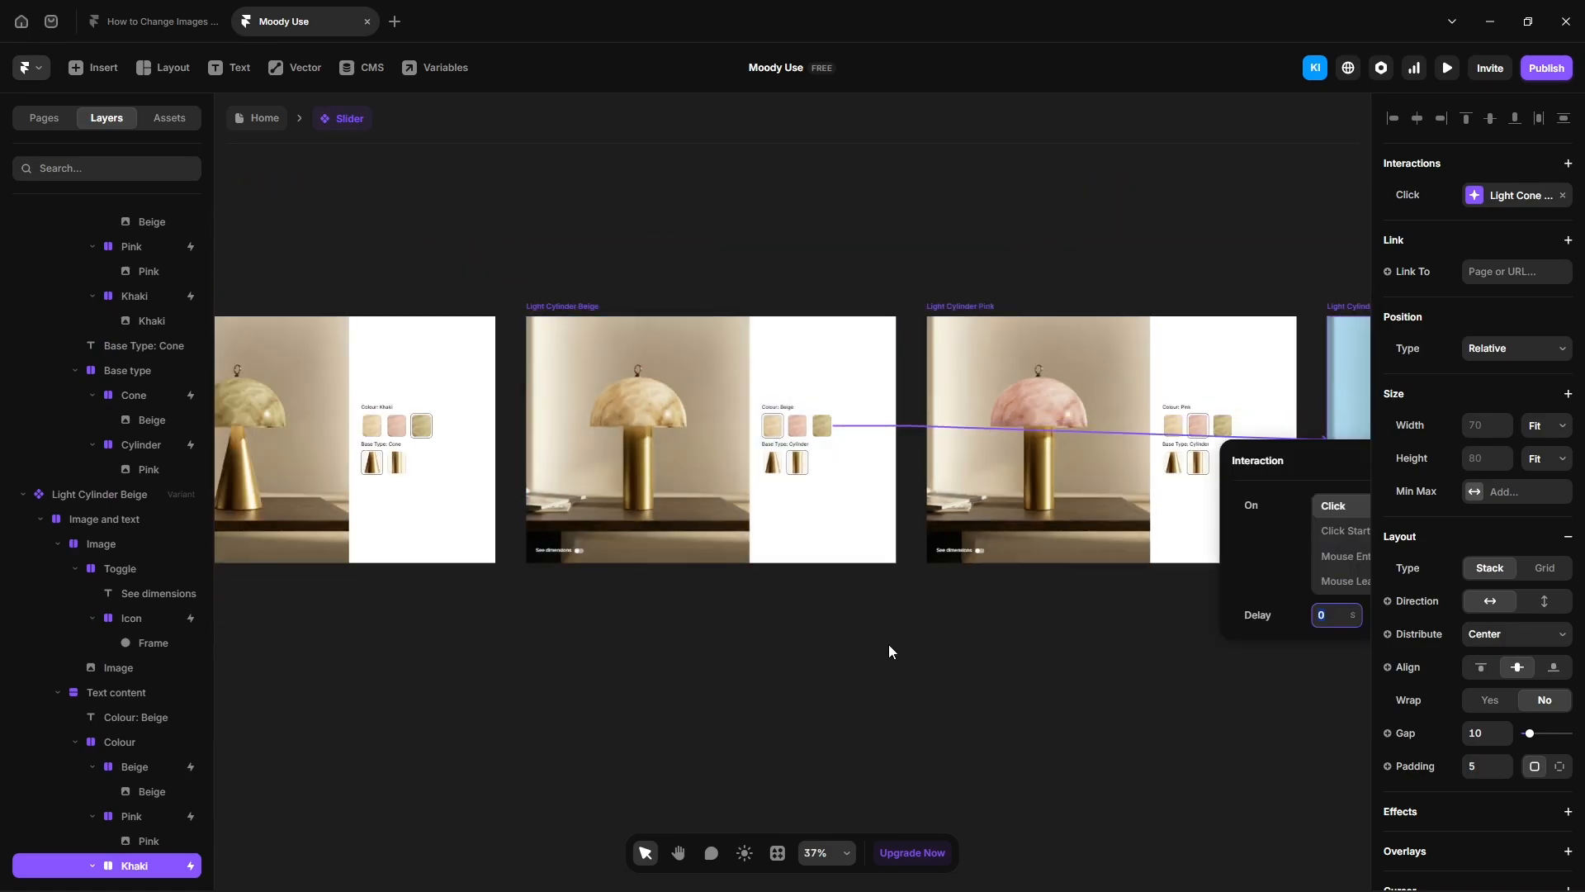
left_click(888, 644)
Step: Check which variant the Cone swatch's click transition in Light Cylinder Beige targets
scroll(751, 486, "up", 5)
scroll(791, 517, "up", 1)
left_click(794, 494)
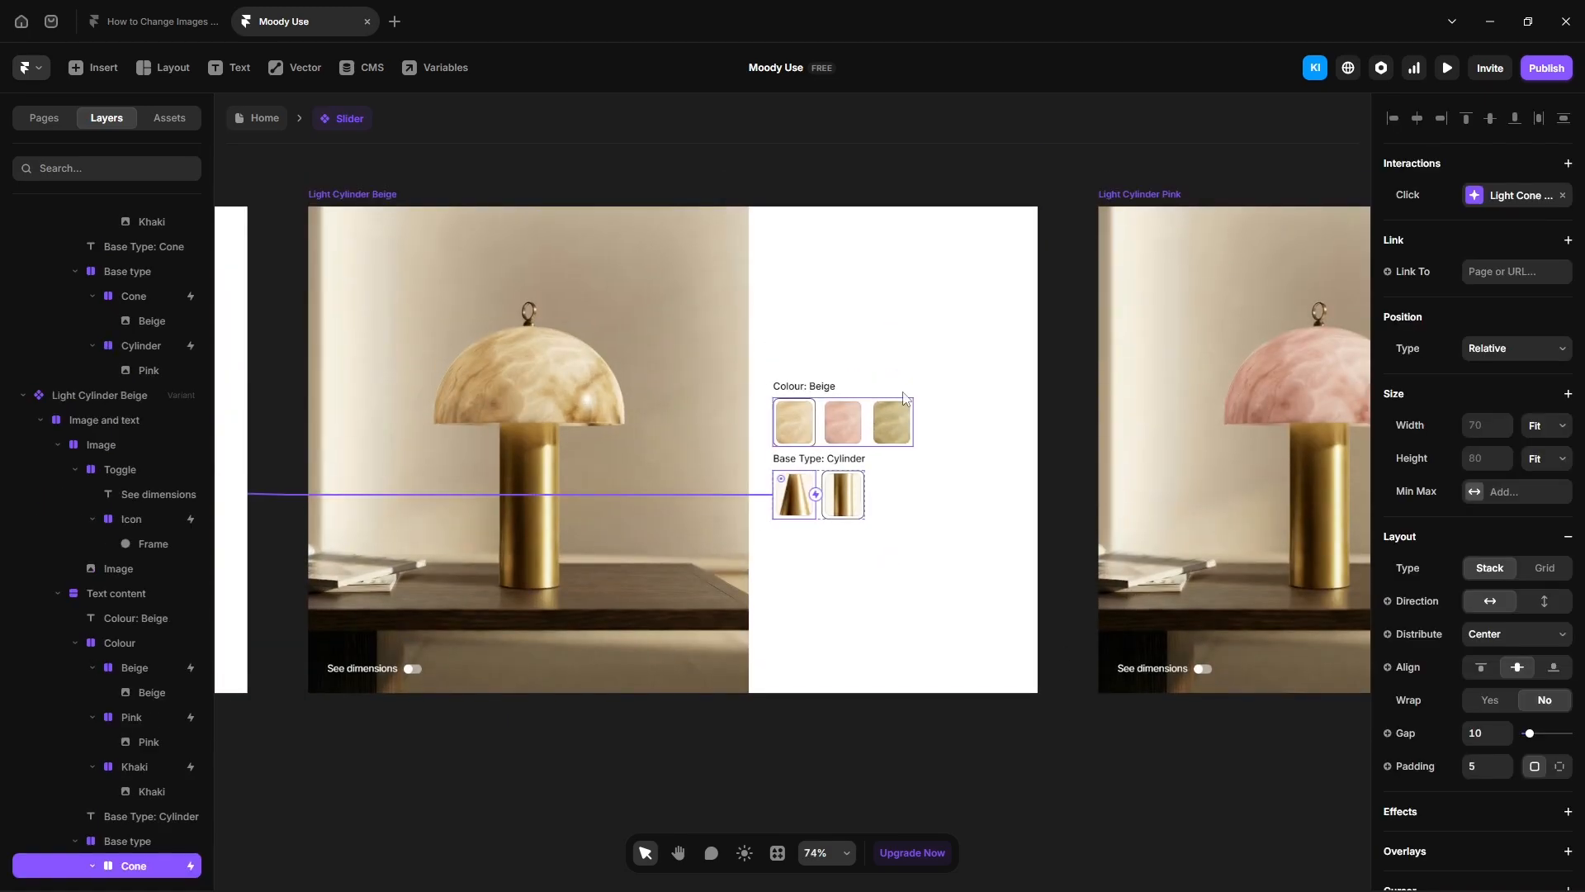
left_click(1471, 197)
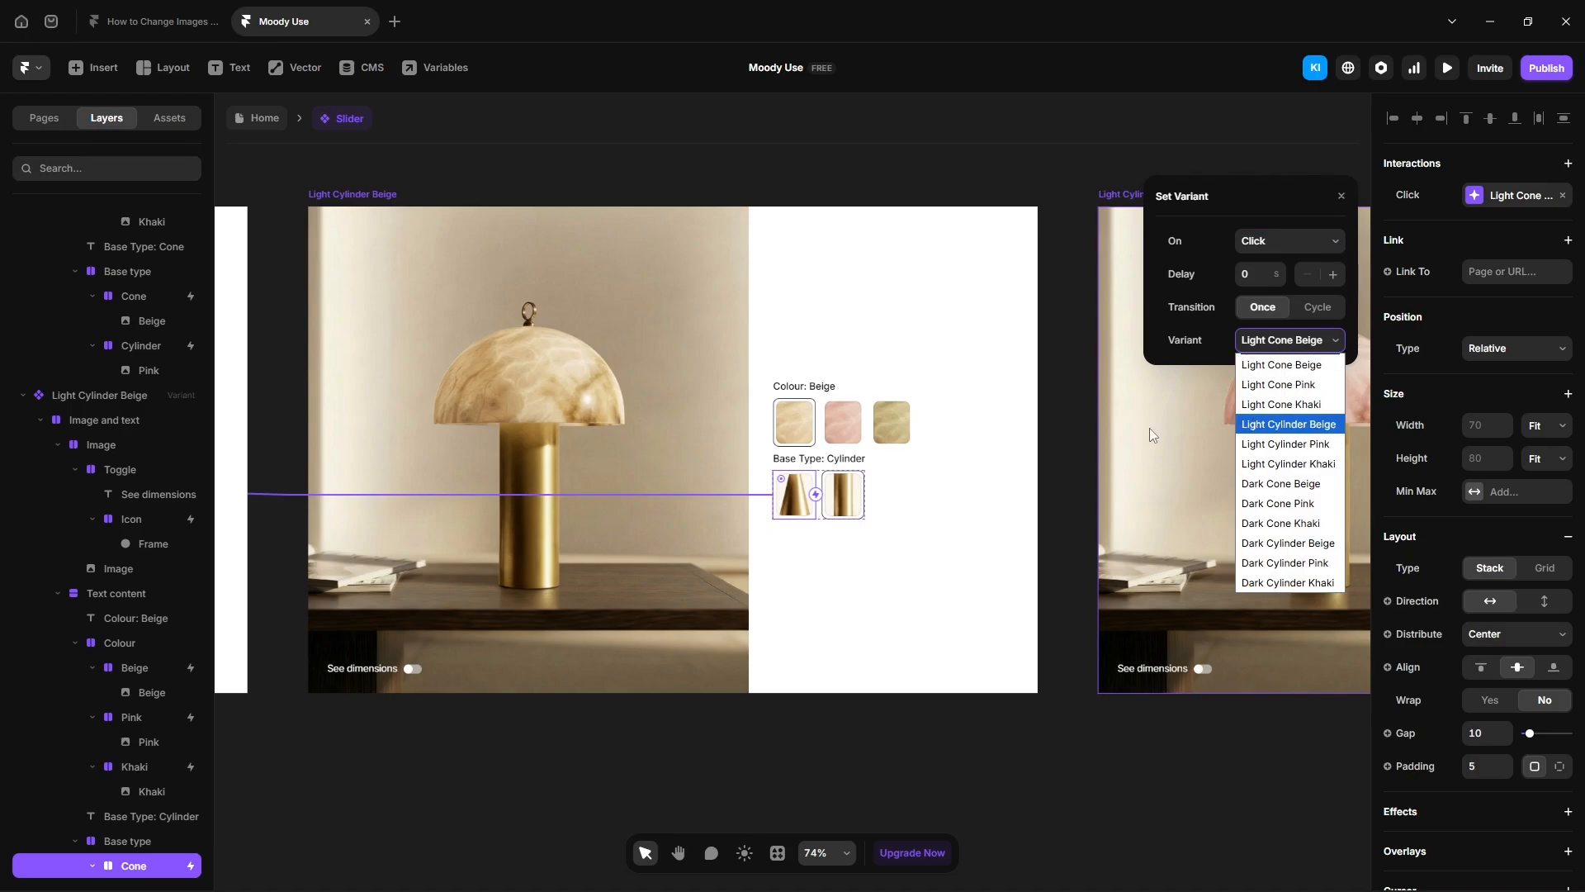
left_click(891, 760)
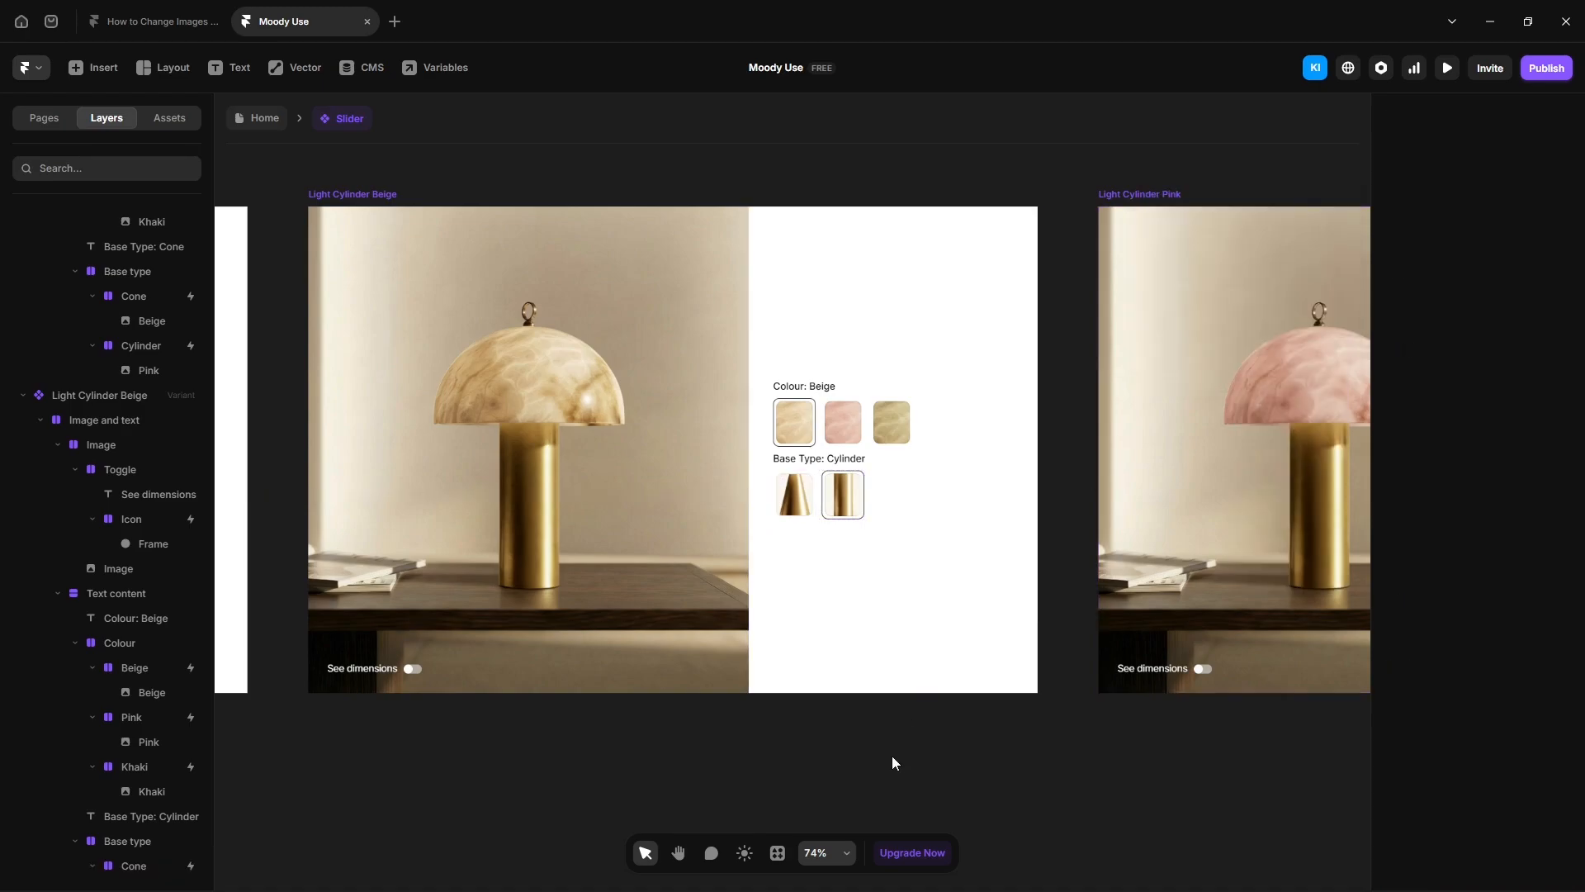
Step: Link the Cylinder swatch in Light Cylinder Beige back to its own variant on click
left_click(852, 524)
left_click_drag(865, 494, 850, 572)
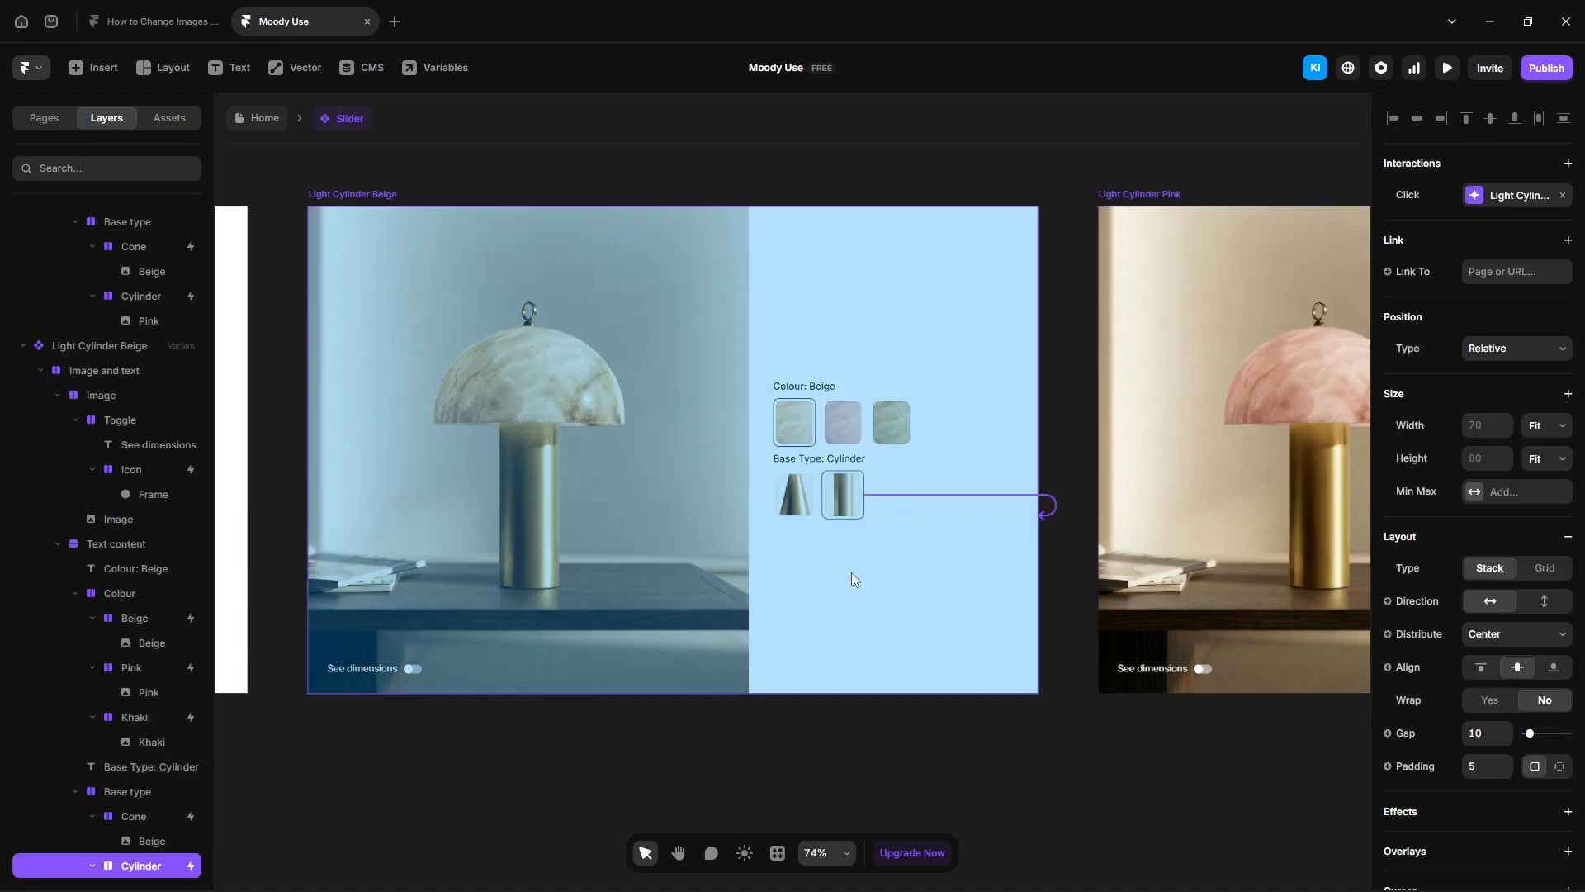
left_click(885, 776)
Step: Change the See dimensions toggle icon's click transition in Light Cylinder Pink to target Dark Cylinder Pink
key("h")
left_click_drag(1242, 810, 547, 782)
key("v")
left_click(570, 692)
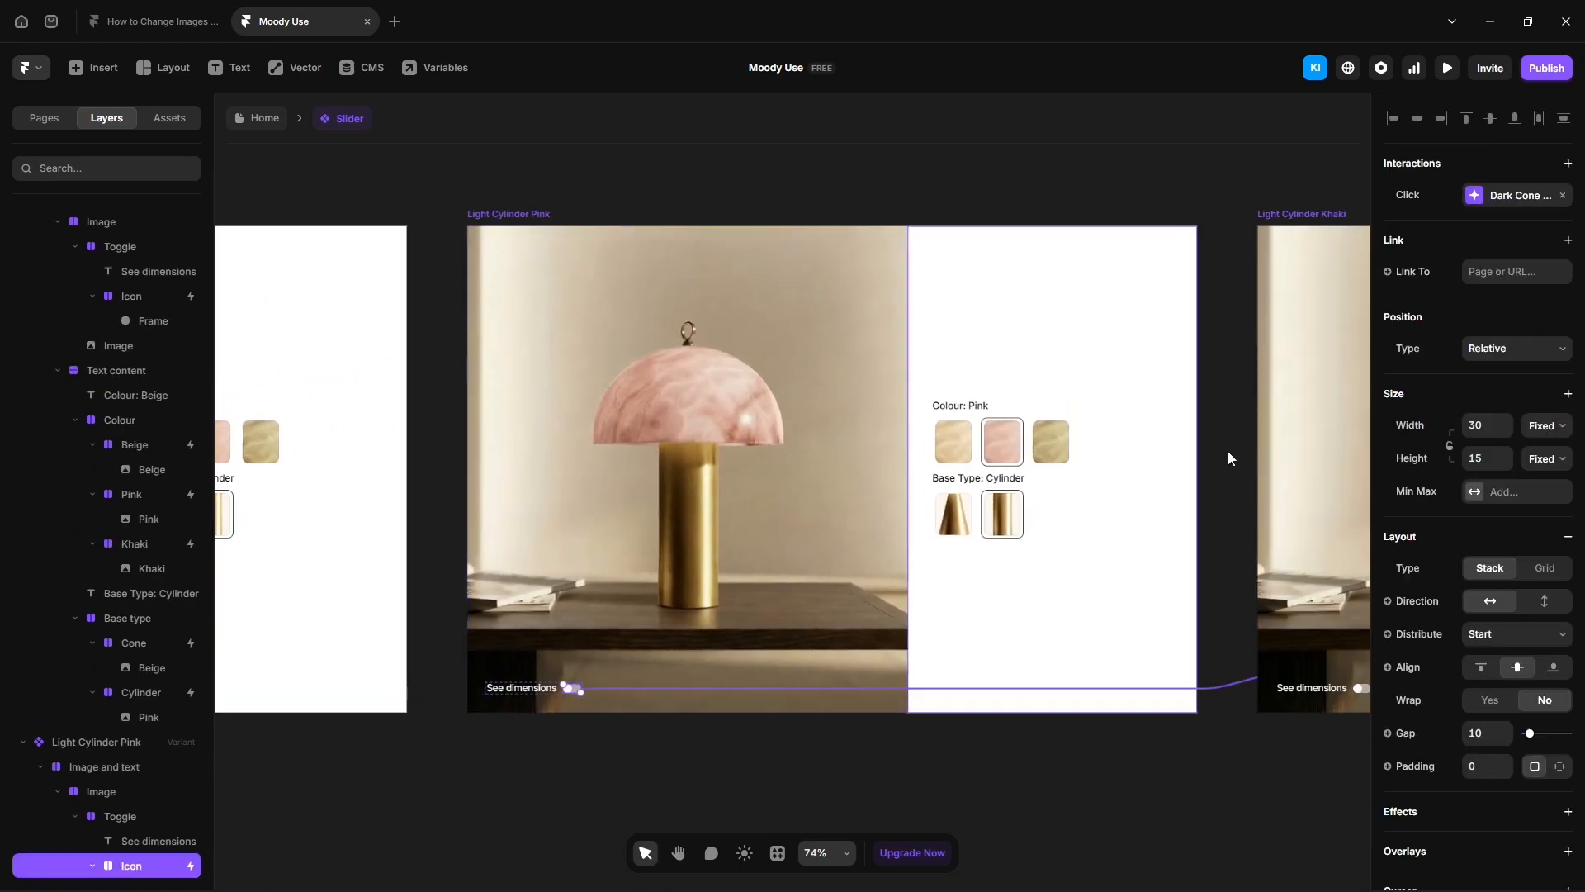
left_click(1516, 195)
left_click(1282, 342)
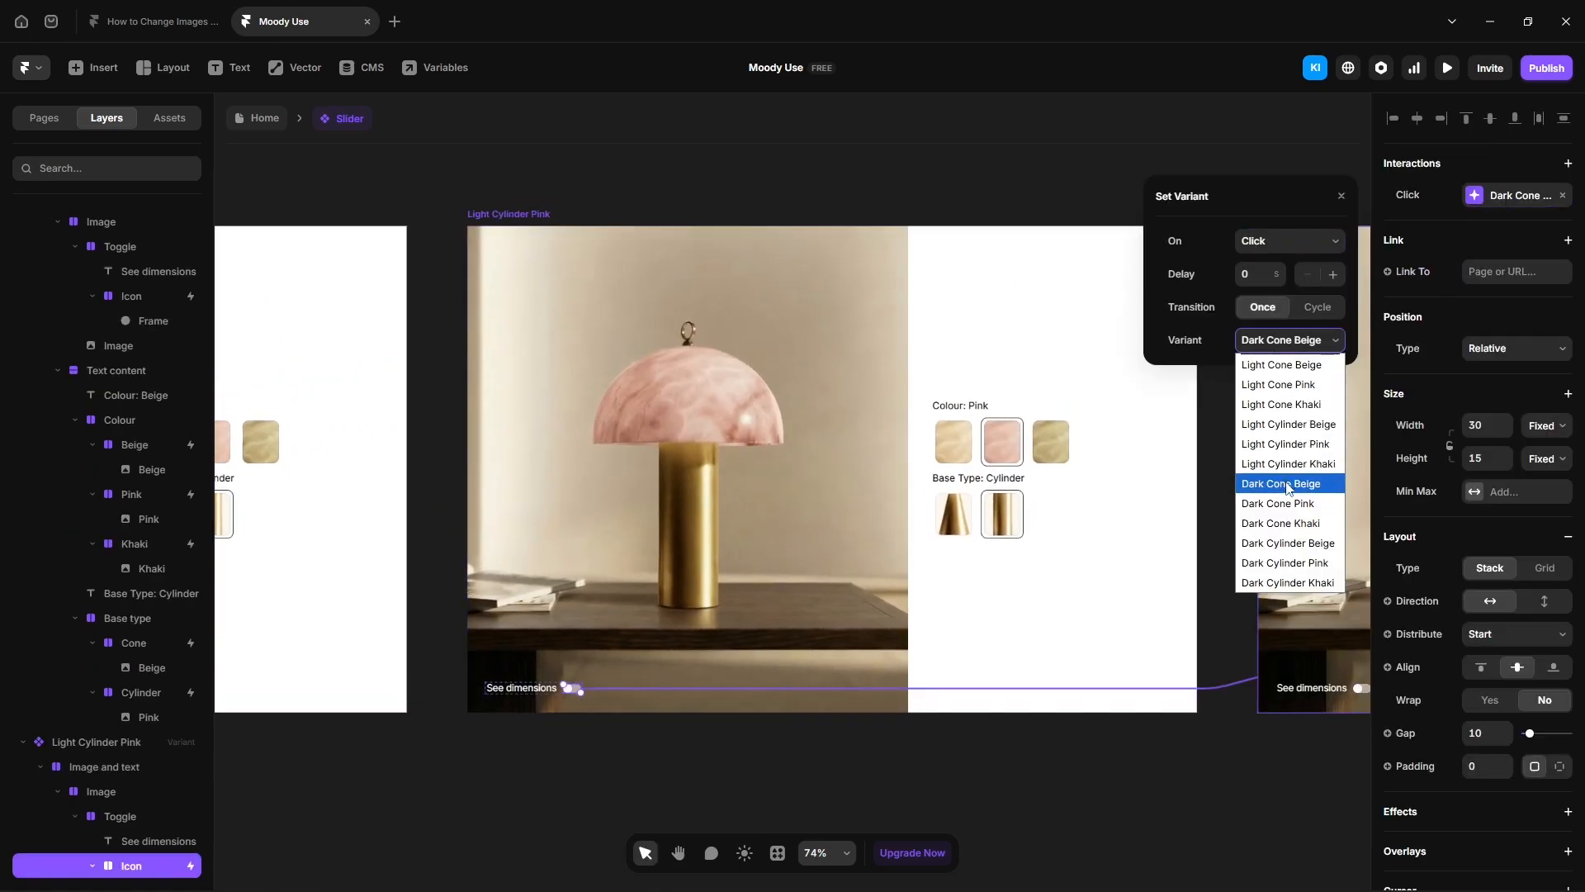
left_click(1288, 543)
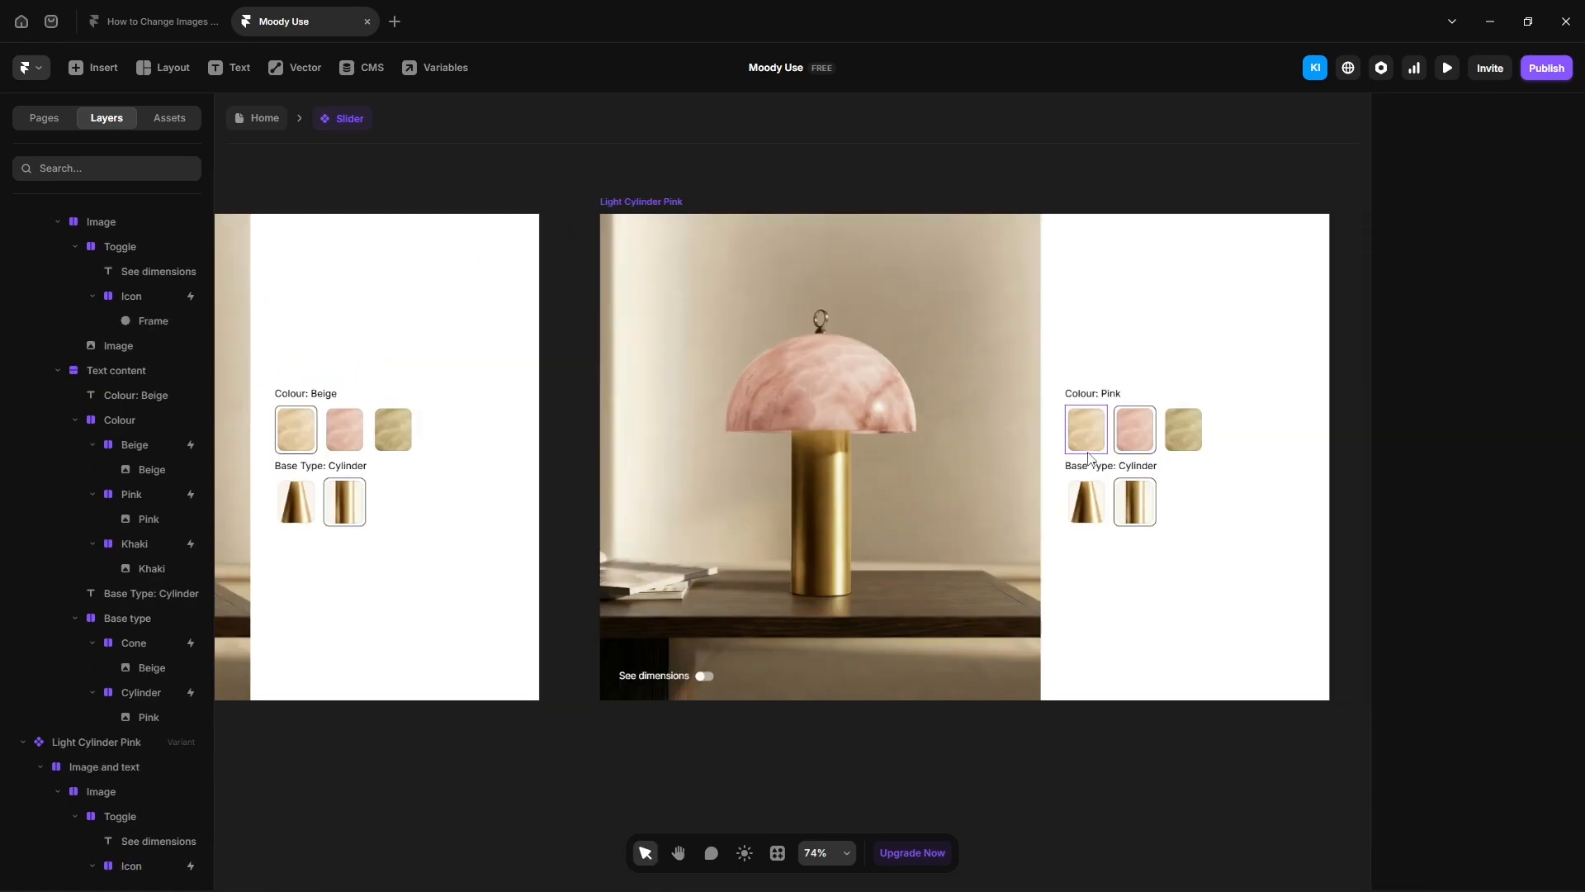
Step: In Light Cylinder Pink, link the Pink swatch back to its own variant and the Khaki swatch to Light Cylinder Khaki on click
left_click(1090, 429)
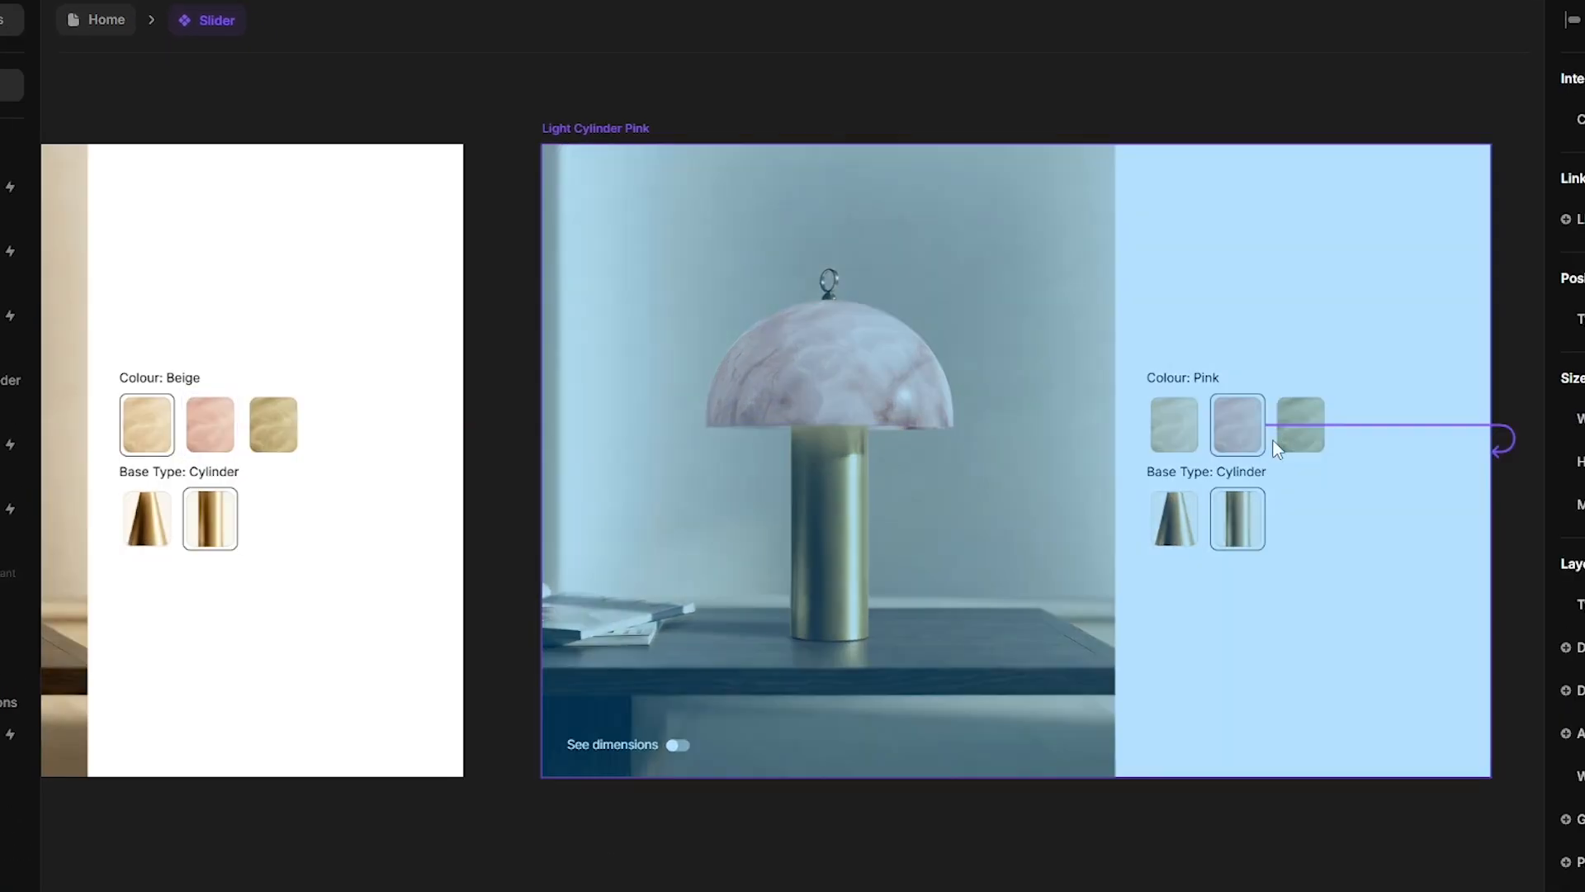
left_click_drag(1273, 442, 1266, 542)
scroll(895, 458, "right", 5)
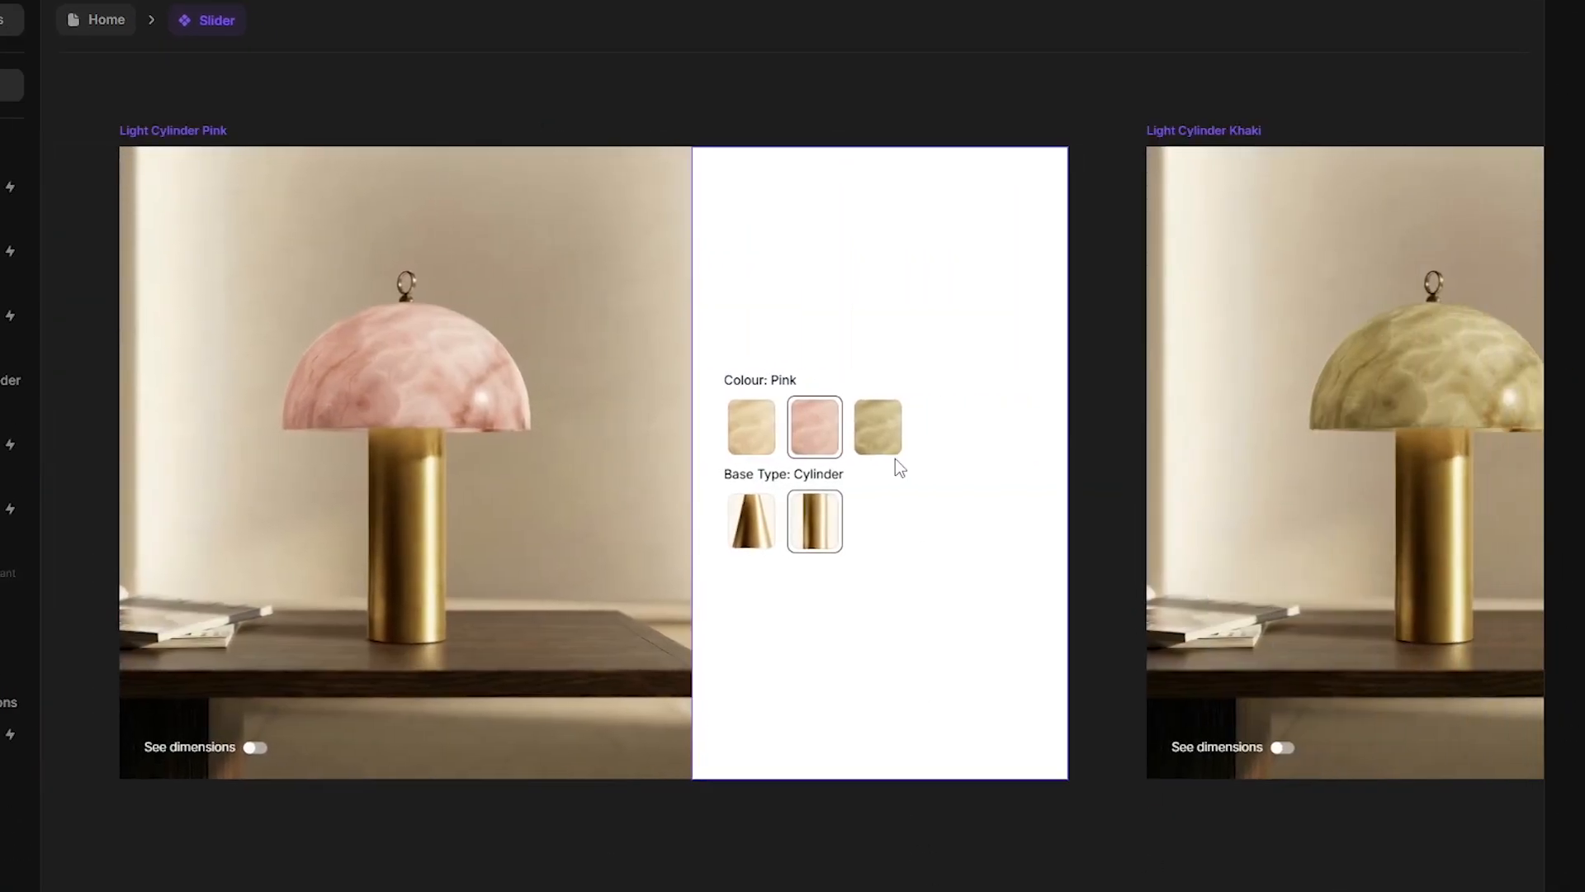
left_click(895, 459)
left_click_drag(906, 427, 1266, 470)
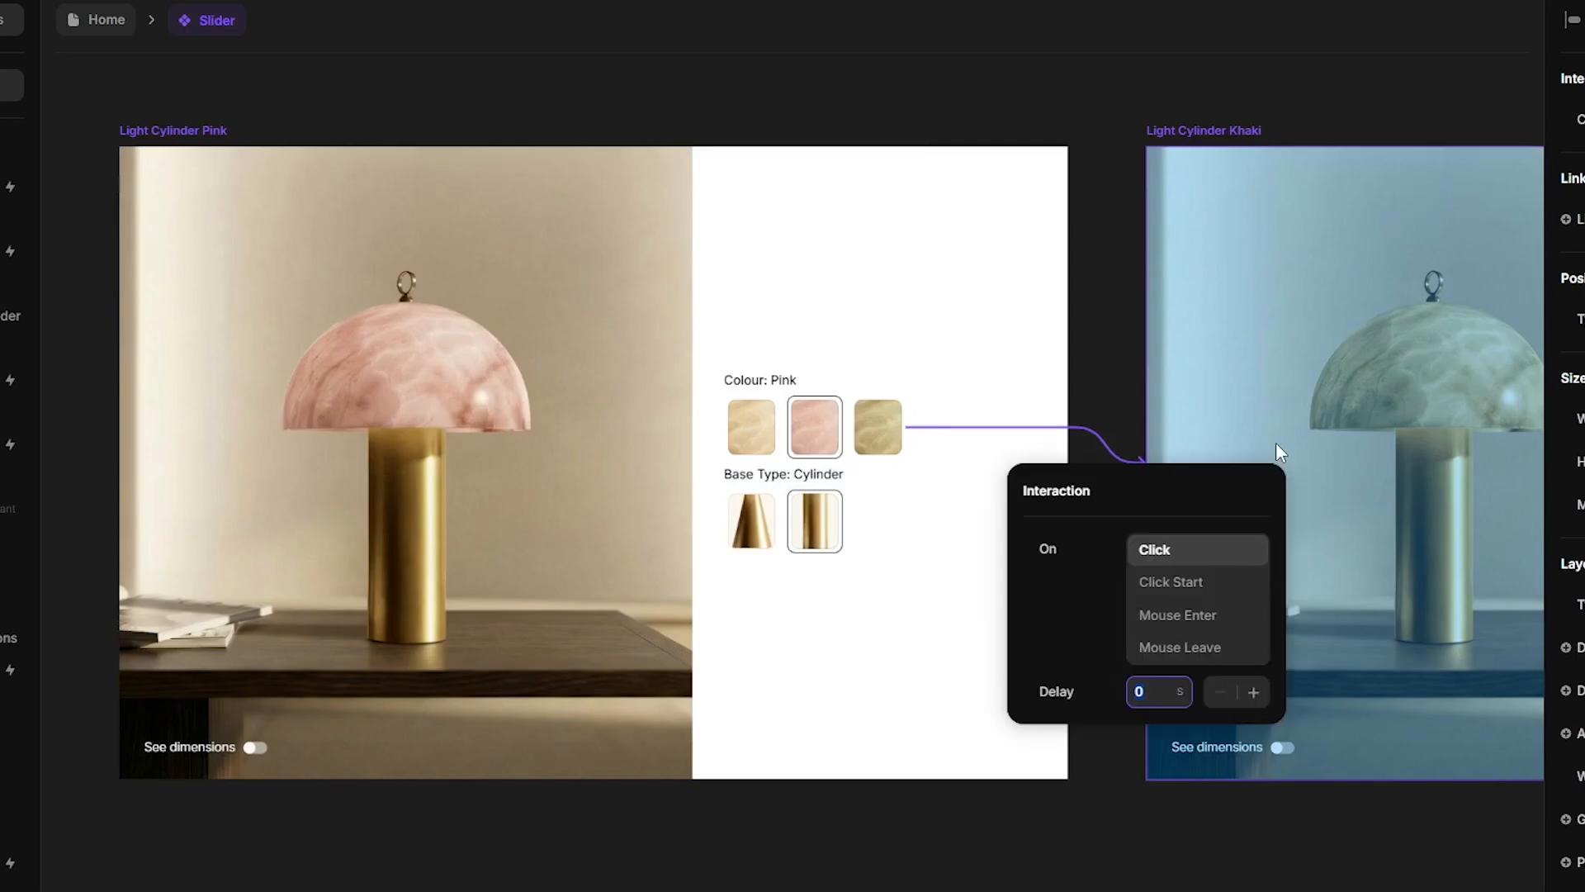
left_click(874, 860)
Step: Change the Cone swatch's click transition in Light Cylinder Pink to target Light Cone Pink
left_click(758, 582)
left_click(751, 541)
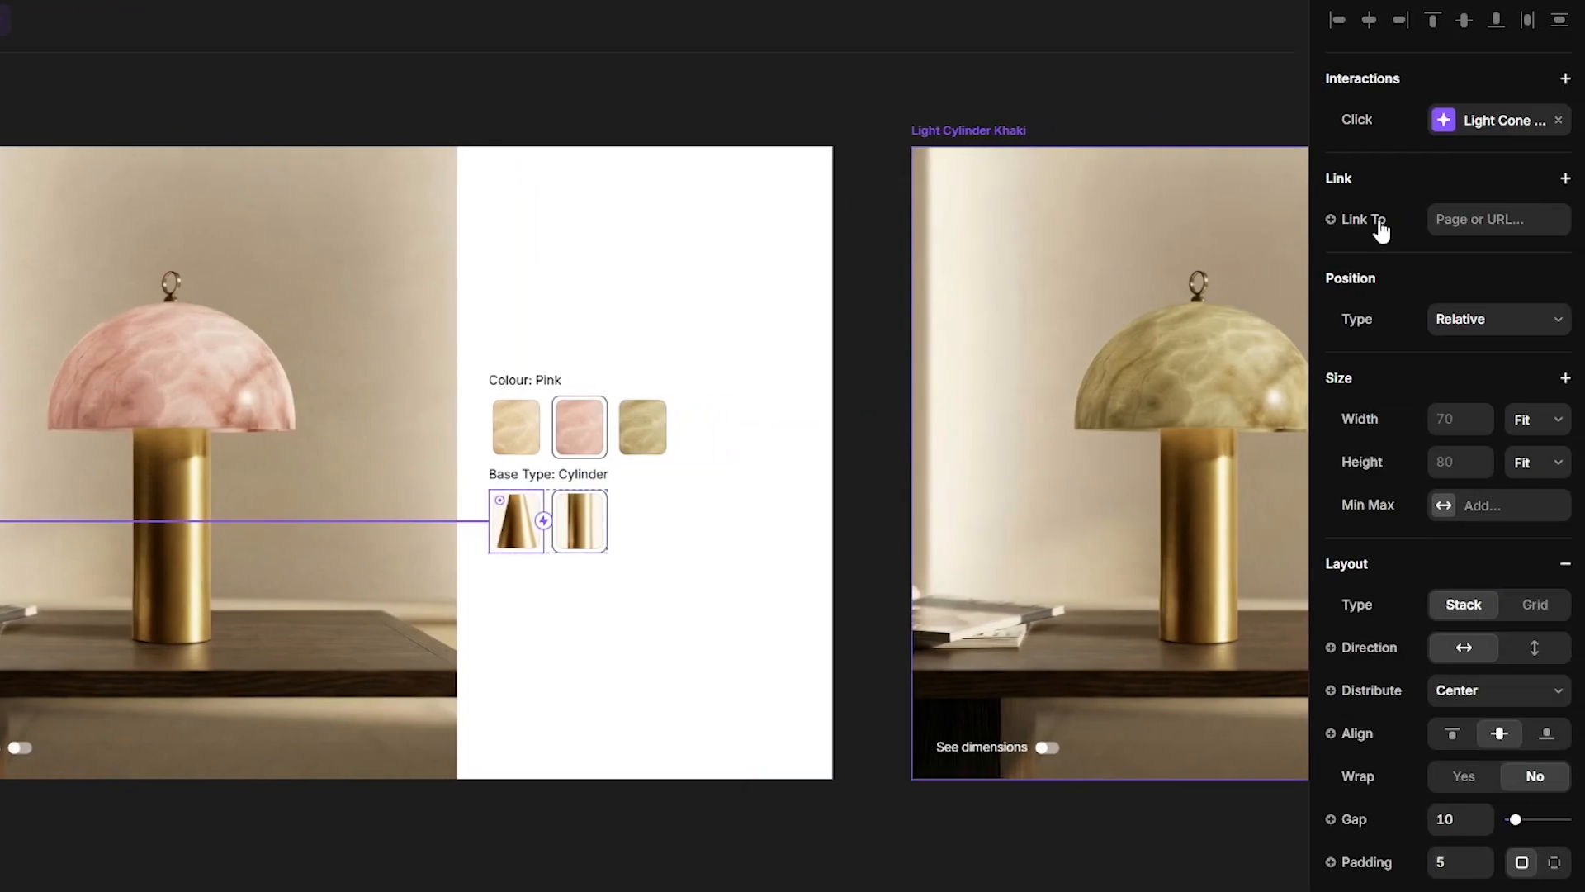
left_click(1461, 124)
left_click(1238, 307)
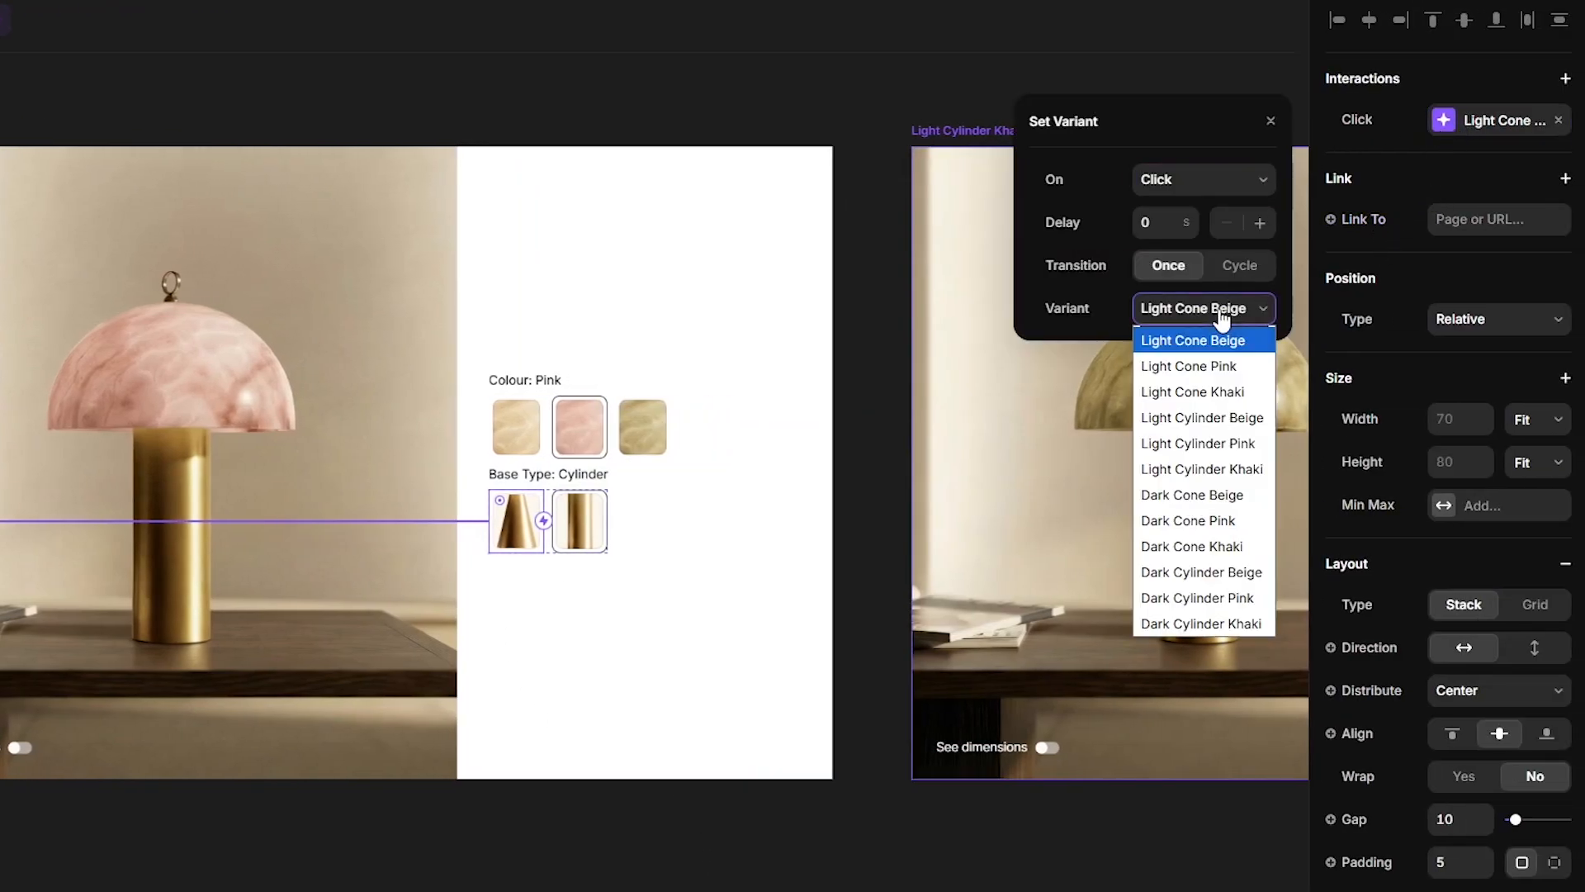
left_click(1212, 364)
Step: Link the Cylinder swatch in Light Cylinder Pink back to its own variant on click
left_click(575, 550)
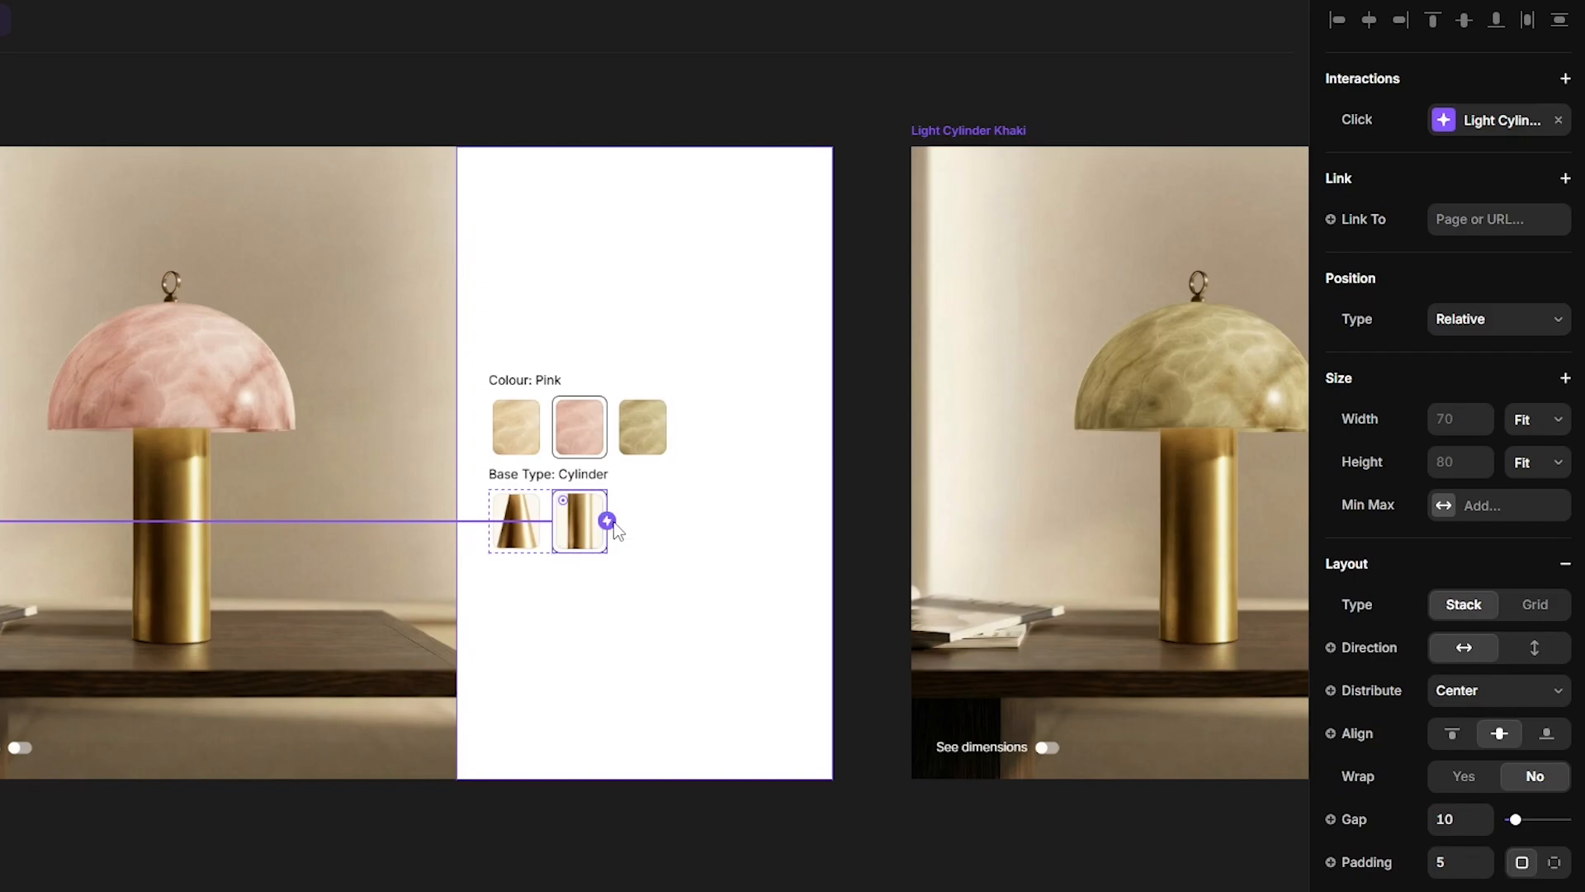
left_click_drag(608, 520, 594, 615)
left_click(773, 879)
Step: Change the Beige swatch's click transition in Light Cylinder Khaki to target Light Cylinder Beige
left_click_drag(1115, 873, 299, 840)
left_click(762, 428)
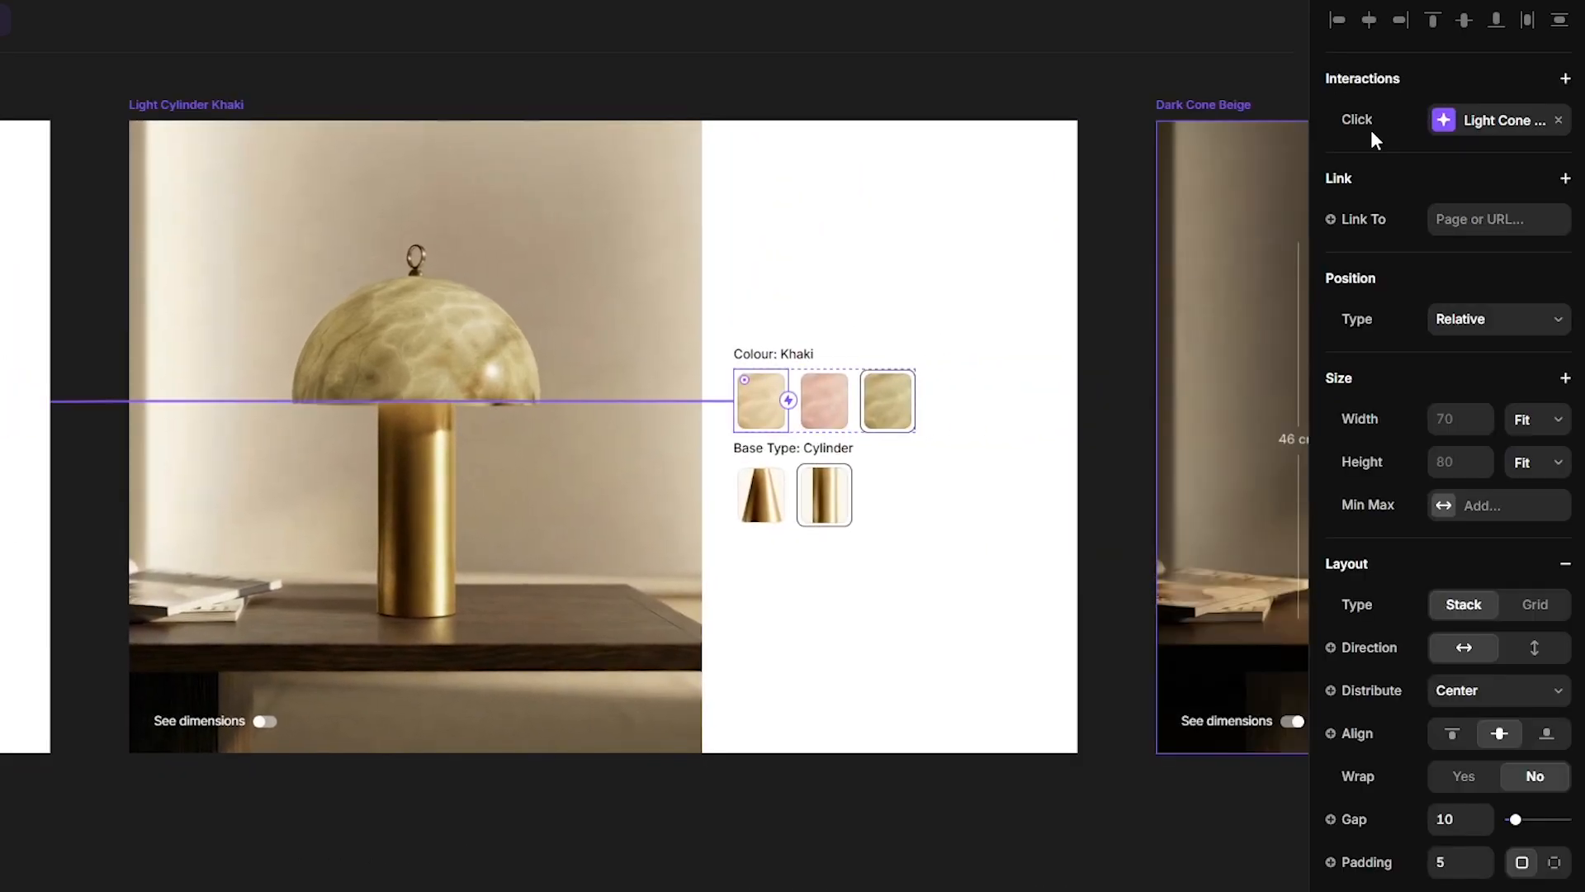
left_click(1483, 128)
left_click(1189, 314)
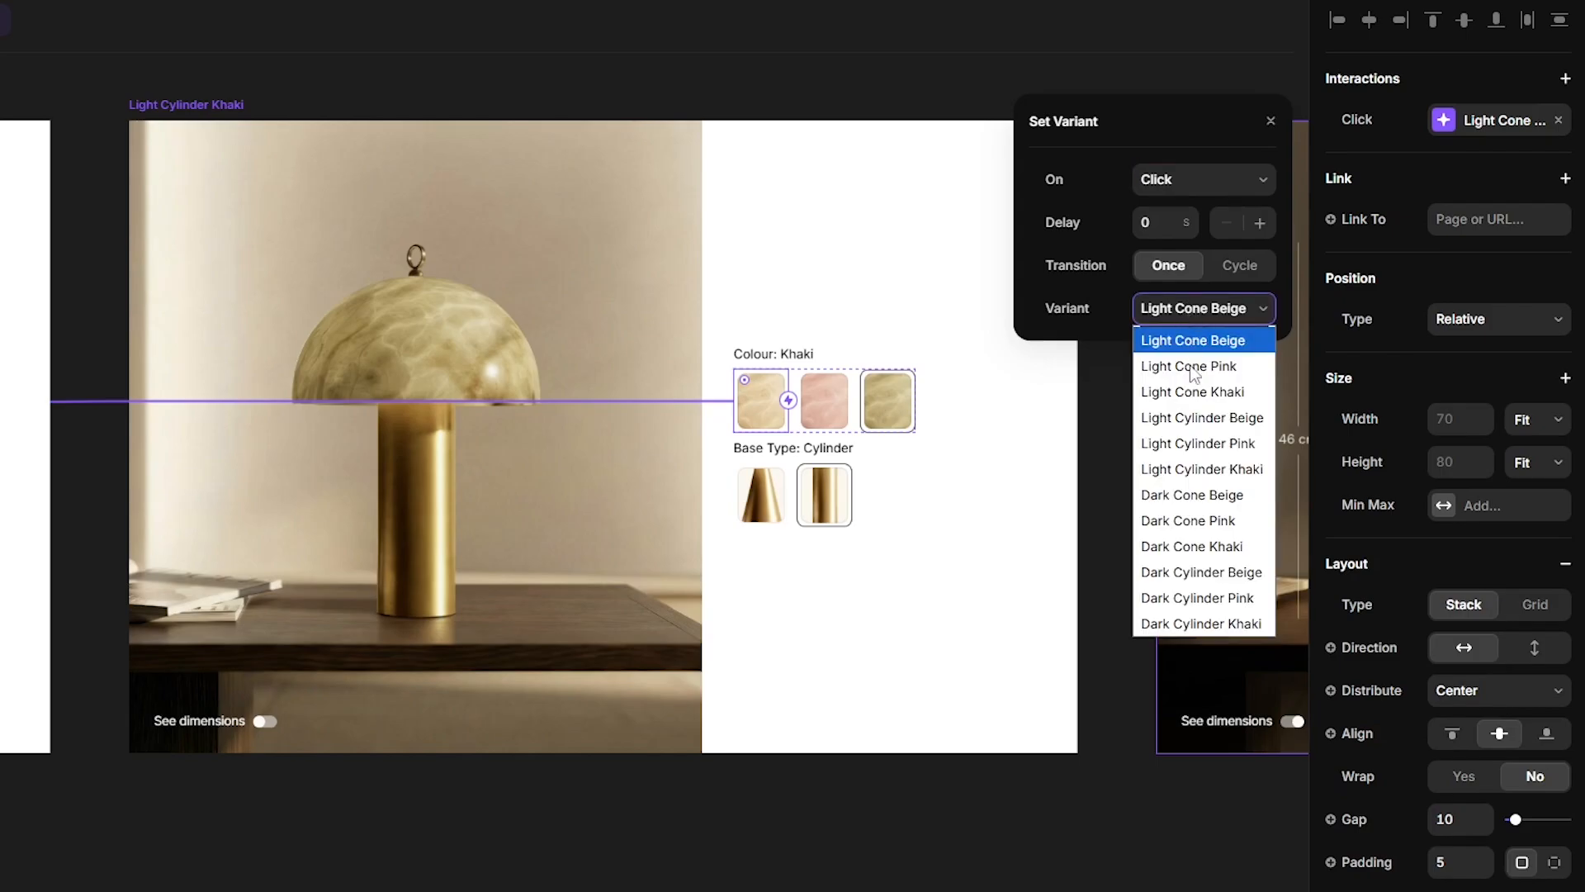
left_click(1189, 414)
Step: Change the Pink swatch's click transition in Light Cylinder Khaki to target Light Cylinder Pink
left_click(1441, 136)
left_click(1201, 309)
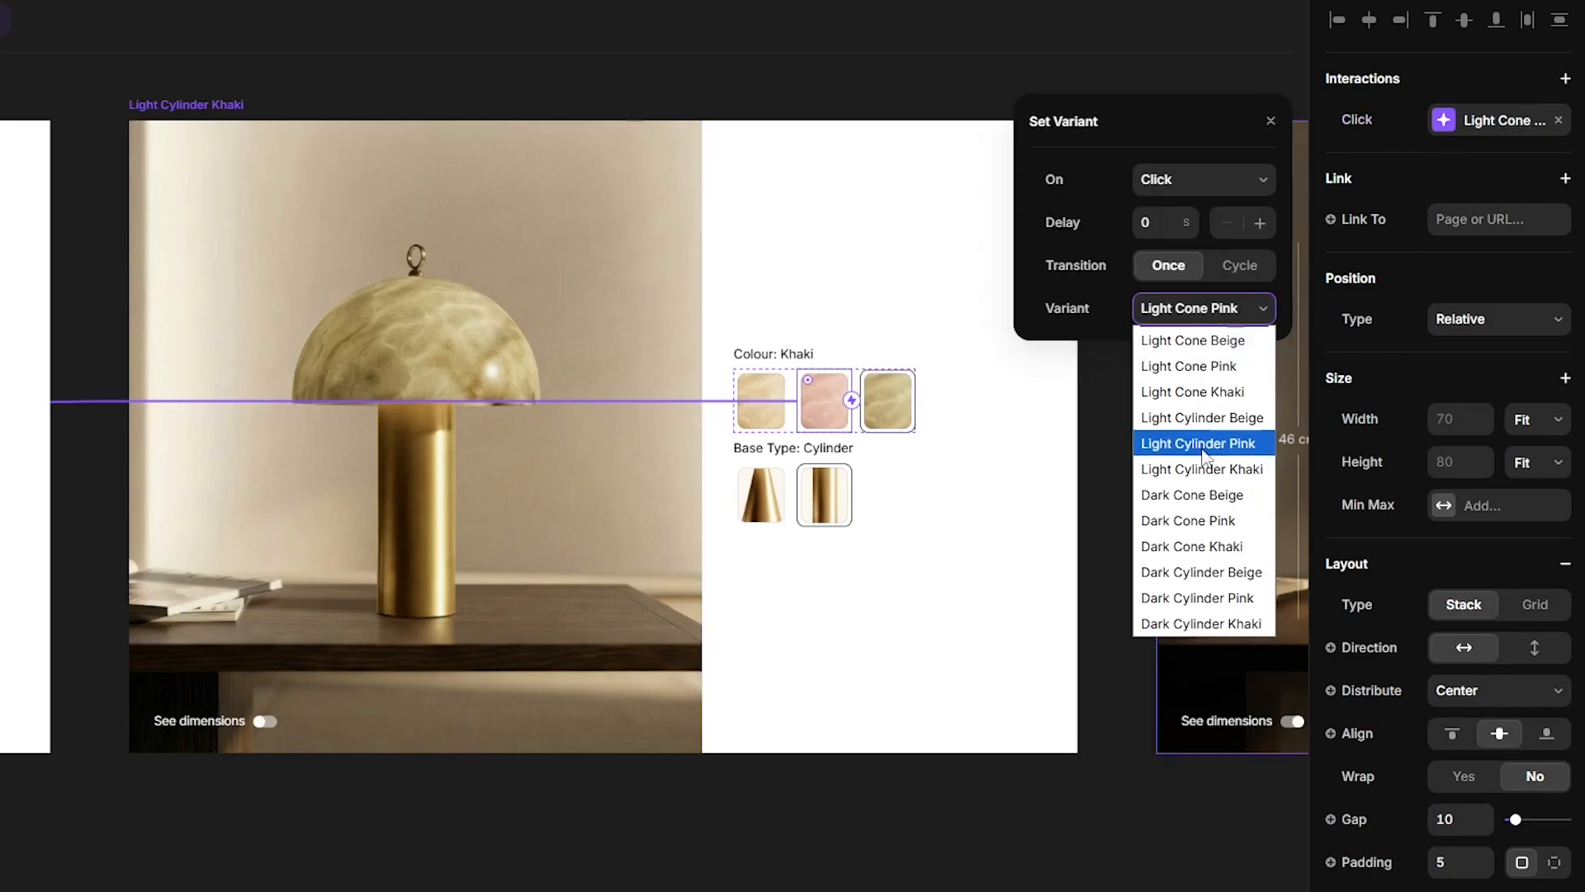
left_click(1185, 448)
Step: Link the Khaki swatch in Light Cylinder Khaki back to its own variant on click
left_click(884, 431)
left_click_drag(915, 401, 898, 549)
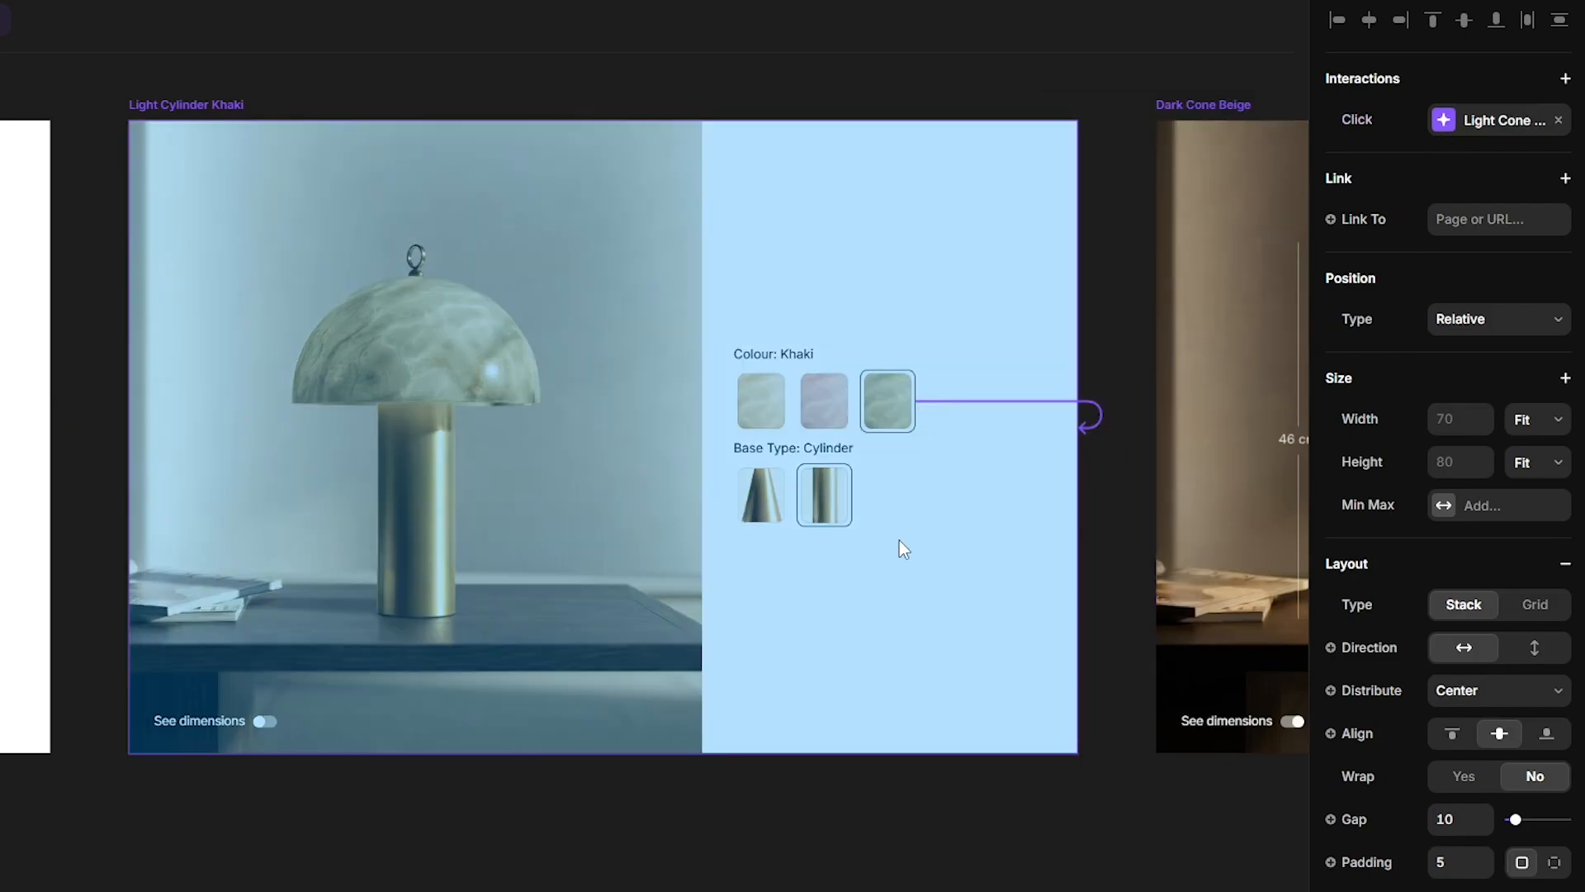
left_click(759, 820)
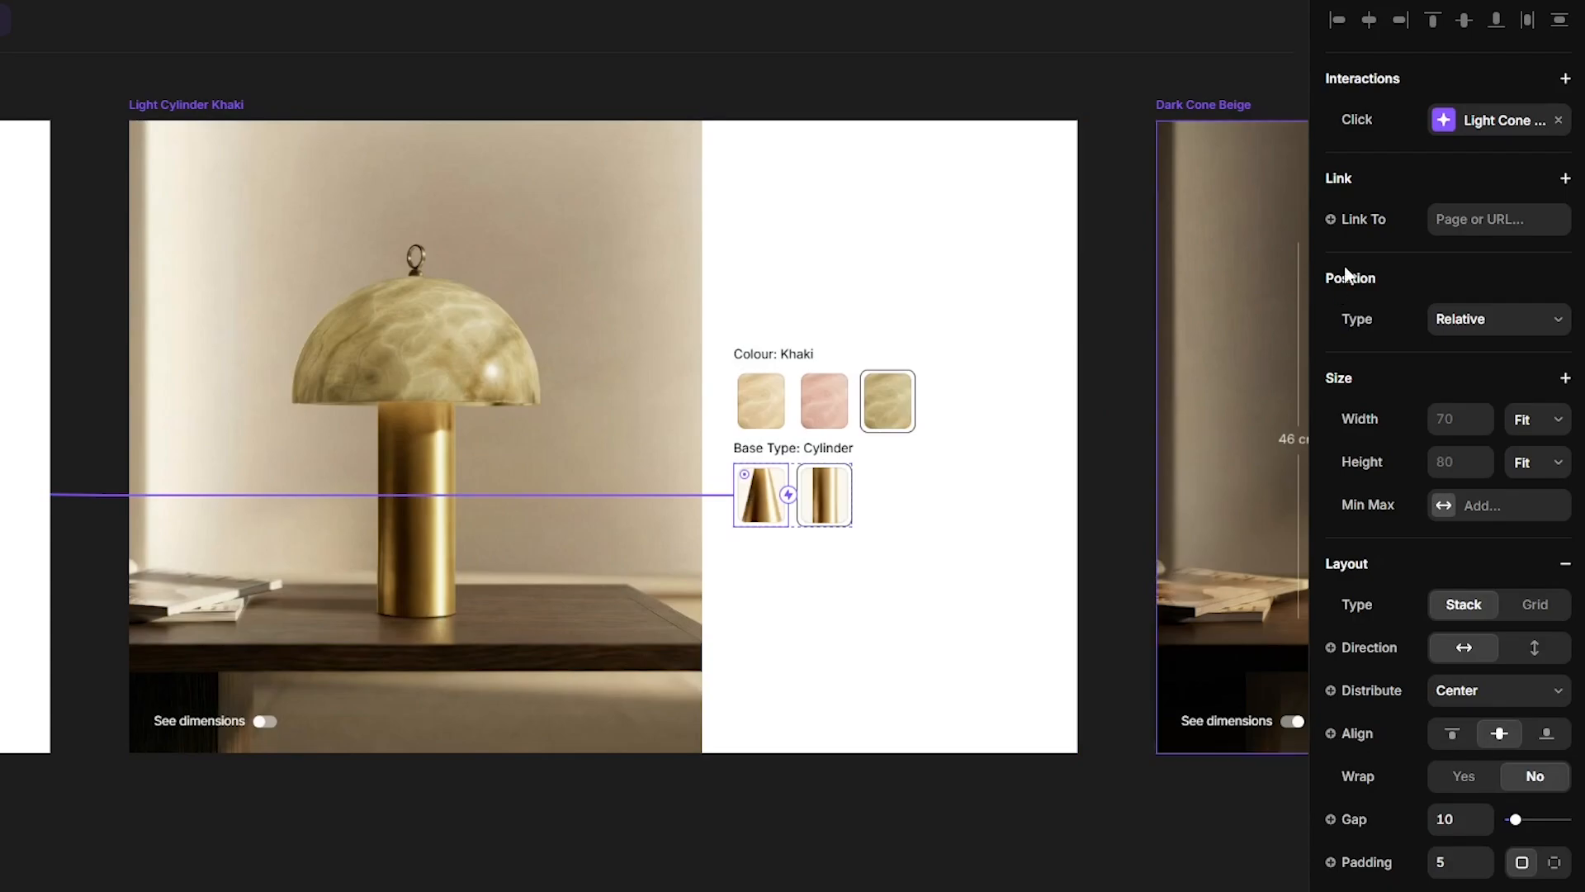
Step: Change the Cone swatch's click transition in Light Cylinder Khaki to target Light Cone Khaki
left_click(1477, 124)
left_click(1202, 308)
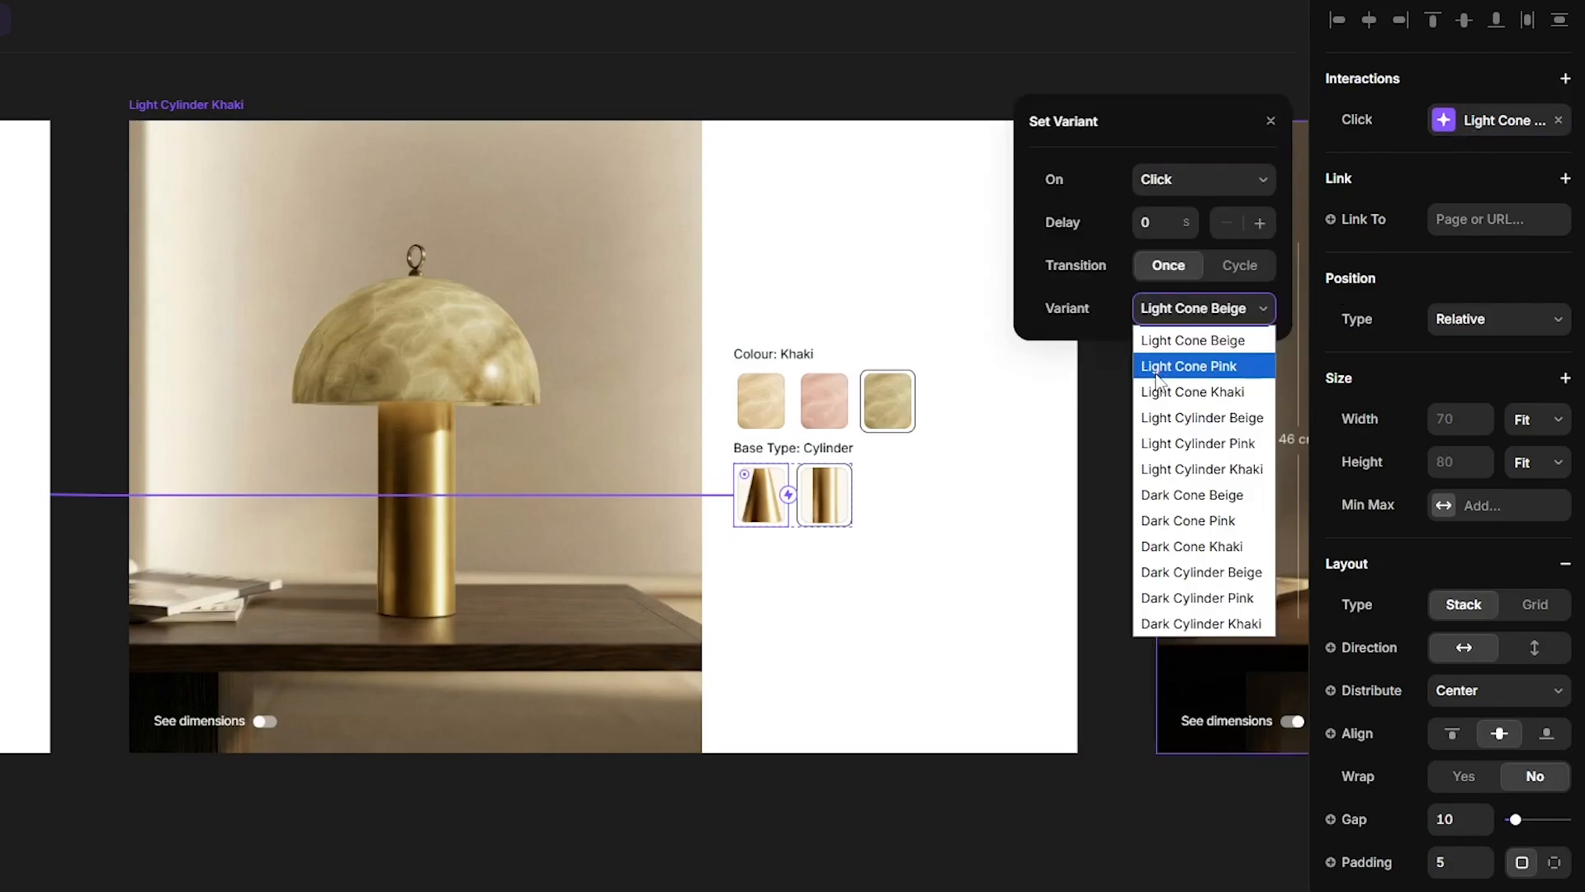
left_click(1180, 464)
Step: Link the Cylinder swatch in Light Cylinder Khaki back to its own variant on click
left_click(850, 516)
left_click_drag(852, 495, 869, 611)
left_click(1108, 815)
Step: Change the dimensions toggle's click transition in Dark Cone Beige to target Light Cone Beige
left_click_drag(1108, 815, 196, 846)
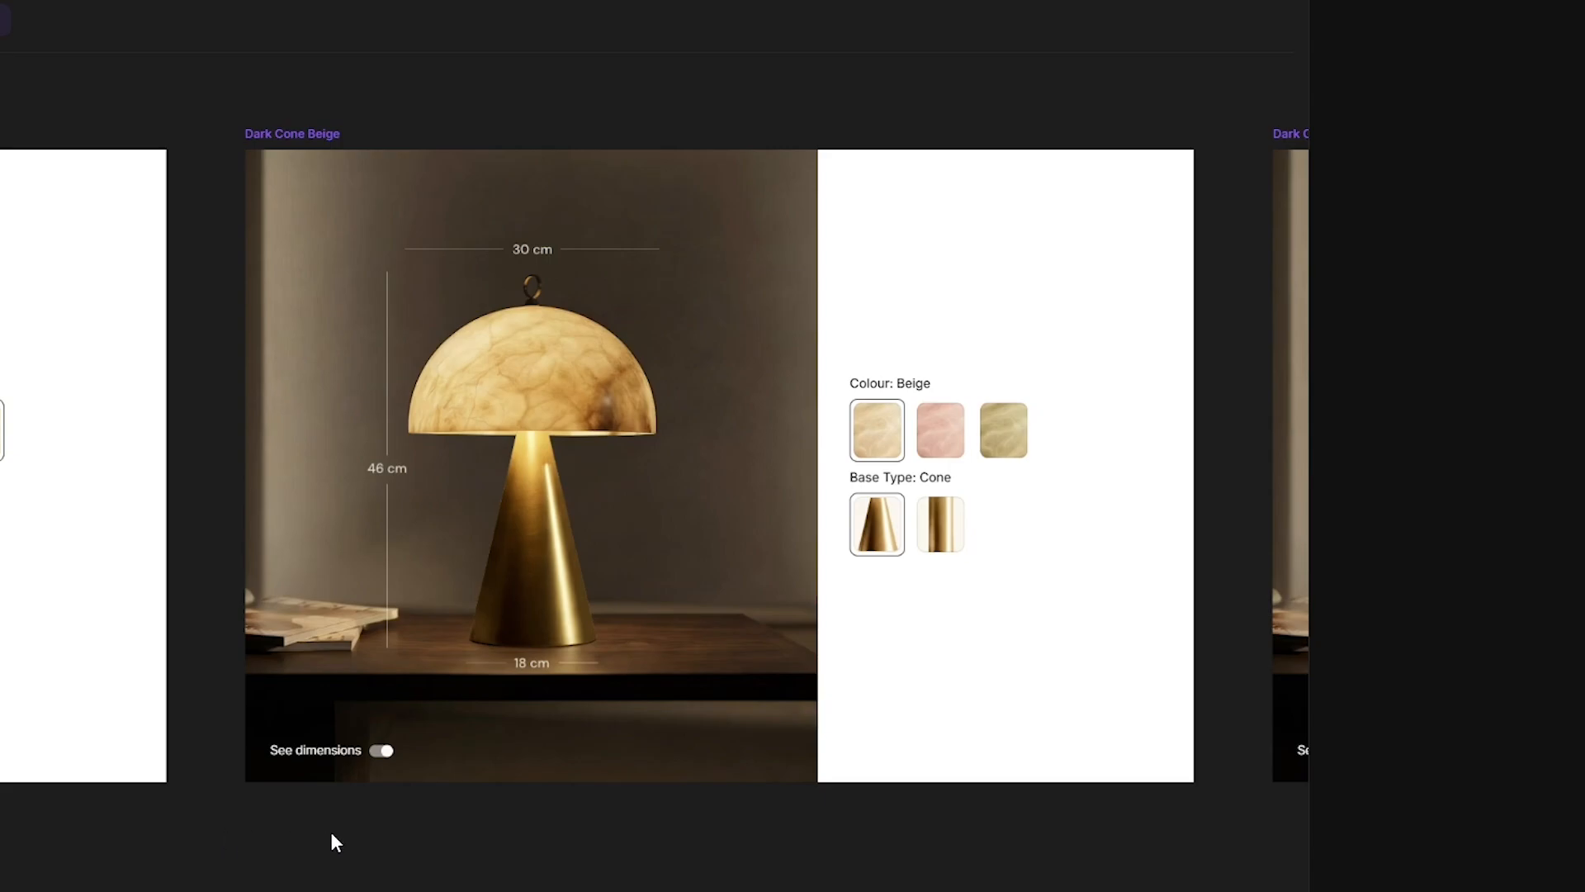
scroll(378, 756, "up", 4)
left_click(383, 754)
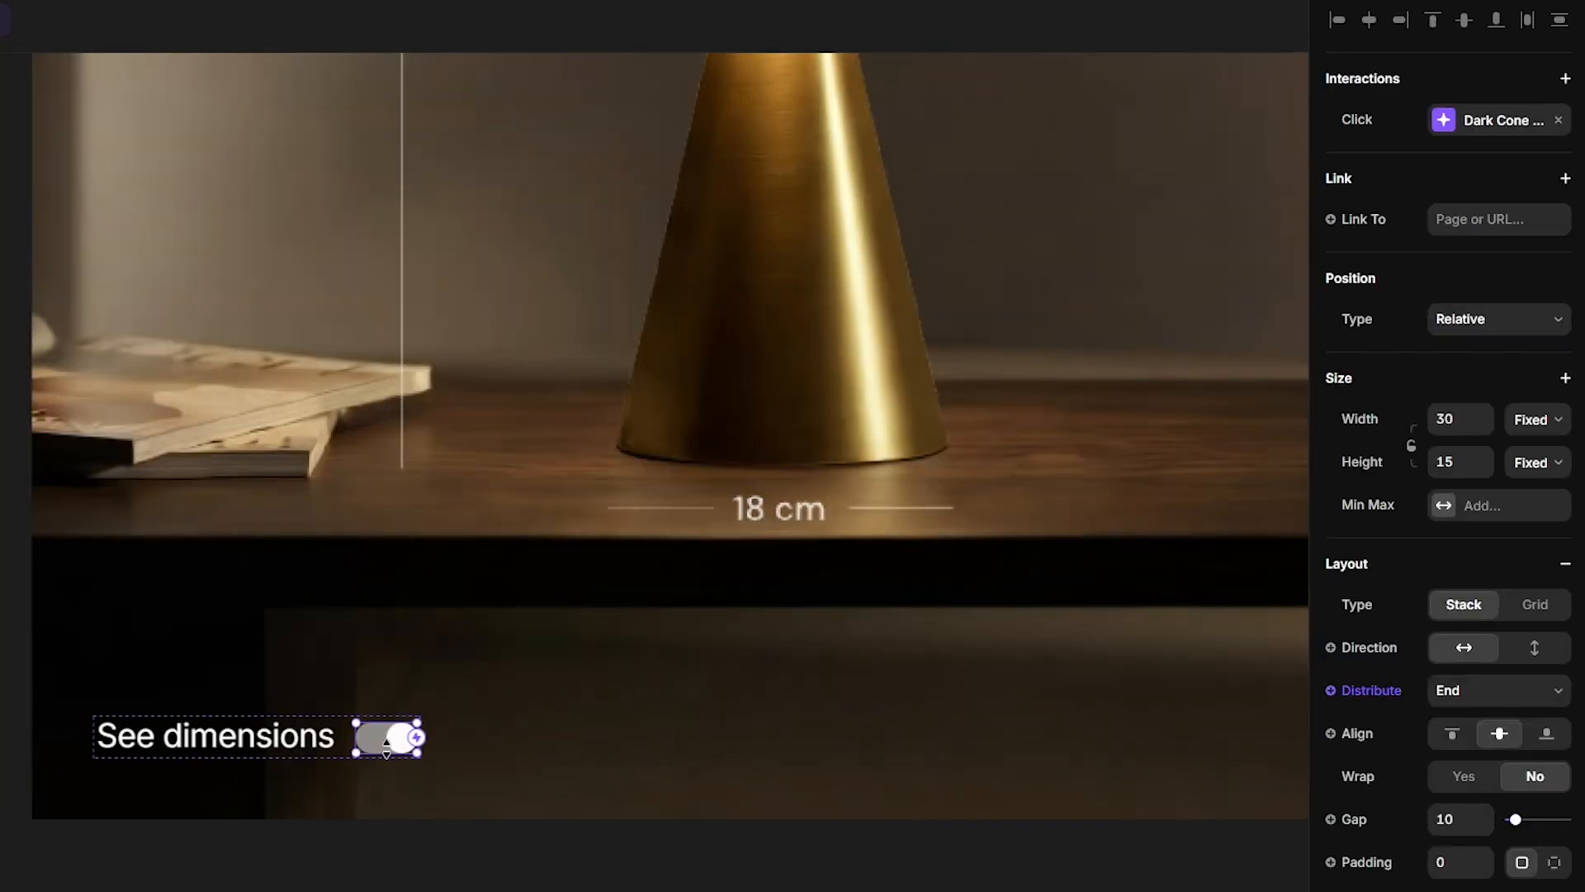
left_click(1472, 128)
left_click(1186, 314)
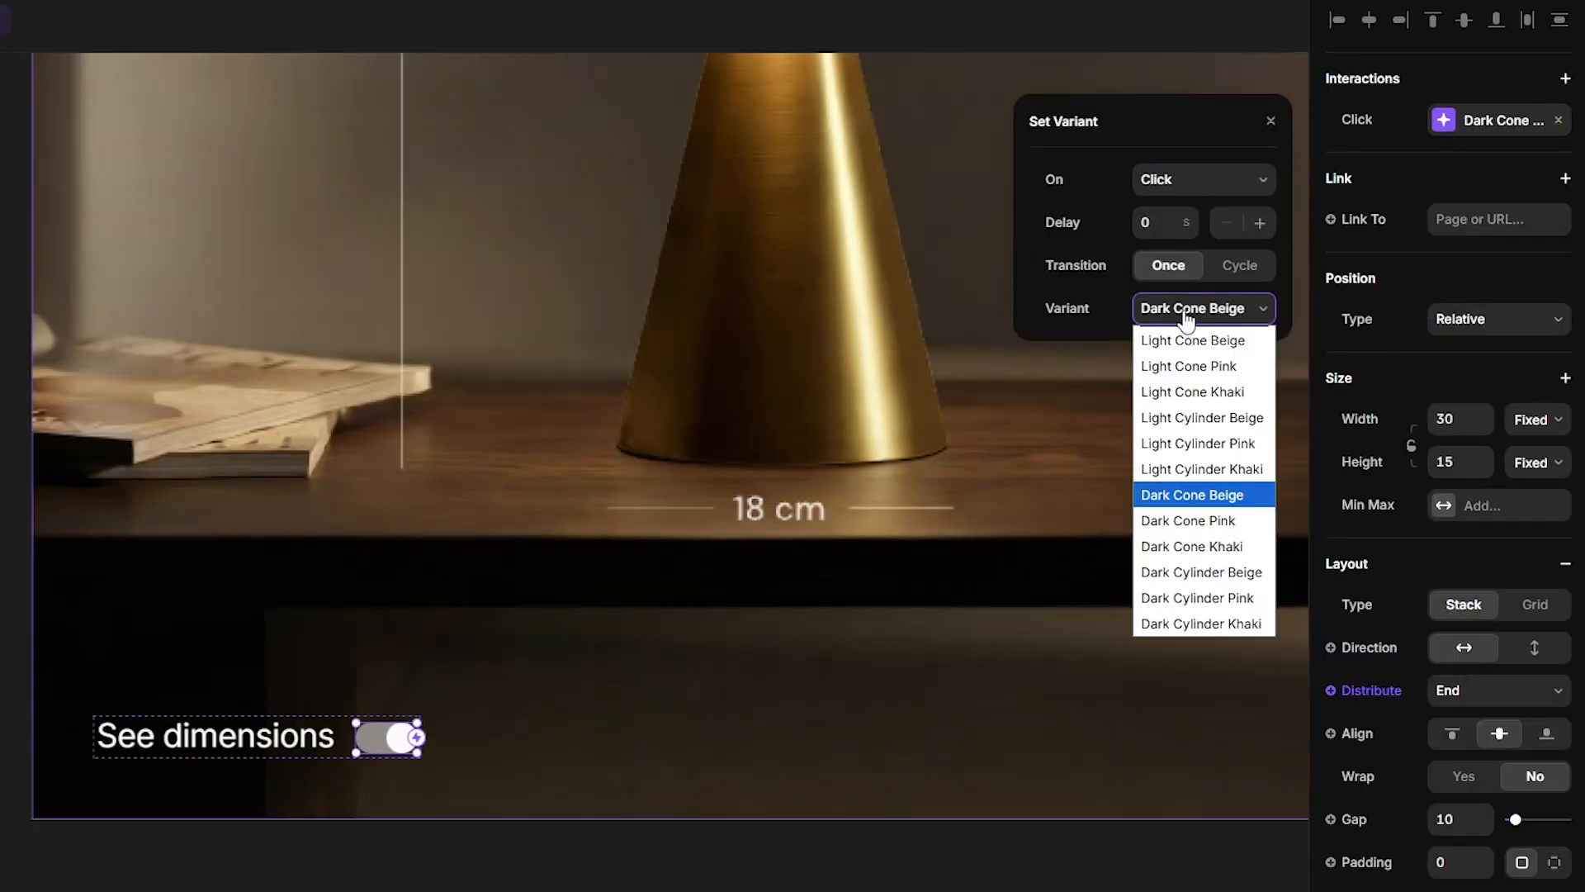
left_click(1178, 344)
key("Escape")
scroll(655, 470, "down", 4)
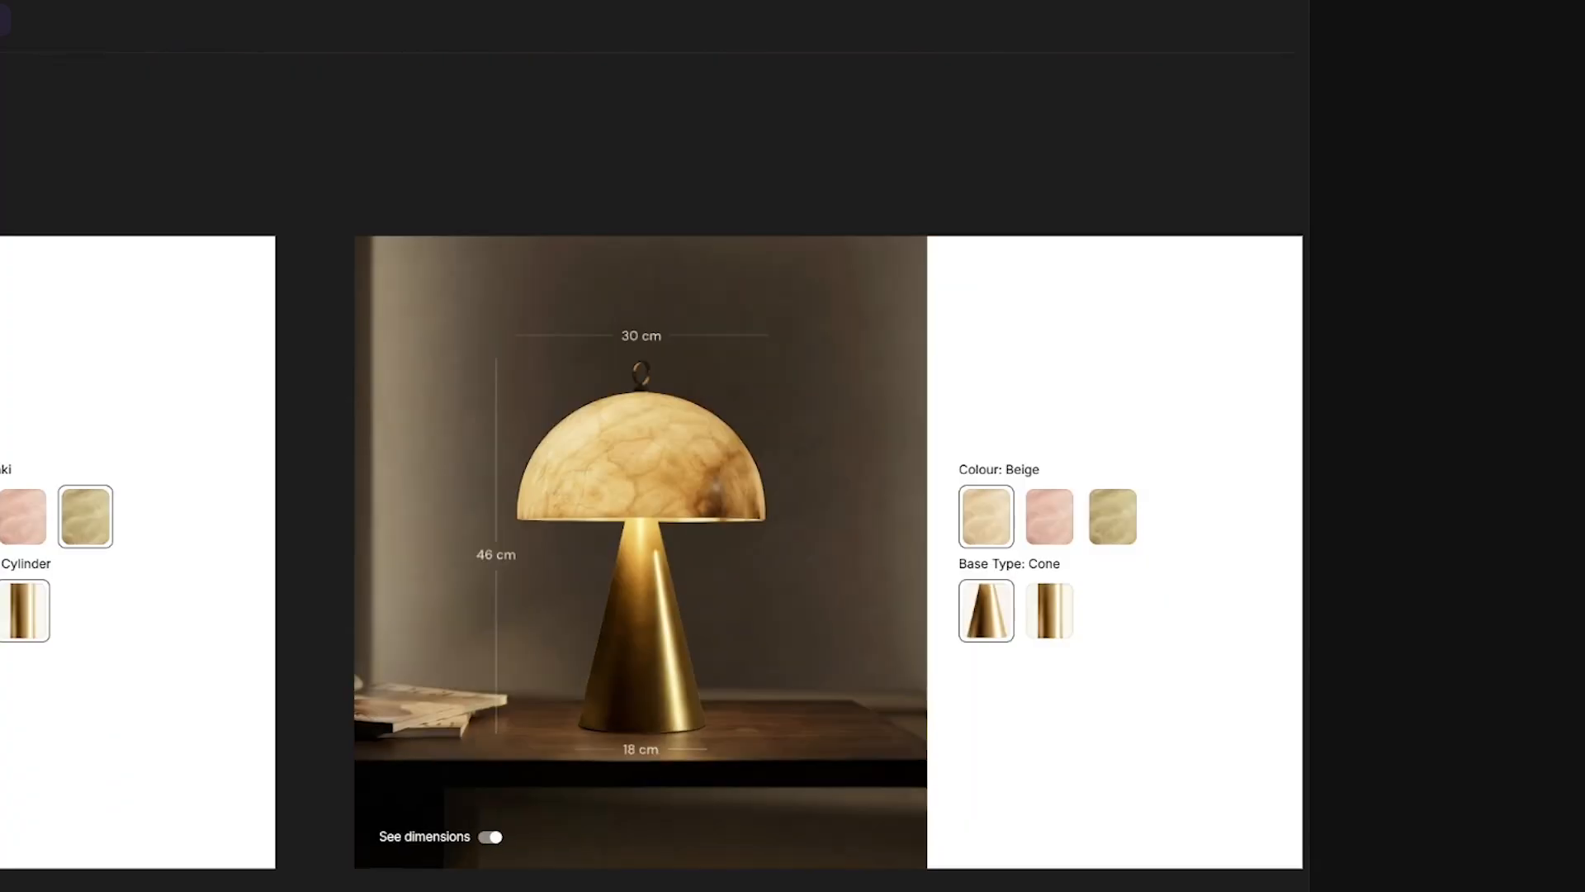
Step: Link the Beige swatch in Dark Cone Beige back to its own variant on click
scroll(655, 470, "right", 5)
left_click(530, 510)
left_click_drag(548, 484, 607, 616)
left_click(546, 880)
Step: Link the Pink and Khaki swatches in Dark Cone Beige to Dark Cone Pink and Dark Cone Khaki respectively on click
left_click(588, 512)
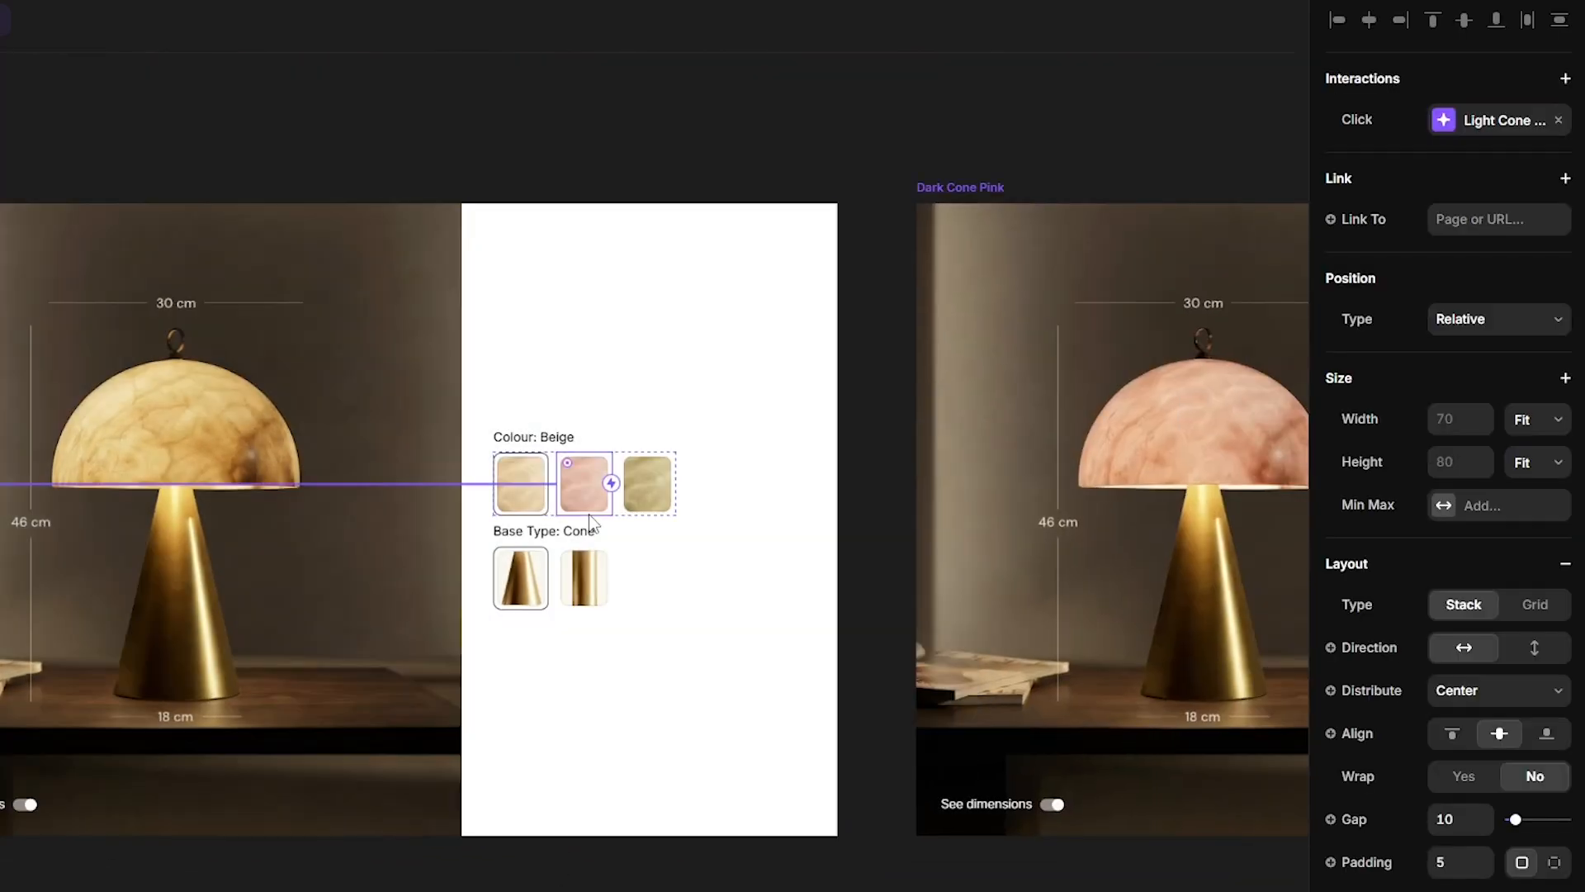
left_click_drag(611, 483, 1156, 499)
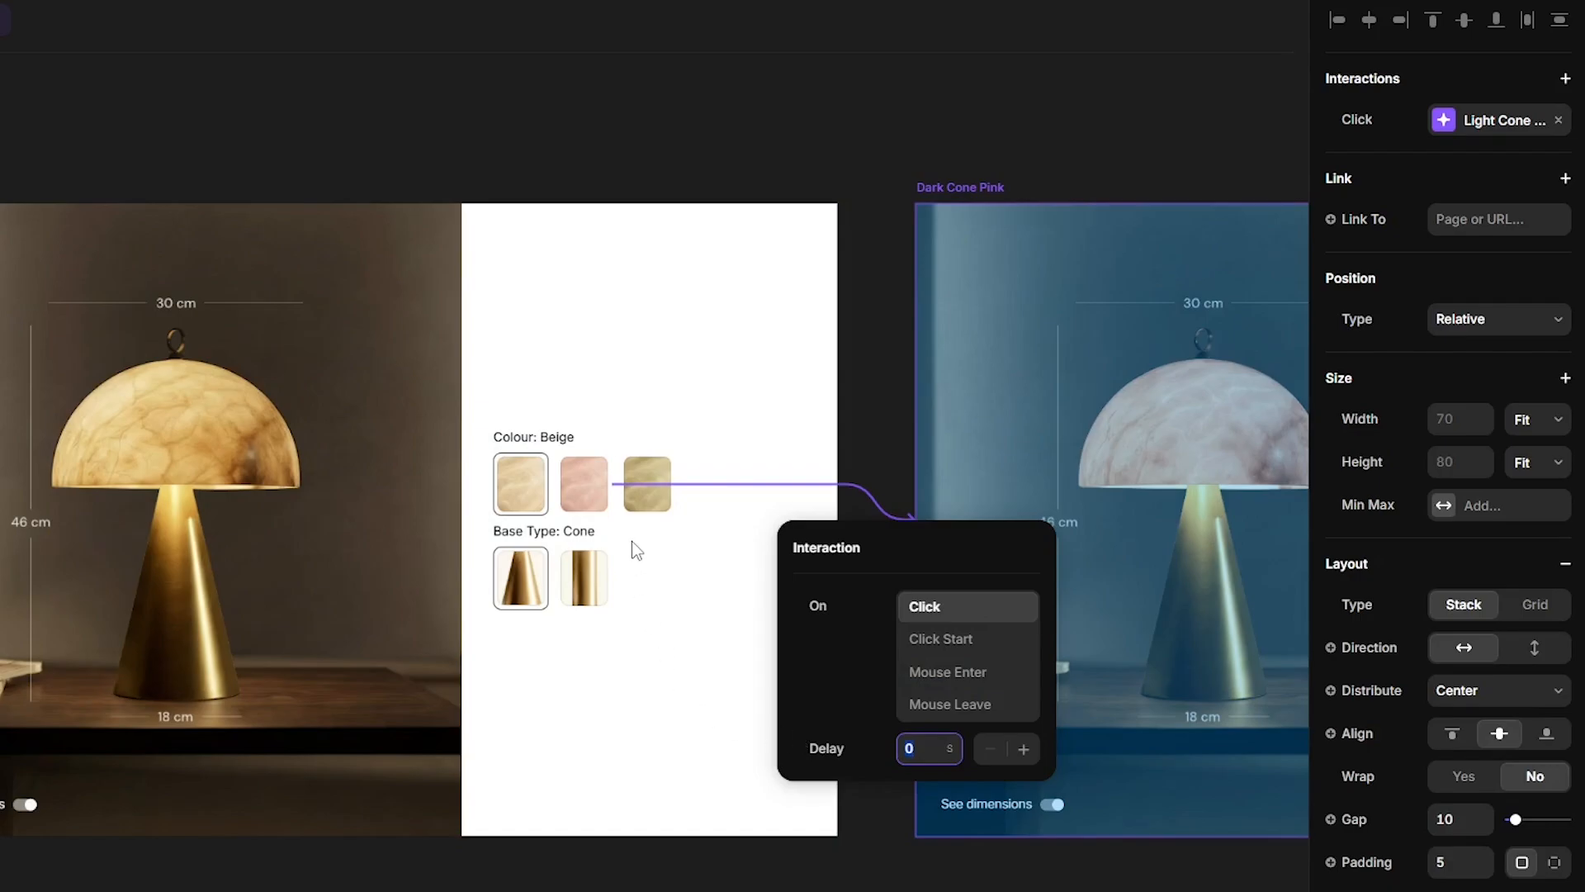
left_click(678, 321)
left_click(652, 510)
left_click(674, 484)
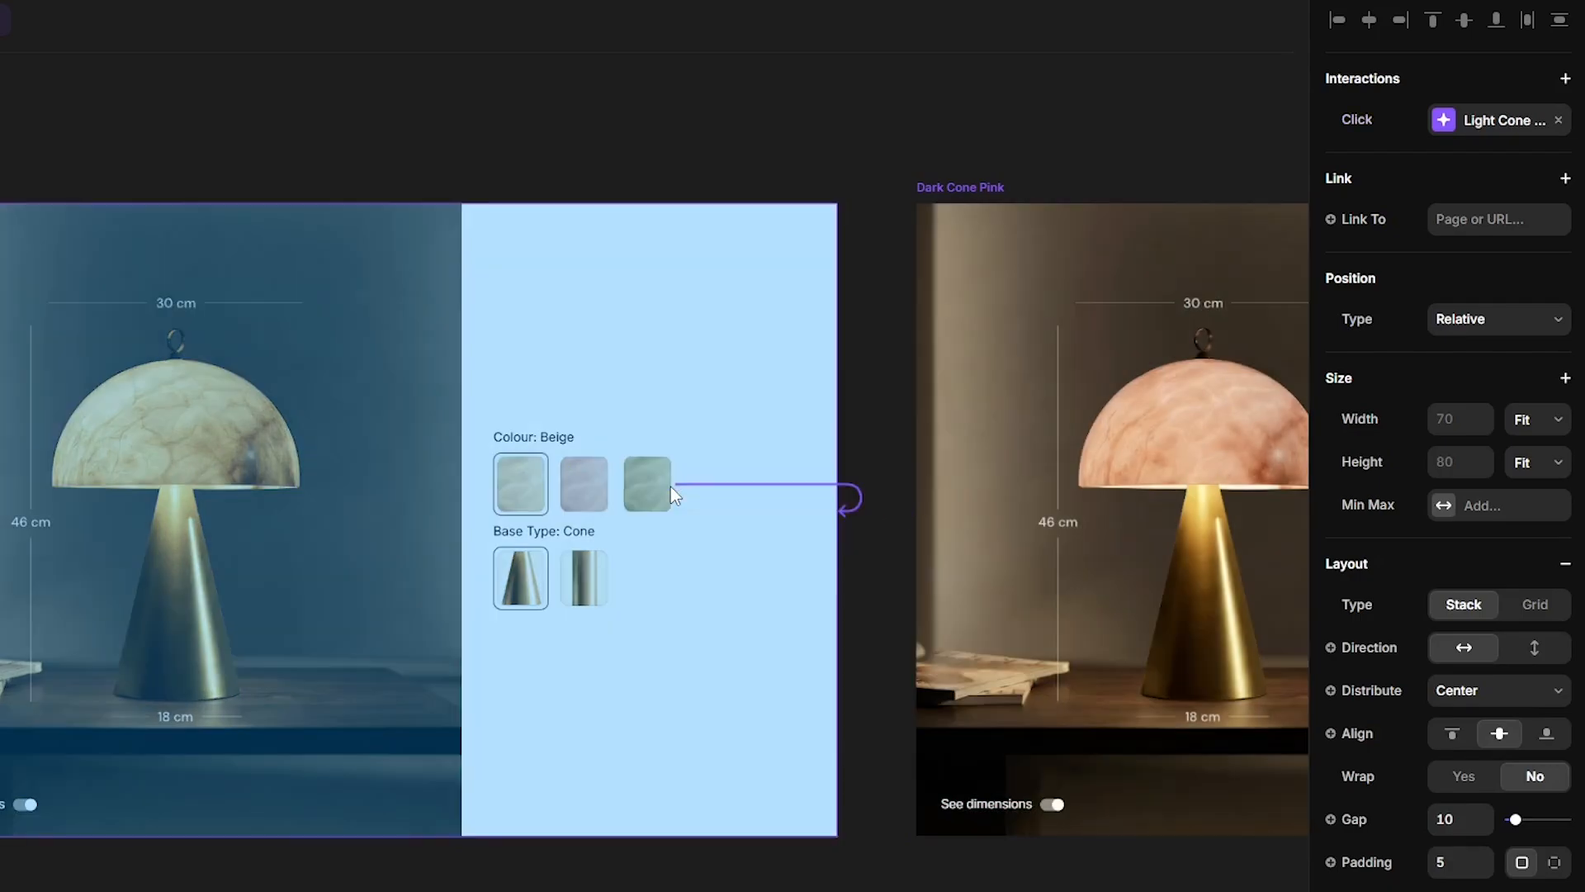
scroll(541, 512, "down", 3)
left_click_drag(608, 495, 1288, 401)
scroll(542, 523, "up", 3)
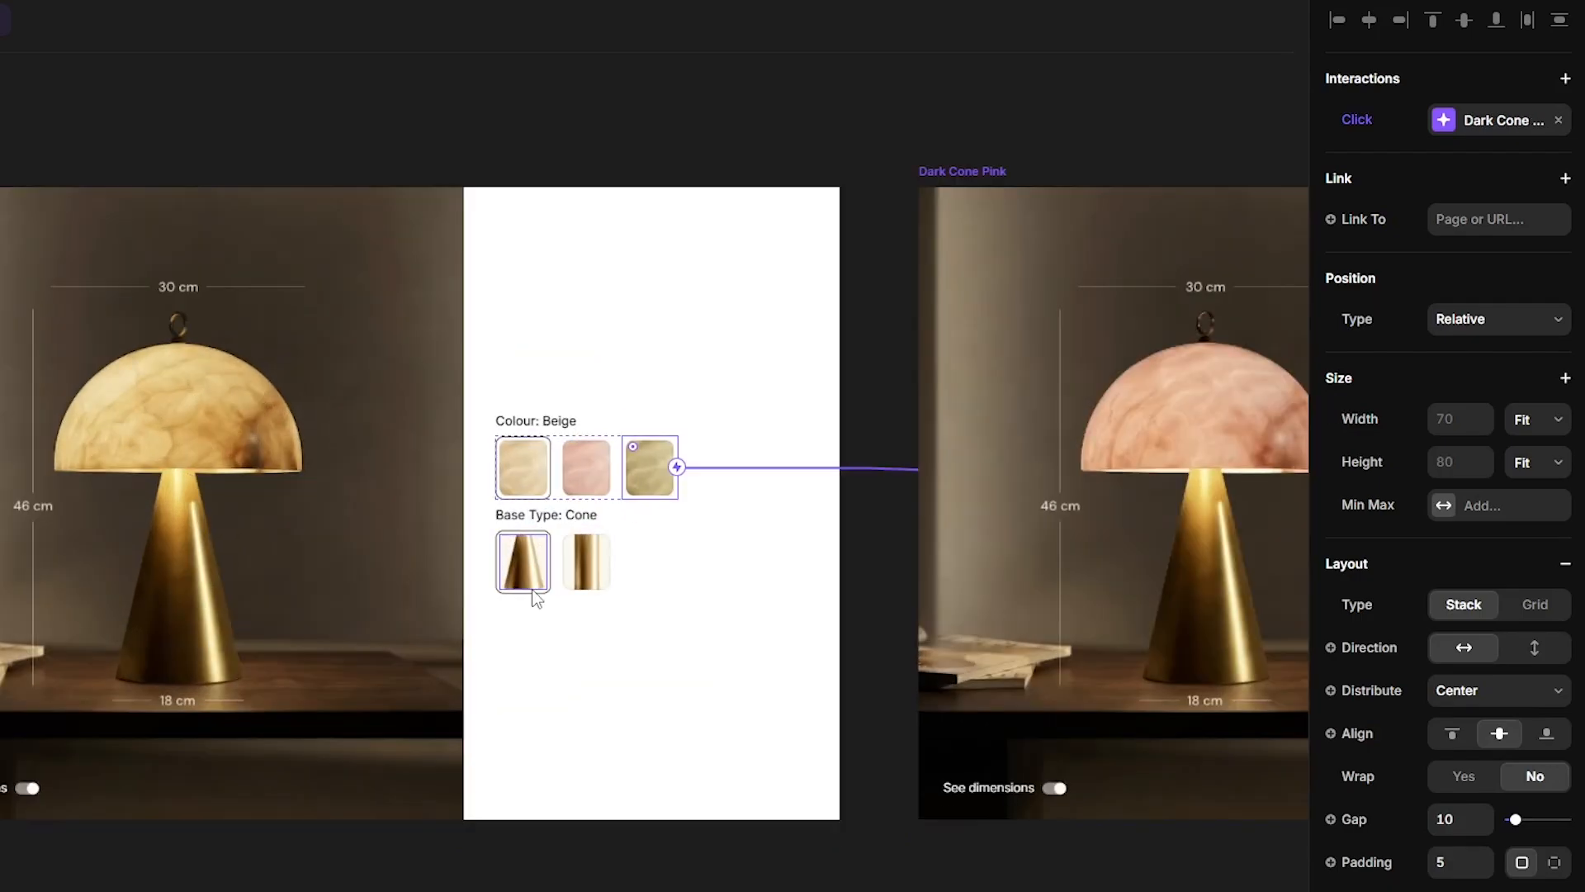
Step: In Dark Cone Beige, link the Cone swatch back to its own variant and the Cylinder swatch to Dark Cylinder Beige on click
left_click(532, 591)
left_click_drag(550, 562, 558, 644)
left_click(412, 863)
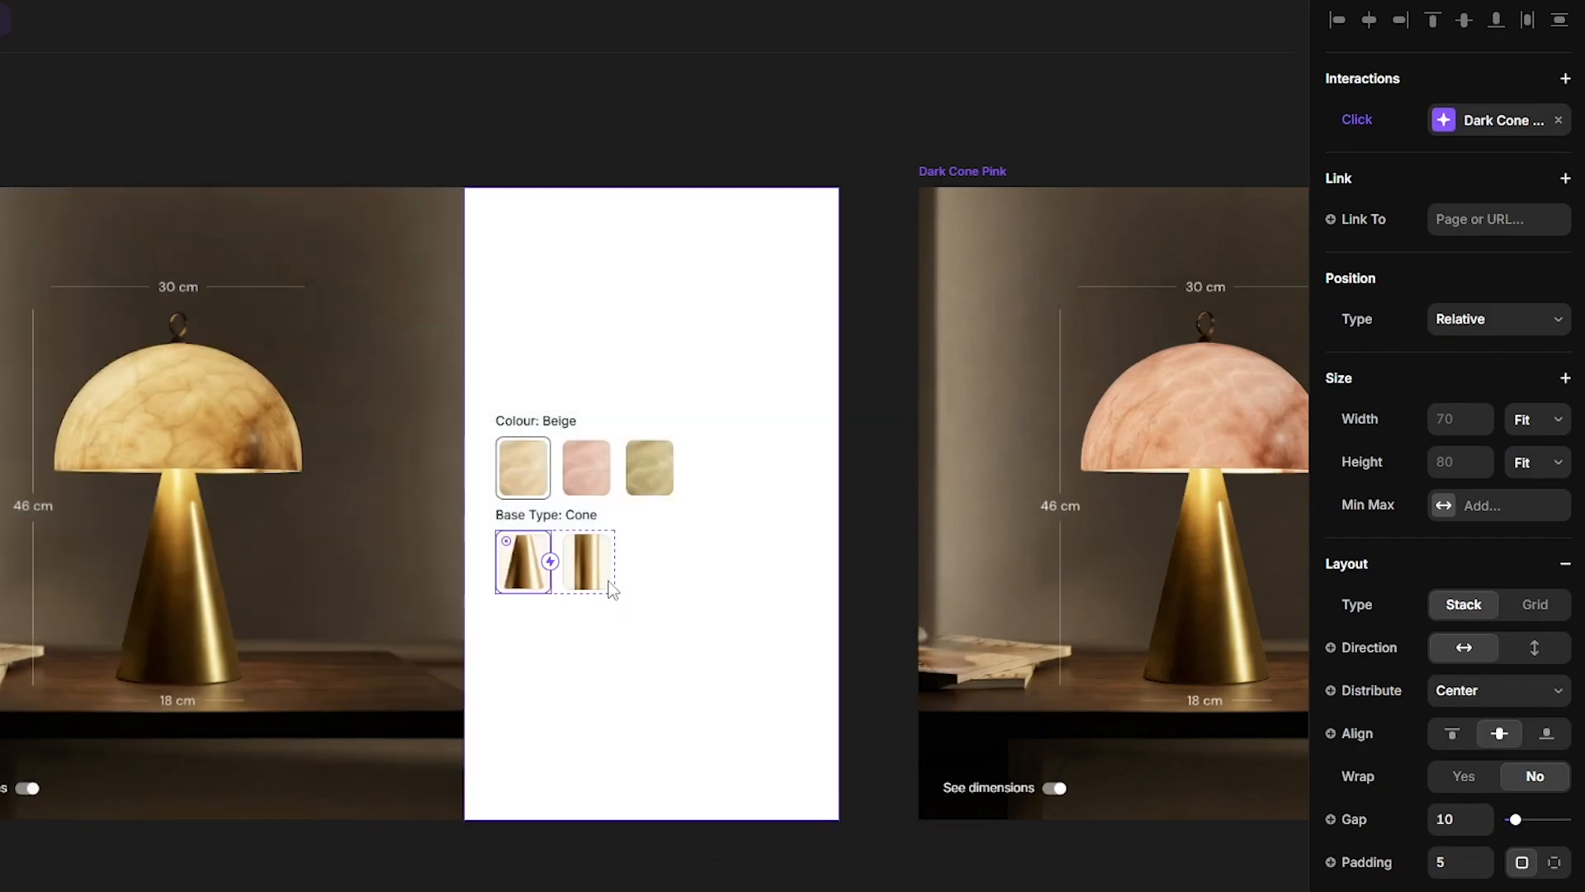
left_click(605, 585)
left_click(1498, 119)
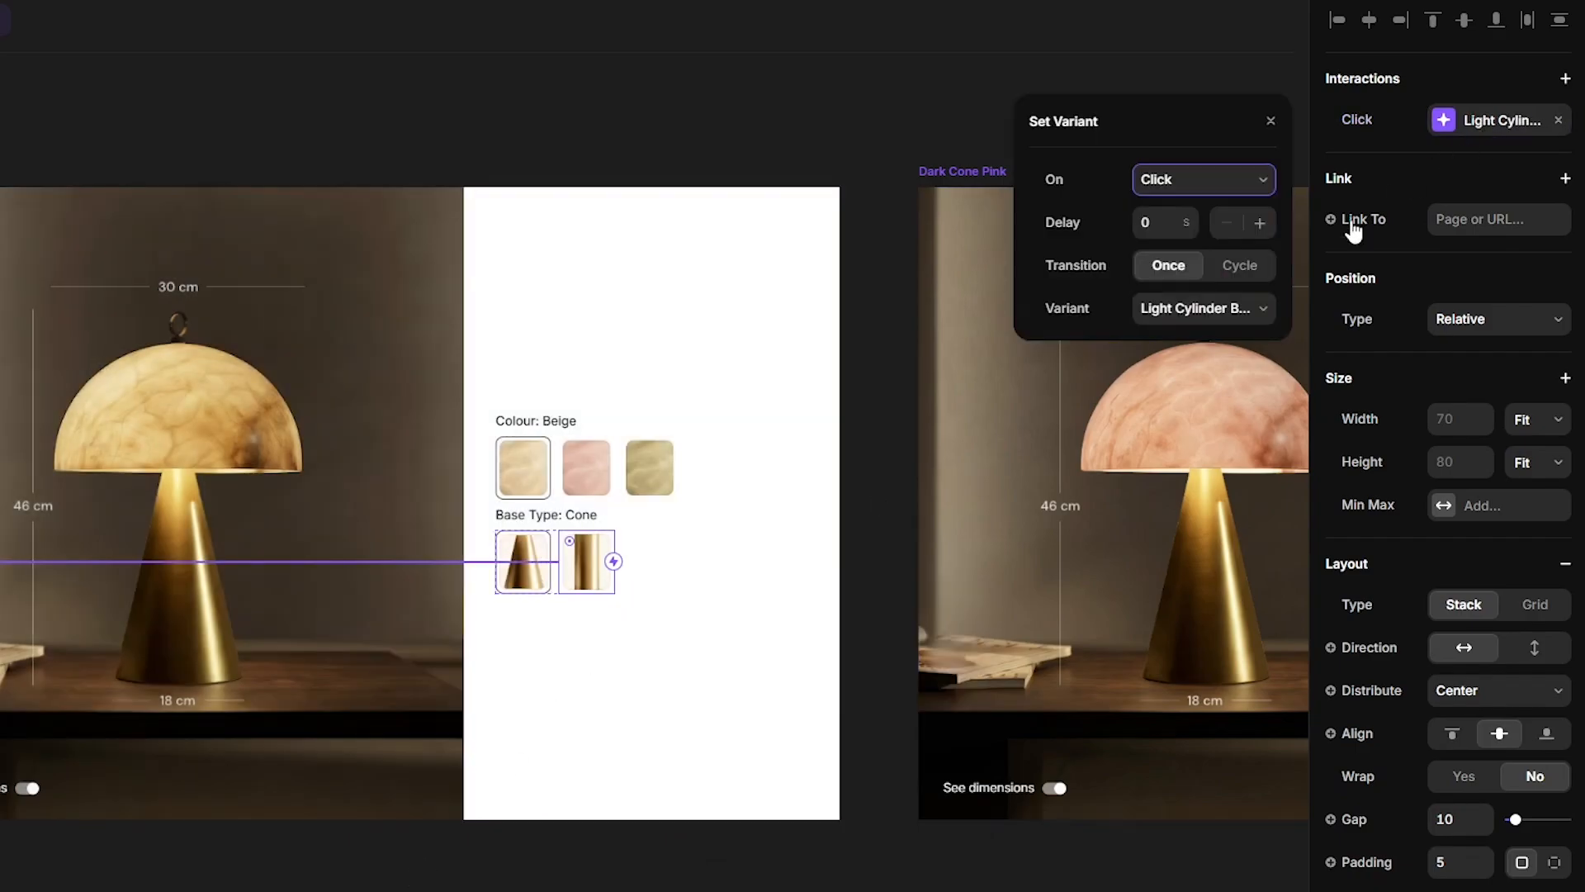
left_click(1199, 308)
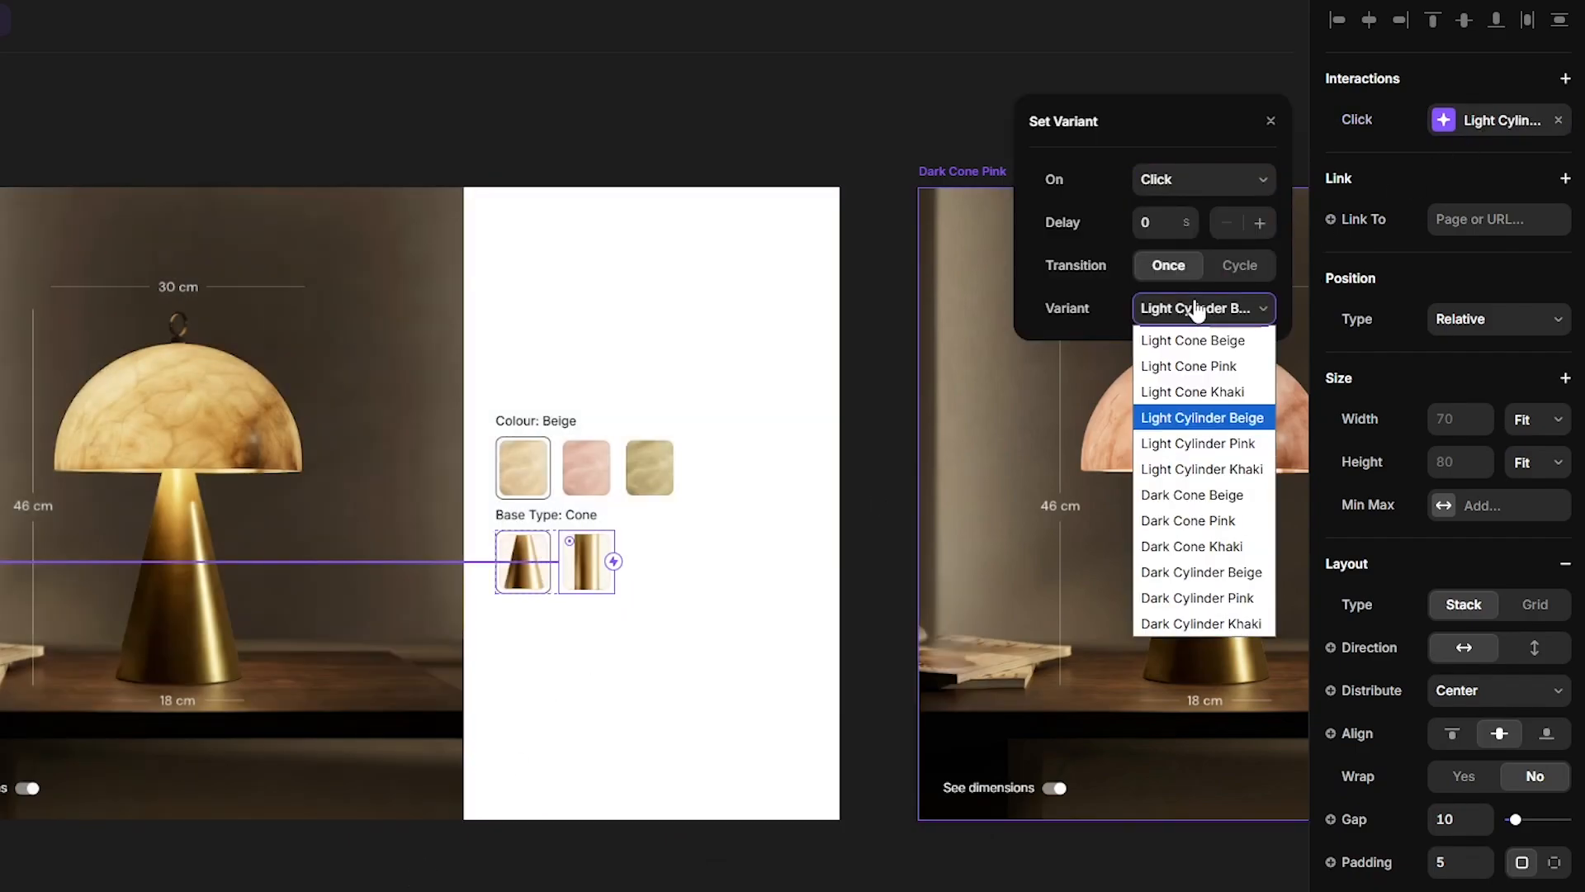
left_click(1197, 571)
left_click(1217, 881)
Step: Change the dimensions toggle's click transition in Dark Cone Pink to target Light Cone Pink
left_click_drag(1217, 884, 608, 885)
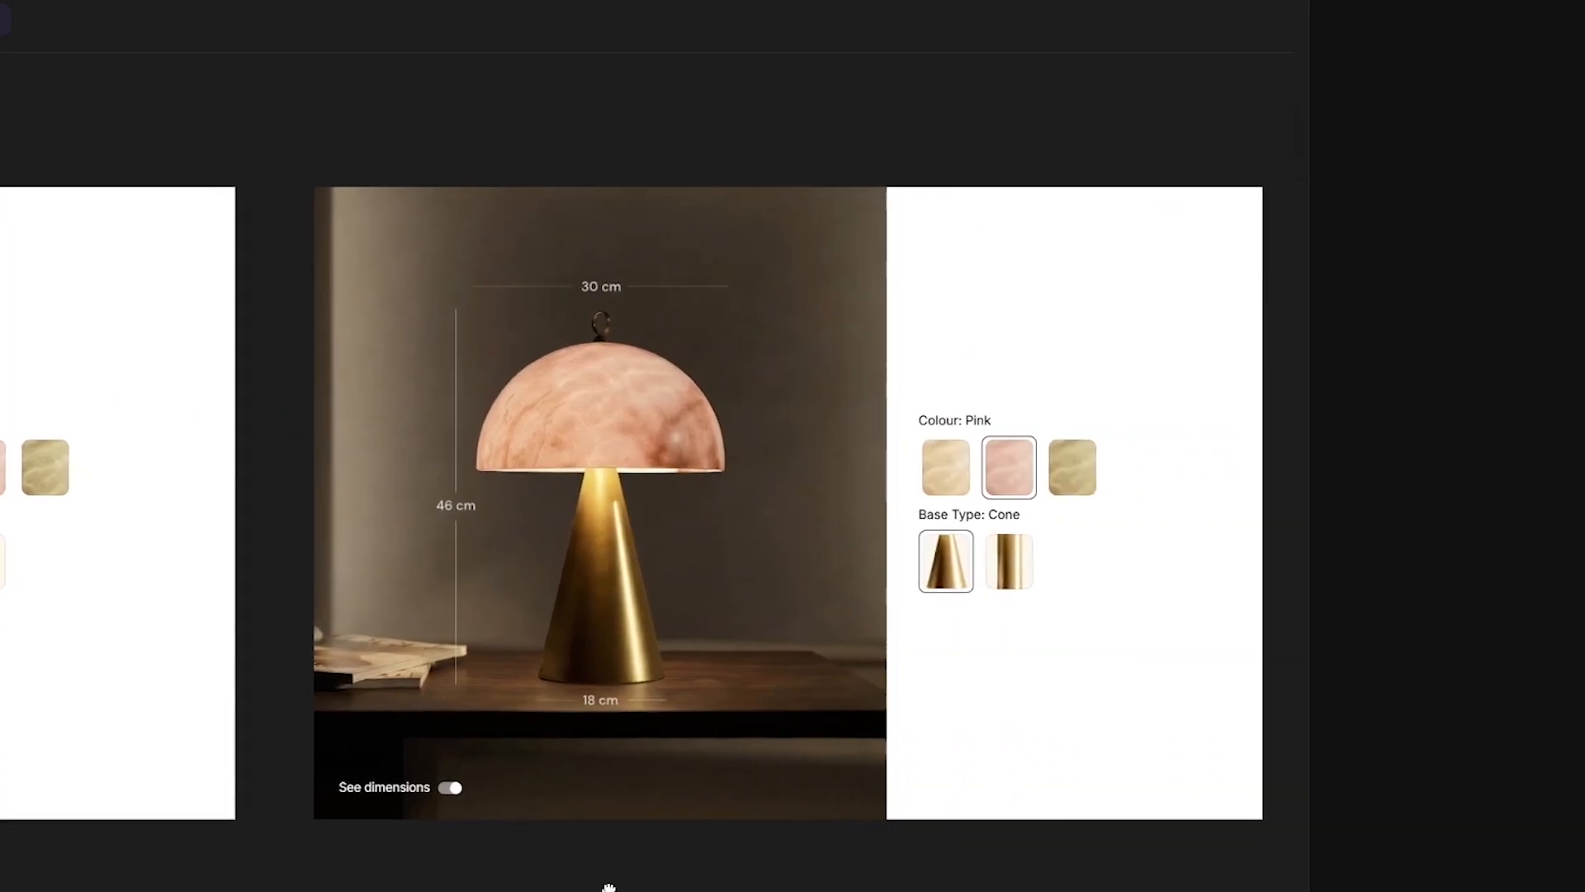
scroll(431, 811, "up", 3)
left_click(458, 779)
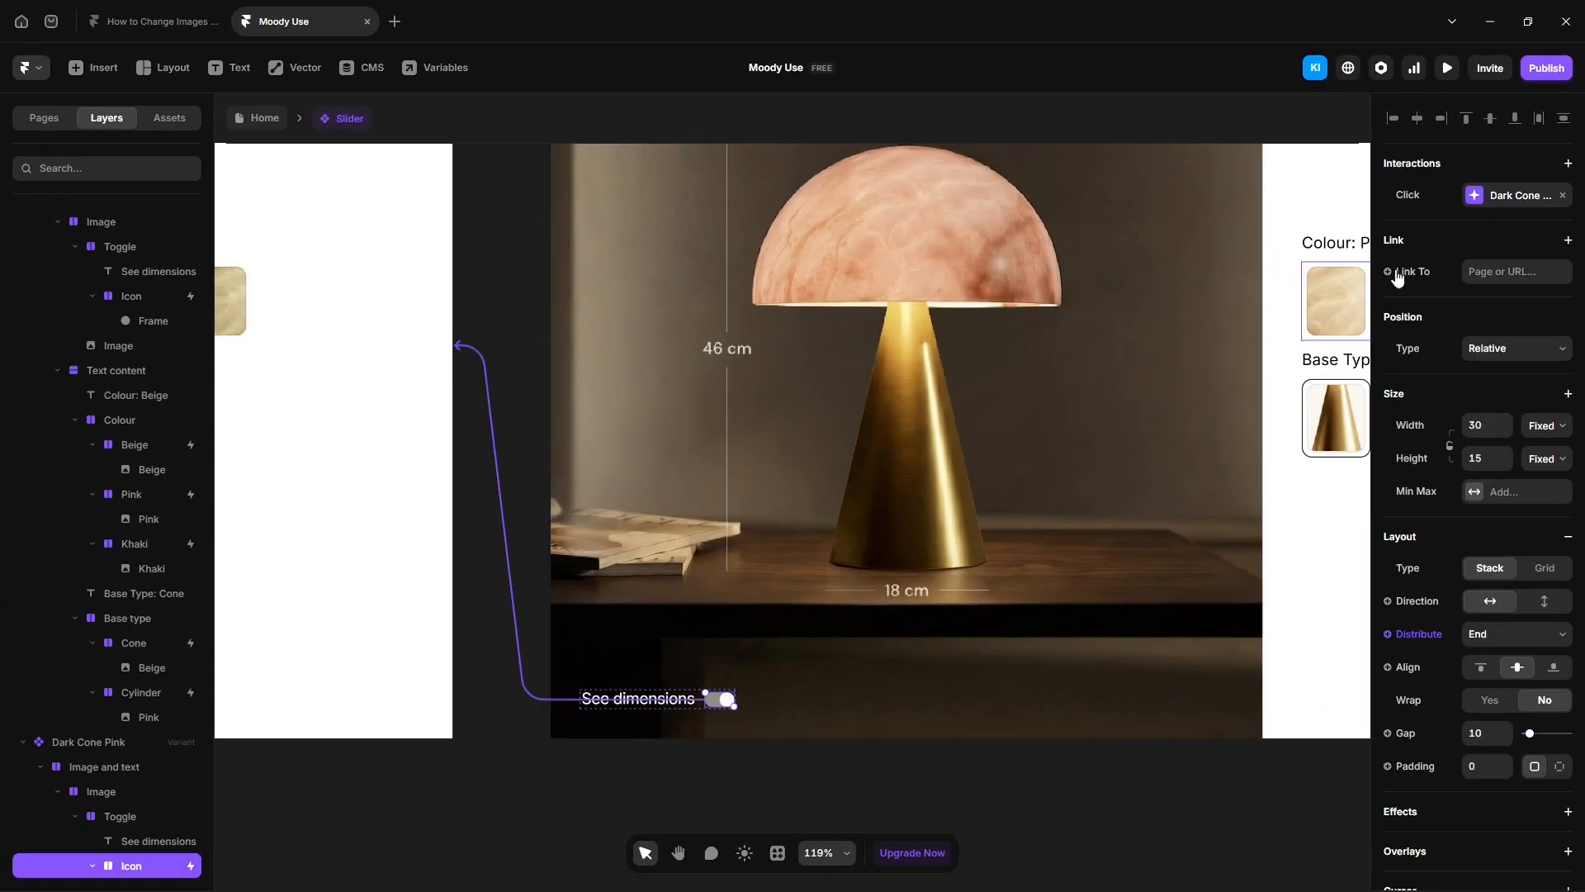
left_click(1515, 195)
left_click(1290, 339)
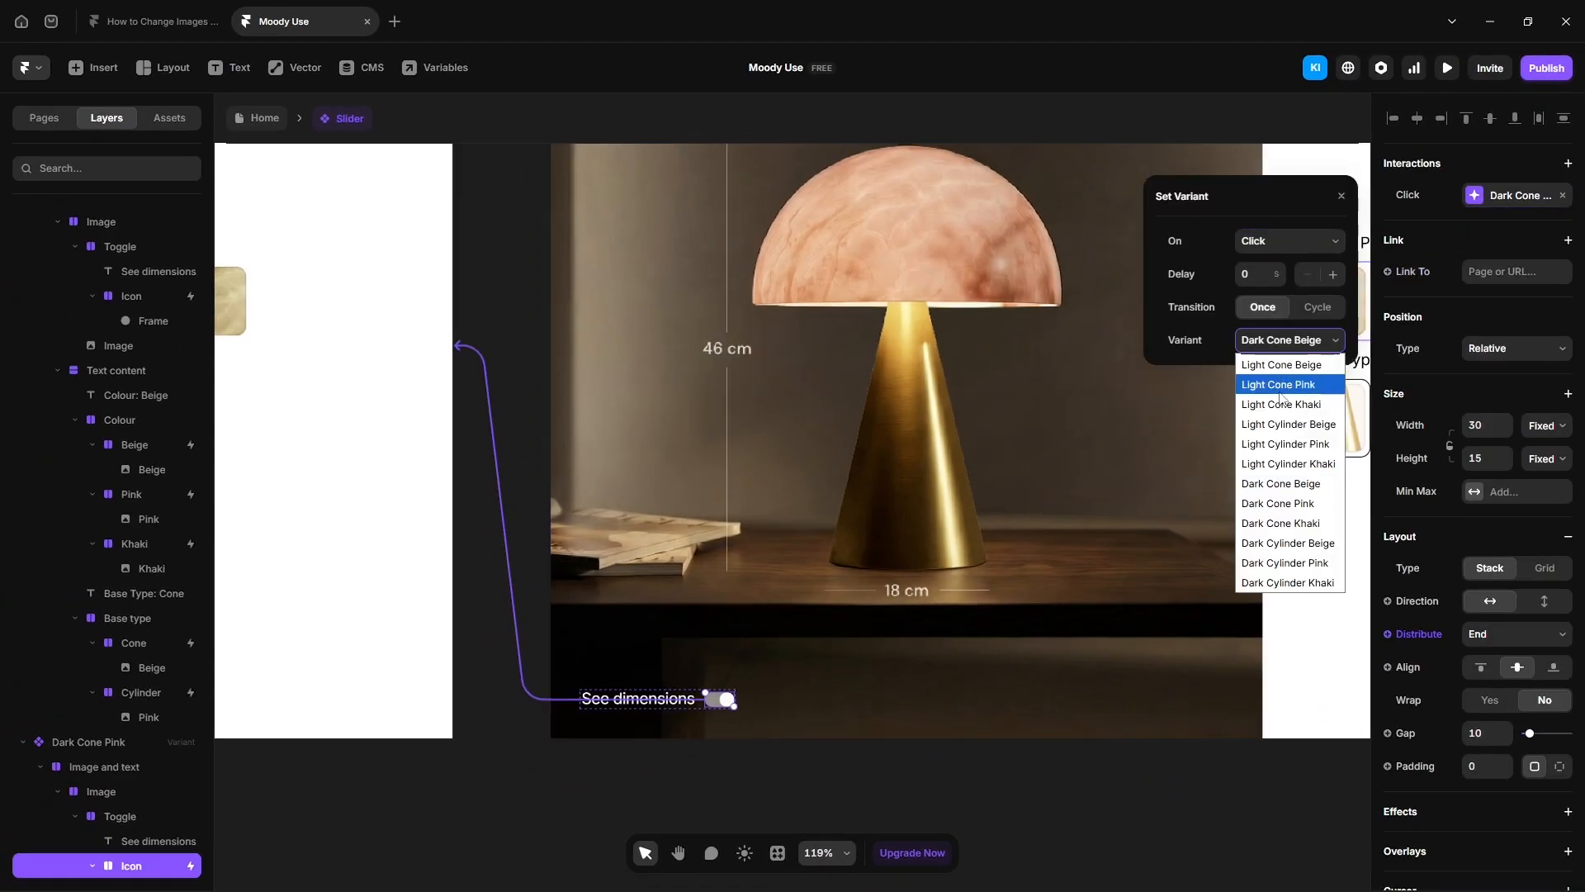
left_click(1279, 384)
key("Escape")
Step: Link the Beige swatch in Dark Cone Pink to the Dark Cone Beige variant on click
scroll(686, 693, "down", 3)
scroll(1225, 799, "right", 2)
left_click(977, 497)
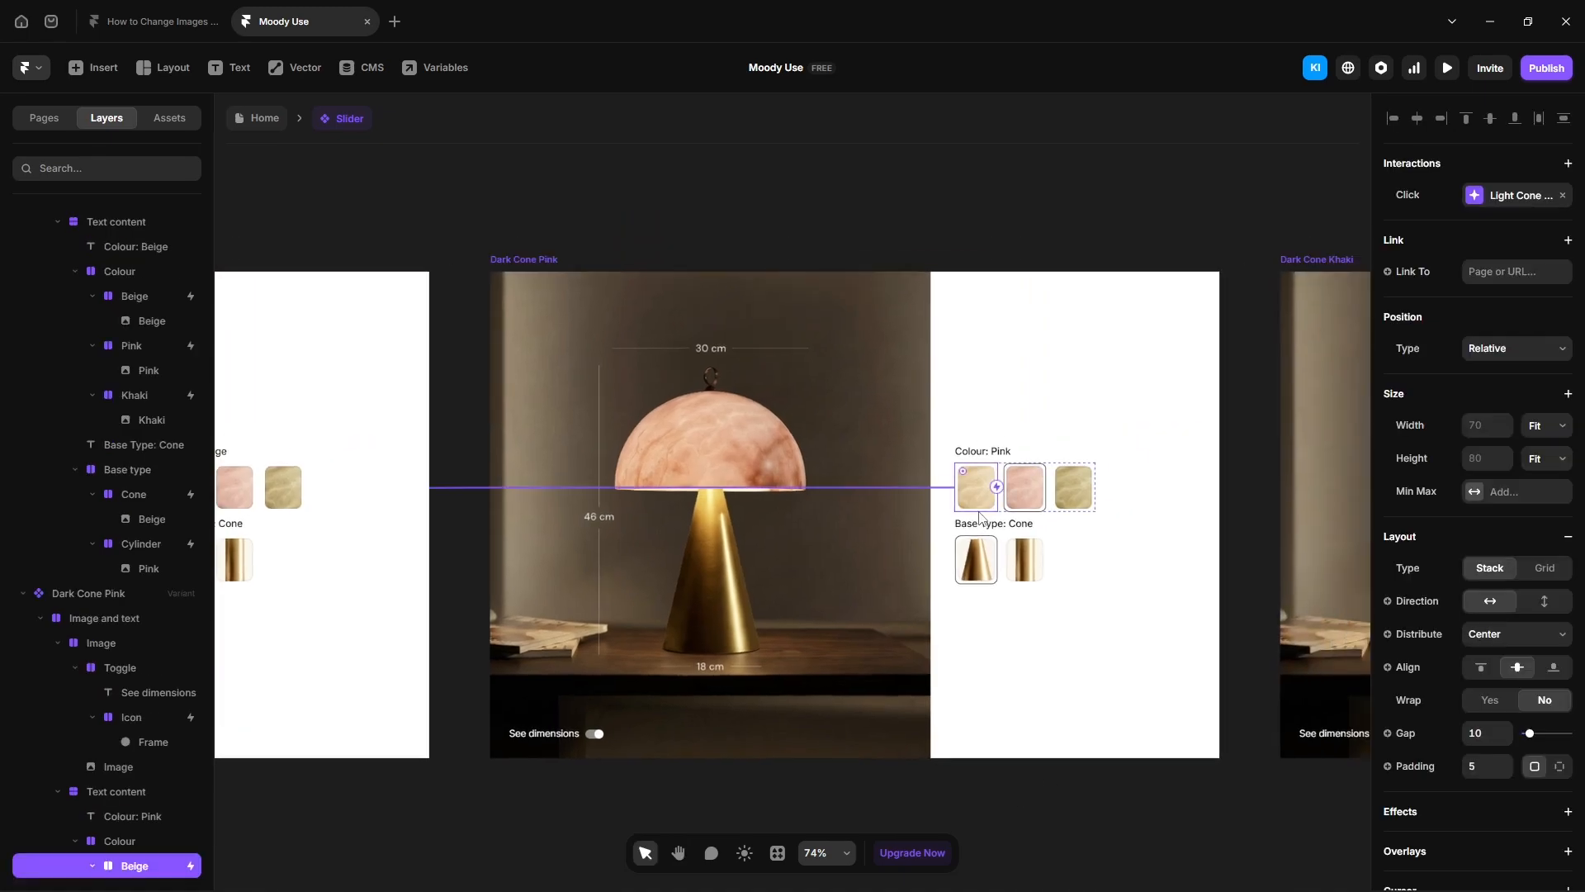
left_click_drag(997, 487, 368, 500)
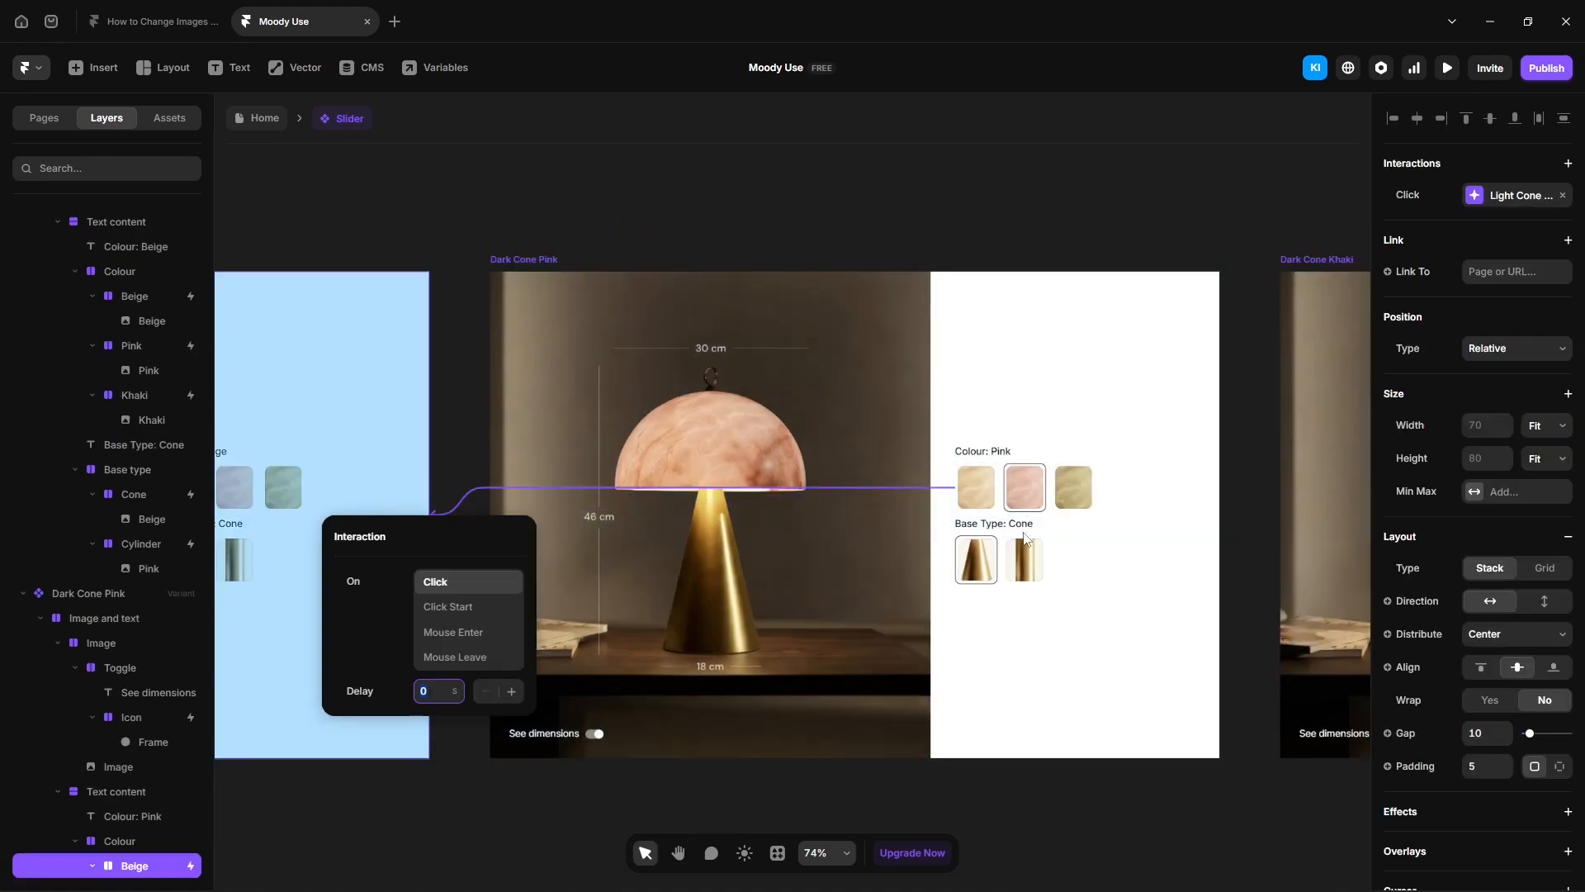
left_click(1043, 235)
Step: In Dark Cone Pink, link the Pink swatch back to its own variant and the Khaki swatch to Dark Cone Khaki on click
left_click(1025, 488)
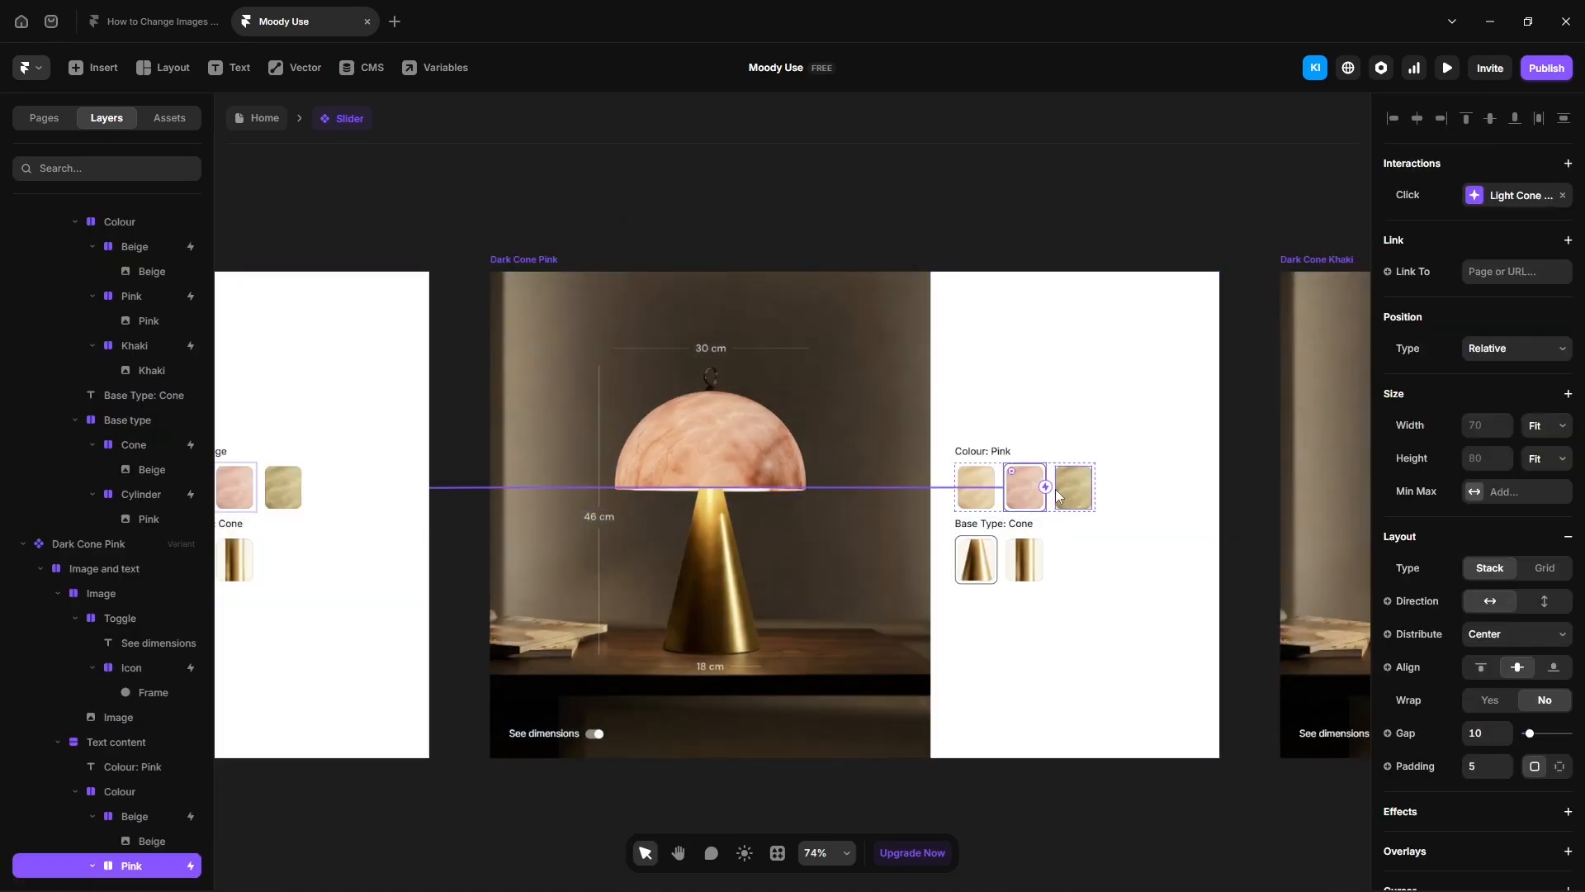
left_click_drag(1046, 487, 1032, 621)
left_click(1138, 232)
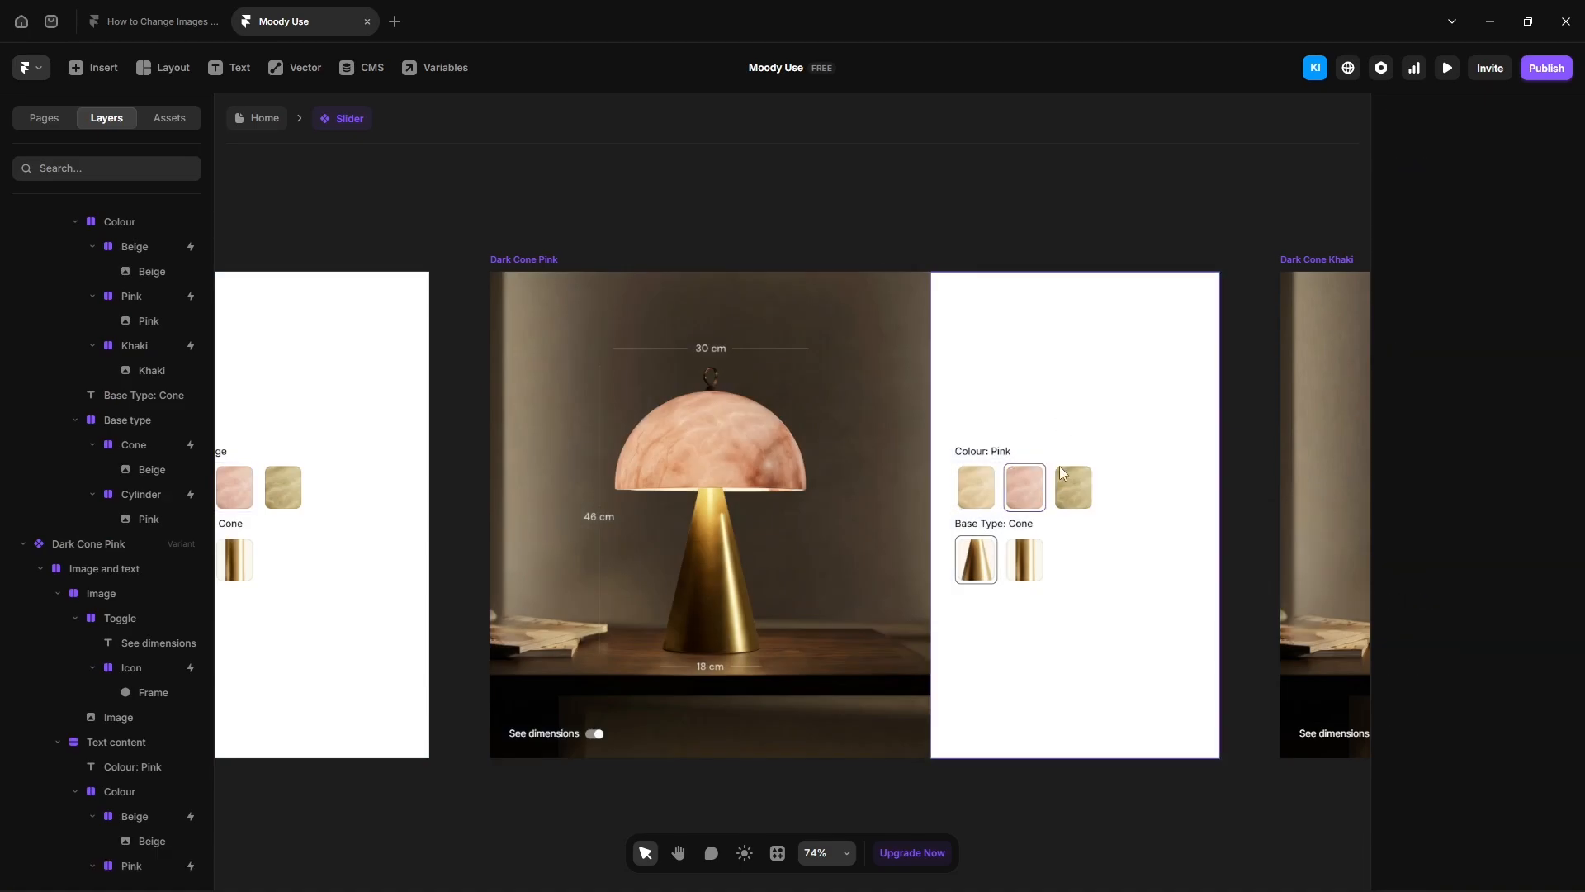
left_click(1072, 502)
left_click_drag(1094, 487, 1304, 516)
left_click(1054, 209)
Step: In Dark Cone Pink, link the Cone swatch back to its own variant and the Cylinder swatch to Dark Cylinder Pink on click
left_click(975, 578)
left_click_drag(996, 559, 972, 637)
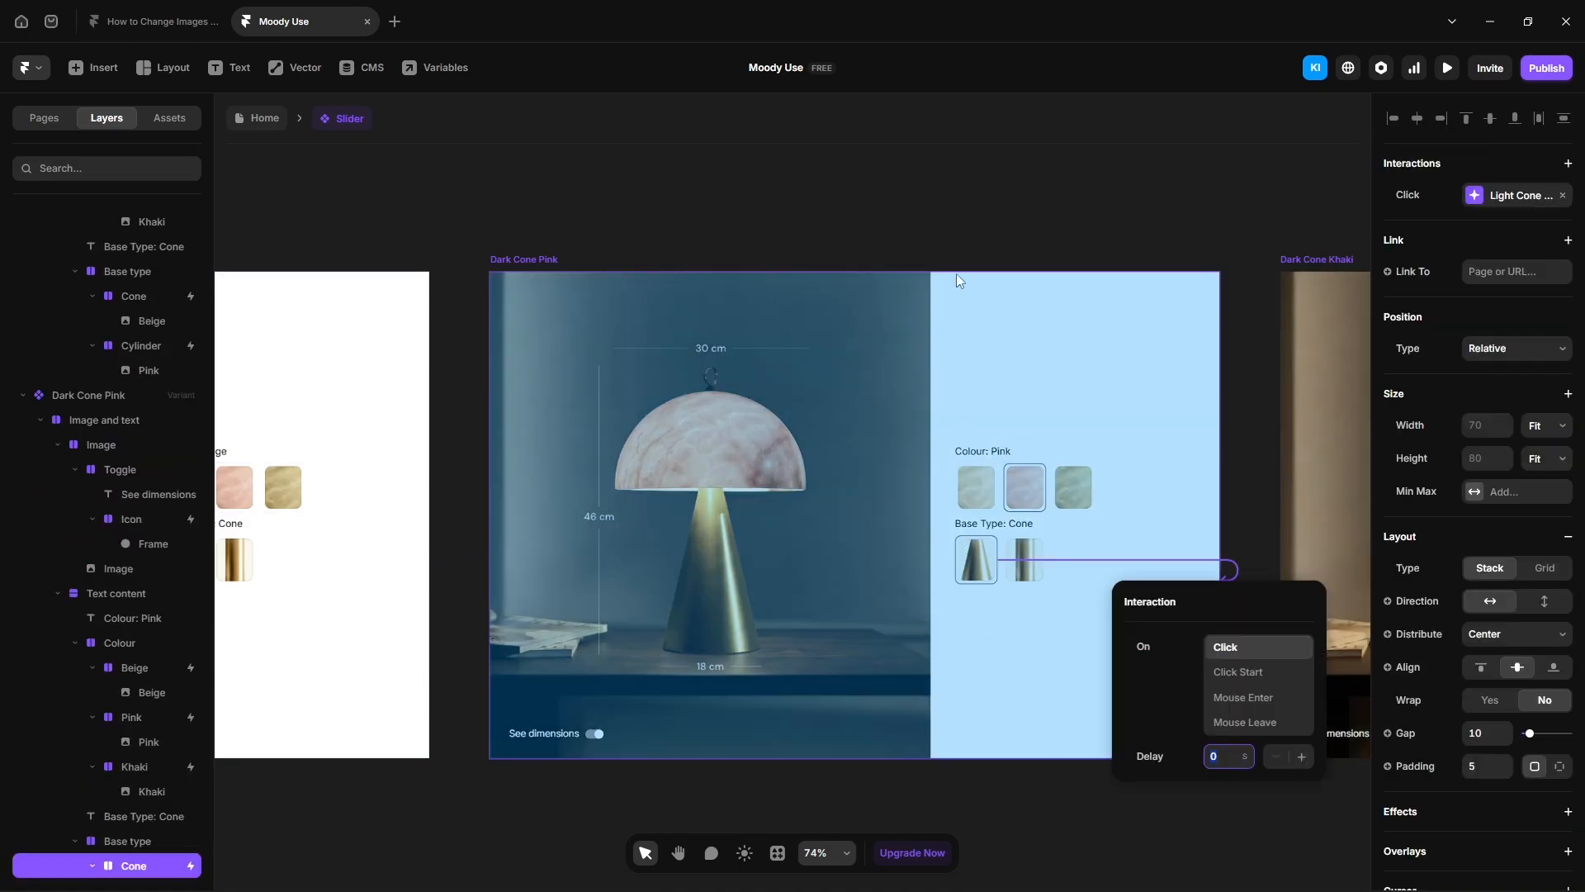
left_click(956, 240)
left_click(1018, 581)
left_click(1517, 195)
left_click(1298, 340)
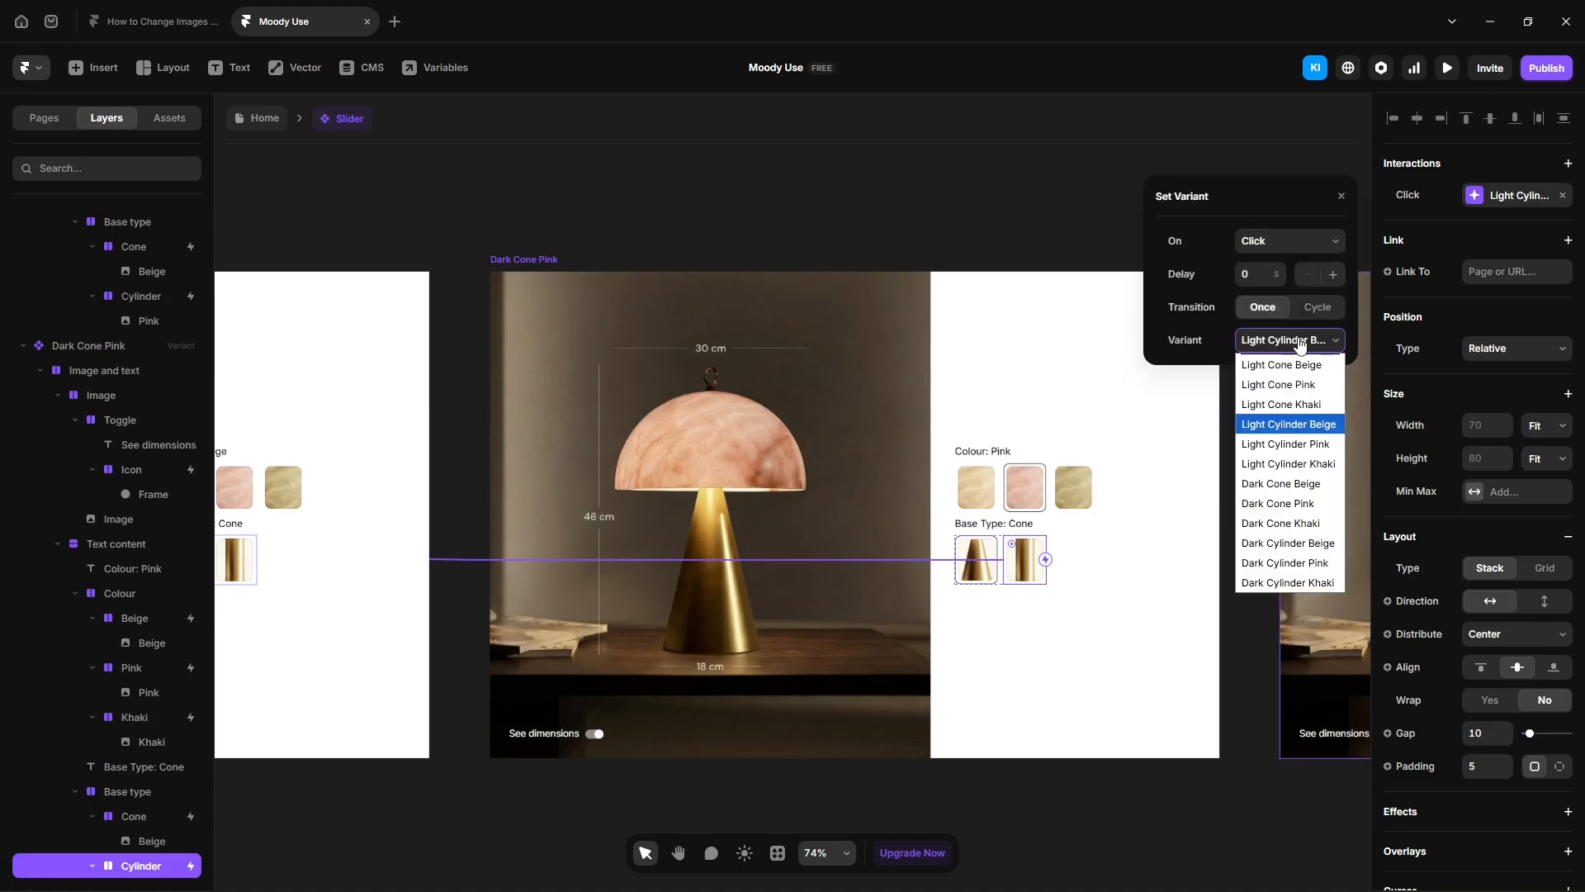
left_click(1285, 562)
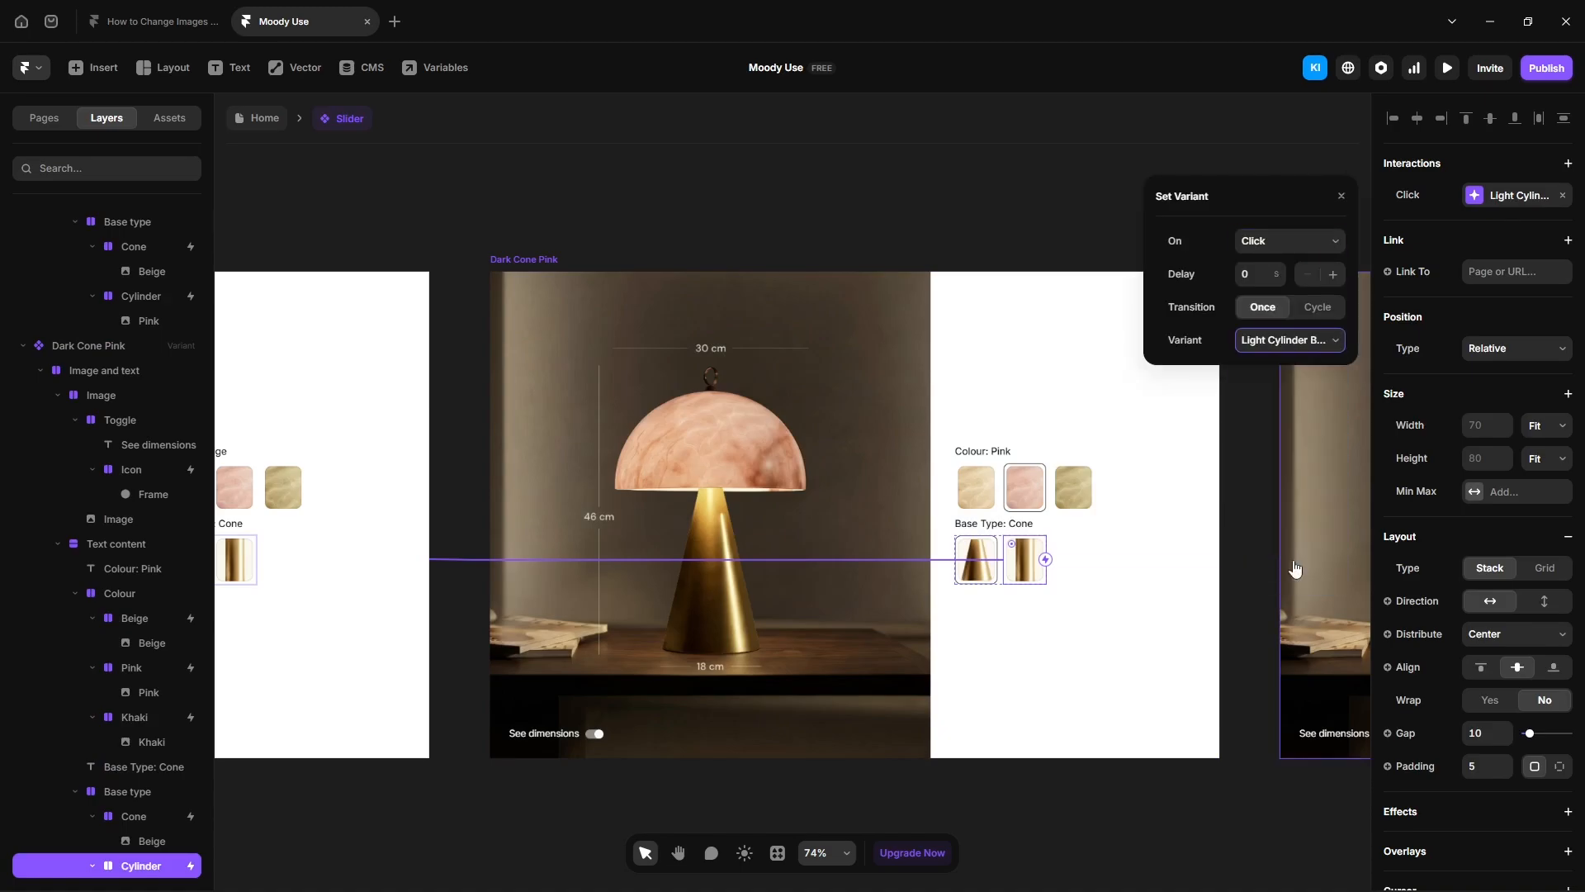
left_click(1157, 799)
Step: Change the dimensions toggle's click transition in Dark Cone Khaki to target Light Cone Khaki
key("space")
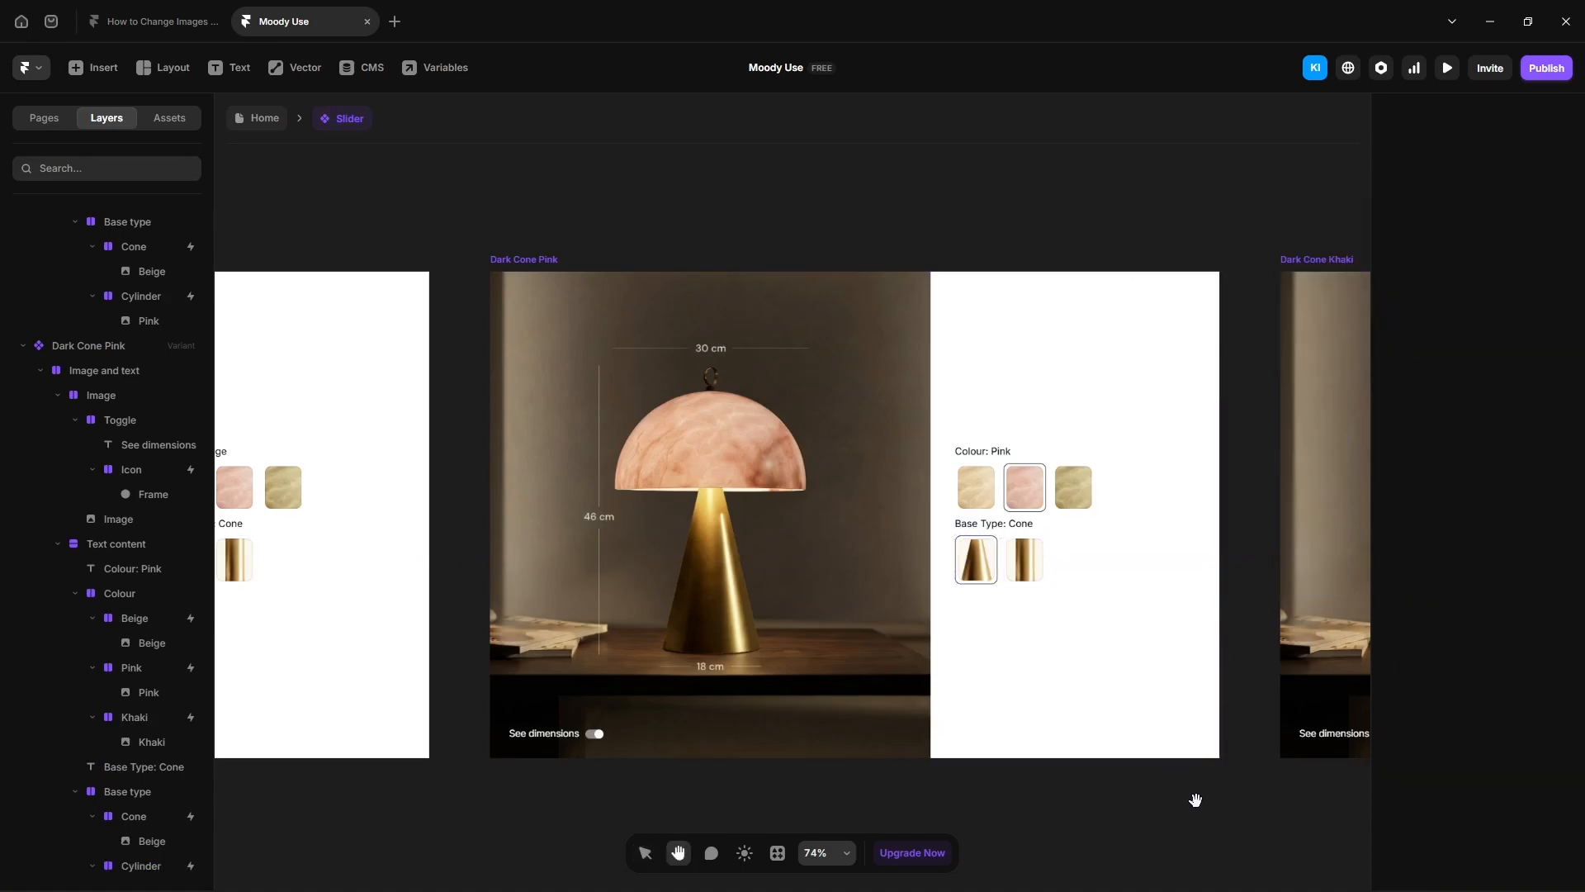
left_click_drag(1196, 799, 644, 808)
scroll(829, 754, "up", 3)
left_click(838, 720)
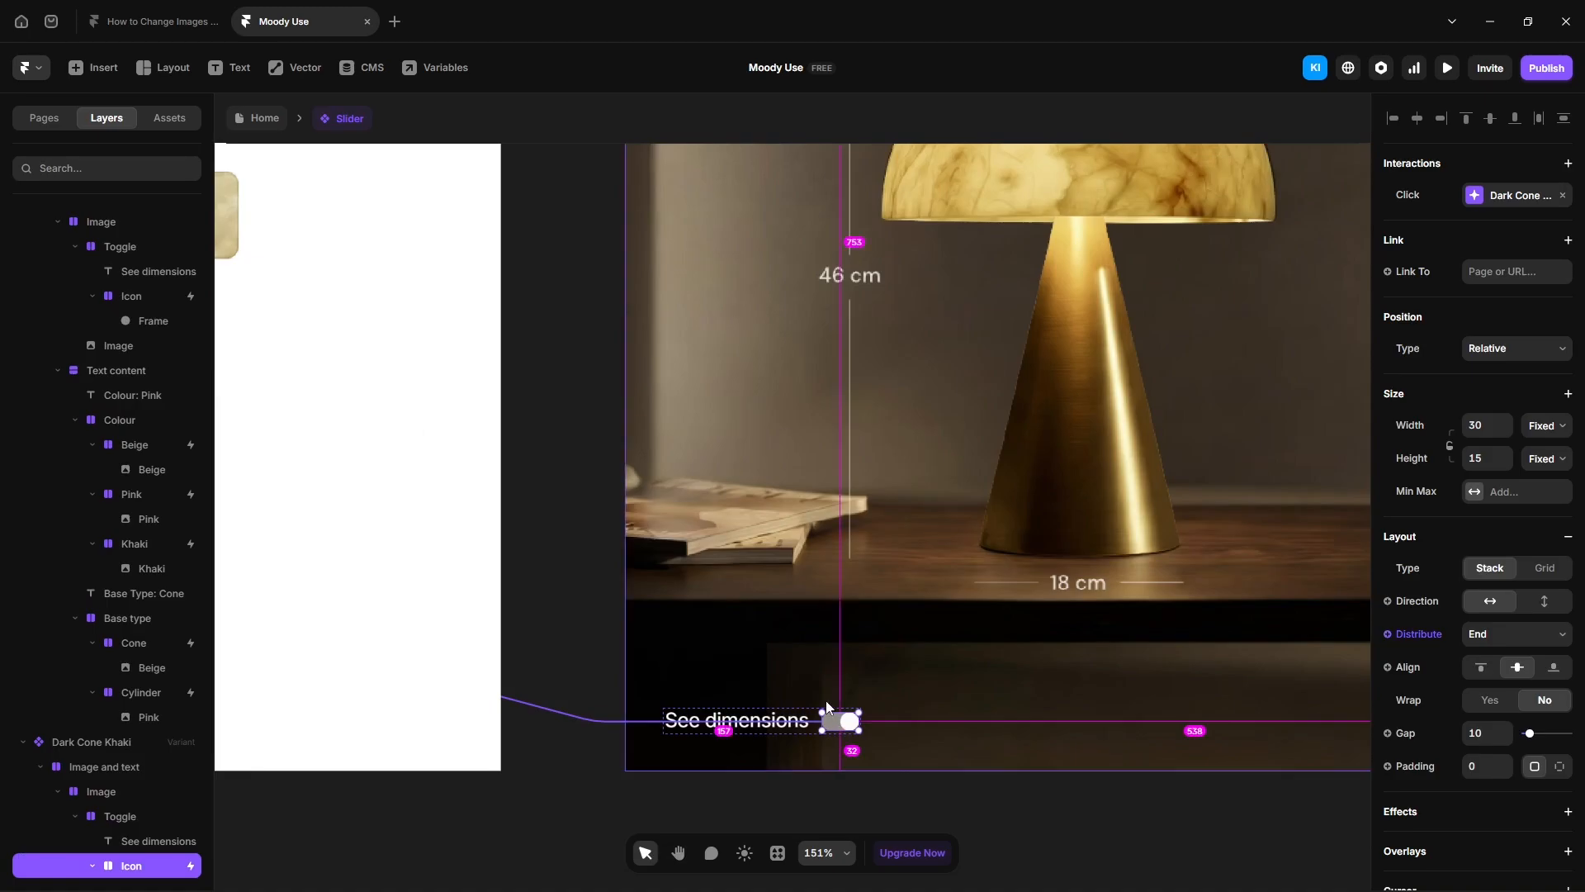
scroll(828, 706, "down", 3)
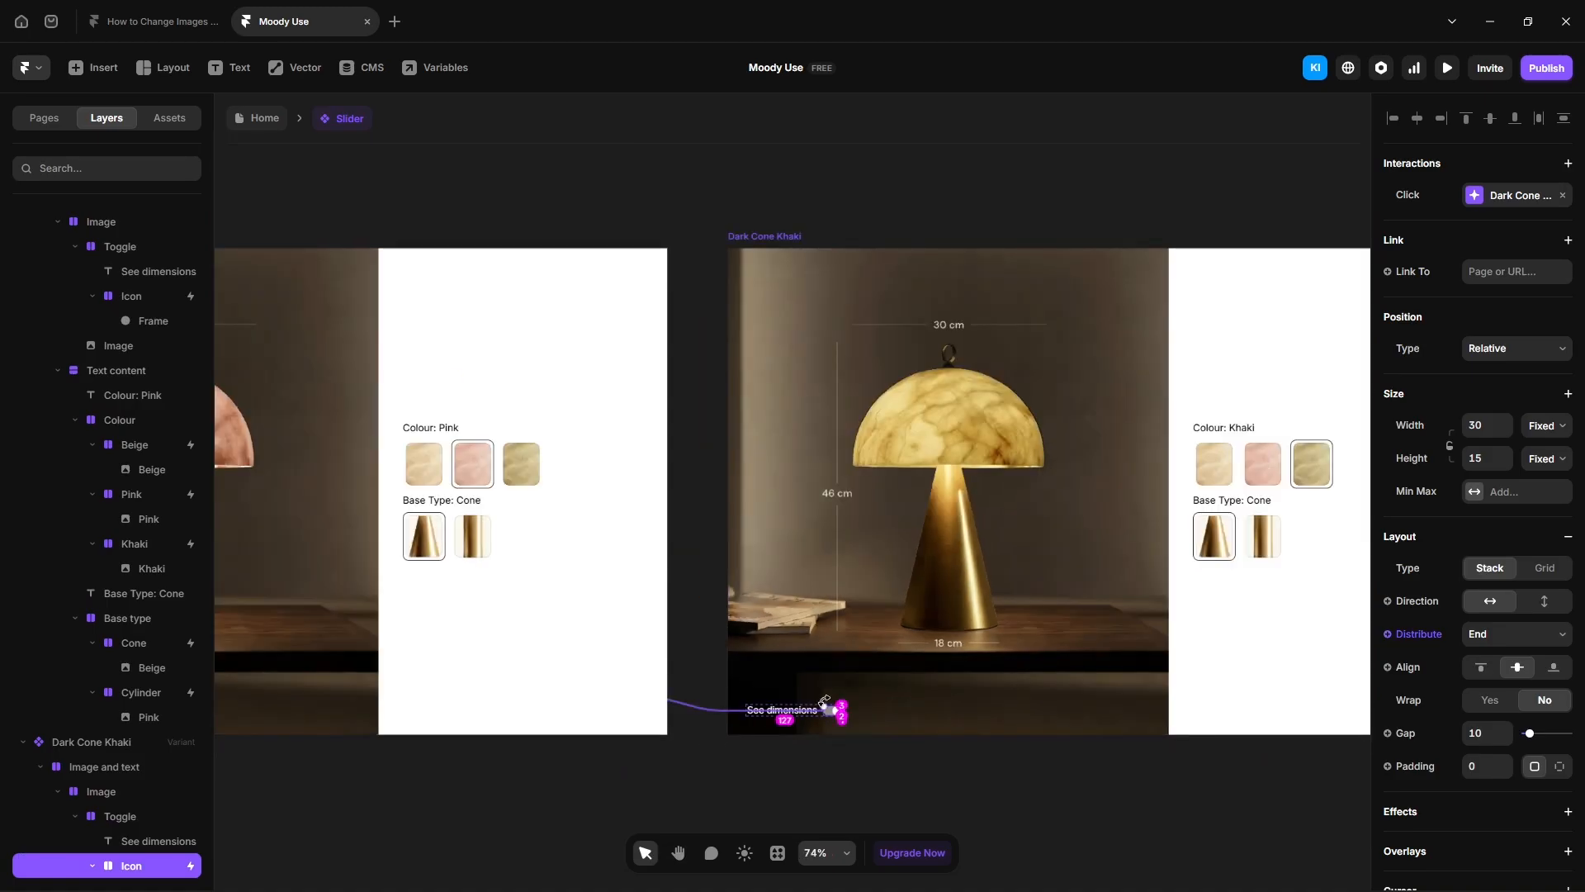
left_click(1506, 198)
left_click(1261, 357)
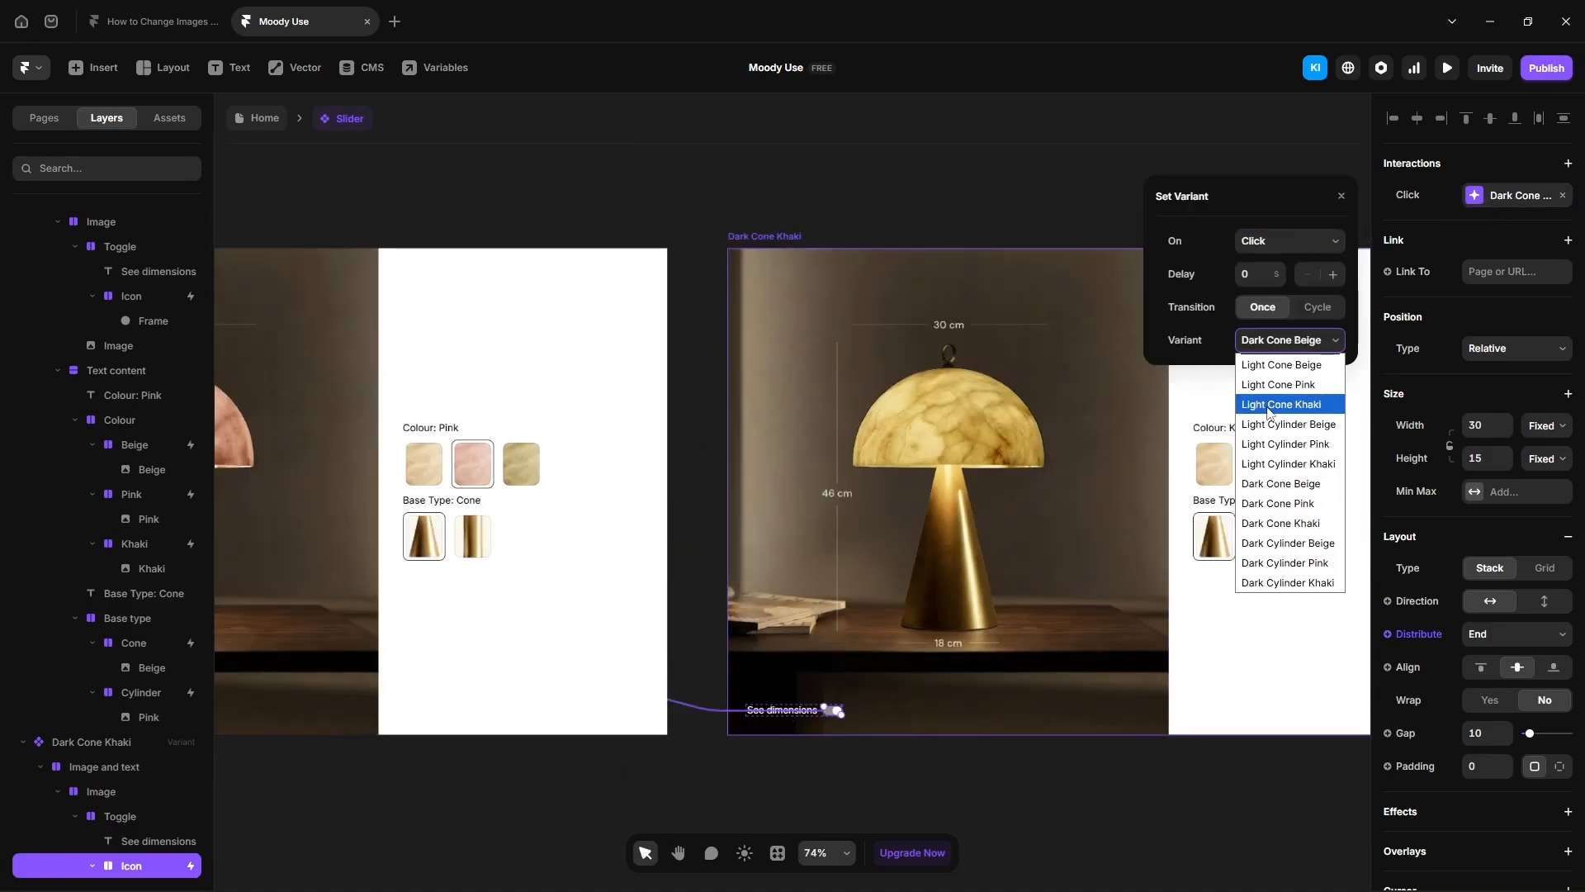
left_click(1284, 380)
Step: Link the Beige swatch in Dark Cone Khaki to the Dark Cone Beige variant on click
left_click(1214, 483)
scroll(1236, 464, "down", 2)
left_click_drag(1235, 463, 318, 416)
left_click(1184, 772)
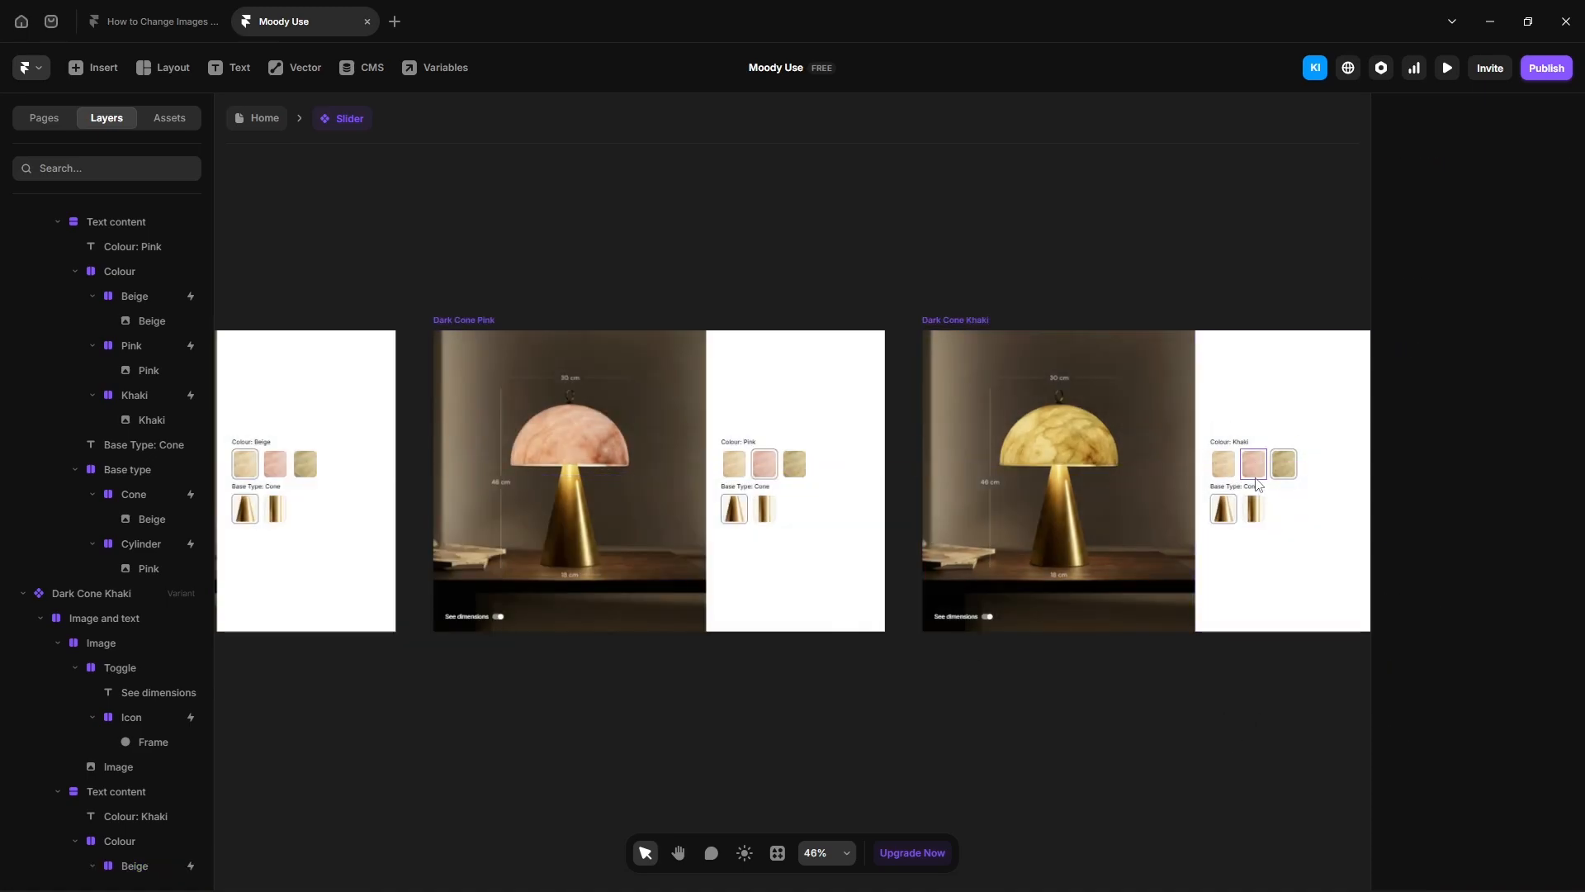
Step: Link the Pink swatch in Dark Cone Khaki to the Dark Cone Pink variant on click
left_click(1253, 469)
left_click_drag(1266, 464, 778, 481)
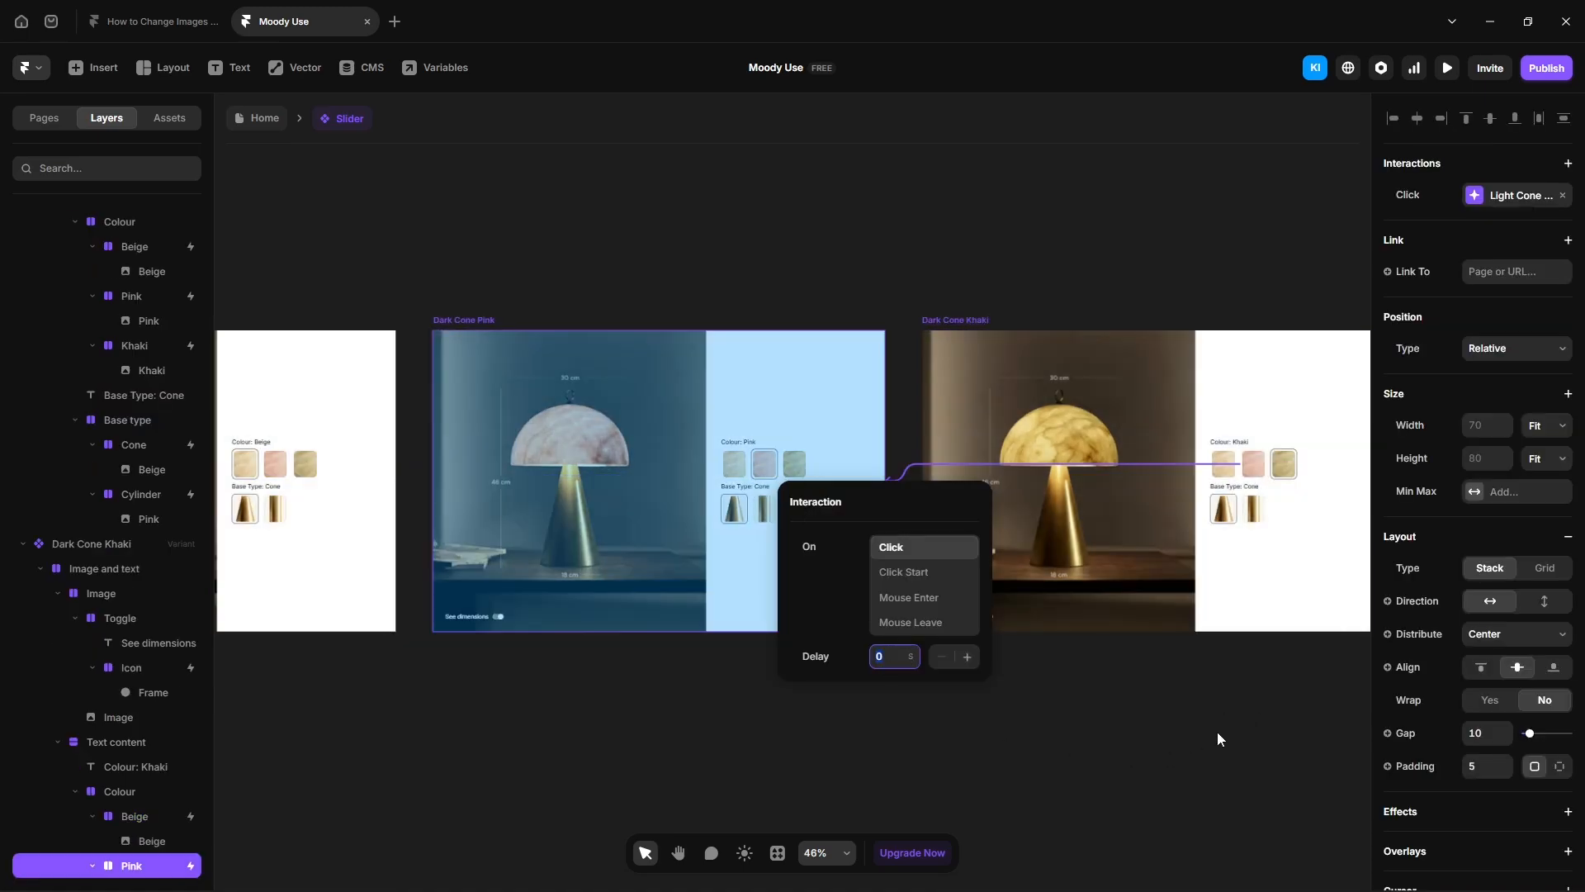
left_click(1217, 732)
left_click(1211, 723)
Step: Link both the Khaki swatch and the Cone swatch in Dark Cone Khaki back to their own variant on click
key("space")
left_click_drag(1194, 693, 1085, 696)
left_click(1173, 466)
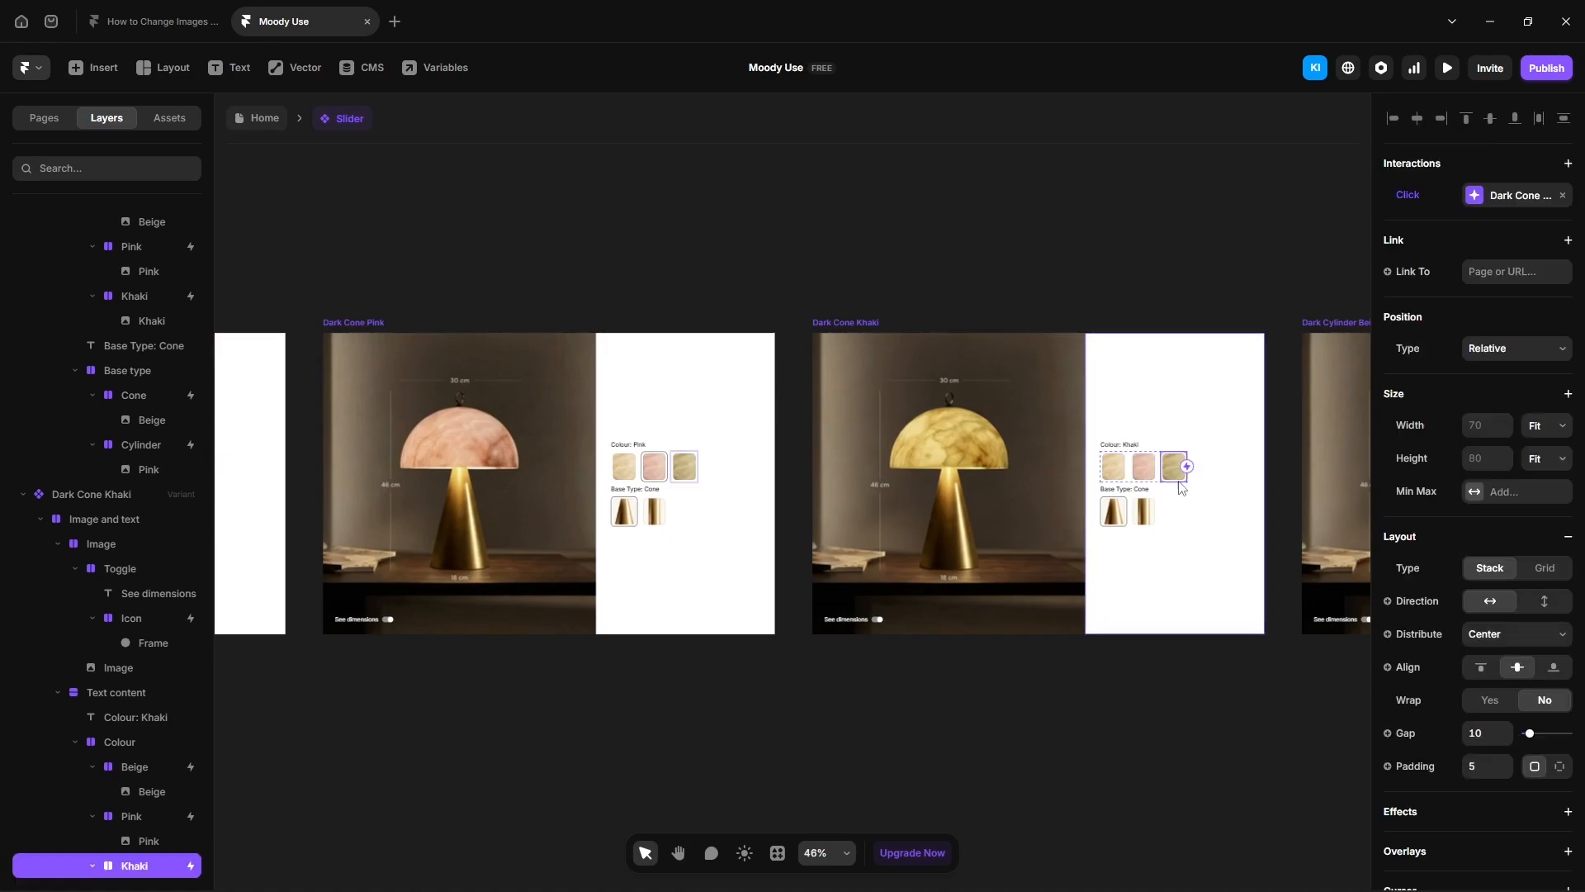
left_click_drag(1189, 466, 1093, 557)
left_click(987, 725)
left_click(1113, 516)
left_click(1004, 696)
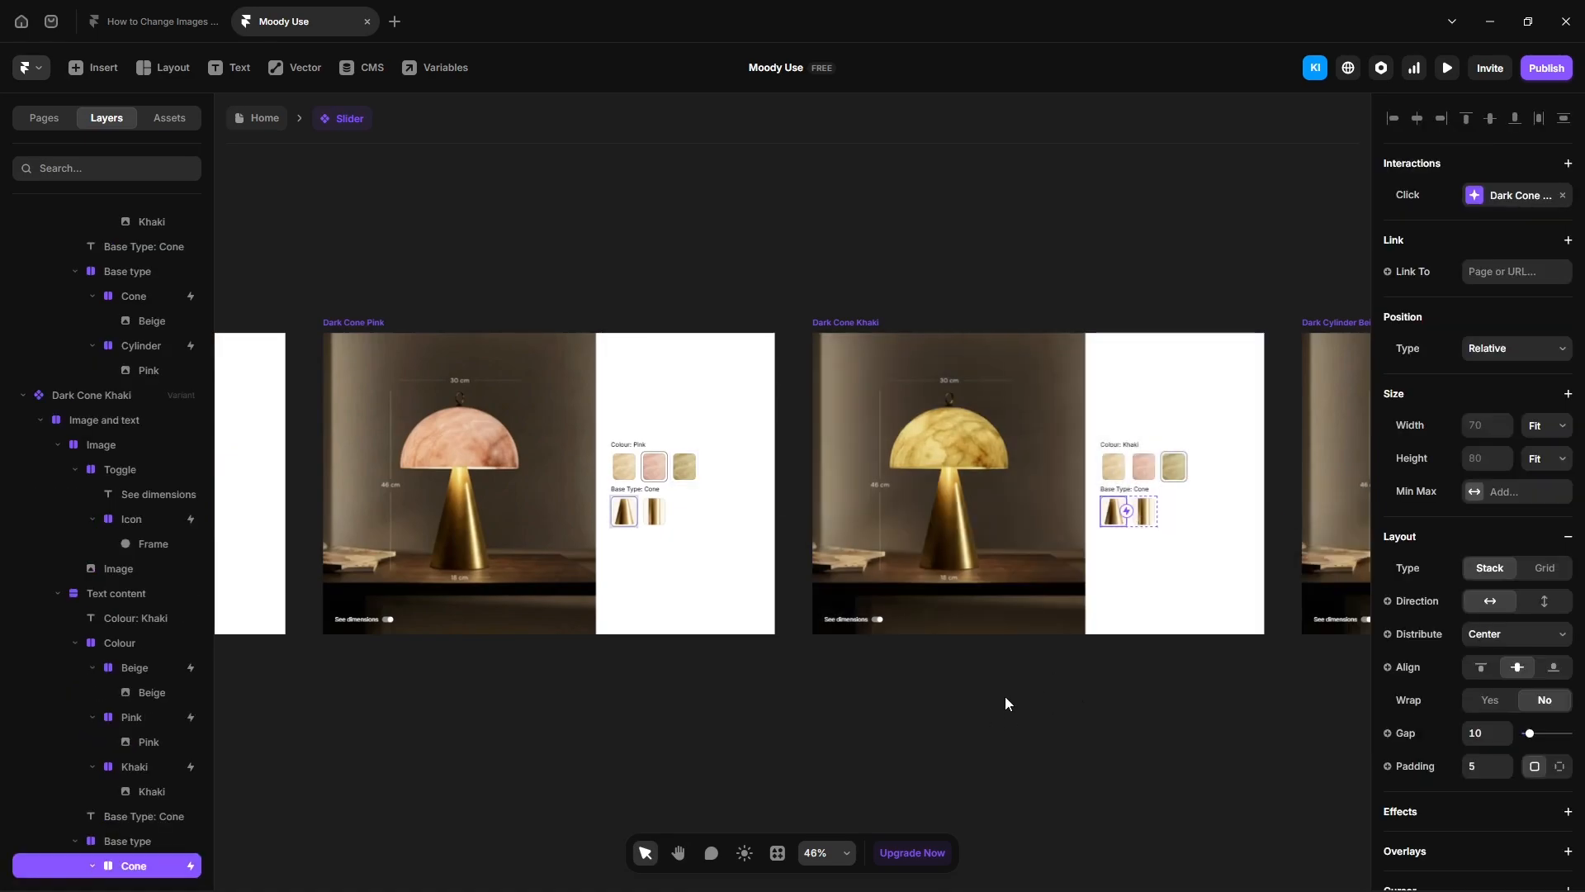
Step: Change the Cylinder swatch's click transition in Dark Cone Khaki to target Dark Cylinder Khaki
left_click(1144, 518)
left_click(159, 841)
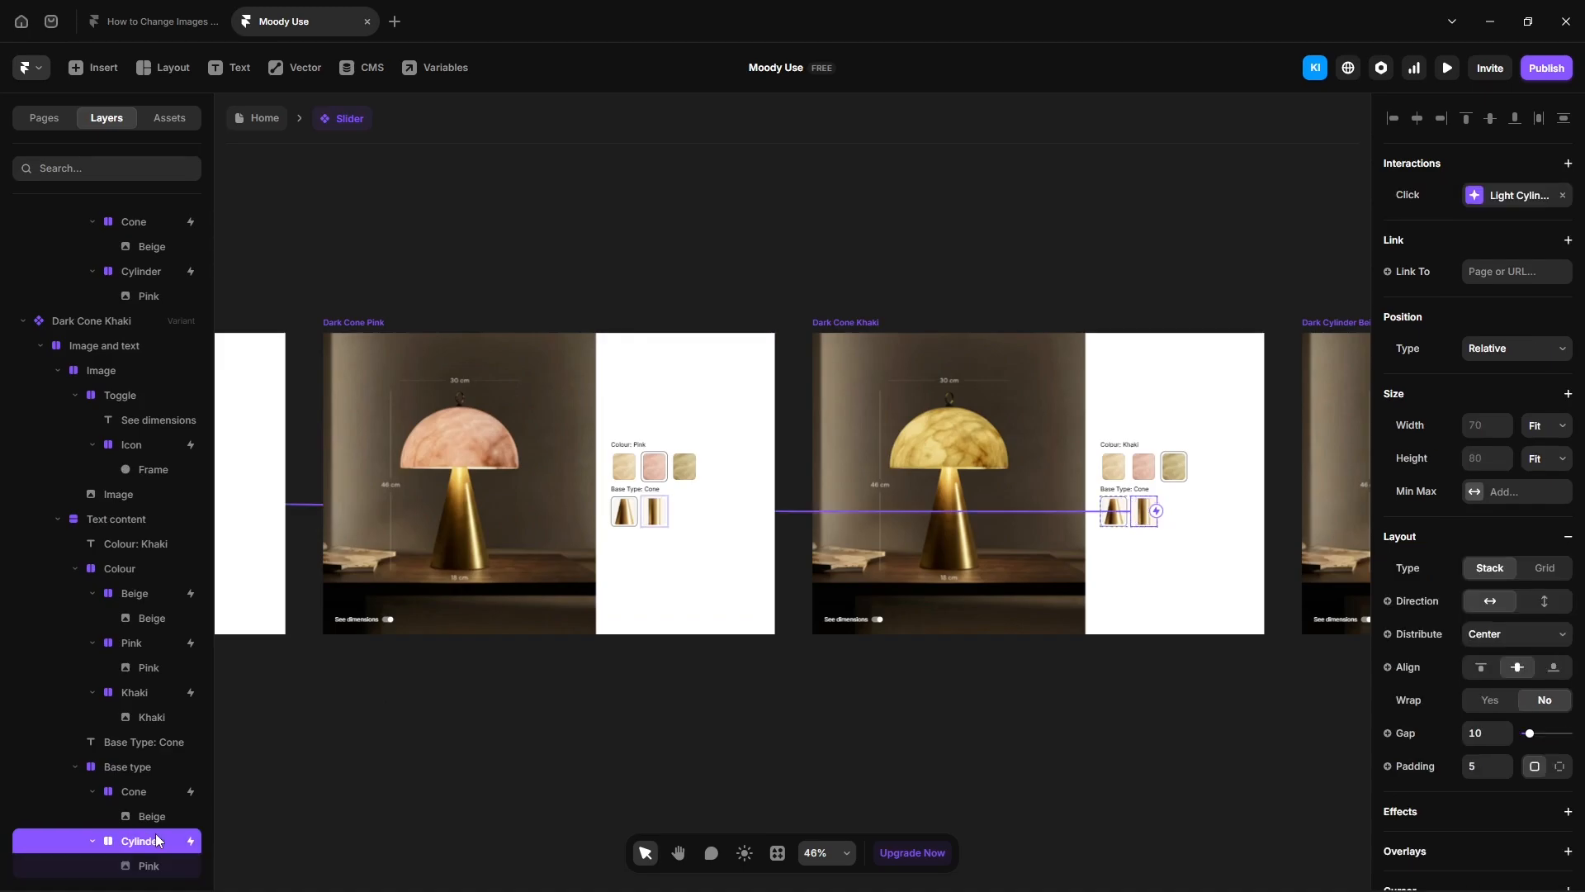
left_click(1539, 197)
left_click(1302, 341)
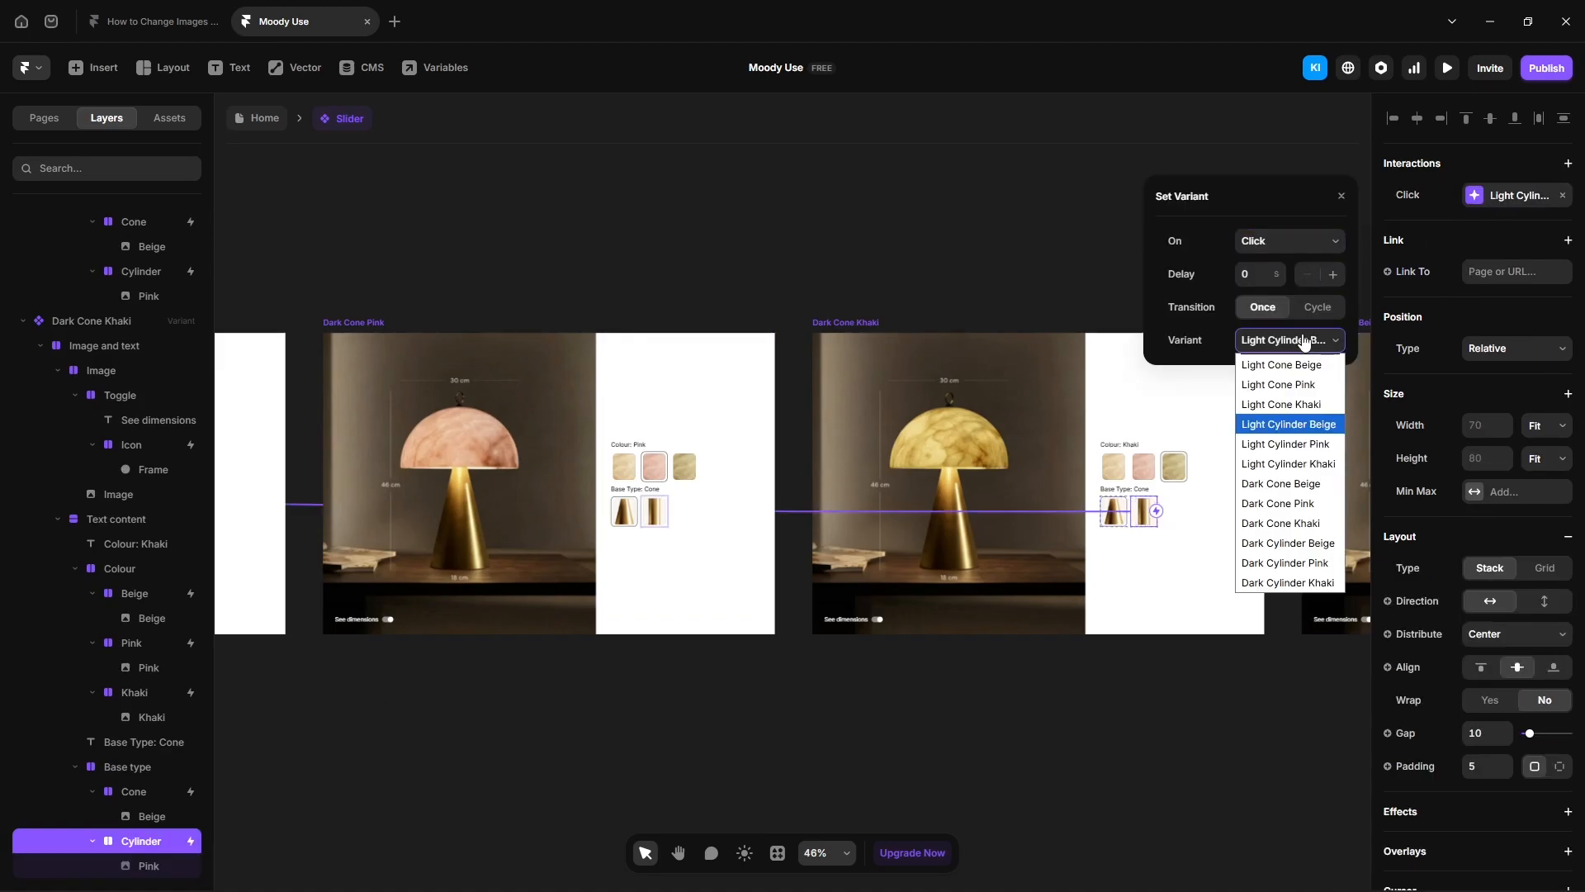
left_click(1293, 583)
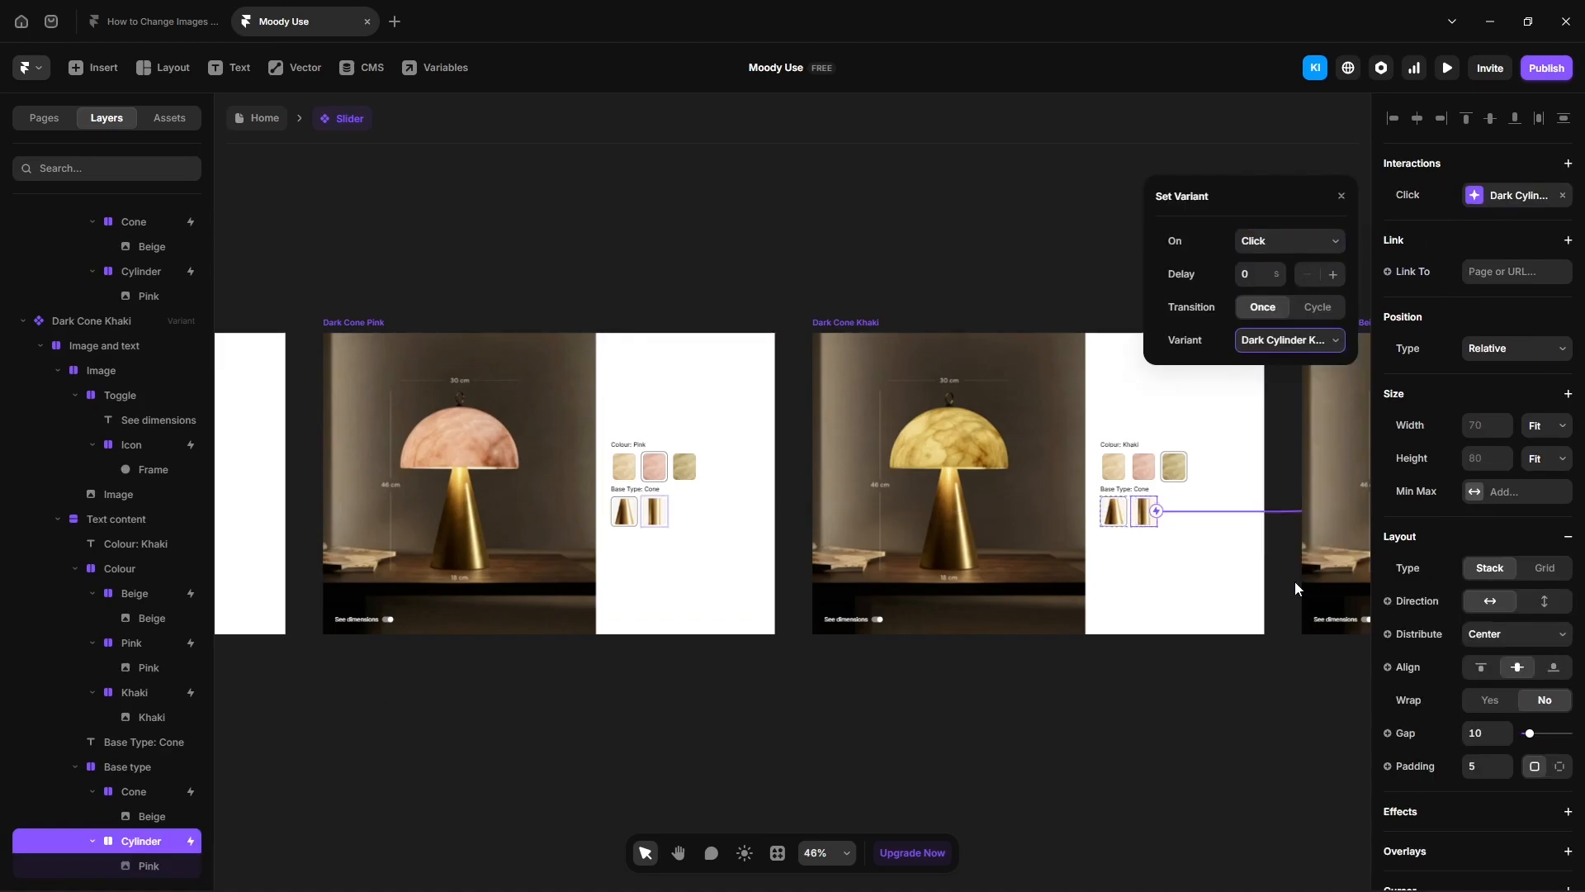
left_click(1238, 661)
Step: Change the dimensions toggle's click transition in Dark Cylinder Beige to target Light Cylinder Beige
left_click_drag(1170, 665, 495, 661)
scroll(643, 578, "up", 5)
scroll(697, 688, "up", 3)
left_click(735, 653)
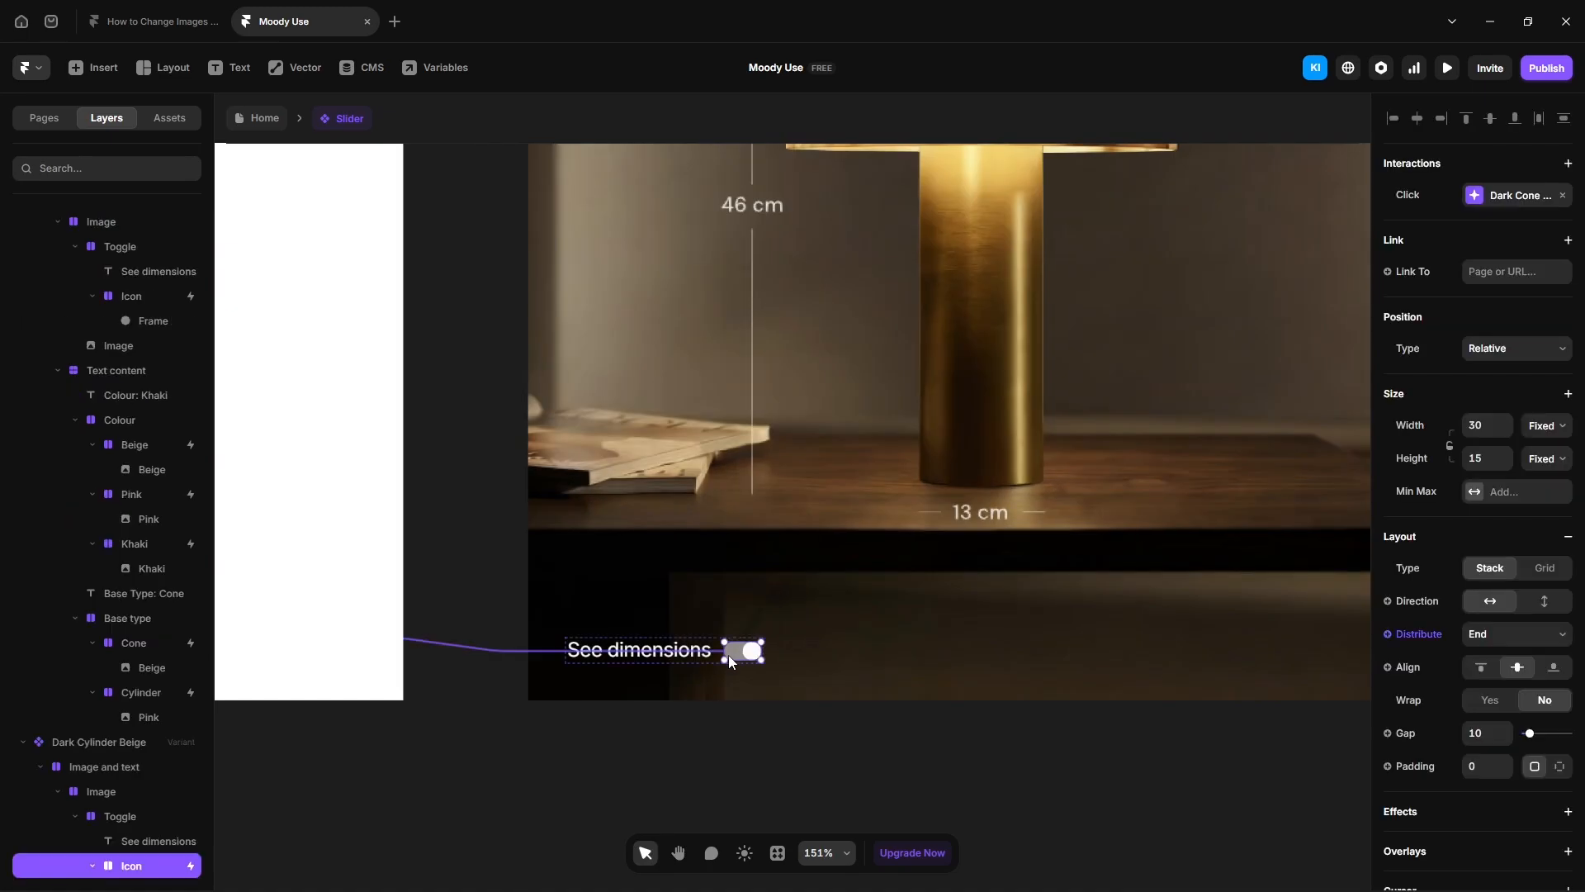
left_click(1515, 195)
left_click(1288, 340)
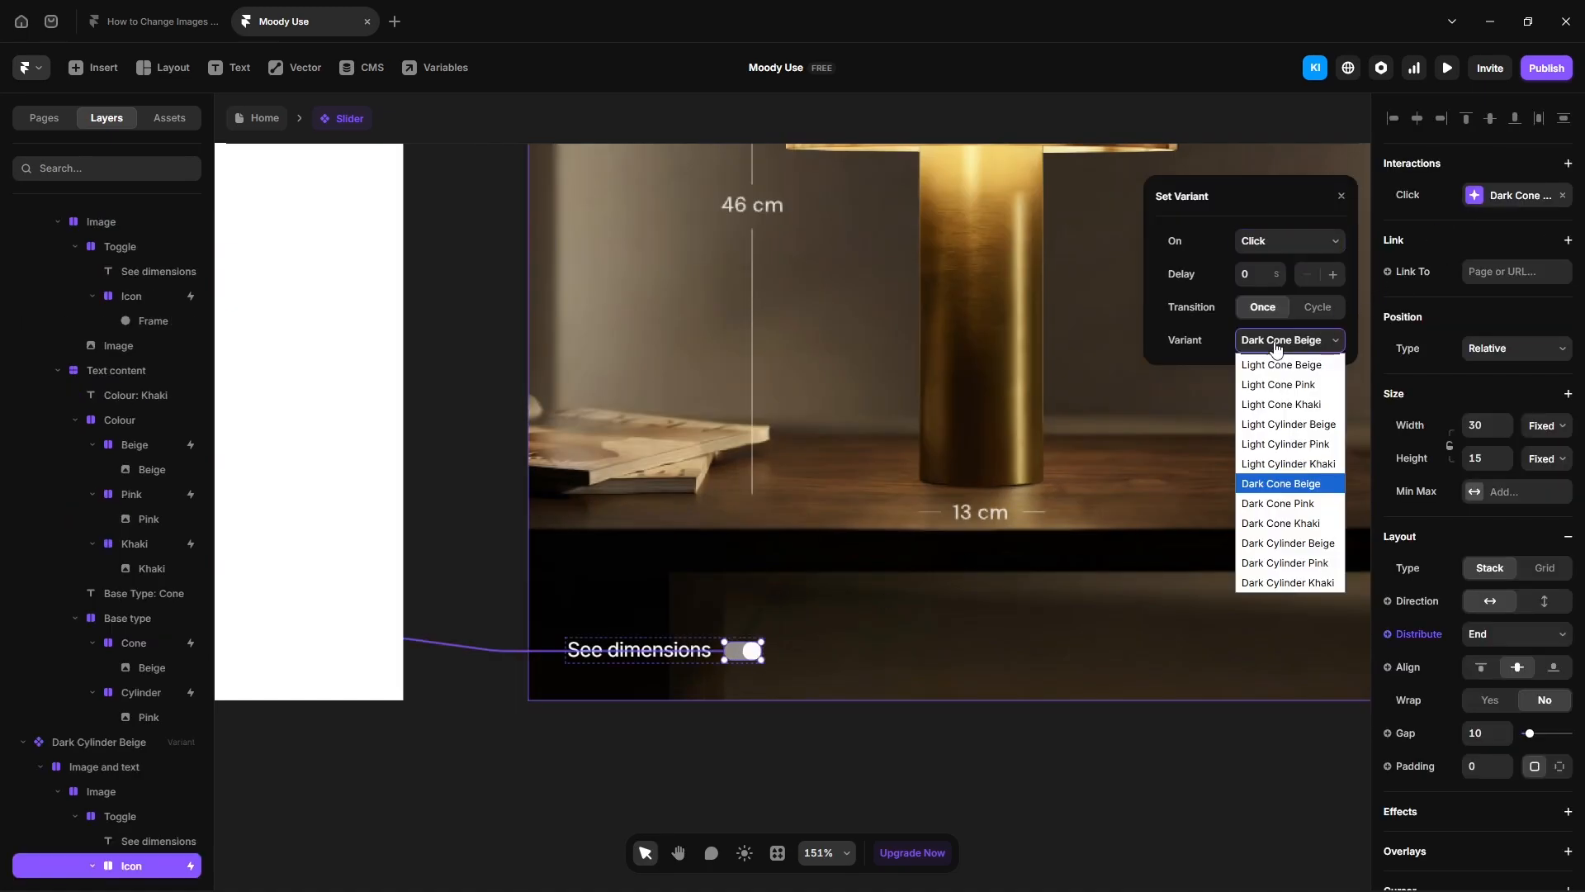
left_click(1271, 425)
left_click(642, 723)
Step: Link the Beige swatch in Dark Cylinder Beige back to its own variant on click
scroll(641, 723, "down", 5)
left_click(1073, 442)
left_click_drag(1093, 442, 1059, 563)
left_click(1017, 749)
Step: Link the Pink and Khaki swatches in Dark Cylinder Beige to Dark Cylinder Pink and Dark Cylinder Khaki on click
left_click(1103, 463)
left_click_drag(1141, 441, 1139, 450)
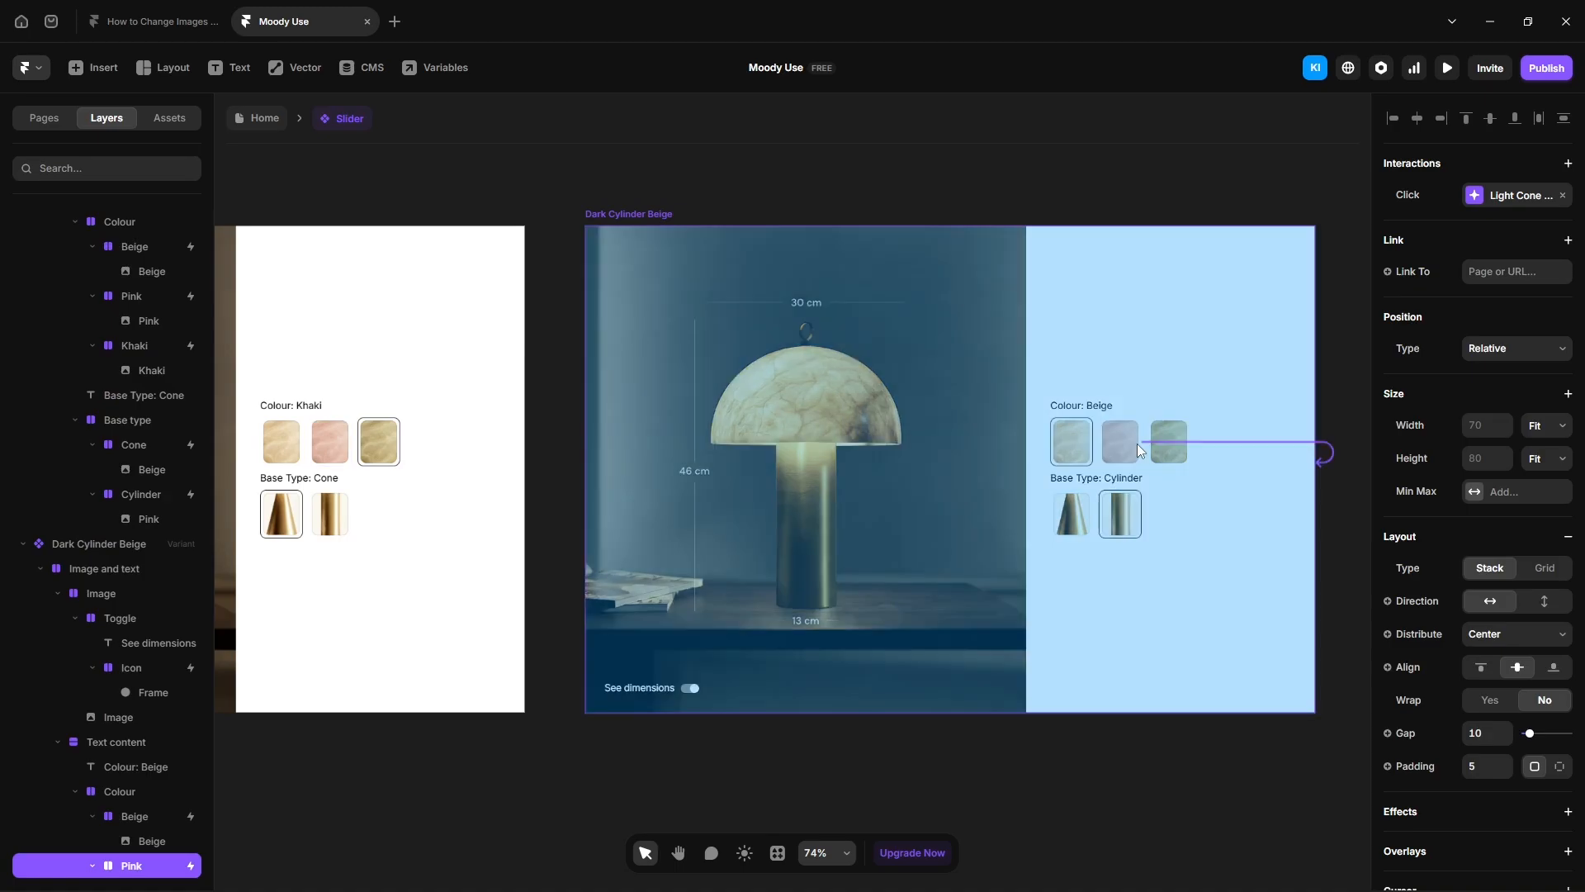
scroll(962, 484, "down", 2)
left_click_drag(962, 484, 1312, 481)
left_click(988, 746)
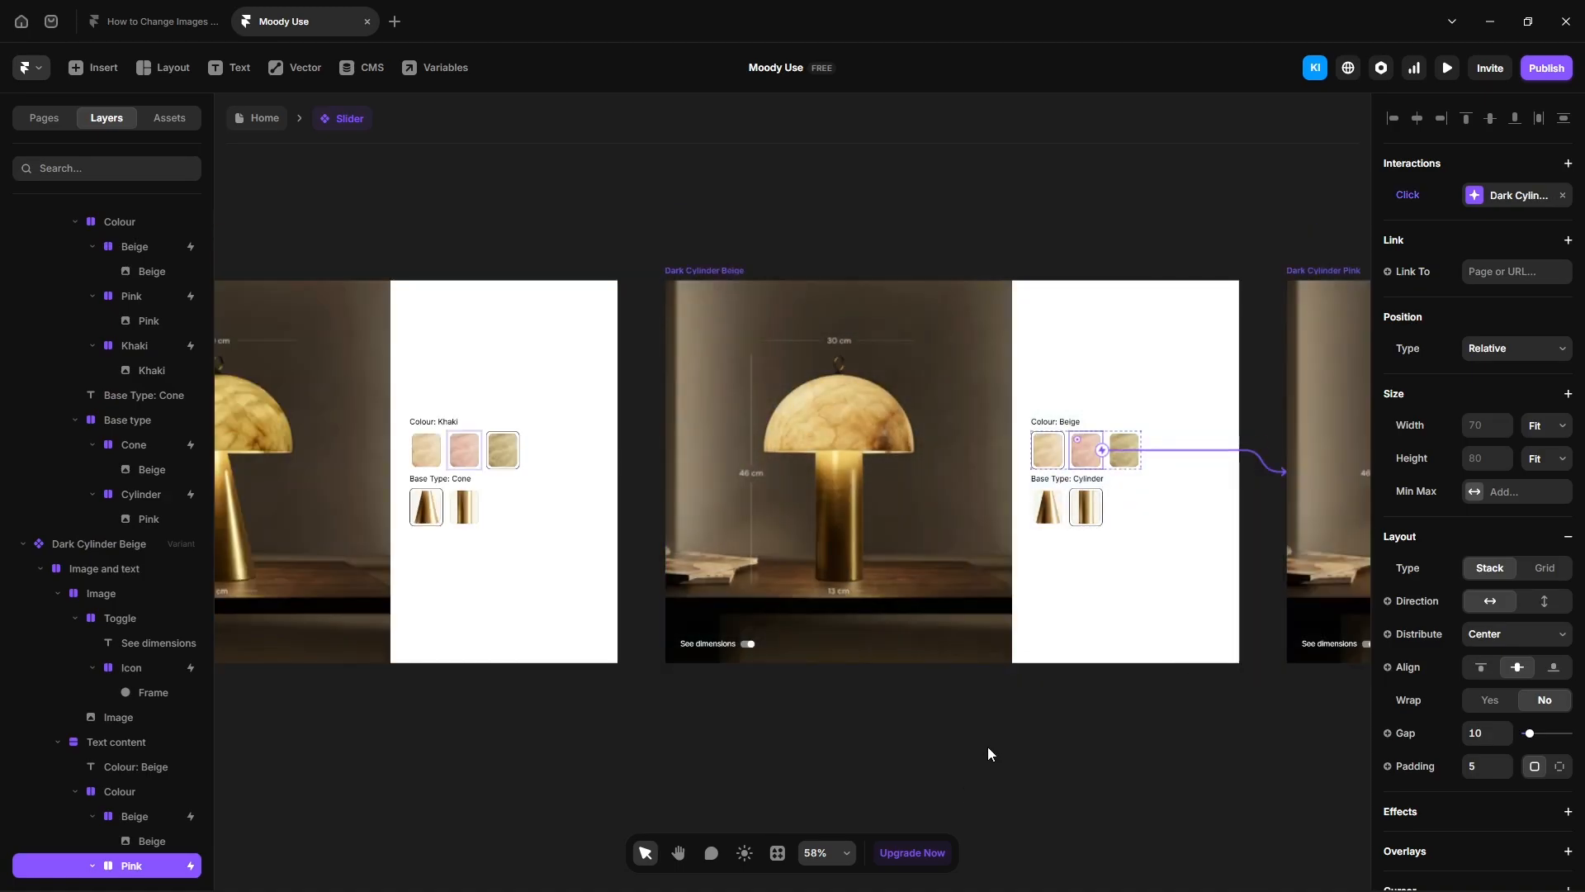
left_click(1126, 462)
left_click_drag(1141, 451, 1340, 463)
scroll(974, 499, "down", 5)
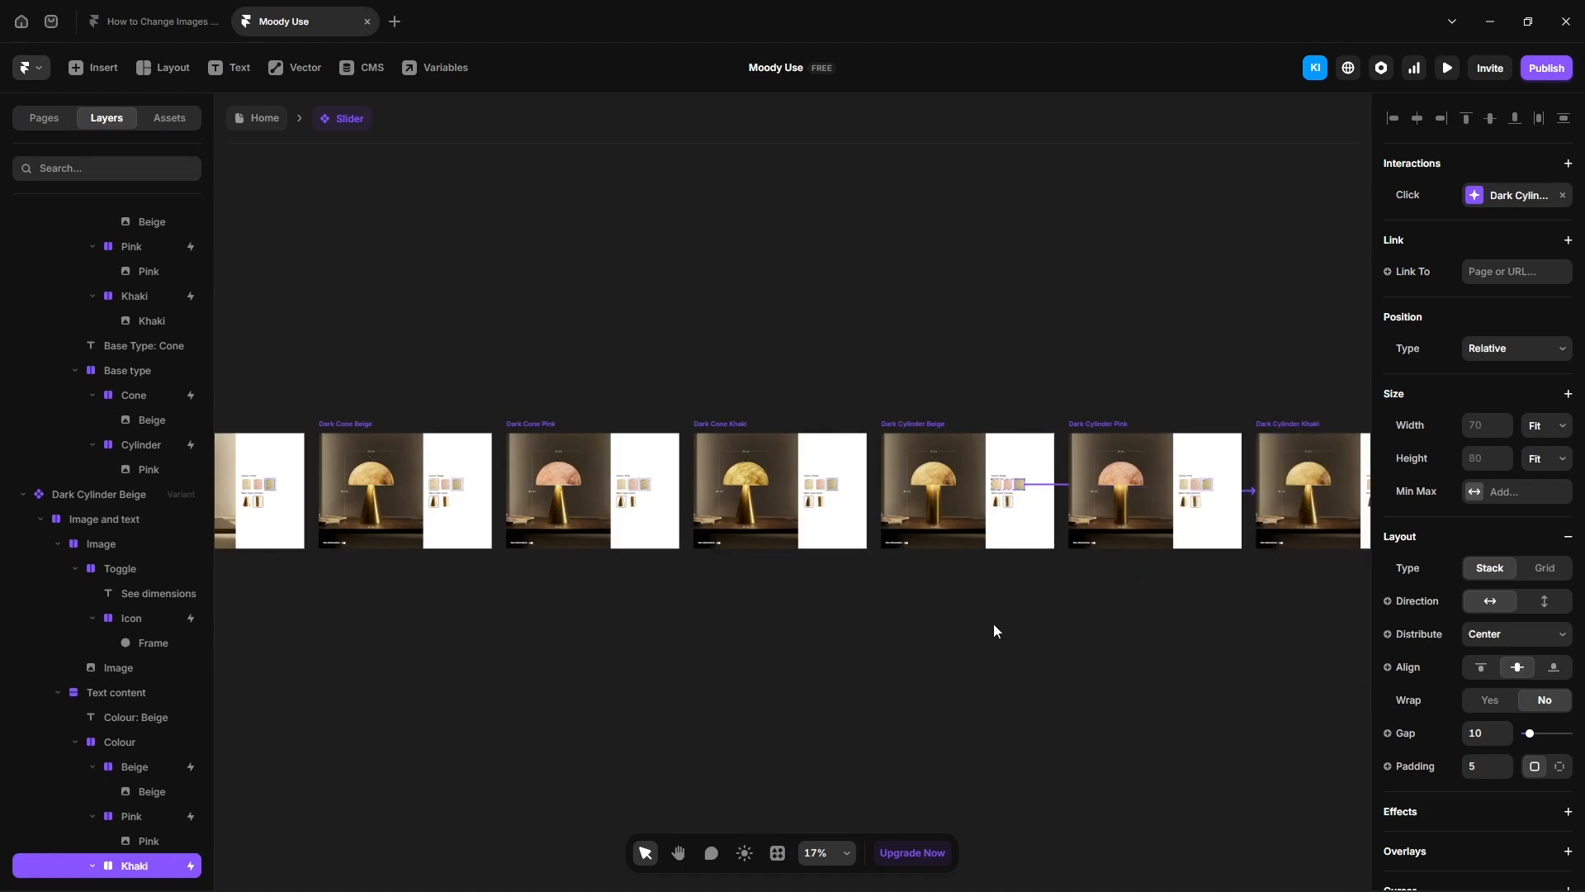
Step: Change the Cone swatch's click transition in Dark Cylinder Beige to target Light Cylinder Beige
scroll(999, 505, "up", 5)
left_click(999, 504)
left_click(1523, 198)
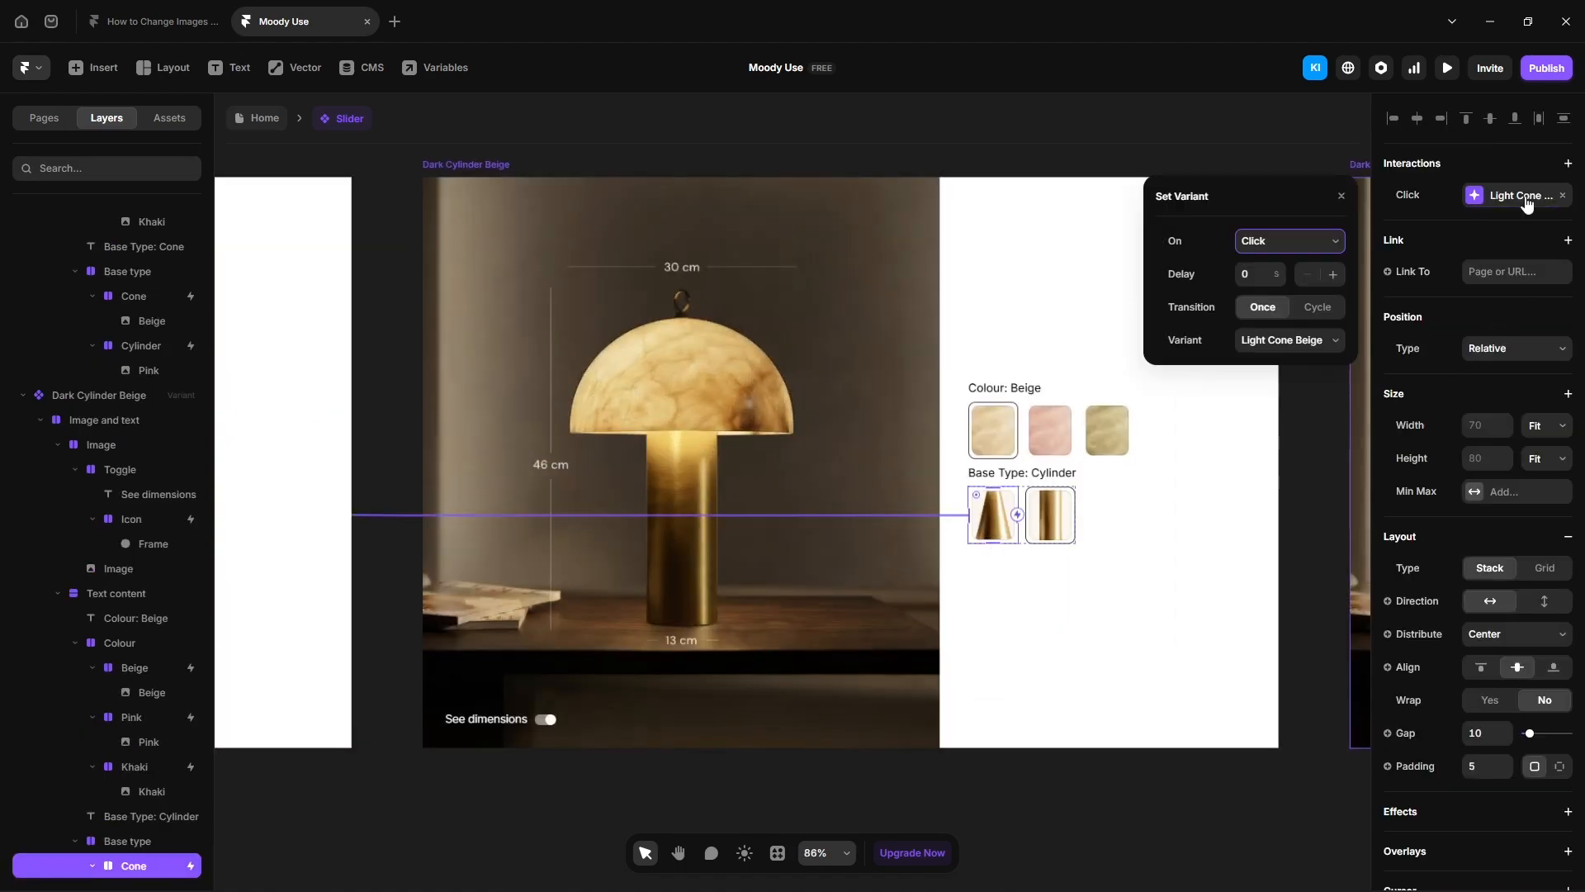
left_click(1284, 345)
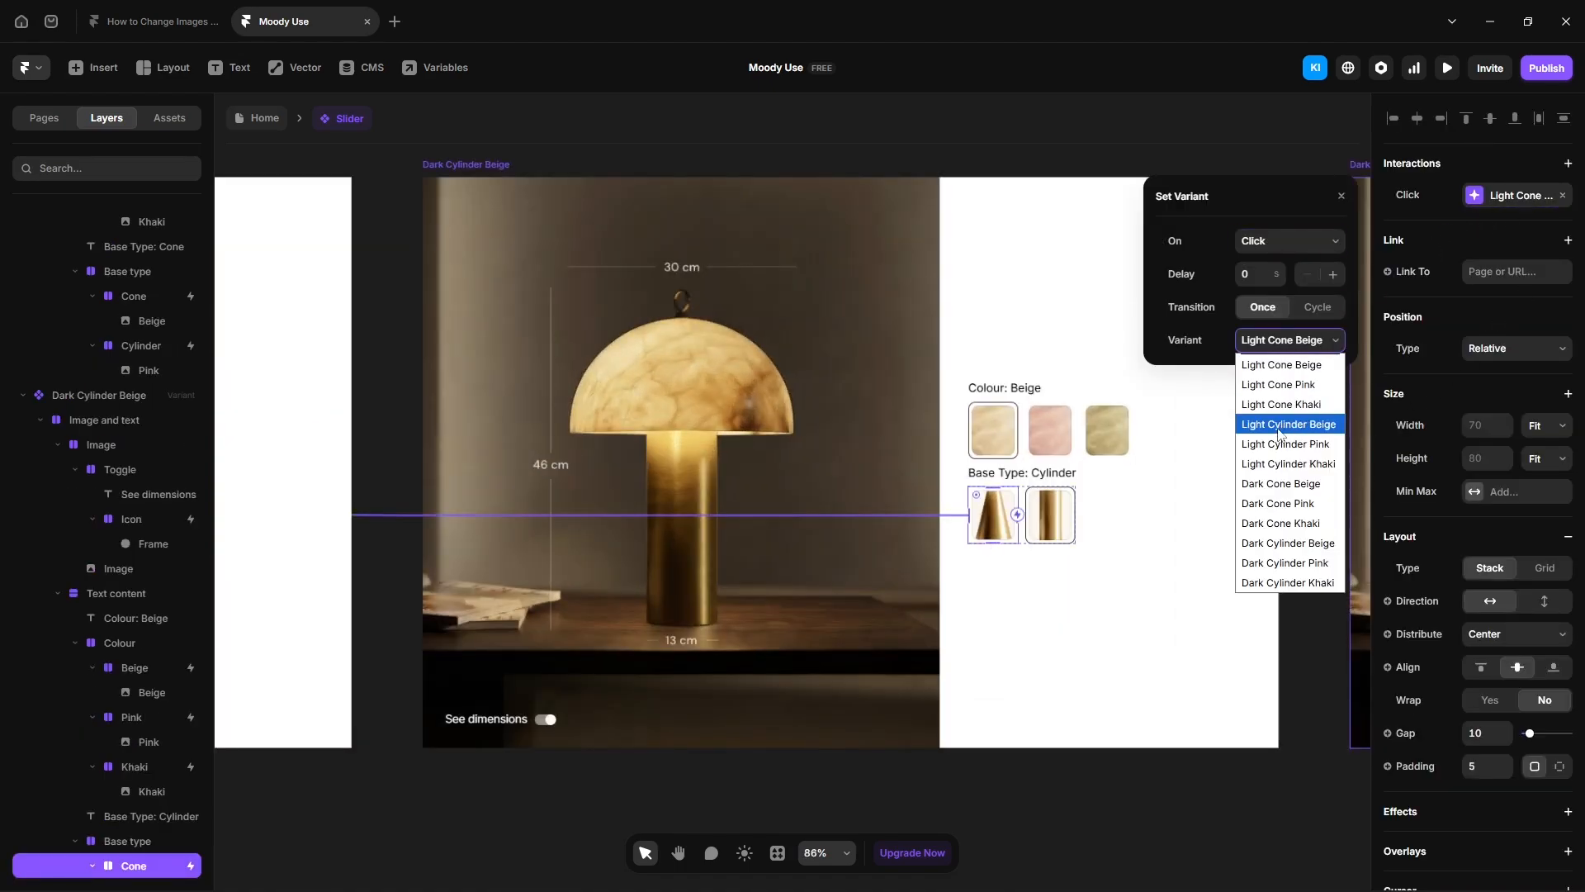
left_click(1279, 423)
left_click(1057, 608)
Step: Link the Cylinder swatch in Dark Cylinder Beige back to its own variant on click
left_click(1052, 533)
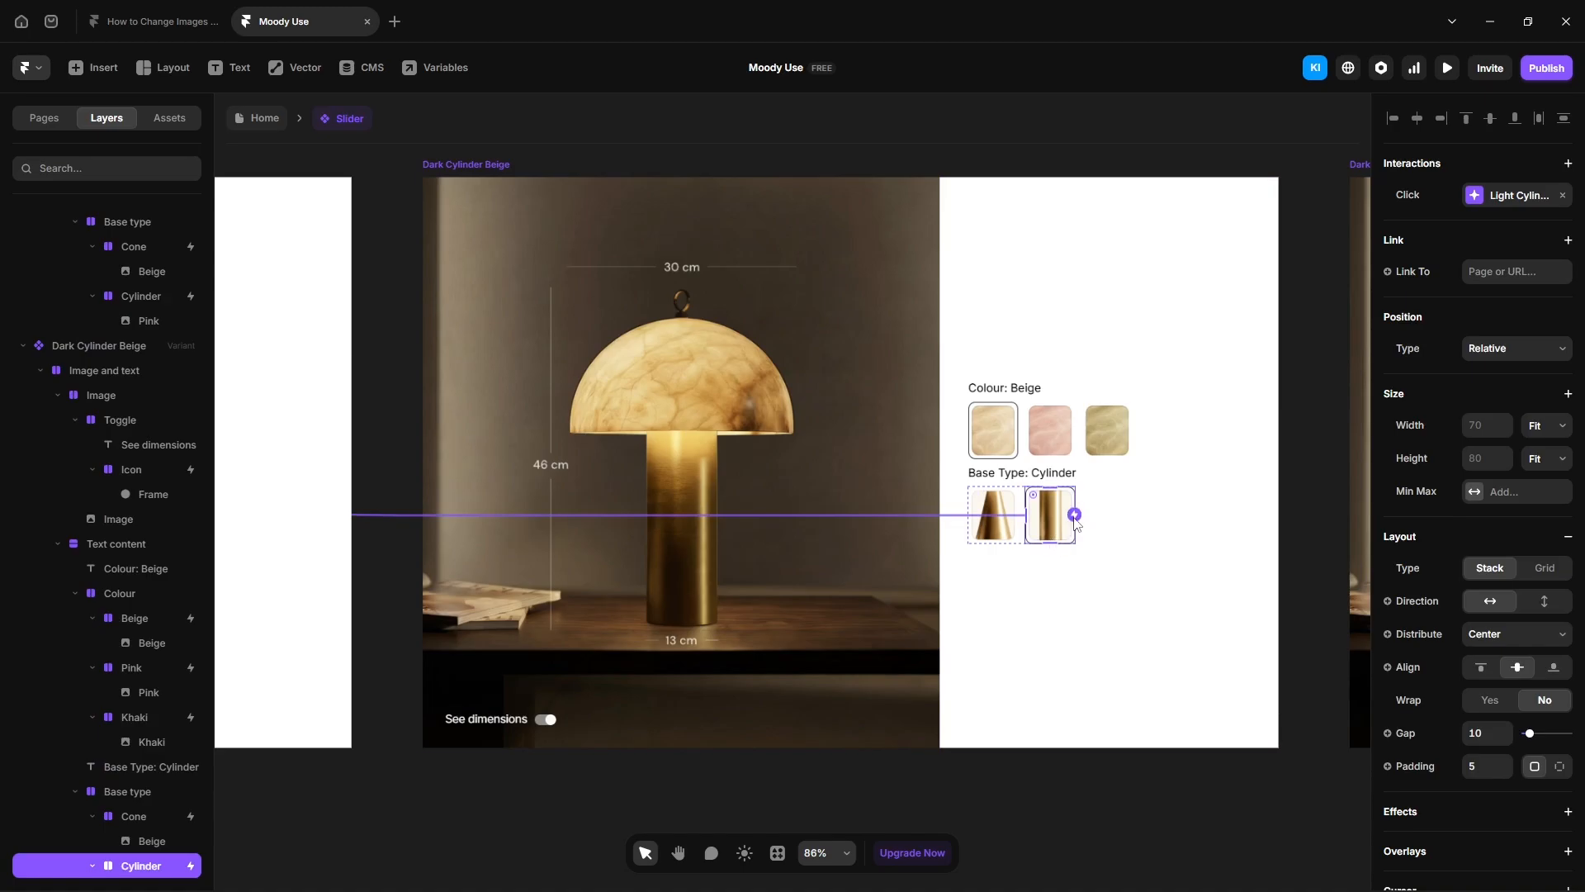
left_click_drag(1074, 516, 1042, 581)
left_click(1004, 810)
Step: Change the dimensions toggle's click transition in Dark Cylinder Pink to target Light Cylinder Pink
scroll(845, 557, "down", 3)
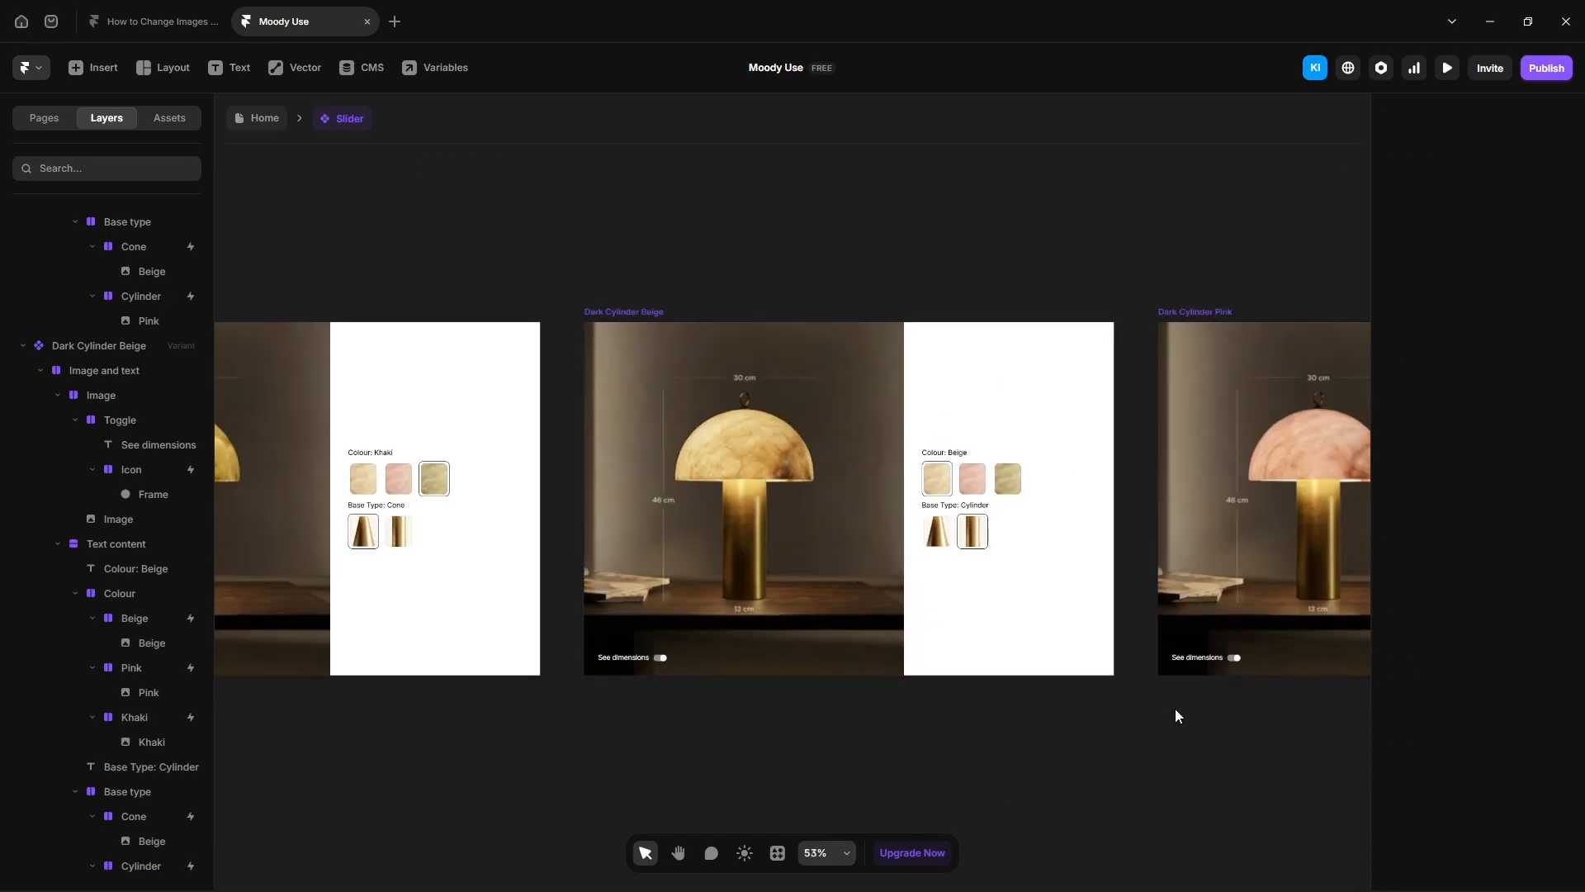
scroll(856, 740, "right", 5)
scroll(834, 679, "up", 5)
left_click(838, 611)
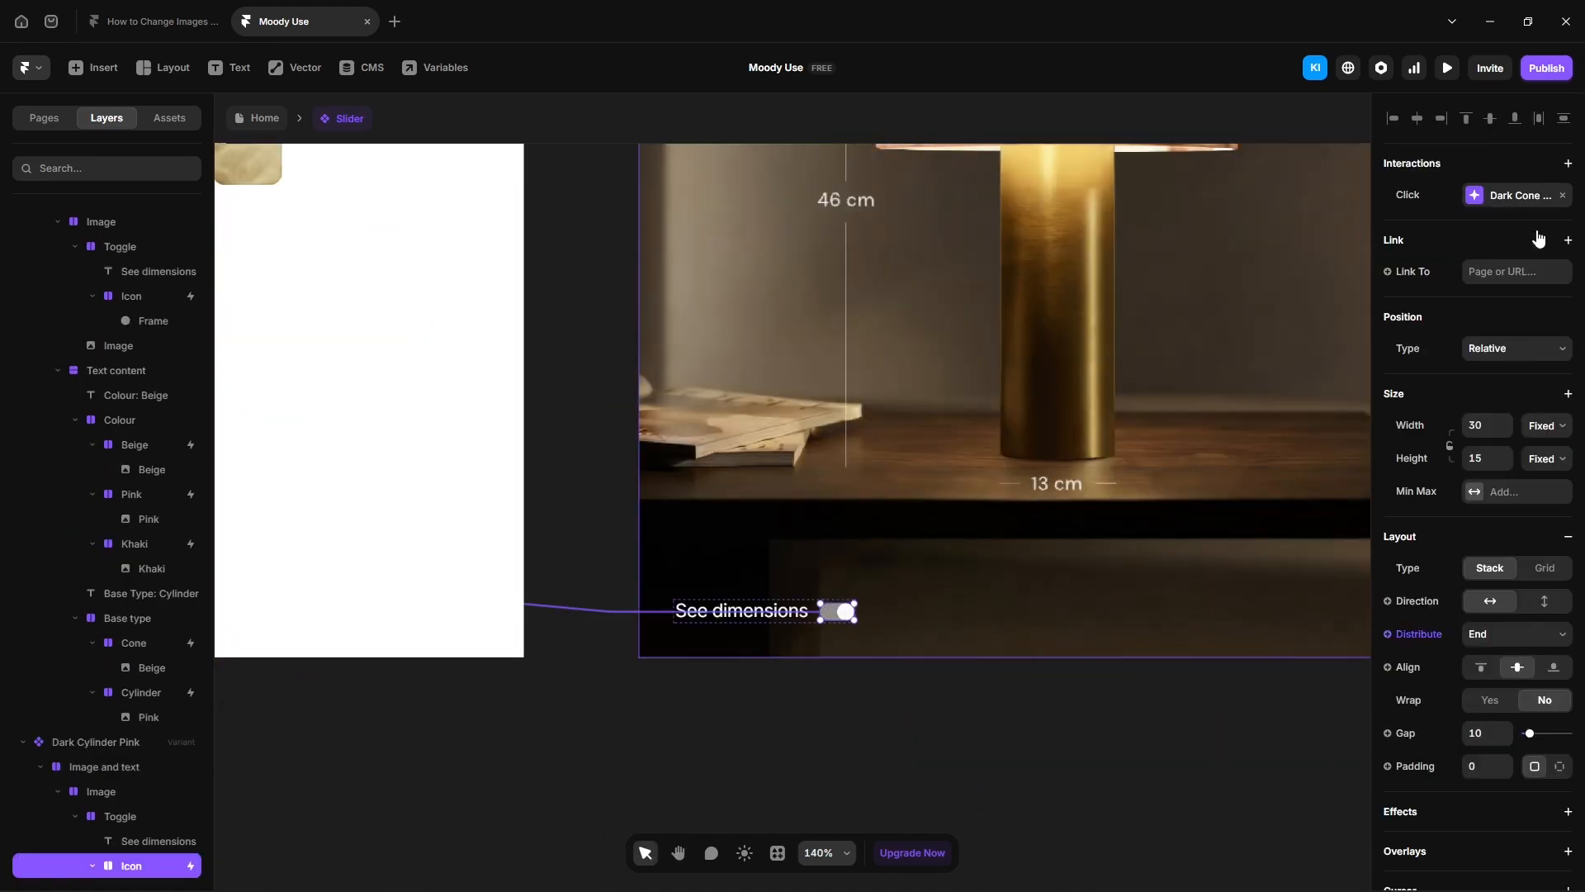
left_click(1514, 195)
left_click(1272, 339)
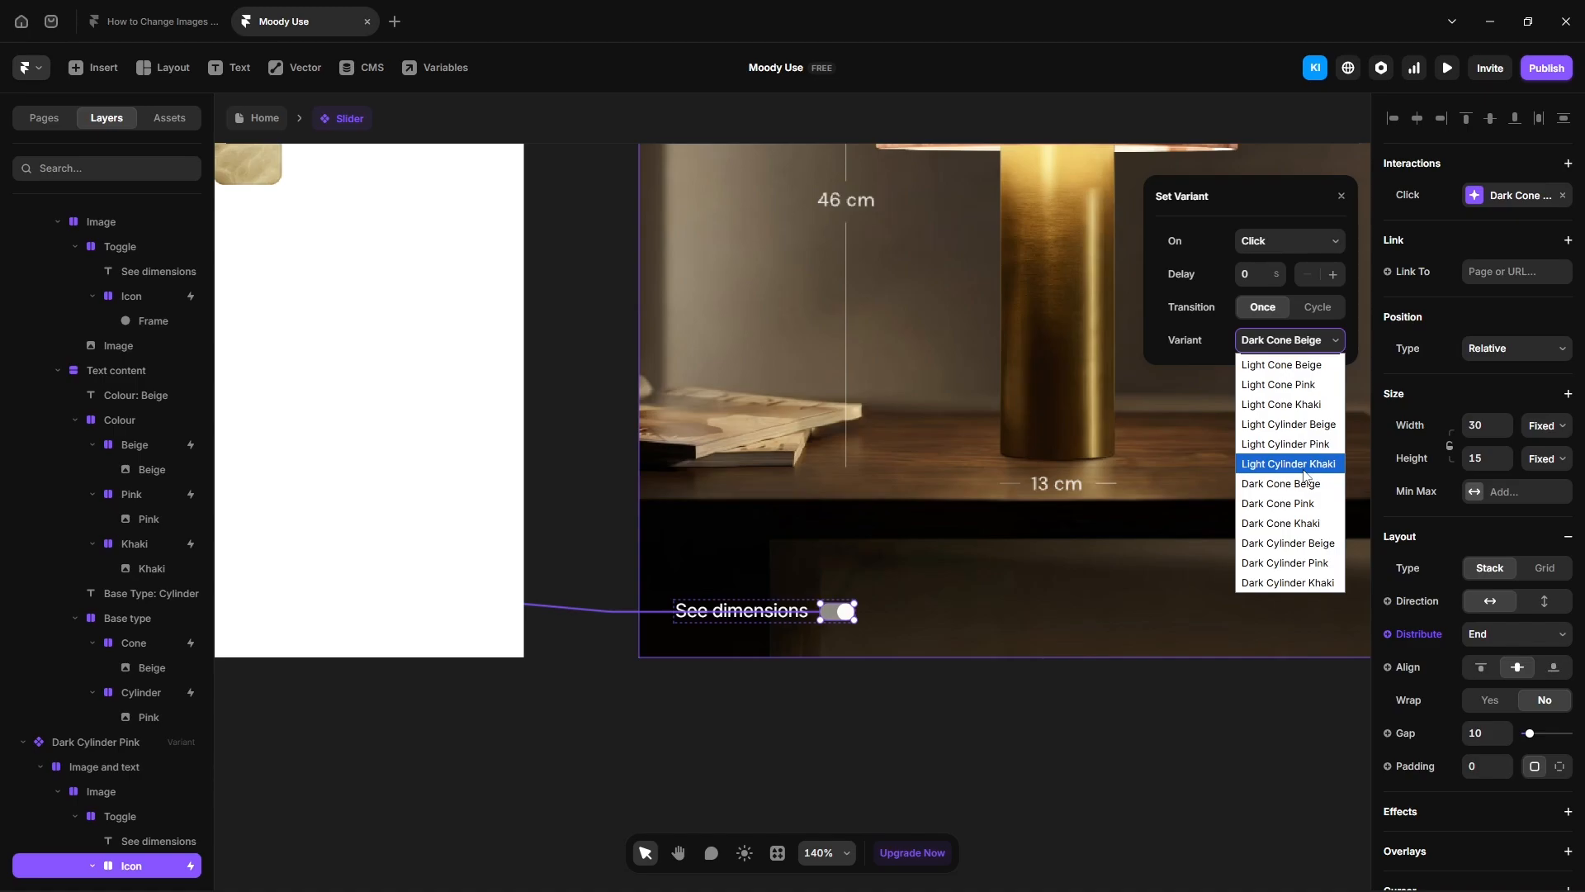
left_click(1285, 444)
left_click(946, 671)
Step: Link the Beige swatch in Dark Cylinder Pink to the Dark Cylinder Beige variant on click
scroll(811, 620, "down", 3)
scroll(867, 578, "right", 2)
left_click(1054, 448)
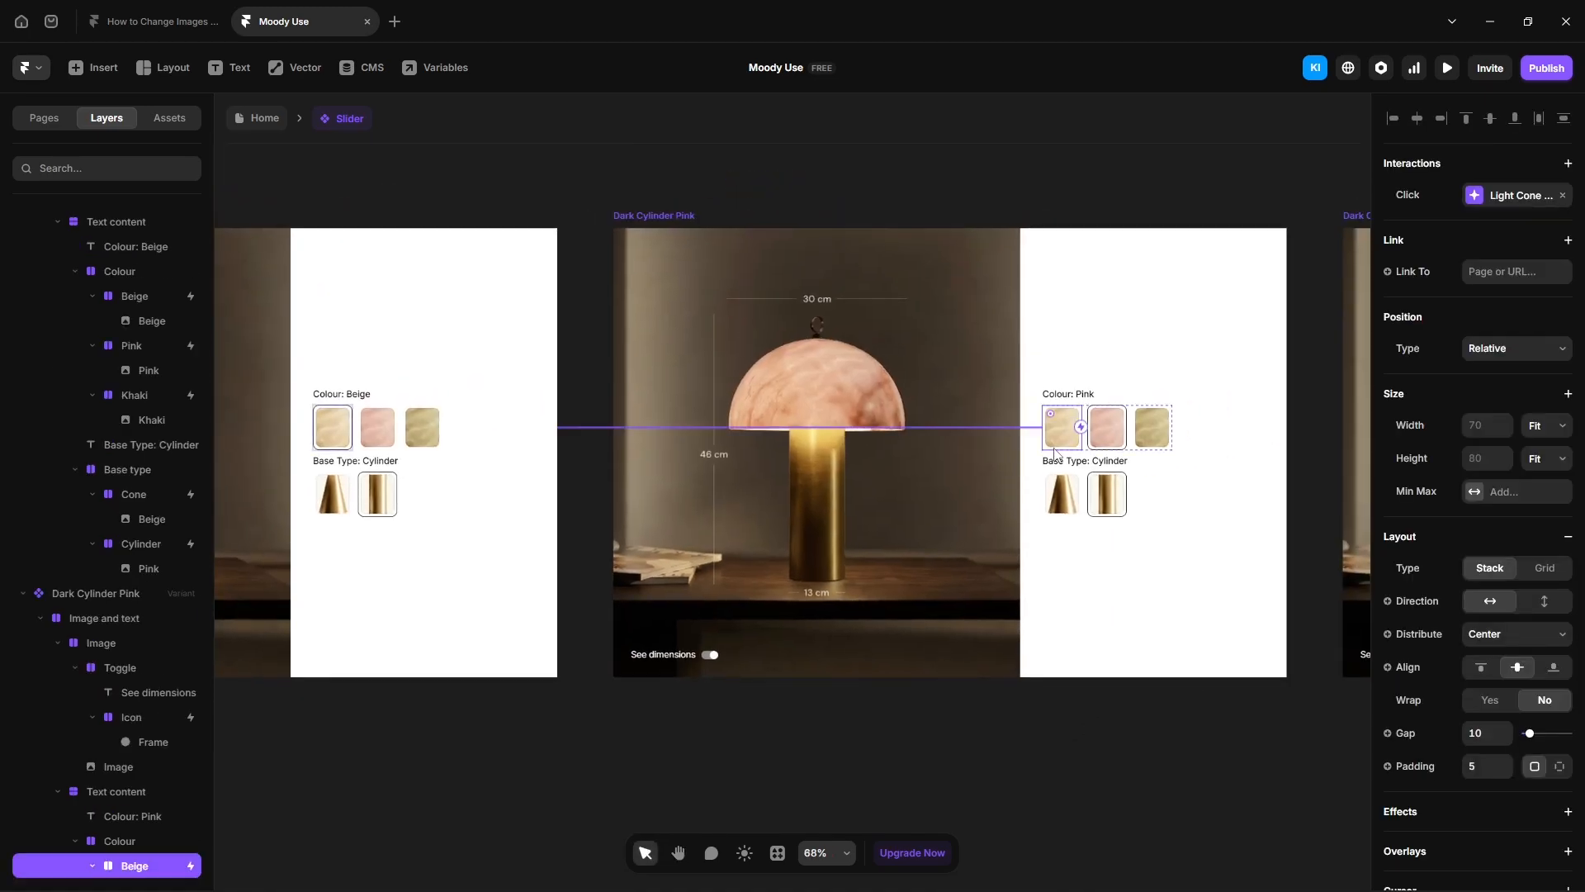
left_click_drag(1074, 439, 421, 476)
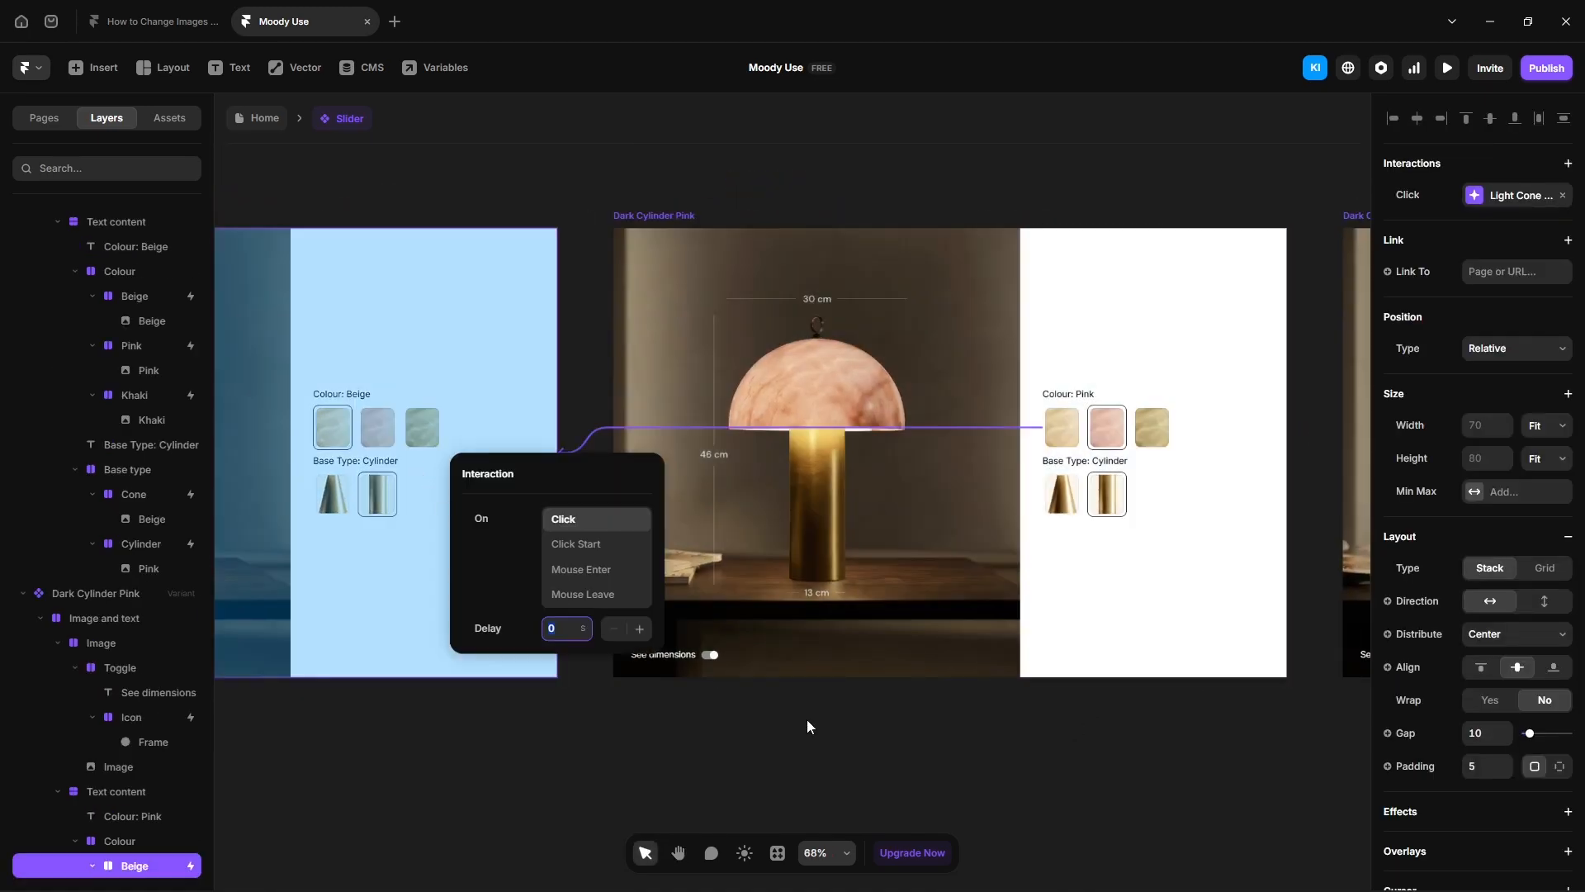
left_click(949, 717)
Step: In Dark Cylinder Pink, link the Pink swatch back to its own variant and the Khaki swatch to Dark Cylinder Khaki on click
left_click(1108, 439)
left_click_drag(1125, 428, 1294, 441)
left_click(997, 732)
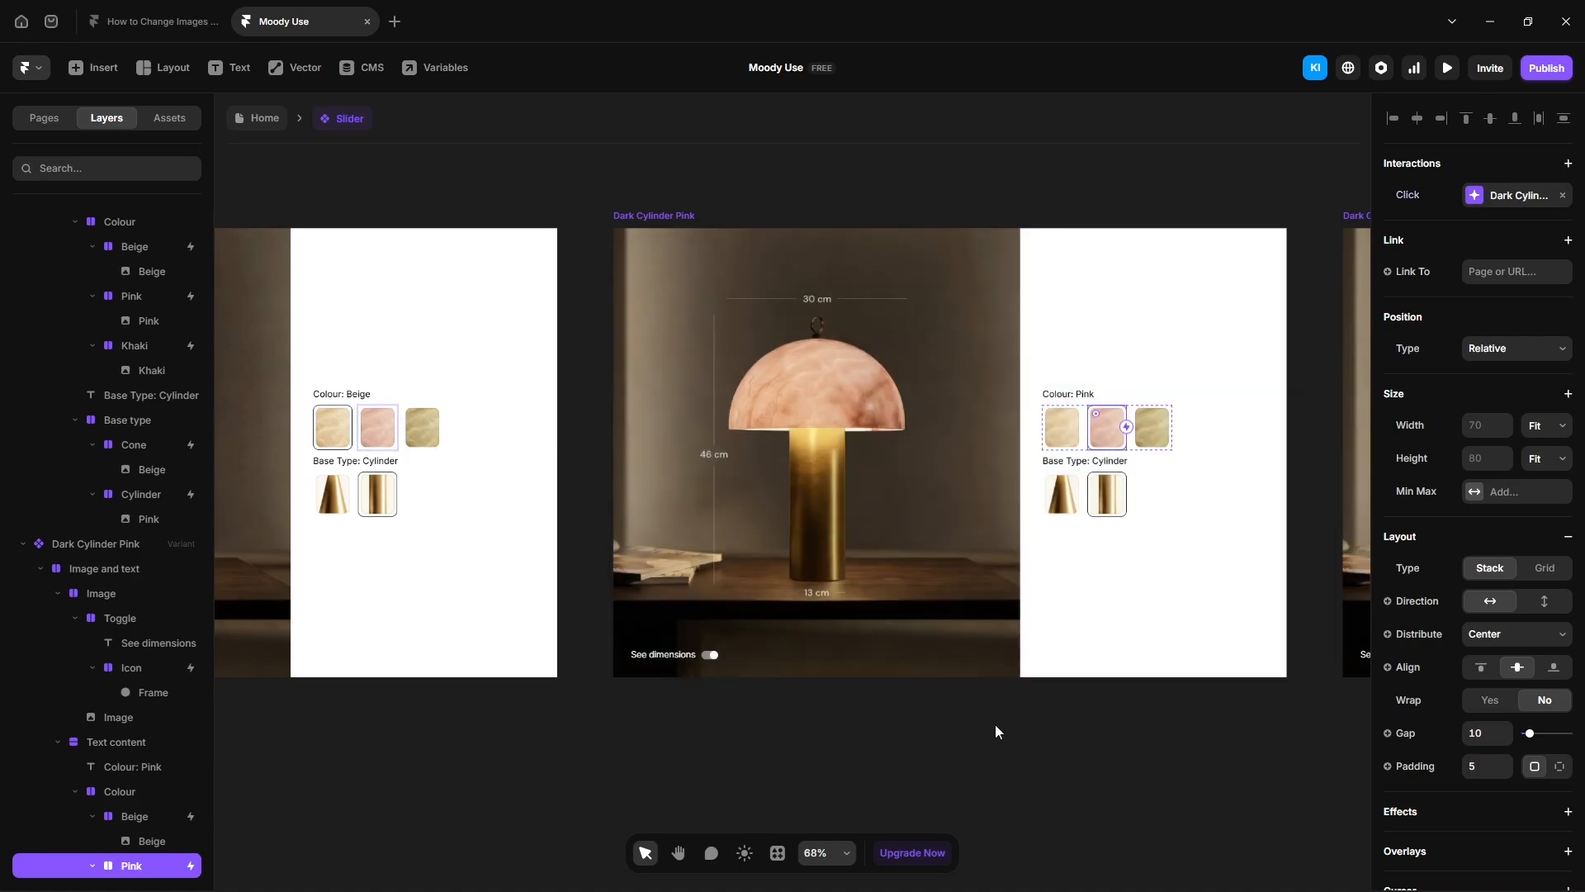
left_click(1155, 436)
left_click_drag(1171, 427, 1349, 432)
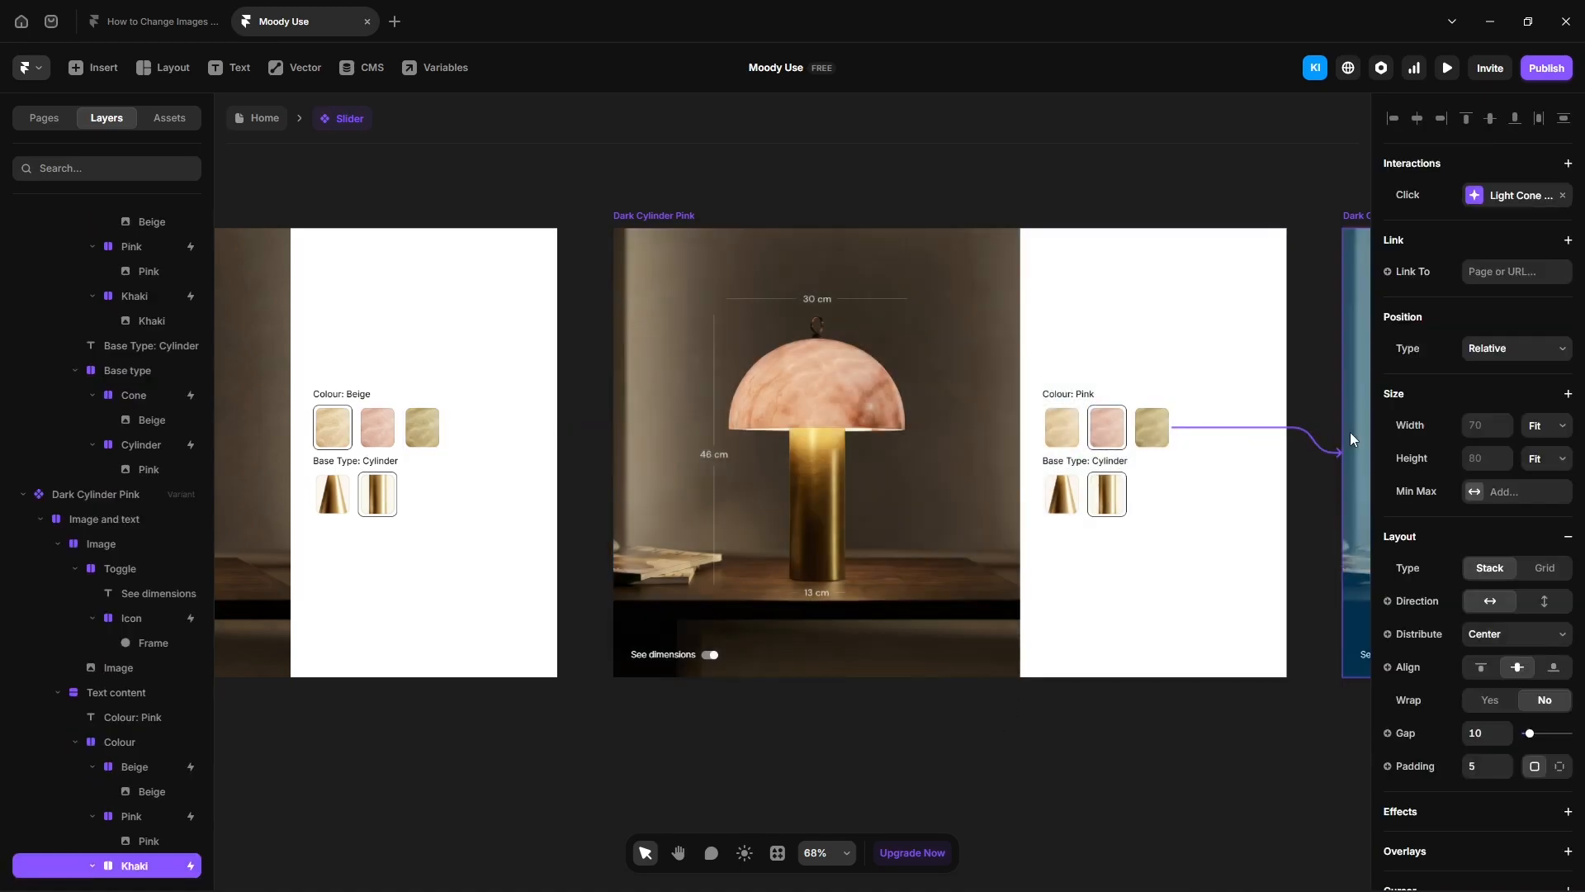
Step: Change the Cone swatch's click transition in Dark Cylinder Pink to target Dark Cone Khaki
left_click(1061, 494)
left_click(1493, 205)
left_click(1289, 341)
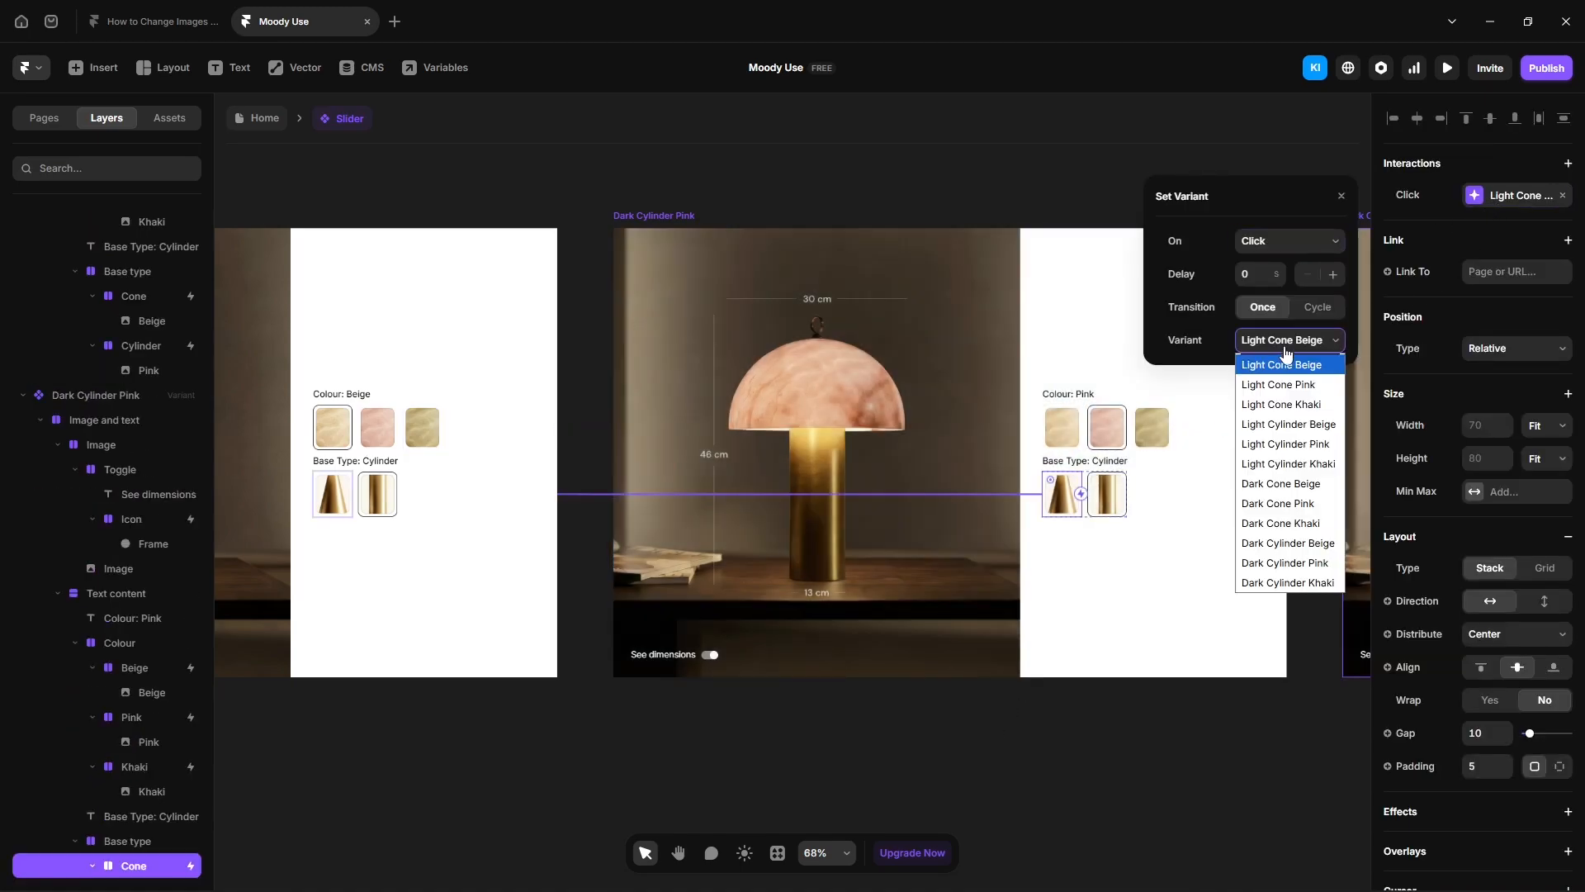
left_click(1284, 520)
left_click(1139, 719)
Step: Link the Cylinder swatch in Dark Cylinder Pink back to its own variant on click
left_click(1105, 520)
left_click_drag(1128, 494, 1133, 495)
left_click(1087, 744)
Step: Change the dimensions toggle's click transition in Dark Cylinder Khaki to target Light Cylinder Khaki
scroll(933, 771, "right", 10)
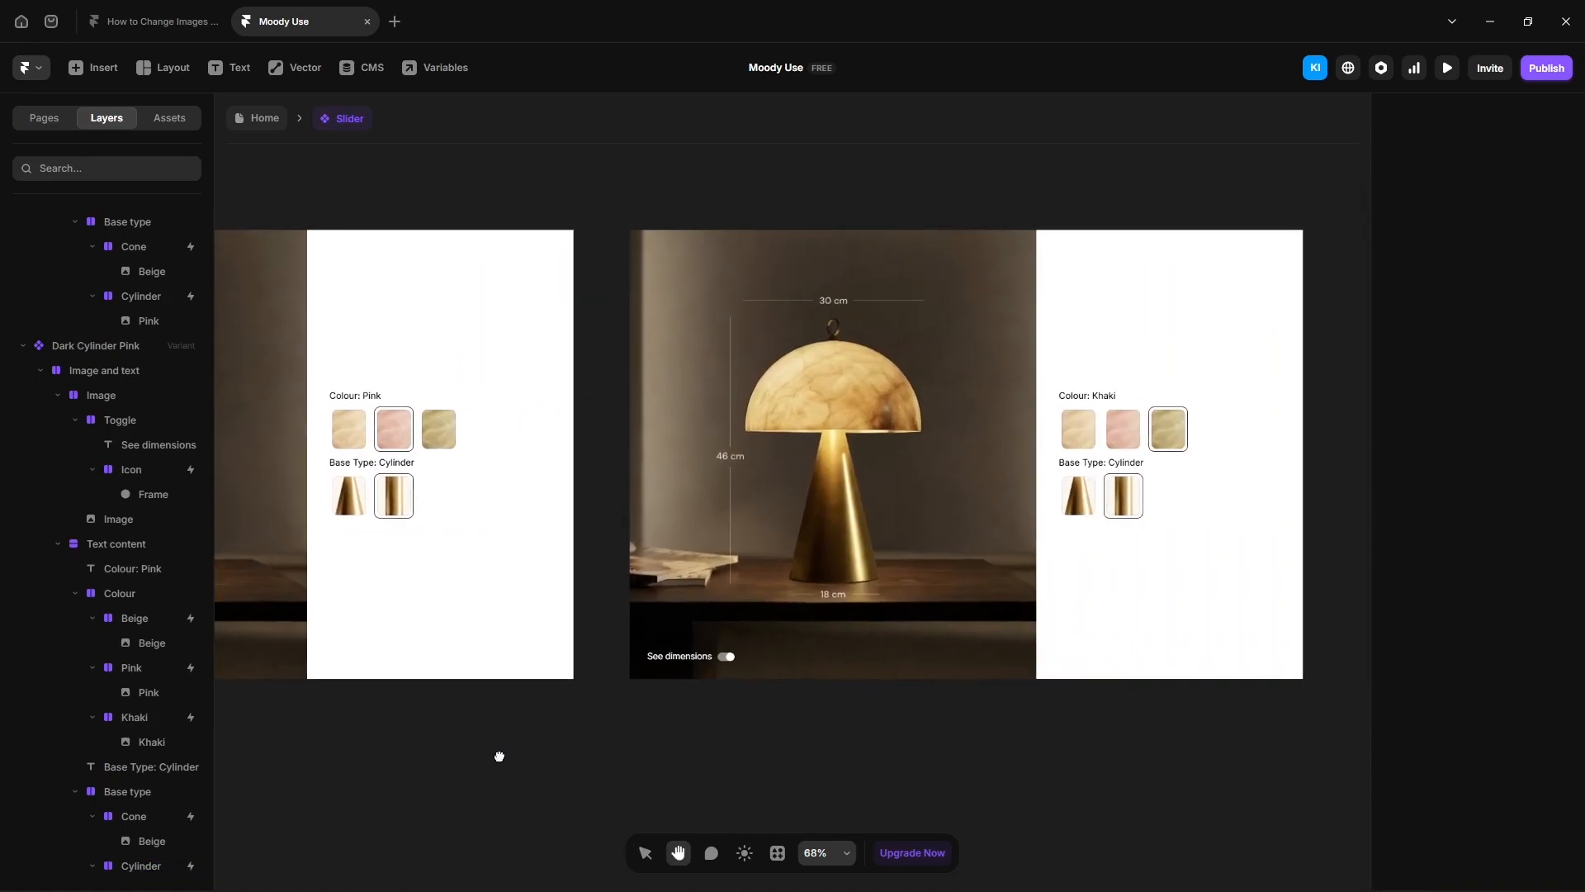
left_click(723, 658)
left_click(1496, 204)
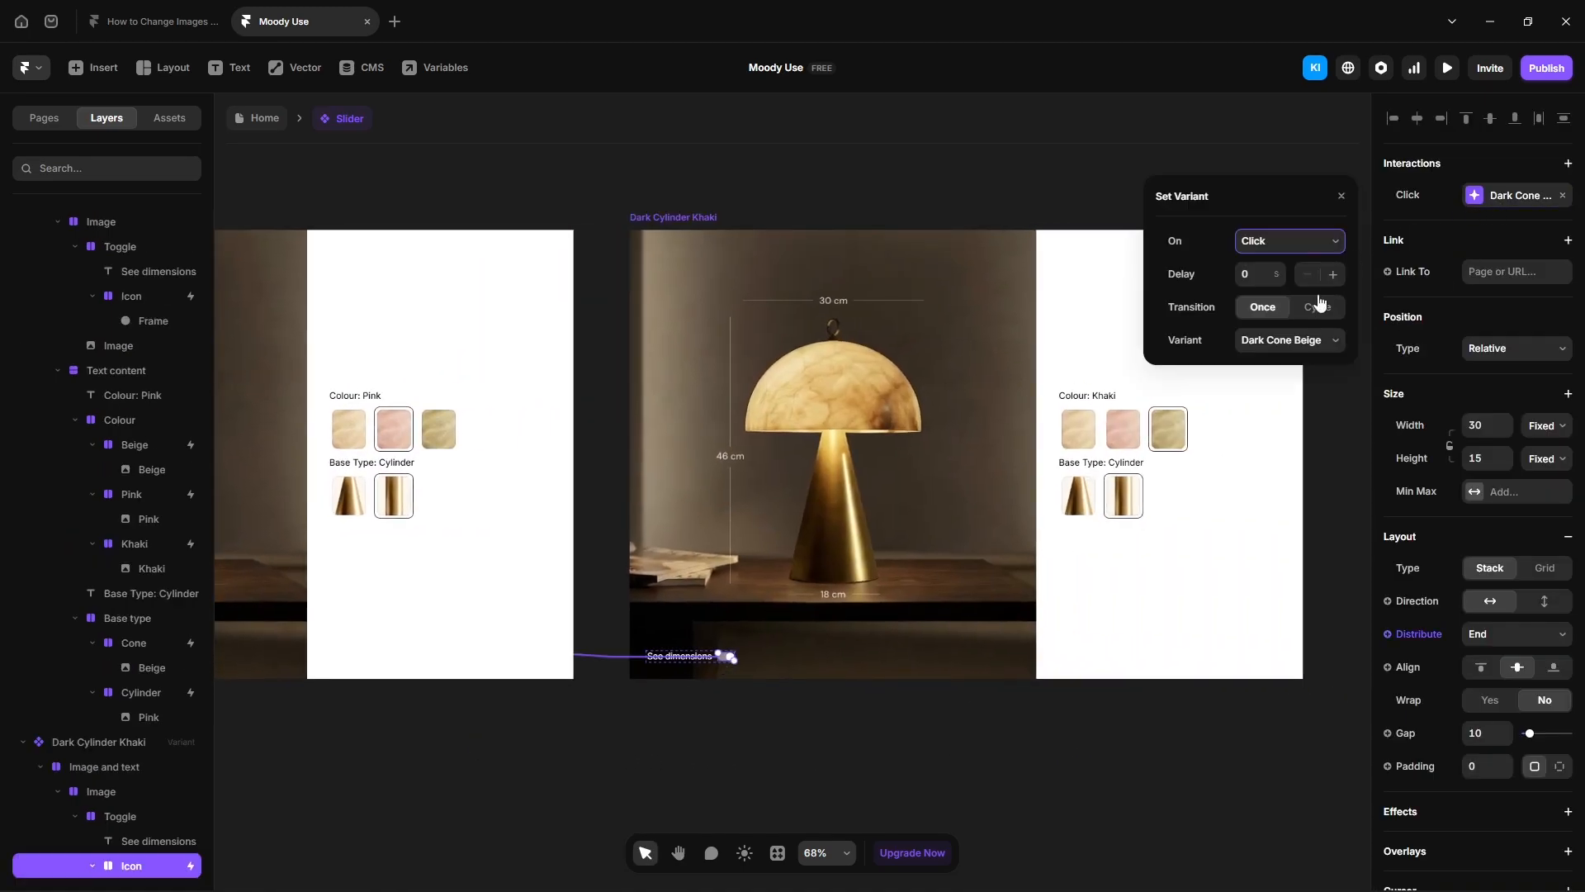
left_click(1286, 345)
left_click(1288, 459)
Step: Link the Beige, Pink and Khaki swatches in Dark Cylinder Khaki to their matching Dark Cylinder variants on click
left_click(1094, 435)
left_click_drag(1099, 431, 473, 449)
scroll(1099, 438, "down", 5)
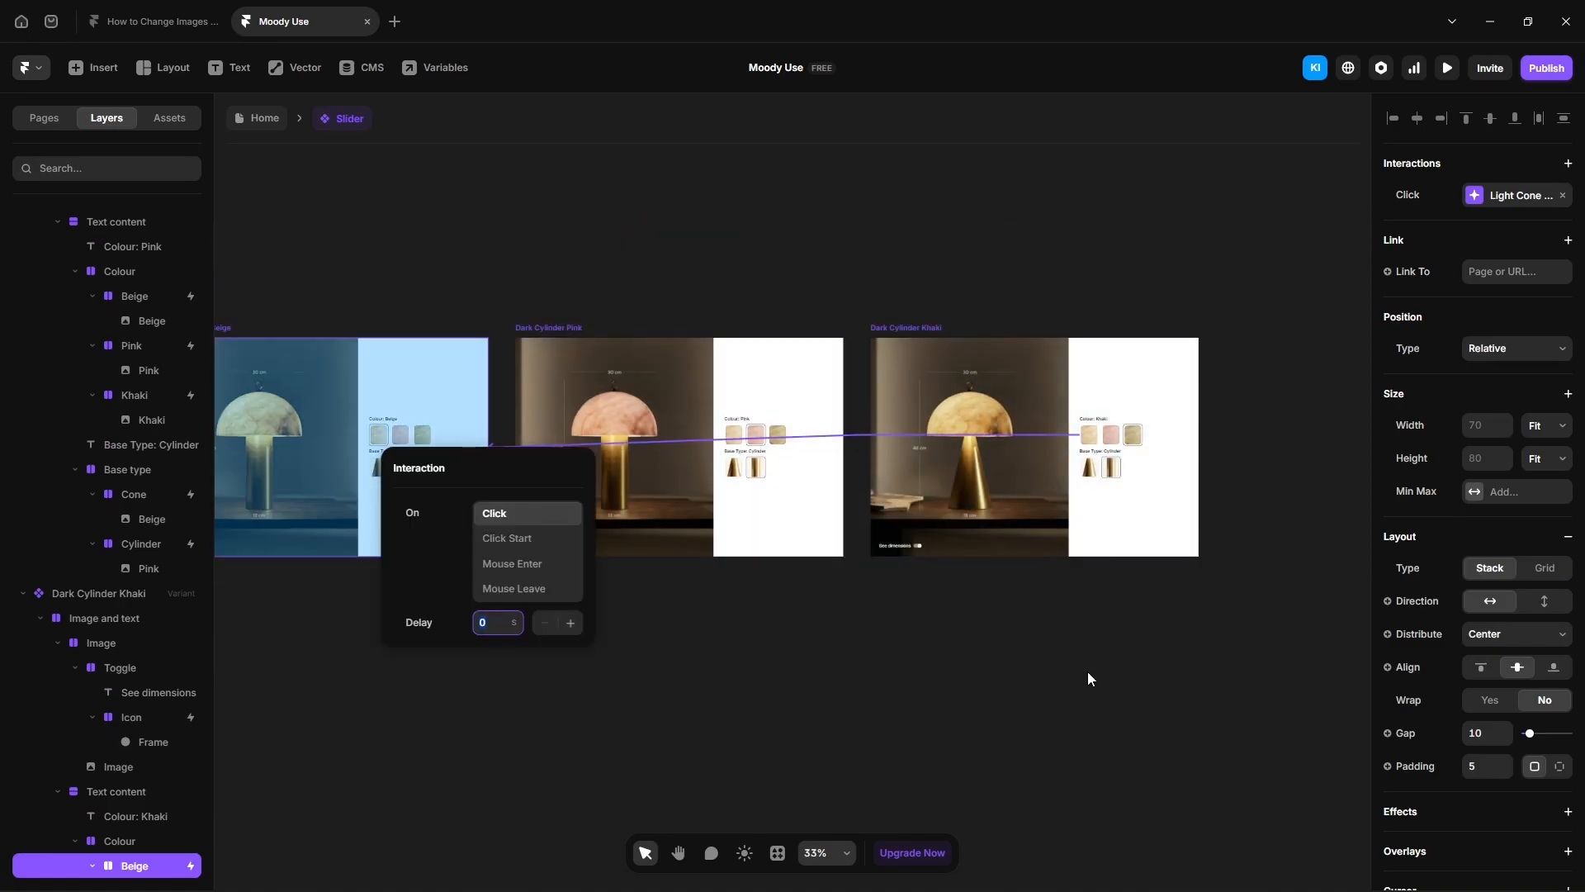
left_click(1113, 436)
left_click_drag(1119, 443, 820, 470)
left_click(1116, 634)
left_click(1118, 631)
left_click(1135, 450)
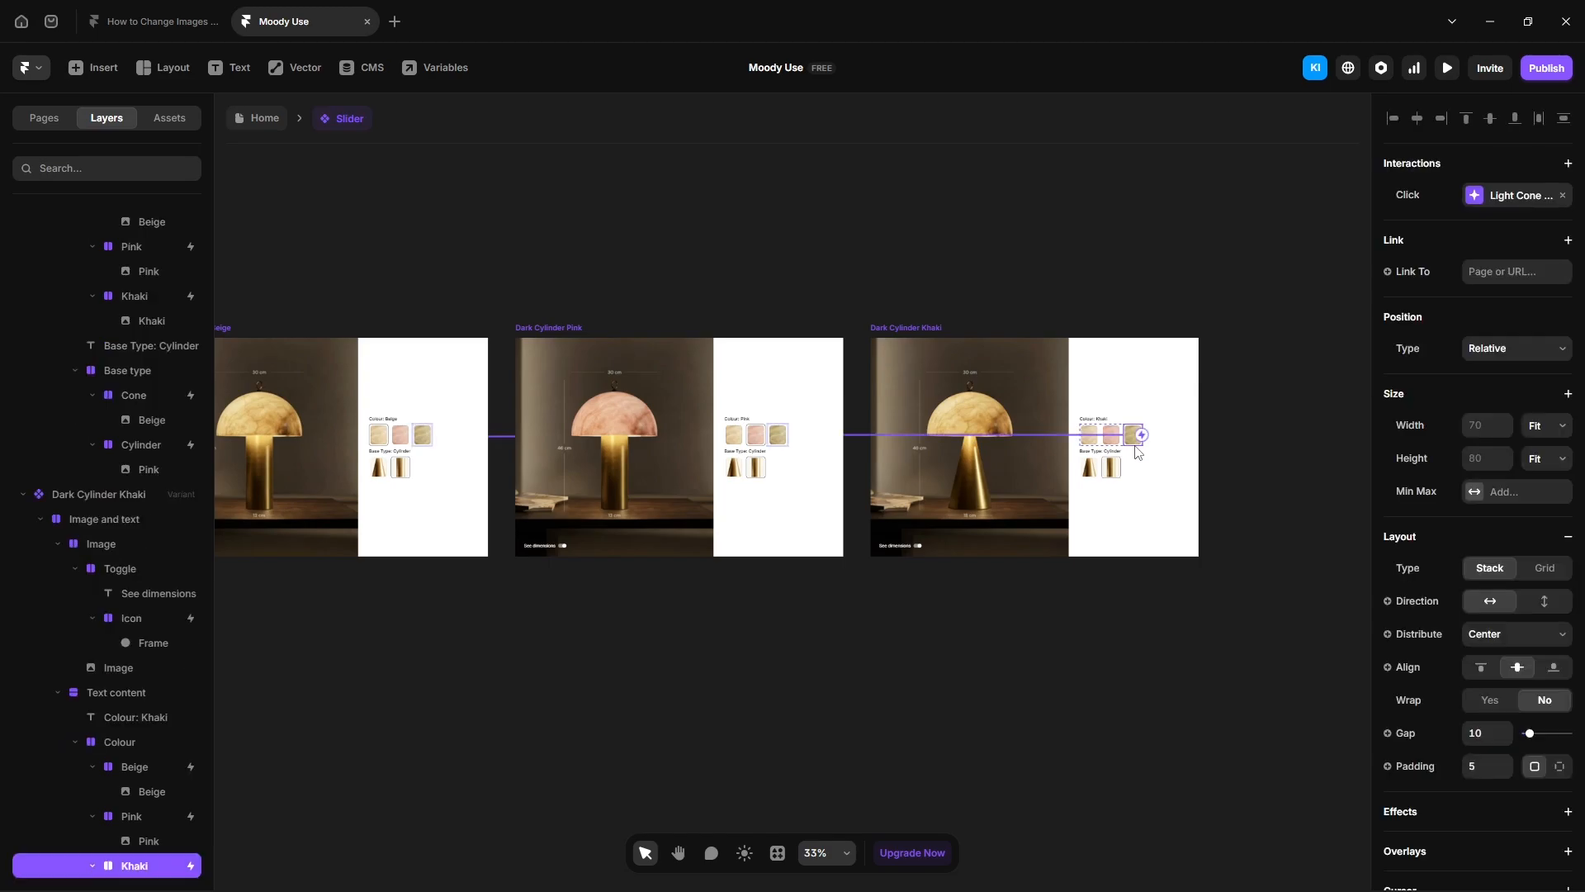
left_click_drag(1144, 435, 1134, 470)
Step: Change the Cone swatch's click transition in Dark Cylinder Khaki to target Dark Cone Khaki
left_click(1091, 467)
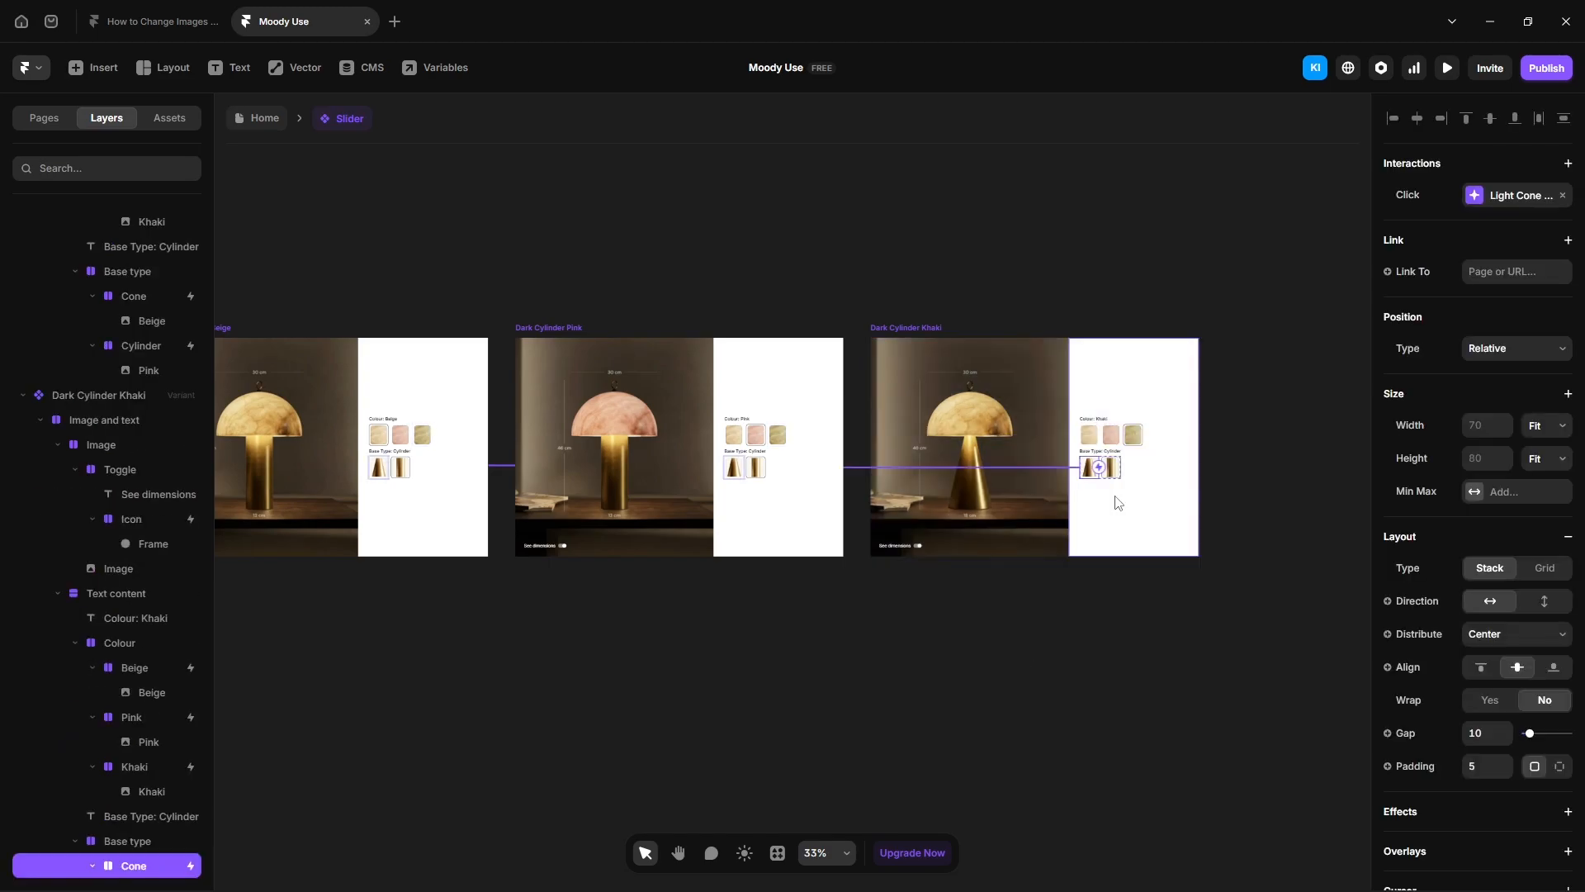
left_click(1489, 198)
left_click(1288, 342)
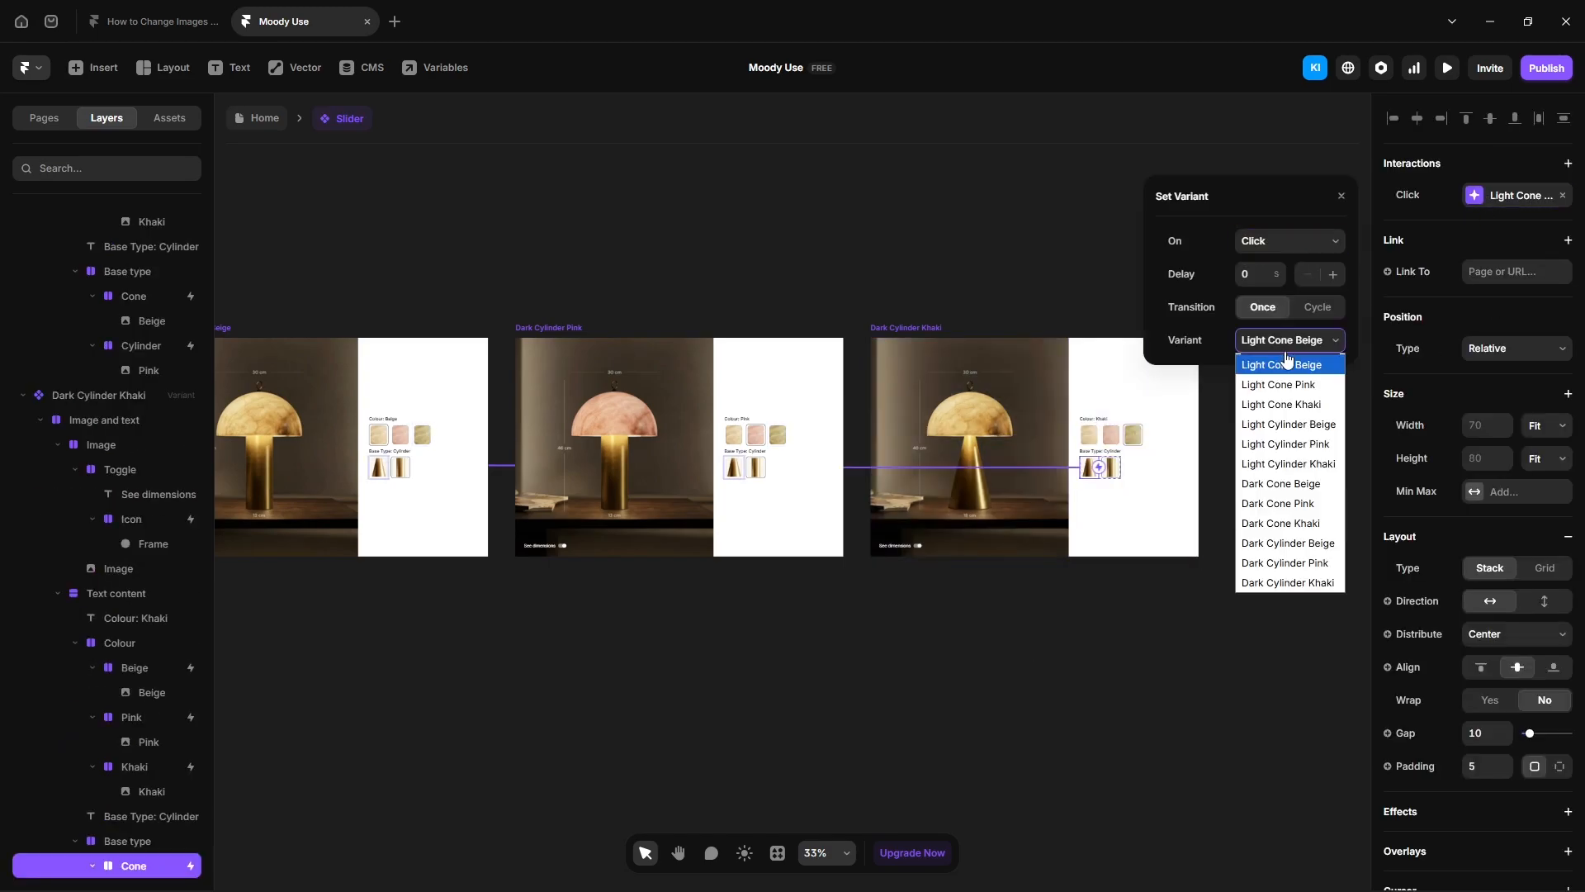
left_click(1279, 523)
left_click(1230, 500)
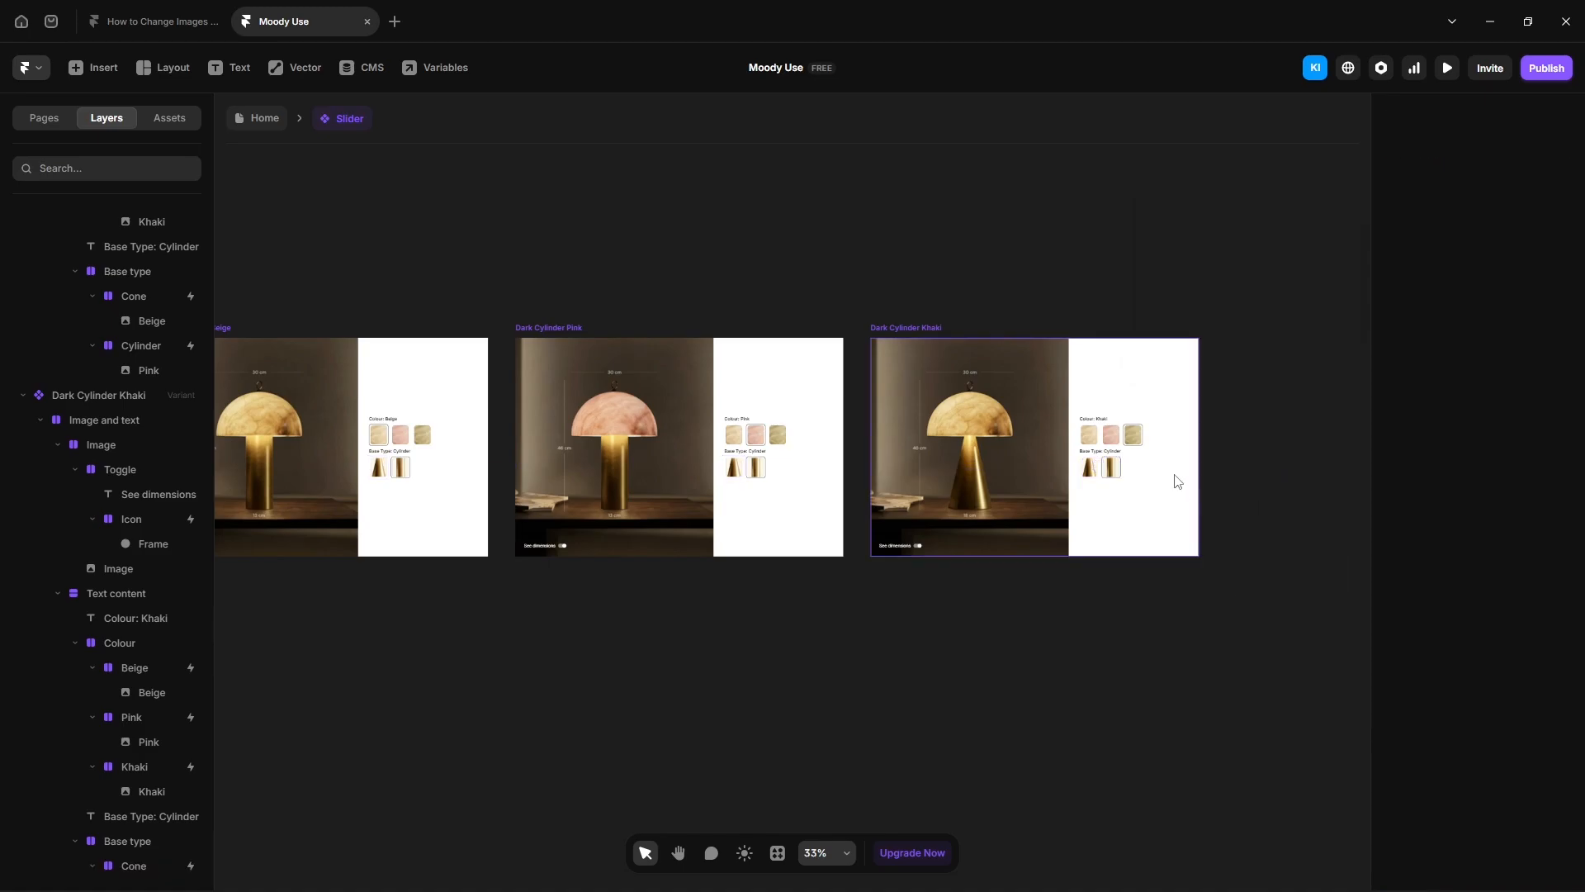
Step: Link the Cylinder swatch in Dark Cylinder Khaki back to its own variant on click
scroll(1173, 474, "up", 3)
left_click(1051, 478)
left_click_drag(1070, 462, 1066, 481)
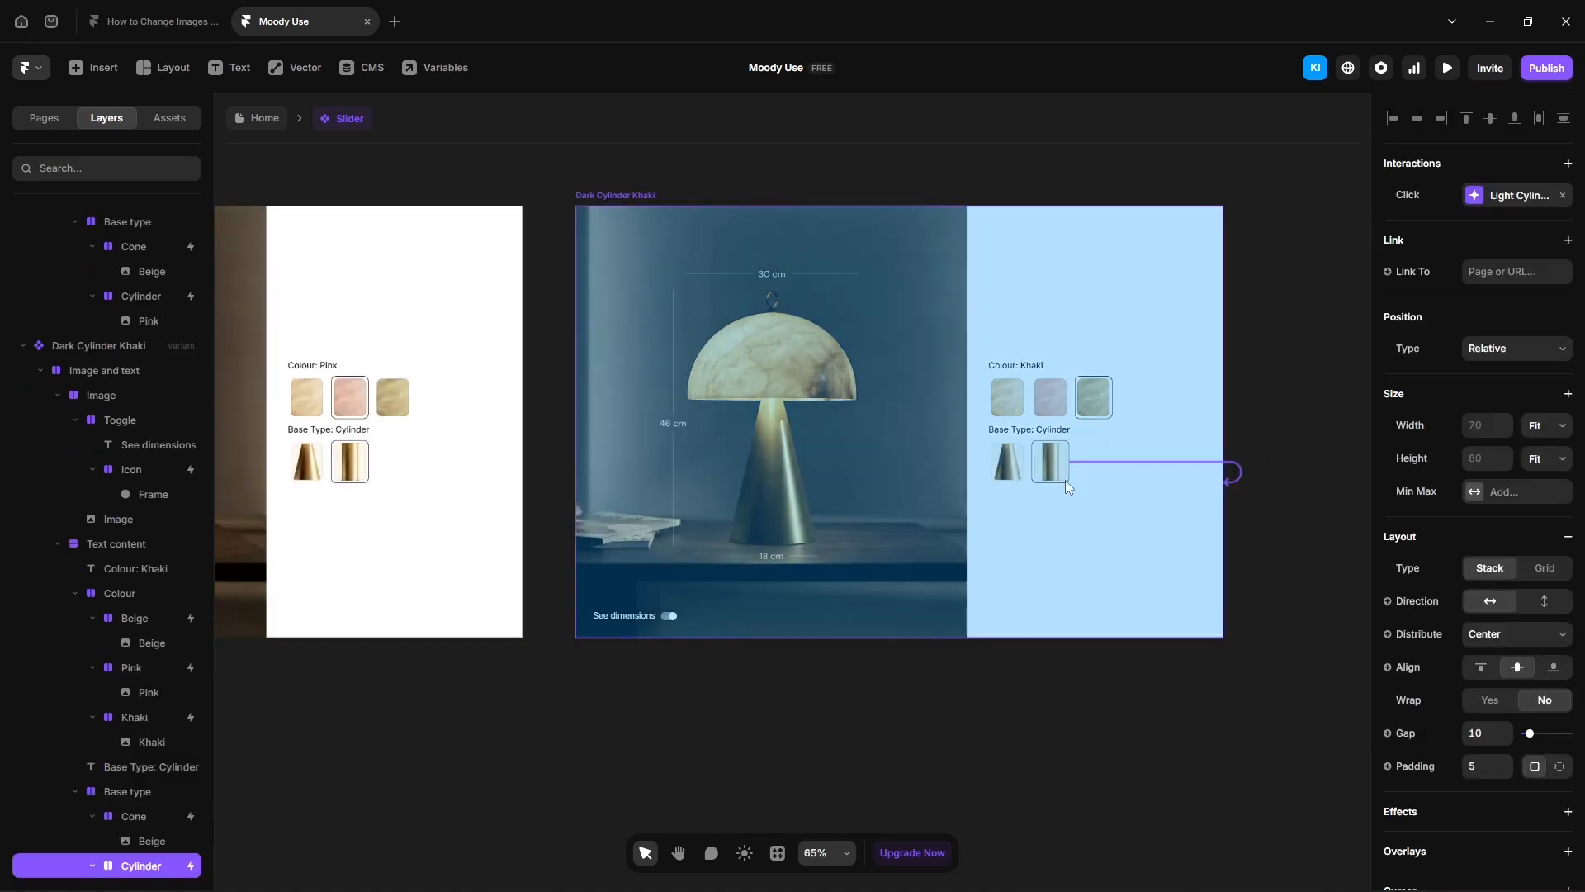
left_click(938, 751)
Step: Preview the Home page and test the light variants' Pink, Khaki and Beige swatches and the Cylinder base
scroll(908, 727, "down", 5)
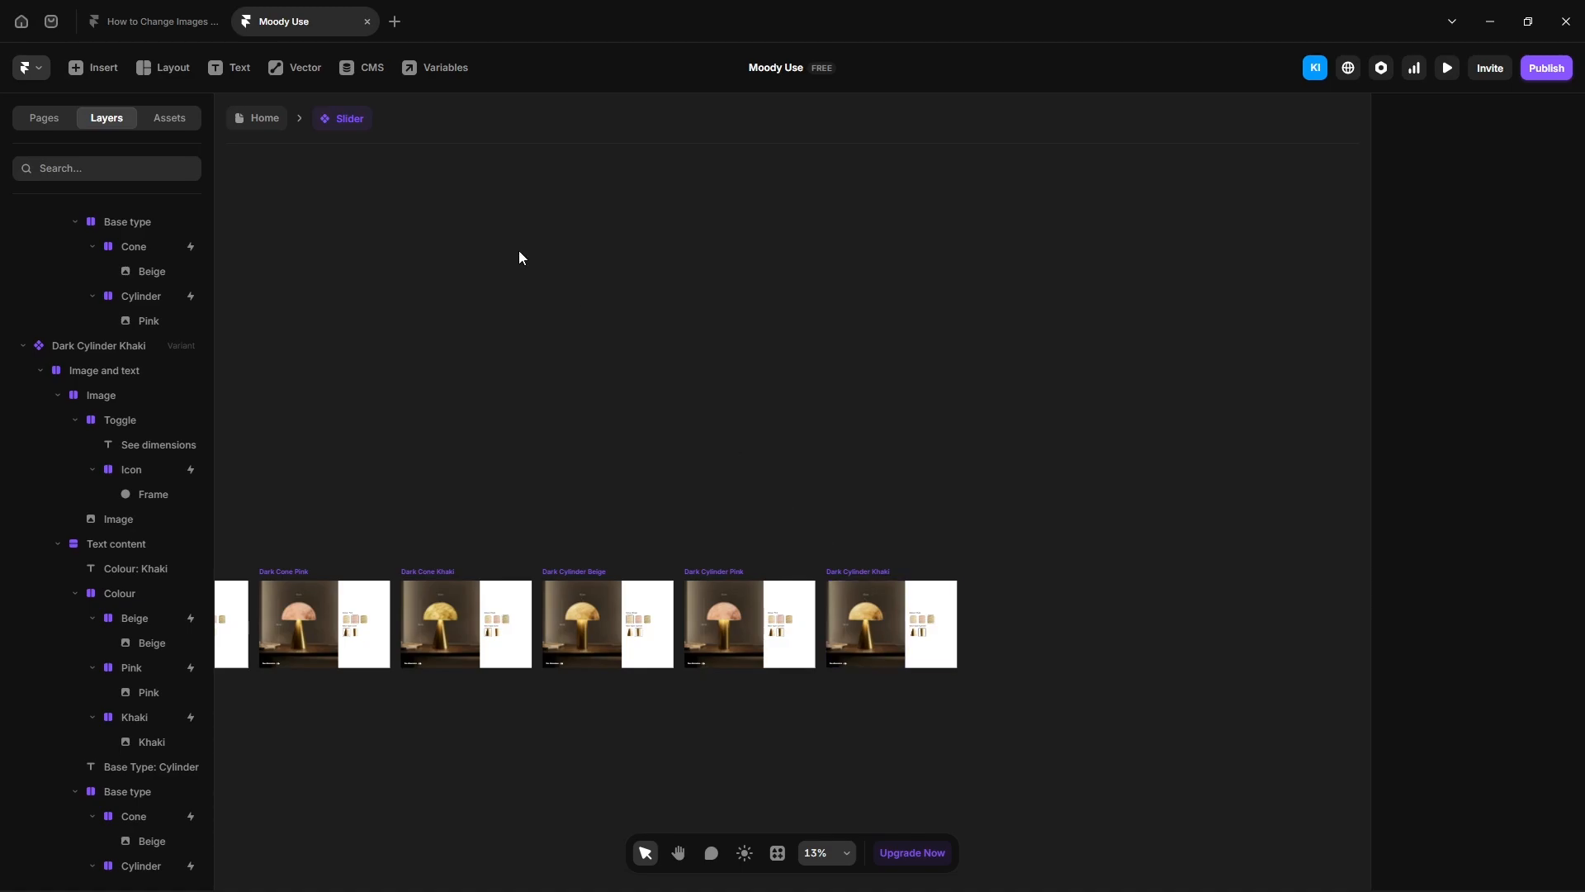
left_click(248, 117)
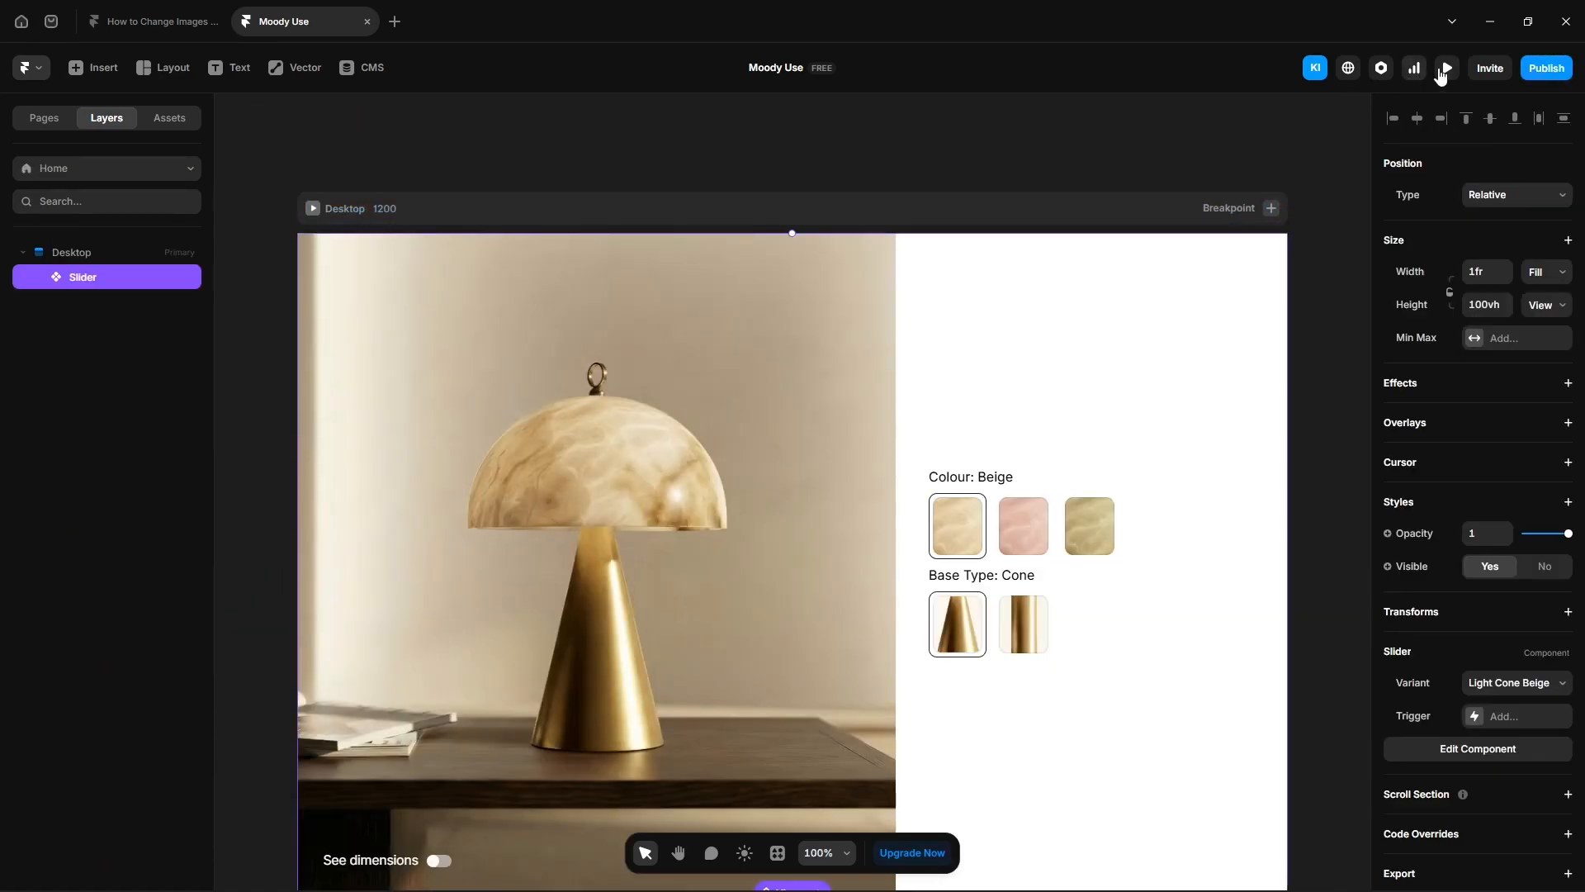
left_click(1446, 69)
left_click(1022, 475)
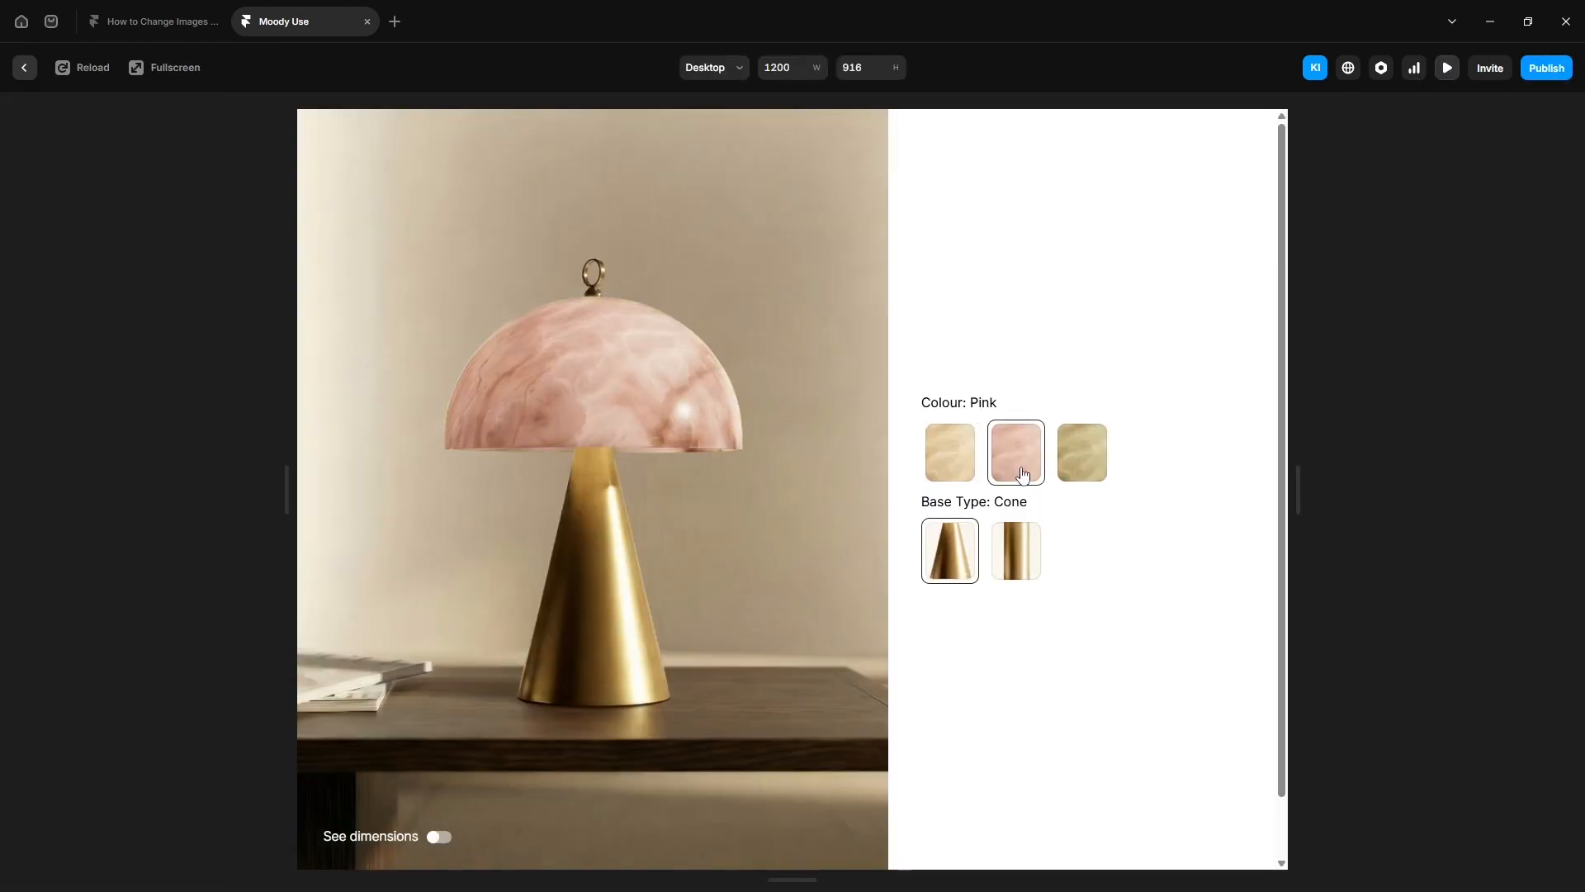
left_click(1098, 470)
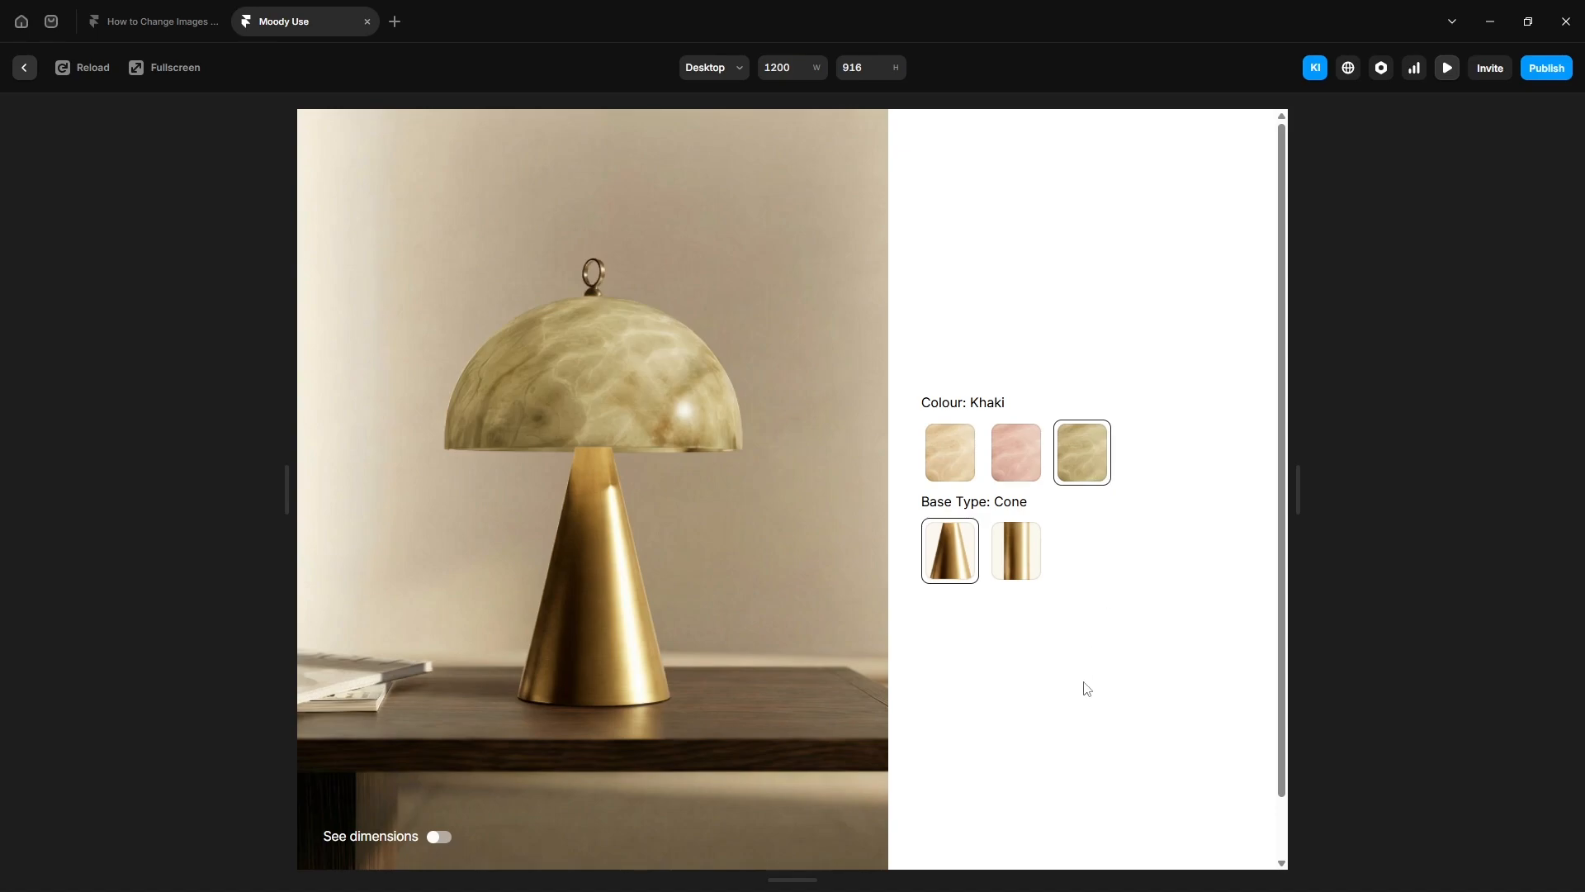
left_click(1021, 562)
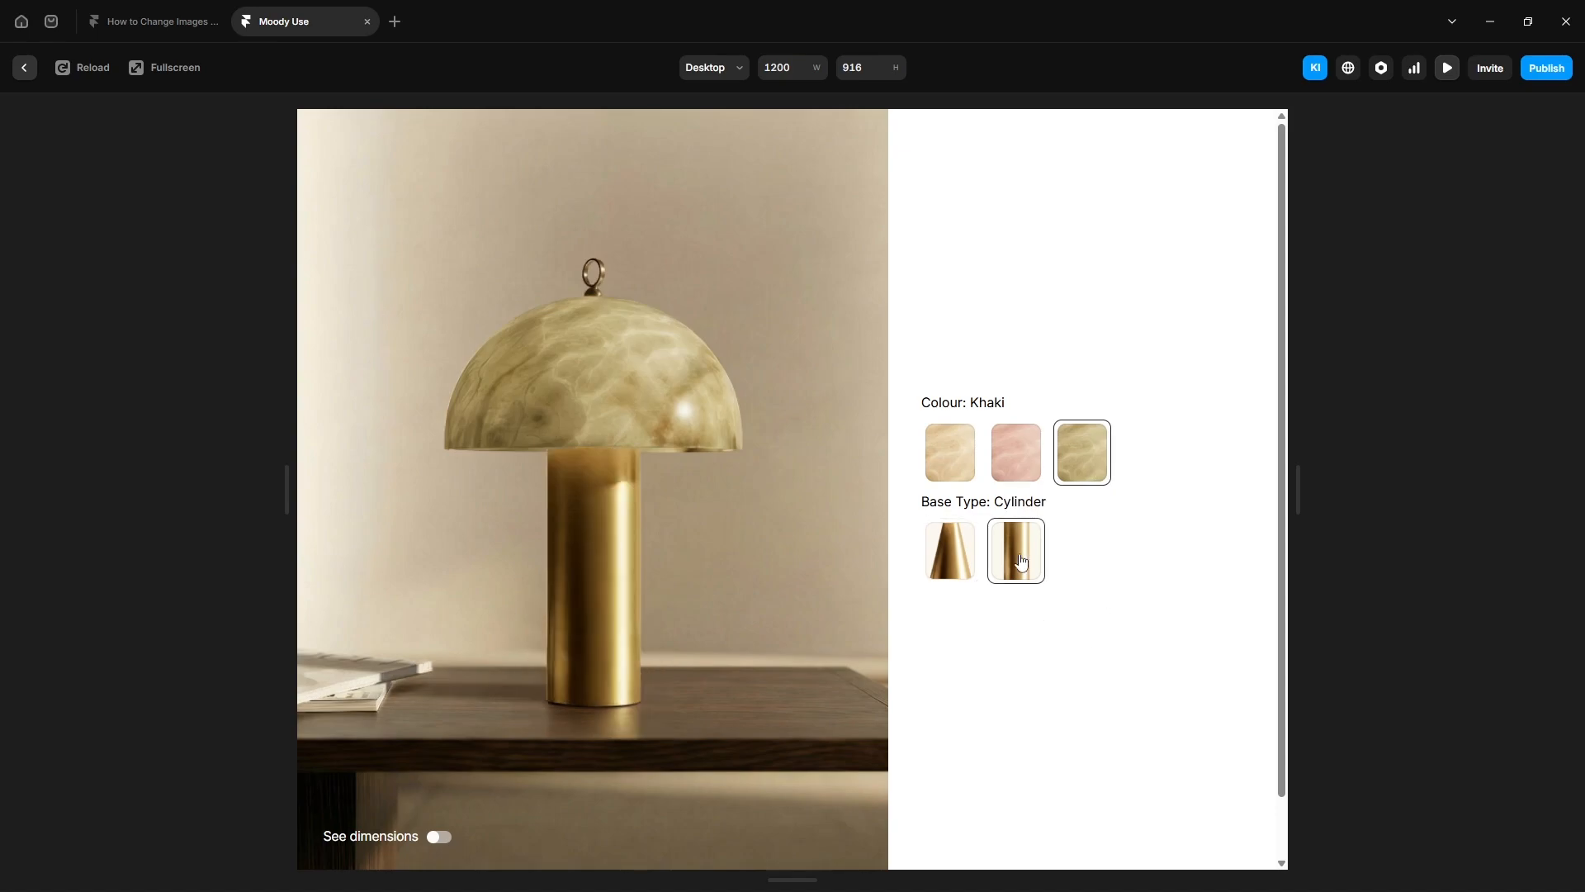
left_click(1021, 460)
left_click(946, 461)
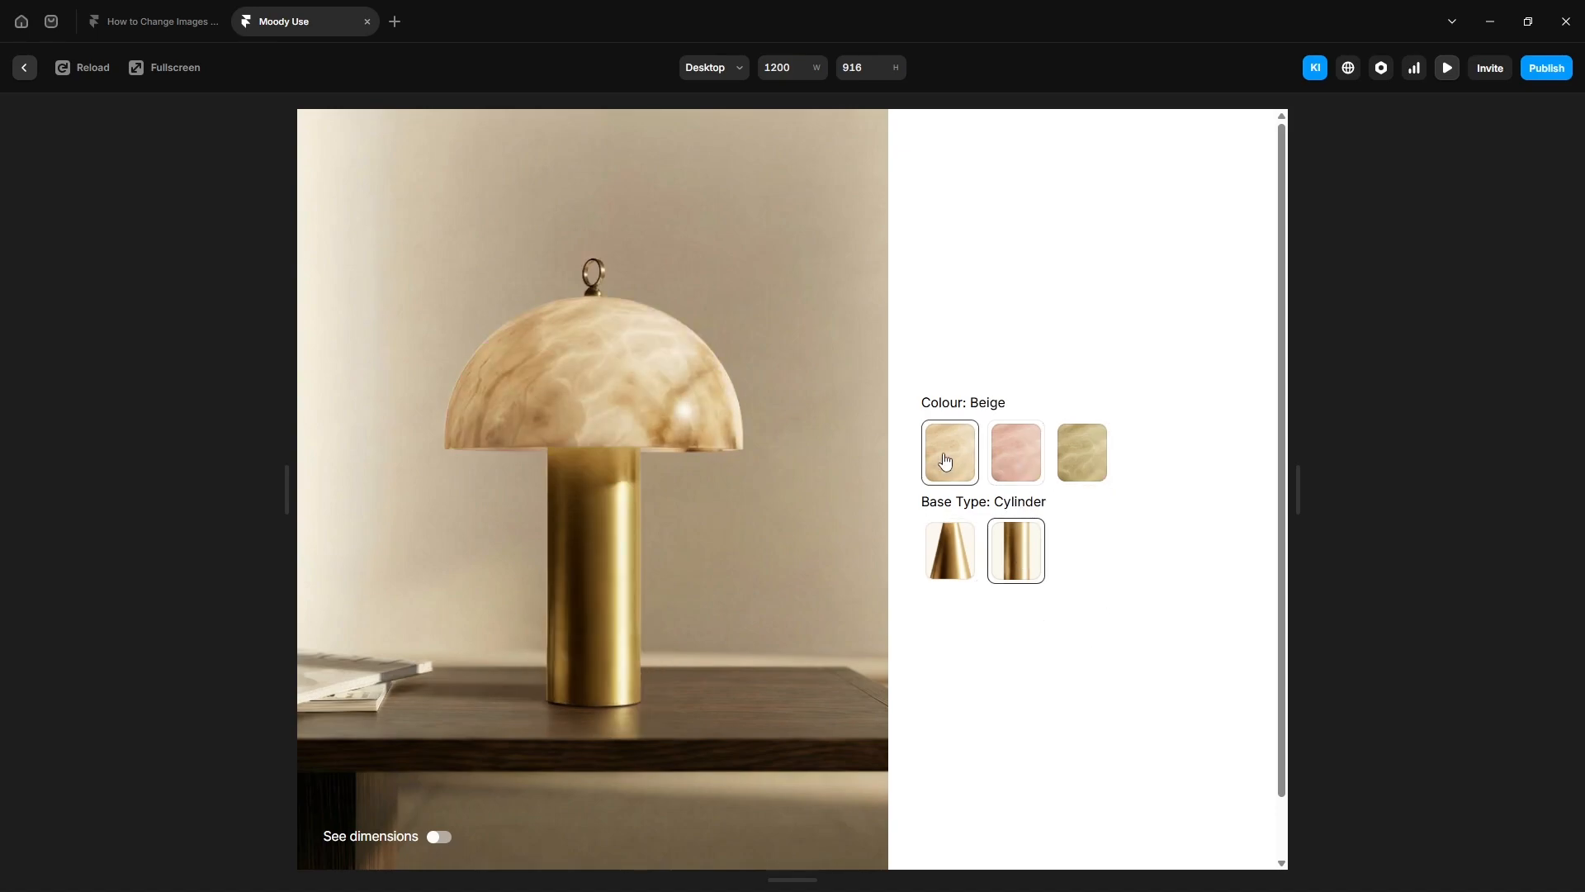
Step: Turn on the dimensions toggle in the preview and test the Pink and Khaki swatches with the Cylinder base
left_click(444, 839)
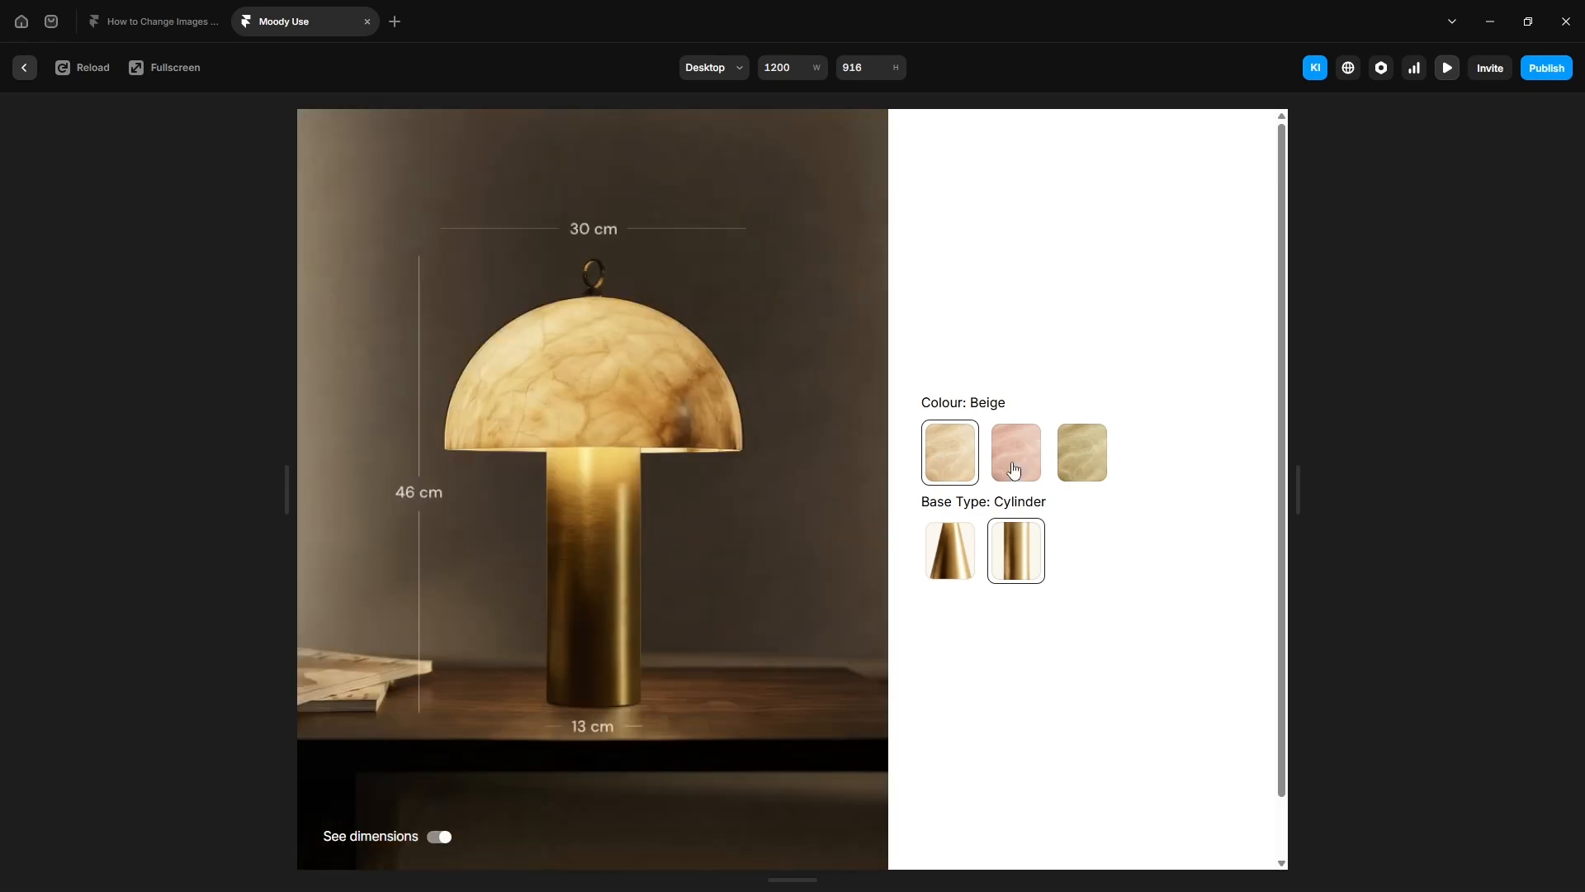
left_click(1013, 468)
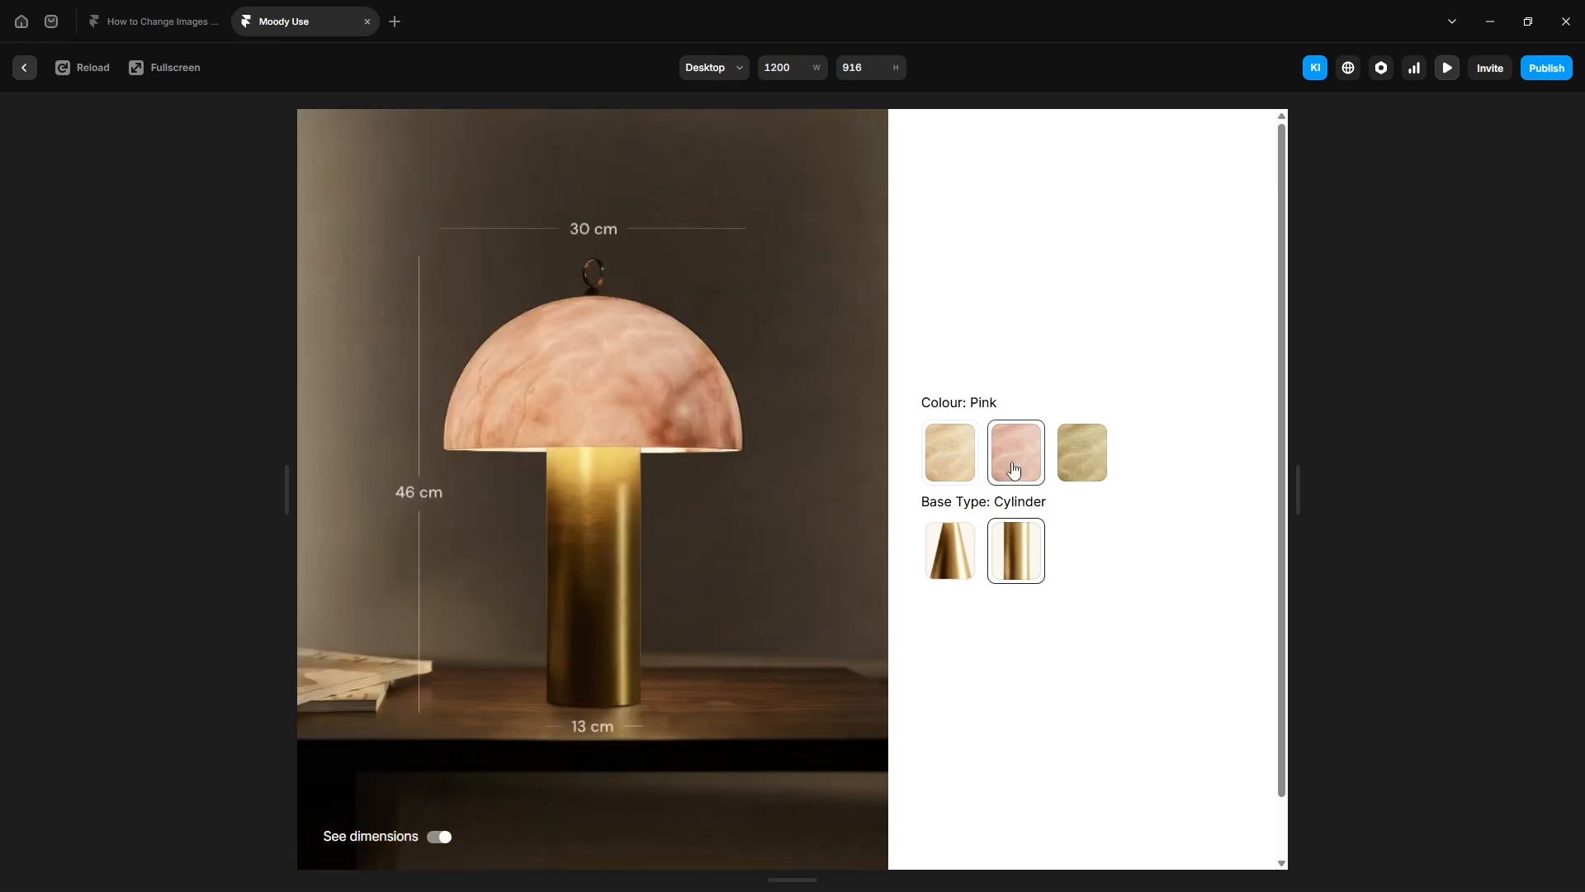
left_click(1085, 457)
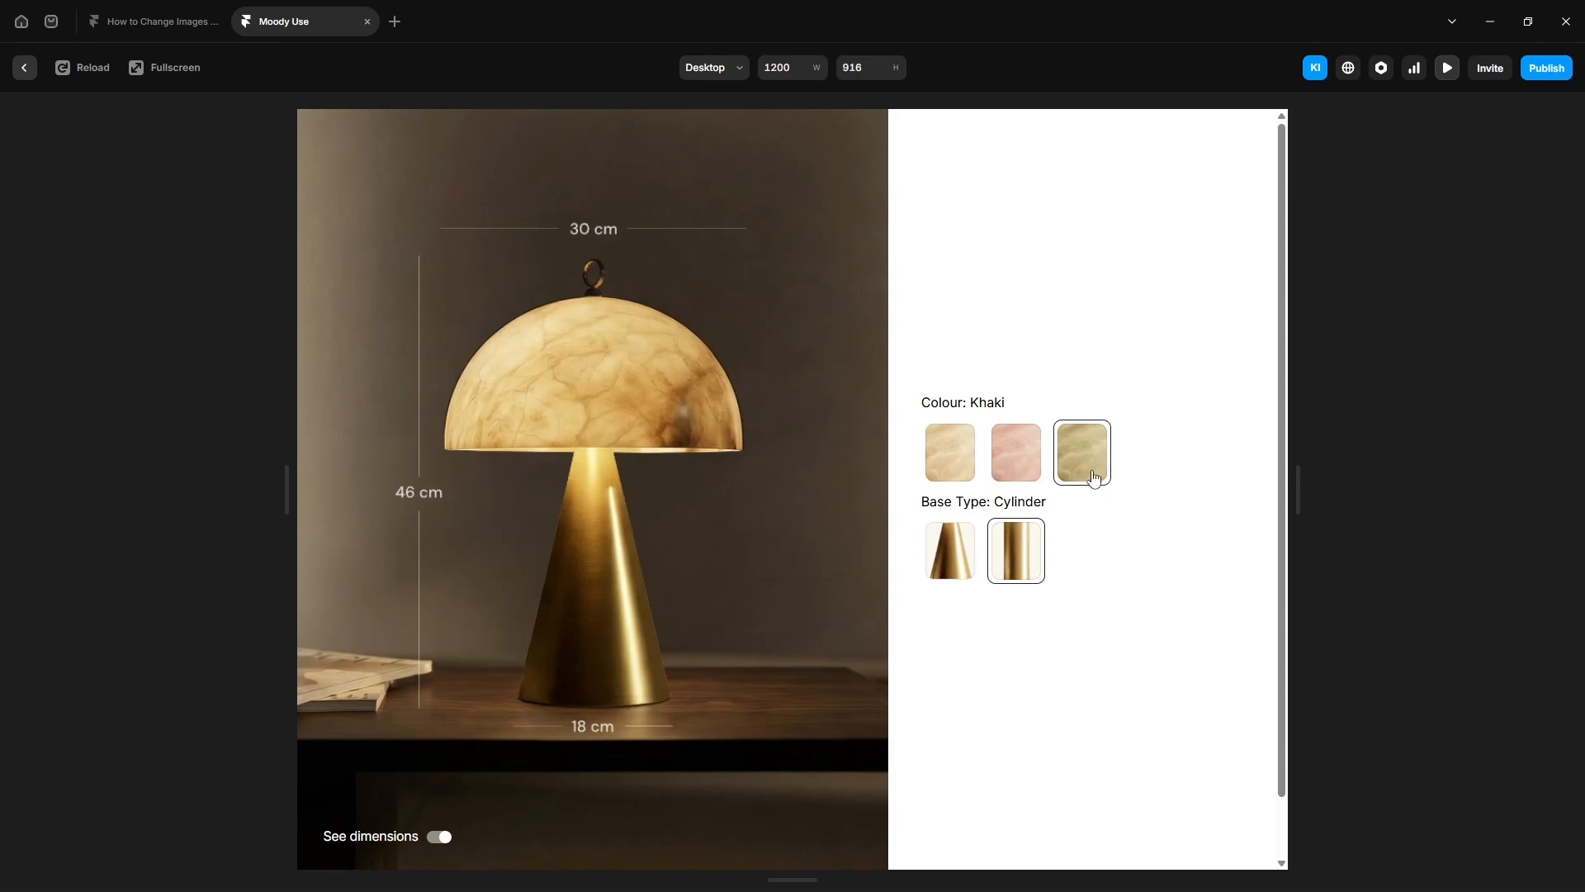
Step: Reopen the Slider component and replace the lamp image fill in Dark Cylinder Khaki with the dark khaki cylinder-base picture showing dimensions
key("Escape")
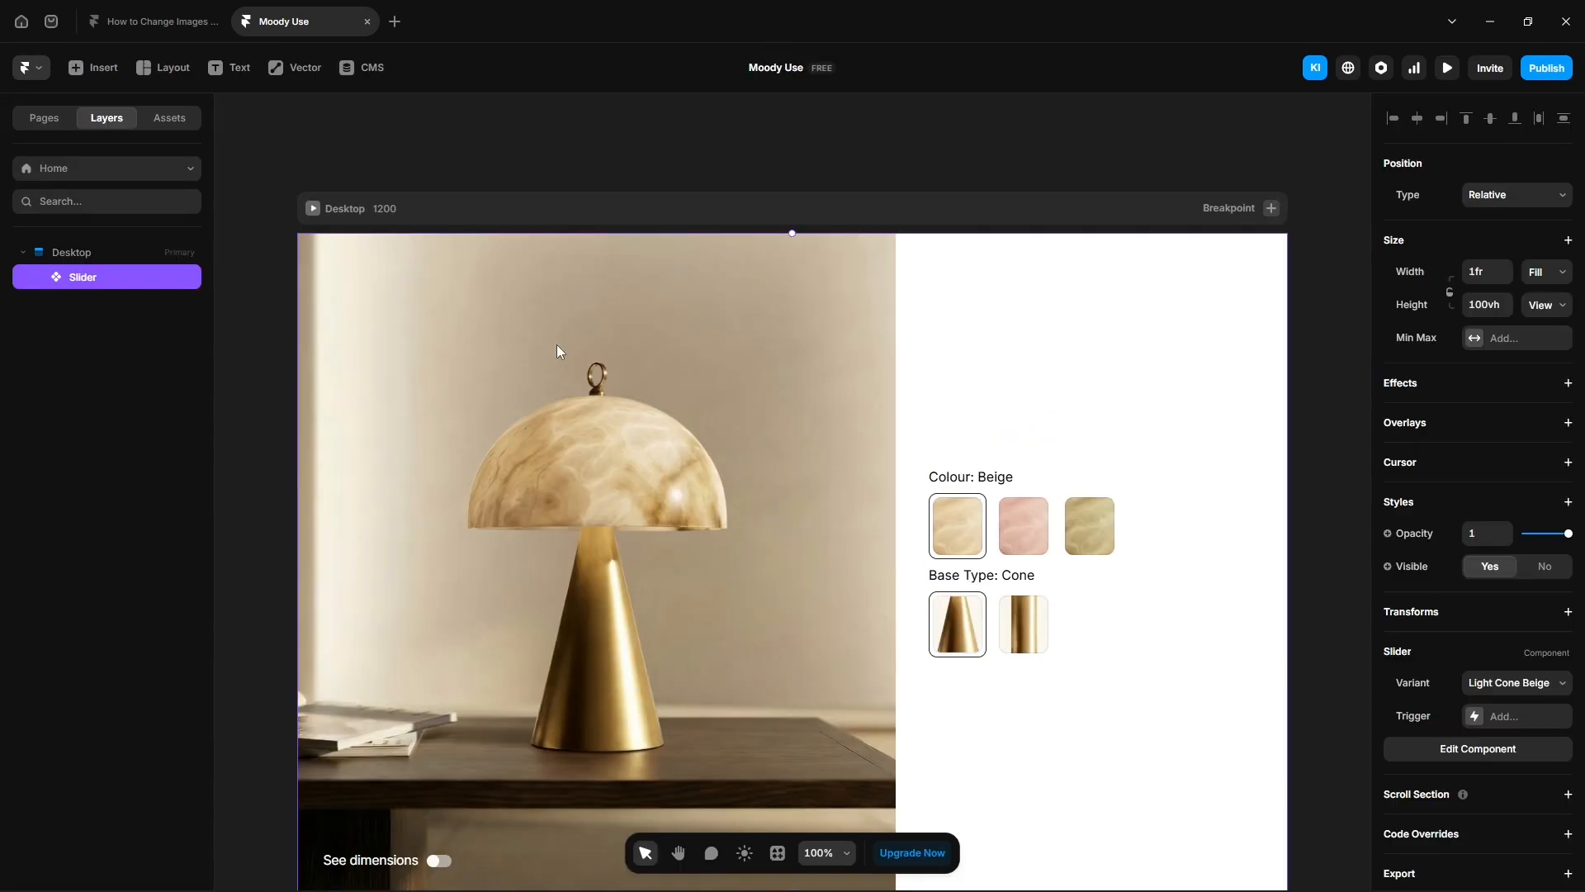
double_click(556, 344)
scroll(481, 524, "down", 10)
left_click(960, 559)
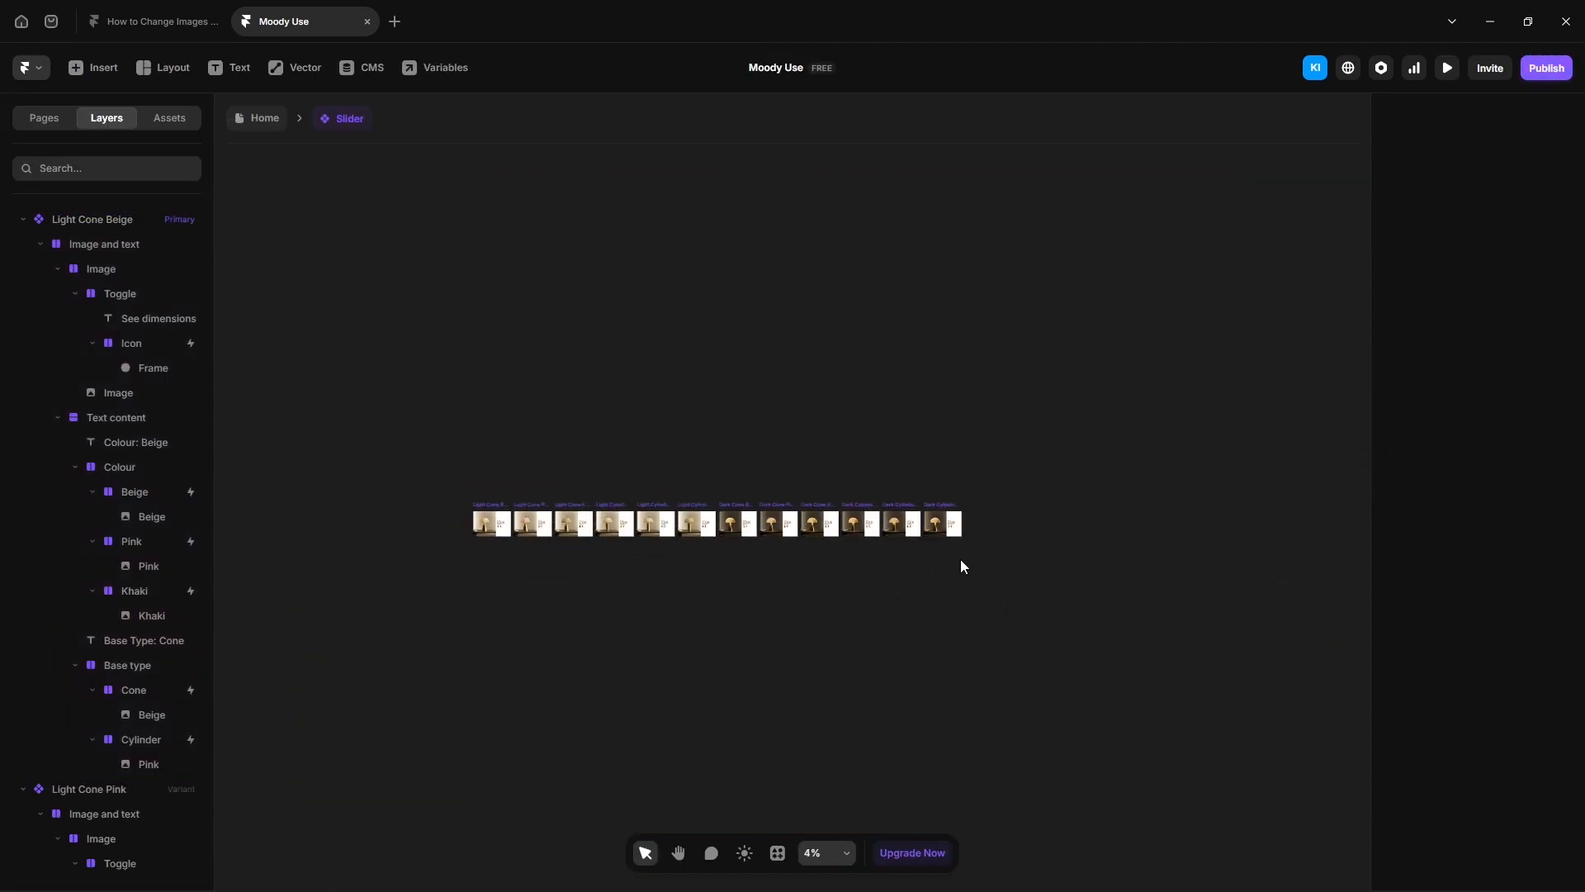
scroll(960, 558, "up", 10)
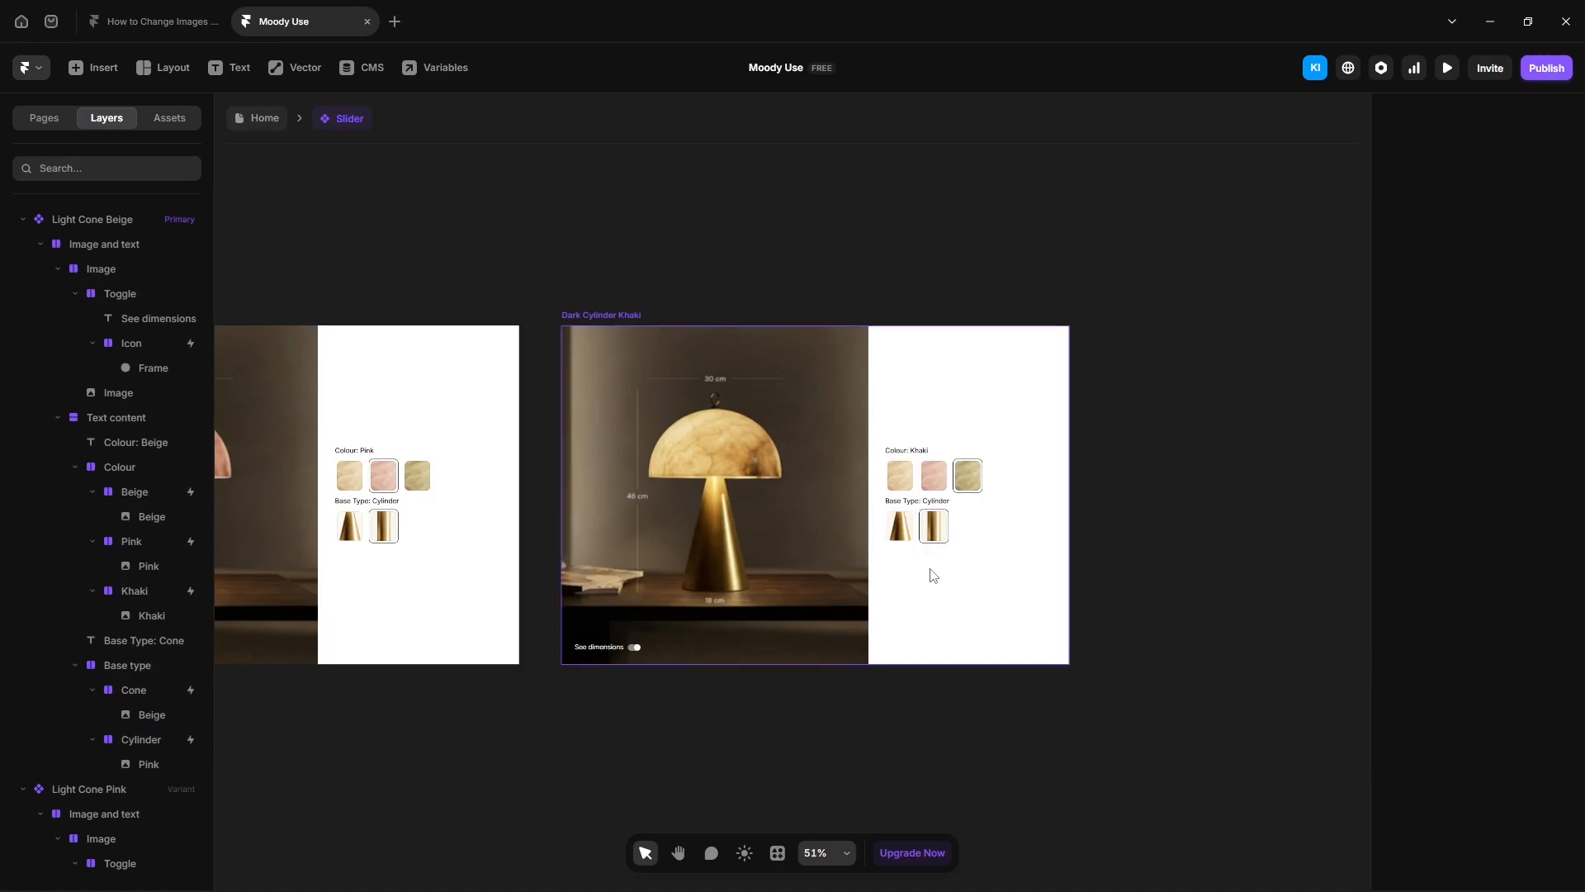
scroll(924, 537, "up", 5)
scroll(790, 584, "down", 5)
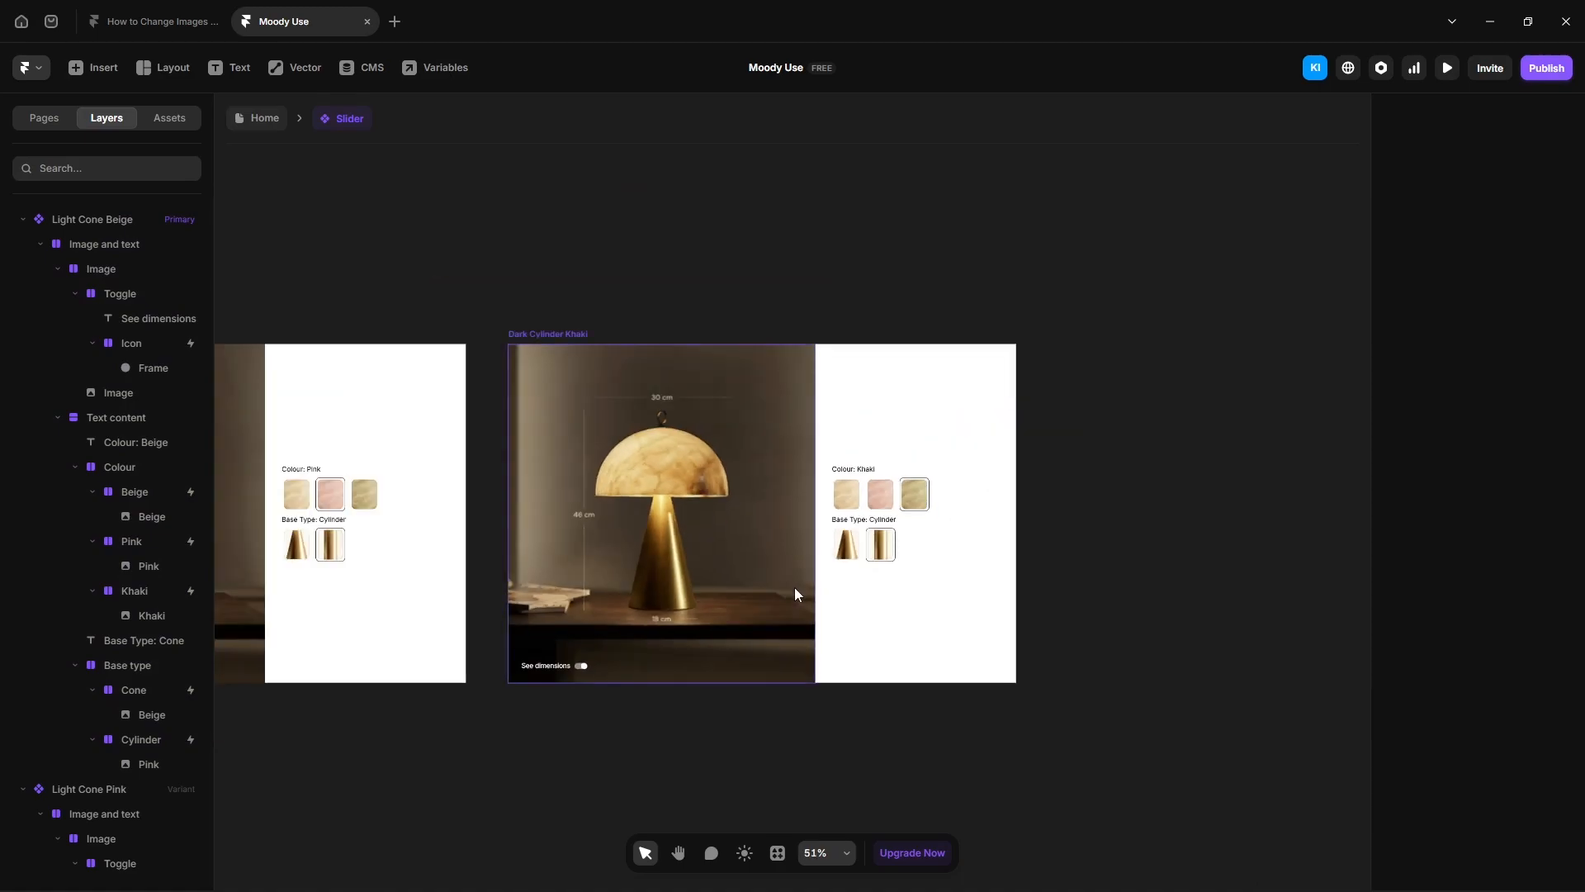
left_click(665, 588)
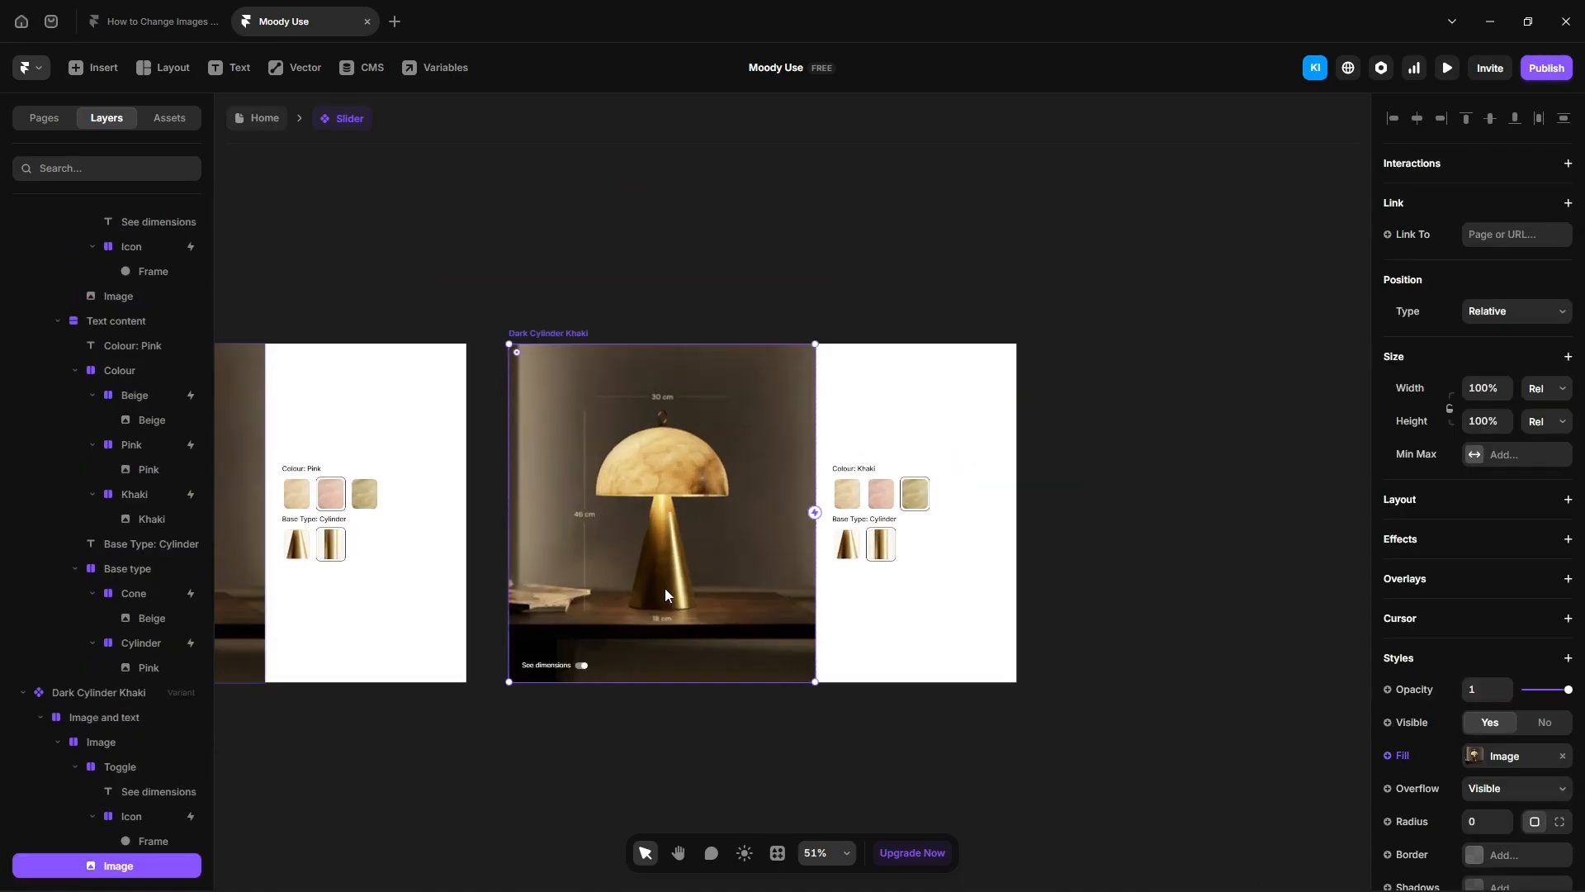
left_click(1500, 756)
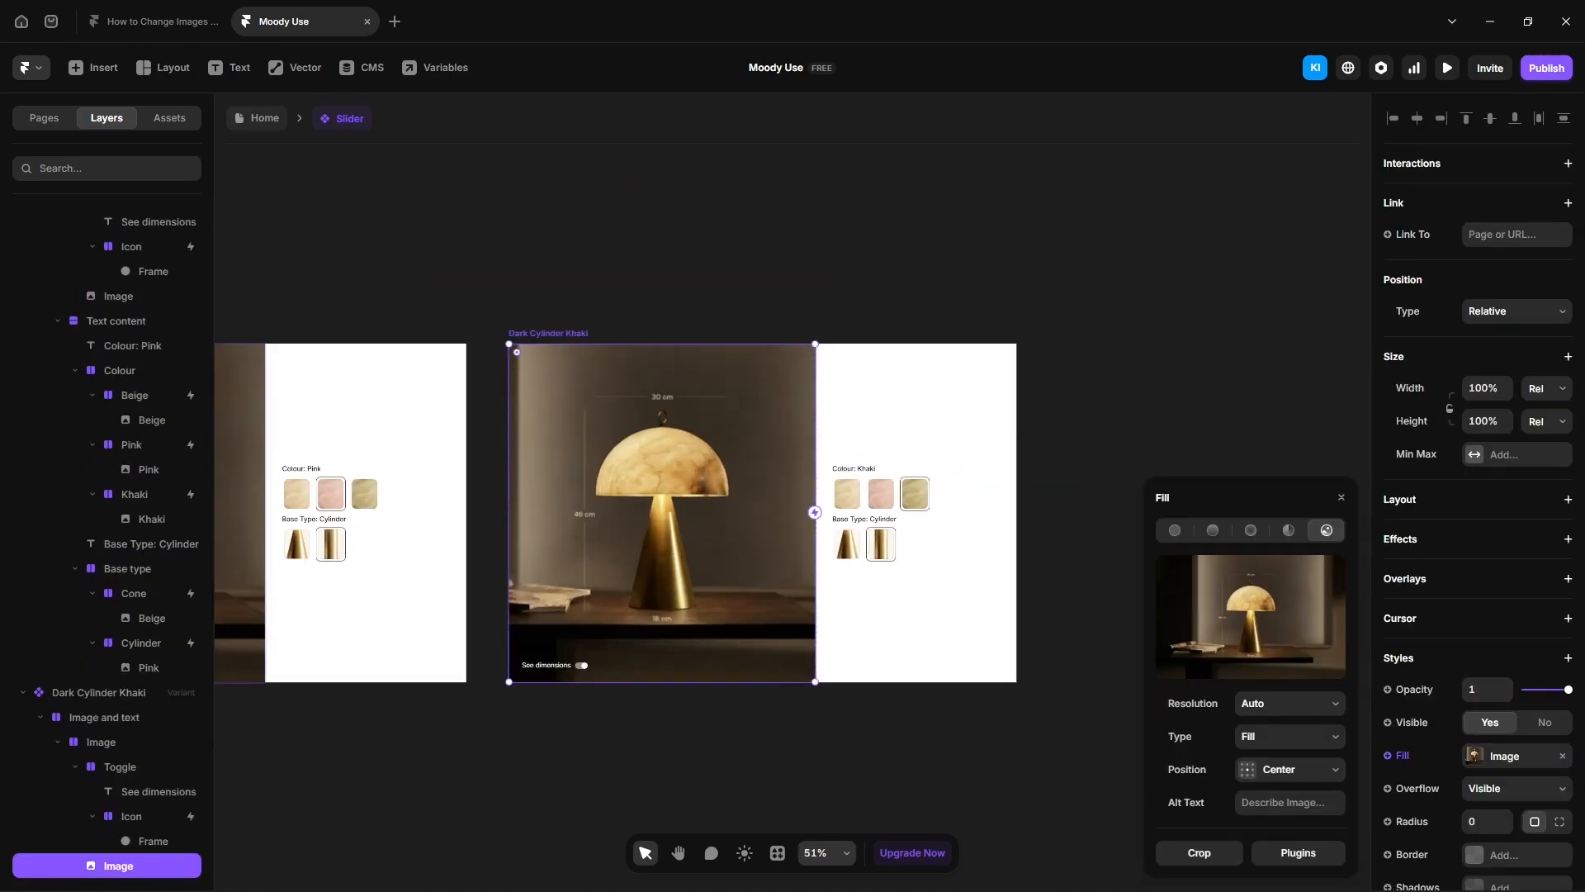
left_click(908, 768)
Step: Set the Cone swatch's click transition in Dark Cylinder Khaki to the Dark Cone Khaki variant
scroll(871, 583, "up", 5)
left_click(840, 542)
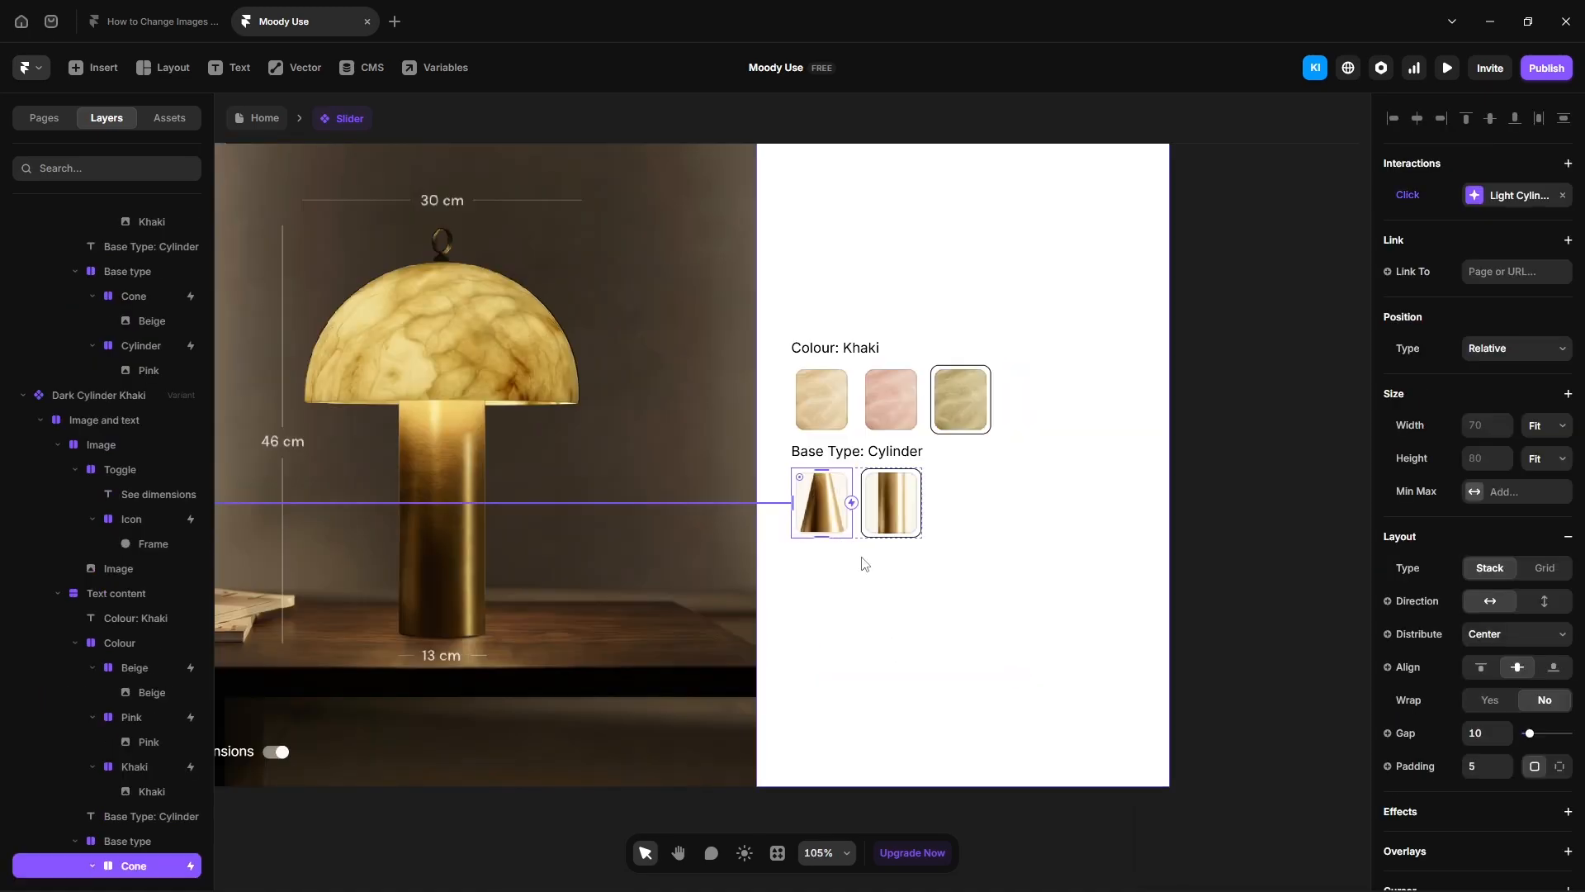
left_click(1495, 202)
left_click(1263, 342)
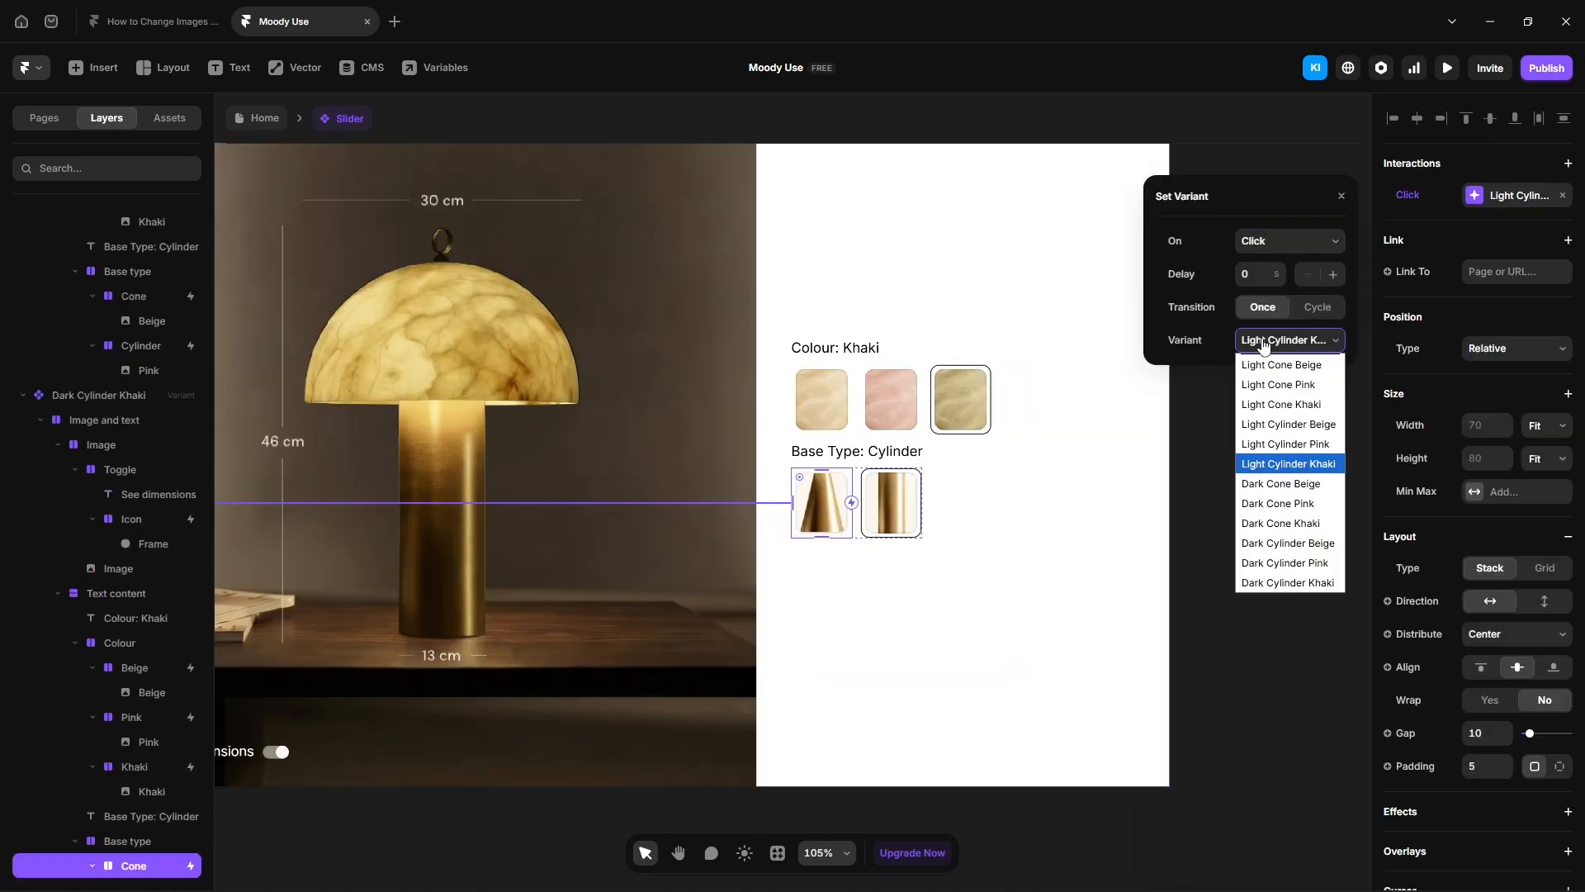
left_click(1281, 523)
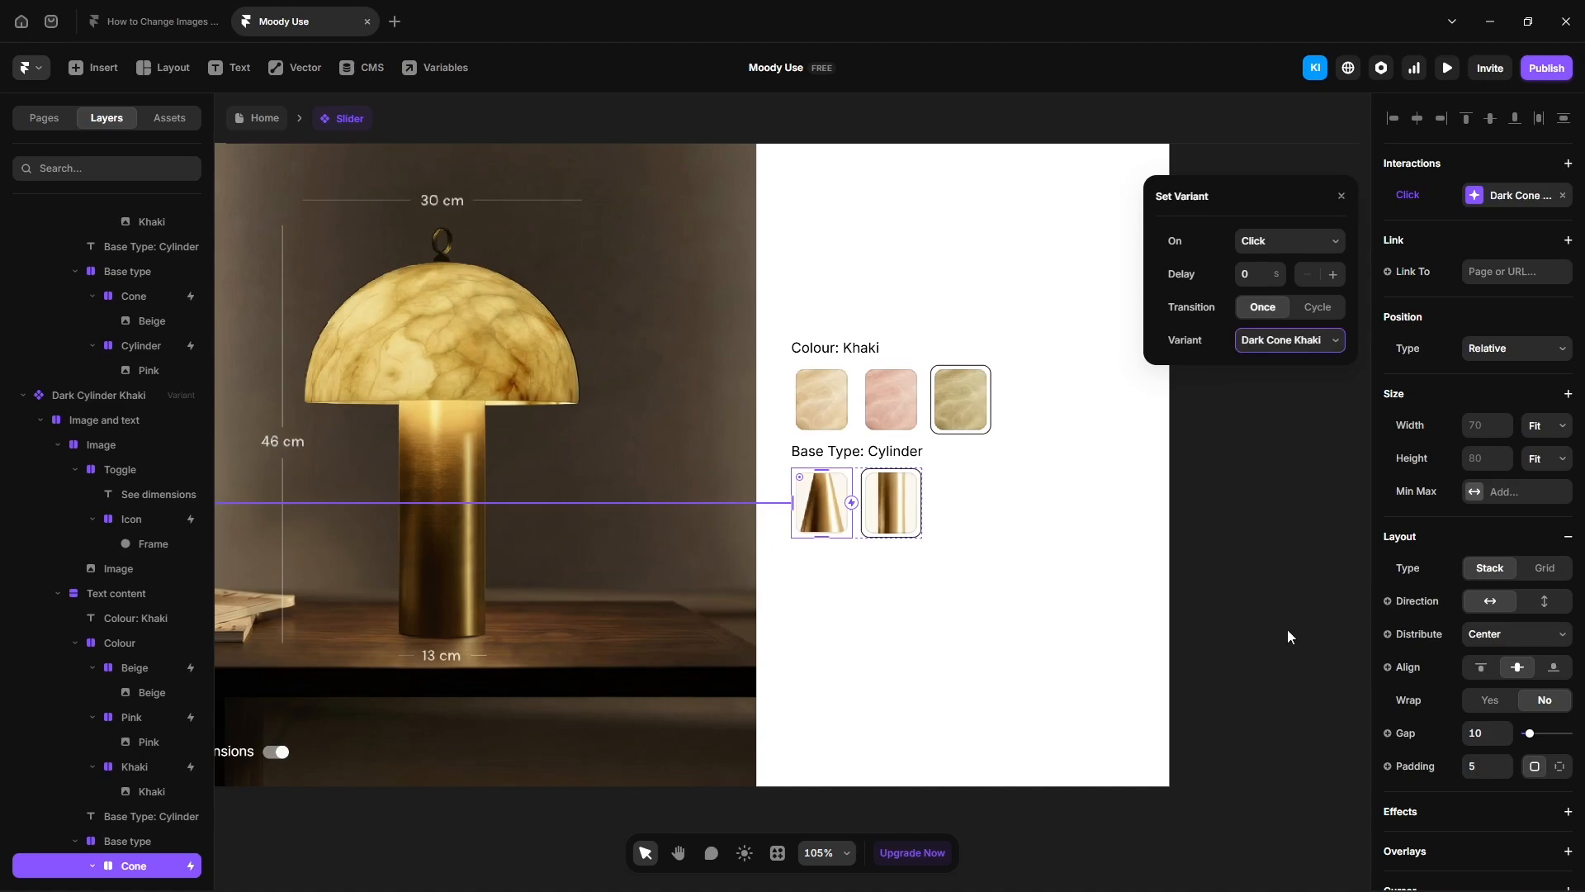
left_click(1290, 636)
Step: Preview the Home page again and test the light Pink and Khaki swatches, then the Cylinder base with Pink and Beige
left_click(264, 118)
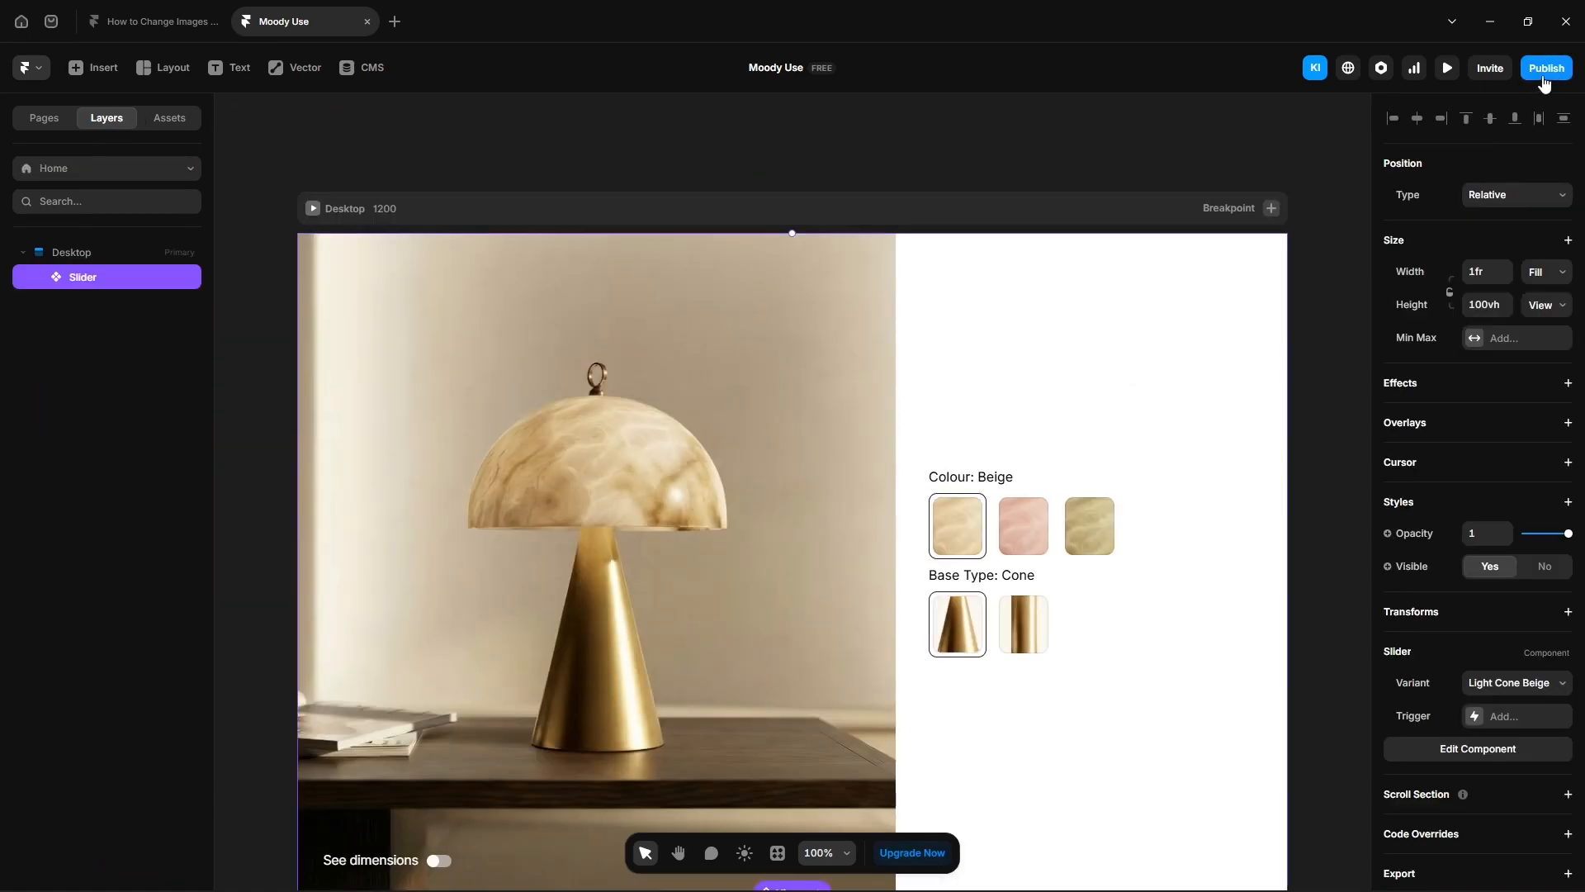
left_click(1446, 68)
left_click(1017, 451)
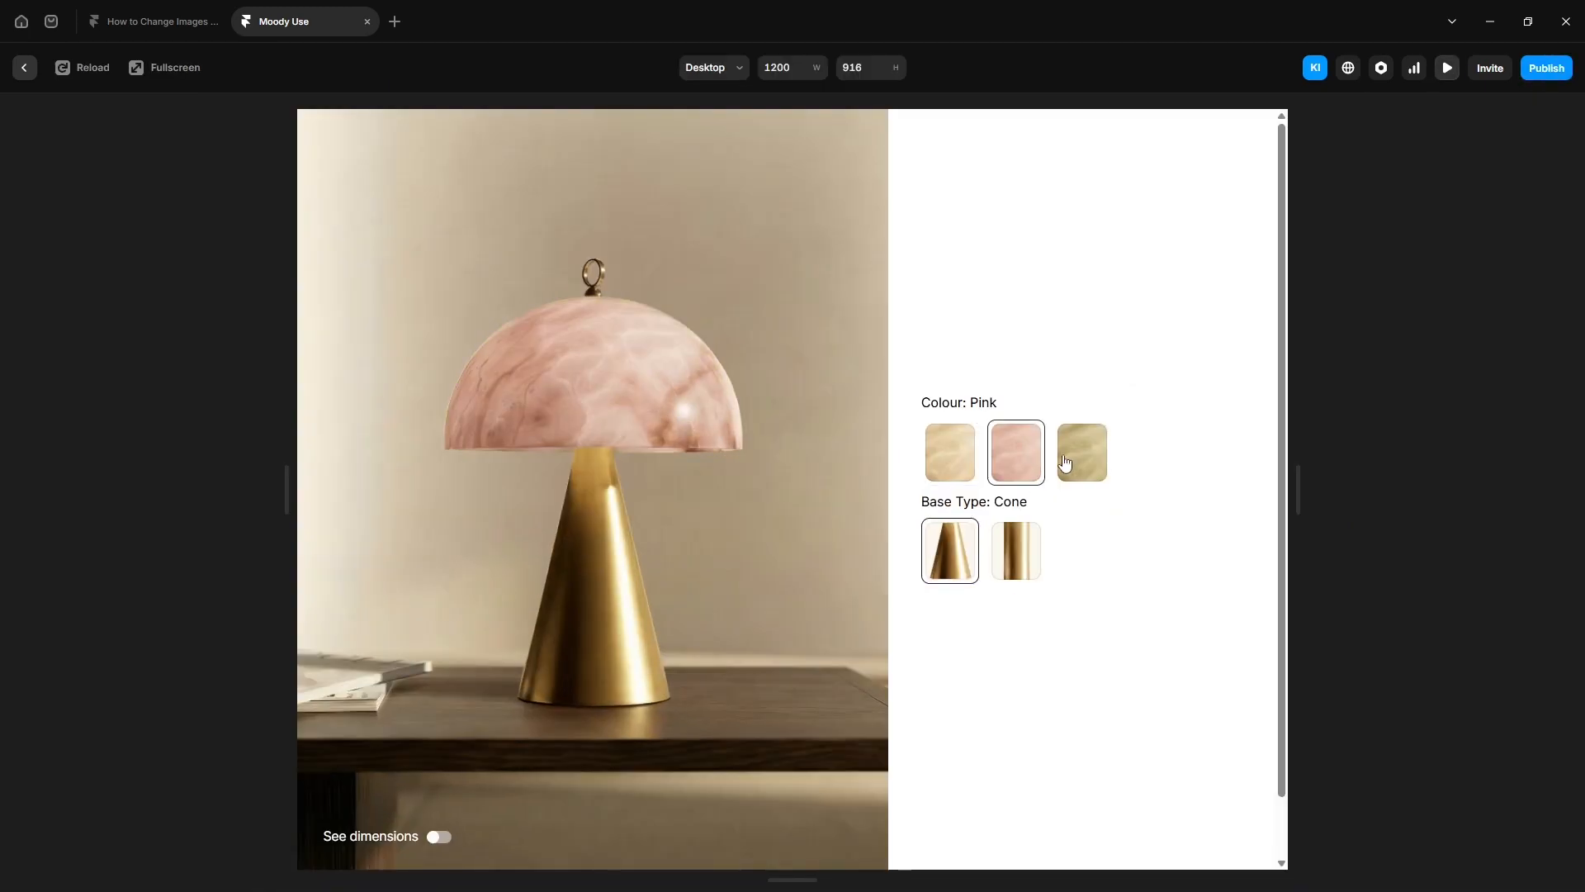
left_click(1089, 457)
left_click(1028, 566)
left_click(1024, 460)
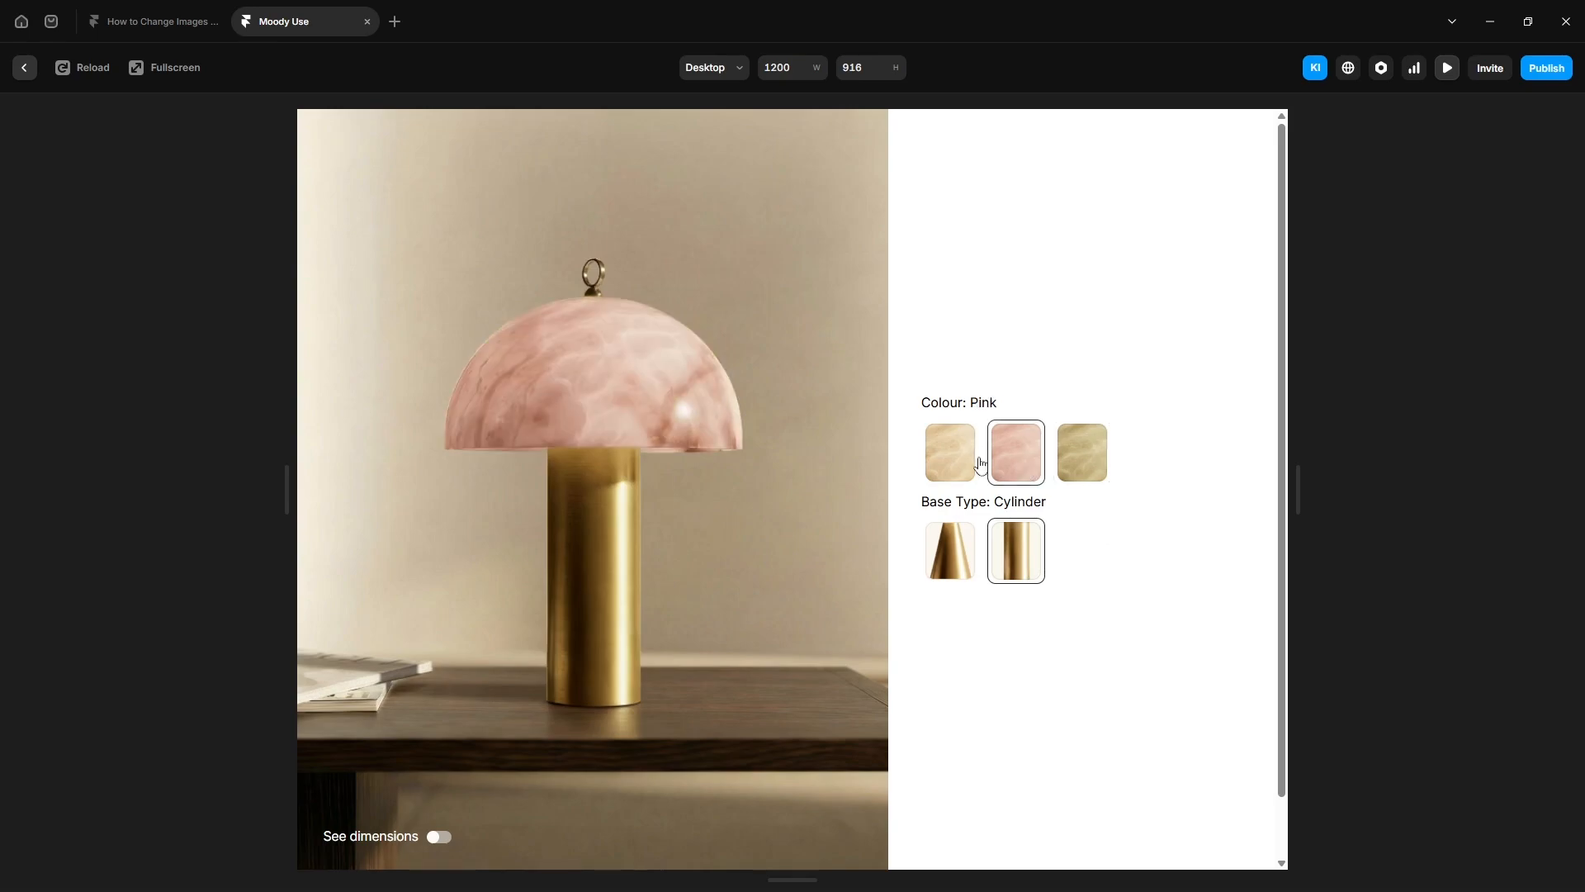
left_click(949, 461)
Step: Turn on the dimensions toggle in the preview and test the dark Beige, Pink and Khaki swatches with both Cone and Cylinder bases
left_click(436, 838)
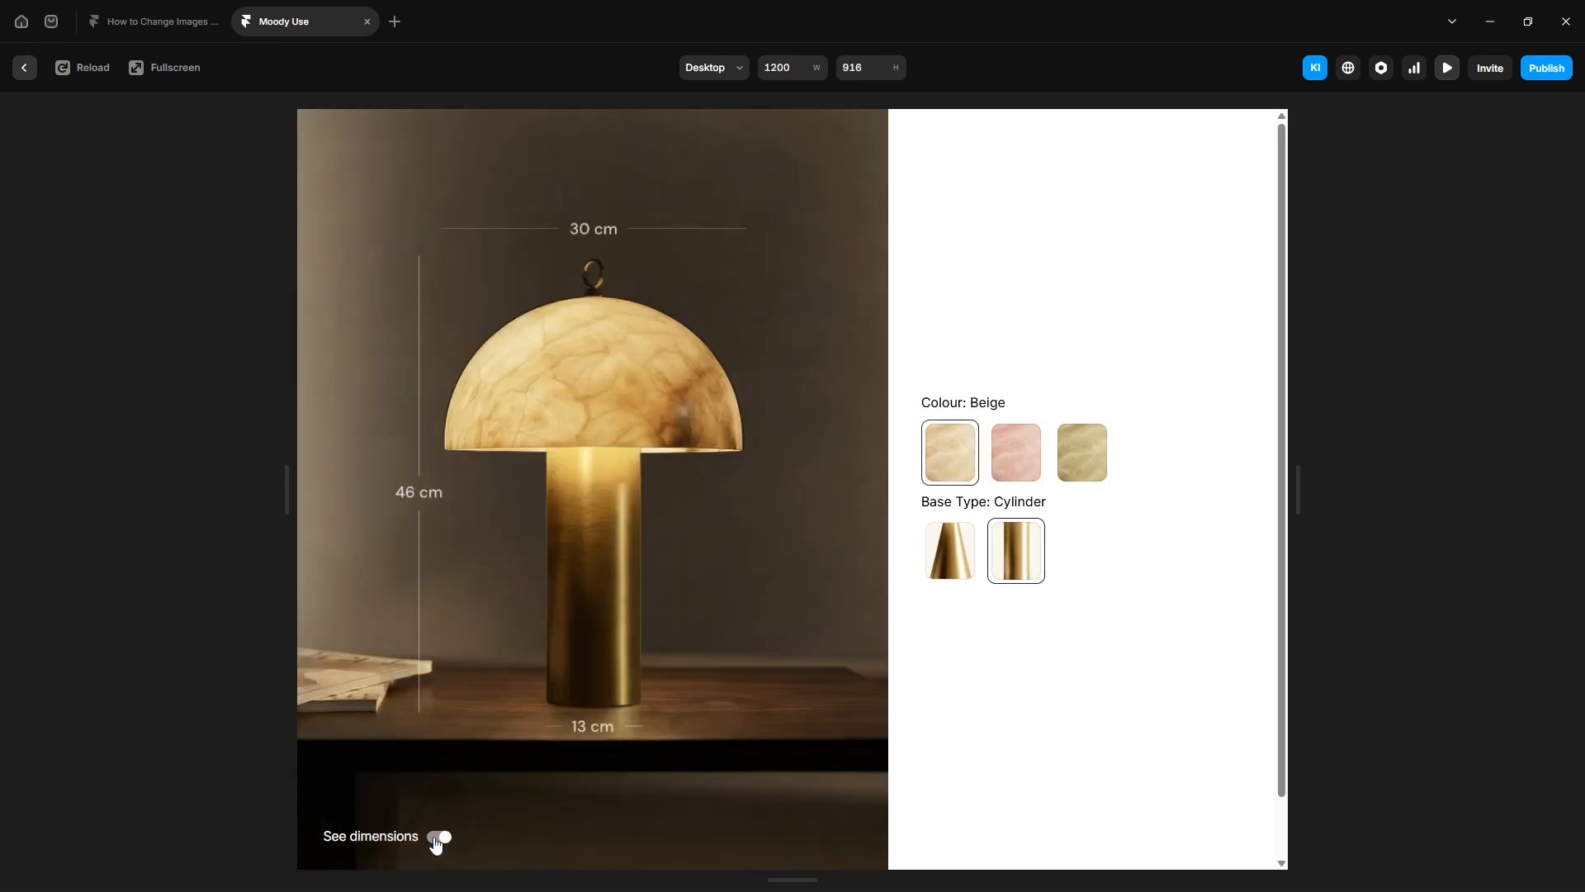
left_click(1028, 451)
left_click(1071, 455)
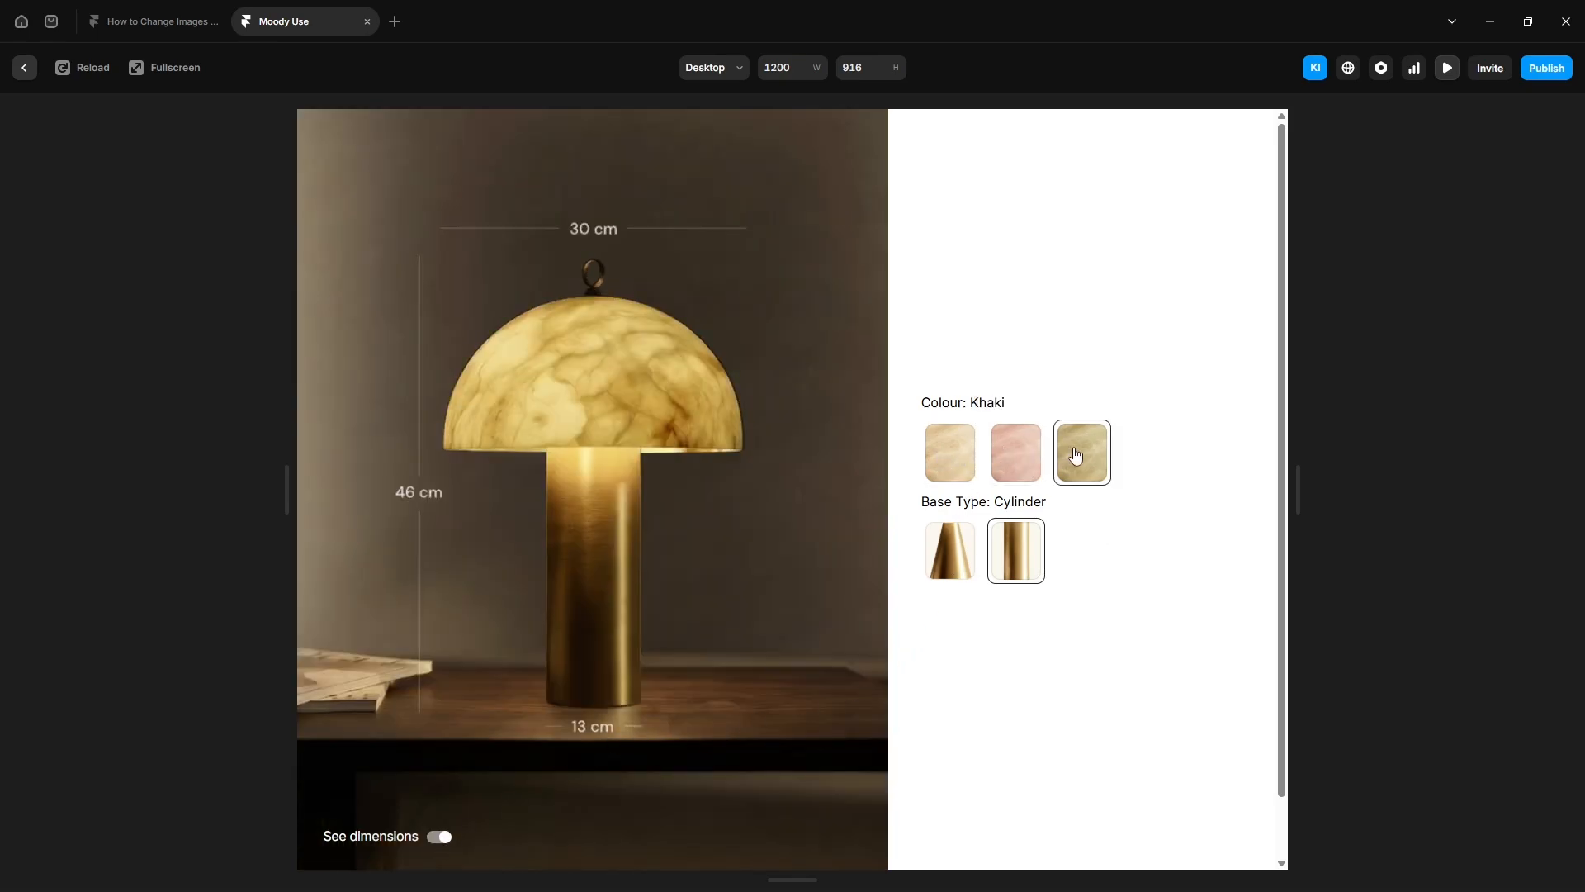
left_click(958, 552)
left_click(1024, 461)
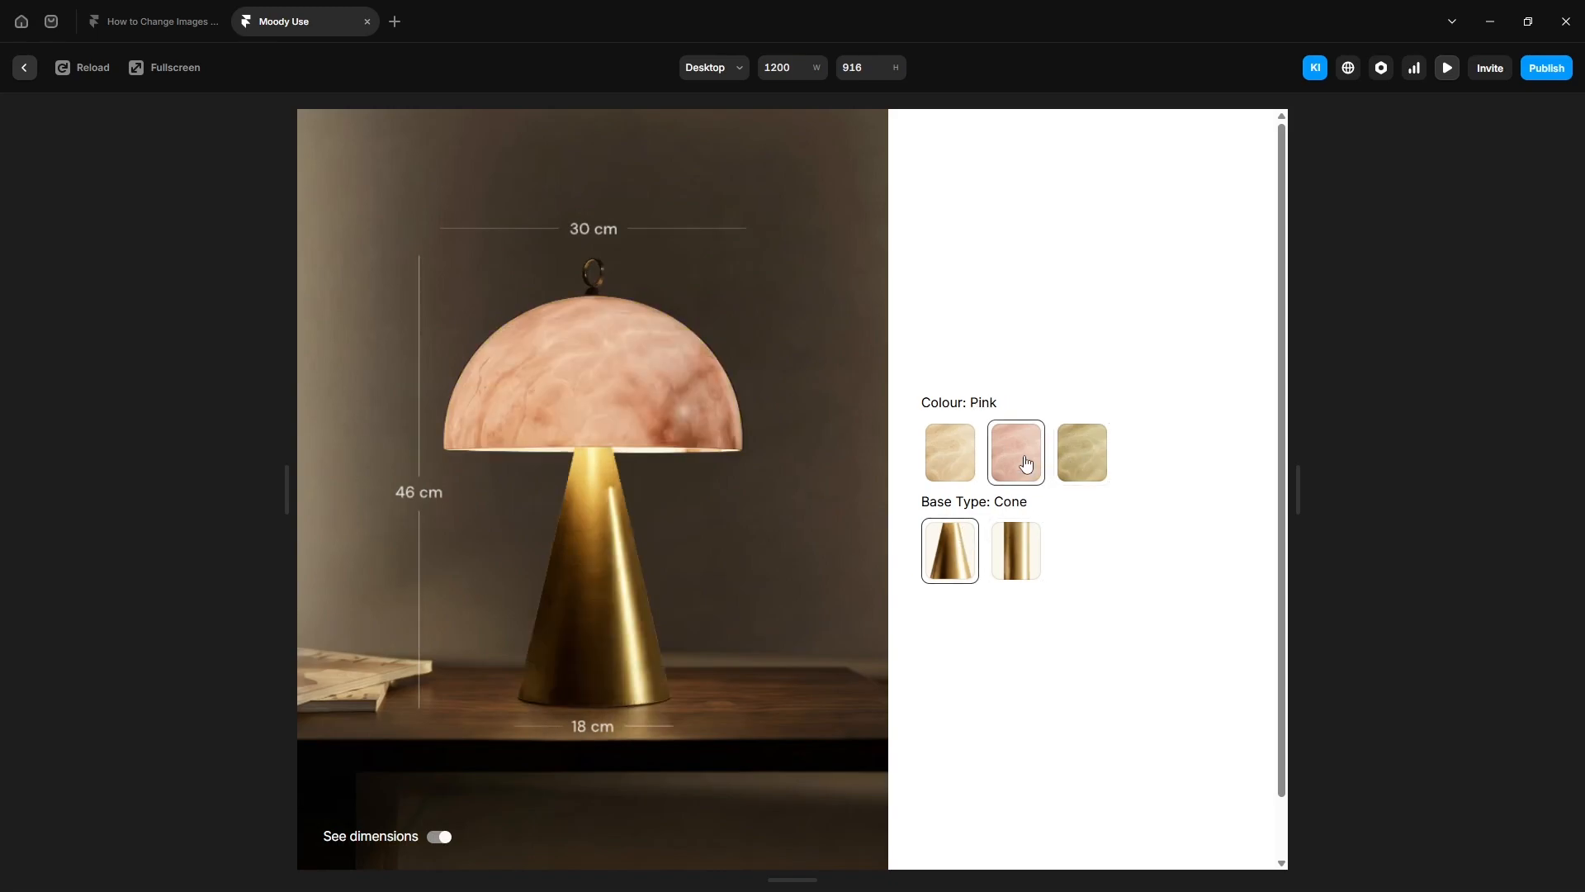
left_click(945, 464)
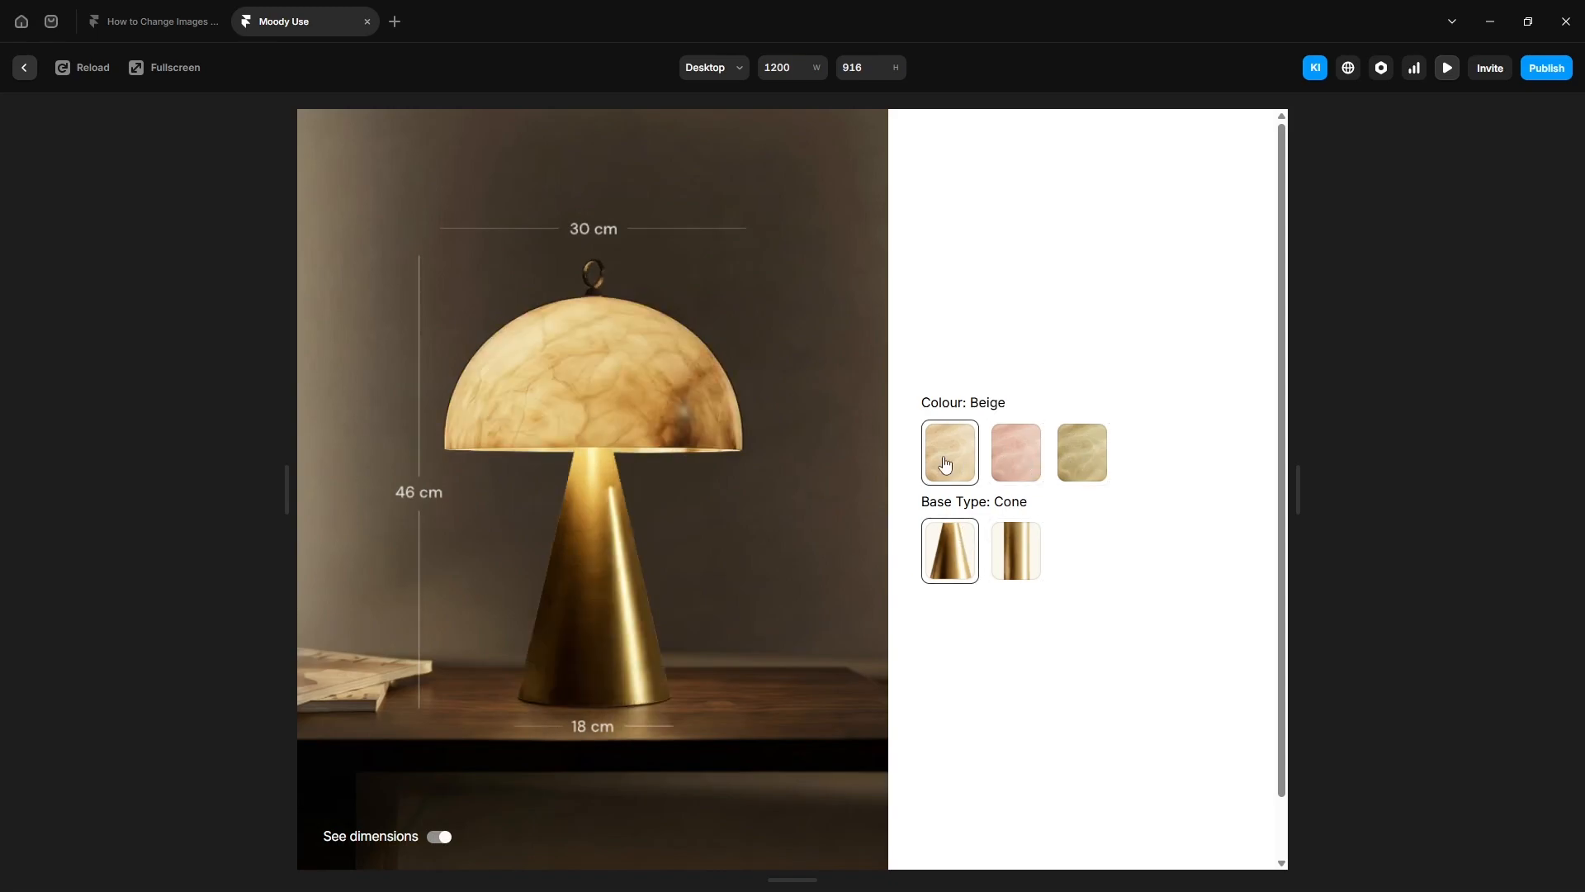
left_click(1009, 551)
left_click(1005, 479)
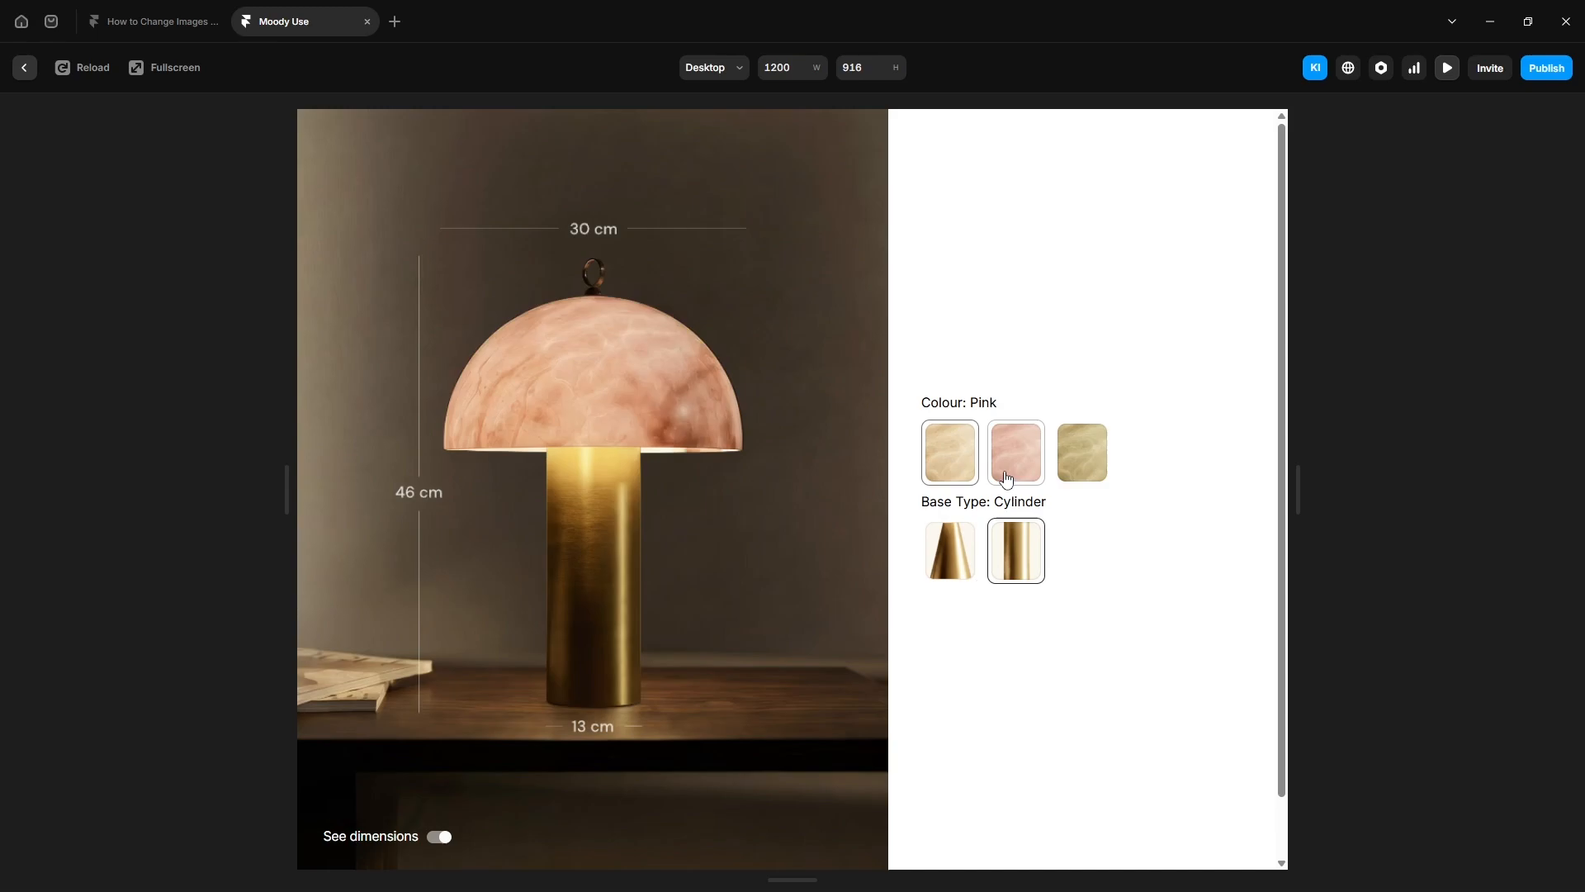
left_click(1082, 469)
left_click(964, 580)
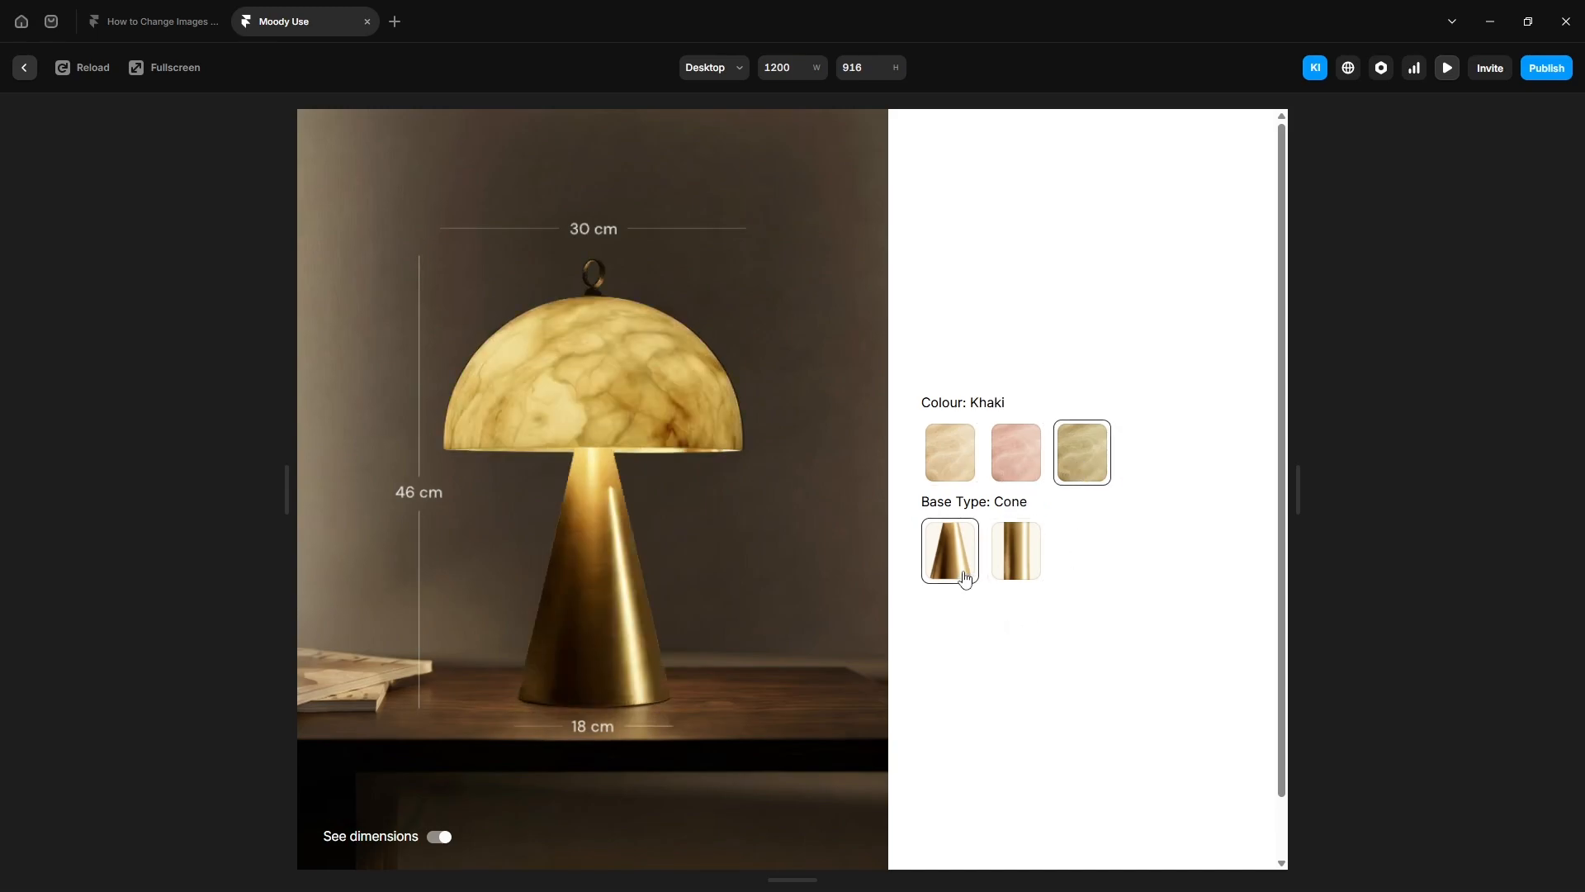